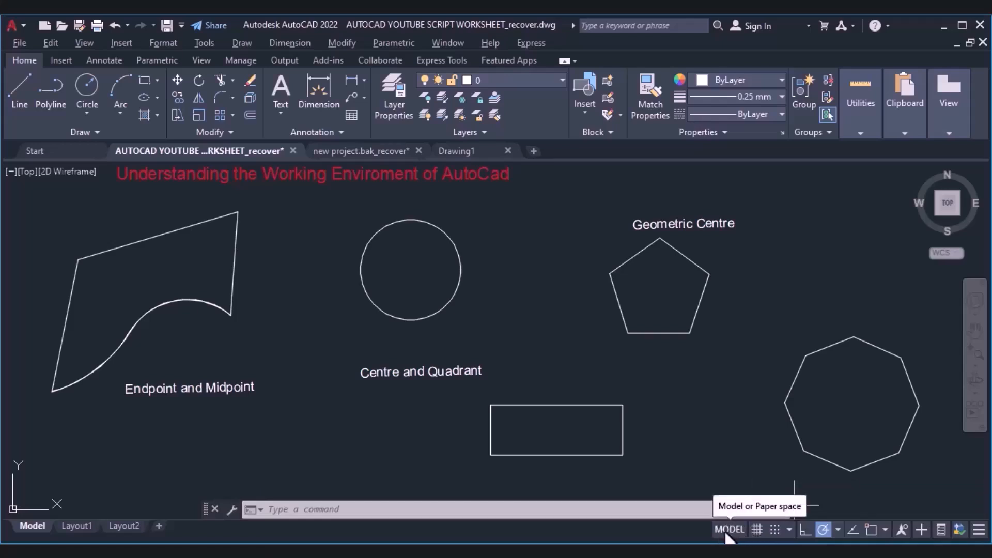
Step: Switch to the Layout1 paper space, activate model space inside its viewport, and return to the full model space
{"action": "left_click", "coordinate": [726, 527]}
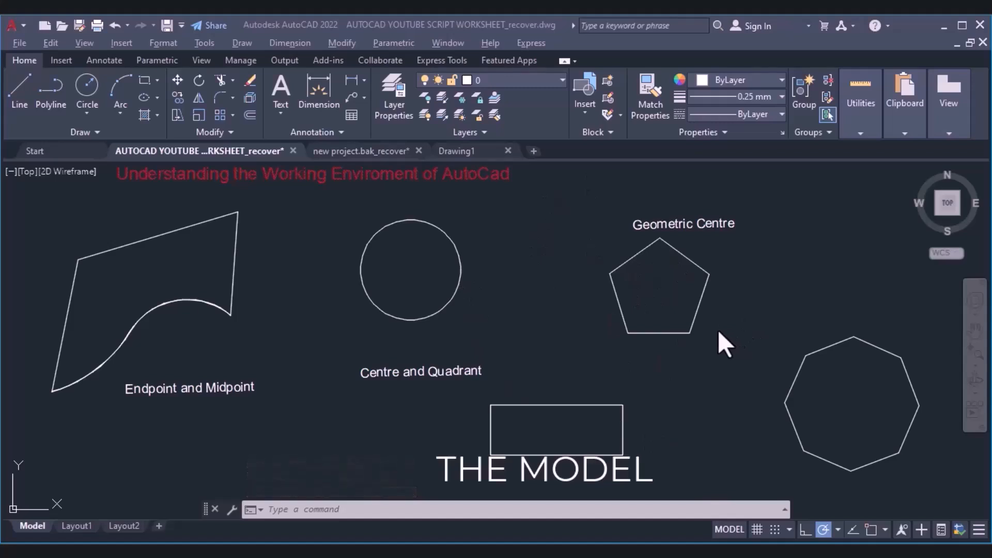
{"action": "left_click", "coordinate": [724, 532]}
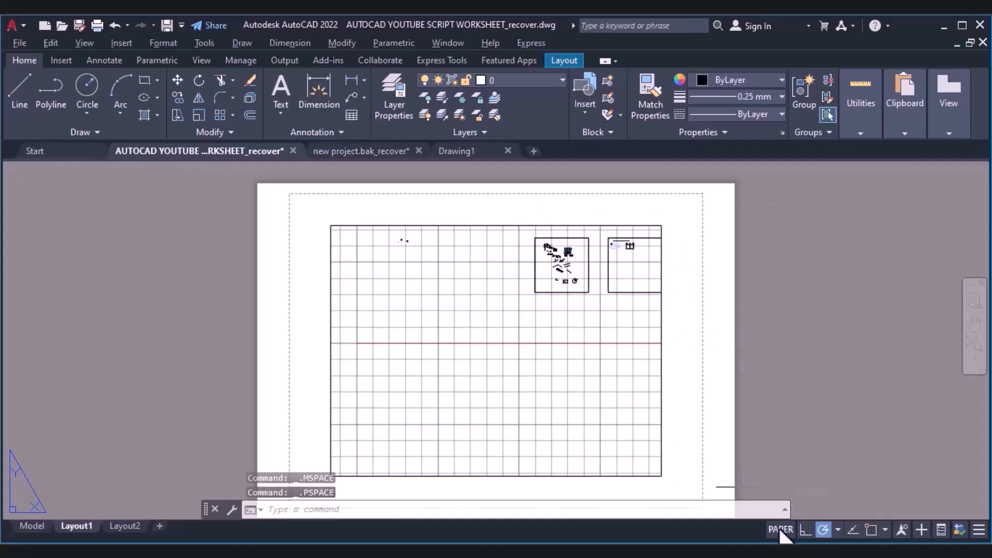
{"action": "left_click", "coordinate": [780, 531]}
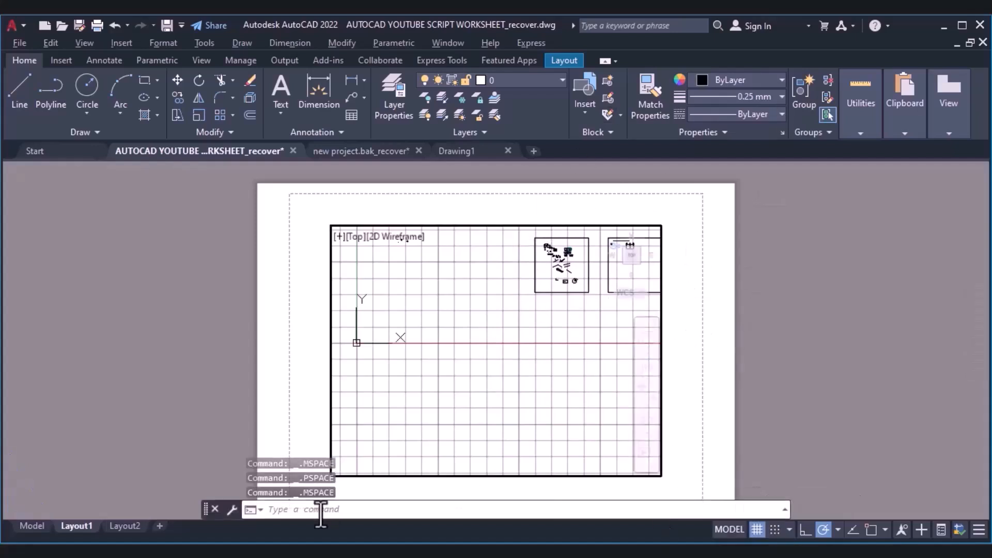
{"action": "left_click", "coordinate": [31, 527]}
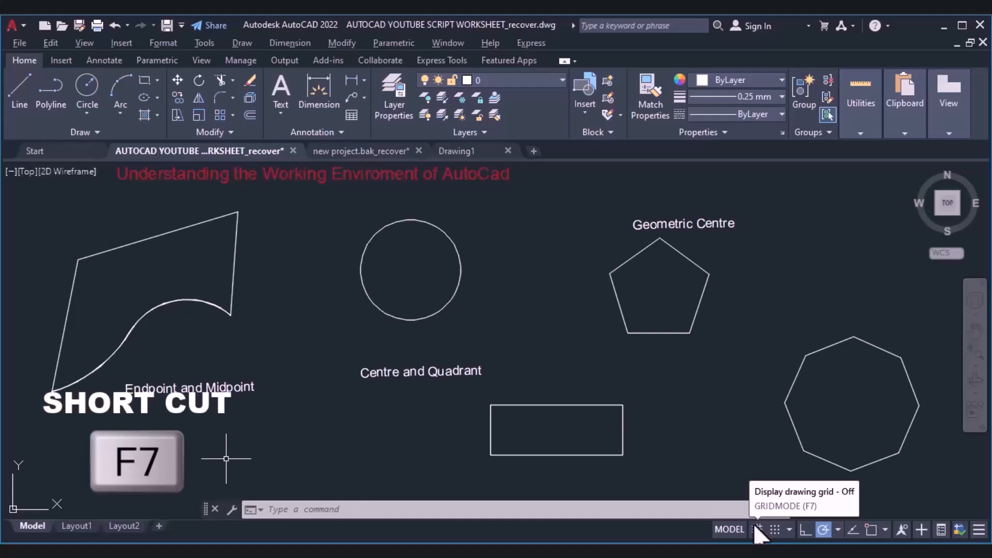
Step: Turn on the drawing grid and set the snap X and Y spacing to 10 in the drafting settings
{"action": "key", "text": "F7"}
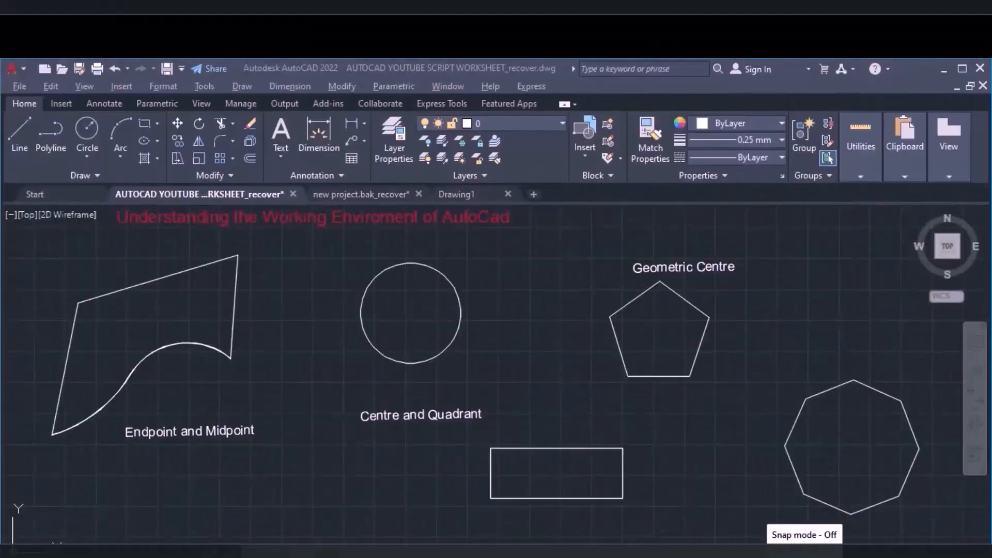
{"action": "left_click", "coordinate": [789, 530]}
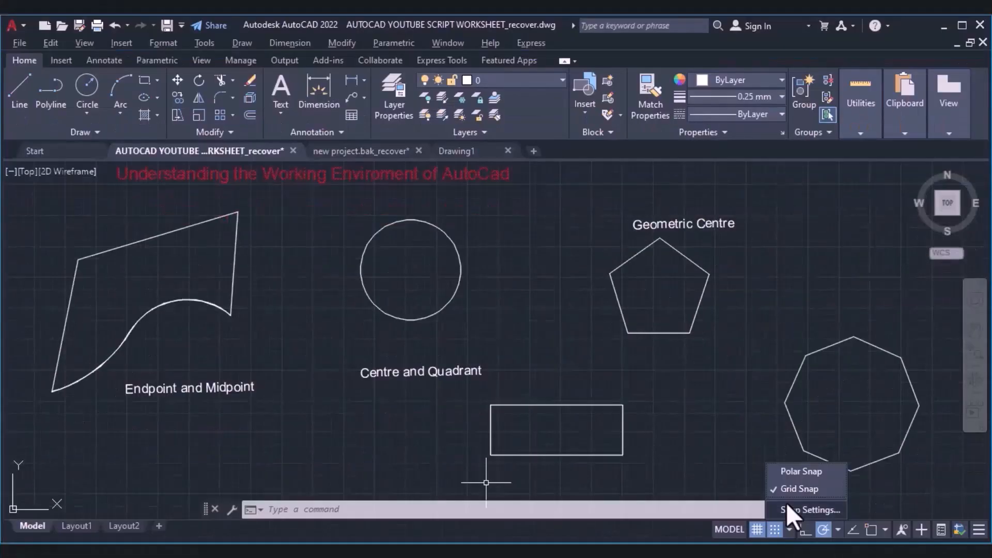
{"action": "left_click", "coordinate": [793, 509]}
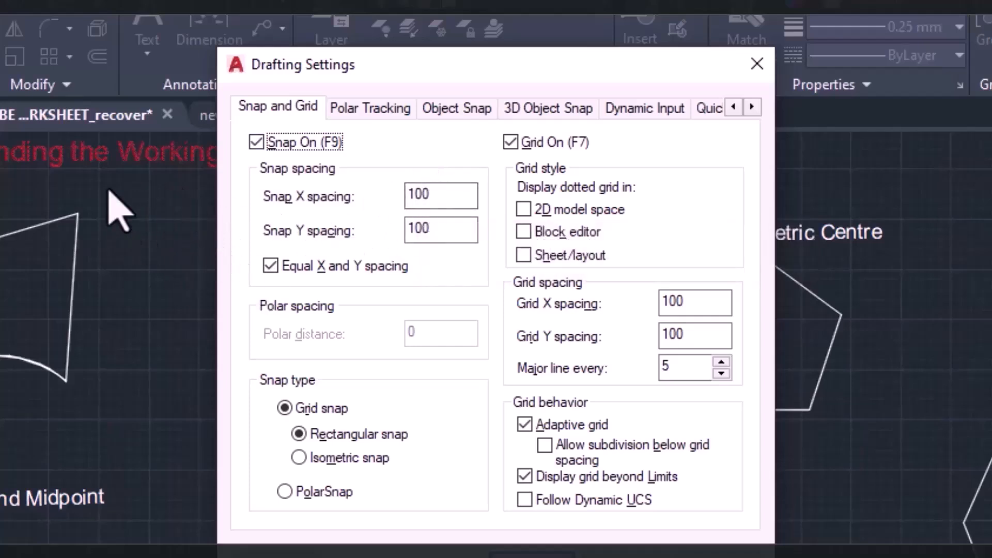
{"action": "left_click", "coordinate": [441, 201]}
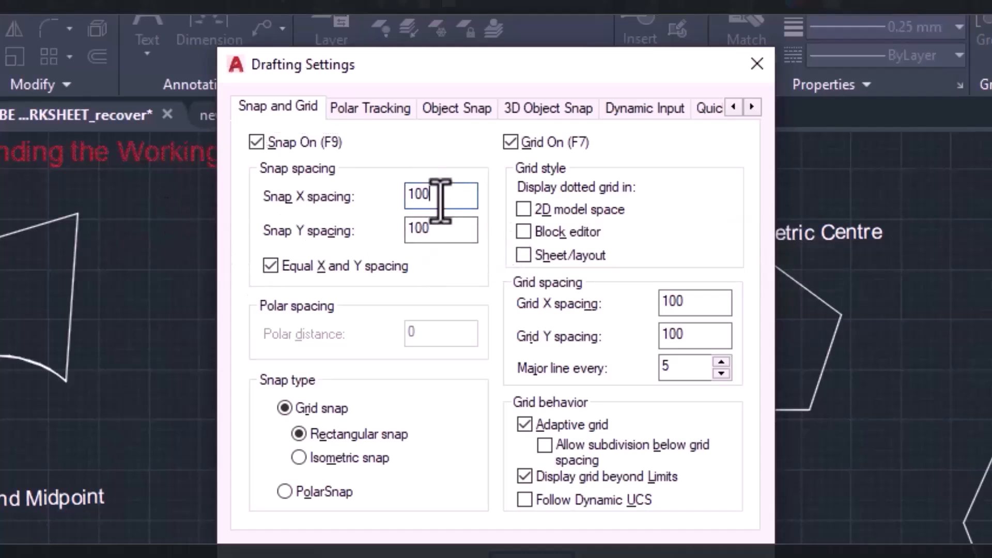
{"action": "key", "text": "BackSpace"}
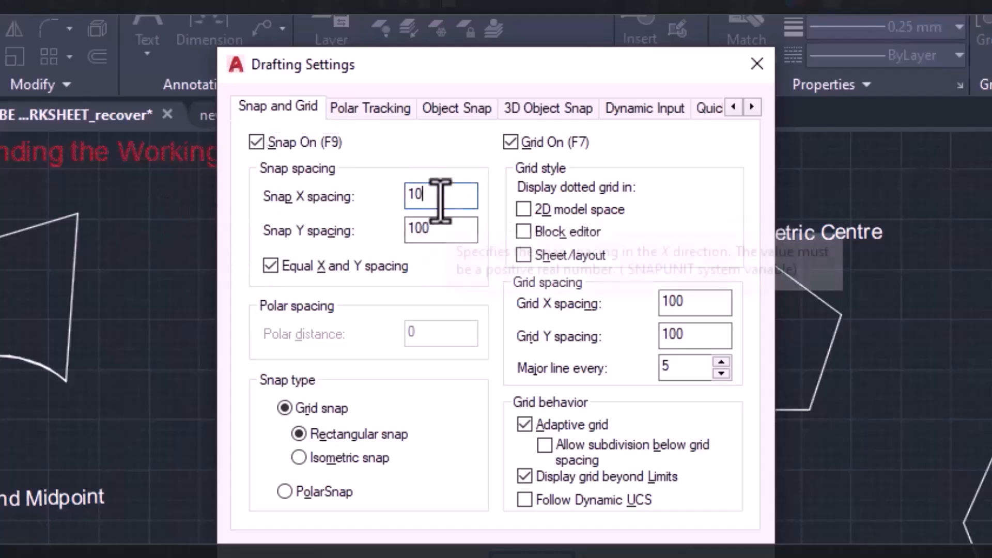
{"action": "left_click", "coordinate": [432, 228]}
{"action": "key", "text": "BackSpace"}
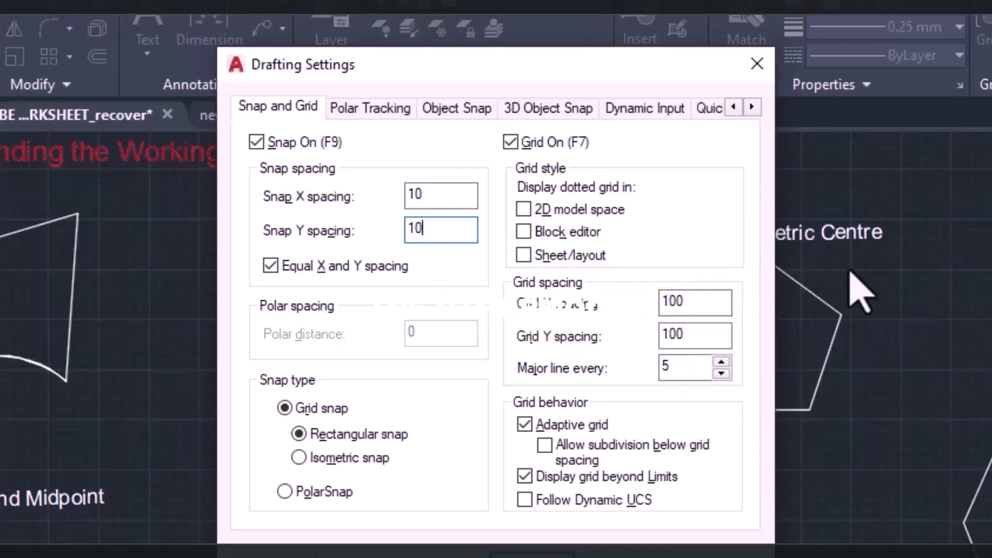
Step: Set the grid X and Y spacing to 10 and apply the drafting settings
{"action": "left_click", "coordinate": [700, 295]}
{"action": "key", "text": "BackSpace"}
{"action": "left_click", "coordinate": [696, 336]}
{"action": "key", "text": "BackSpace"}
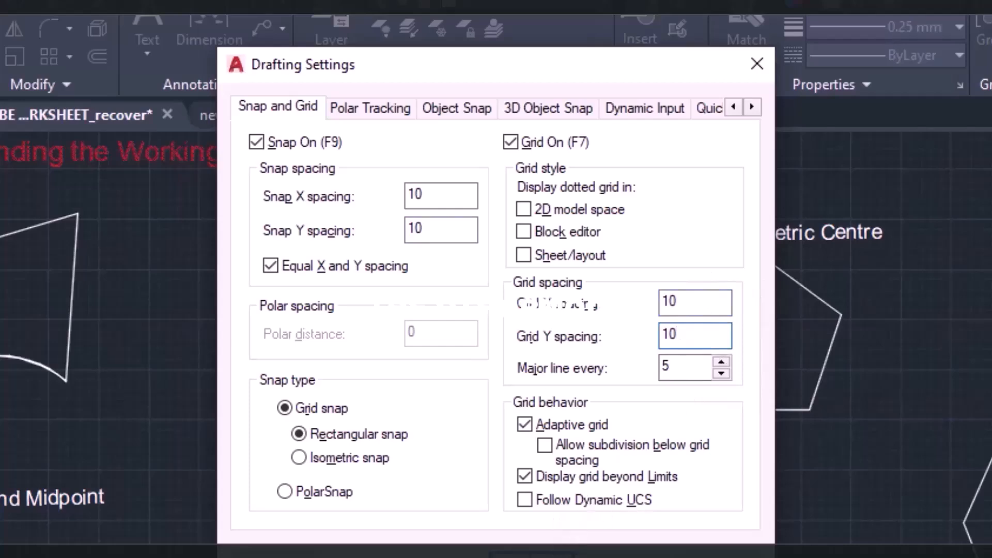
{"action": "left_click", "coordinate": [516, 555]}
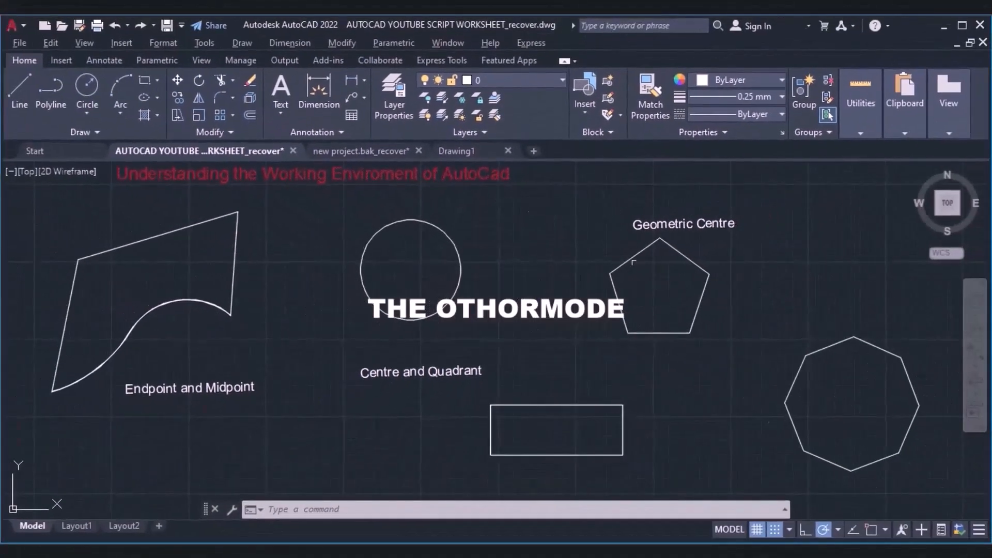
Step: Review the Polar Tracking, Object Snap, 3D Object Snap and Dynamic Input options in the drafting settings
{"action": "left_click", "coordinate": [790, 530]}
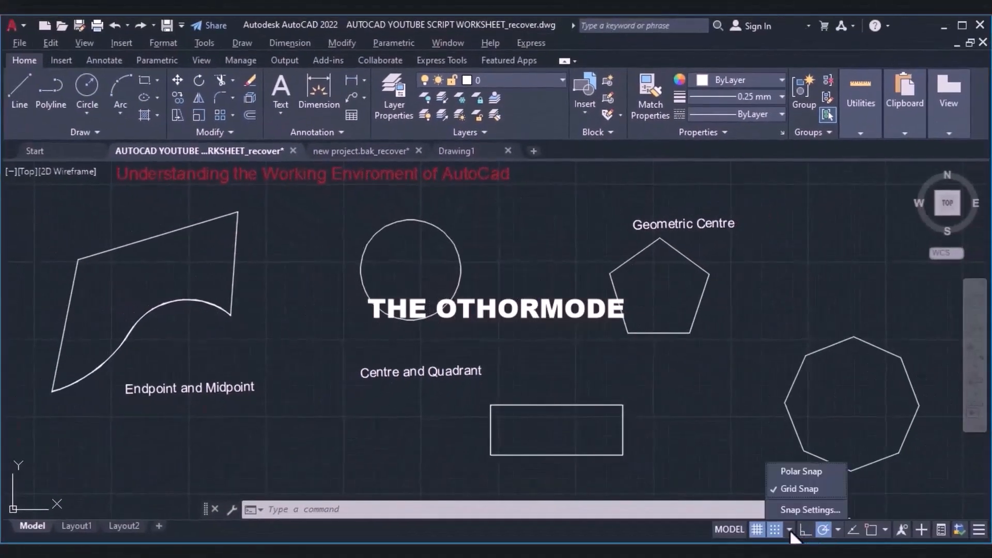
{"action": "left_click", "coordinate": [802, 506]}
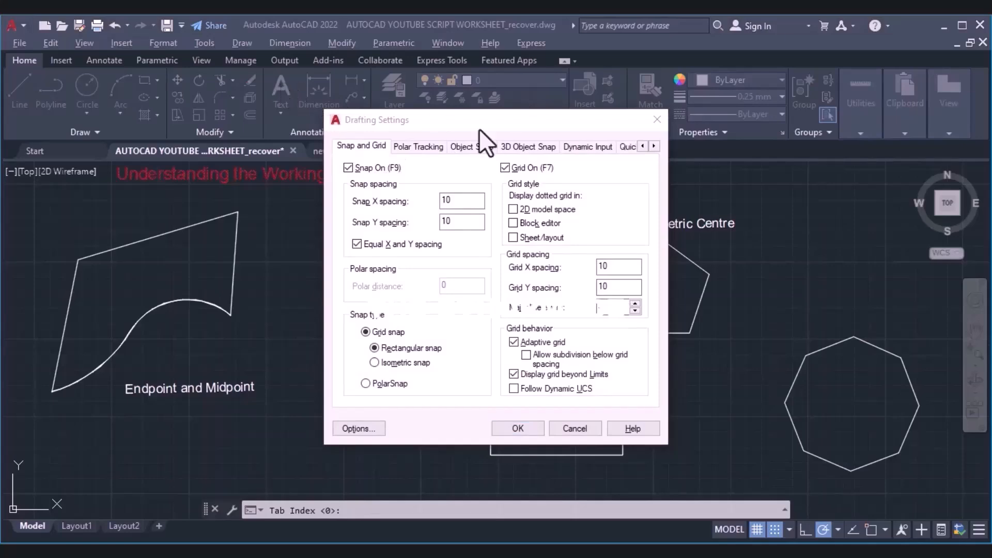
{"action": "left_click", "coordinate": [422, 145]}
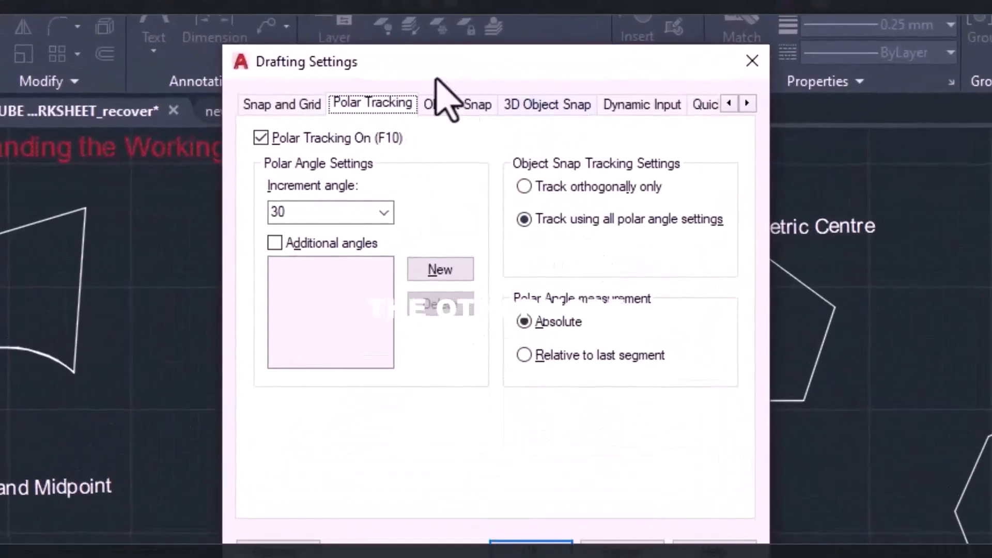
{"action": "left_click", "coordinate": [447, 103]}
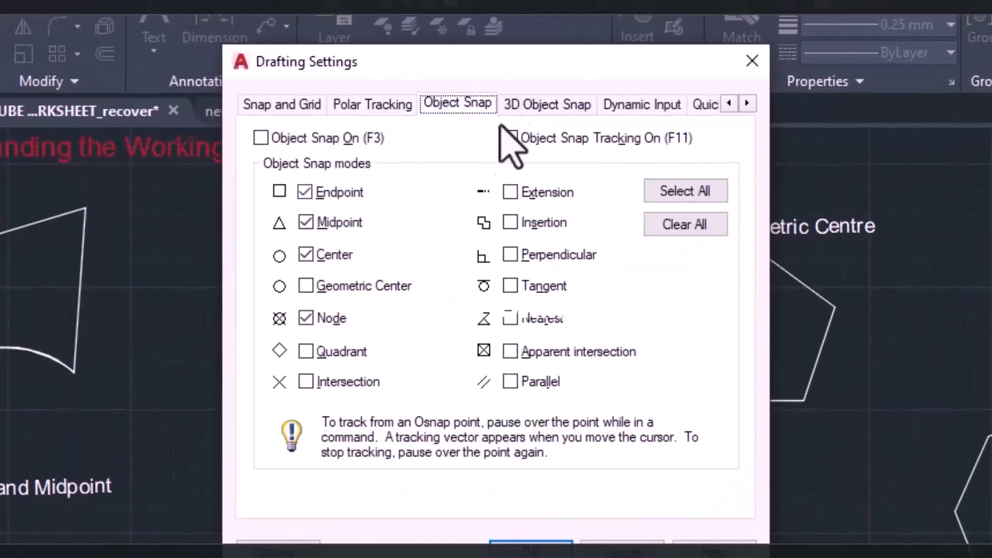
{"action": "left_click", "coordinate": [540, 106]}
{"action": "left_click", "coordinate": [625, 107]}
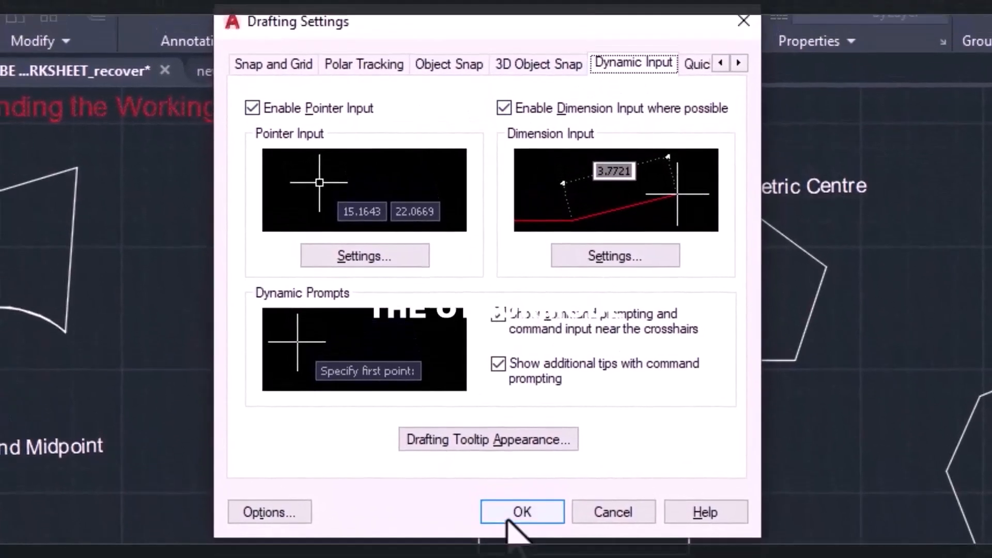
{"action": "left_click", "coordinate": [510, 473]}
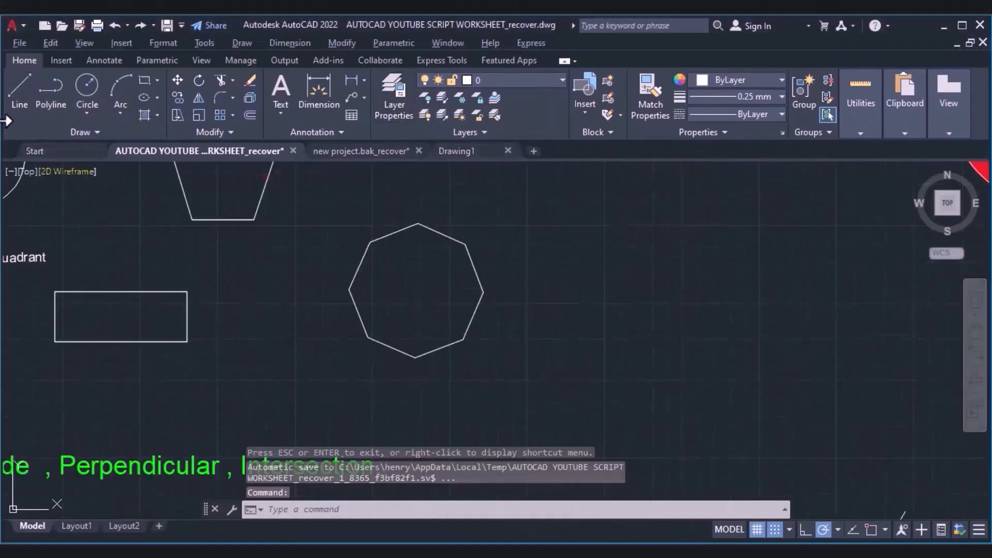
Step: Draw an irregular chain of six angled line segments beside the octagon, ending near its start point
{"action": "left_click", "coordinate": [23, 87]}
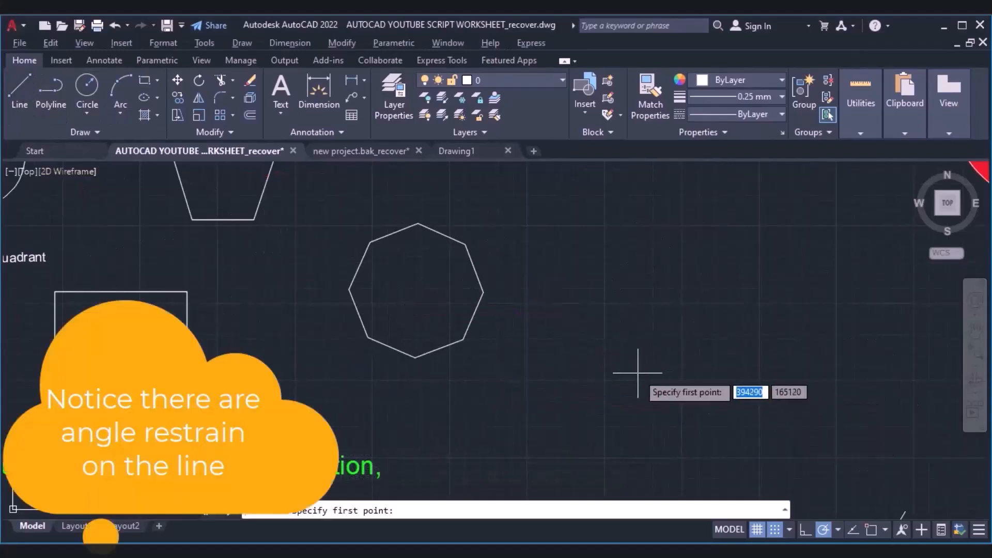
{"action": "left_click", "coordinate": [637, 372]}
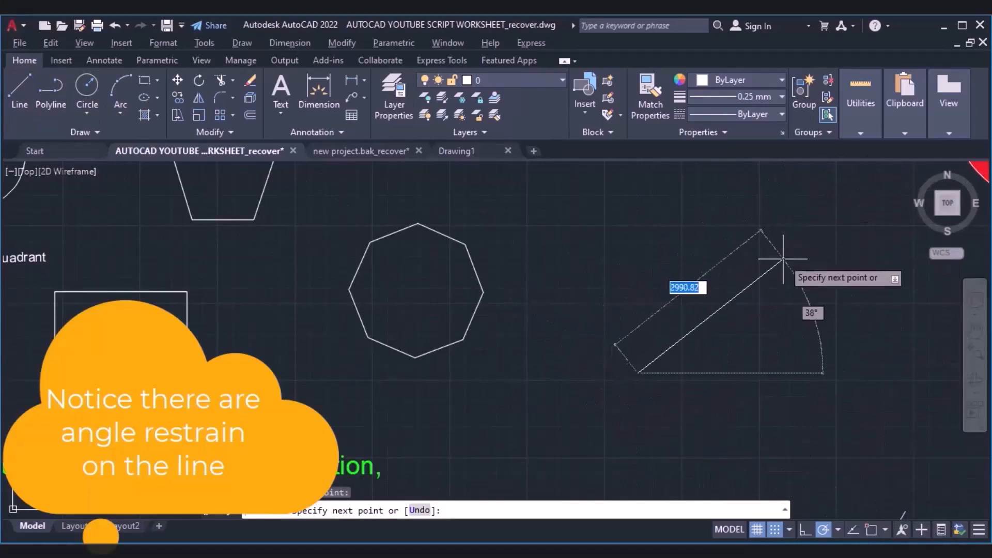
{"action": "left_click", "coordinate": [793, 302]}
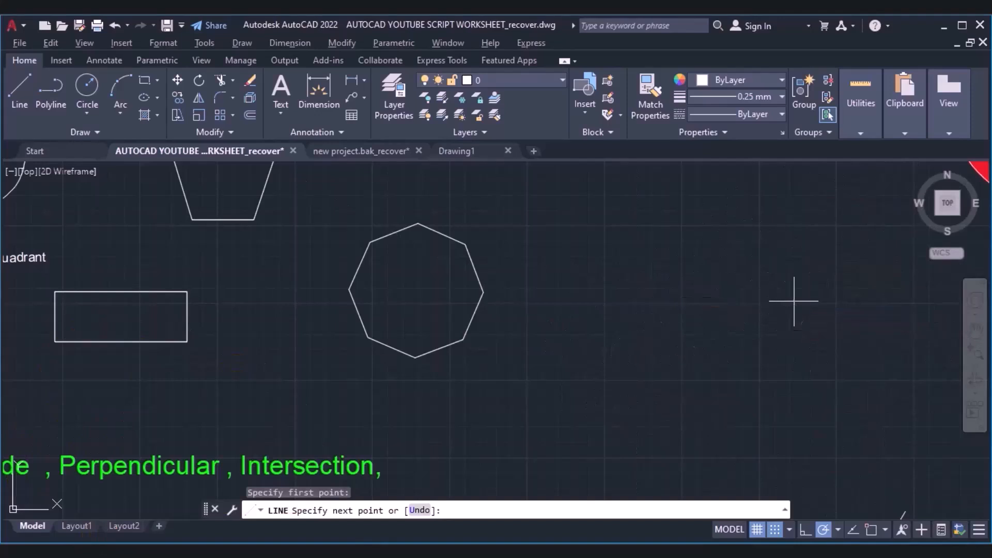
{"action": "left_click", "coordinate": [736, 174]}
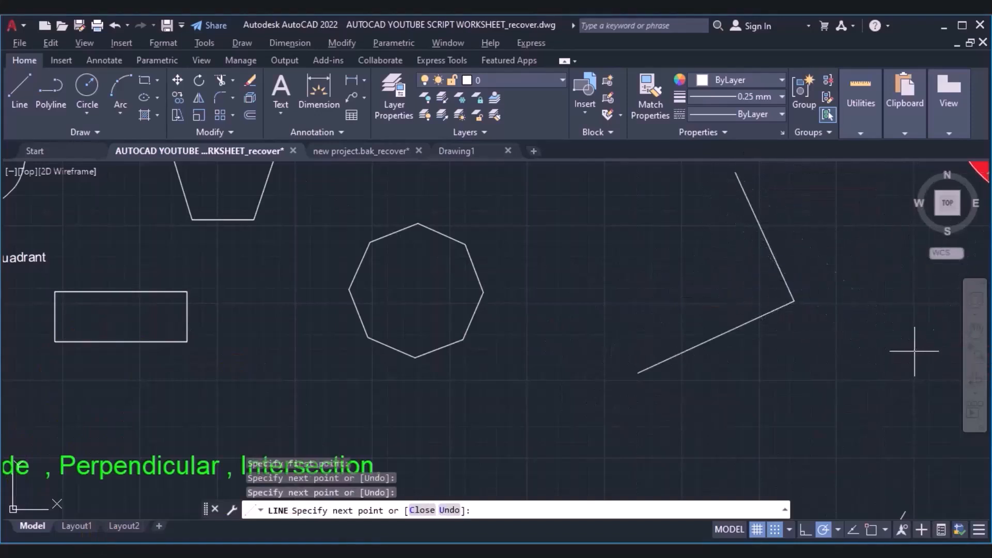
{"action": "left_click", "coordinate": [915, 352]}
{"action": "left_click", "coordinate": [796, 390]}
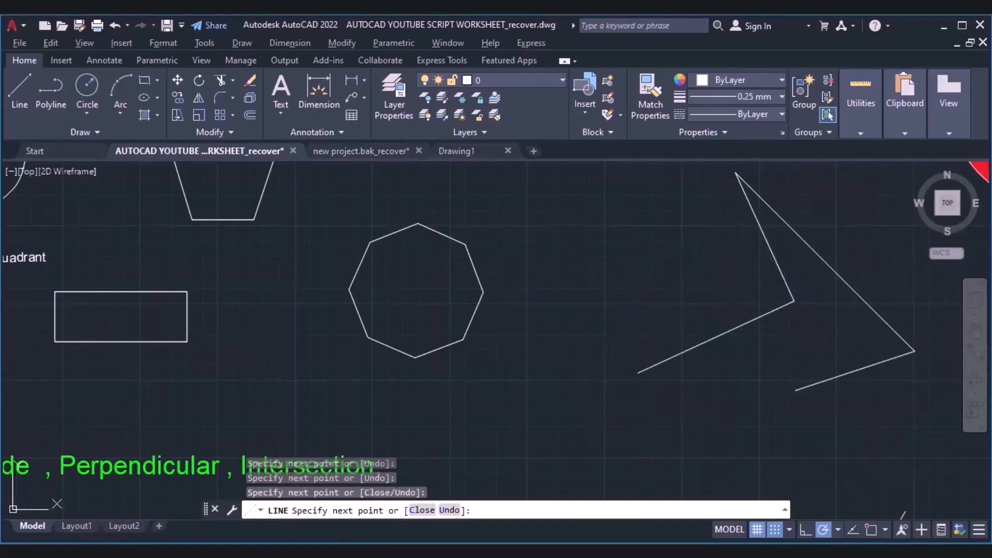
{"action": "left_click", "coordinate": [662, 390]}
{"action": "left_click", "coordinate": [641, 373]}
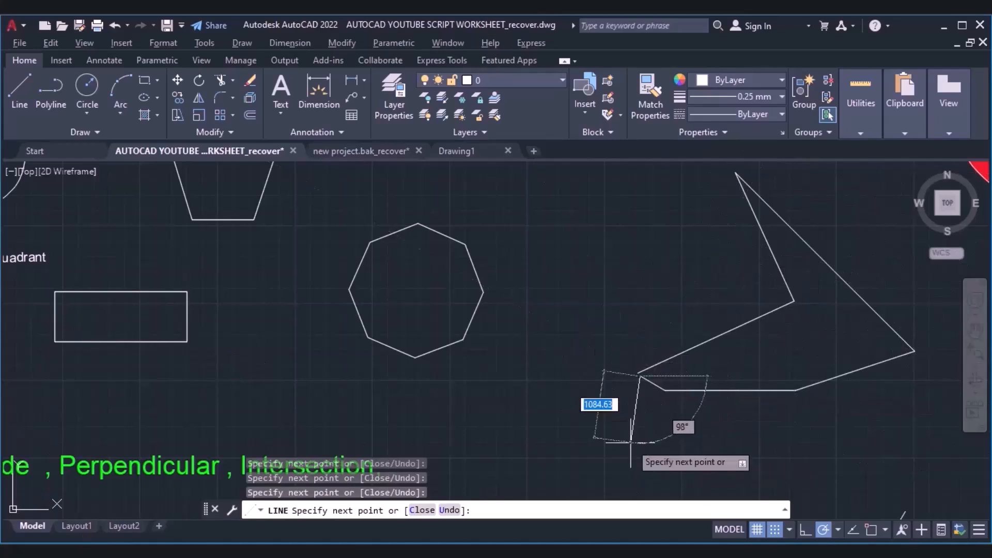
{"action": "key", "text": "Escape"}
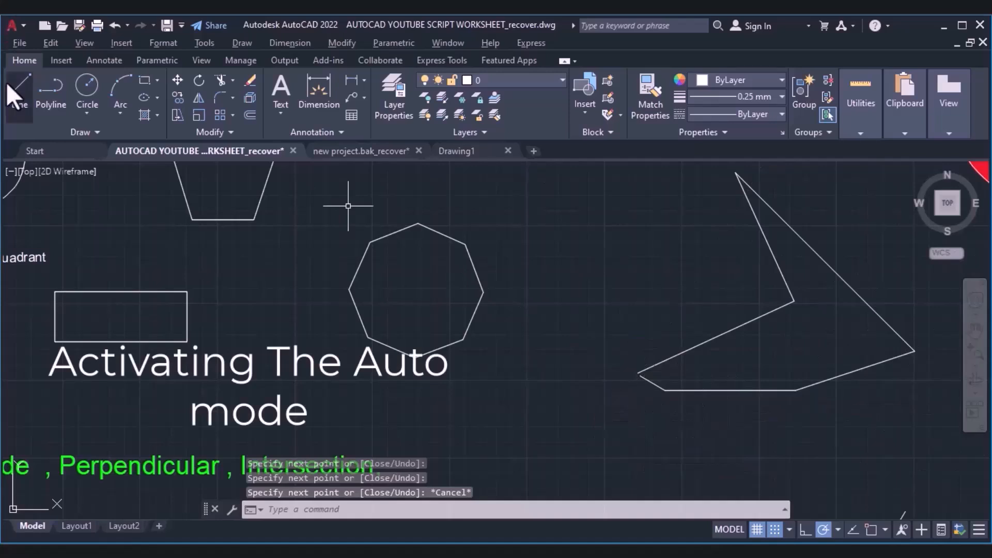
Step: Turn on Ortho mode and draw four horizontal and vertical lines forming a rectangular outline around the irregular shape
{"action": "left_click", "coordinate": [16, 88]}
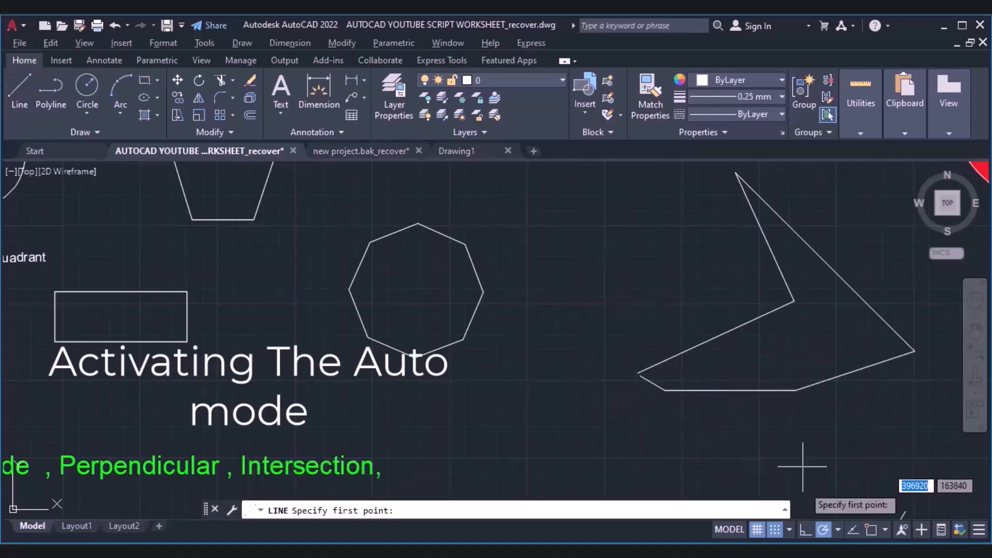
{"action": "left_click", "coordinate": [805, 530]}
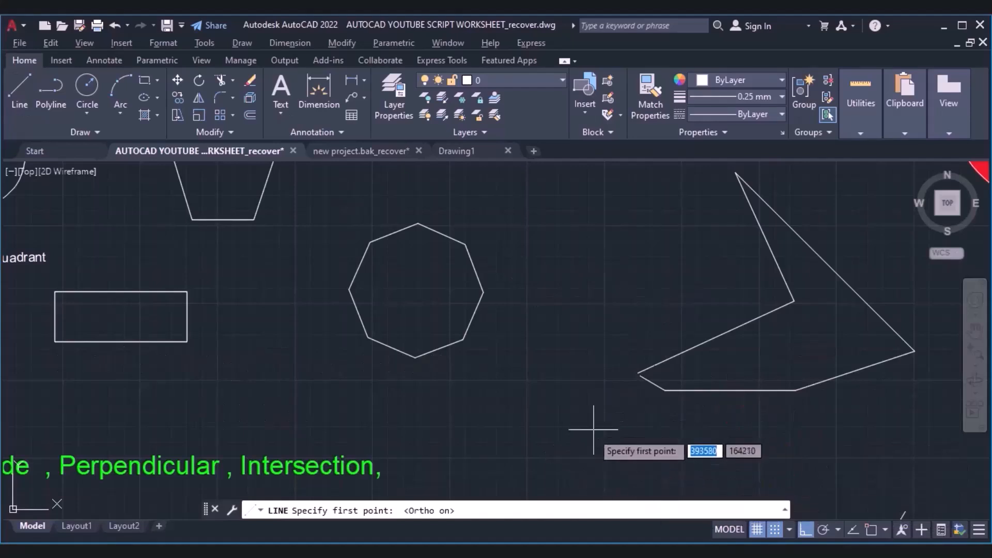
{"action": "left_click", "coordinate": [589, 471]}
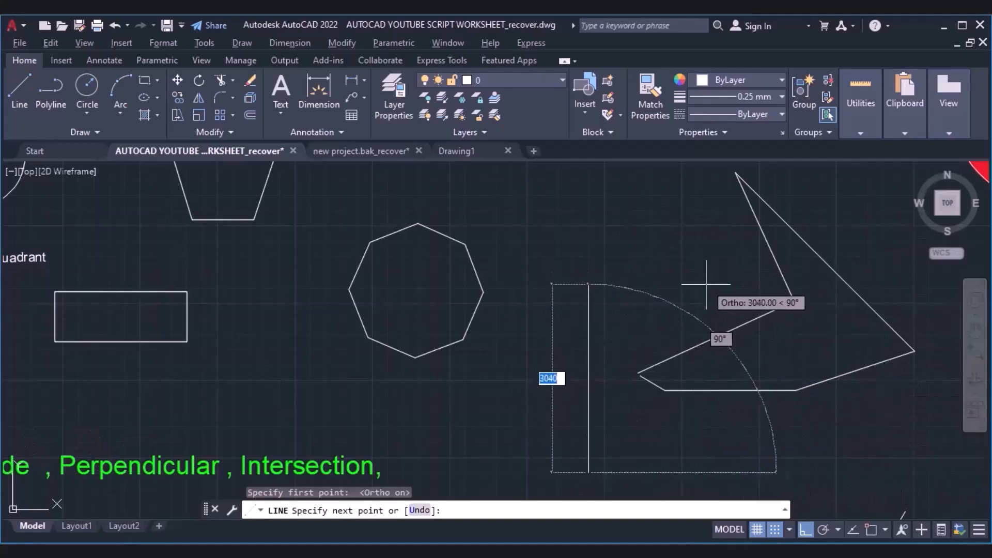
{"action": "left_click", "coordinate": [855, 409]}
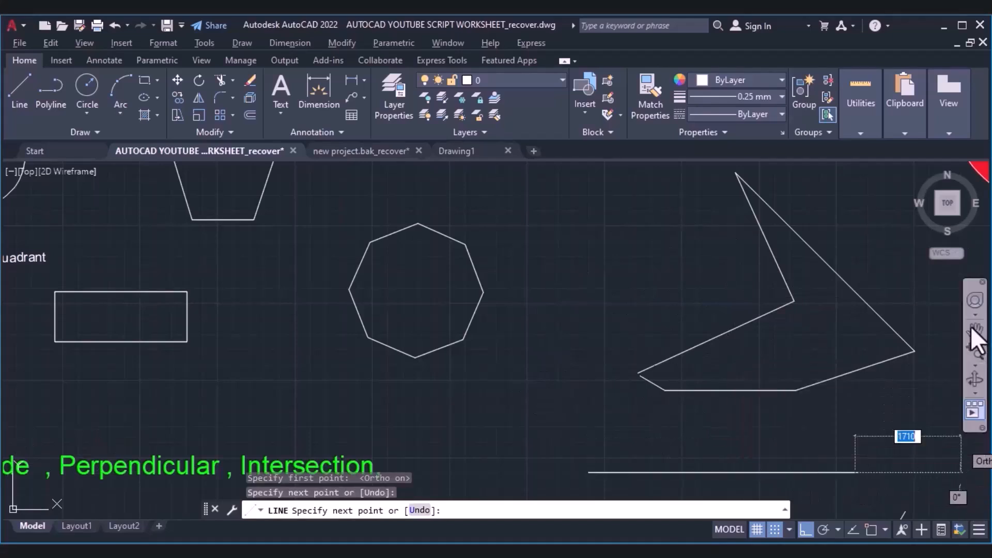
{"action": "left_click", "coordinate": [924, 443]}
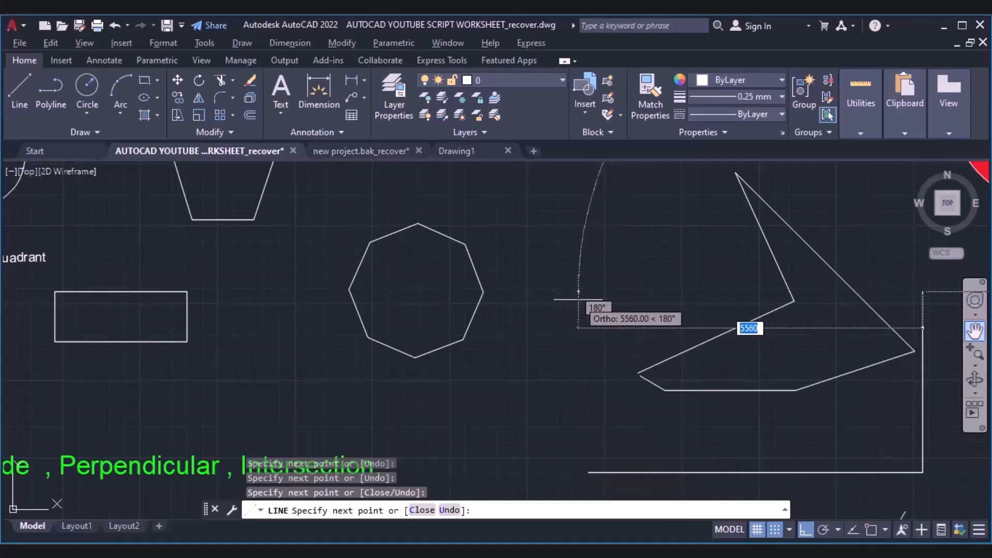
{"action": "left_click", "coordinate": [583, 292]}
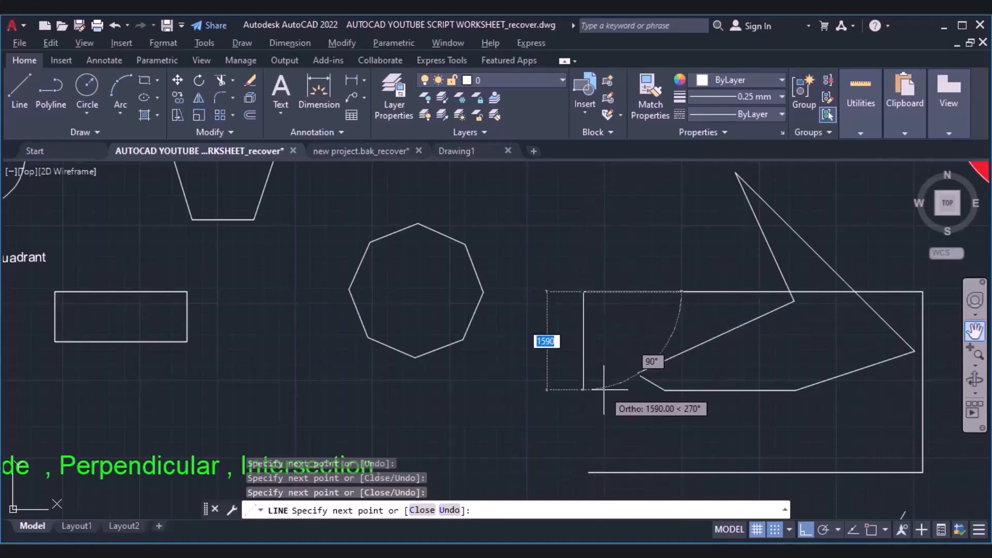
{"action": "left_click", "coordinate": [583, 471]}
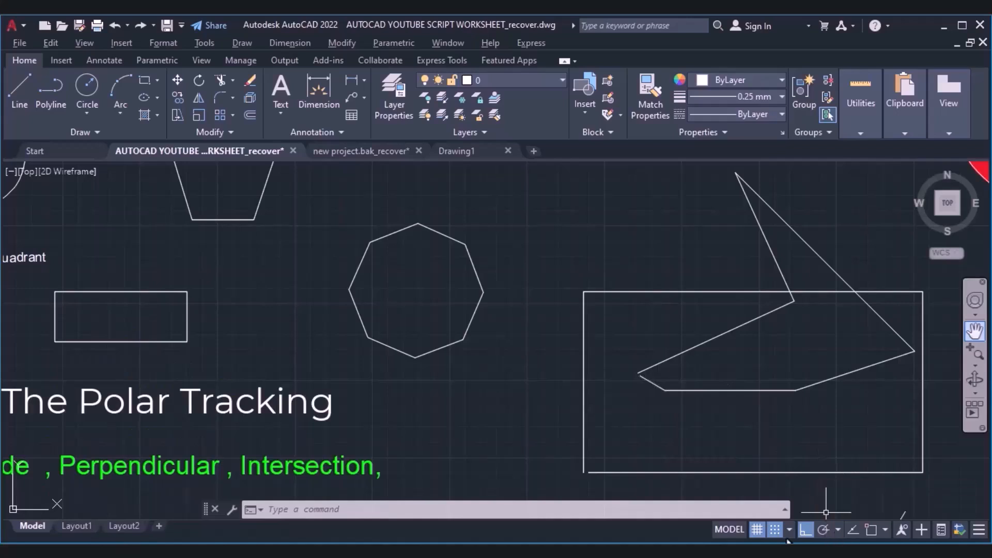
Step: Set polar tracking to the 45, 90, 135, 180 degree increments
{"action": "left_click", "coordinate": [837, 531]}
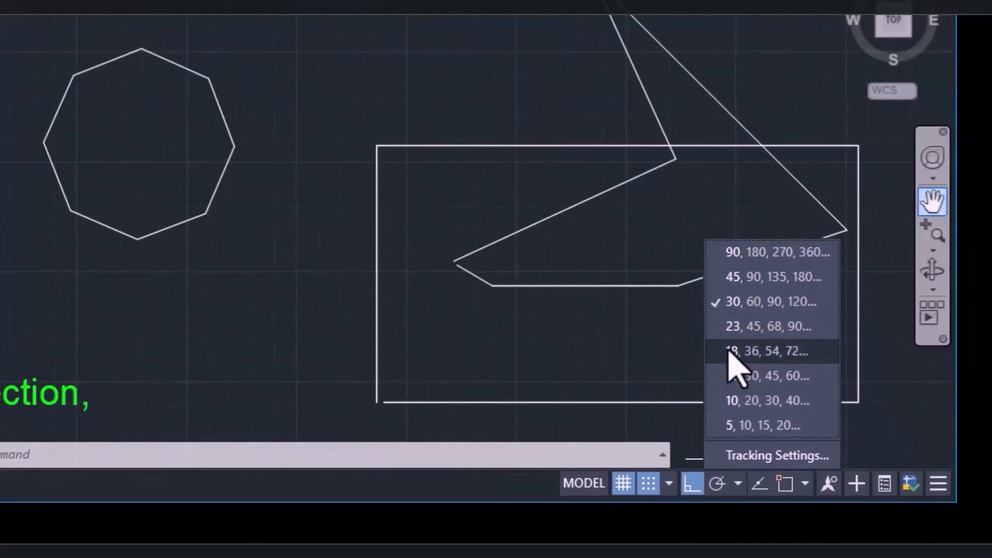
{"action": "left_click", "coordinate": [730, 279]}
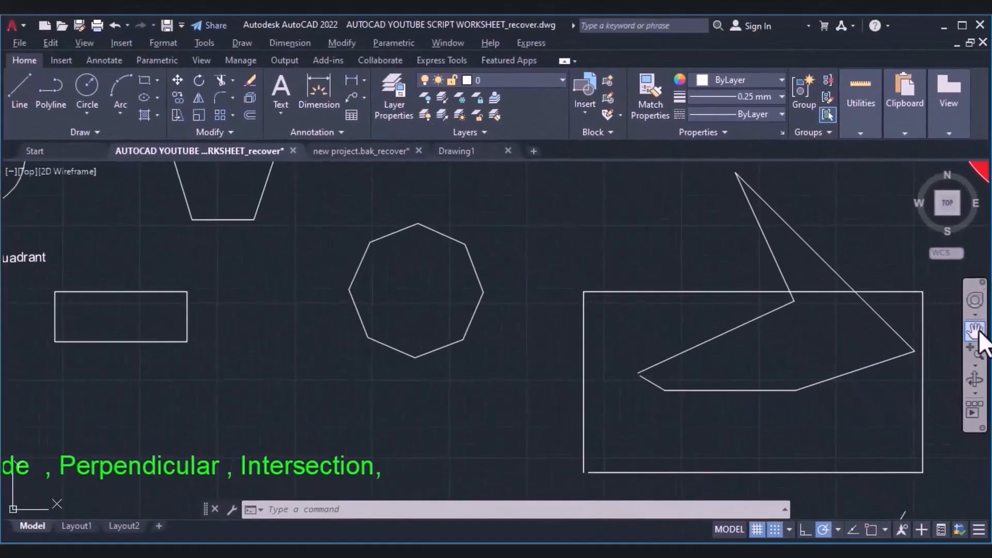
{"action": "left_click", "coordinate": [975, 331]}
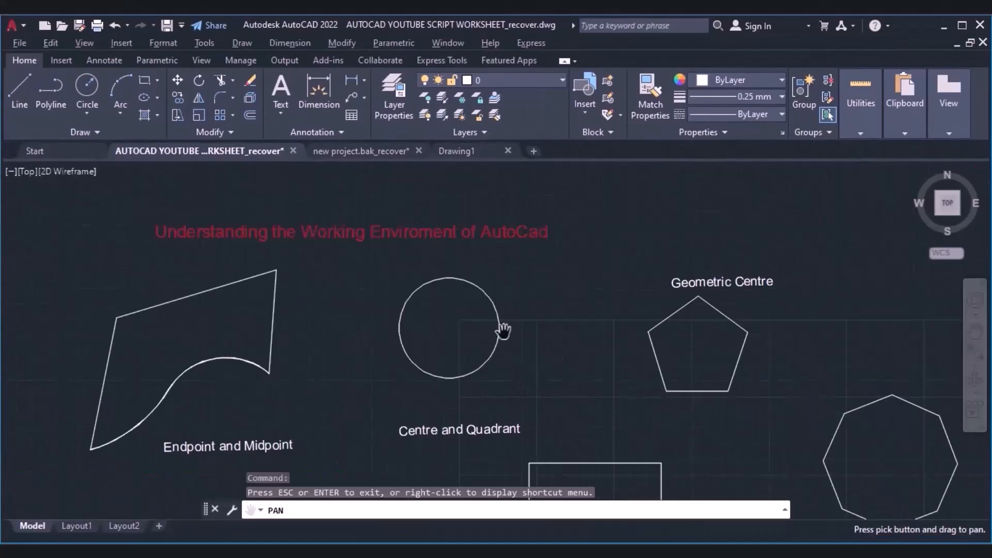
Step: Turn off the Node, Midpoint and Endpoint object snaps, leaving only Center selected
{"action": "key", "text": "Escape"}
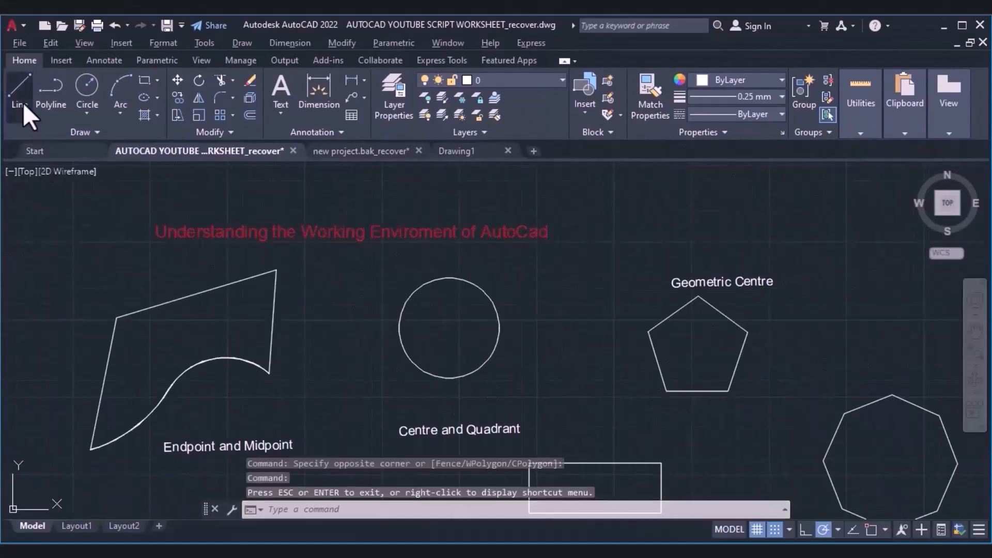
{"action": "left_click", "coordinate": [19, 89]}
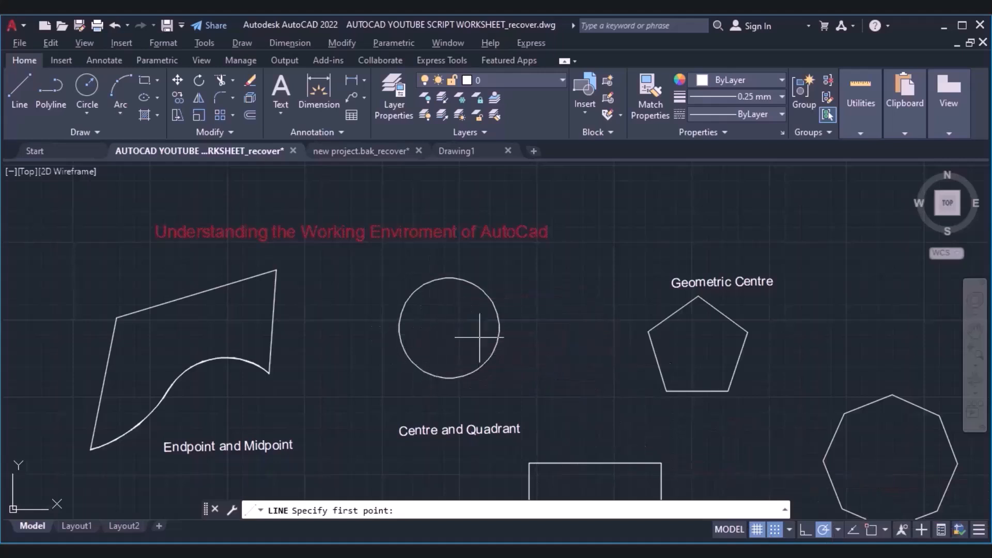
{"action": "left_click", "coordinate": [884, 529]}
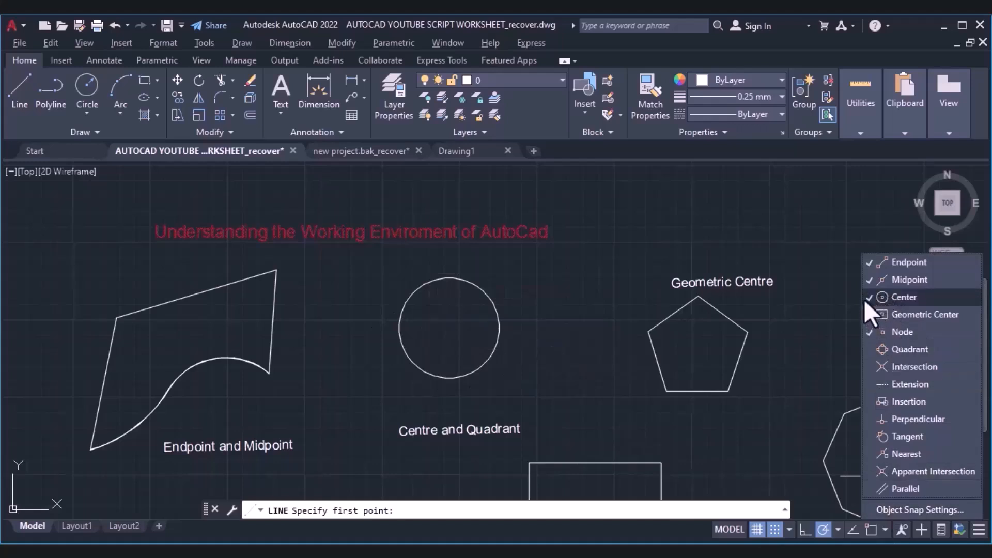
{"action": "left_click", "coordinate": [872, 331]}
{"action": "left_click", "coordinate": [872, 279]}
{"action": "left_click", "coordinate": [866, 263]}
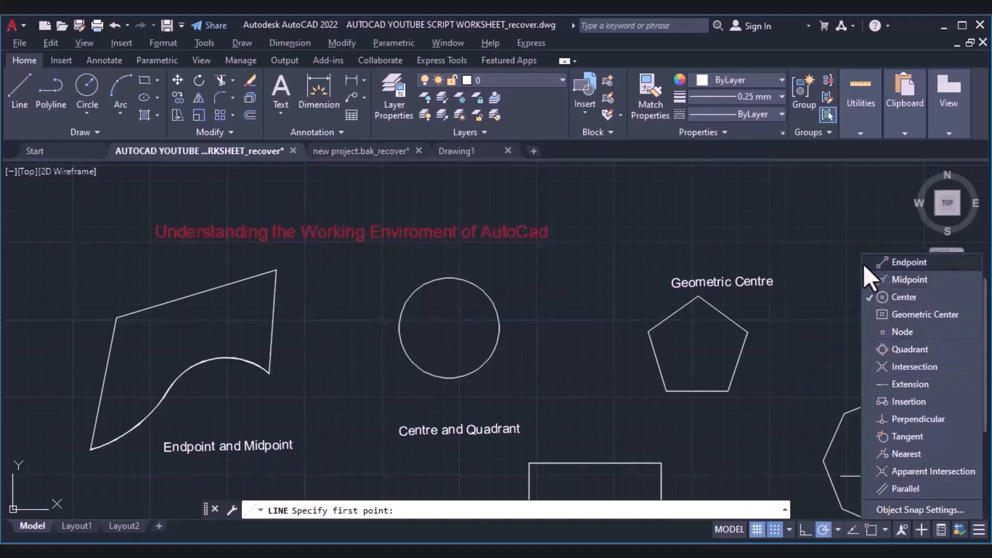
{"action": "key", "text": "Escape"}
{"action": "key", "text": "Escape"}
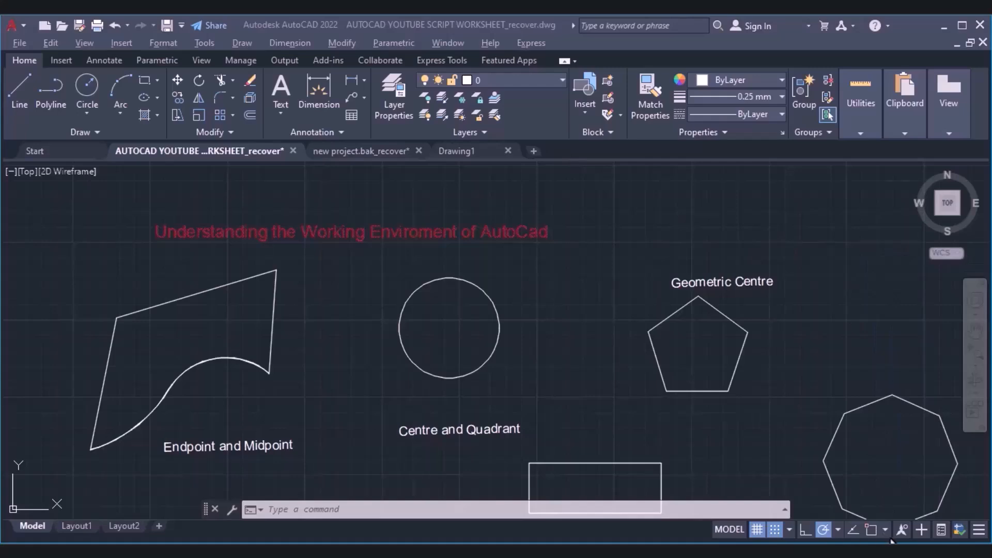
Step: Turn on object snap and object snap tracking, and draw a line from the circle's centre to its edge at 135 degrees
{"action": "left_click", "coordinate": [873, 531]}
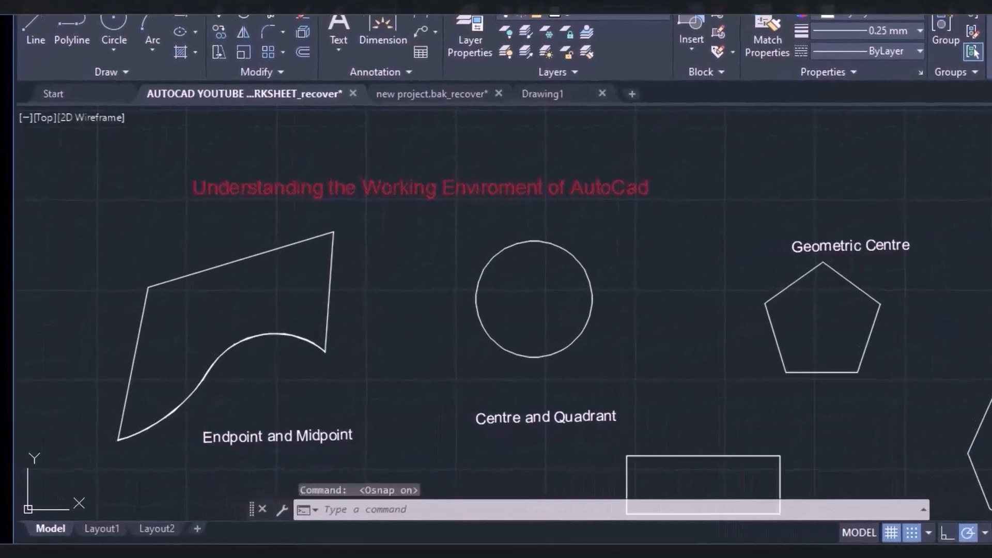
{"action": "key", "text": "F11"}
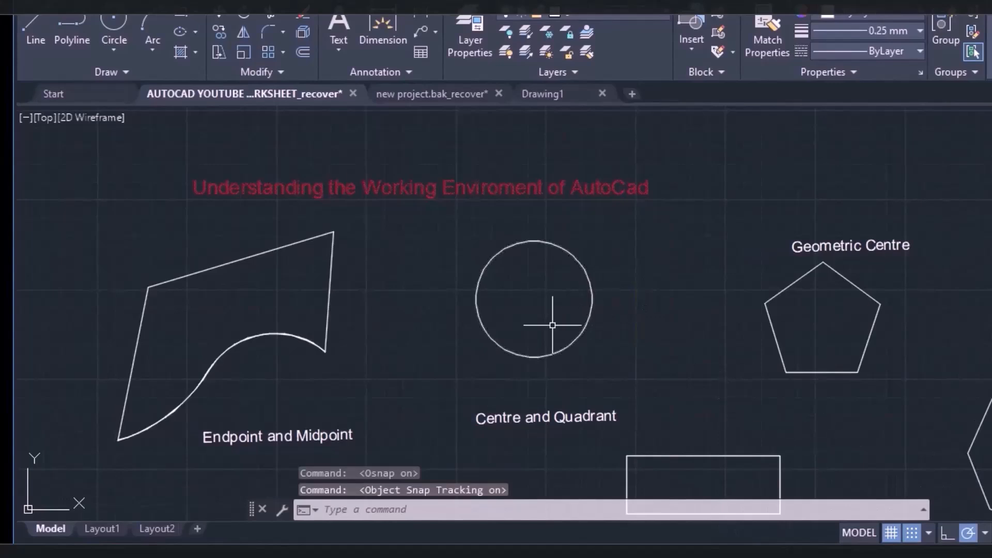
{"action": "type", "text": "l"}
{"action": "key", "text": "Return"}
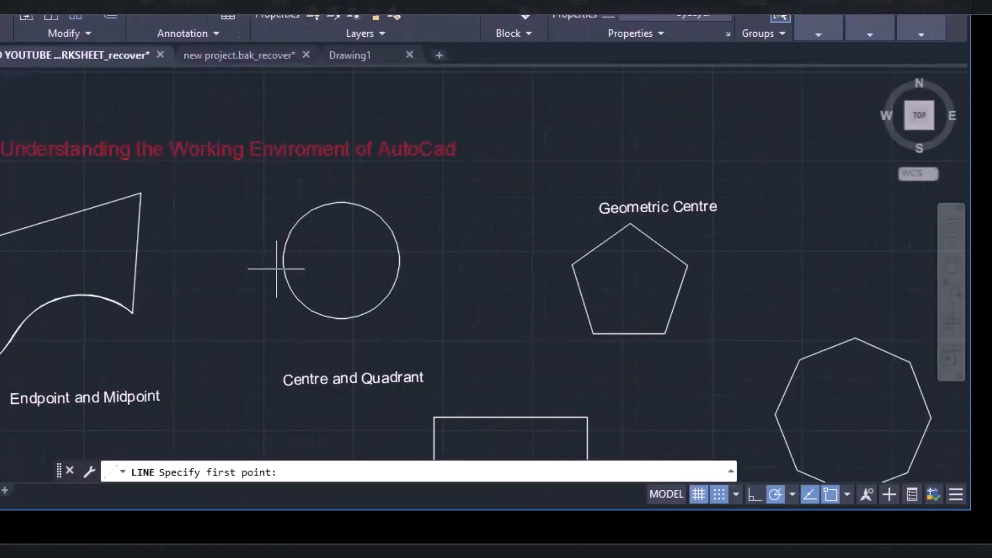
{"action": "left_click", "coordinate": [342, 260]}
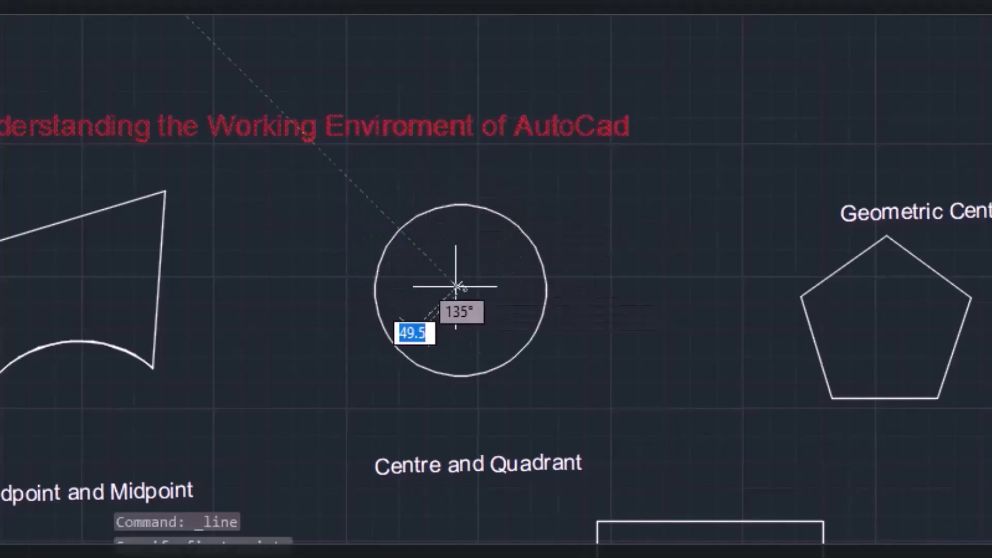
{"action": "left_click", "coordinate": [398, 229]}
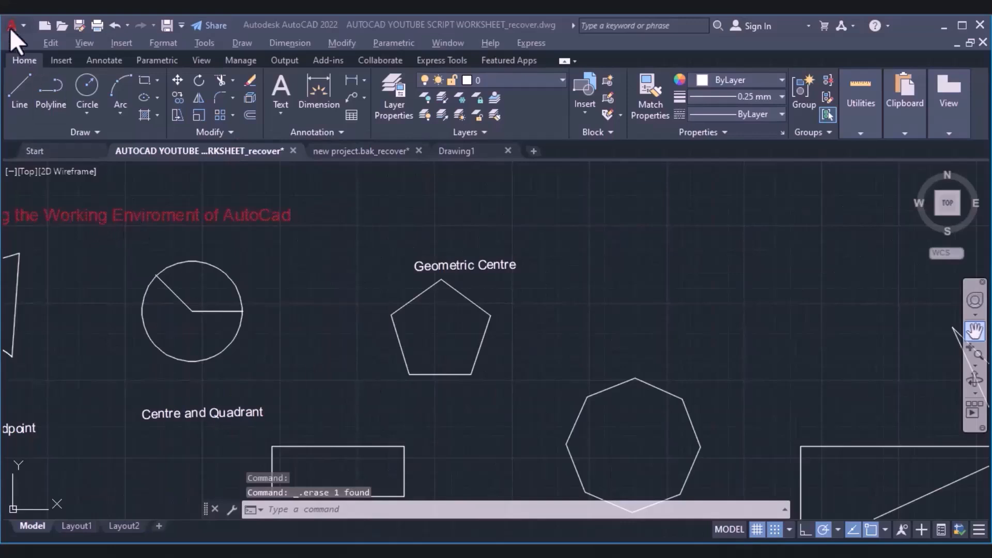
Step: Turn off object snap tracking and object snap, and draw a horizontal line segment in the empty area above the octagon
{"action": "left_click", "coordinate": [17, 89]}
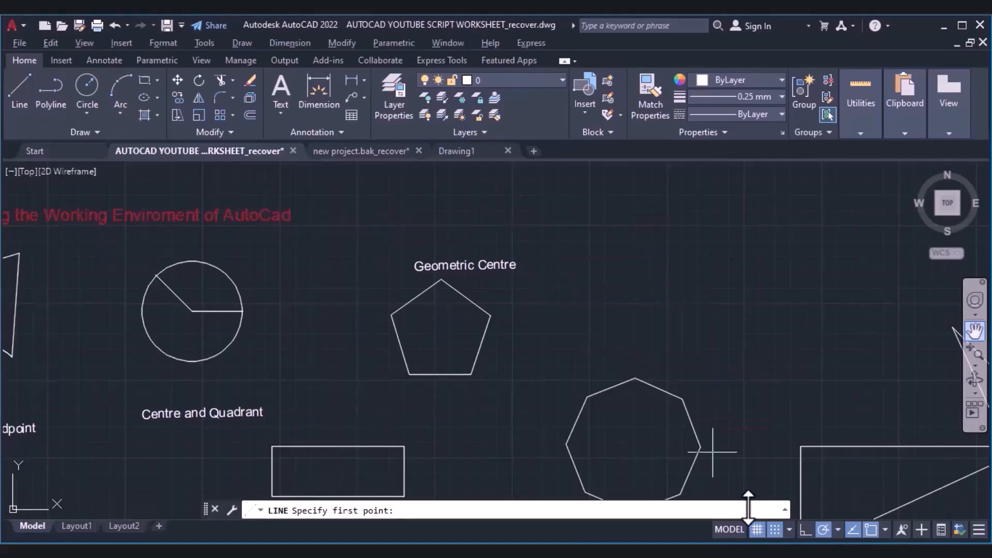
{"action": "left_click", "coordinate": [854, 531]}
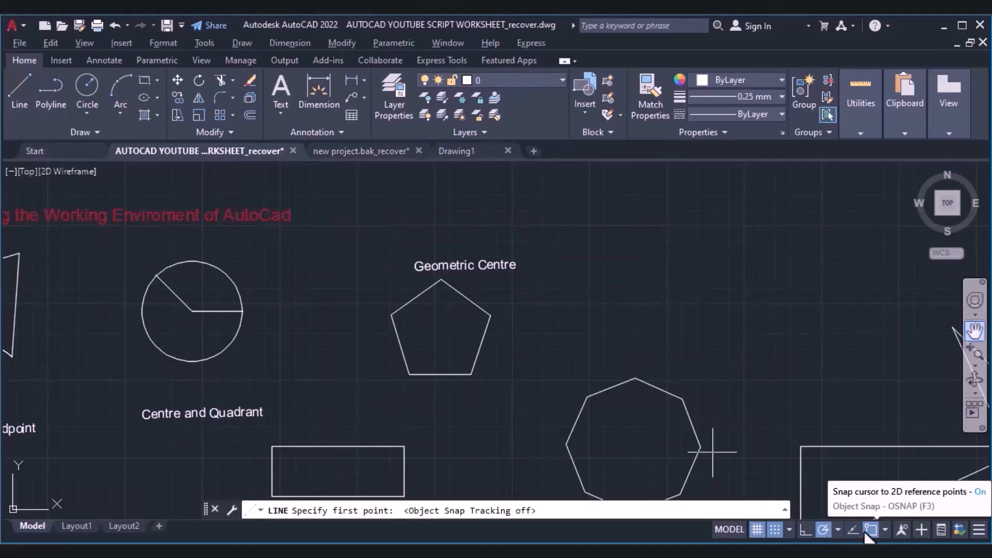
{"action": "left_click", "coordinate": [871, 532]}
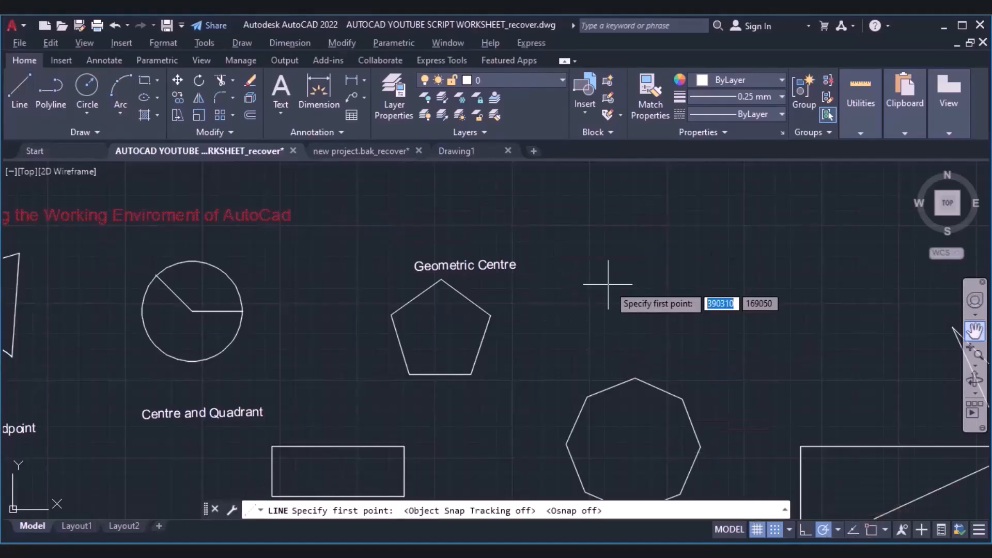
{"action": "left_click", "coordinate": [643, 272]}
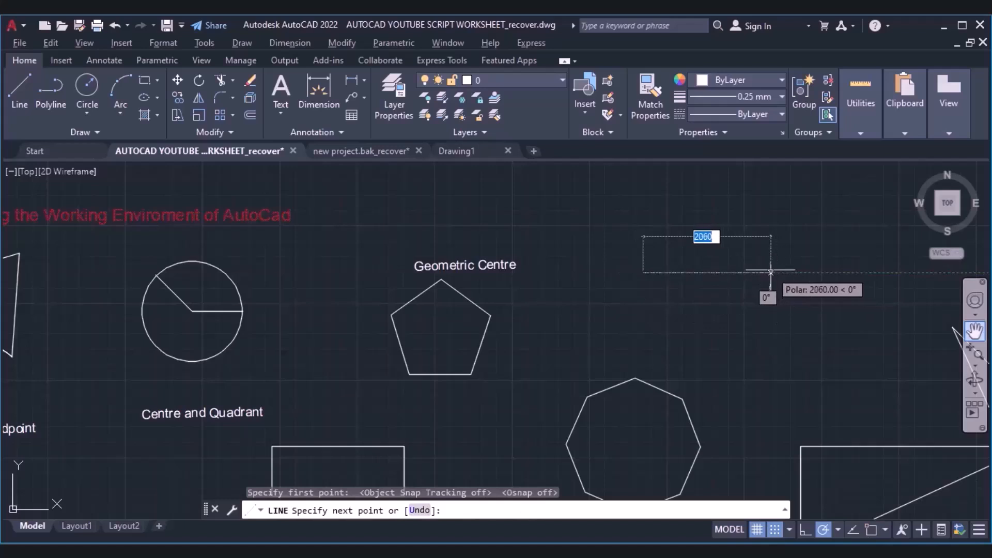
{"action": "left_click", "coordinate": [745, 273]}
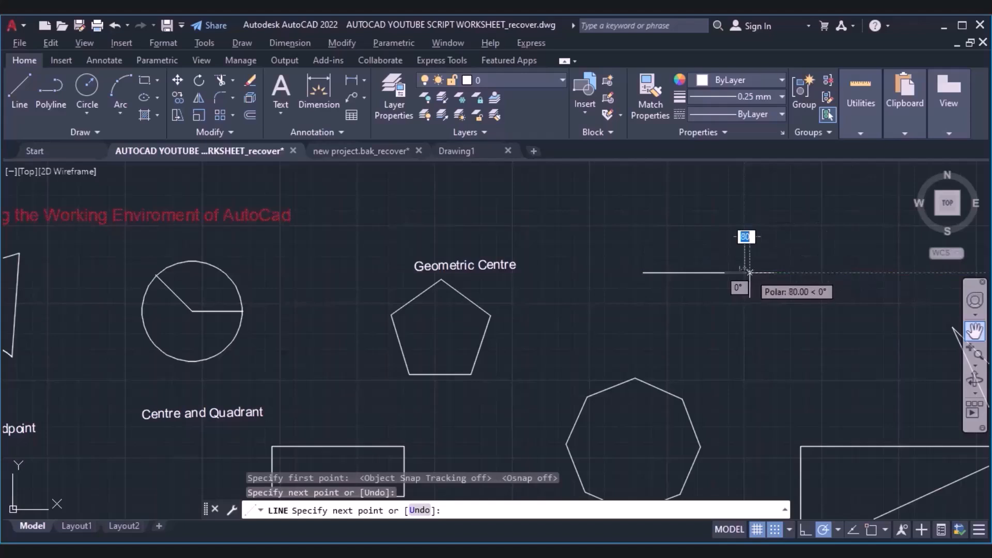
Step: Continue the line with a rising 45-degree segment and a falling 45-degree segment that form a peak
{"action": "left_click", "coordinate": [837, 530]}
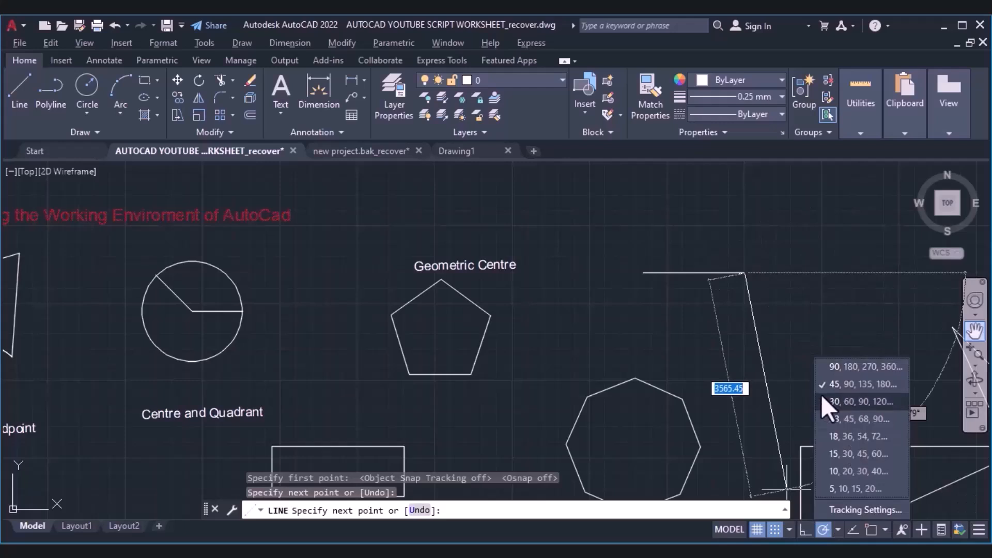
{"action": "left_click", "coordinate": [786, 342]}
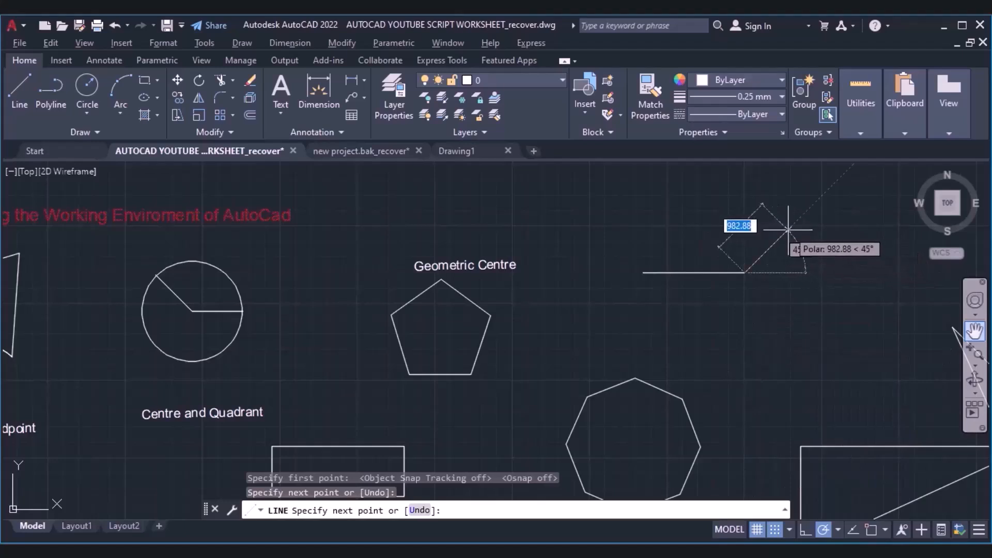
{"action": "left_click", "coordinate": [820, 198]}
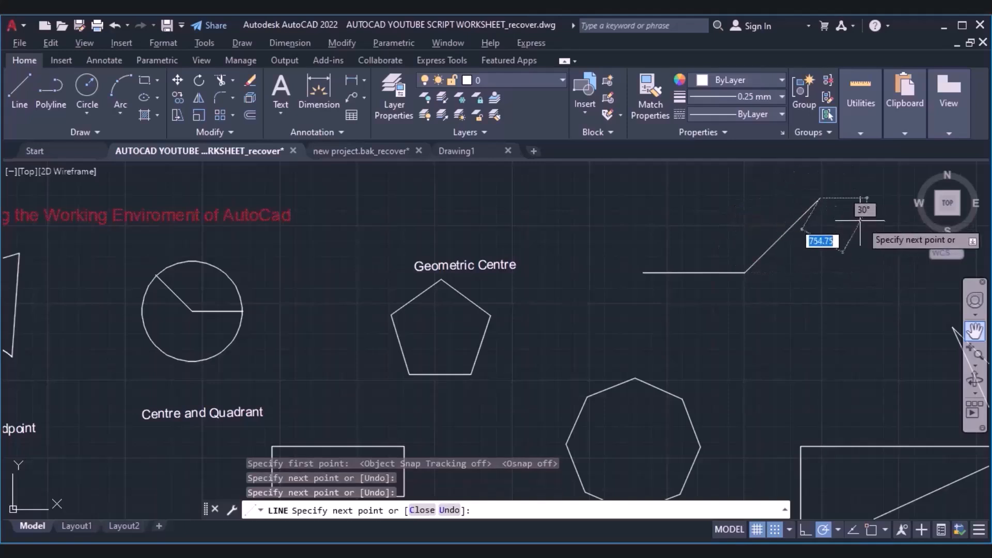
{"action": "left_click", "coordinate": [900, 275]}
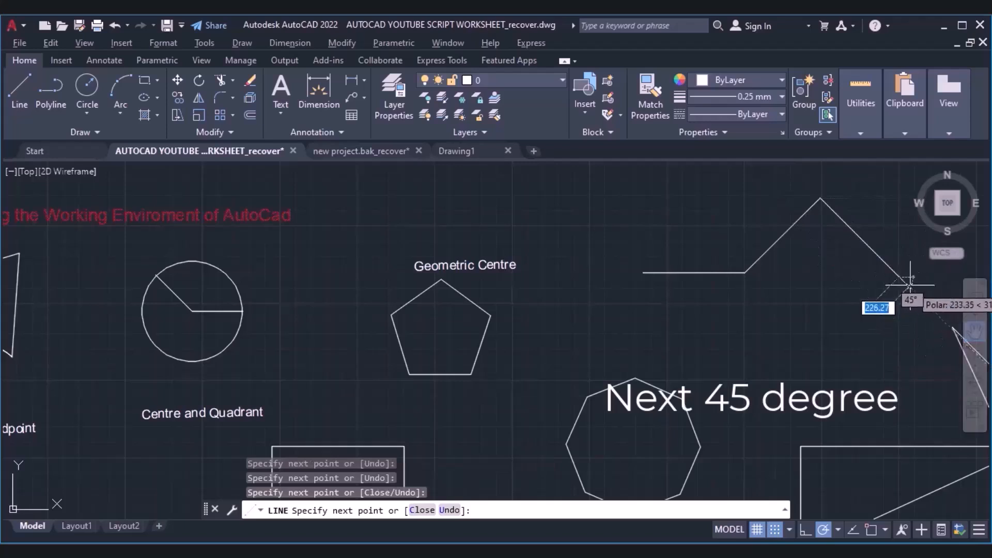
Step: Extend the line from the foot of the peak with a horizontal segment, a short vertical drop and a parallel horizontal segment back
{"action": "left_click", "coordinate": [975, 328]}
{"action": "mouse_move", "coordinate": [910, 293]}
{"action": "left_mouse_down"}
{"action": "mouse_move", "coordinate": [742, 297]}
{"action": "mouse_move", "coordinate": [708, 310]}
{"action": "left_mouse_up"}
{"action": "key", "text": "Escape"}
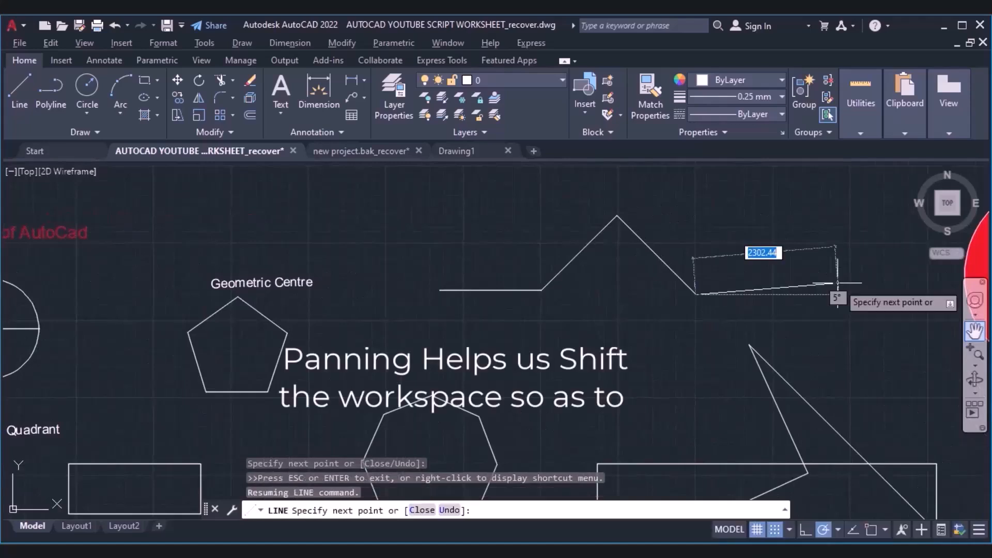
{"action": "left_click", "coordinate": [805, 294]}
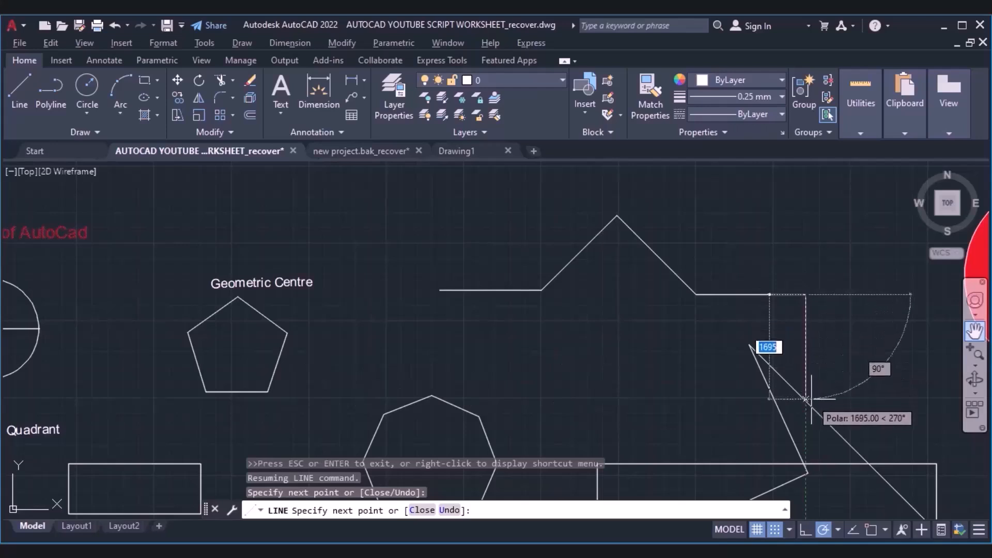
{"action": "left_click", "coordinate": [806, 339]}
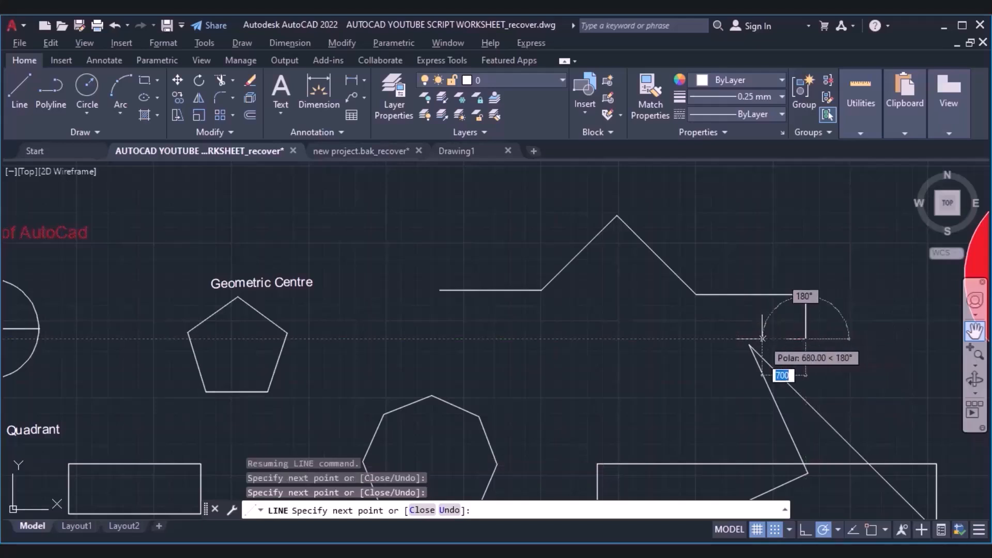
{"action": "left_click", "coordinate": [693, 339]}
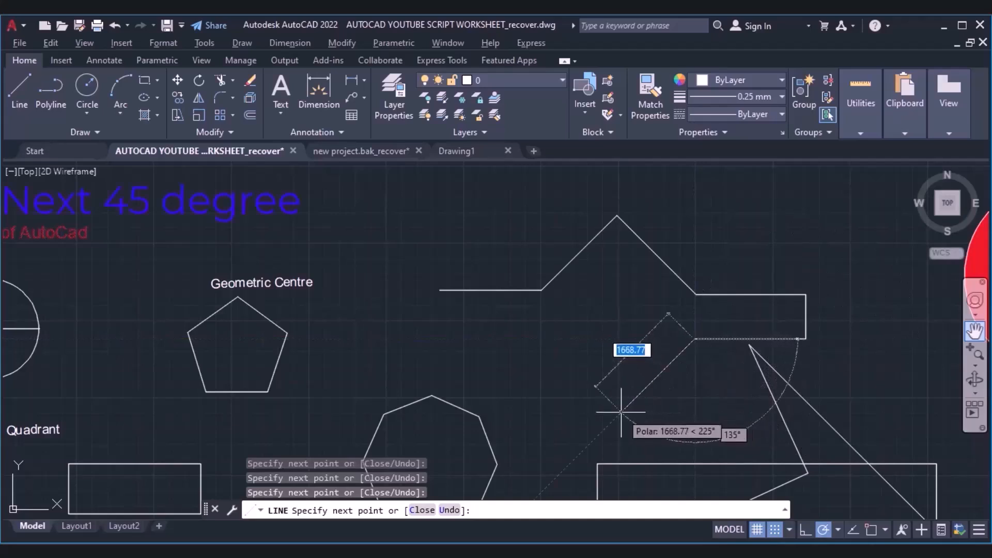
Step: Complete the mirrored lower half with a 225-degree segment about 1669 long, a 135-degree segment, a horizontal segment and a vertical end
{"action": "left_click", "coordinate": [621, 412]}
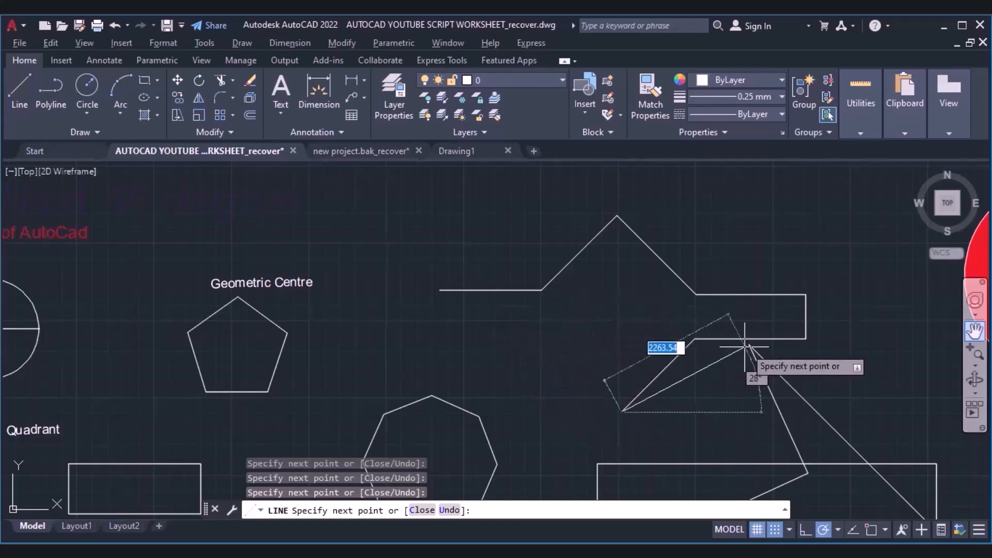
{"action": "left_click", "coordinate": [545, 336]}
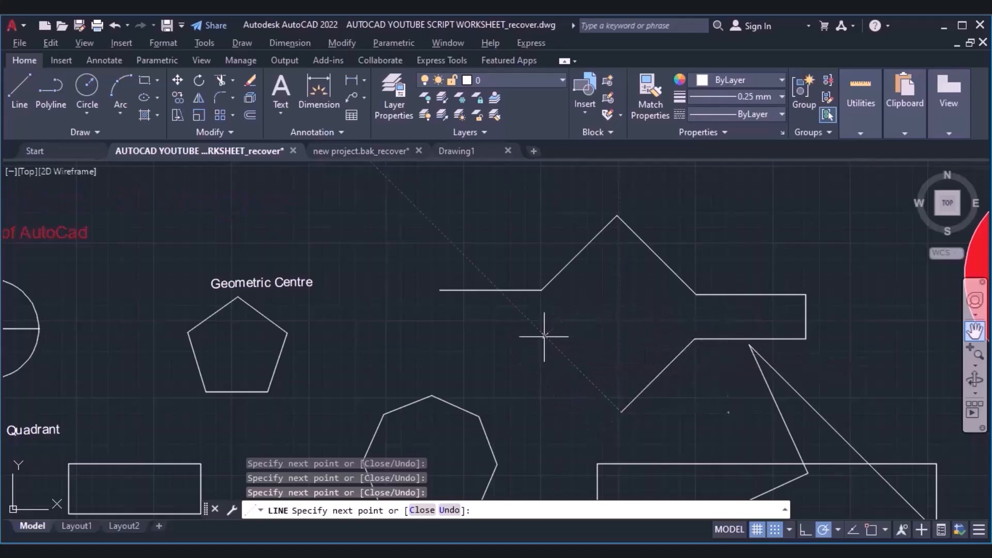
{"action": "left_click", "coordinate": [437, 336]}
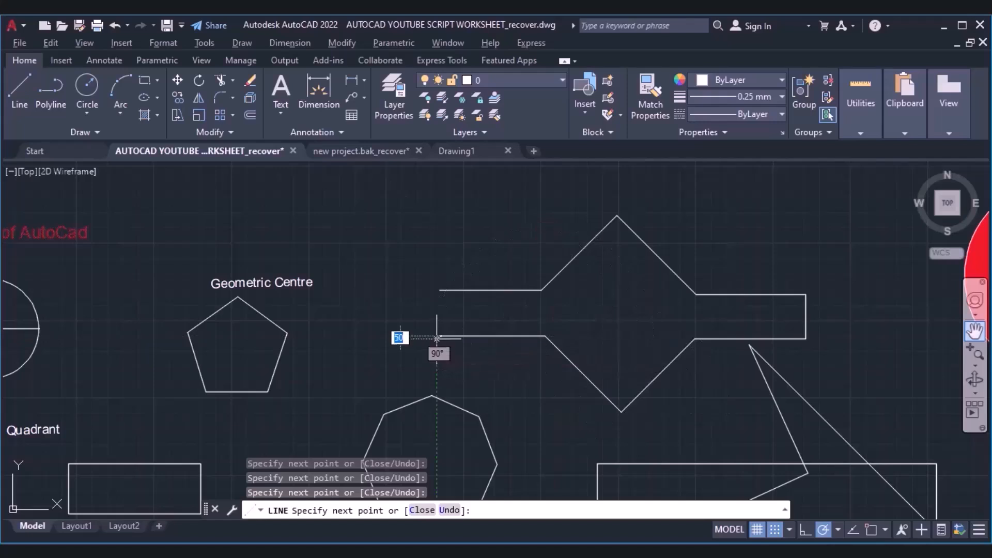
{"action": "left_click", "coordinate": [437, 291]}
{"action": "key", "text": "Escape"}
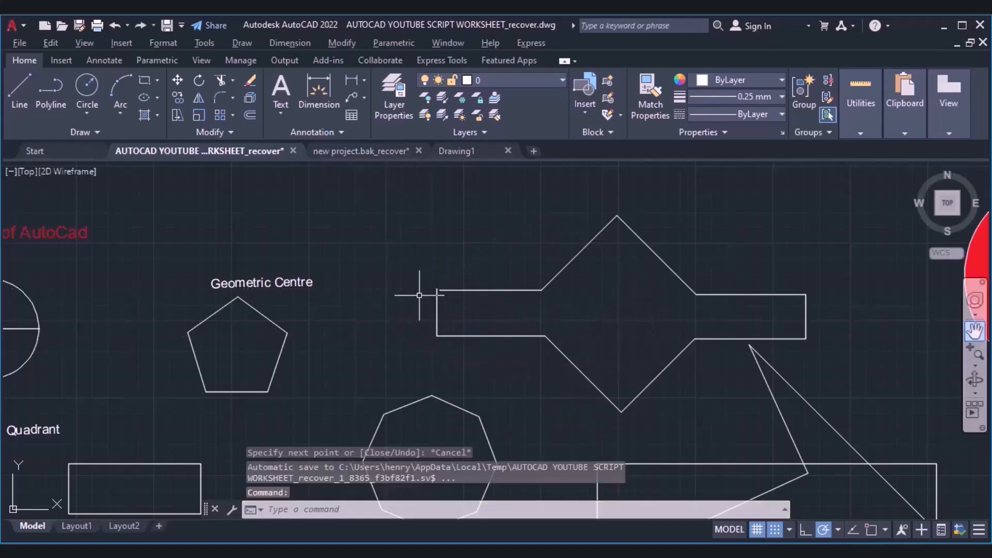
{"action": "left_click", "coordinate": [837, 531]}
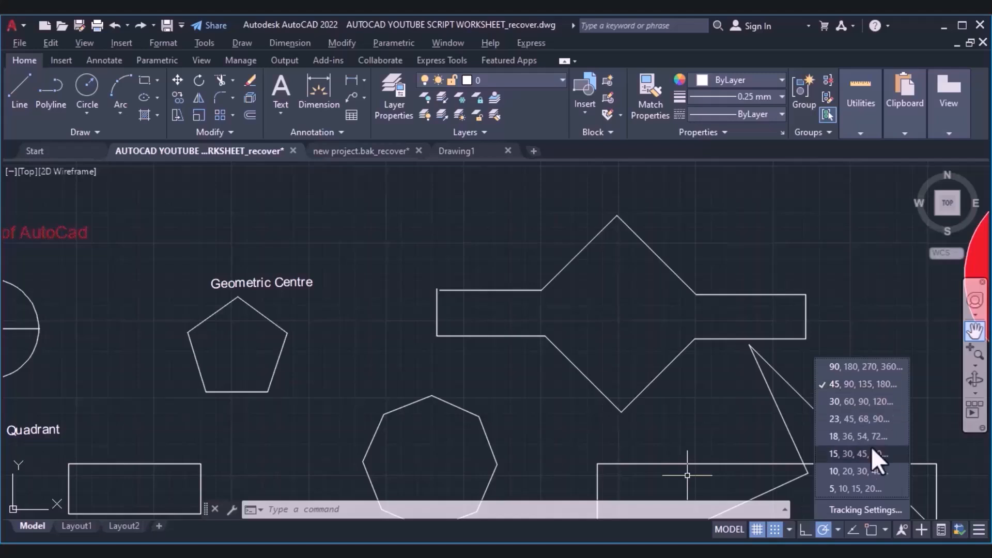
{"action": "left_click", "coordinate": [976, 332]}
{"action": "left_click_drag", "start_coordinate": [532, 414], "coordinate": [919, 368]}
{"action": "left_click_drag", "start_coordinate": [712, 321], "coordinate": [875, 295]}
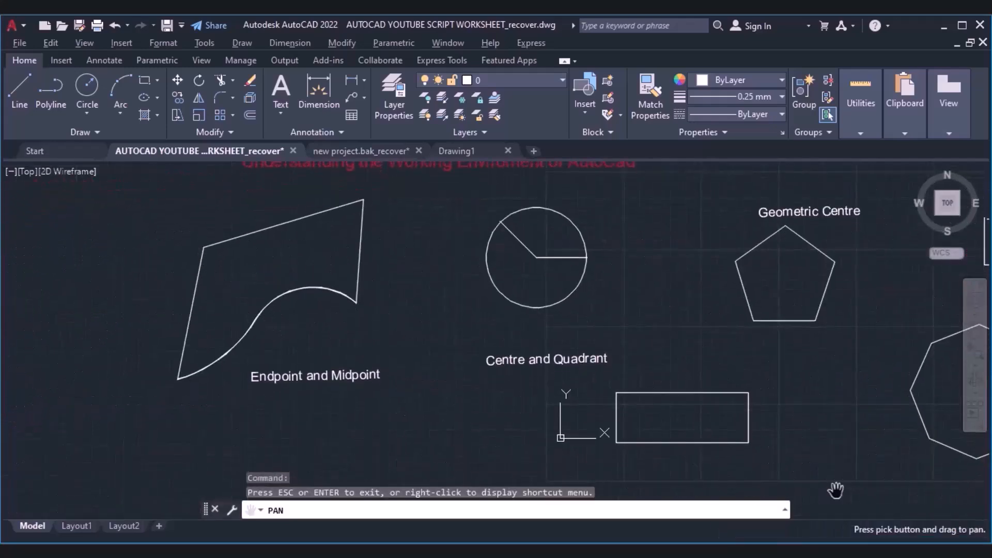
{"action": "key", "text": "Escape"}
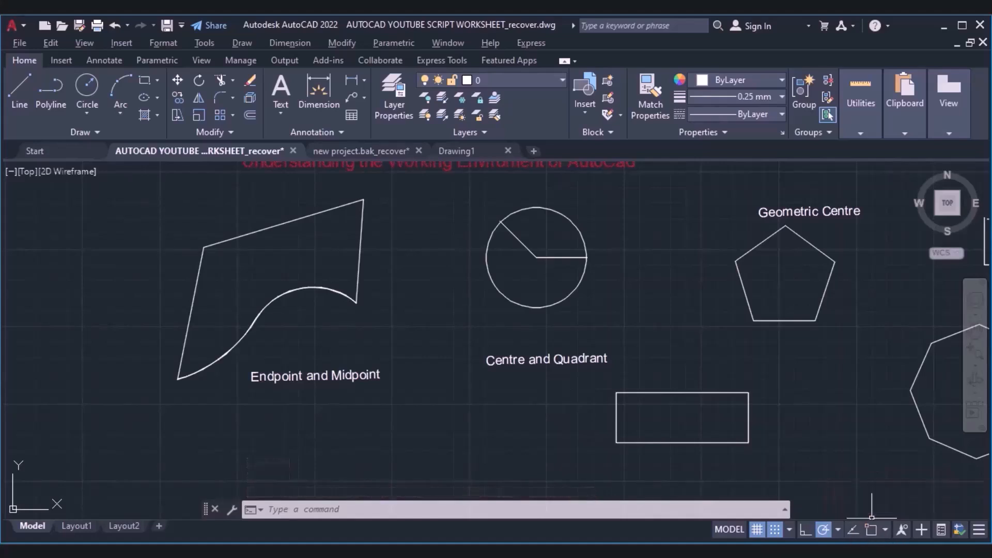
Step: Add the Units, Annotation Scale and AutoScale controls to the status bar, keeping 2D Object Snap shown
{"action": "left_click", "coordinate": [980, 529]}
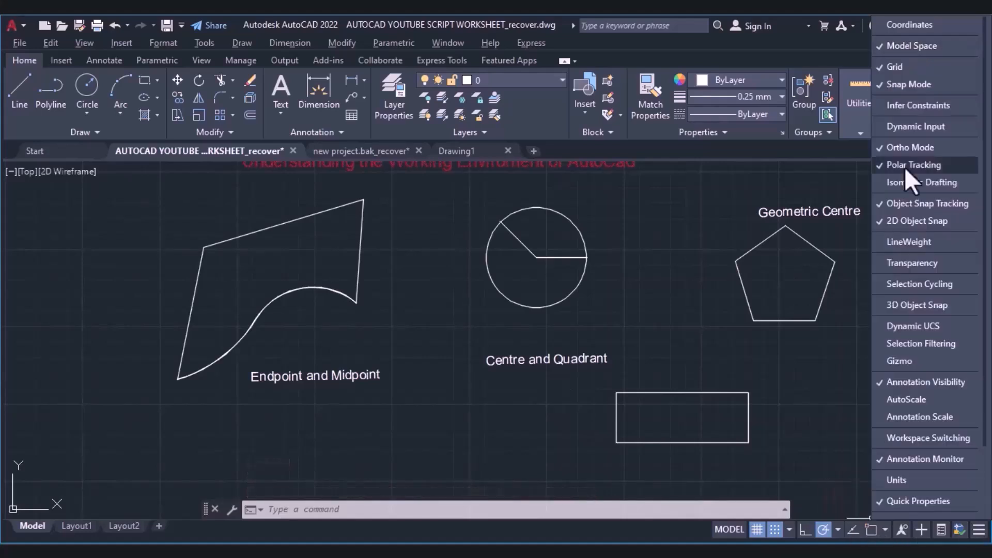
{"action": "left_click", "coordinate": [882, 225]}
{"action": "left_click", "coordinate": [882, 222]}
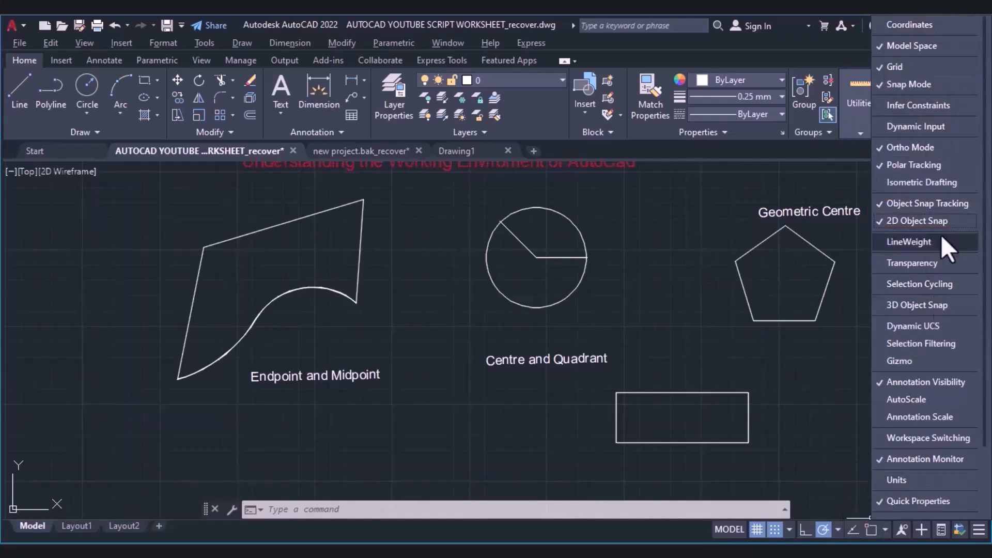
{"action": "left_click", "coordinate": [905, 483]}
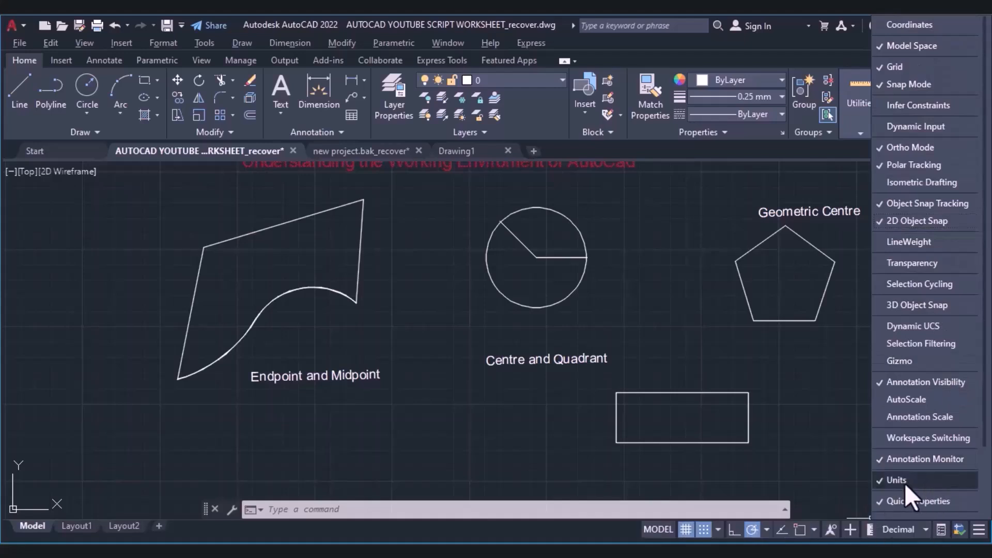
{"action": "left_click", "coordinate": [894, 418]}
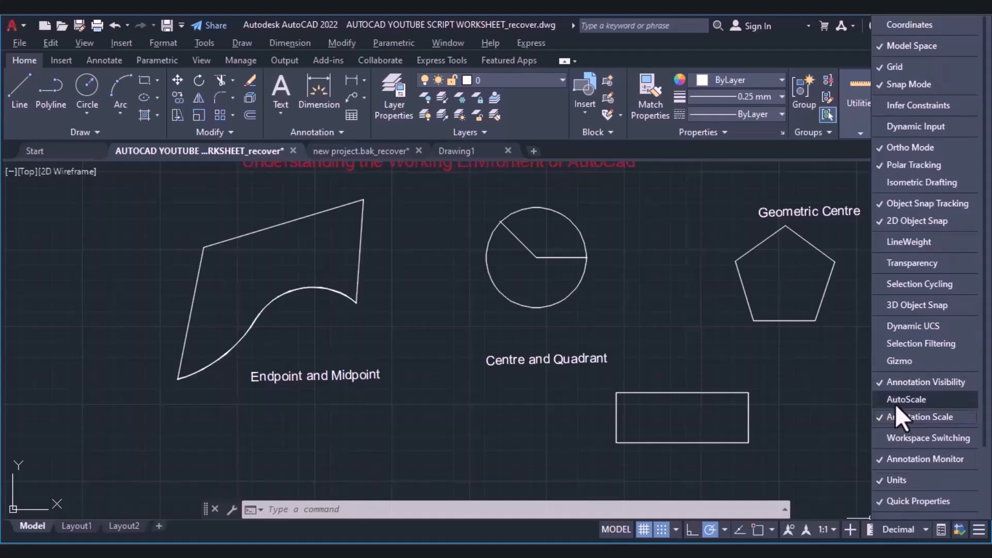
{"action": "left_click", "coordinate": [897, 405]}
{"action": "left_click", "coordinate": [842, 436]}
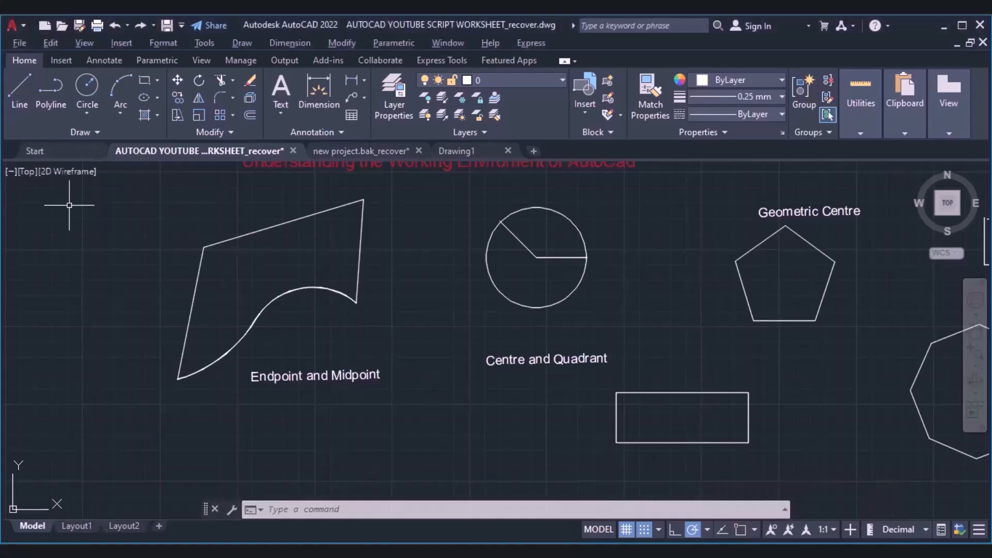
Step: Draw a single horizontal line below the "Endpoint and Midpoint" figure
{"action": "left_click", "coordinate": [20, 90]}
{"action": "left_click", "coordinate": [120, 465]}
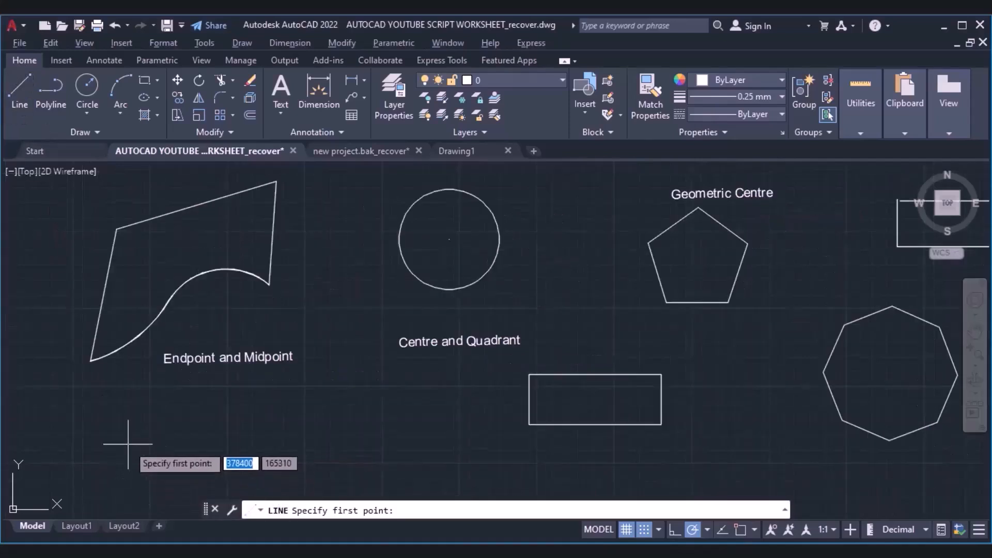
{"action": "left_click", "coordinate": [128, 443]}
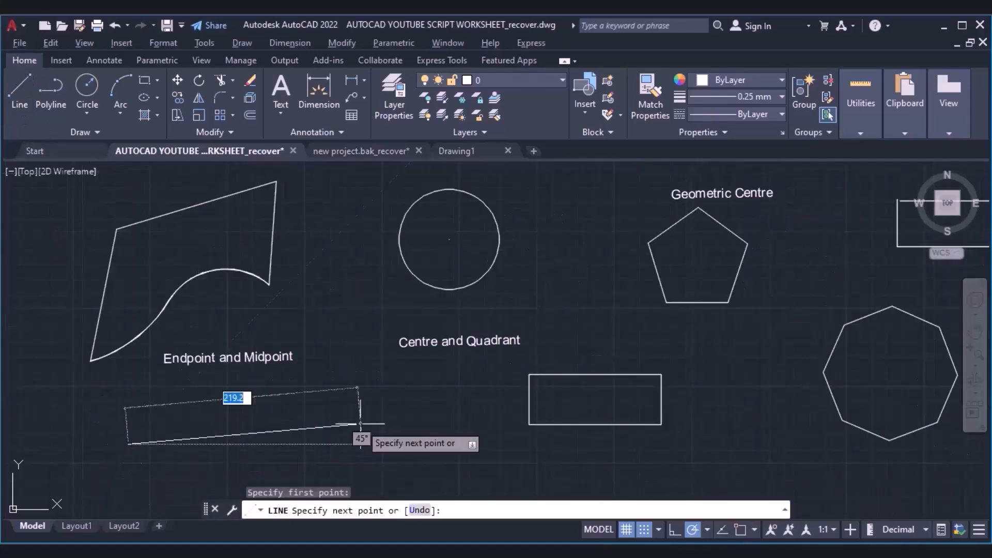
{"action": "left_click", "coordinate": [400, 444]}
{"action": "key", "text": "Escape"}
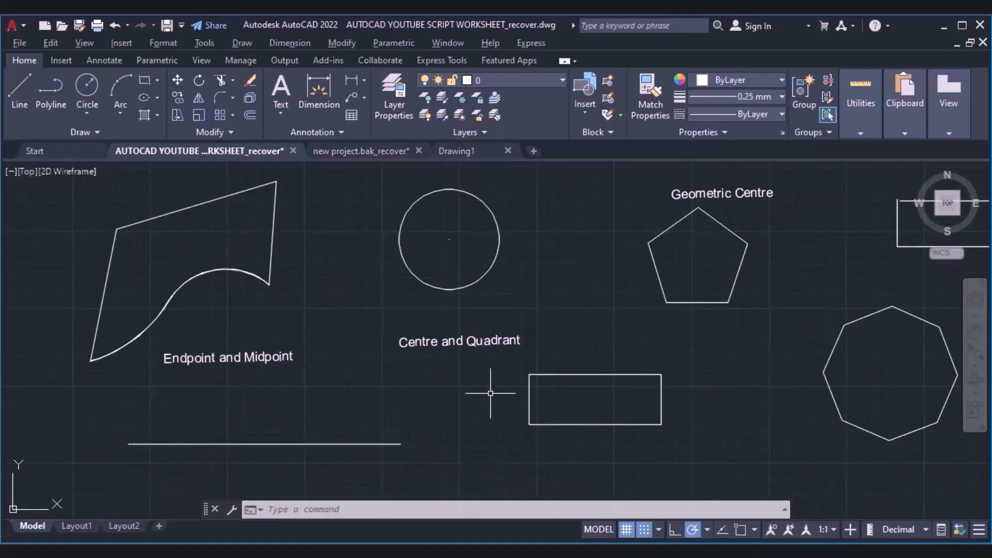
Step: Select the new horizontal line to examine its endpoint and midpoint grips, and clear the selection
{"action": "left_click", "coordinate": [347, 444]}
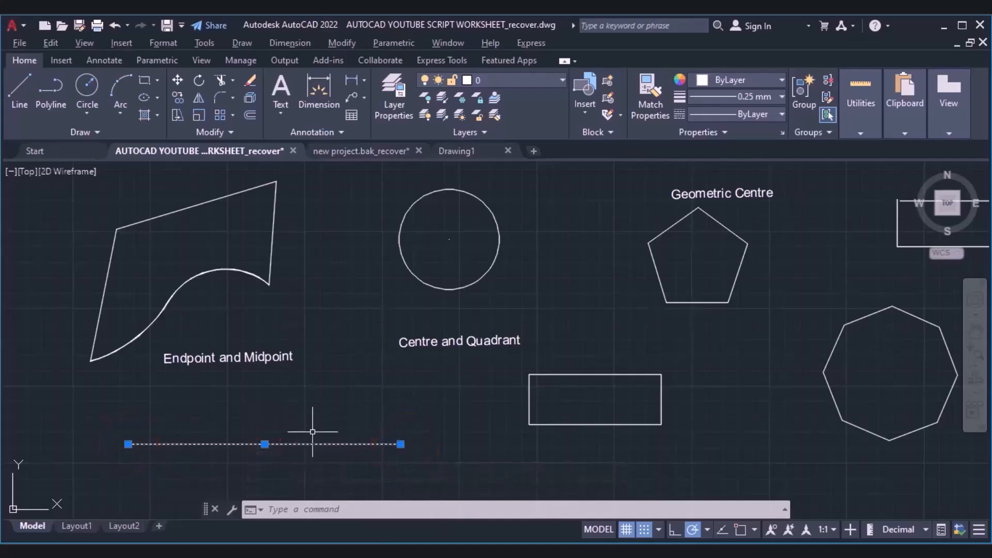
{"action": "left_click", "coordinate": [298, 397]}
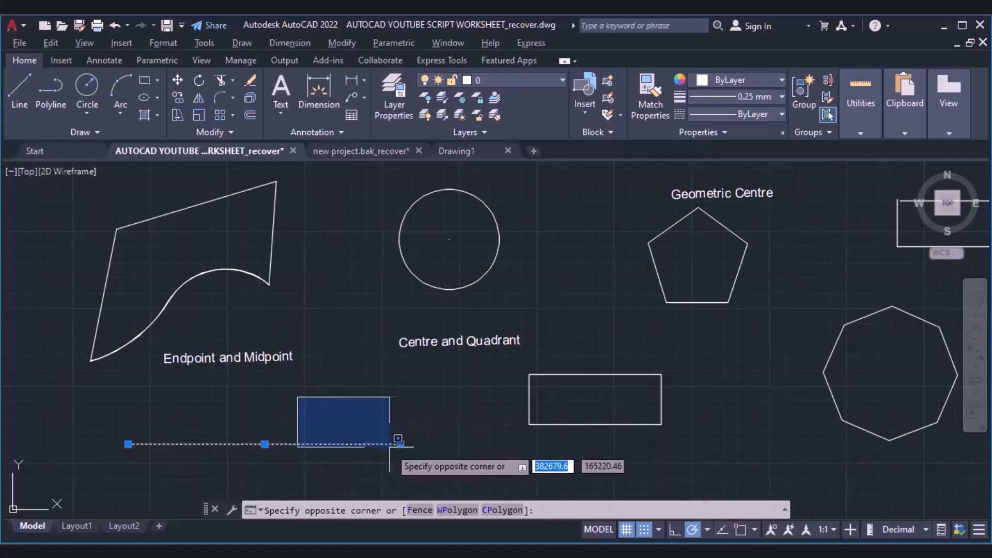
{"action": "left_click", "coordinate": [347, 408]}
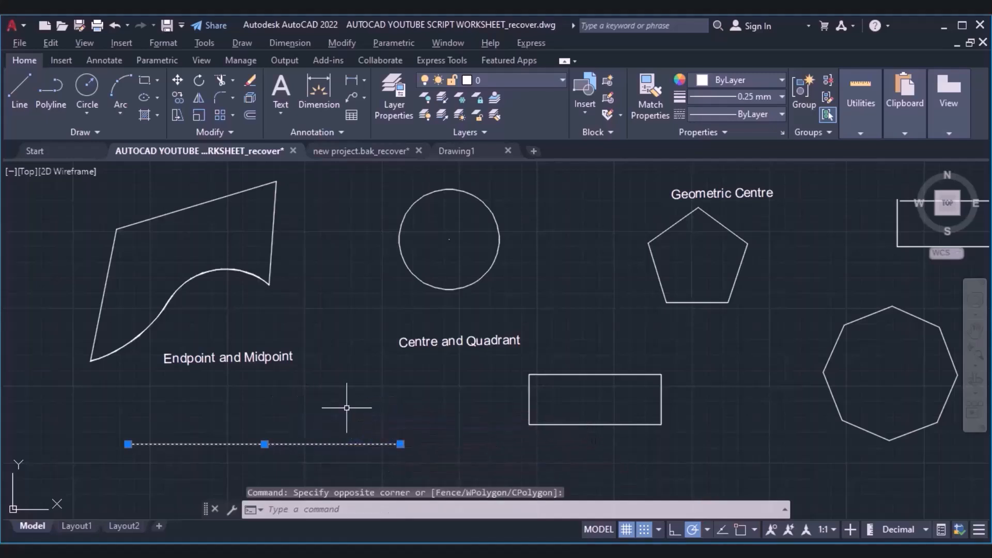
{"action": "key", "text": "Escape"}
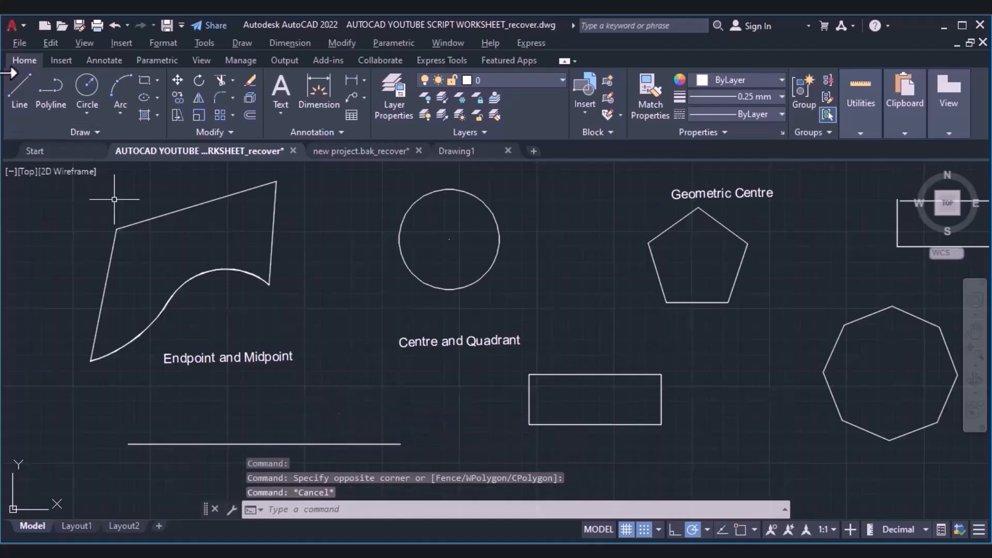
Step: Turn on object snap tracking and object snap, enabling the Endpoint and Midpoint snaps and disabling Center
{"action": "left_click", "coordinate": [23, 96]}
{"action": "left_click", "coordinate": [19, 100]}
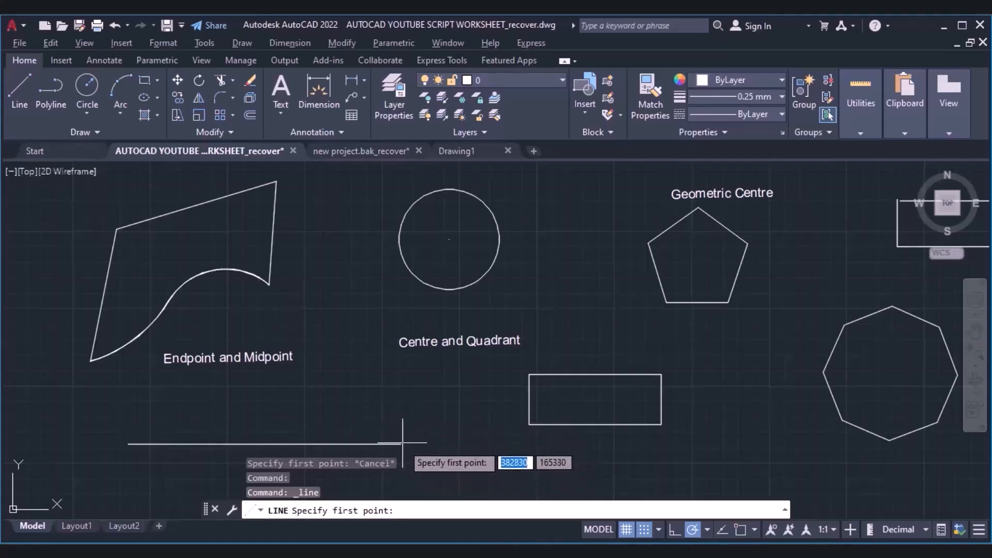
{"action": "left_click", "coordinate": [722, 529]}
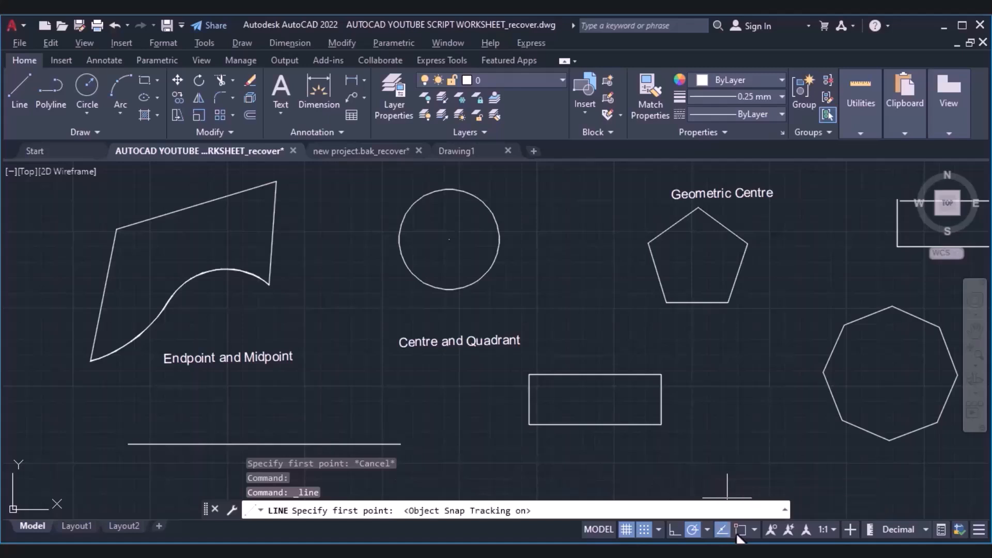
{"action": "left_click", "coordinate": [745, 531]}
{"action": "left_click", "coordinate": [754, 530]}
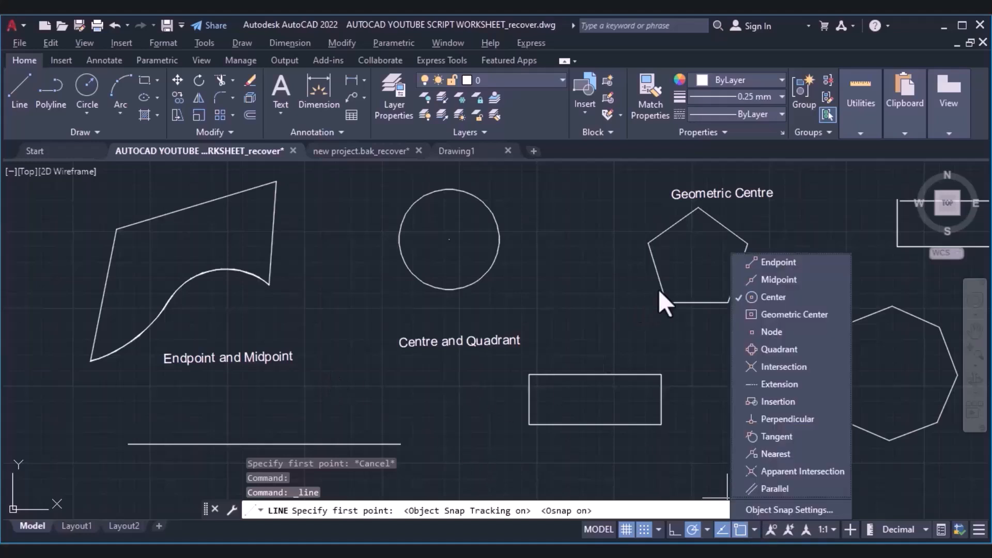
{"action": "left_click", "coordinate": [737, 298]}
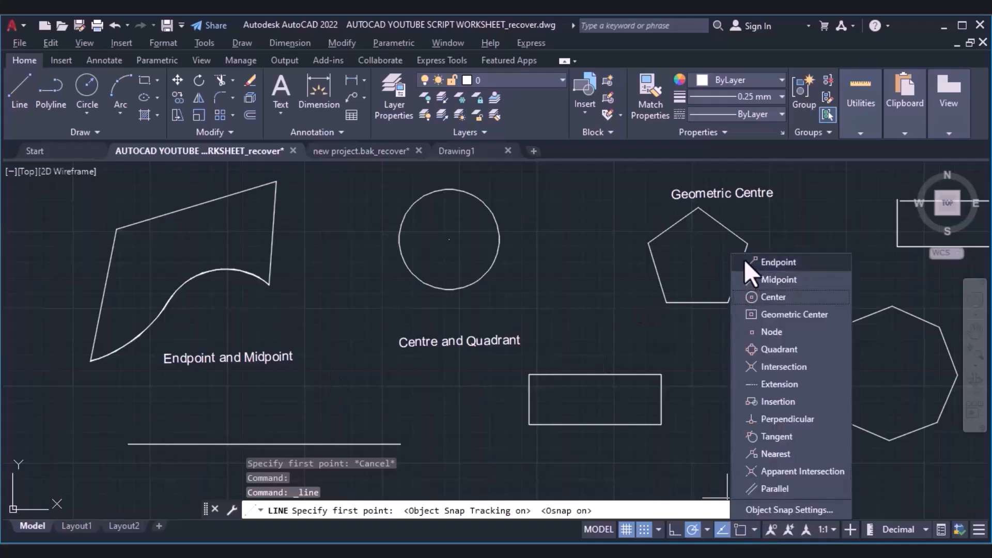
{"action": "left_click", "coordinate": [744, 261]}
{"action": "left_click", "coordinate": [745, 279]}
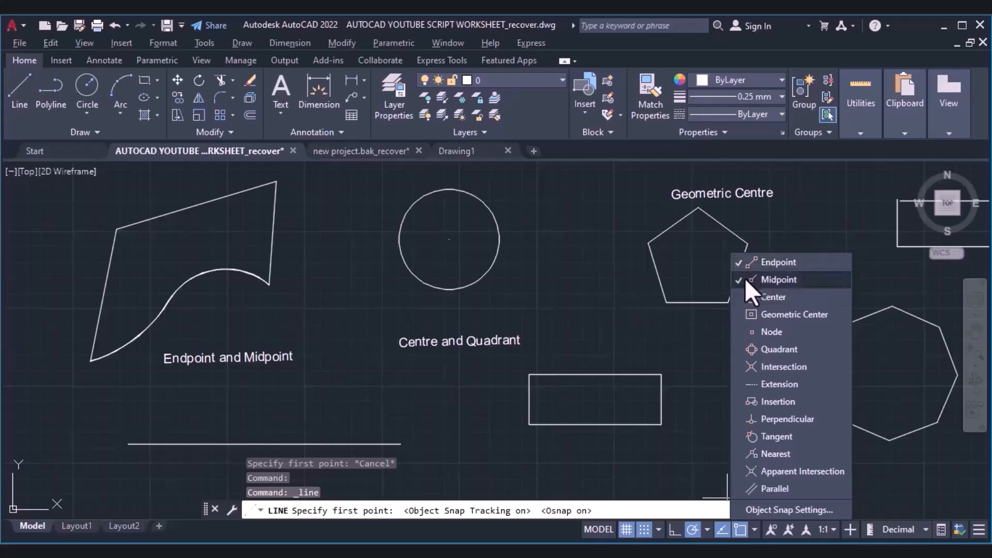
{"action": "left_click", "coordinate": [691, 388]}
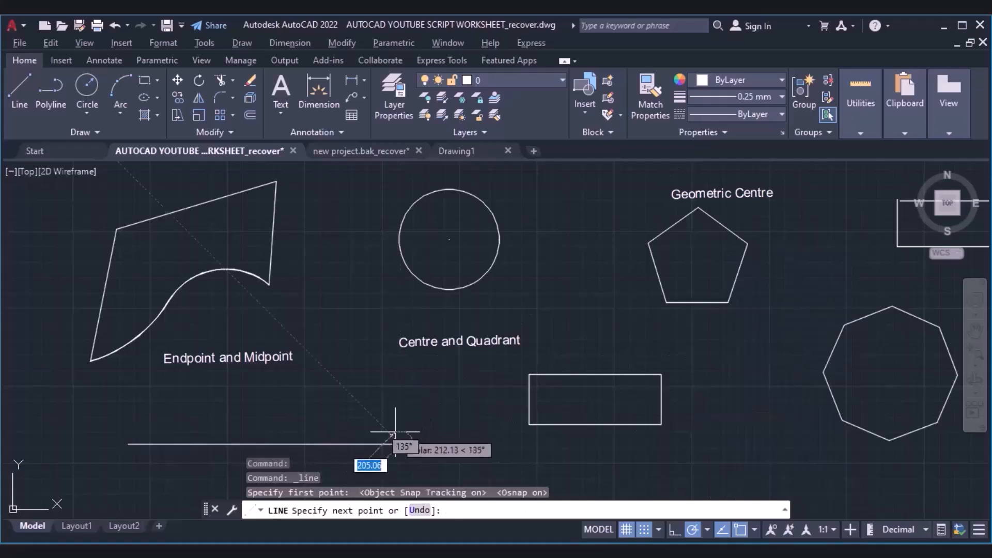
{"action": "key", "text": "Escape"}
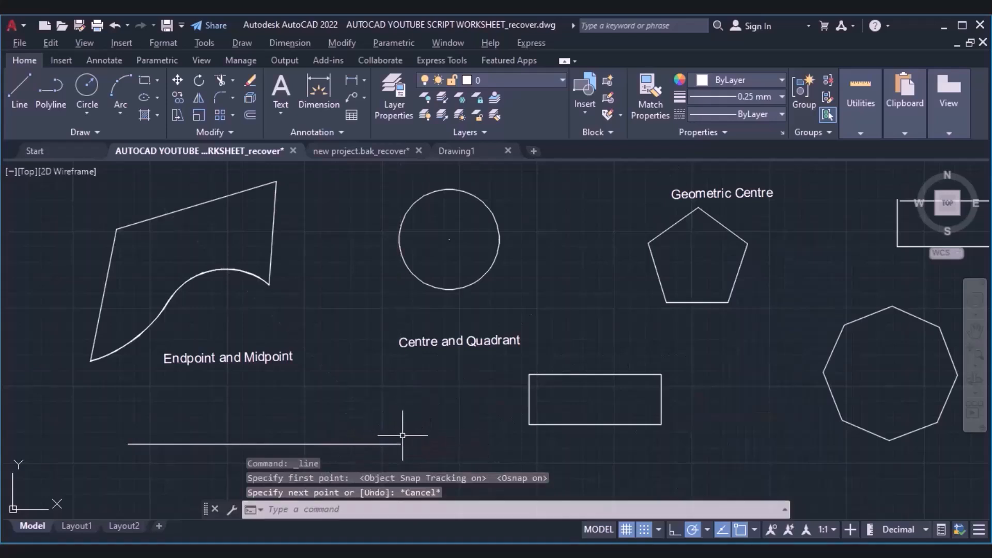
Step: Draw a zigzag below the horizontal line, from its left endpoint through a low point, its midpoint and another low point to its right endpoint
{"action": "left_click", "coordinate": [20, 83]}
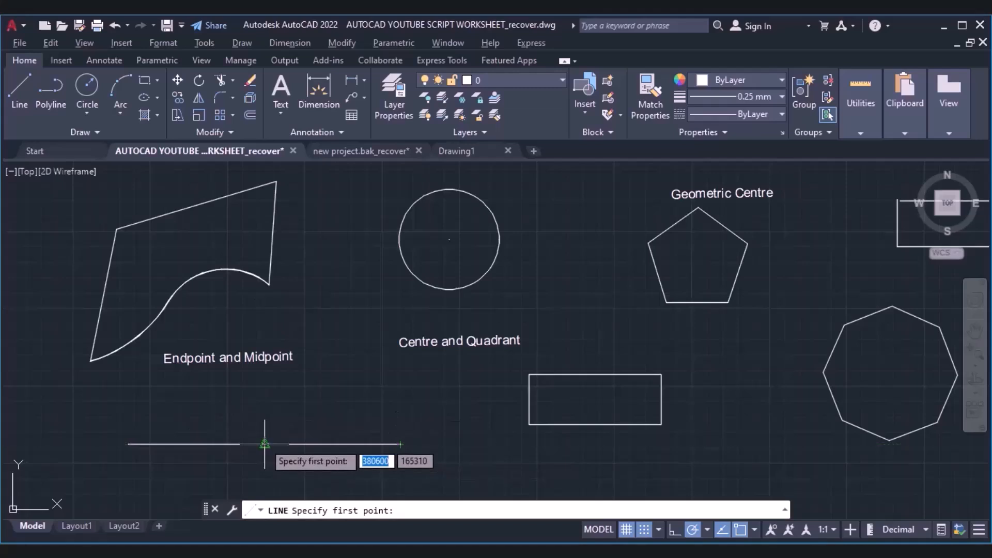
{"action": "left_click", "coordinate": [128, 444]}
{"action": "middle_click_drag", "start_coordinate": [133, 434], "coordinate": [132, 315]}
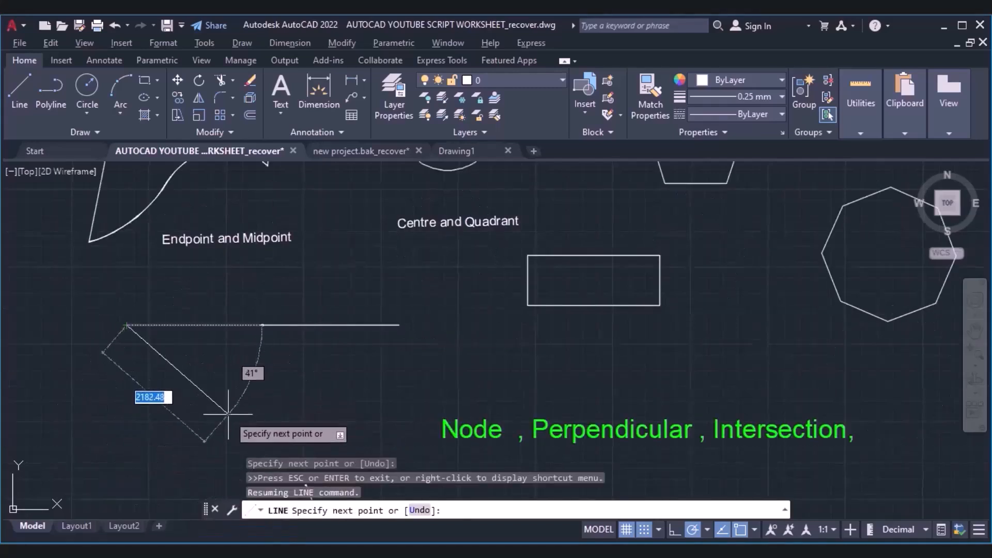
{"action": "left_click", "coordinate": [227, 413]}
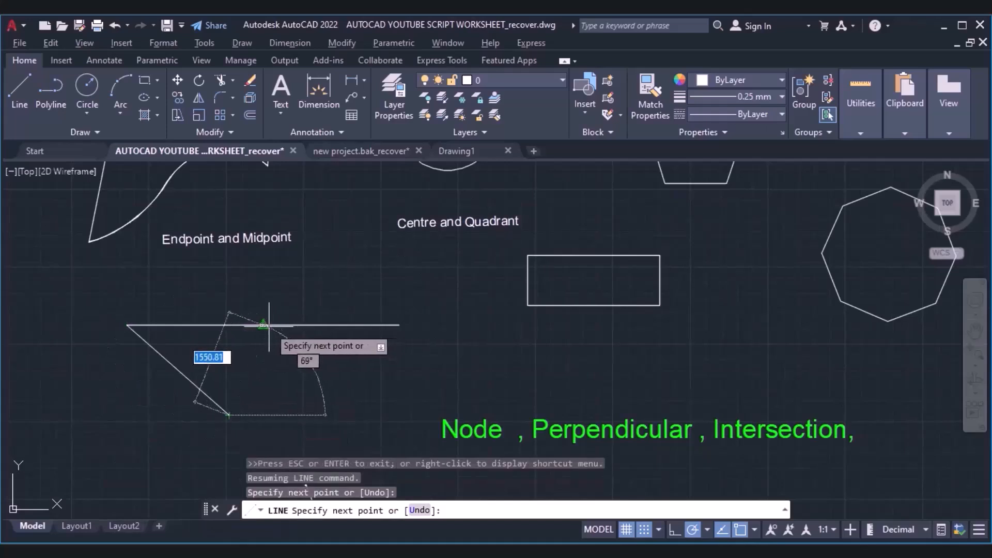
{"action": "left_click", "coordinate": [265, 327]}
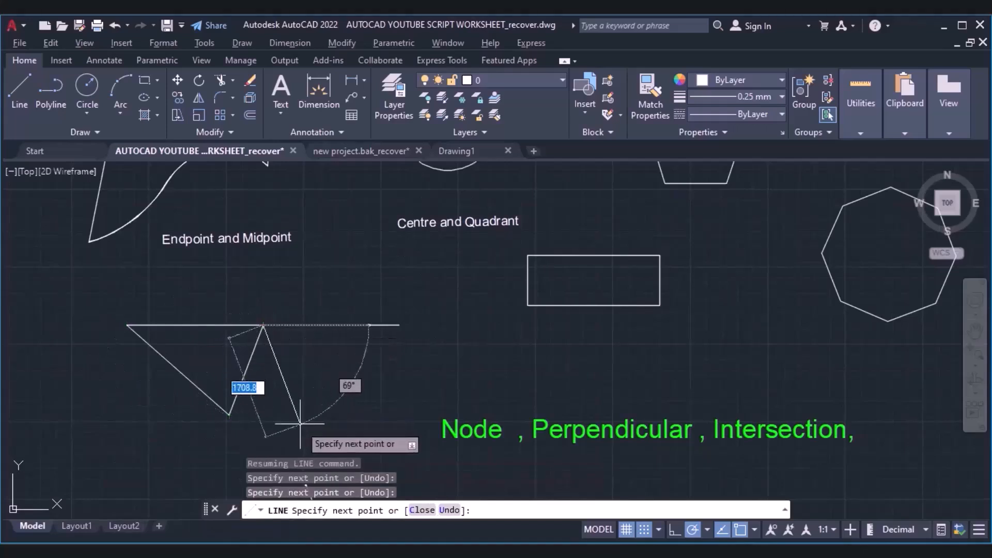
{"action": "left_click", "coordinate": [304, 416]}
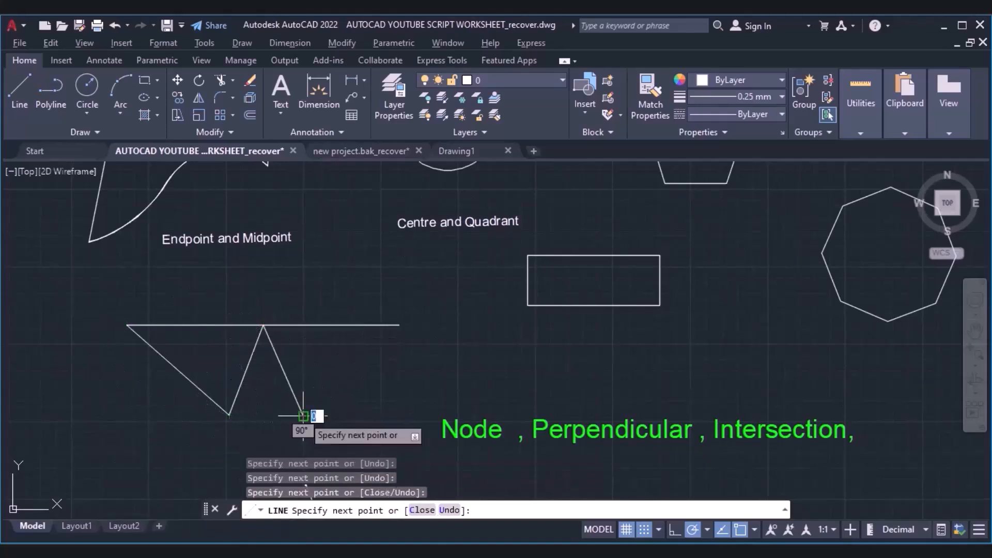
{"action": "left_click", "coordinate": [399, 325]}
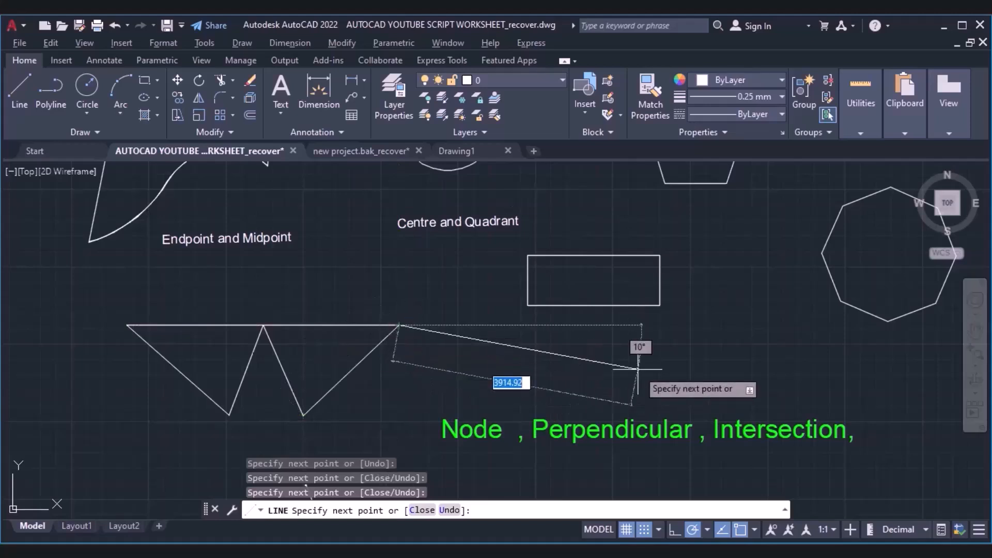
{"action": "key", "text": "Escape"}
Step: Draw connected lines in the "Endpoint and Midpoint" figure: upper-left corner, arc midpoint, upper-right corner, left edge midpoint, top edge midpoint, lower-right corner
{"action": "left_click", "coordinate": [975, 331]}
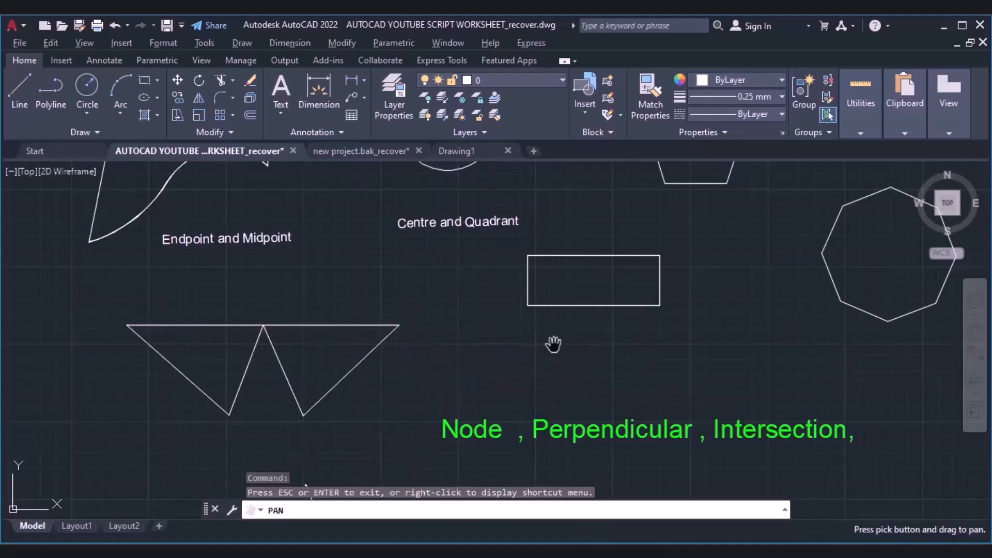
{"action": "mouse_move", "coordinate": [505, 313]}
{"action": "left_mouse_down"}
{"action": "mouse_move", "coordinate": [650, 556]}
{"action": "mouse_move", "coordinate": [668, 557]}
{"action": "left_mouse_up"}
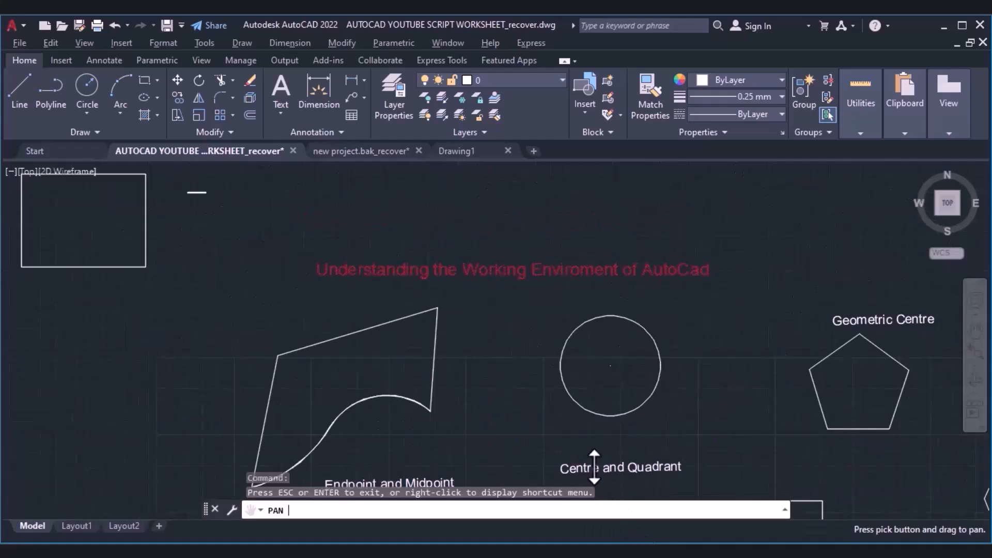
{"action": "key", "text": "Escape"}
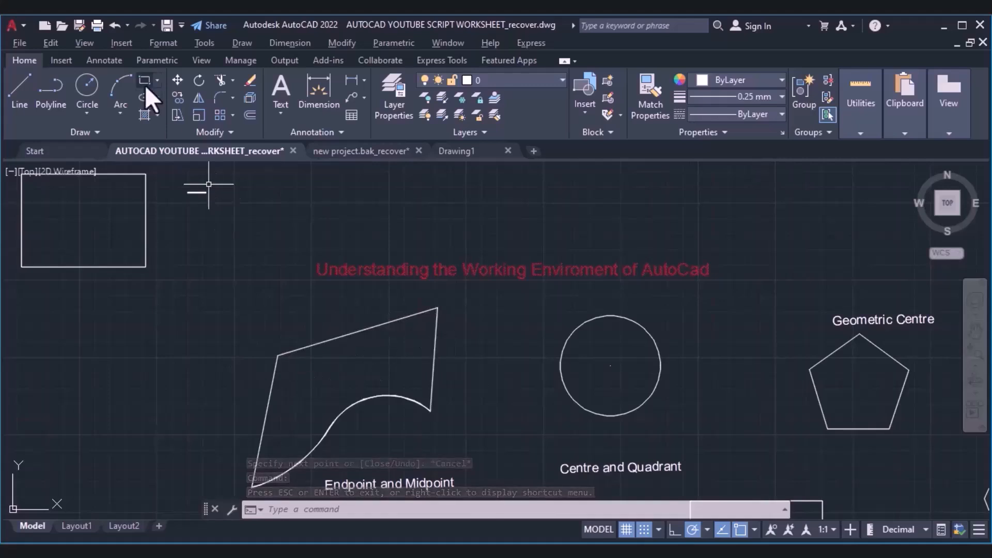
{"action": "left_click", "coordinate": [28, 82]}
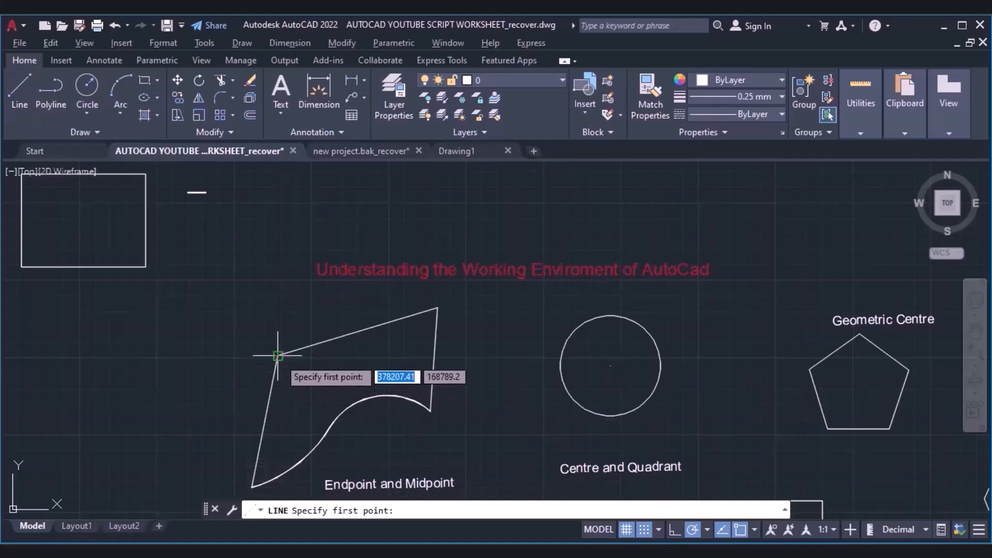
{"action": "left_click", "coordinate": [277, 356]}
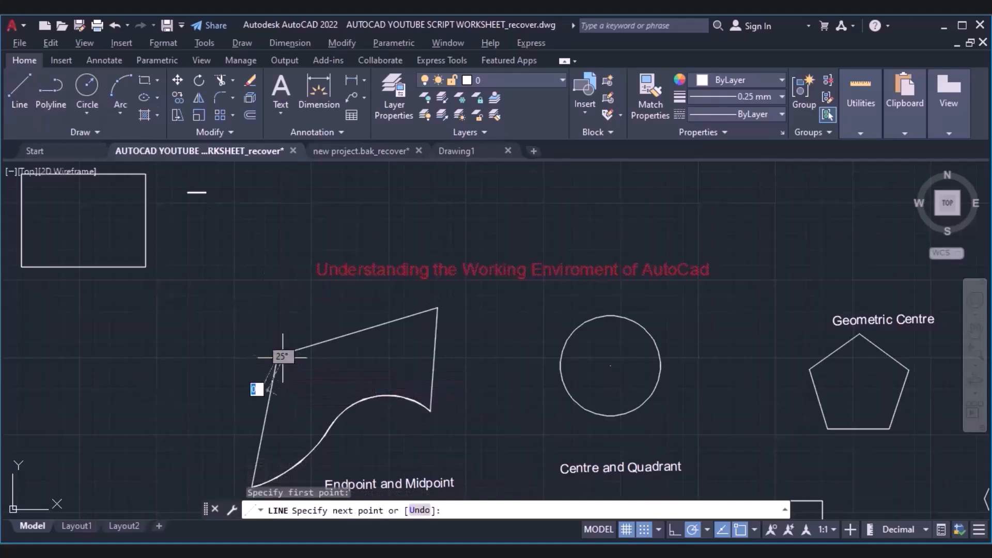
{"action": "left_click", "coordinate": [376, 395]}
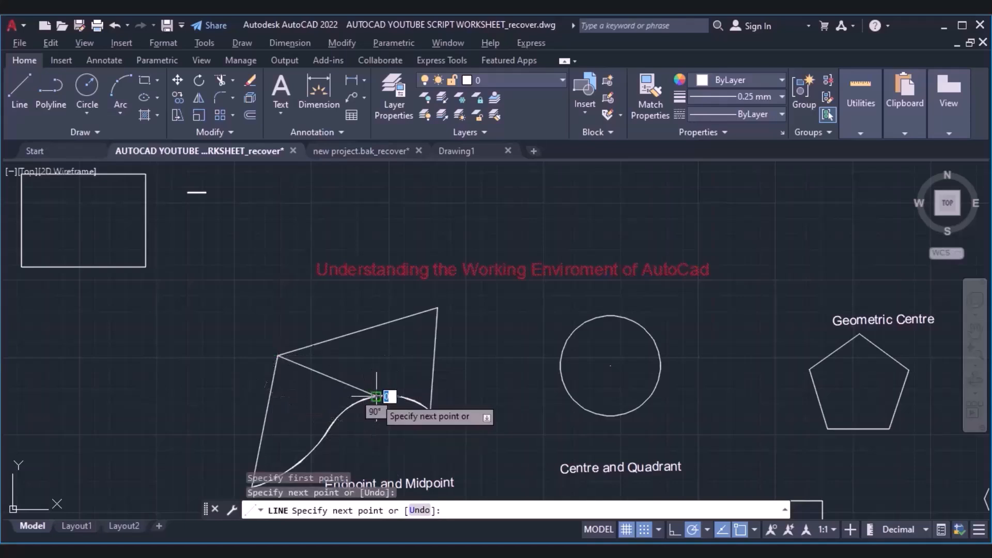
{"action": "left_click", "coordinate": [437, 308]}
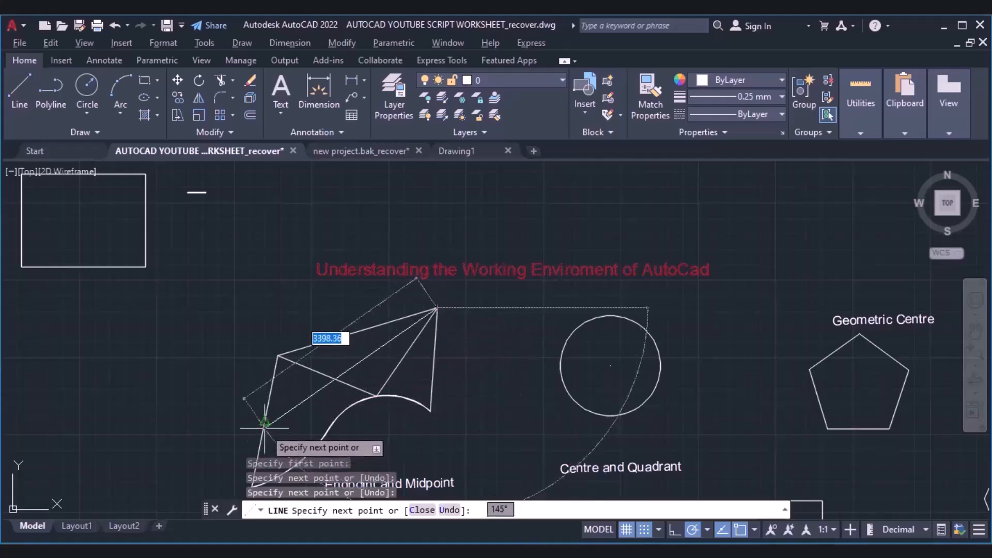
{"action": "left_click", "coordinate": [264, 422]}
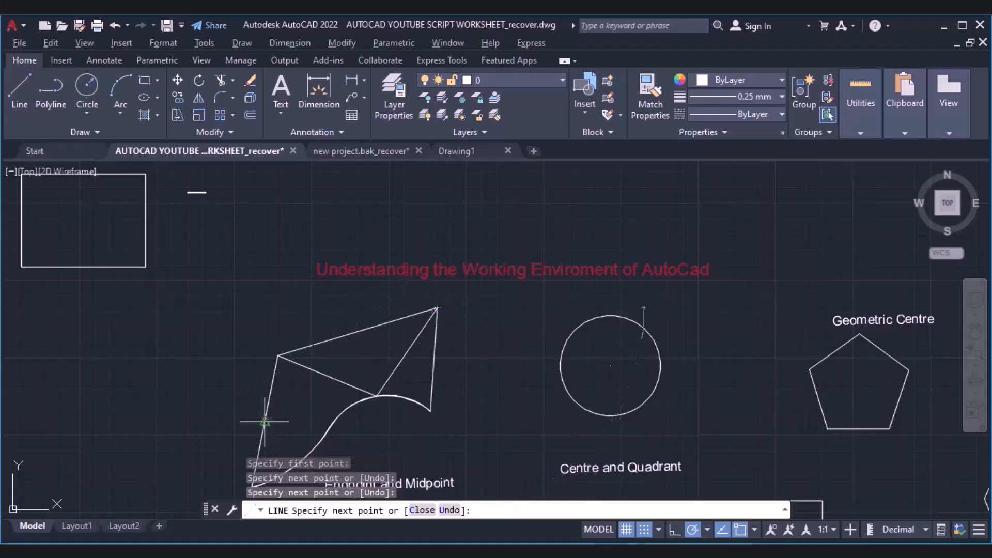
{"action": "left_click", "coordinate": [358, 331]}
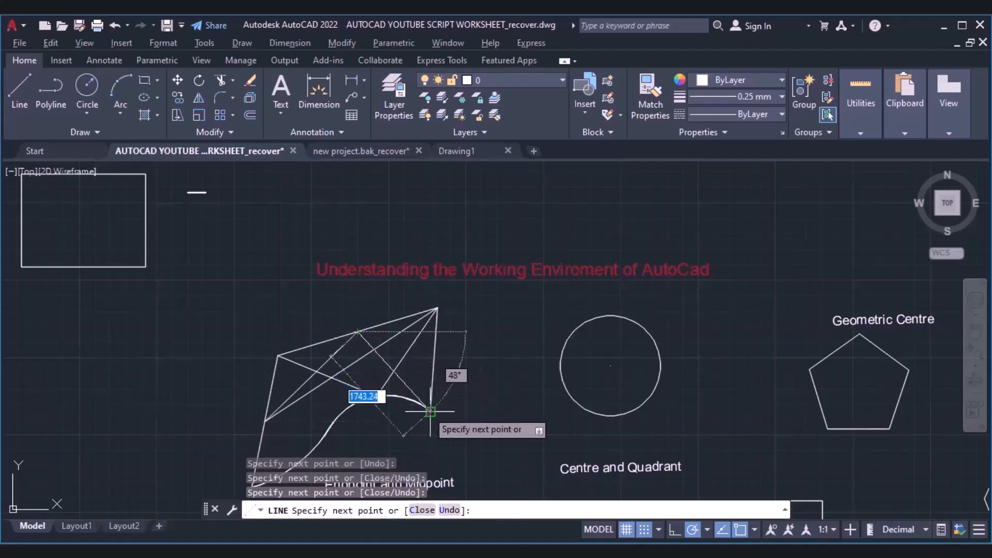
{"action": "left_click", "coordinate": [430, 411]}
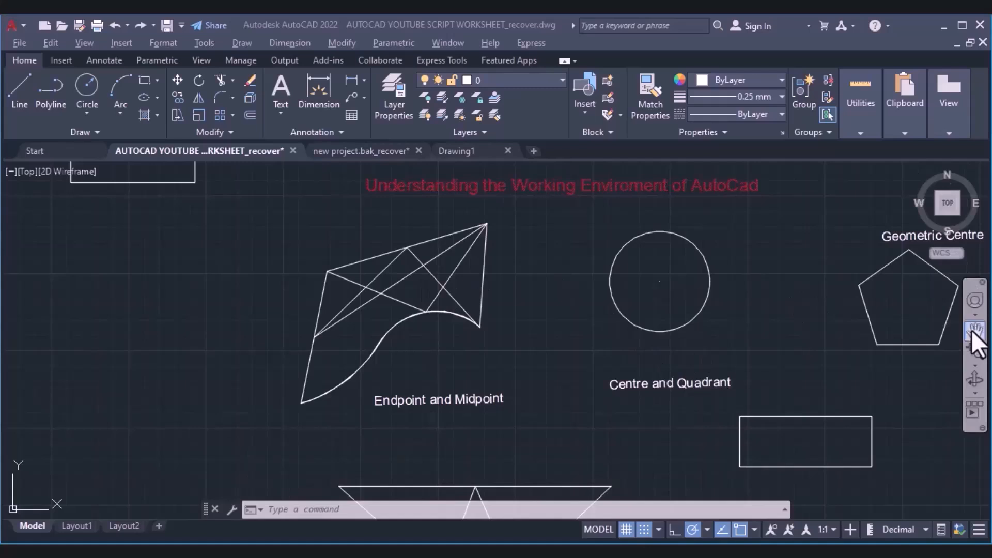
Step: Examine the circle labelled "Centre and Quadrant" at close range, centred in the drawing area
{"action": "left_click_drag", "start_coordinate": [731, 302], "coordinate": [753, 332]}
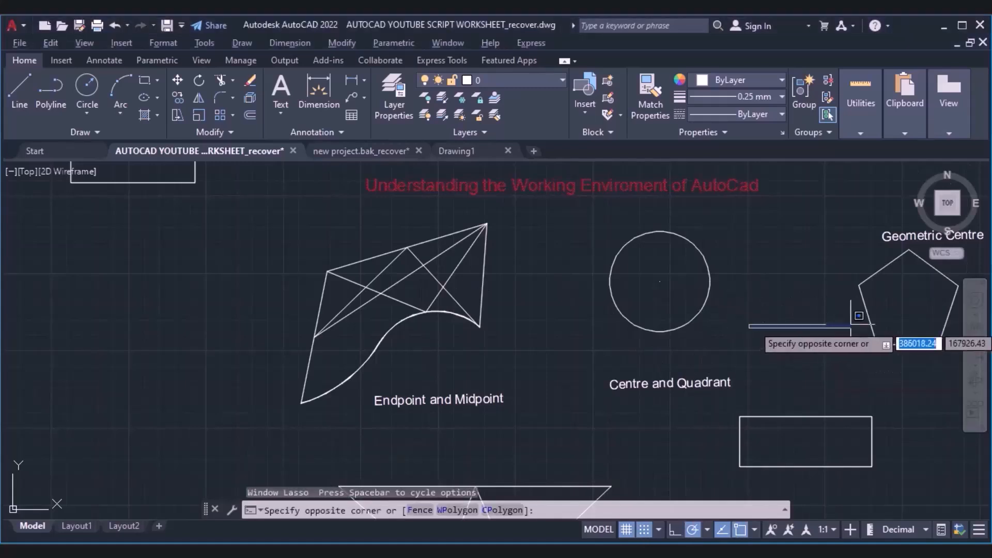
{"action": "left_click", "coordinate": [969, 336]}
{"action": "left_click_drag", "start_coordinate": [786, 362], "coordinate": [725, 387]}
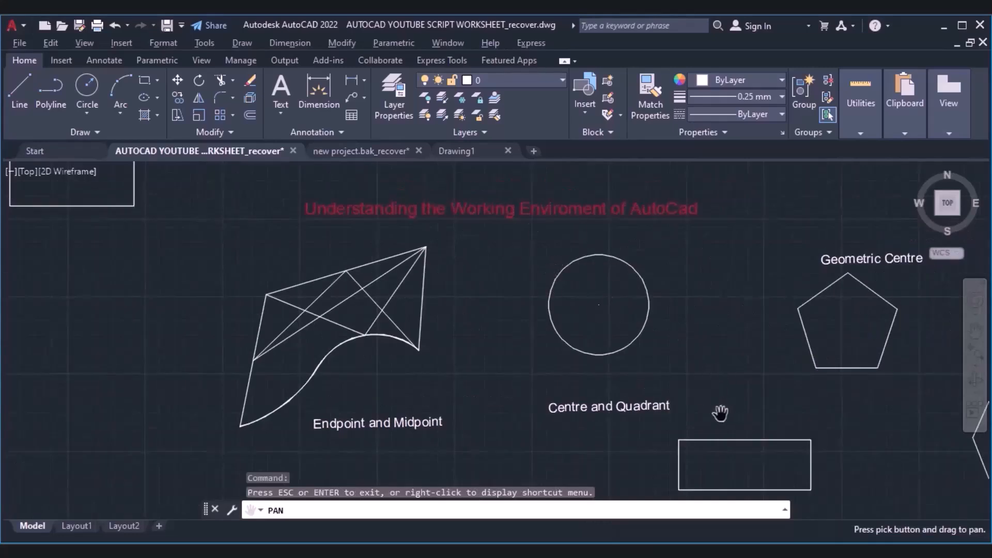
{"action": "key", "text": "Escape"}
{"action": "left_click", "coordinate": [974, 349]}
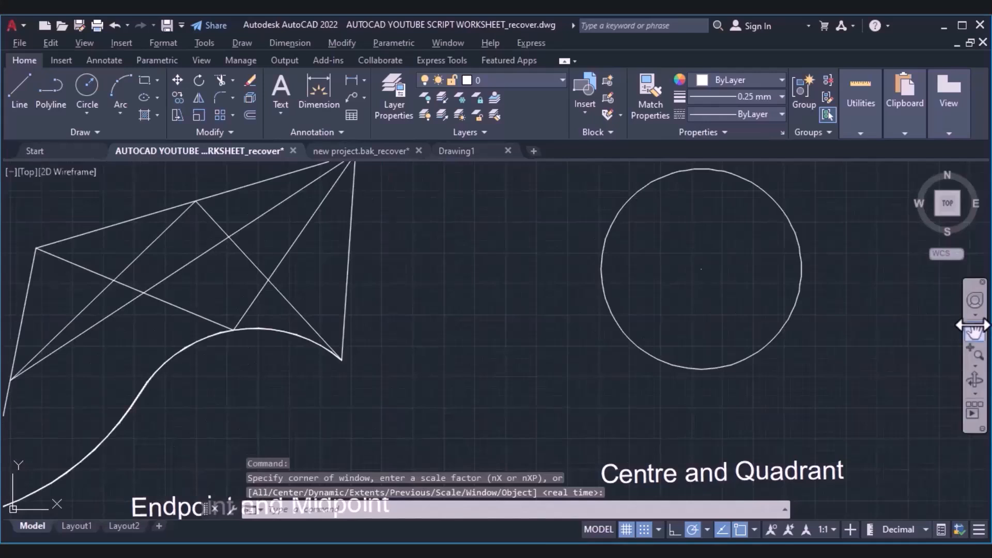
{"action": "left_click", "coordinate": [971, 326]}
{"action": "mouse_move", "coordinate": [848, 316]}
{"action": "left_mouse_down"}
{"action": "mouse_move", "coordinate": [801, 337]}
{"action": "mouse_move", "coordinate": [742, 343]}
{"action": "mouse_move", "coordinate": [694, 328]}
{"action": "left_mouse_up"}
{"action": "mouse_move", "coordinate": [767, 319]}
{"action": "left_mouse_down"}
{"action": "mouse_move", "coordinate": [766, 377]}
{"action": "mouse_move", "coordinate": [758, 355]}
{"action": "left_mouse_up"}
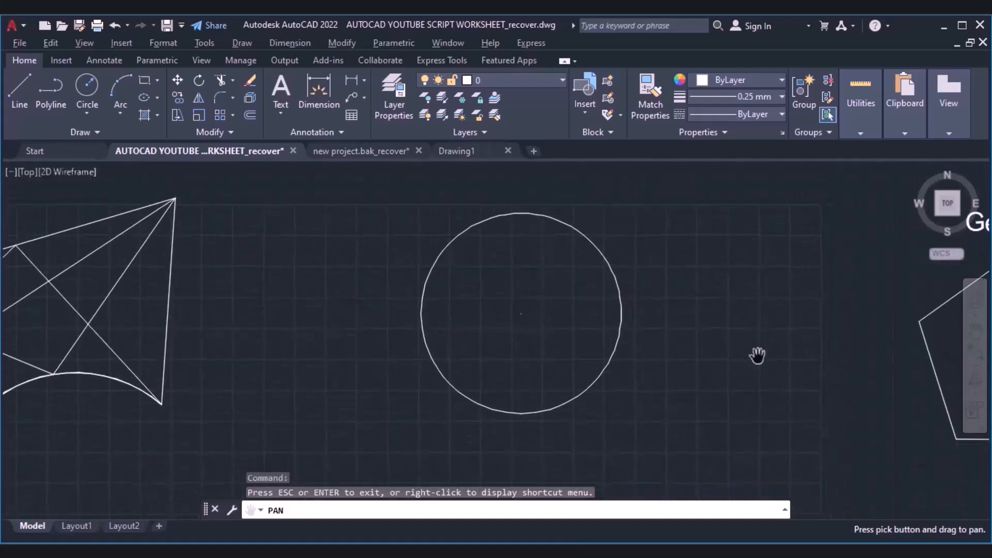
{"action": "key", "text": "Escape"}
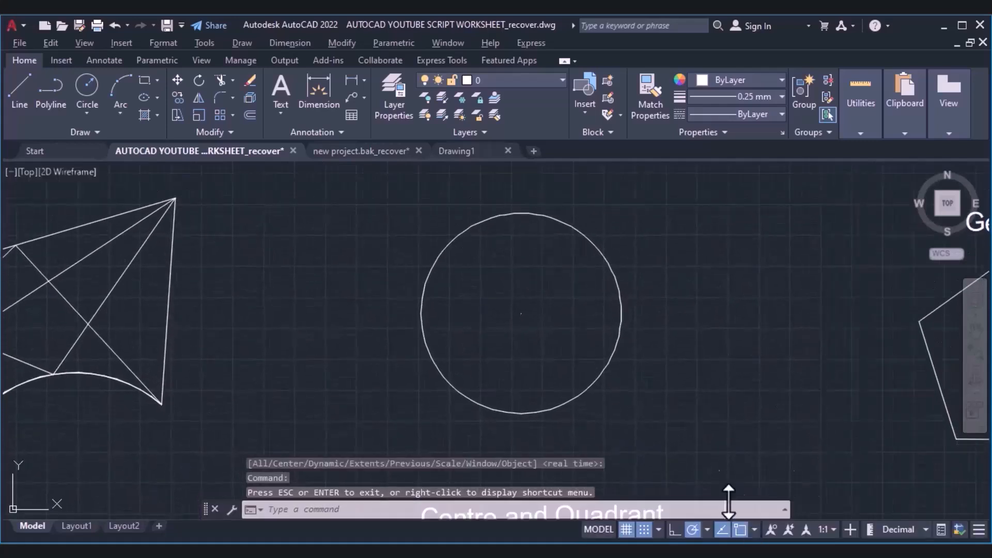
Step: Disable the Endpoint and Midpoint object snaps and enable the Center snap
{"action": "left_click", "coordinate": [754, 530]}
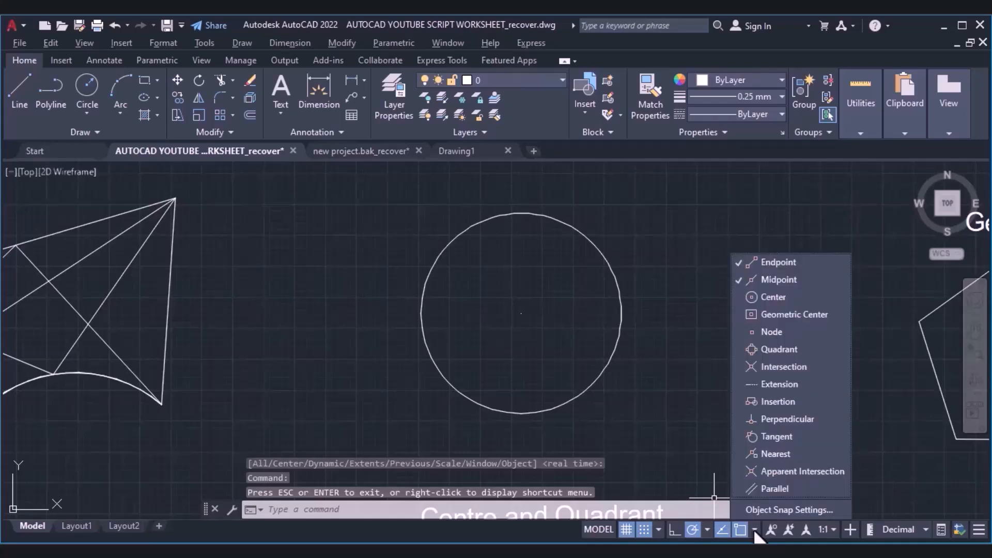
{"action": "left_click", "coordinate": [739, 276]}
{"action": "left_click", "coordinate": [737, 263]}
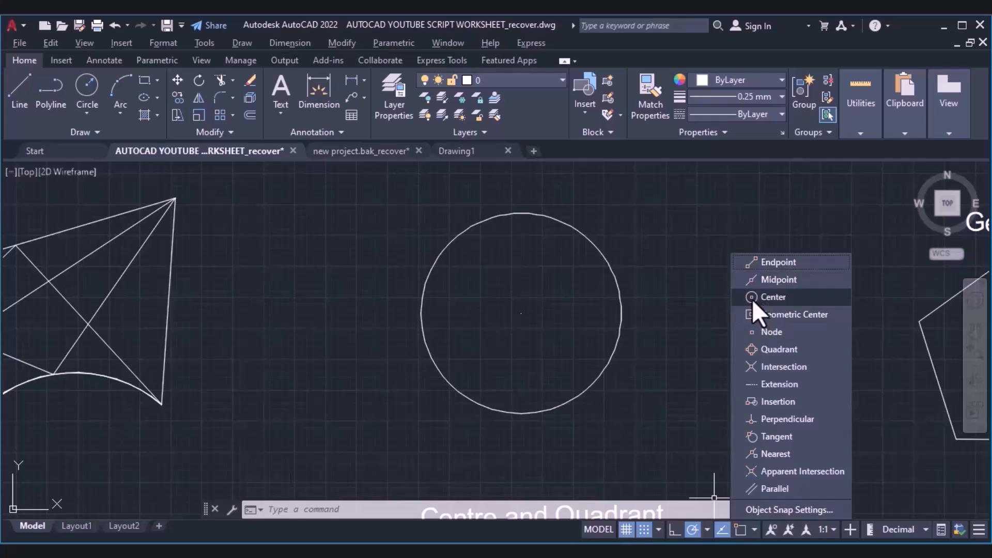
{"action": "left_click", "coordinate": [751, 299]}
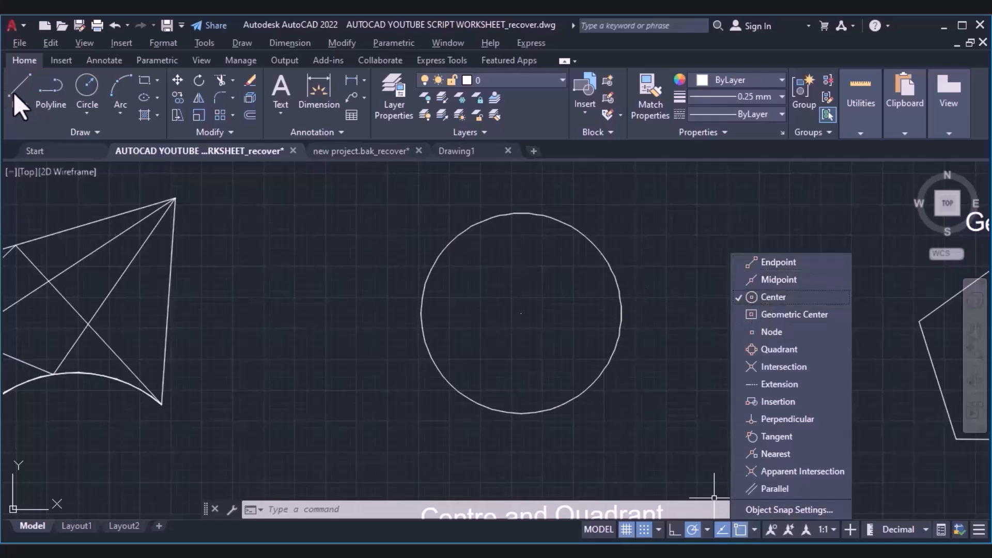
{"action": "left_click", "coordinate": [176, 231]}
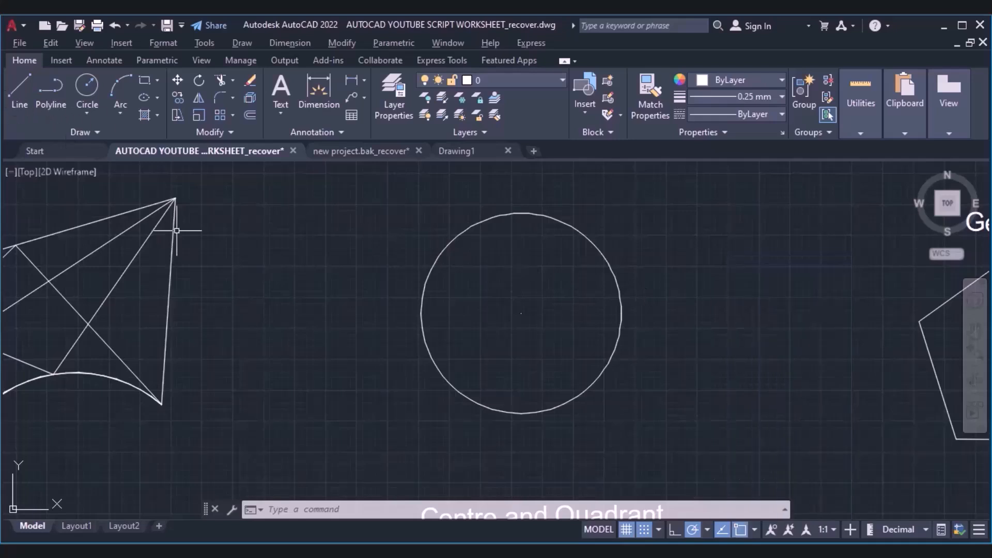
Step: Draw lines from the circle's centre to its top quadrant, enabling the Quadrant snap, and through the right, bottom and left quadrants back to the top
{"action": "left_click", "coordinate": [20, 100]}
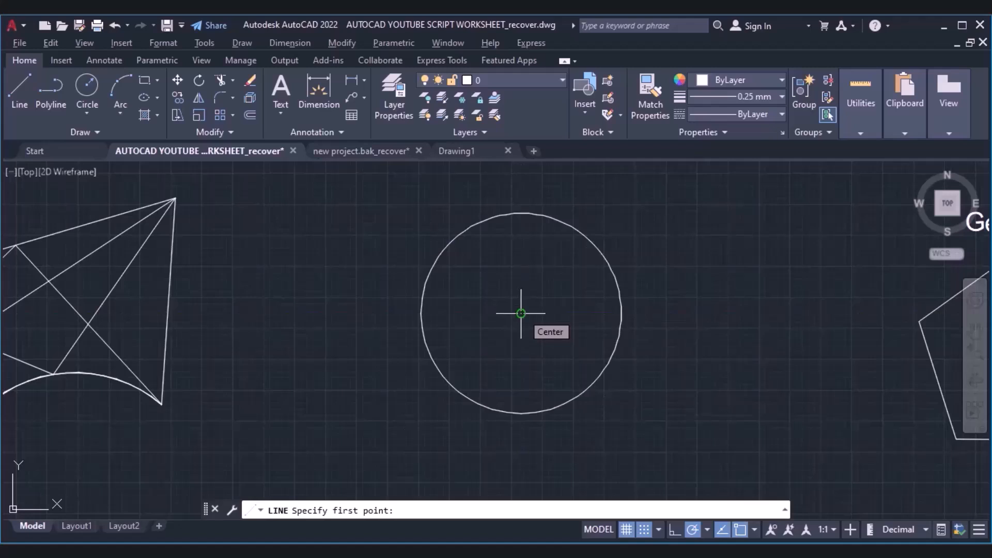
{"action": "left_click", "coordinate": [520, 313]}
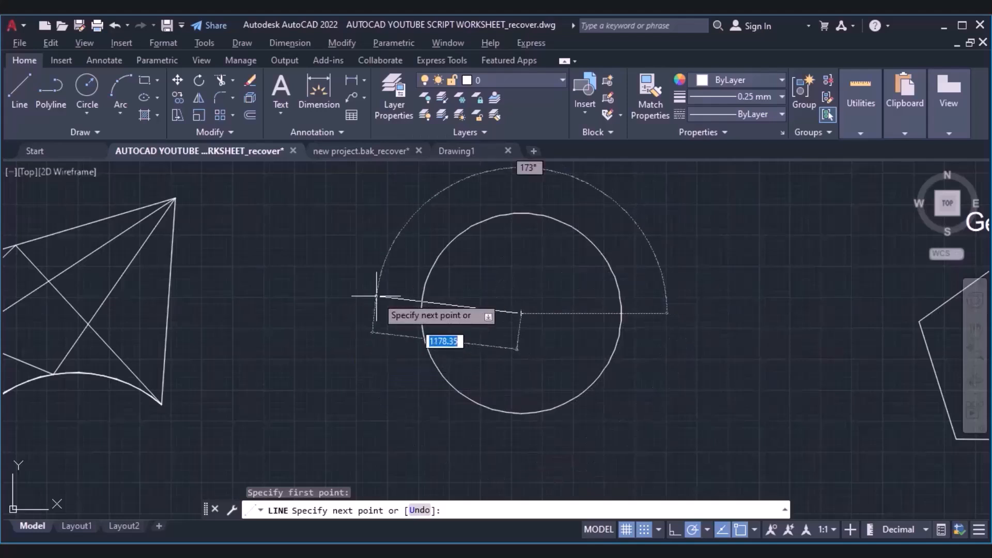
{"action": "left_click", "coordinate": [755, 529]}
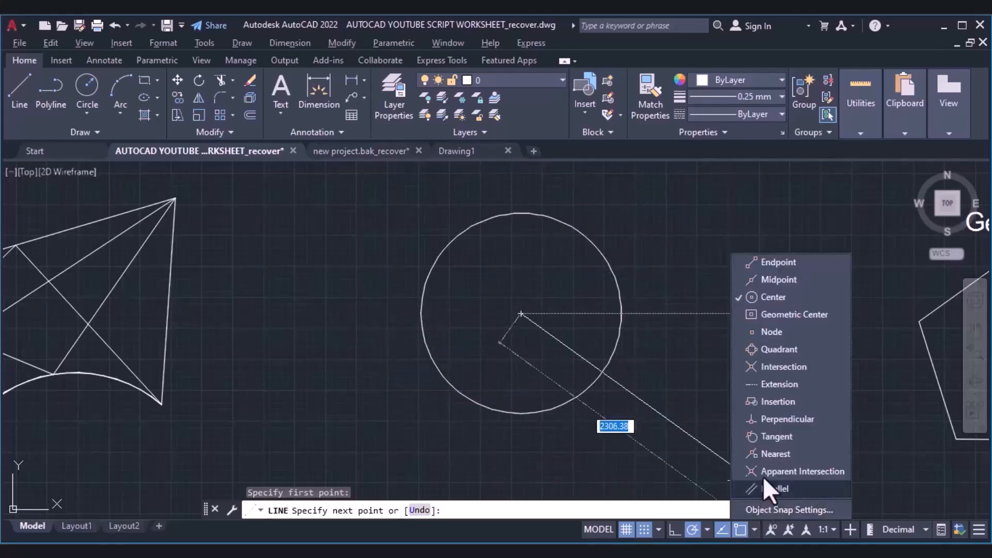
{"action": "left_click", "coordinate": [761, 348]}
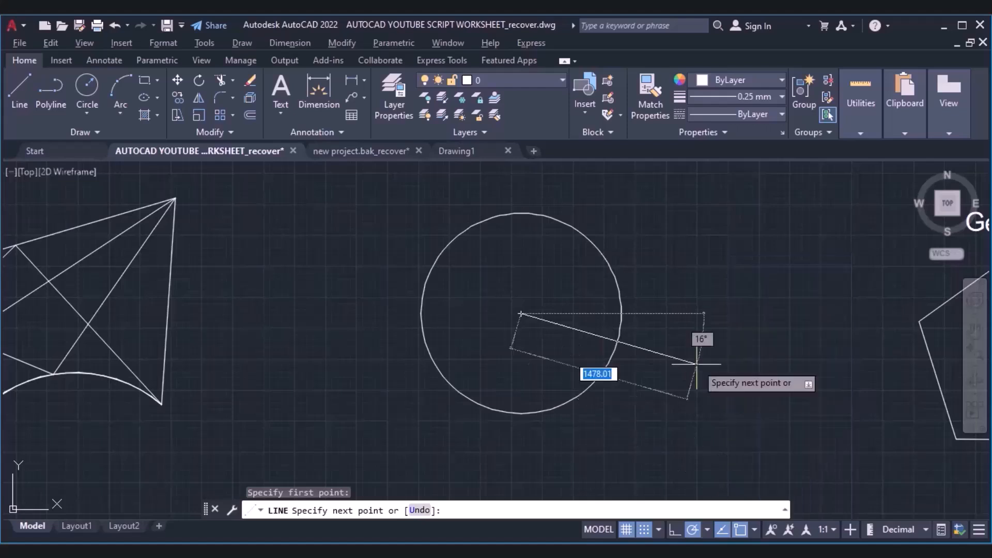
{"action": "left_click", "coordinate": [521, 213]}
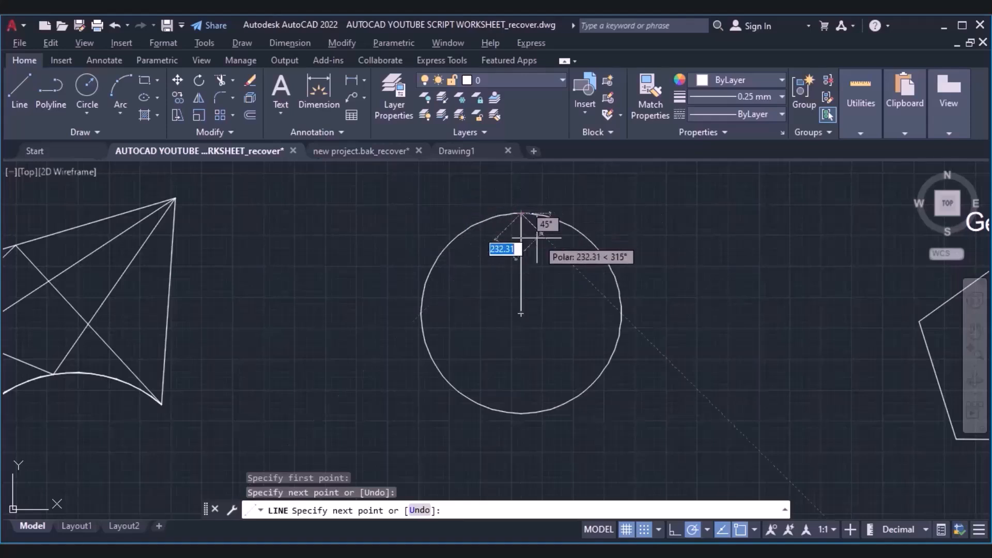
{"action": "left_click", "coordinate": [621, 314]}
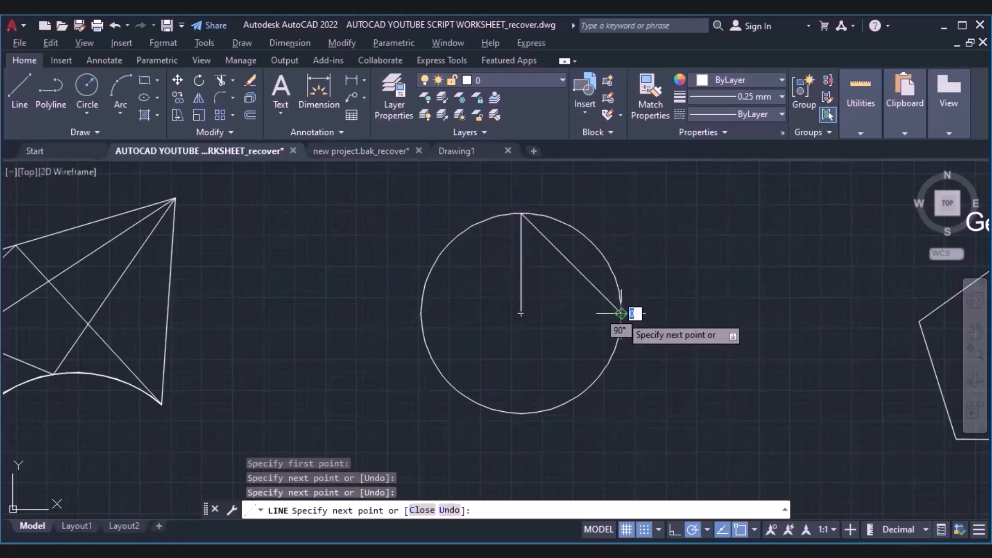
{"action": "left_click", "coordinate": [521, 413]}
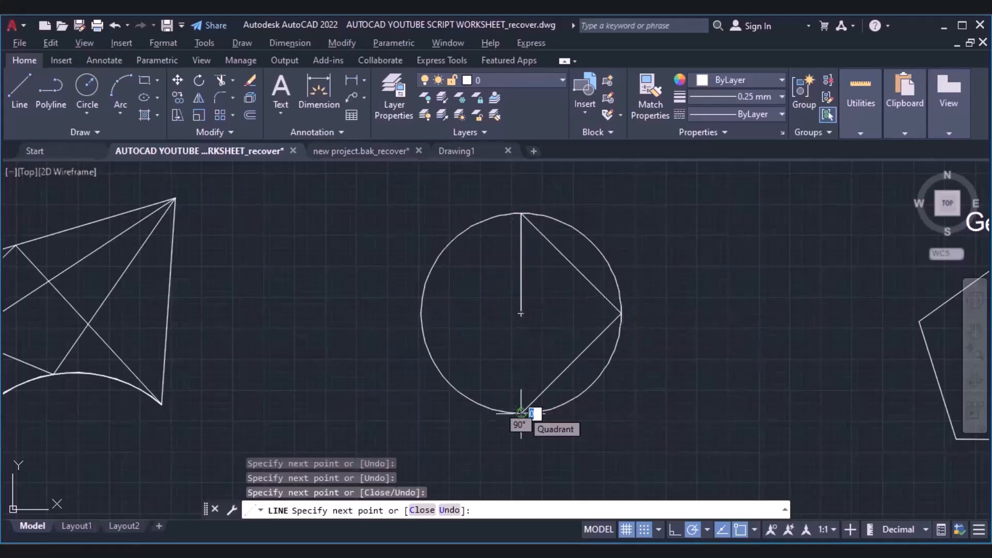
{"action": "left_click", "coordinate": [421, 313]}
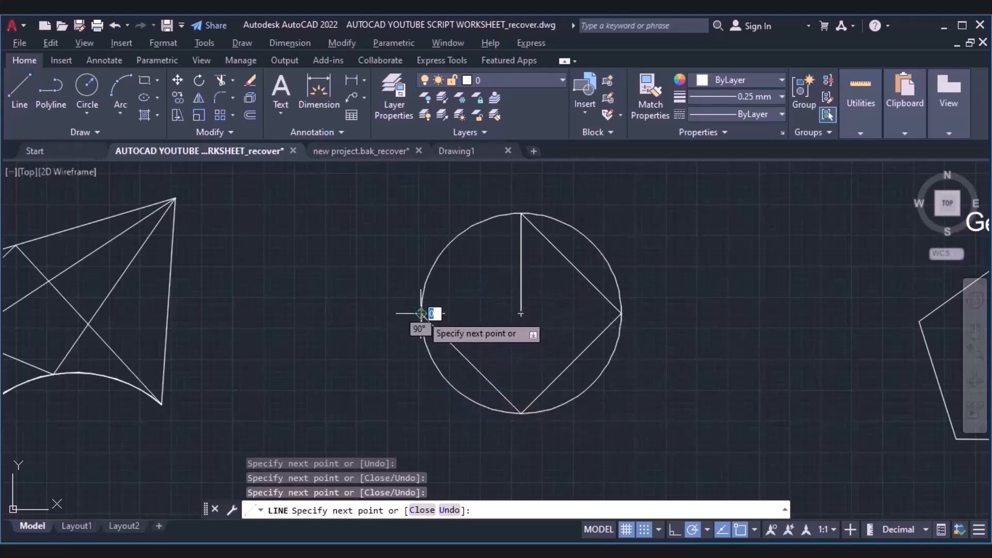
{"action": "left_click", "coordinate": [521, 213]}
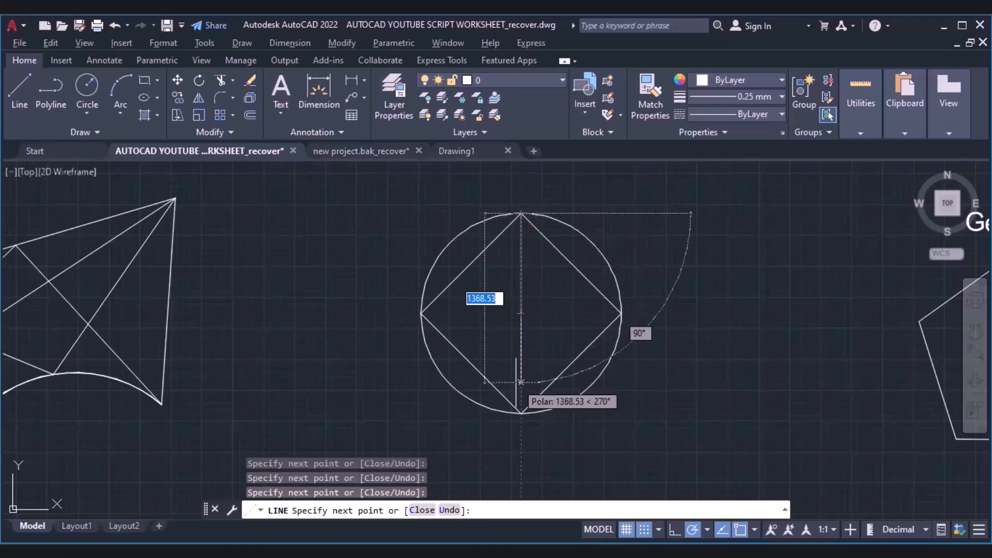
{"action": "key", "text": "Escape"}
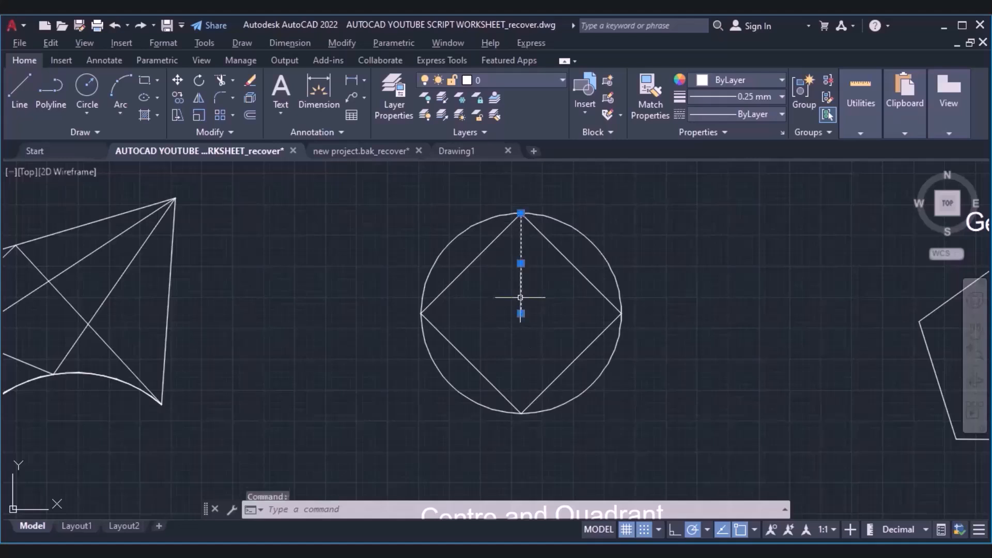
Step: Delete the vertical line inside the circle and draw an ellipse at its centre, with a 400 horizontal half-axis and a vertical axis extending beyond the circle
{"action": "key", "text": "Delete"}
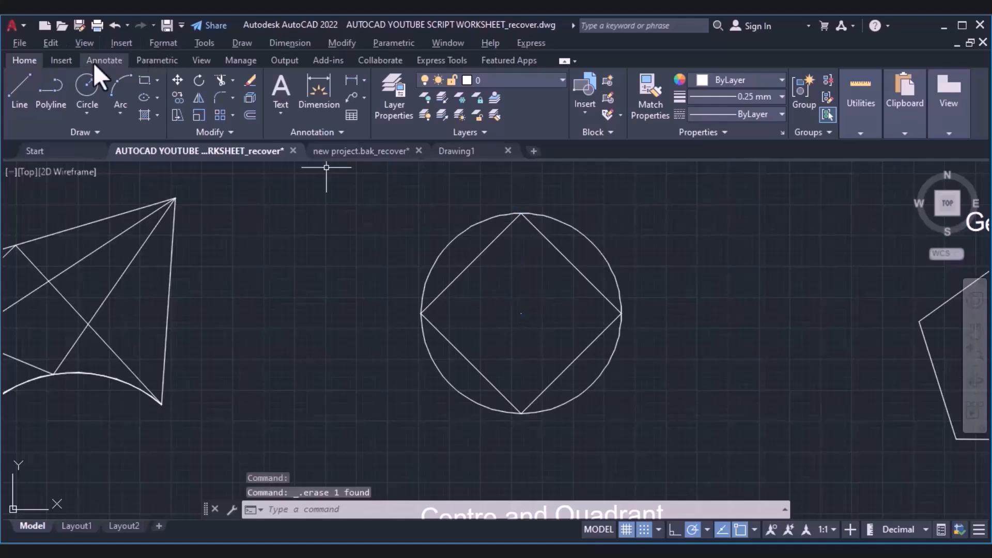
{"action": "left_click", "coordinate": [147, 97]}
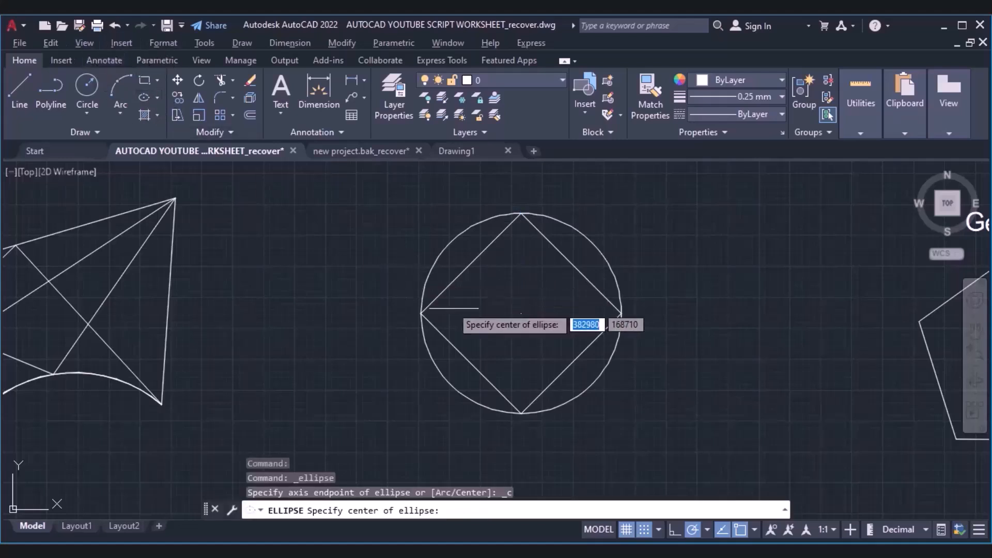
{"action": "left_click", "coordinate": [521, 313]}
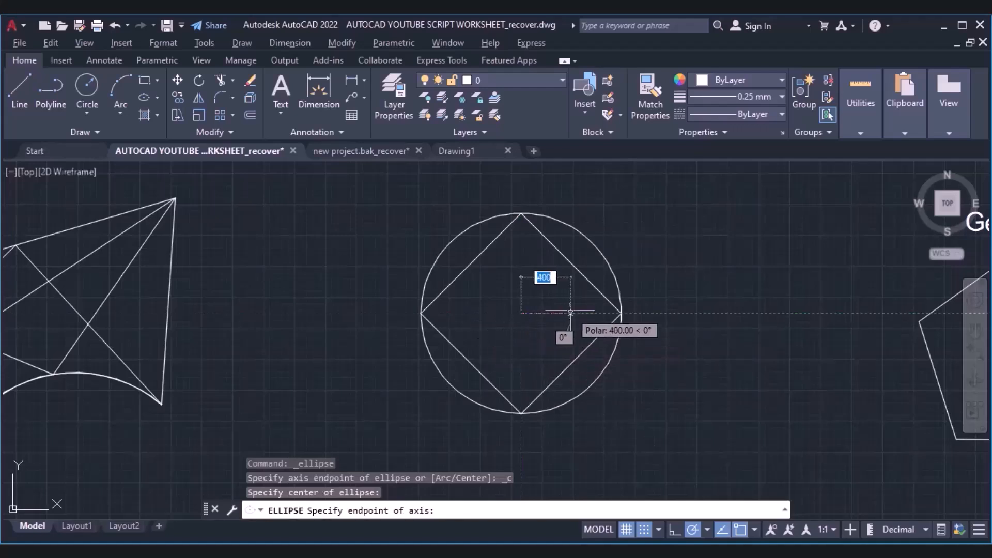
{"action": "key", "text": "Return"}
{"action": "type", "text": "400"}
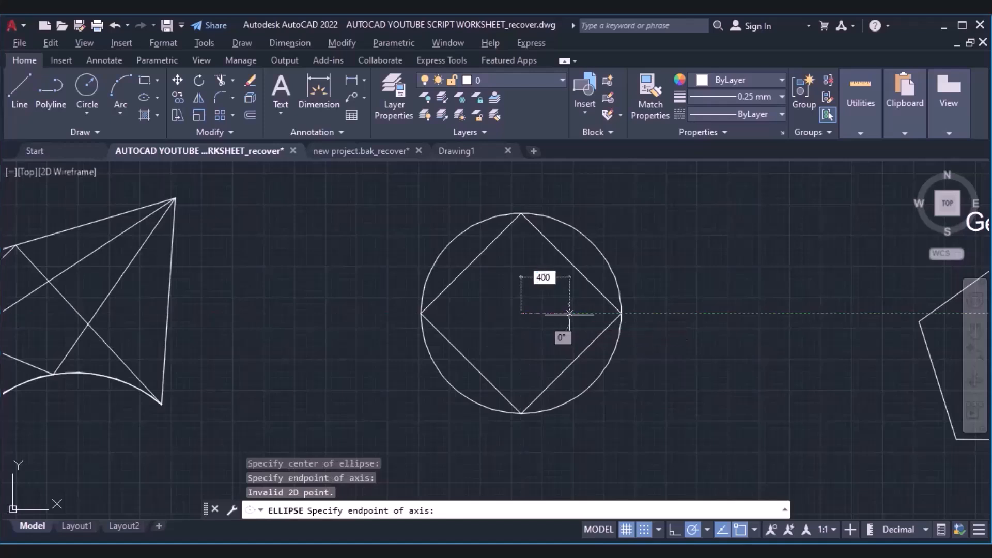
{"action": "key", "text": "Return"}
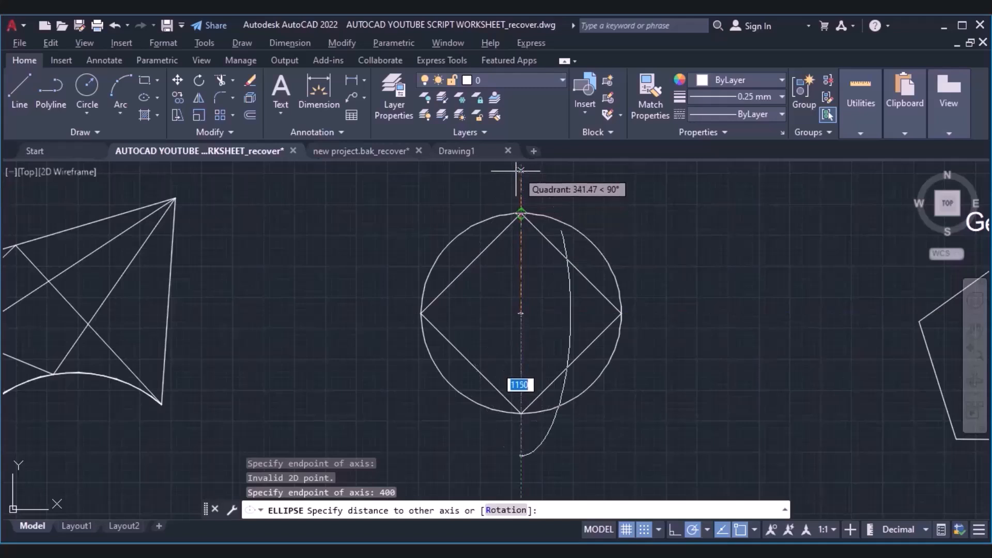
{"action": "type", "text": "1"}
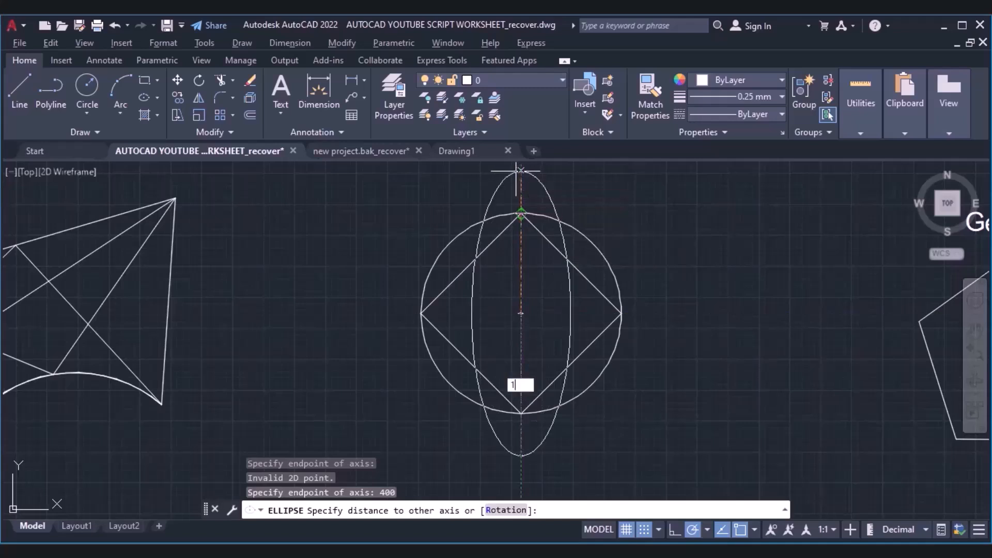
{"action": "key", "text": "Return"}
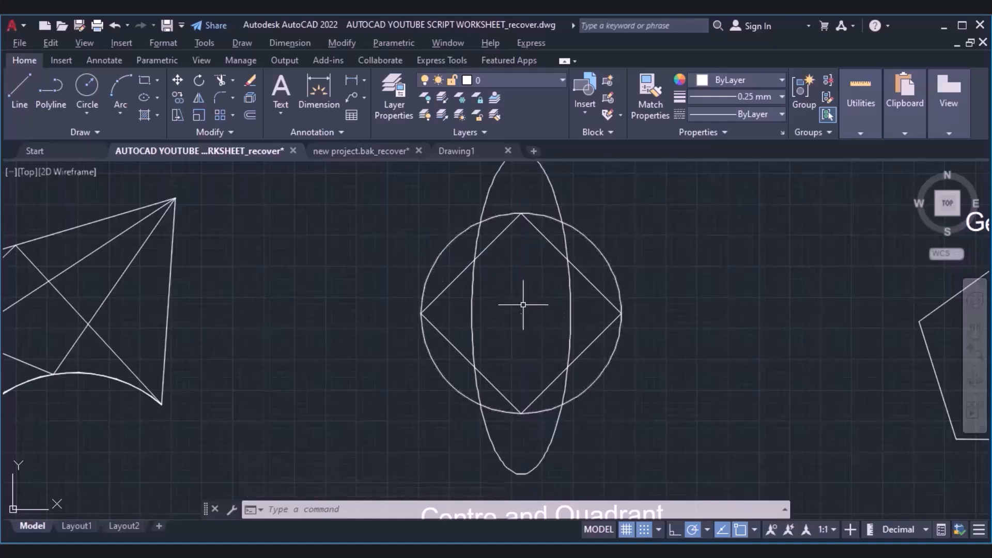
Step: Draw a closed triangle inside the ellipse, from its top quadrant to the right quadrant, the left quadrant and back to the top
{"action": "left_click", "coordinate": [976, 331]}
{"action": "mouse_move", "coordinate": [764, 262]}
{"action": "left_mouse_down"}
{"action": "mouse_move", "coordinate": [724, 356]}
{"action": "mouse_move", "coordinate": [711, 314]}
{"action": "left_mouse_up"}
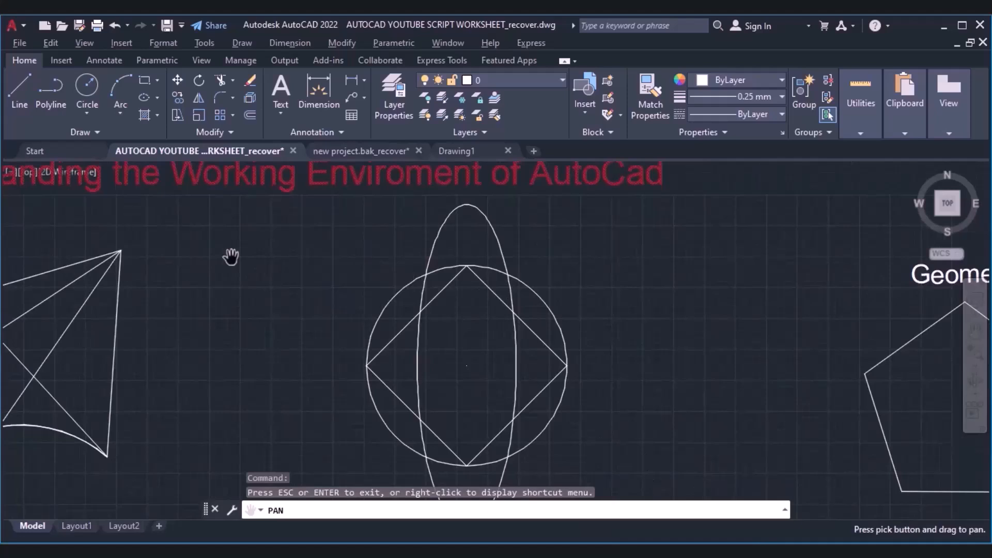
{"action": "key", "text": "Escape"}
{"action": "left_click", "coordinate": [21, 85]}
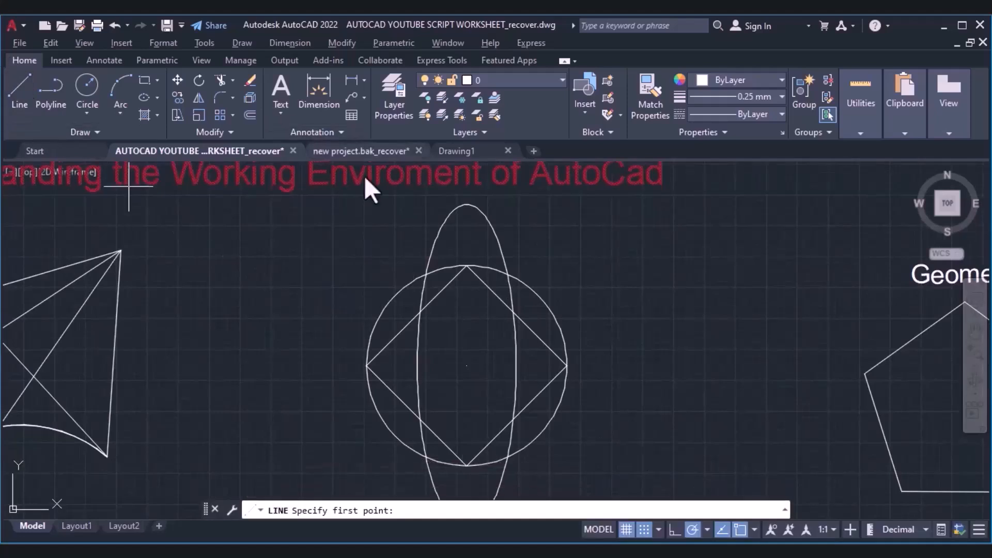
{"action": "left_click", "coordinate": [467, 206]}
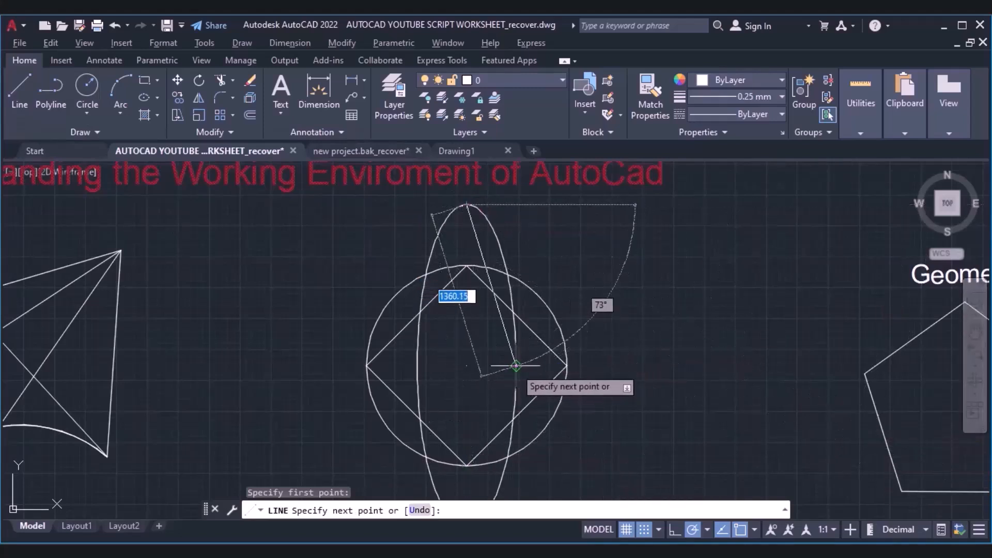
{"action": "left_click", "coordinate": [516, 366]}
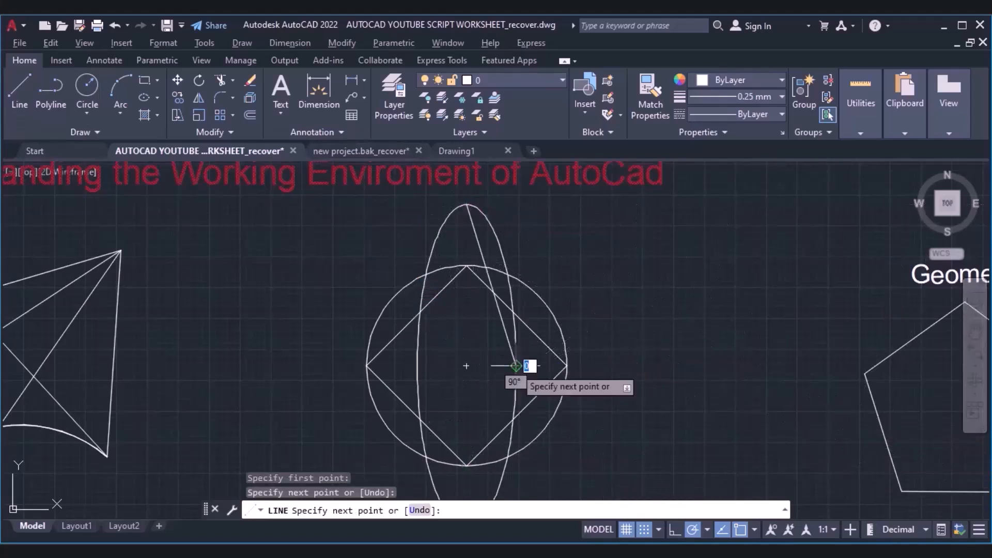
{"action": "left_click", "coordinate": [418, 365]}
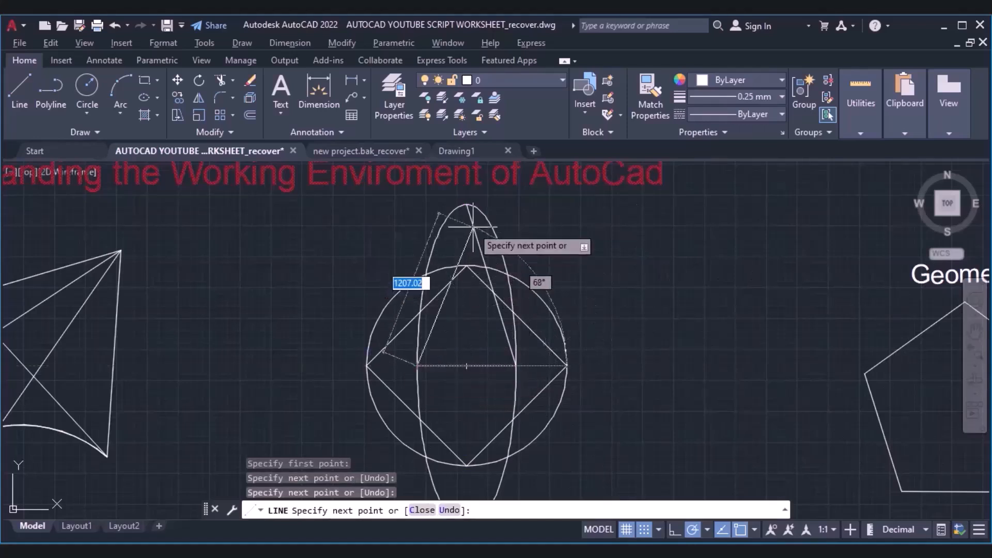
{"action": "left_click", "coordinate": [467, 205]}
{"action": "key", "text": "Escape"}
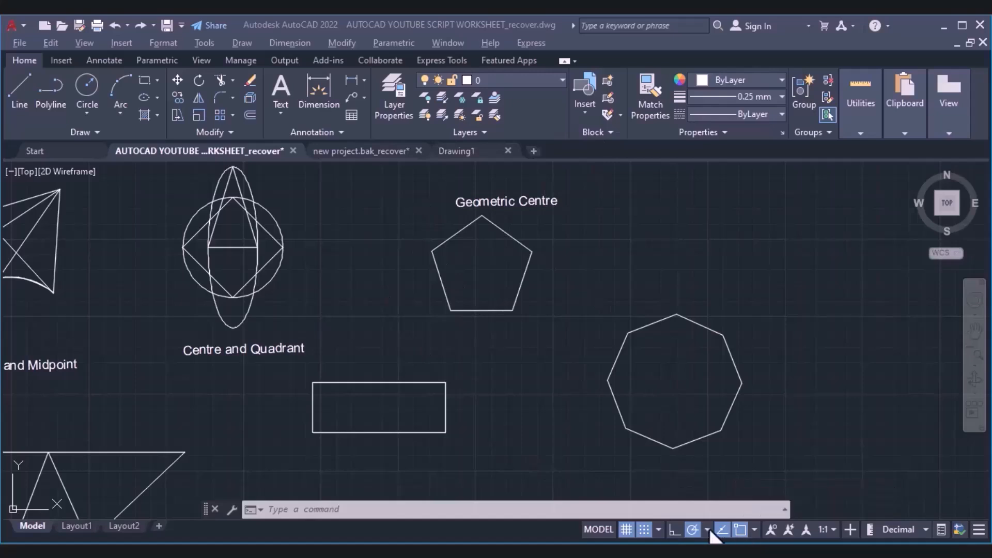
Step: With only the Geometric Center snap enabled, draw a closed triangle joining the centres of the pentagon, octagon and rectangle
{"action": "left_click", "coordinate": [754, 530]}
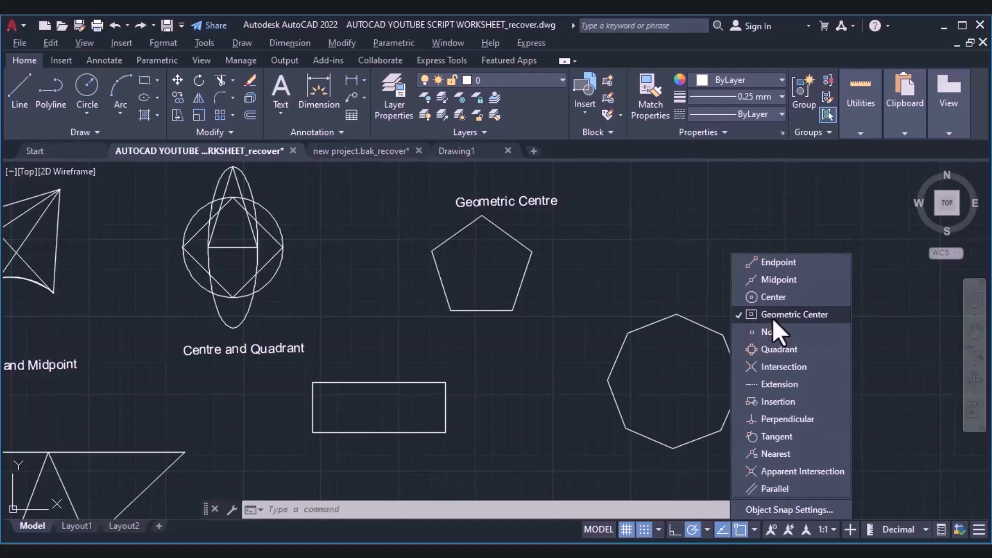
{"action": "left_click", "coordinate": [682, 273]}
{"action": "left_click", "coordinate": [15, 93]}
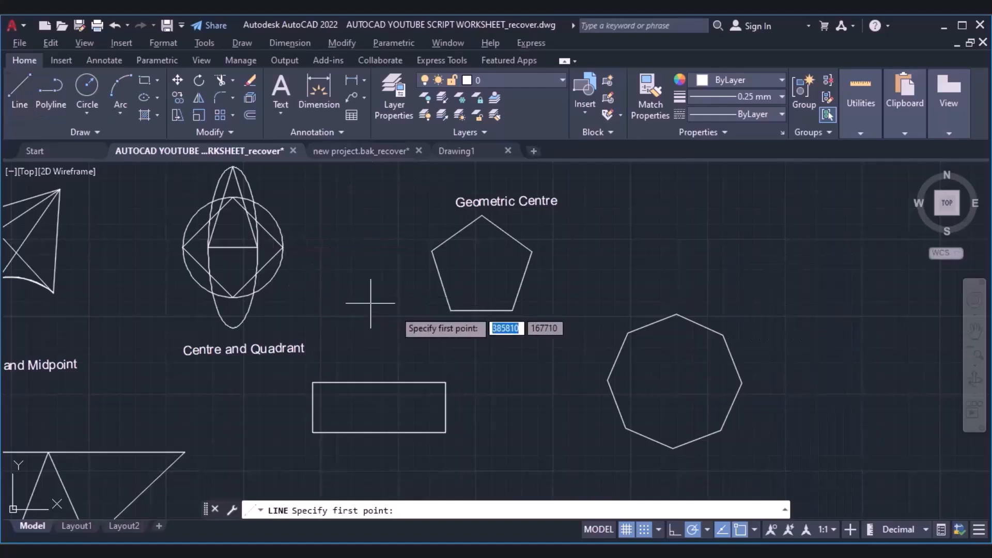
{"action": "left_click", "coordinate": [481, 268]}
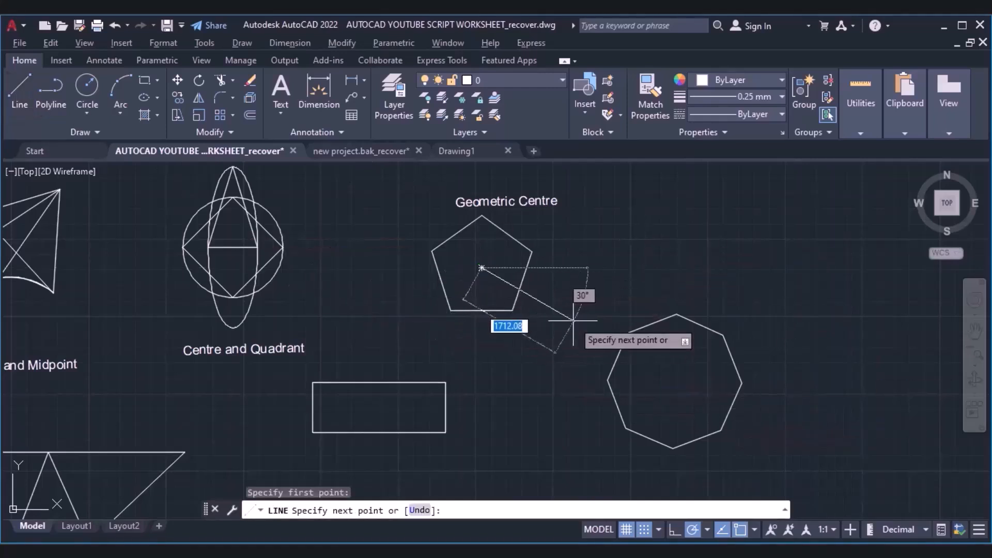
{"action": "left_click", "coordinate": [674, 382]}
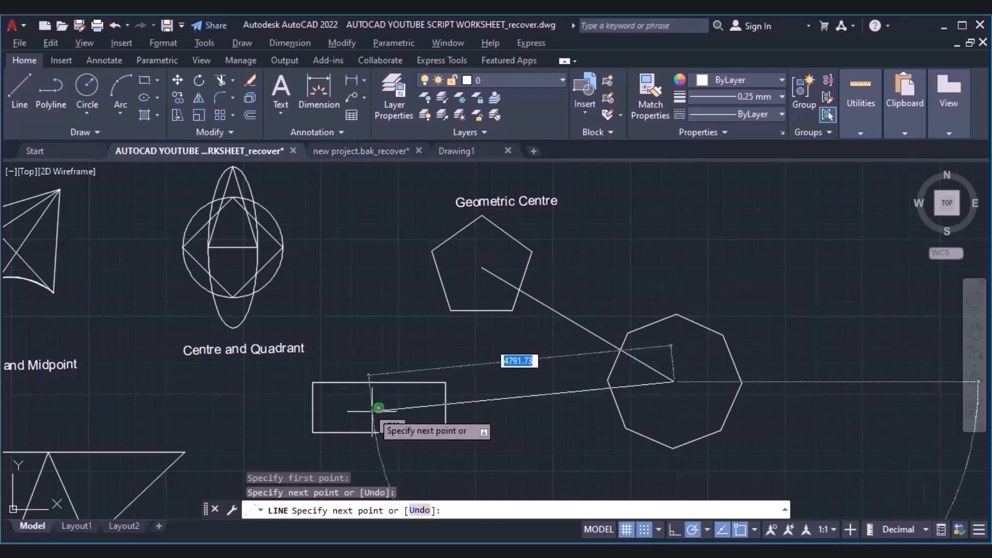
{"action": "left_click", "coordinate": [379, 407]}
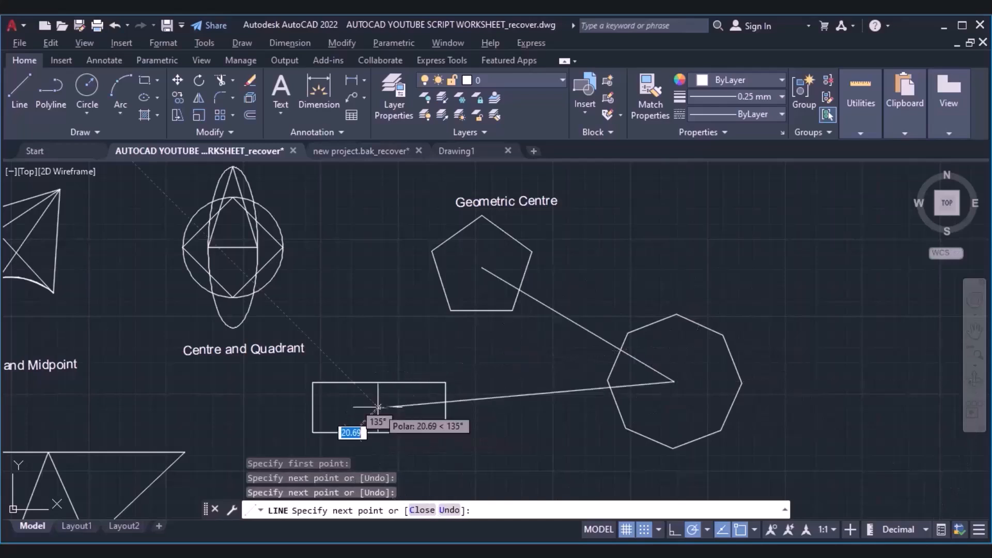
{"action": "left_click", "coordinate": [482, 268]}
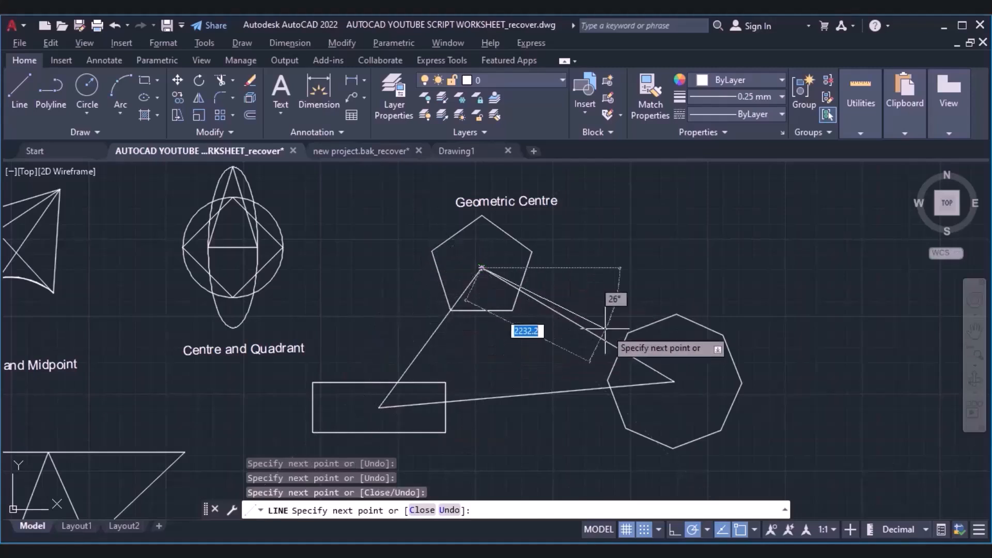
{"action": "key", "text": "Escape"}
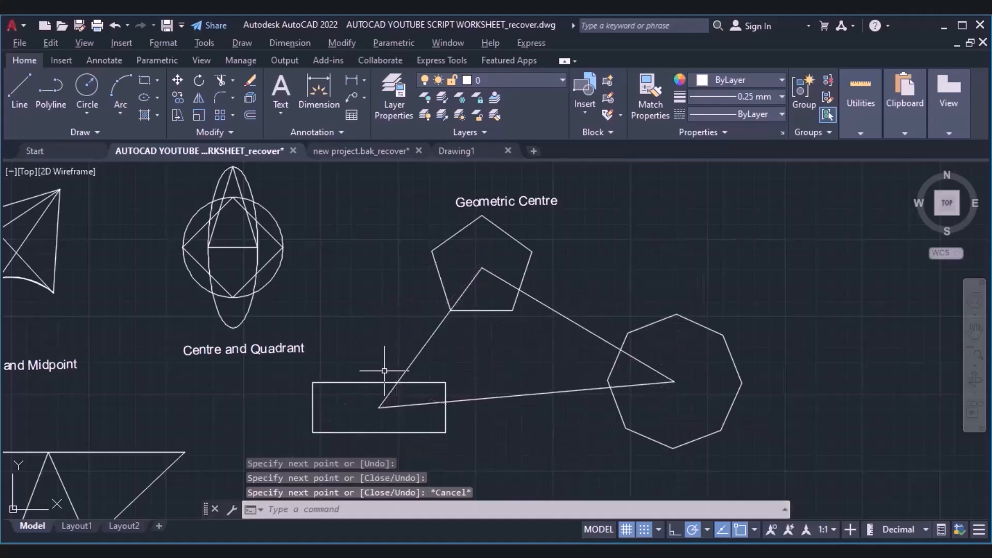
Step: Set the drawing's point size to 150 absolute units in the point style so the scattered nodes show as crossed circles
{"action": "left_click", "coordinate": [976, 333]}
{"action": "mouse_move", "coordinate": [663, 410]}
{"action": "left_mouse_down"}
{"action": "mouse_move", "coordinate": [751, 192]}
{"action": "mouse_move", "coordinate": [755, 172]}
{"action": "mouse_move", "coordinate": [726, 165]}
{"action": "left_mouse_up"}
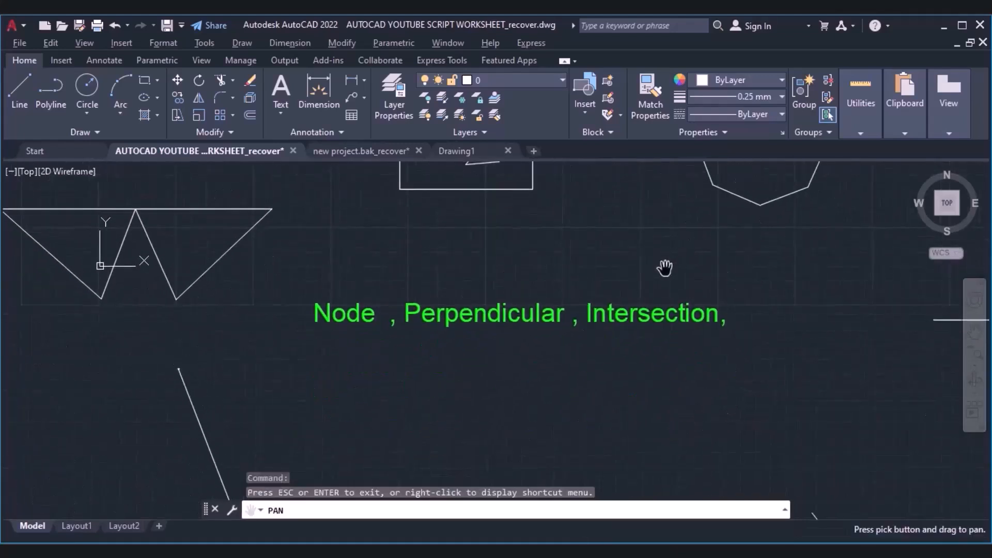
{"action": "left_click_drag", "start_coordinate": [650, 386], "coordinate": [581, 312]}
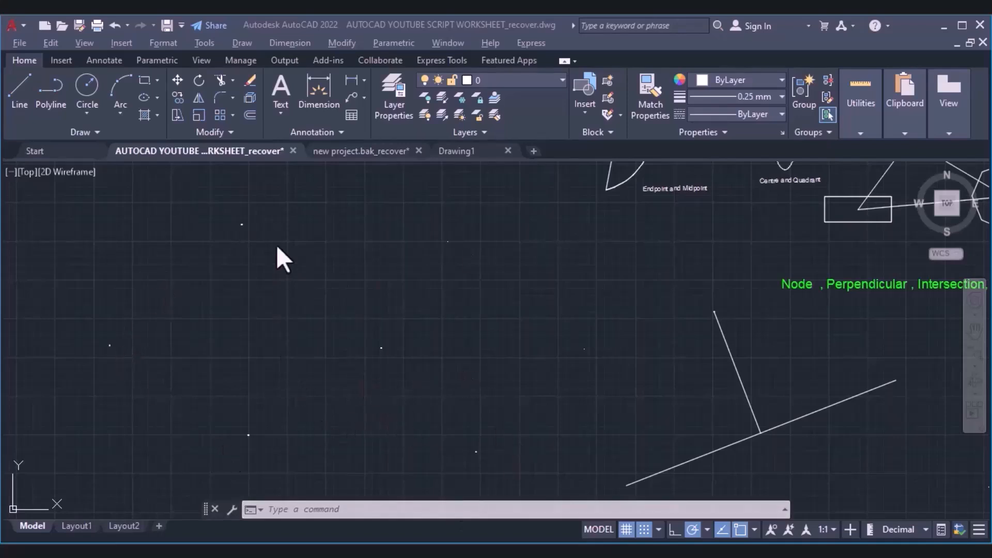
{"action": "left_click", "coordinate": [165, 44]}
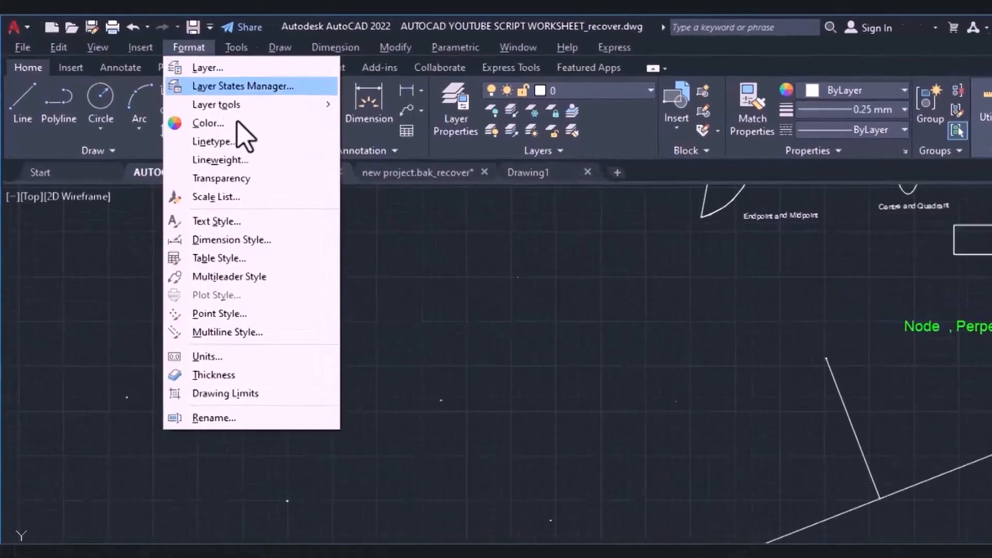
{"action": "left_click", "coordinate": [231, 317]}
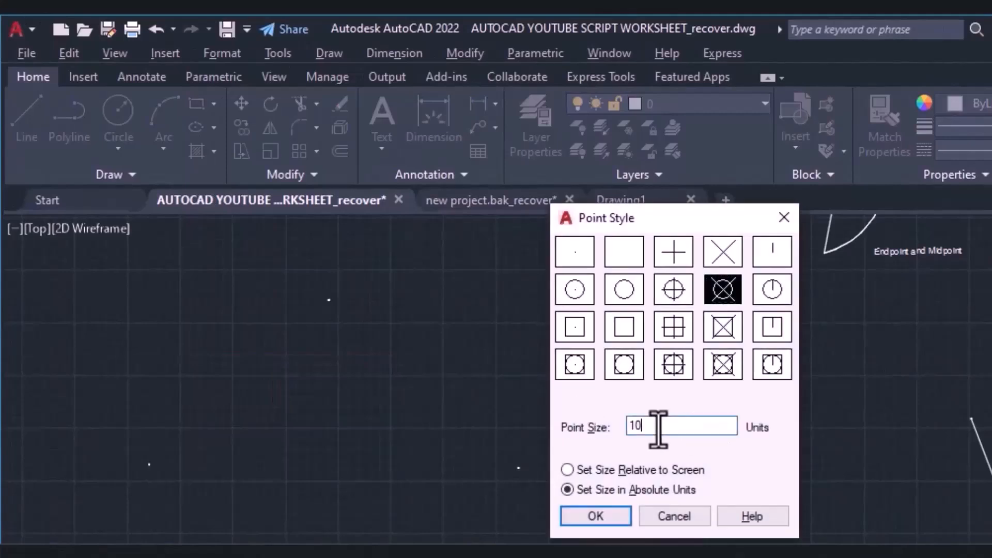
{"action": "key", "text": "BackSpace"}
{"action": "type", "text": "1"}
{"action": "type", "text": "50"}
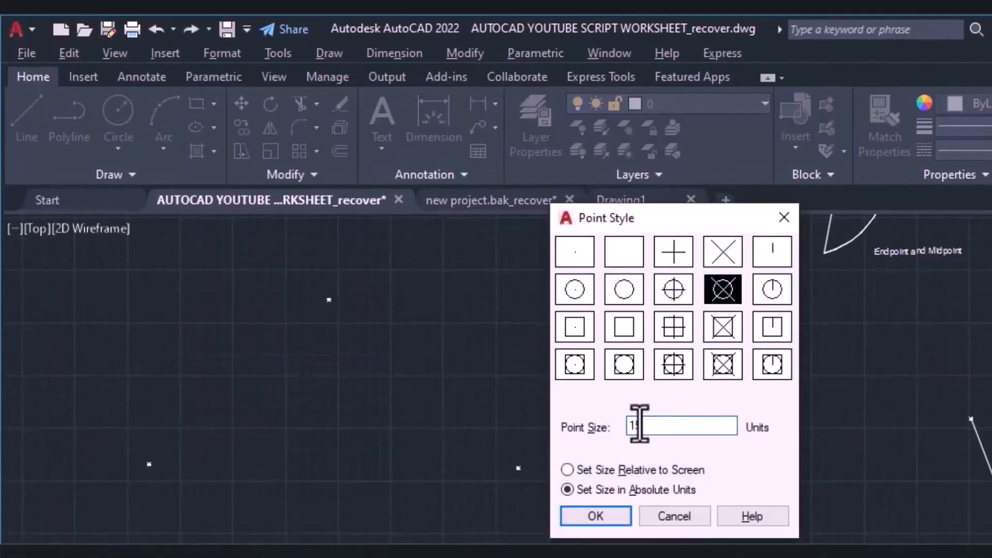
{"action": "left_click", "coordinate": [589, 517]}
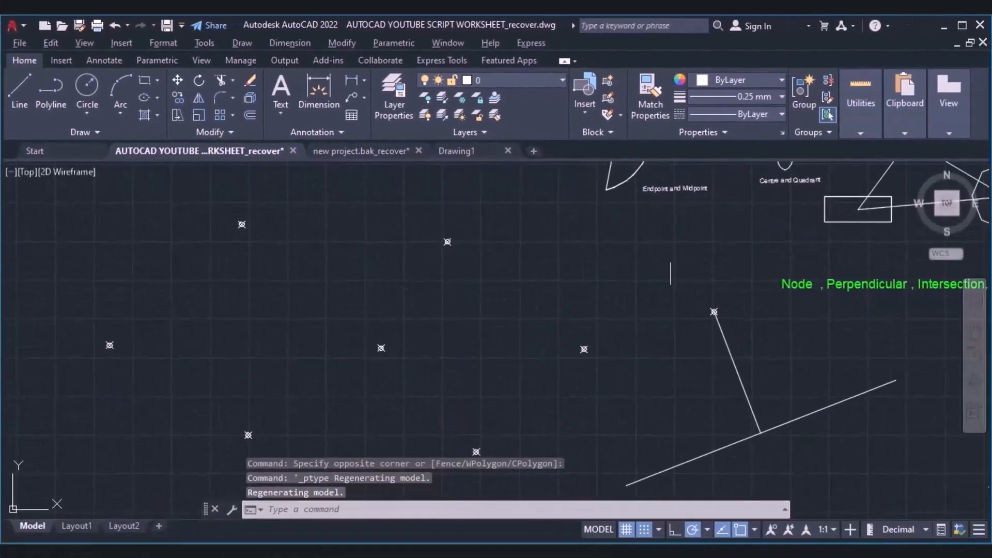
Step: Delete the line connecting the rightmost point to the slanted line, and enable the Node object snap for a new line
{"action": "left_click", "coordinate": [736, 378]}
{"action": "key", "text": "Delete"}
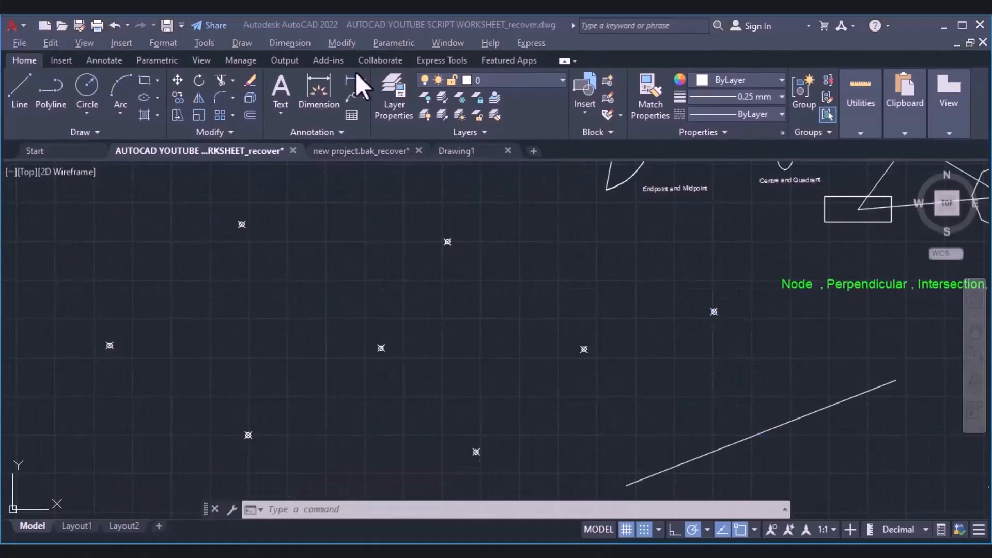
{"action": "left_click", "coordinate": [21, 103]}
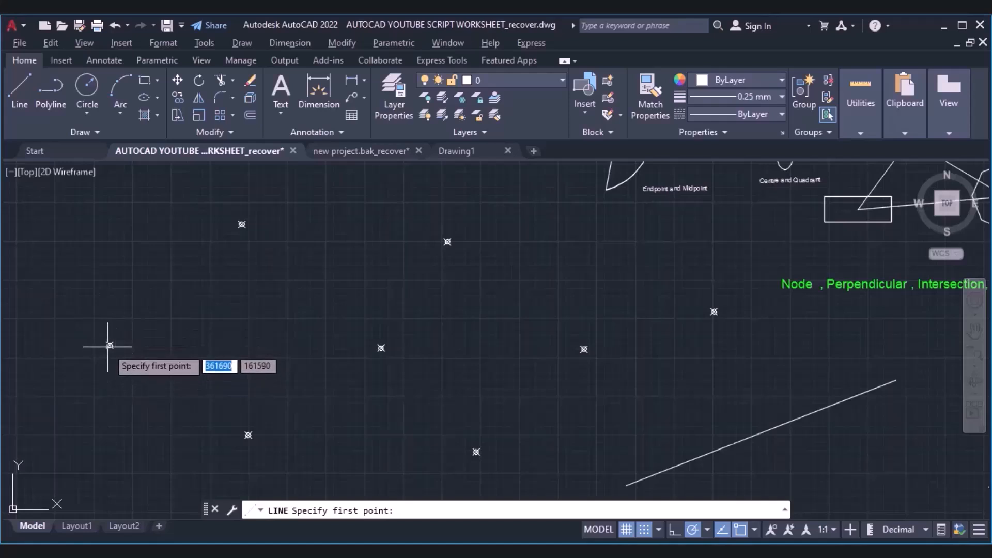
{"action": "left_click", "coordinate": [755, 531]}
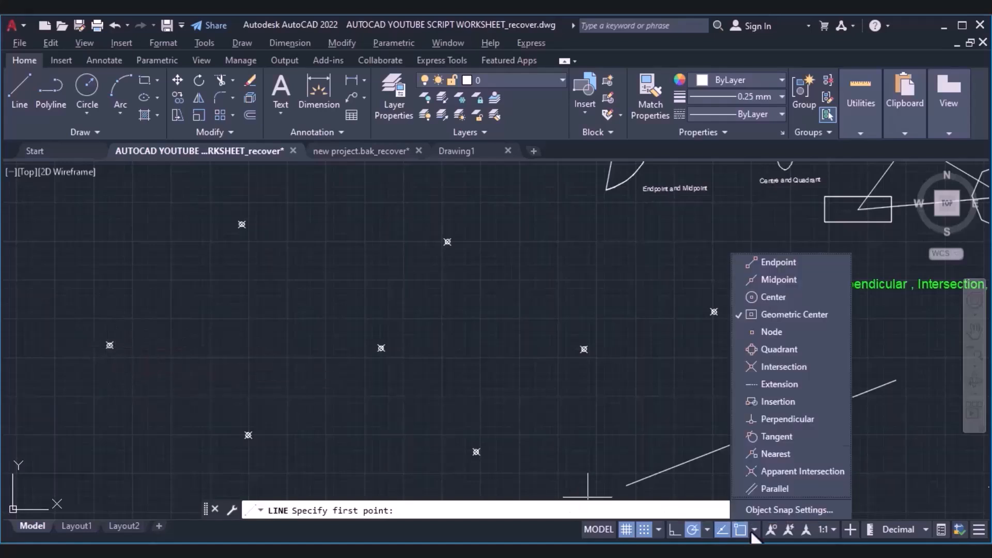
{"action": "left_click", "coordinate": [754, 332]}
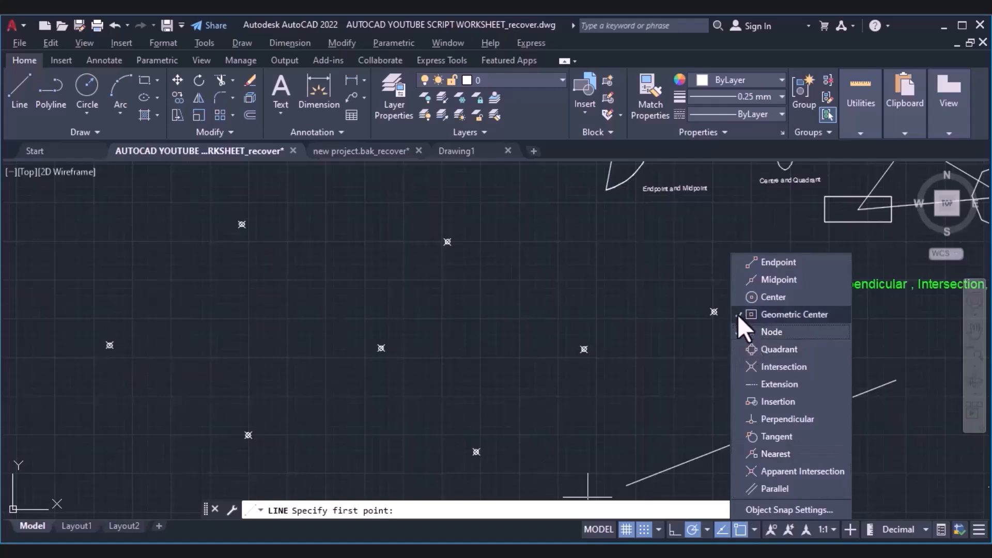
{"action": "left_click", "coordinate": [620, 360]}
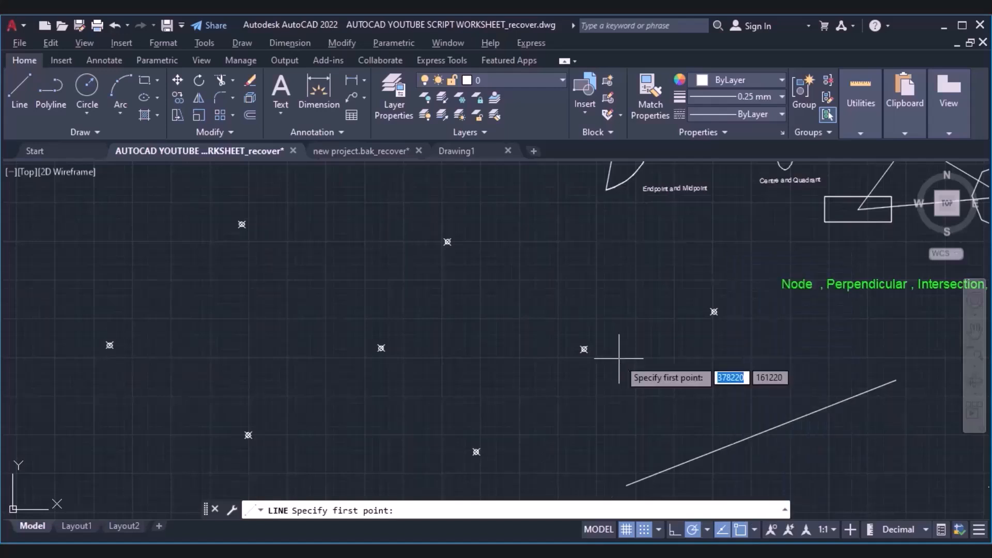
Step: Draw a closed zigzag outline through the seven points, starting at the leftmost one and undoing the segment to the outlying point near the slanted line
{"action": "left_click", "coordinate": [109, 345]}
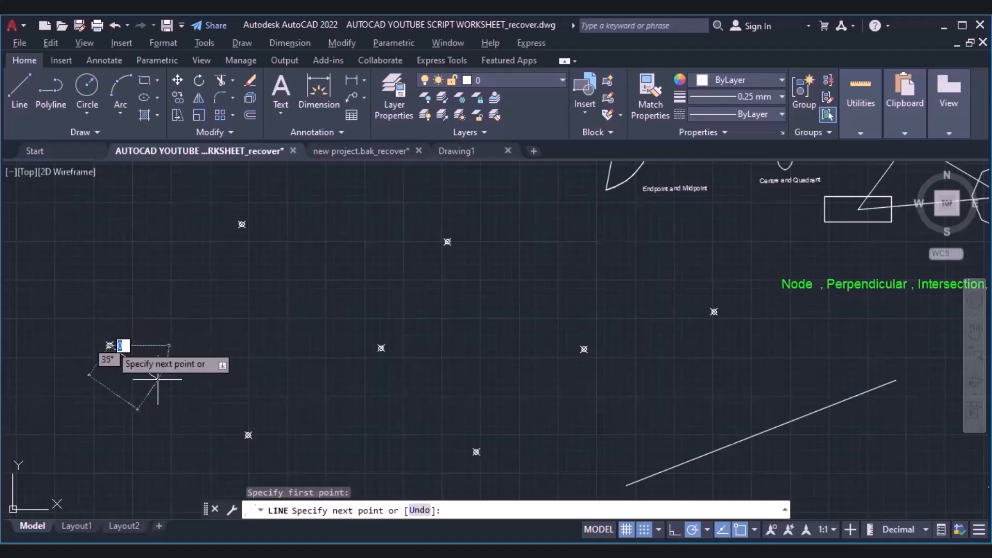
{"action": "left_click", "coordinate": [248, 435]}
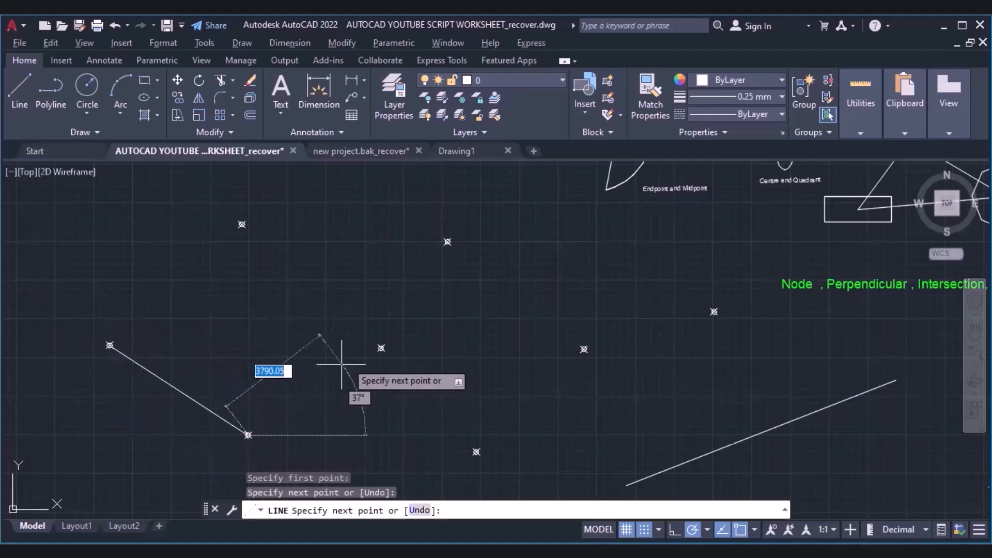
{"action": "left_click", "coordinate": [381, 348]}
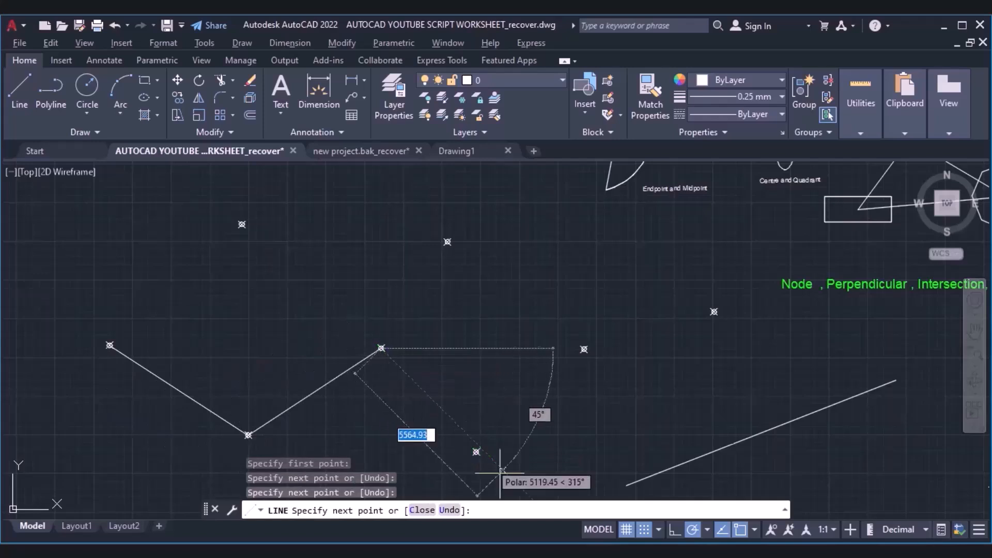
{"action": "left_click", "coordinate": [476, 452]}
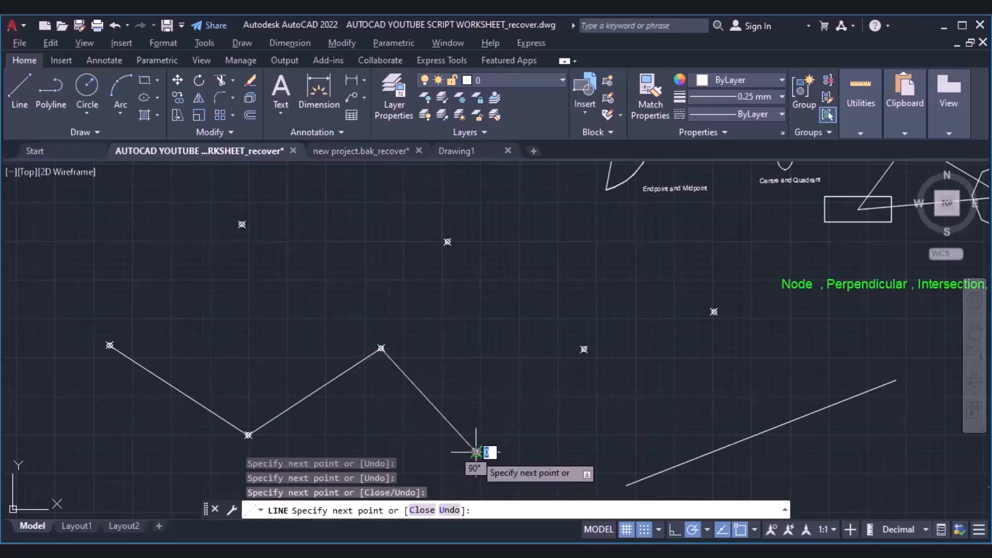
{"action": "left_click", "coordinate": [584, 350]}
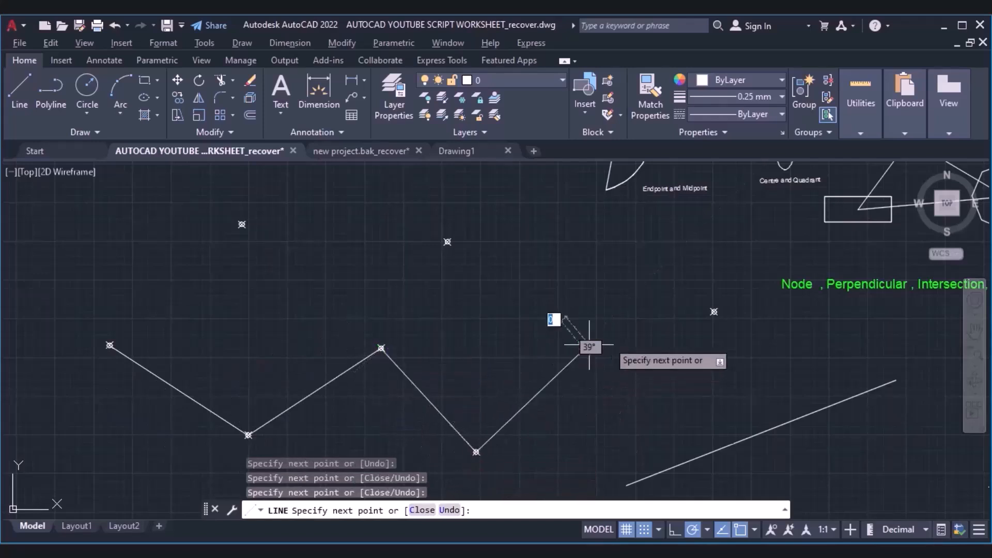
{"action": "left_click", "coordinate": [714, 312]}
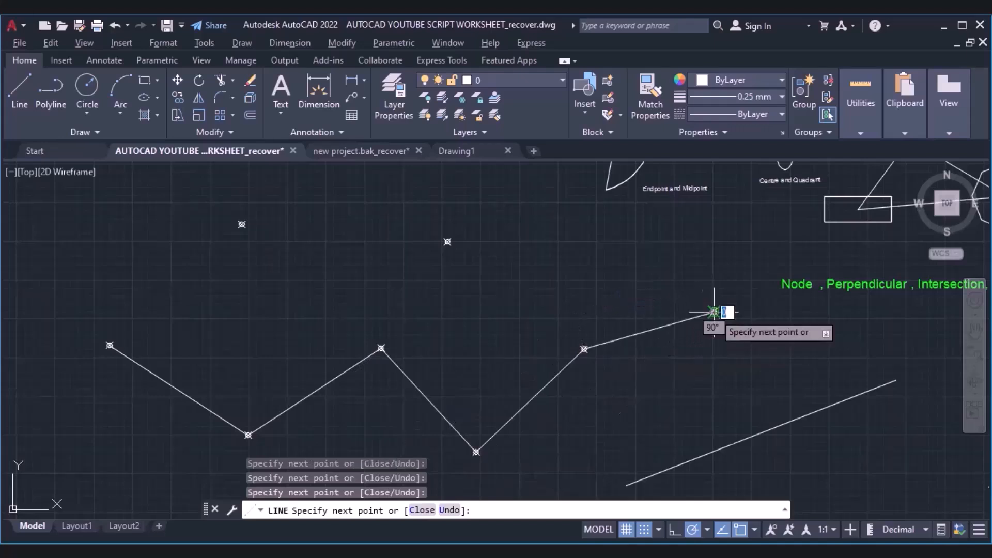
{"action": "key", "text": "ctrl+z"}
{"action": "left_click", "coordinate": [448, 242]}
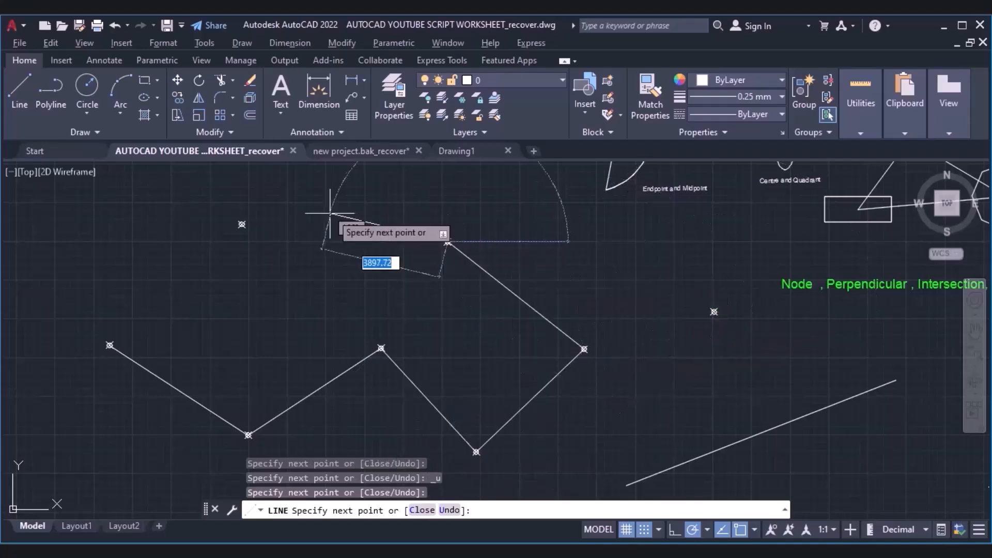
{"action": "left_click", "coordinate": [242, 224]}
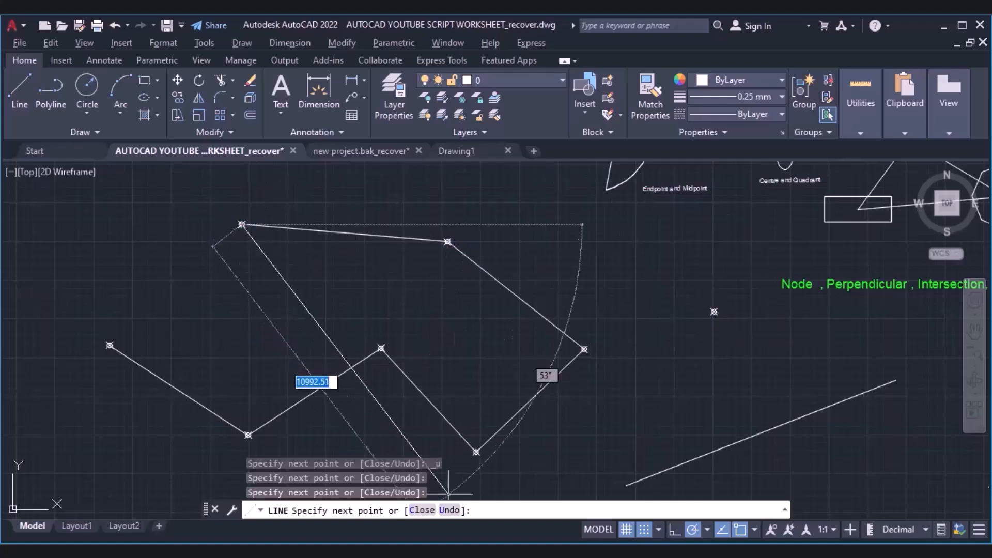
{"action": "key", "text": "Return"}
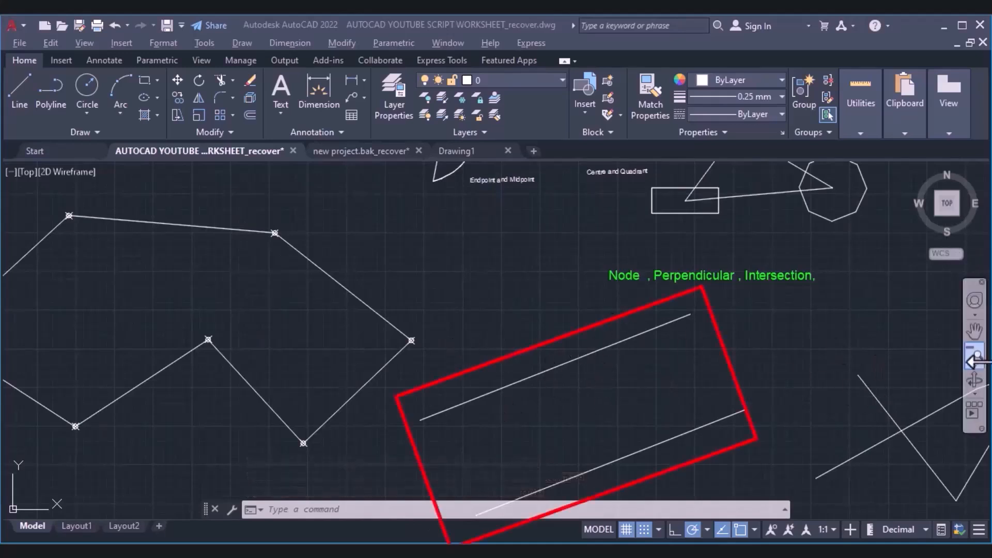
Step: Enable the Endpoint and Midpoint snaps alongside Perpendicular, and draw a line from the upper slanted line's midpoint perpendicular to the lower line
{"action": "left_click_drag", "start_coordinate": [841, 384], "coordinate": [805, 373]}
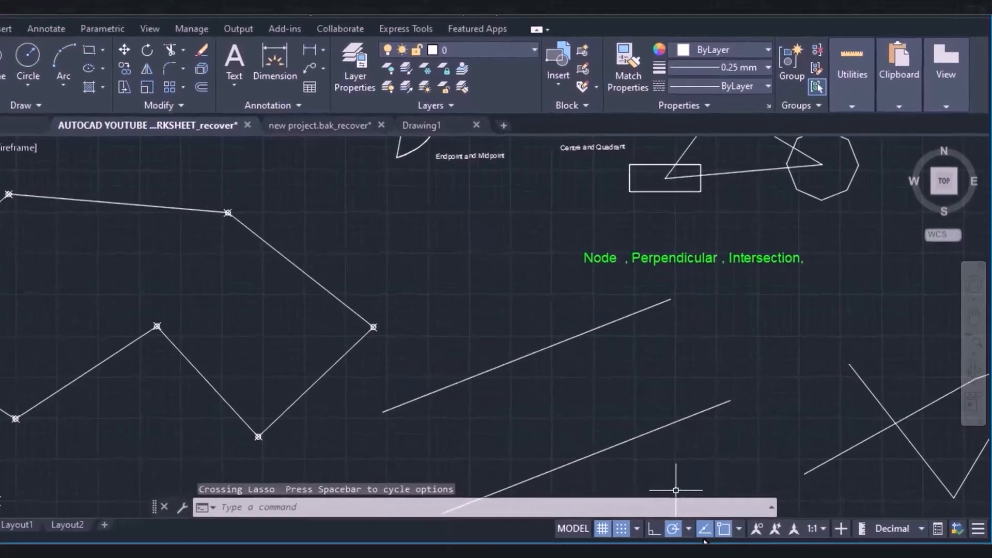
{"action": "left_click", "coordinate": [738, 530]}
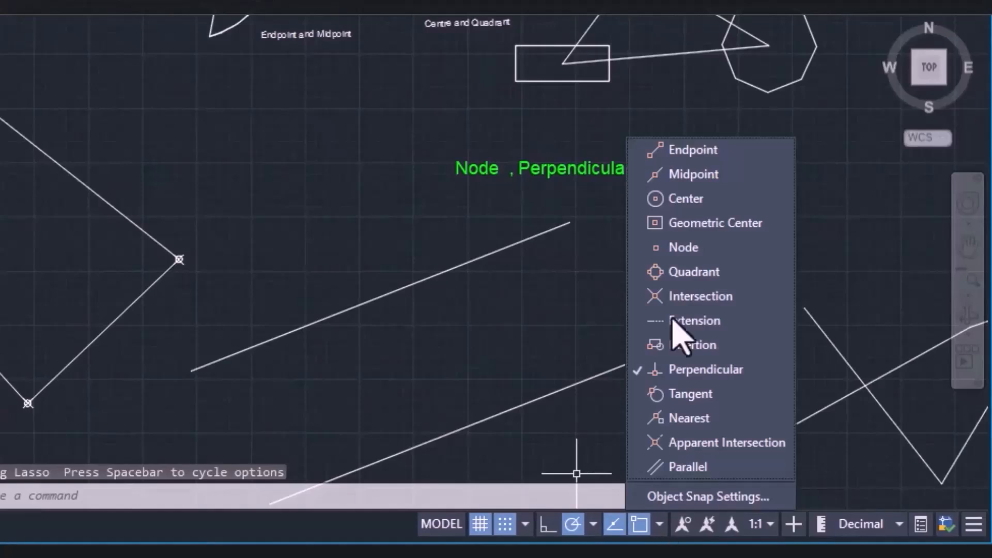
{"action": "left_click", "coordinate": [675, 155]}
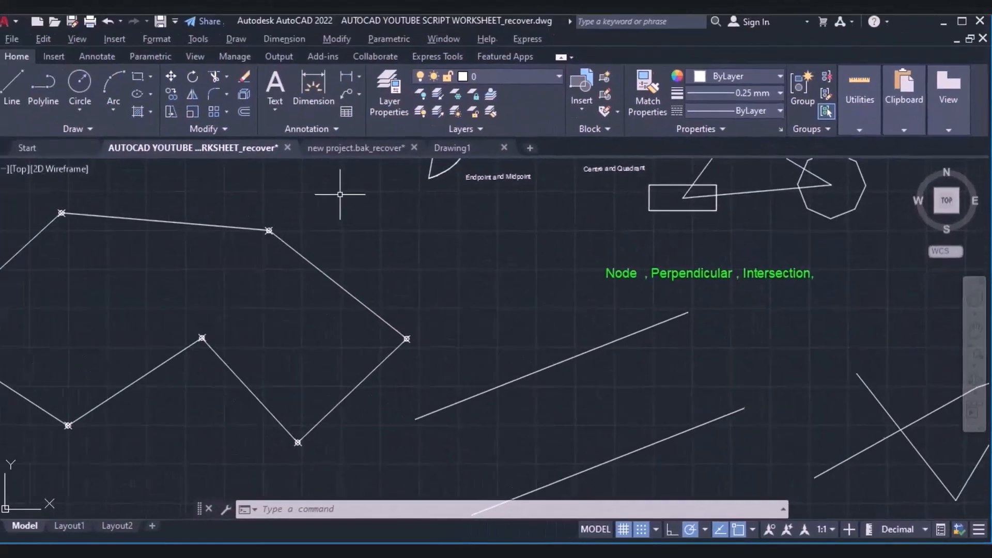
{"action": "left_click", "coordinate": [17, 88]}
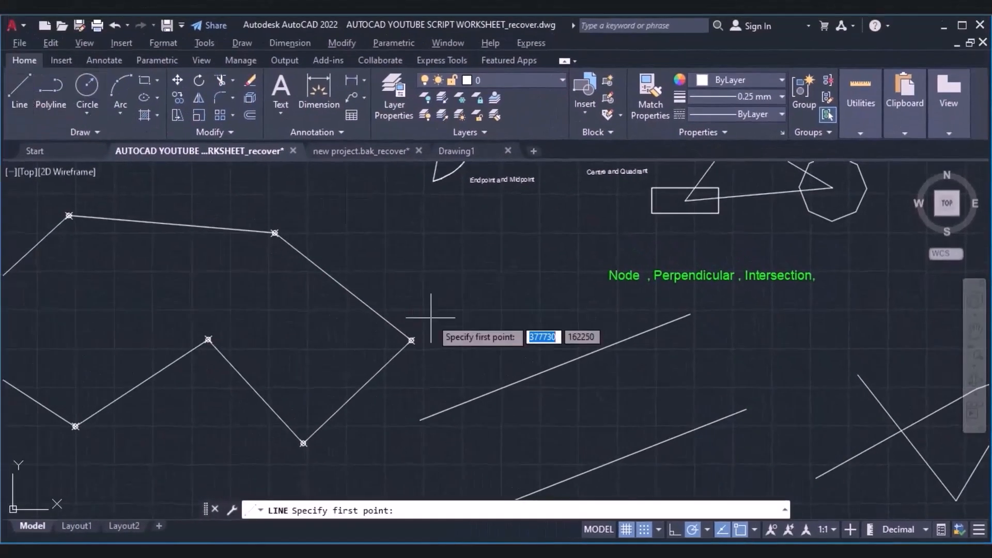
{"action": "left_click", "coordinate": [554, 368]}
{"action": "middle_click_drag", "start_coordinate": [554, 368], "coordinate": [596, 249]}
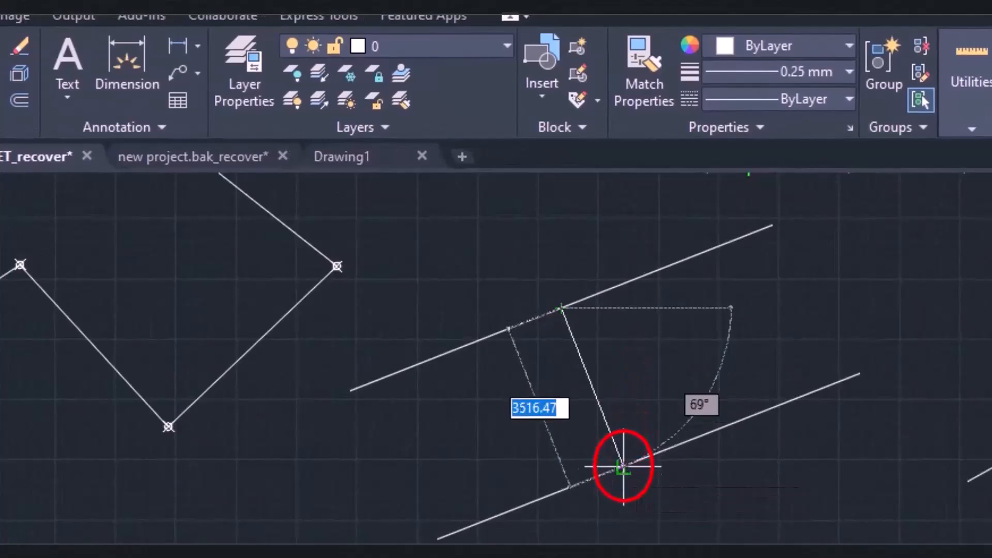
{"action": "left_click", "coordinate": [624, 466]}
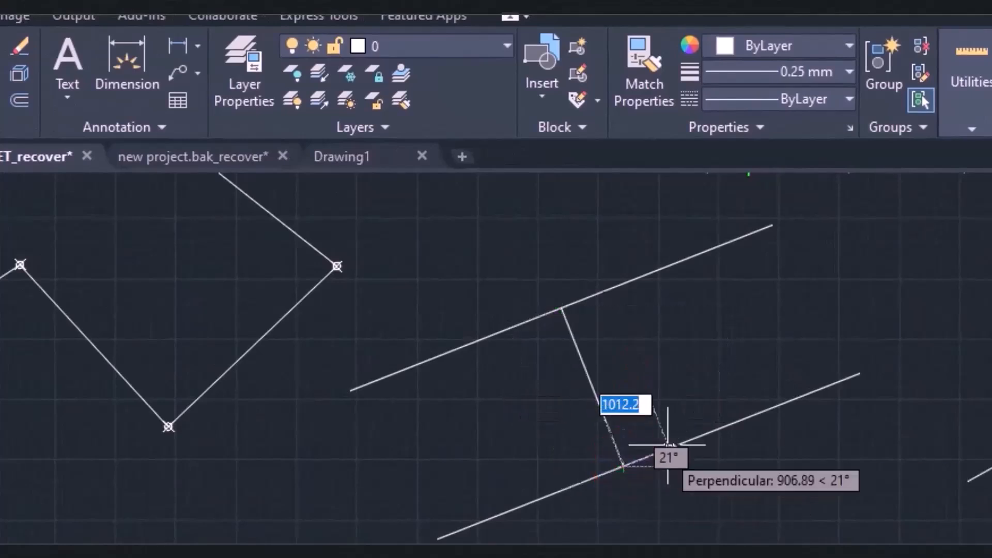
{"action": "key", "text": "Escape"}
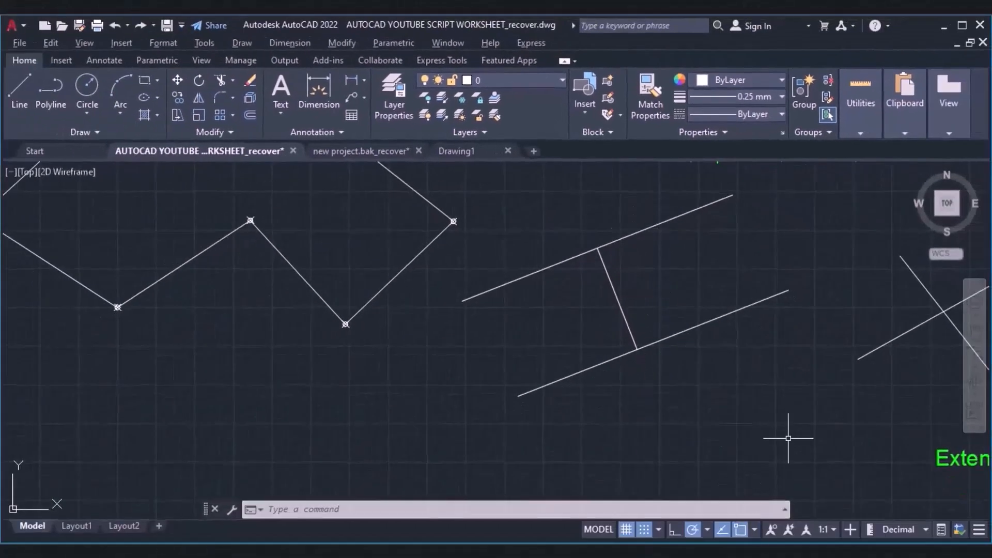
Step: Draw a line from the upper slanted line's right endpoint perpendicular to the lower slanted line
{"action": "left_click", "coordinate": [755, 529]}
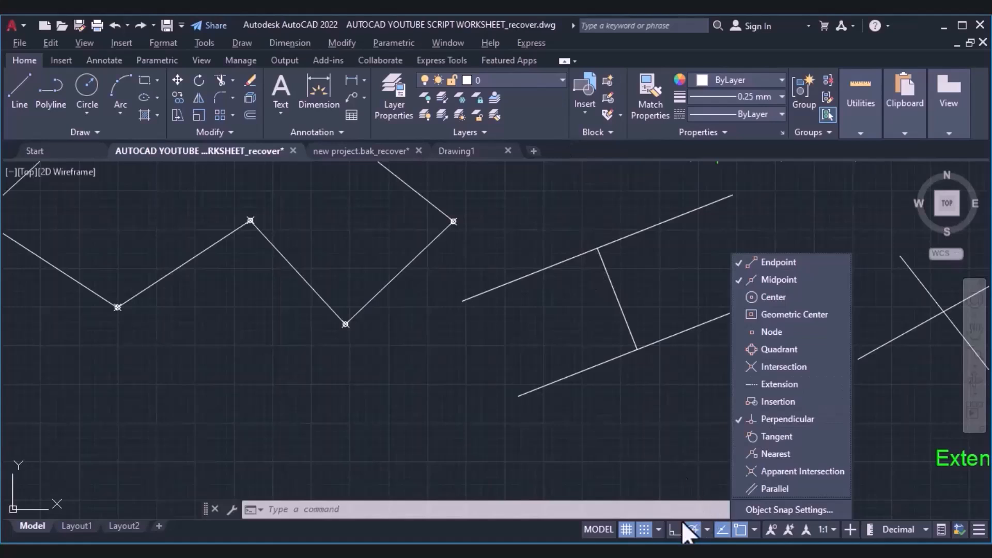
{"action": "left_click", "coordinate": [693, 424]}
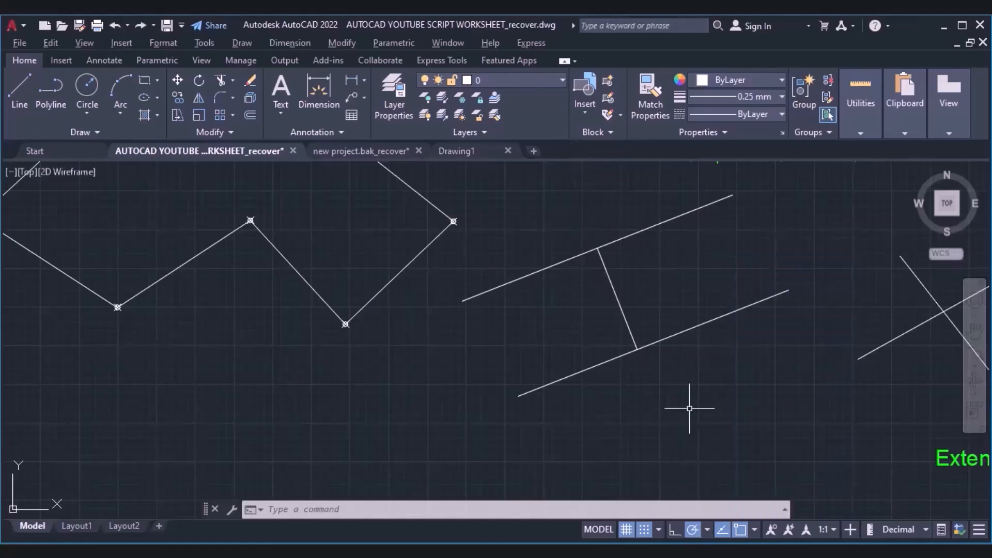
{"action": "left_click", "coordinate": [30, 78]}
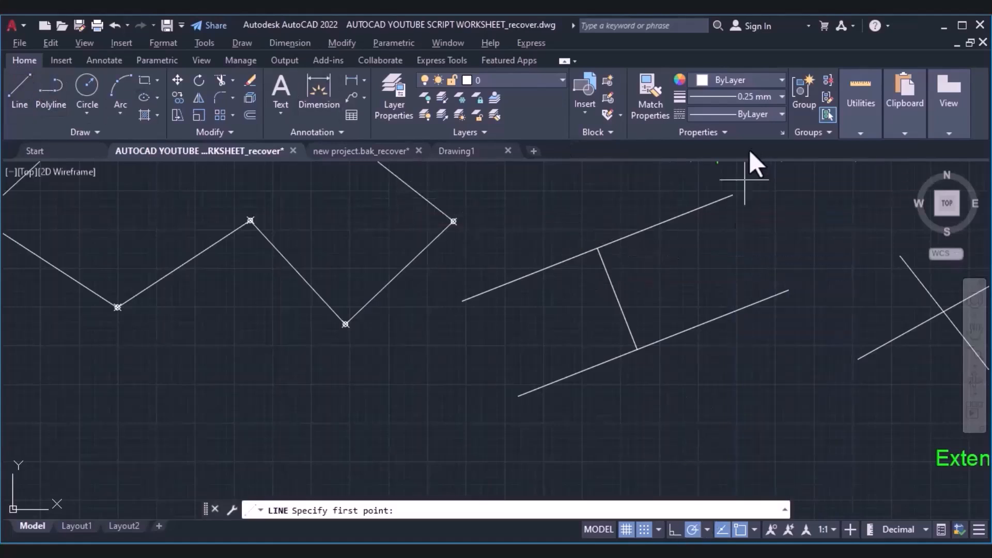
{"action": "left_click", "coordinate": [732, 195]}
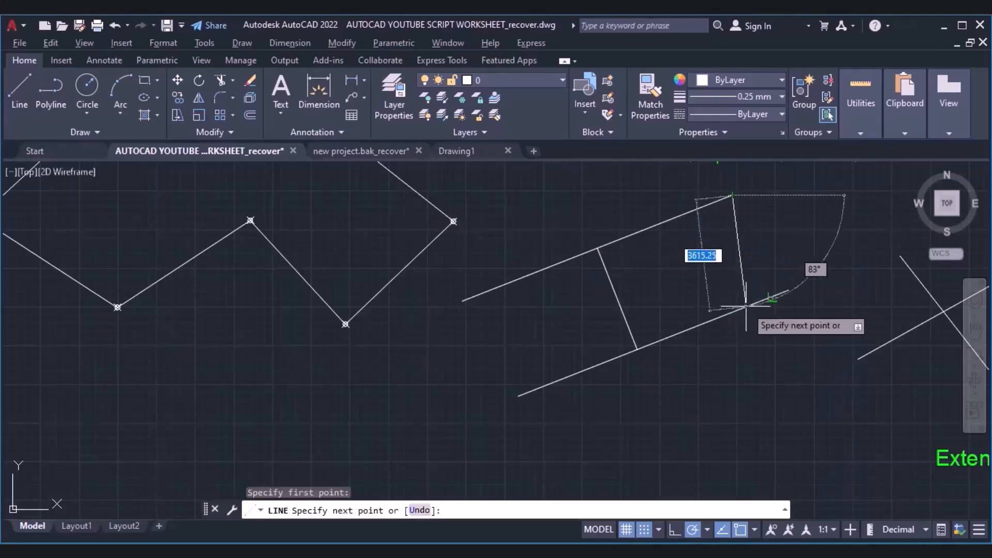
{"action": "left_click", "coordinate": [771, 298]}
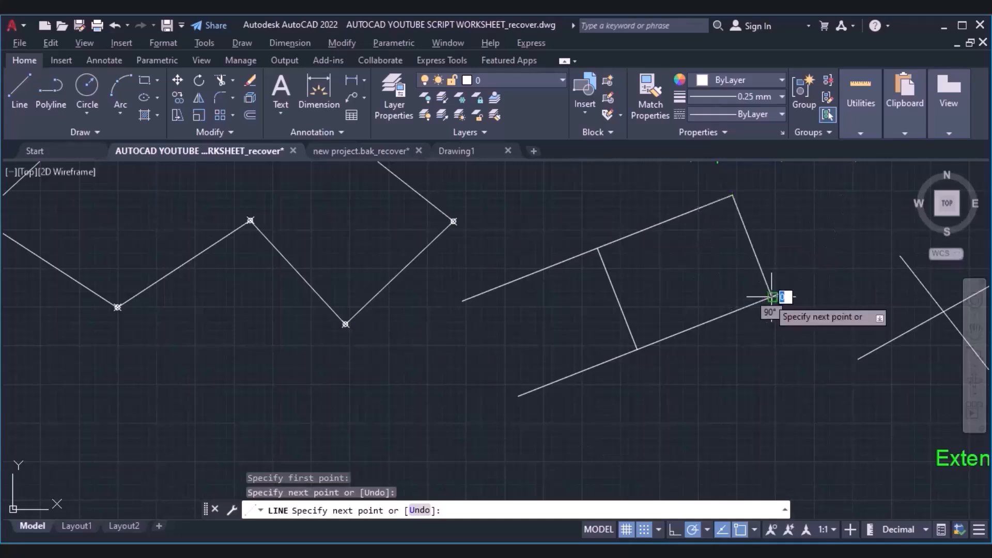
{"action": "key", "text": "Escape"}
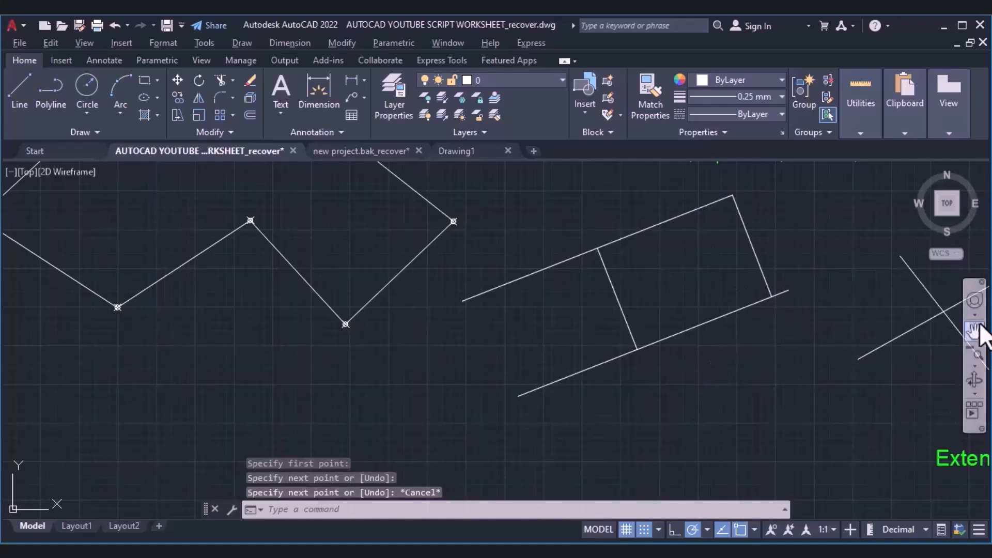
Step: Bring the crossing zigzag lines beside the perpendicular example into close view
{"action": "left_click", "coordinate": [878, 393]}
{"action": "left_click_drag", "start_coordinate": [872, 397], "coordinate": [892, 394]}
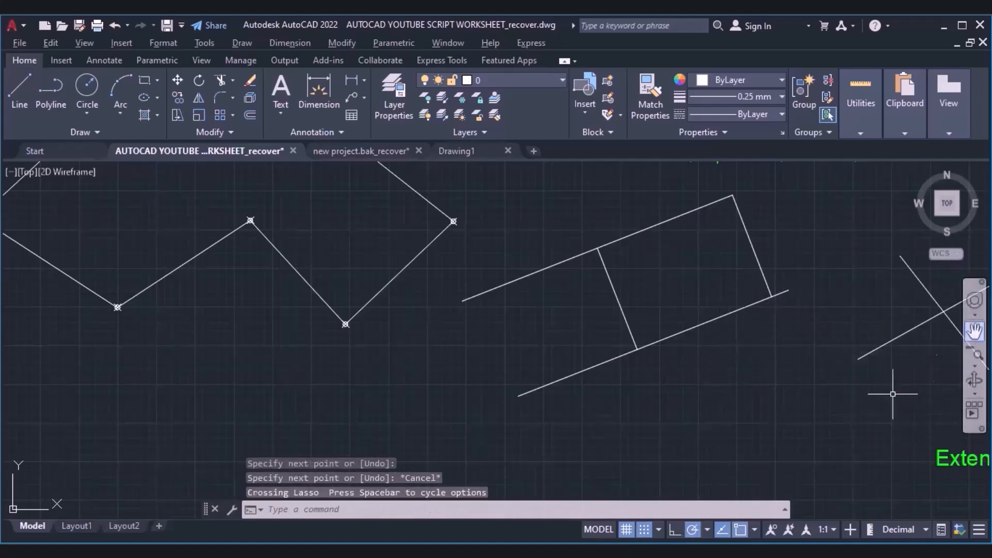
{"action": "left_click", "coordinate": [975, 330]}
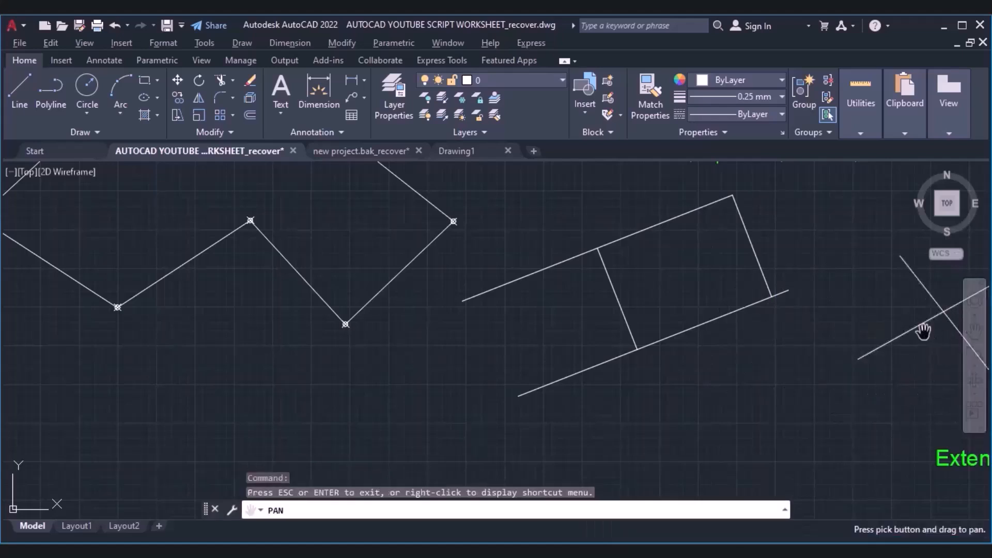
{"action": "mouse_move", "coordinate": [802, 367]}
{"action": "left_mouse_down"}
{"action": "mouse_move", "coordinate": [832, 372]}
{"action": "mouse_move", "coordinate": [339, 437]}
{"action": "mouse_move", "coordinate": [372, 445]}
{"action": "left_mouse_up"}
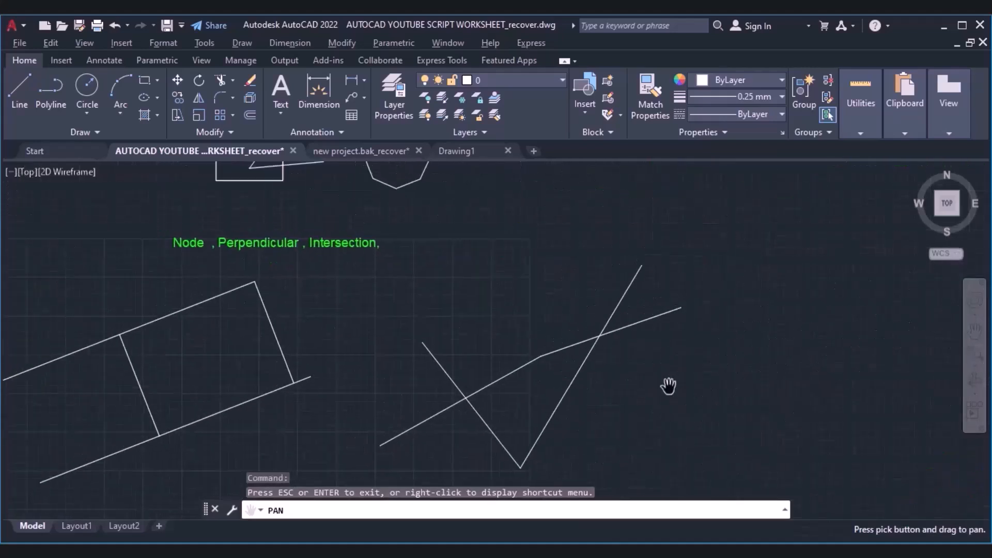
{"action": "key", "text": "Escape"}
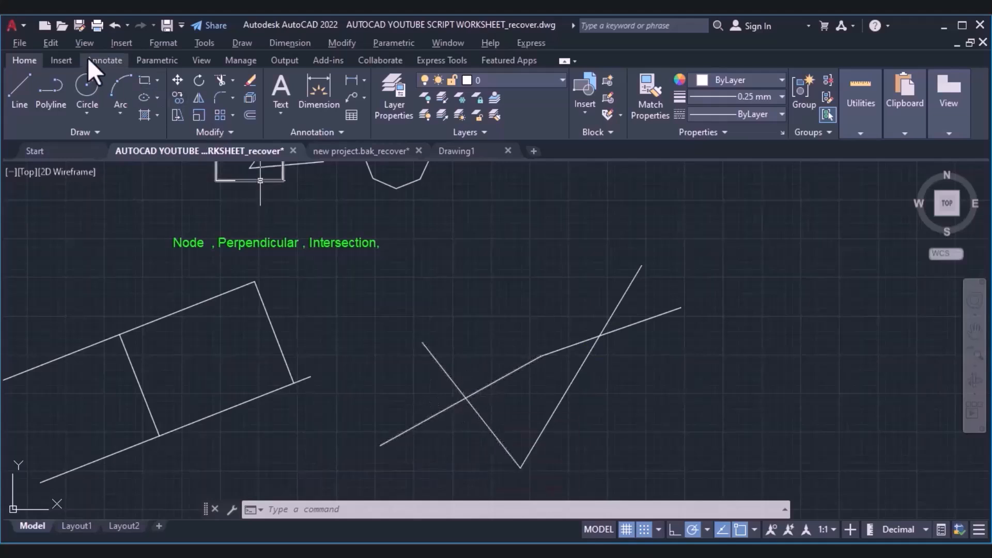
{"action": "left_click", "coordinate": [85, 84]}
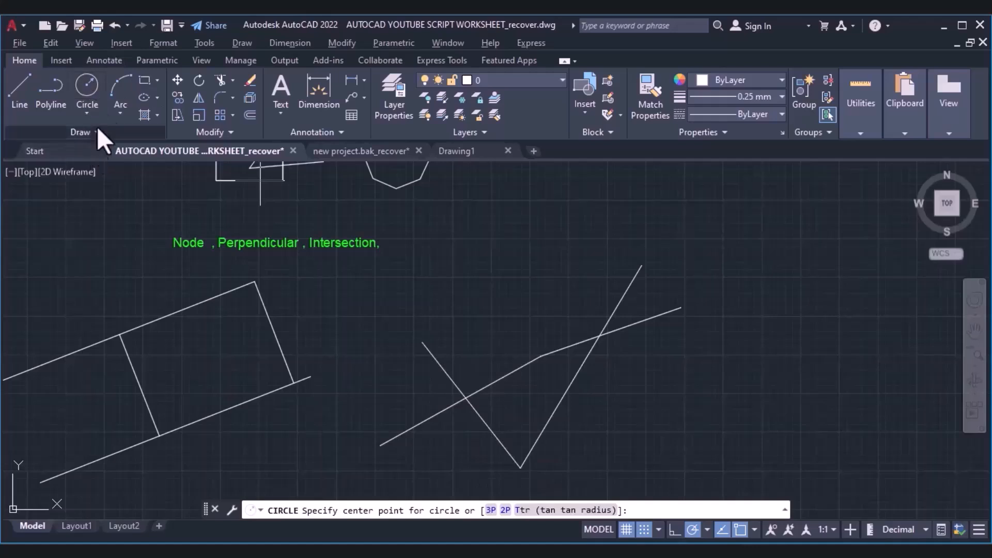
{"action": "left_click", "coordinate": [82, 100]}
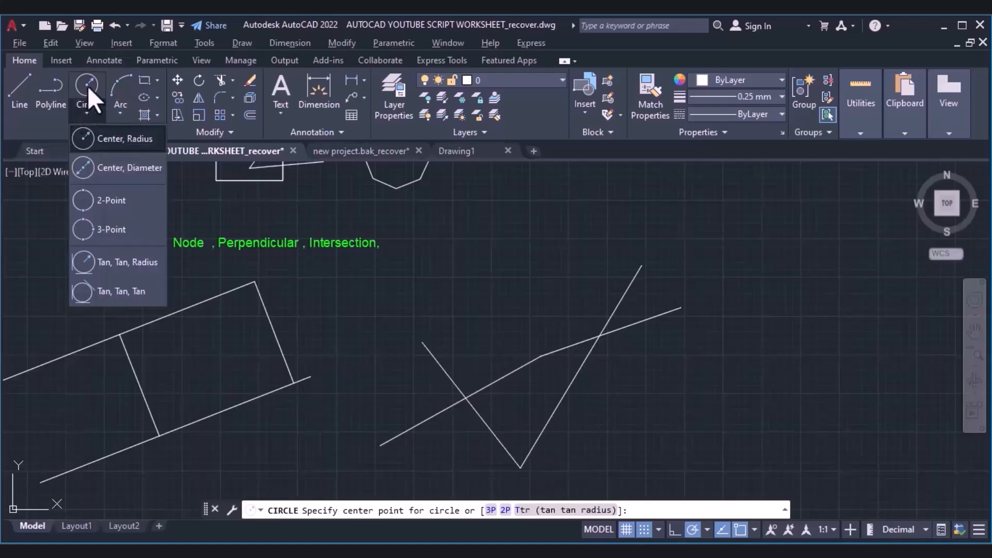
{"action": "left_click", "coordinate": [92, 138]}
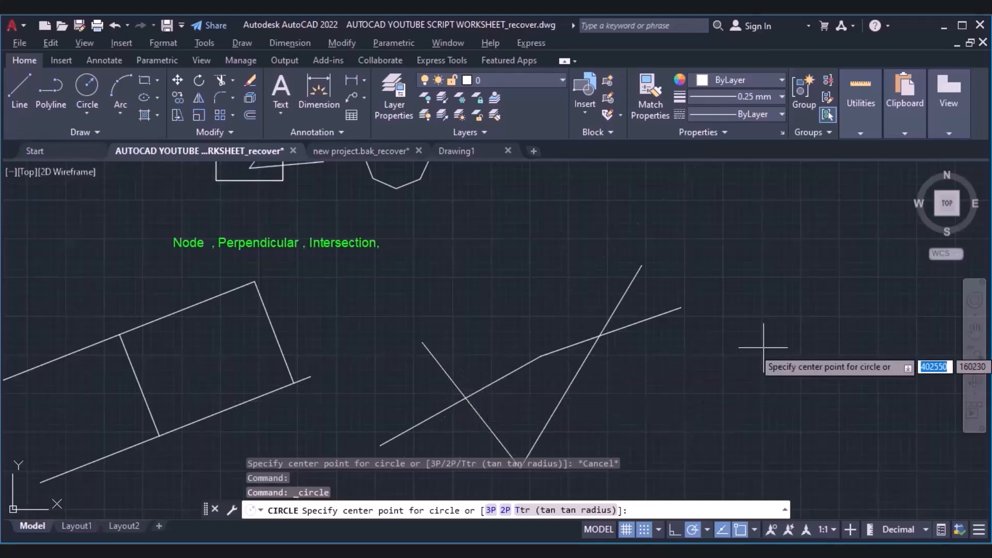
{"action": "left_click", "coordinate": [978, 365]}
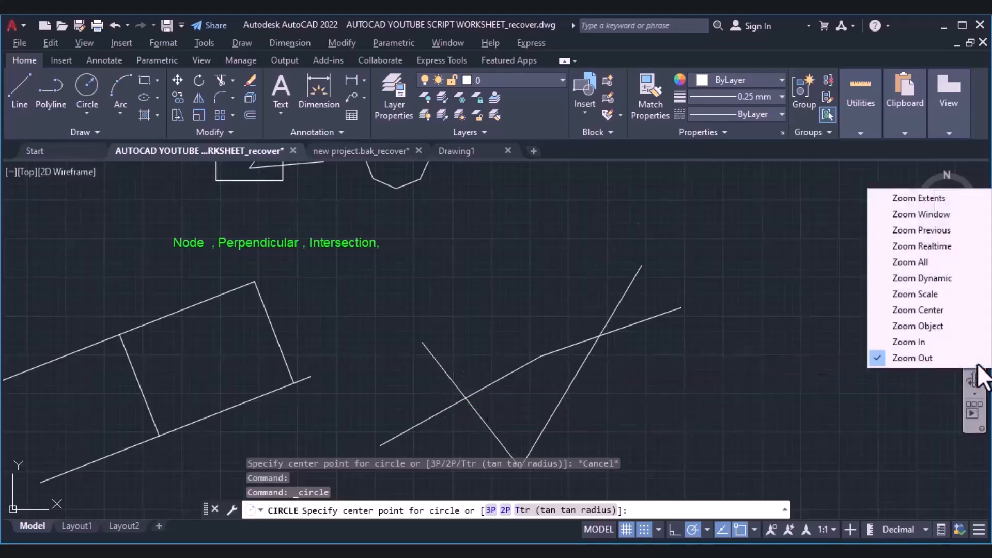
{"action": "left_click", "coordinate": [964, 343]}
{"action": "left_click", "coordinate": [975, 330]}
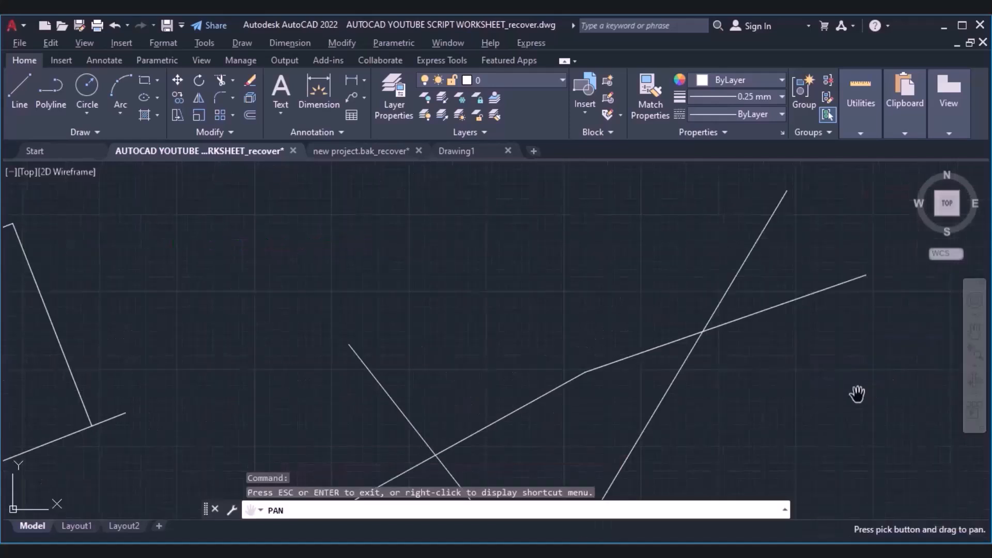
{"action": "left_click_drag", "start_coordinate": [813, 420], "coordinate": [846, 331]}
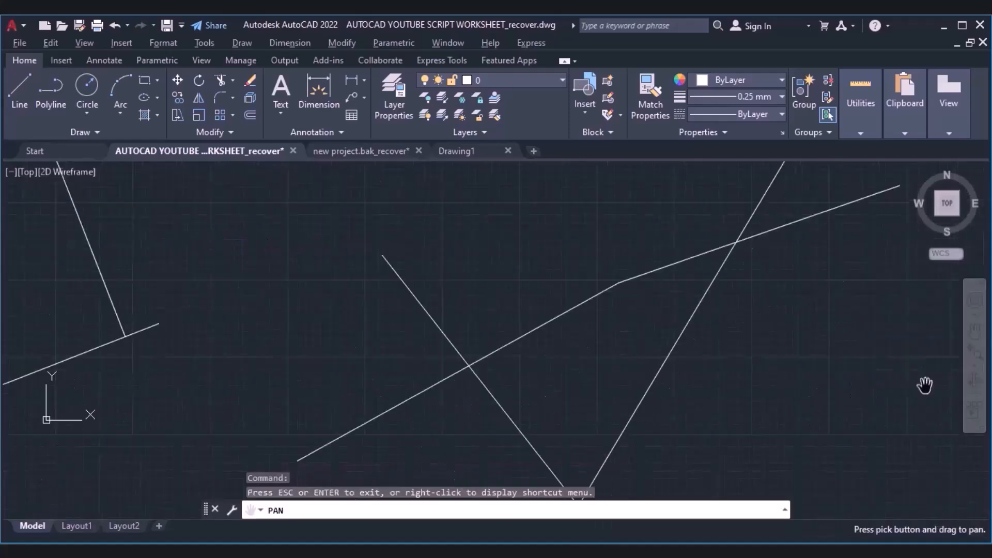
{"action": "key", "text": "Escape"}
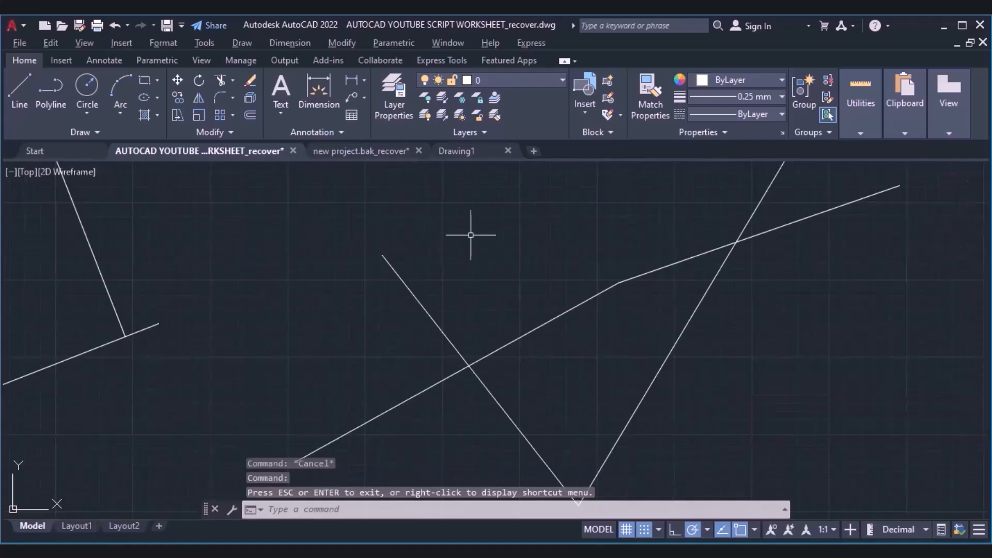
Step: Make Intersection the only active object snap, and draw a circle of radius about 1319 centred on the crossing at the left
{"action": "left_click", "coordinate": [89, 93]}
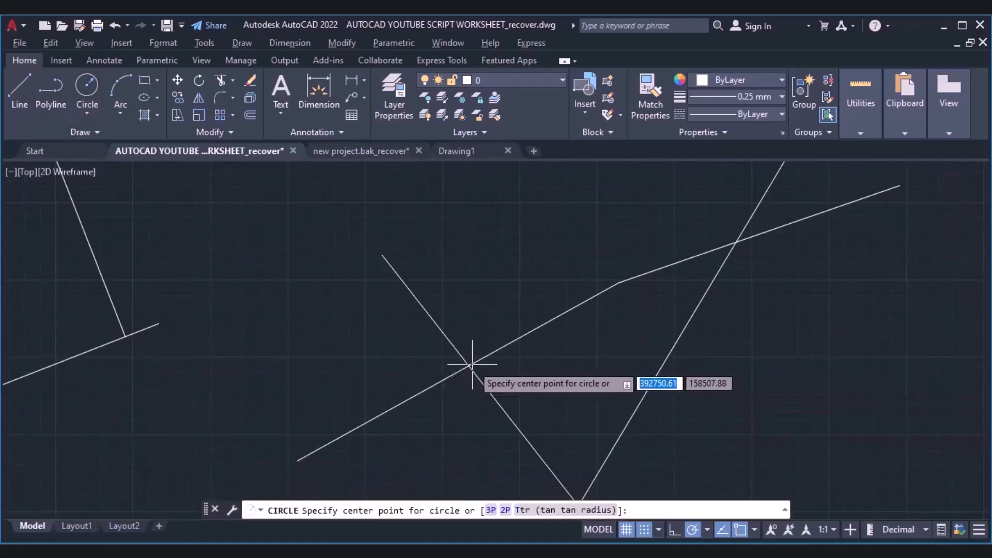
{"action": "left_click", "coordinate": [753, 533]}
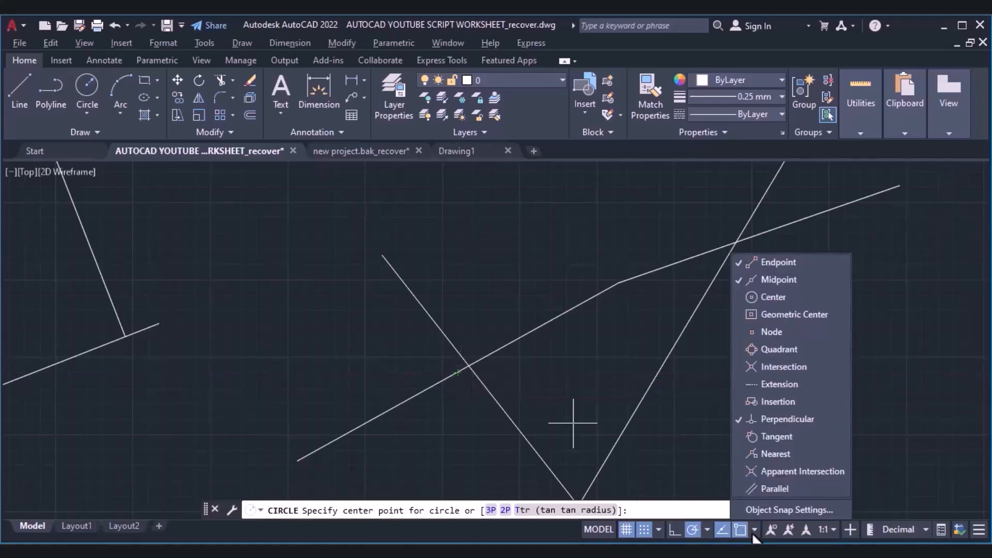
{"action": "left_click", "coordinate": [747, 365]}
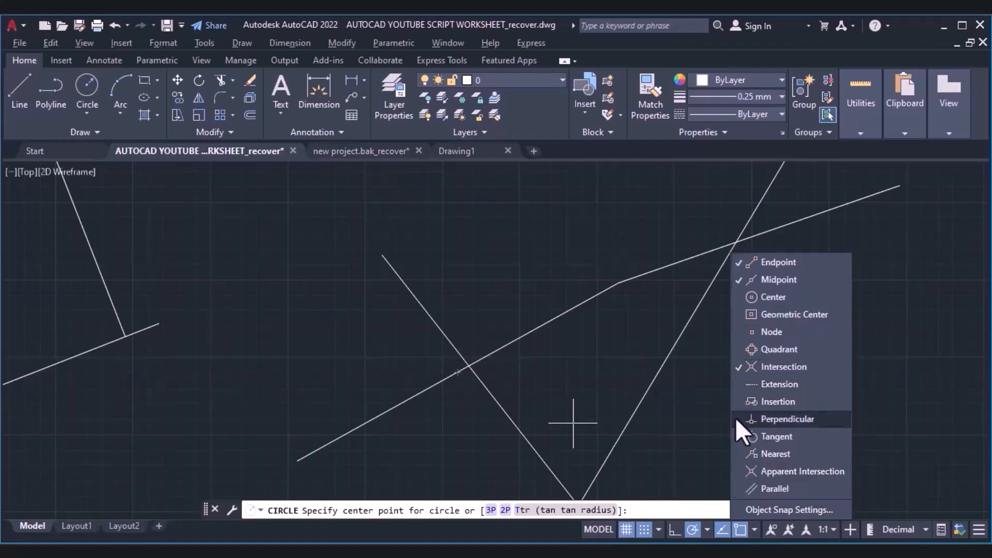
{"action": "left_click", "coordinate": [740, 282]}
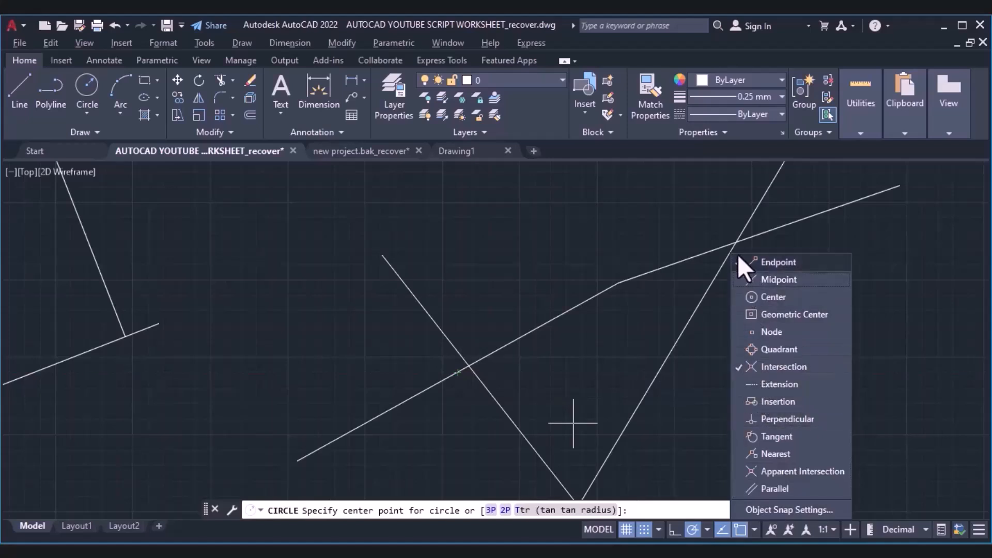
{"action": "left_click", "coordinate": [603, 218]}
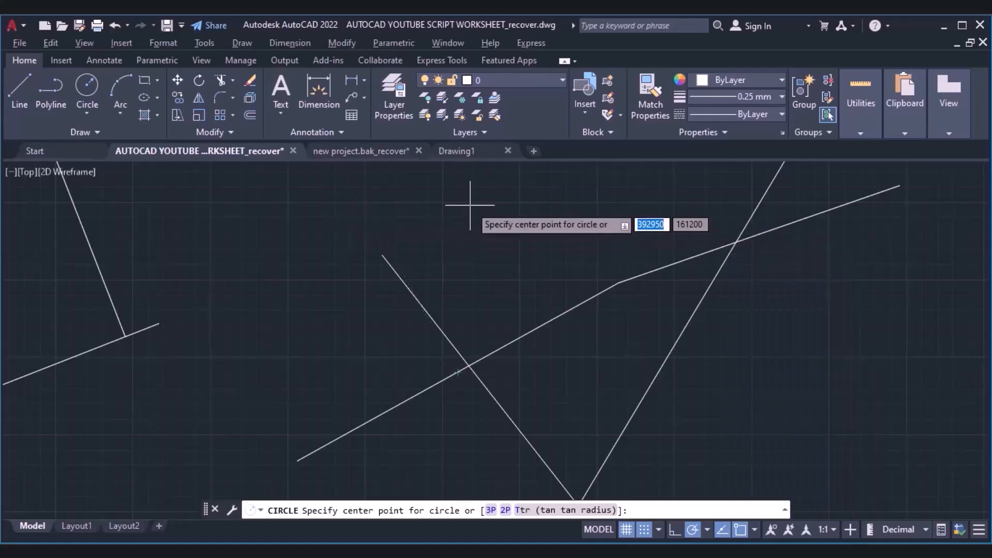
{"action": "left_click", "coordinate": [469, 366]}
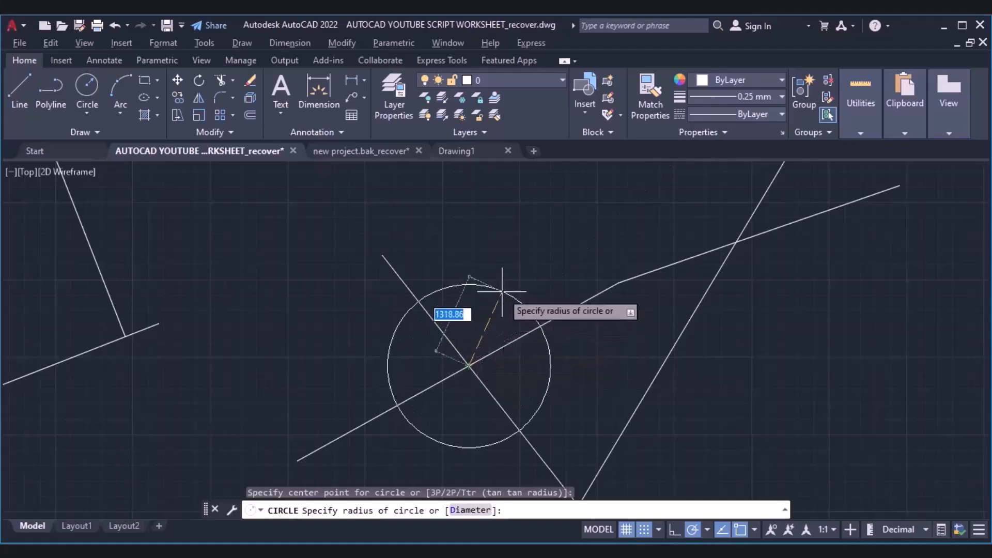
{"action": "left_click", "coordinate": [502, 292]}
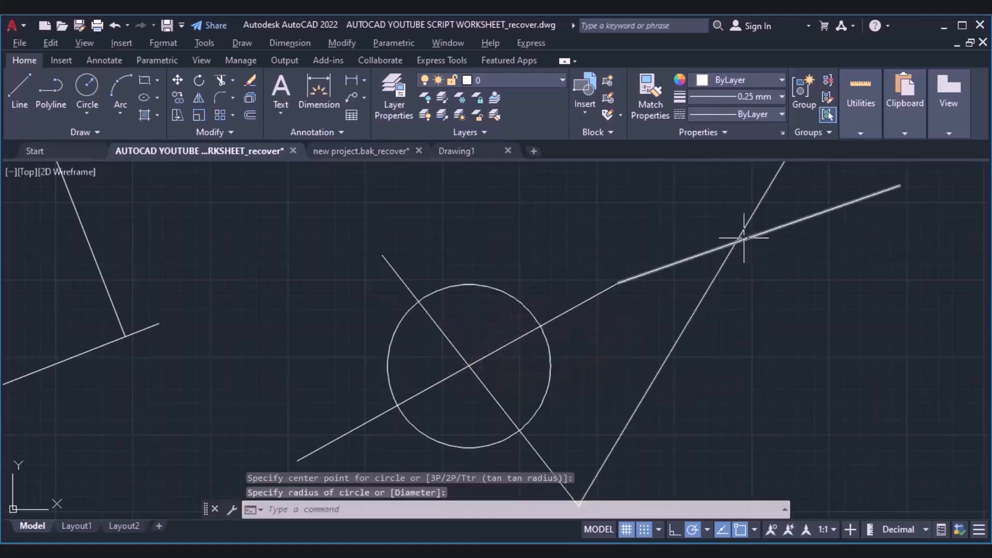
Step: Draw a second circle of radius about 1083 centred on the crossing at the upper right
{"action": "left_click", "coordinate": [85, 83]}
{"action": "left_click", "coordinate": [85, 83]}
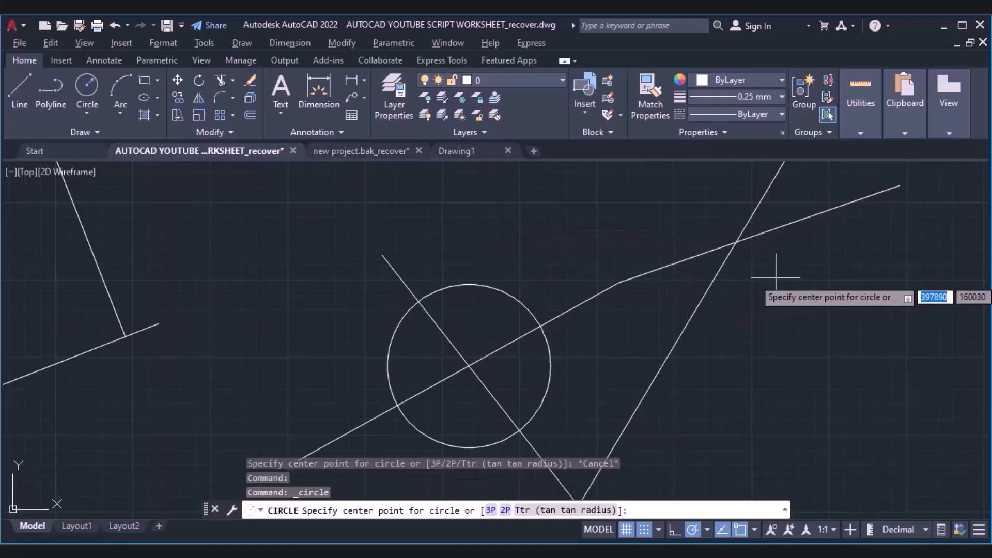
{"action": "left_click", "coordinate": [737, 241]}
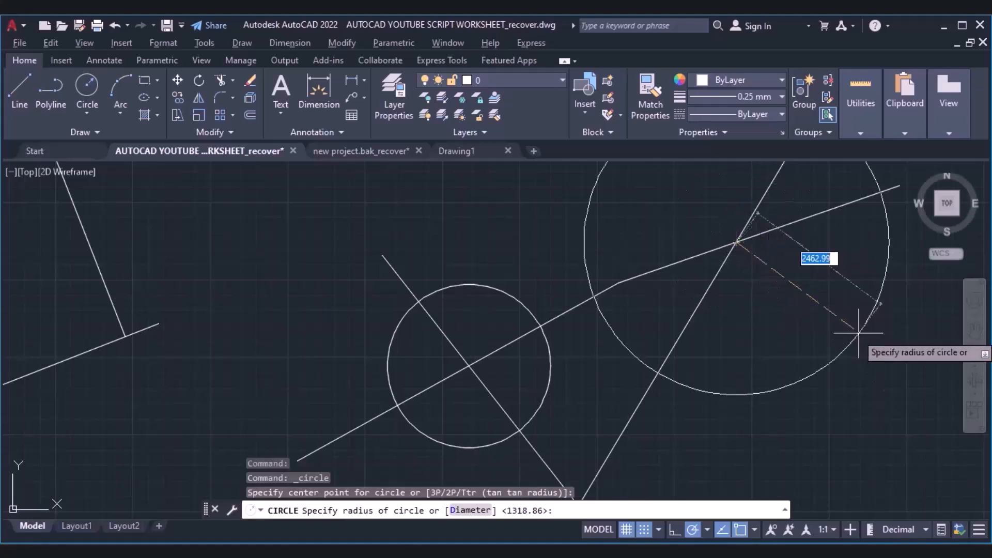
{"action": "left_click", "coordinate": [790, 282]}
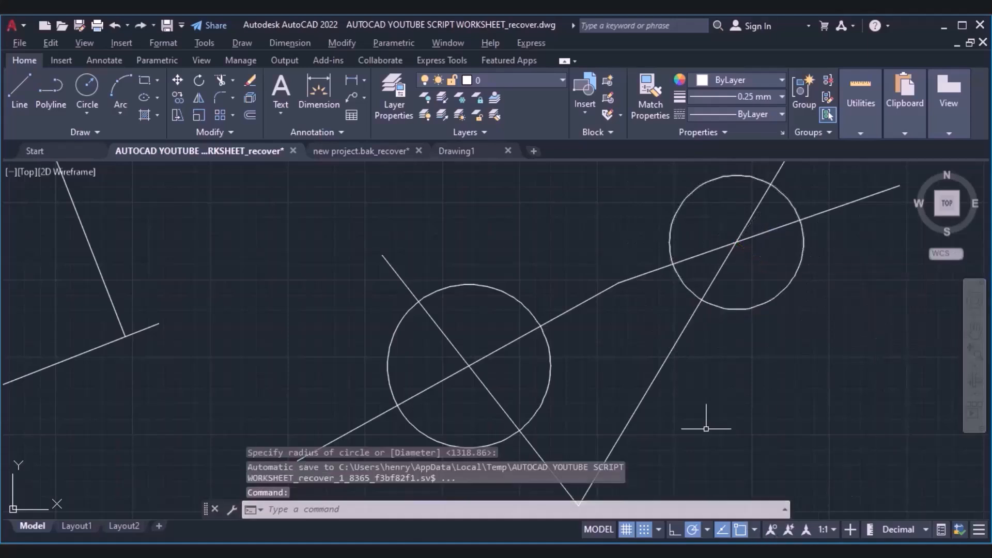
Step: Make Extension the only active object snap, and draw a circle centred where the extensions of the two separate slanted lines meet
{"action": "left_click", "coordinate": [975, 330]}
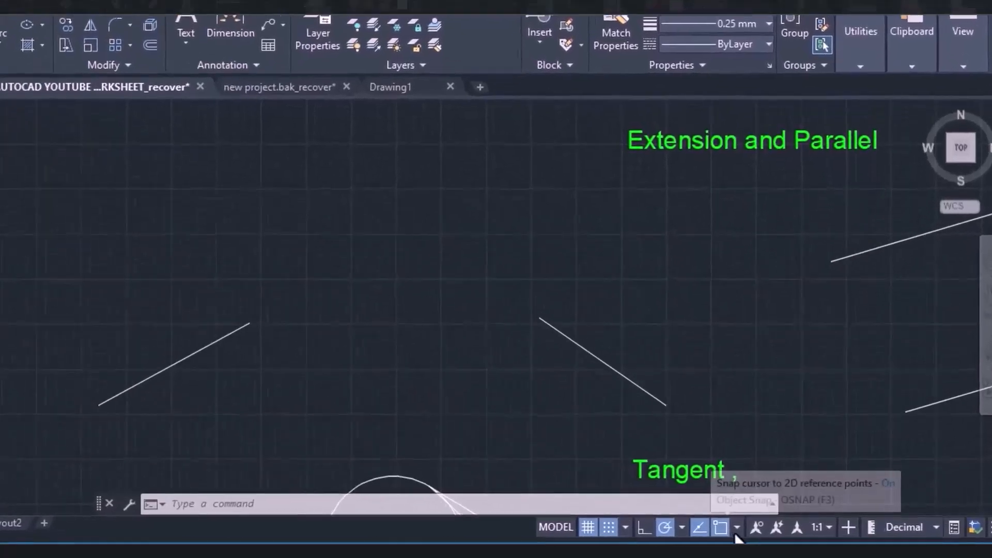
{"action": "left_click", "coordinate": [729, 527]}
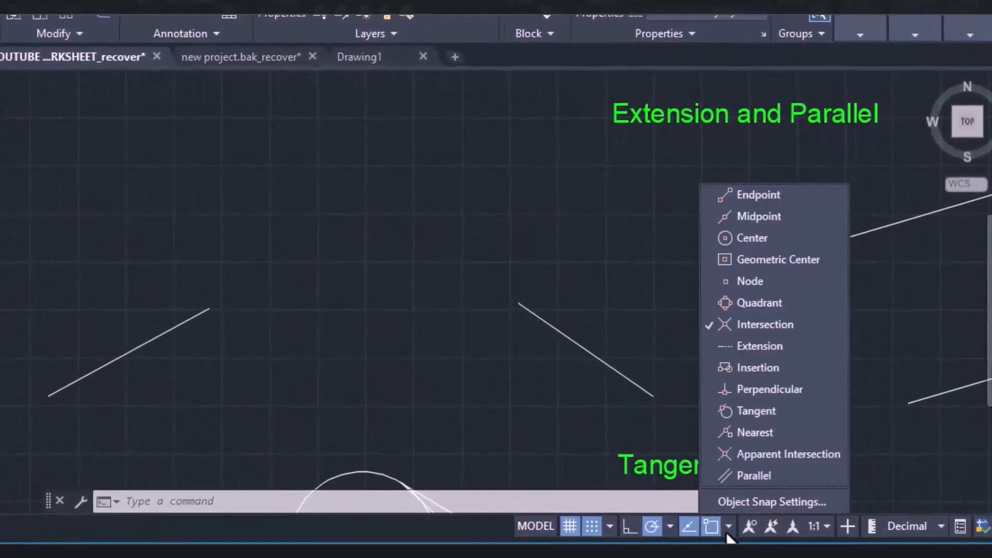
{"action": "left_click", "coordinate": [727, 347]}
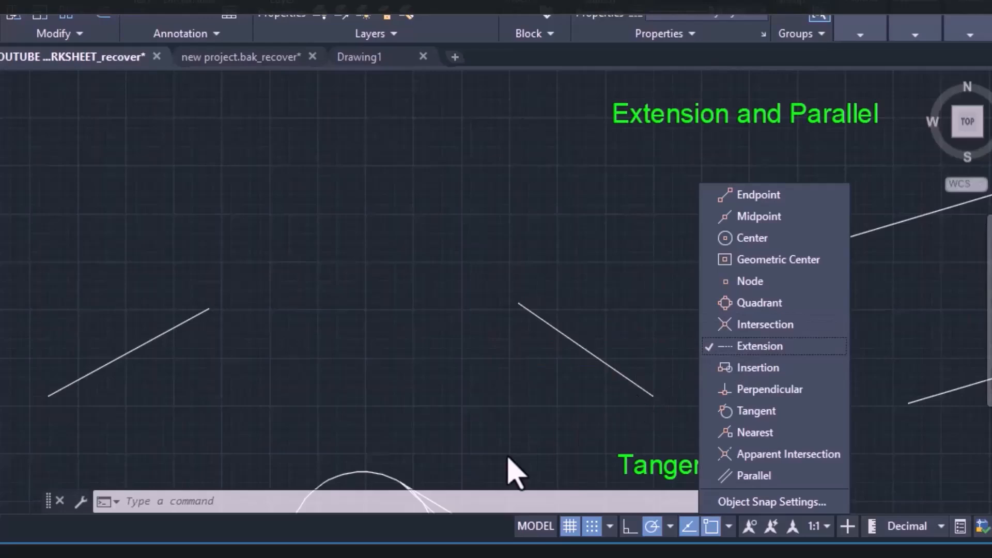
{"action": "left_click", "coordinate": [508, 457]}
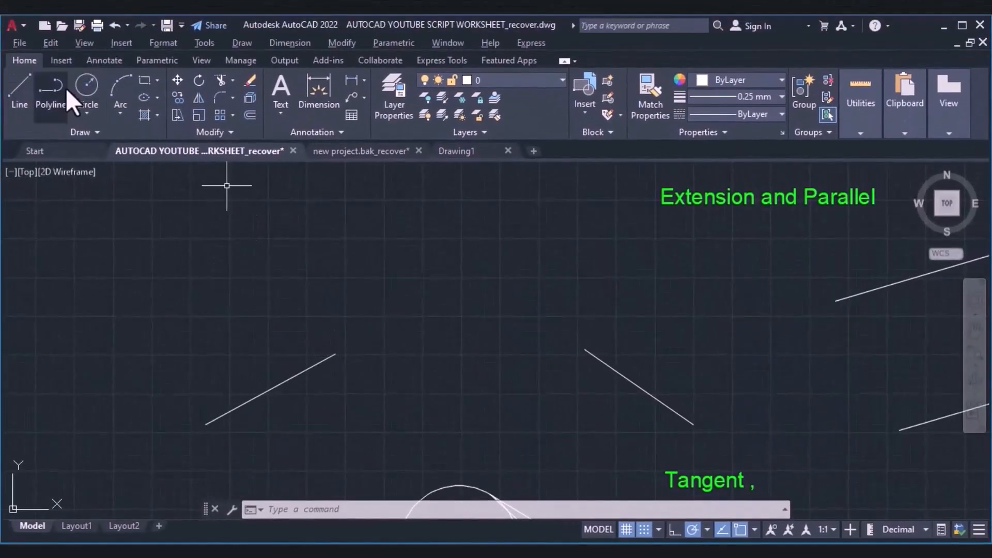
{"action": "left_click", "coordinate": [82, 90]}
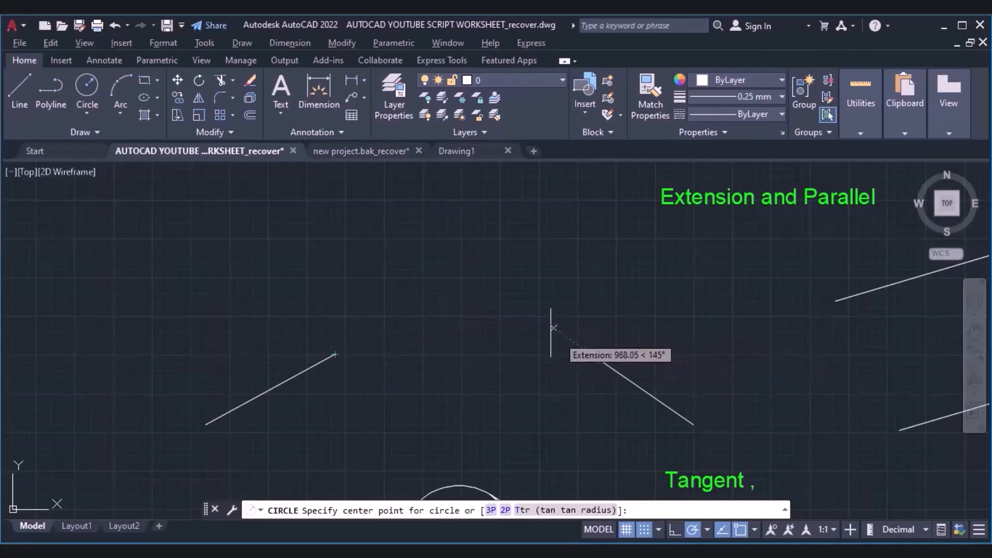
{"action": "left_click", "coordinate": [478, 275]}
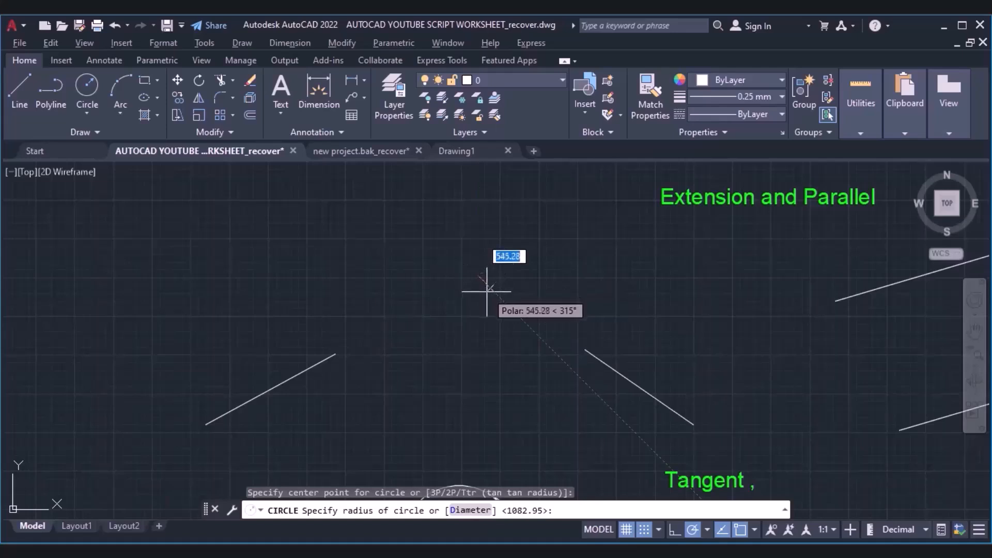
{"action": "left_click", "coordinate": [500, 320]}
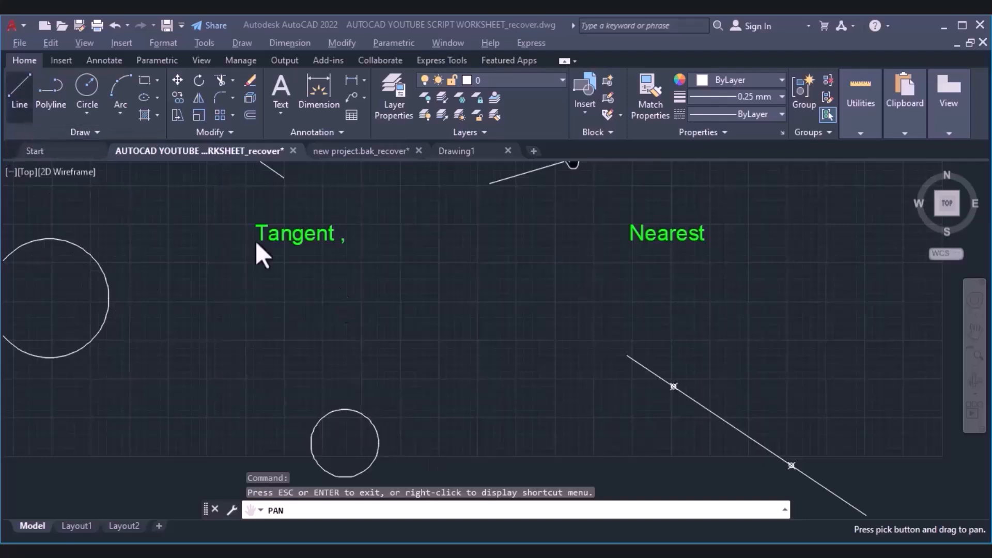
Step: Make Tangent the only active object snap for the two circles under the Tangent label, turning off Parallel
{"action": "key", "text": "Escape"}
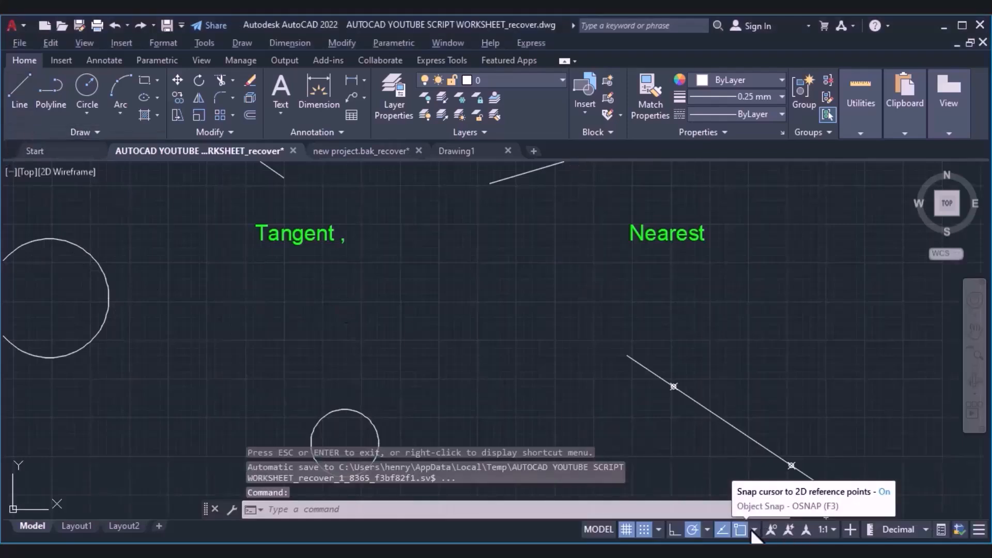
{"action": "left_click", "coordinate": [754, 530]}
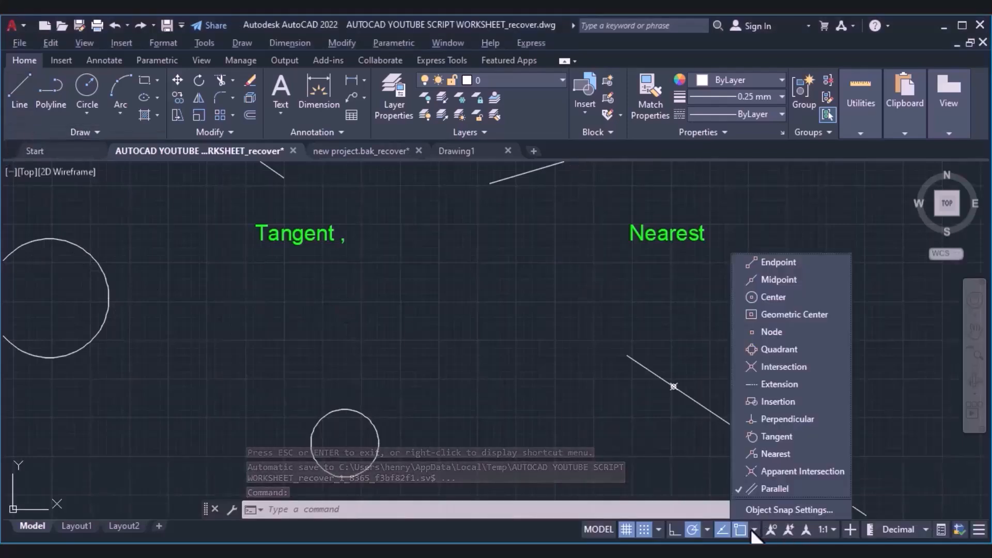
{"action": "left_click", "coordinate": [755, 436]}
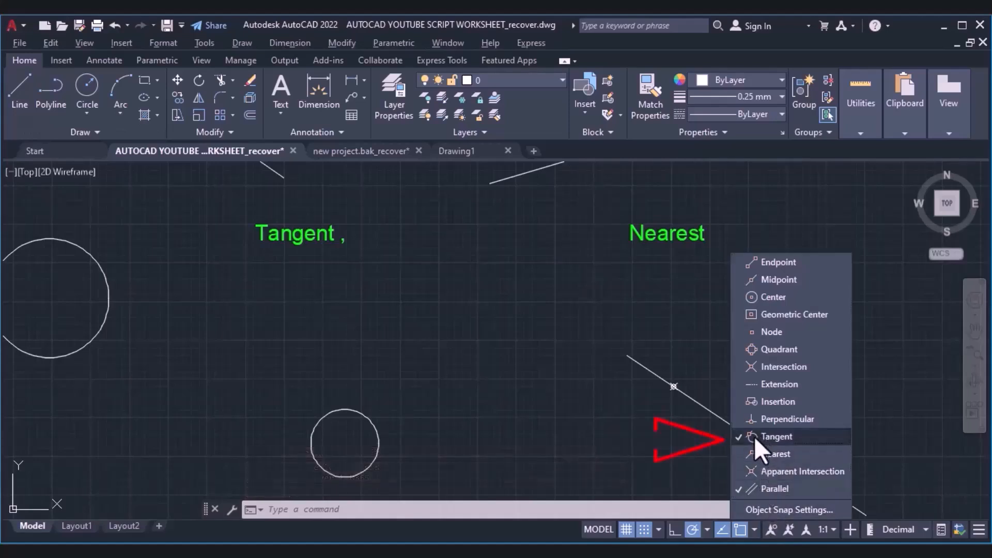
{"action": "left_click", "coordinate": [736, 491]}
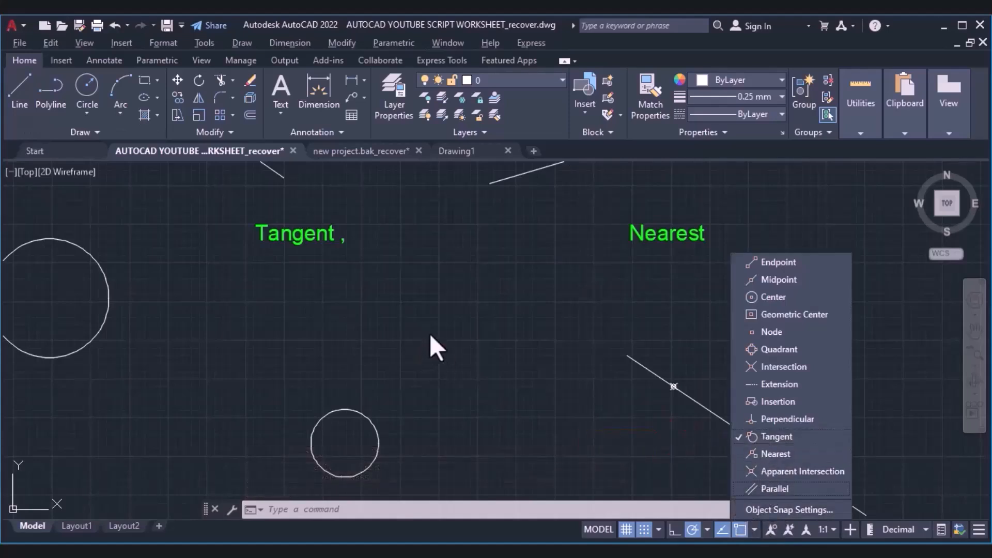
{"action": "left_click", "coordinate": [483, 339]}
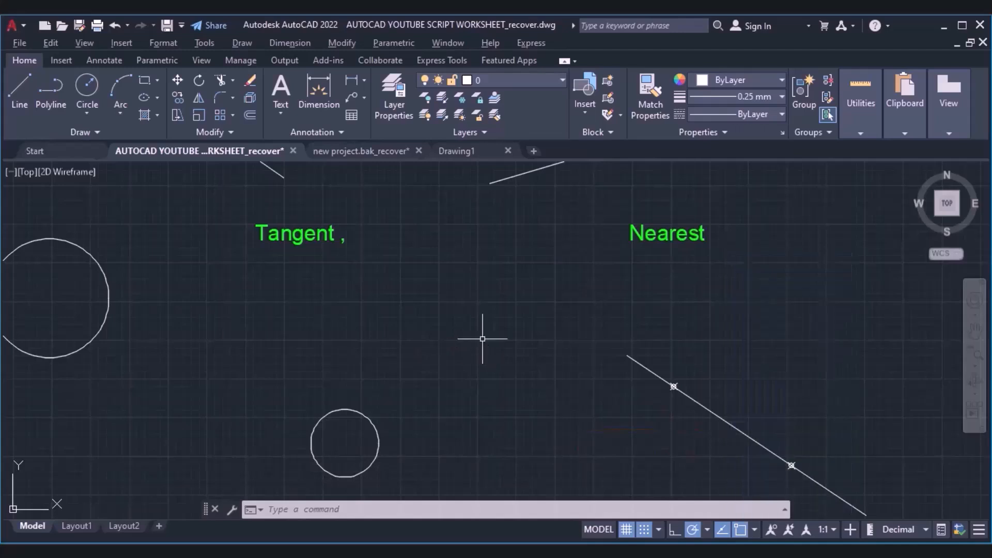
Step: Draw a line tangent to the upper sides of the large and small circles under the Tangent label
{"action": "left_click", "coordinate": [20, 98]}
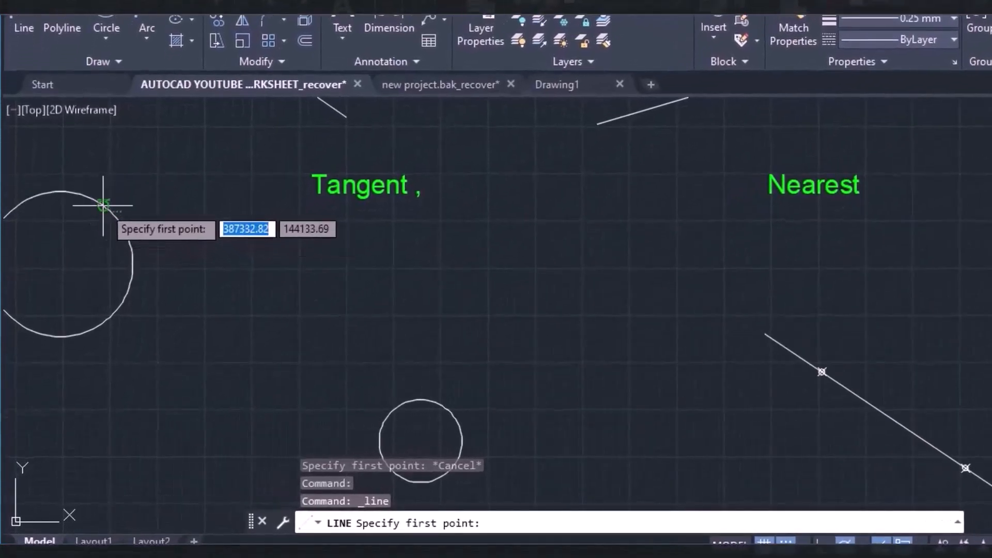
{"action": "left_click", "coordinate": [106, 204]}
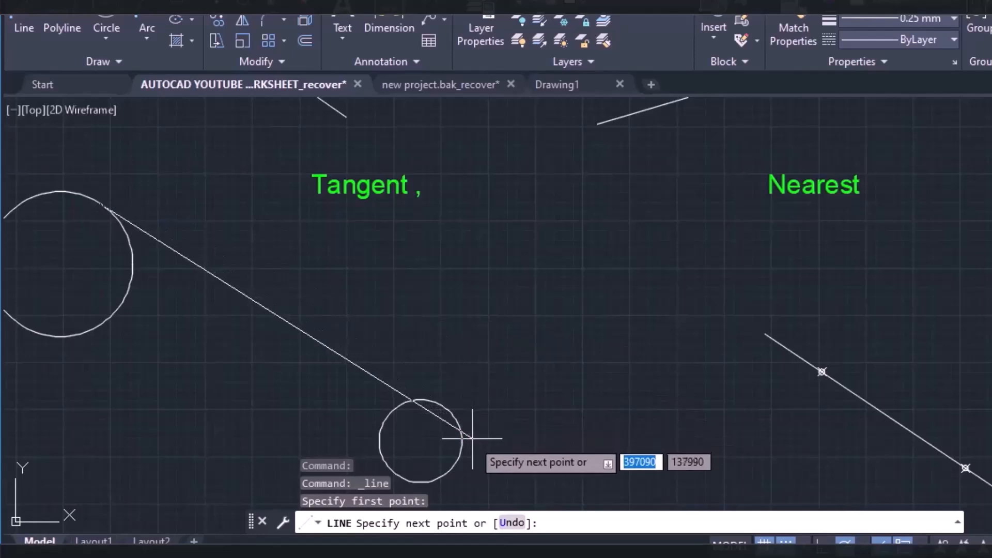
{"action": "left_click", "coordinate": [429, 399]}
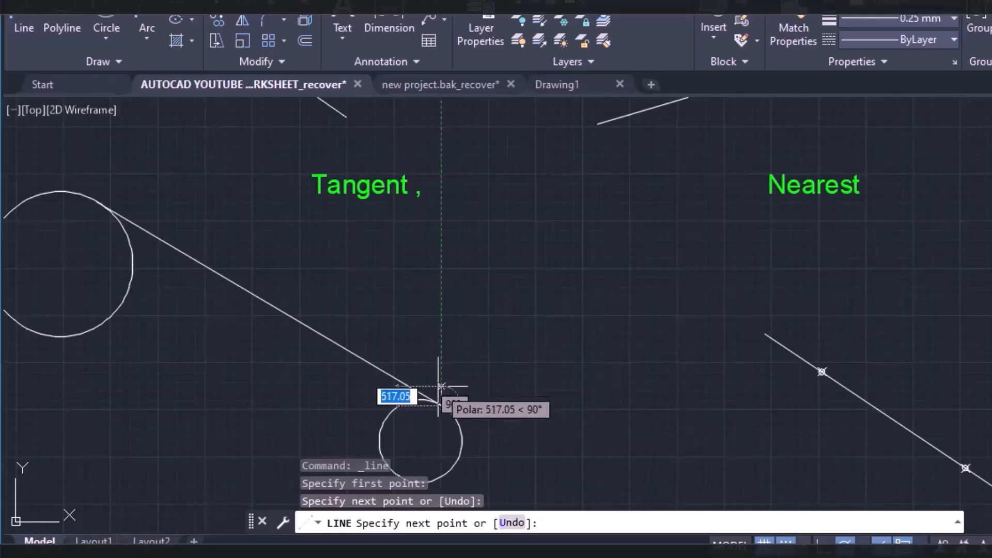
{"action": "key", "text": "Escape"}
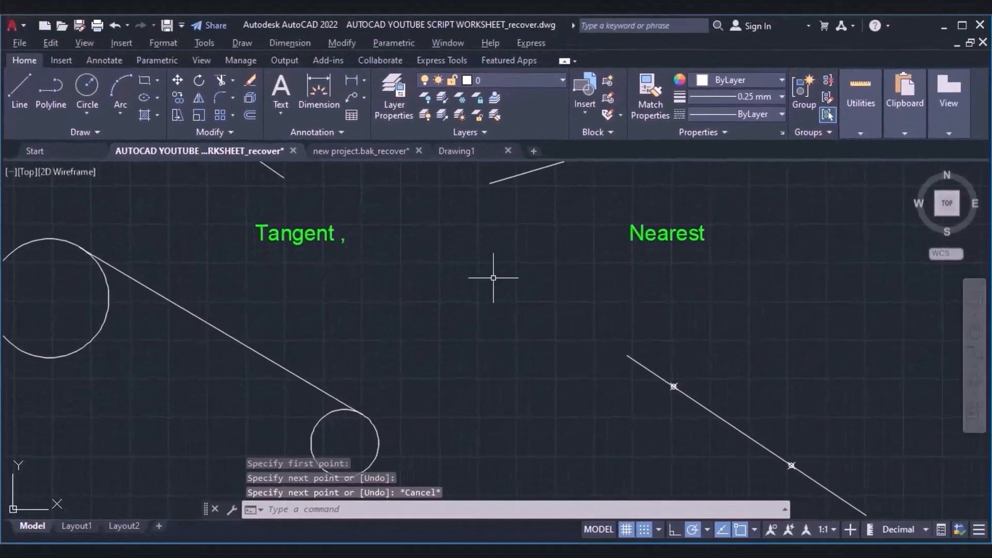
Step: Draw a second line tangent to the lower sides of the same large and small circles
{"action": "left_click", "coordinate": [973, 331]}
{"action": "left_click_drag", "start_coordinate": [709, 378], "coordinate": [965, 360]}
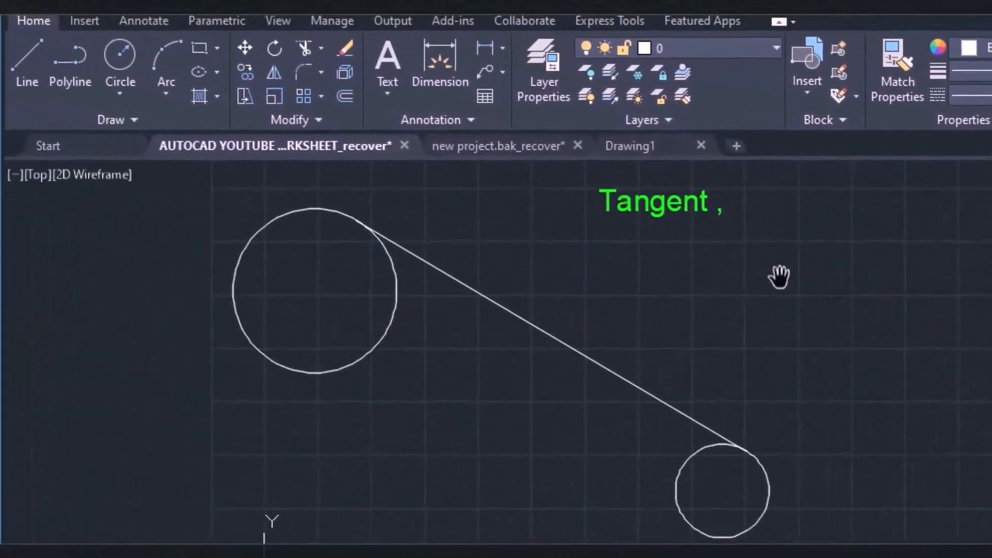
{"action": "left_click", "coordinate": [35, 94]}
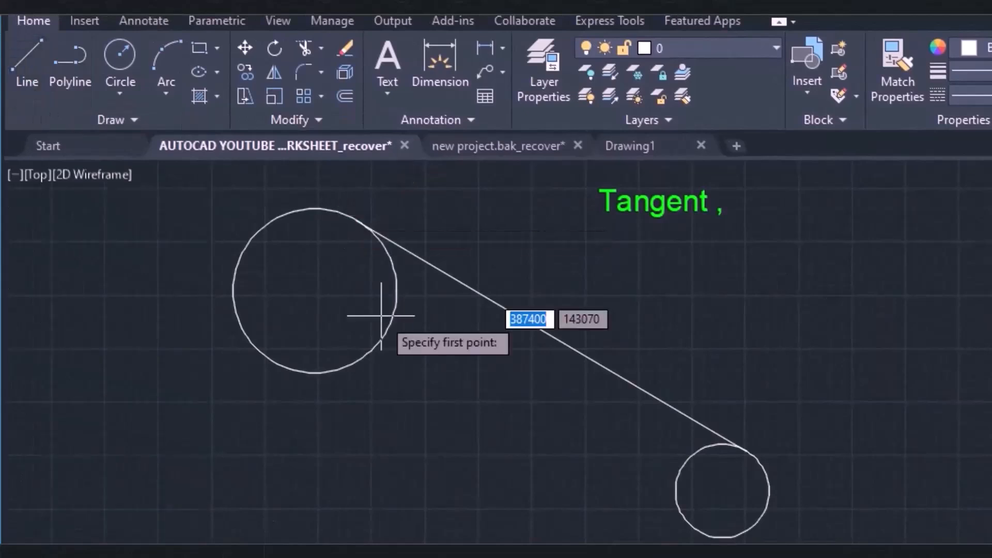
{"action": "left_click", "coordinate": [273, 362]}
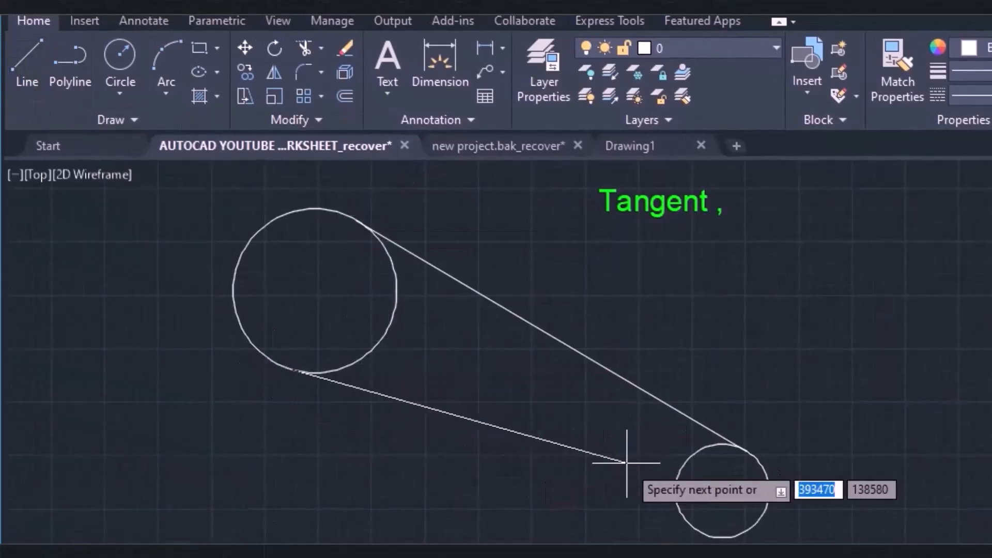
{"action": "left_click", "coordinate": [707, 532]}
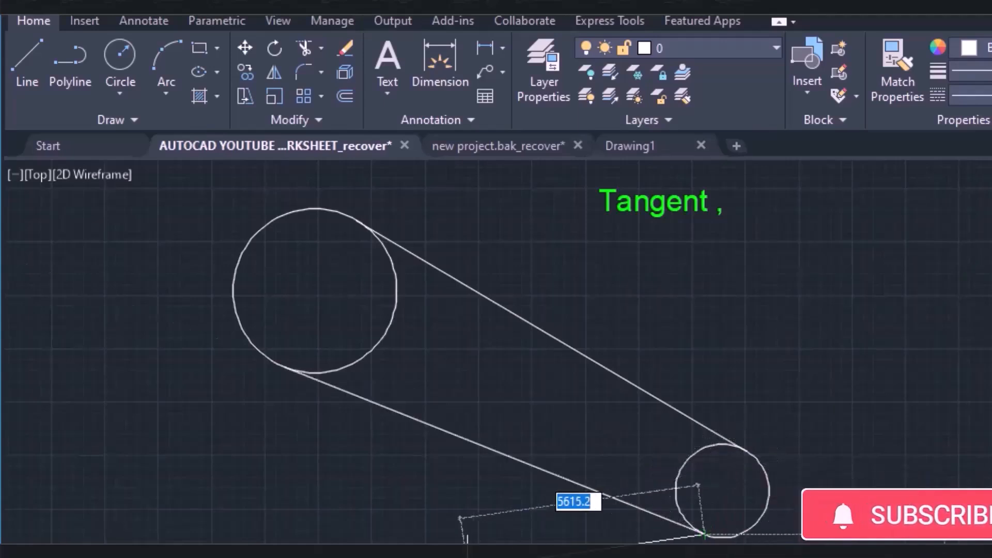
{"action": "key", "text": "Escape"}
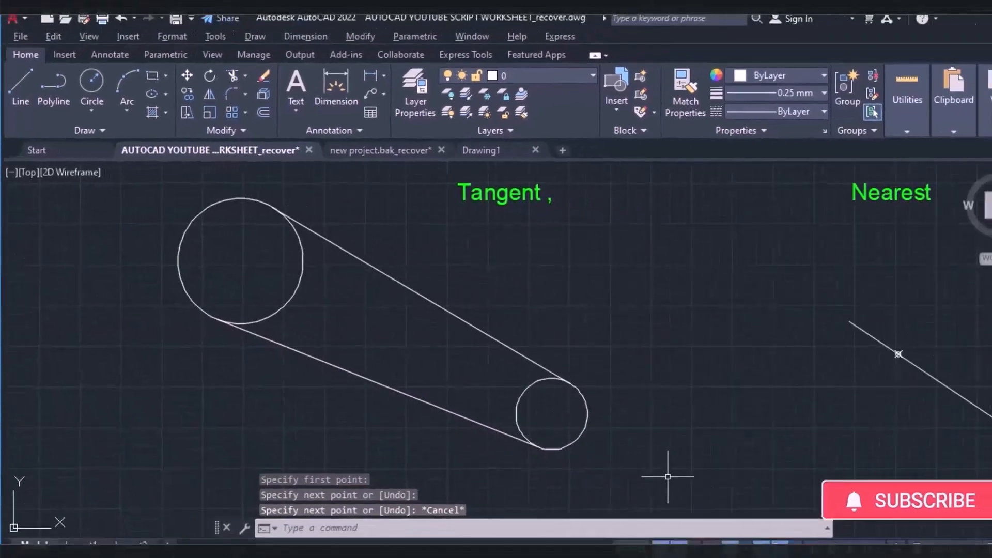
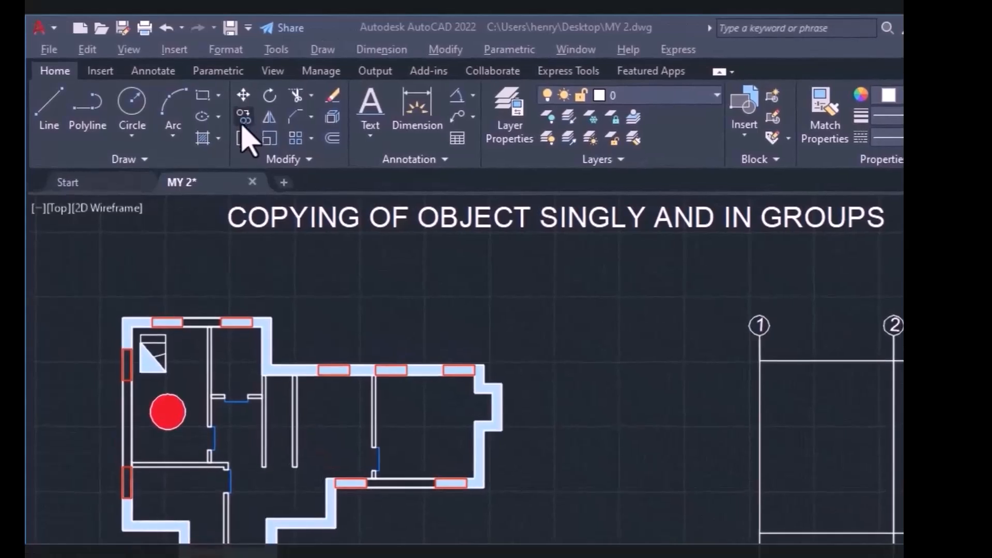
{"action": "left_click", "coordinate": [446, 50]}
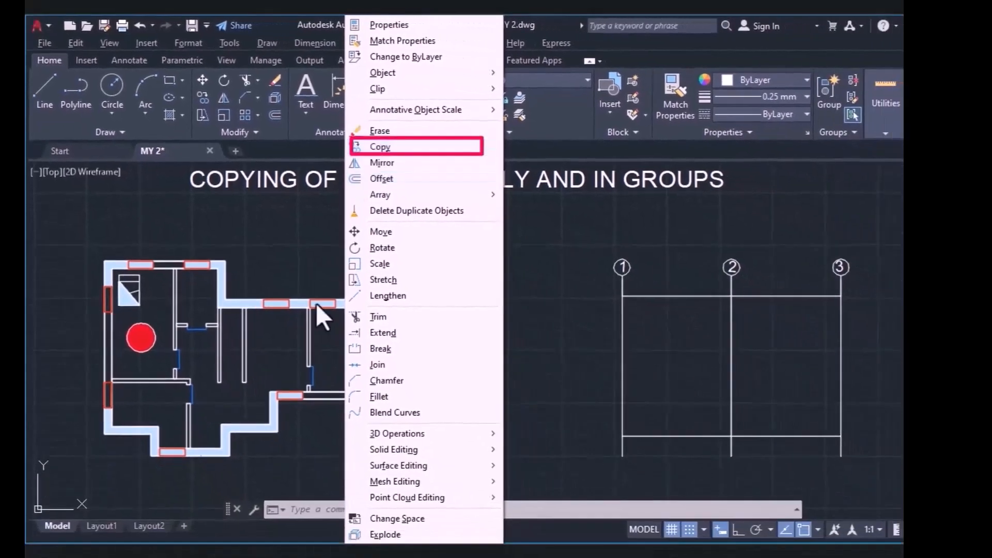
{"action": "left_click", "coordinate": [303, 512]}
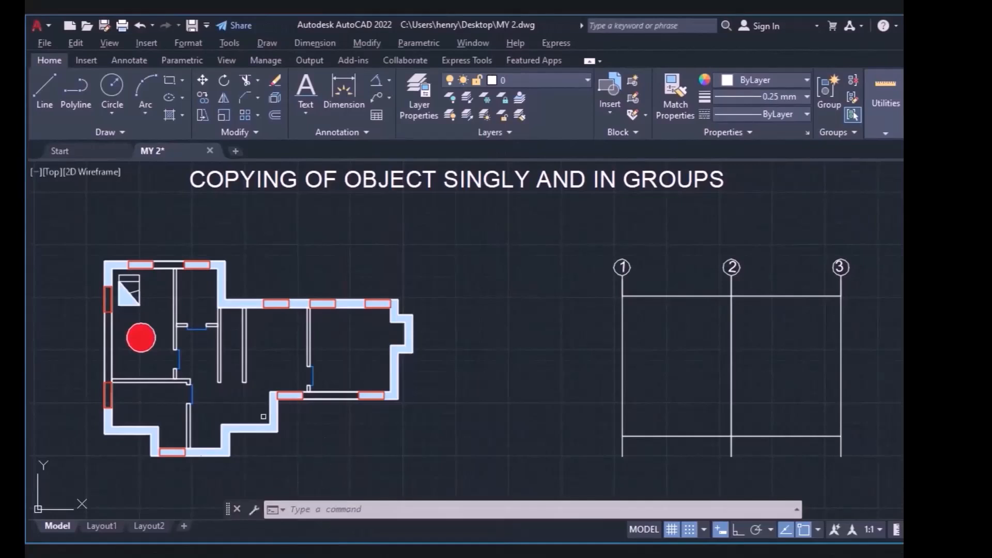
Step: Copy the grouped bed symbol by its upper-left corner into the upper-left corners of the plan's easternmost room and lower-left room
{"action": "left_click", "coordinate": [203, 95]}
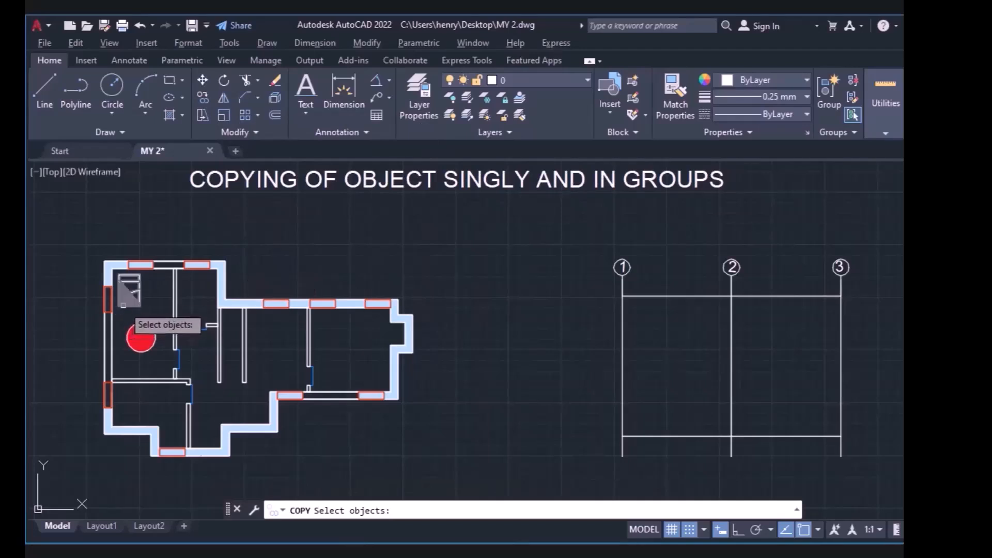
{"action": "left_click", "coordinate": [123, 306]}
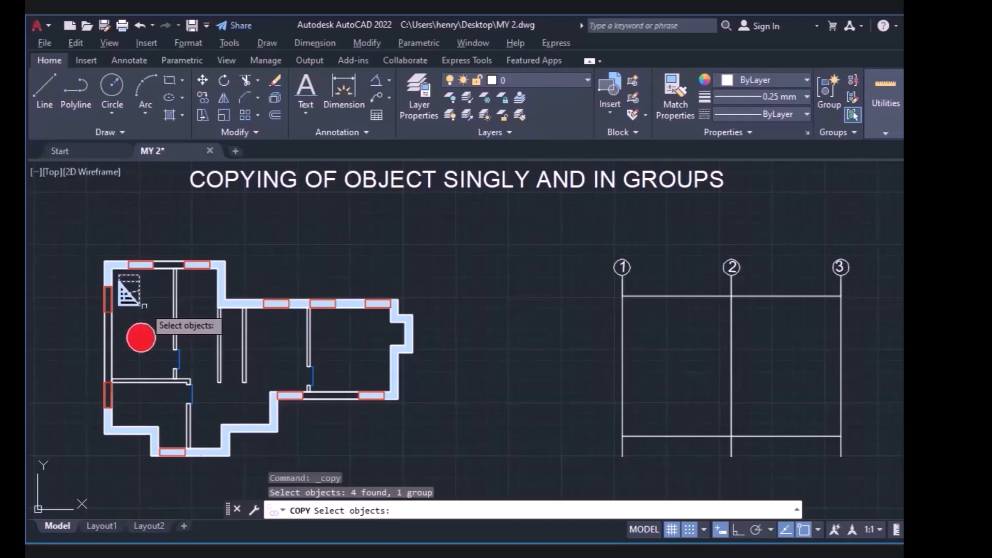
{"action": "key", "text": "Return"}
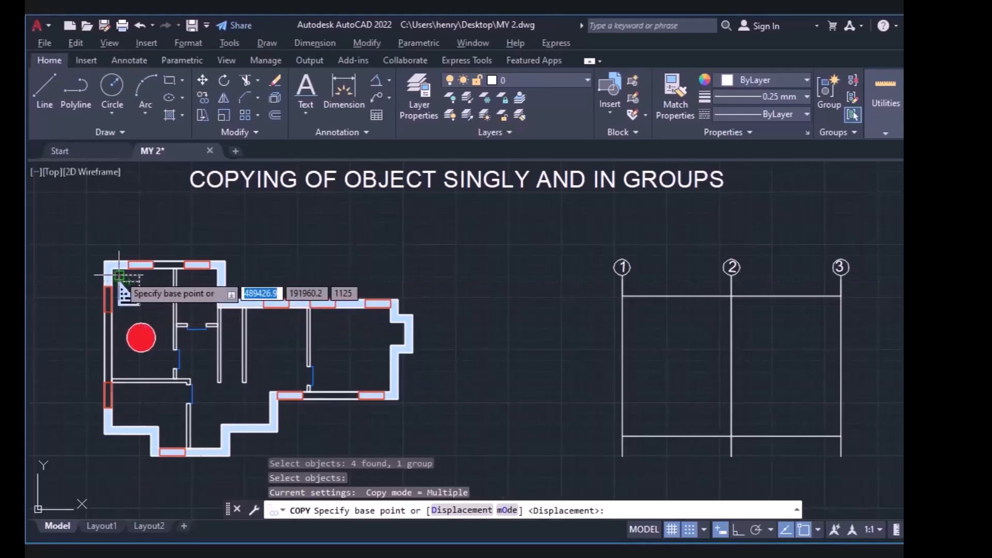
{"action": "left_click", "coordinate": [119, 274]}
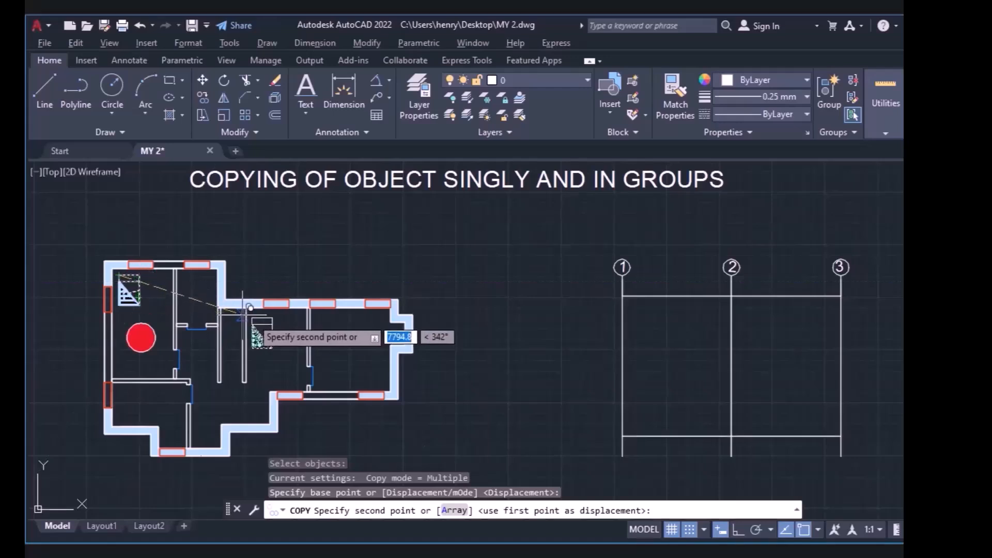
{"action": "left_click", "coordinate": [310, 305]}
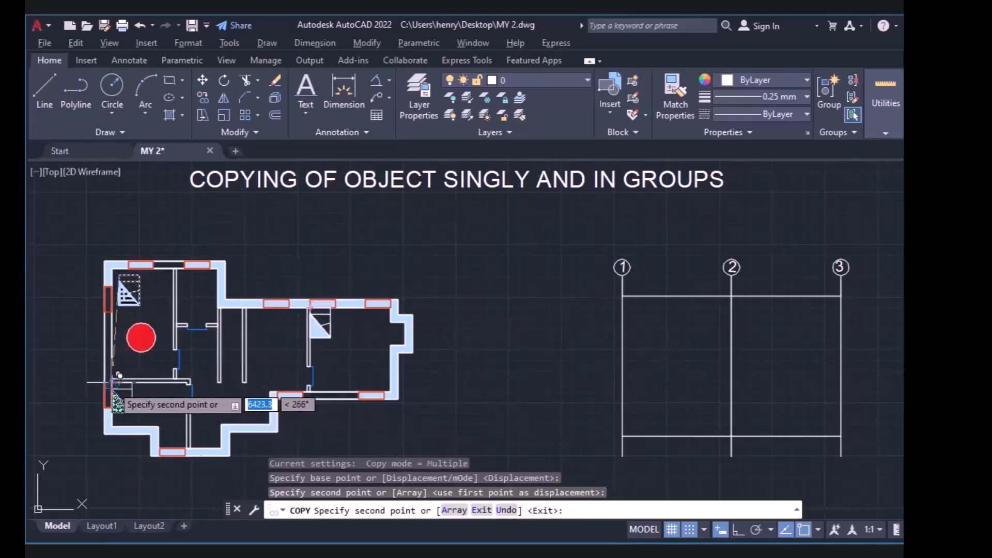
{"action": "left_click", "coordinate": [115, 384]}
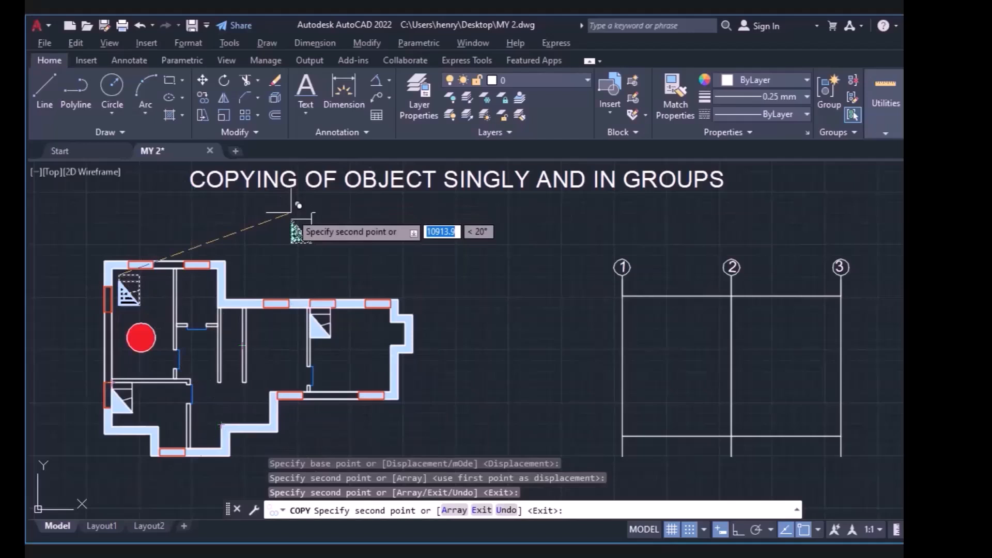
{"action": "key", "text": "Escape"}
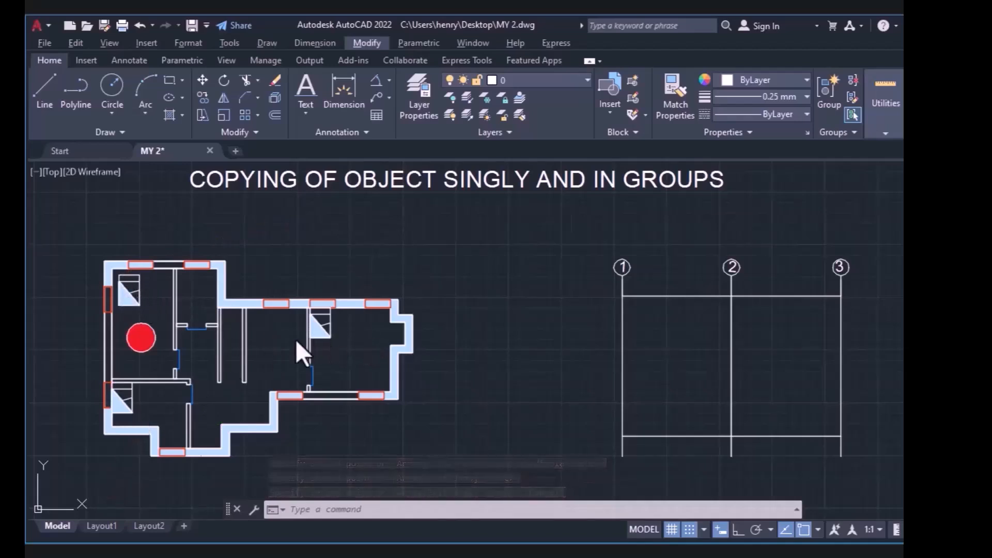
Step: Copy the red filled circle together with its outline, based at its centre, into the plan's easternmost room and lower-left room
{"action": "left_click", "coordinate": [140, 342]}
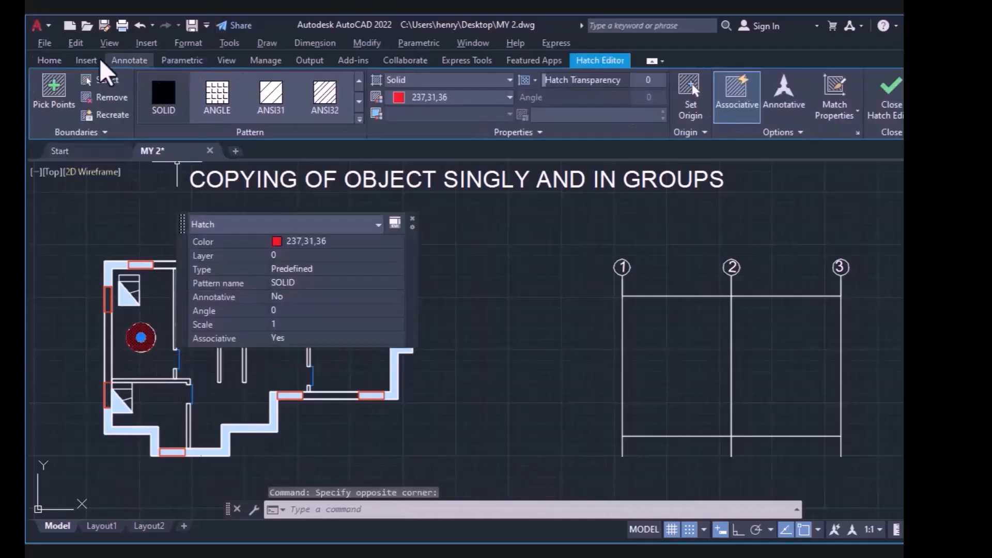
{"action": "key", "text": "Escape"}
{"action": "left_click", "coordinate": [158, 320]}
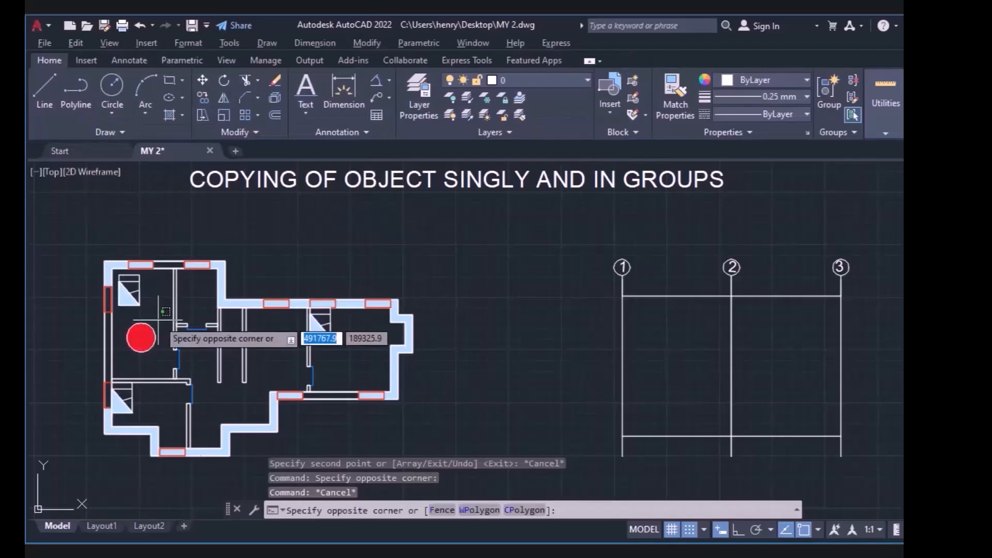
{"action": "left_click", "coordinate": [136, 363]}
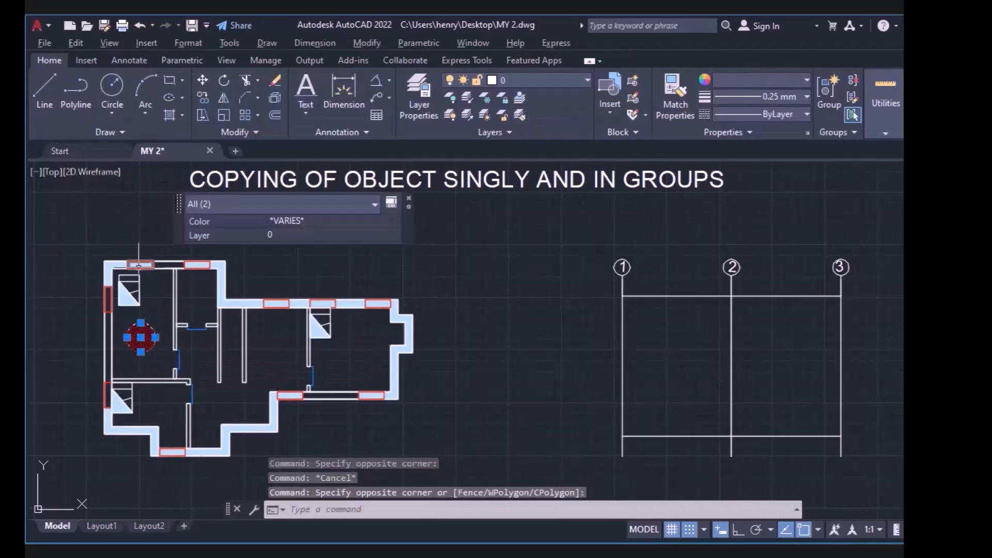
{"action": "left_click", "coordinate": [202, 97]}
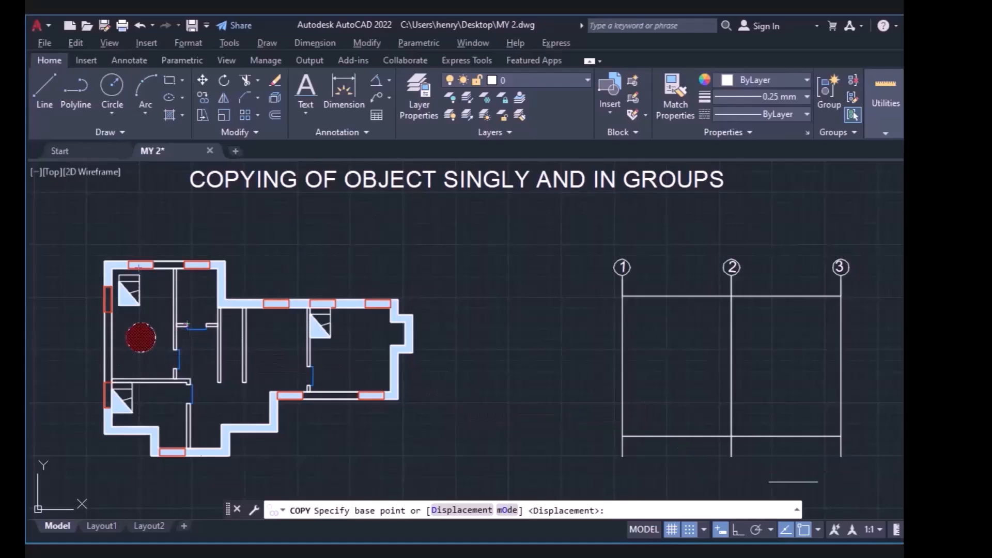
{"action": "left_click", "coordinate": [818, 530]}
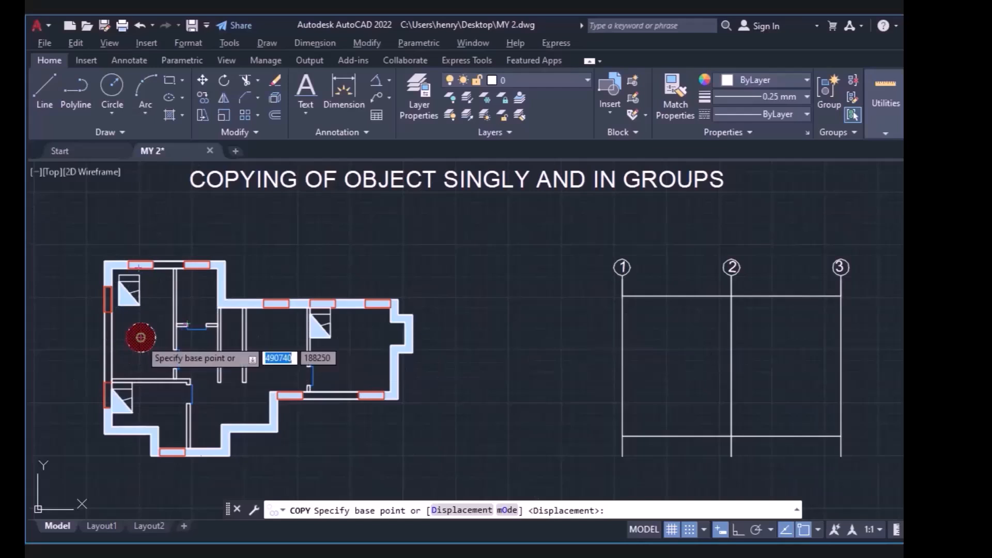
{"action": "left_click", "coordinate": [140, 337]}
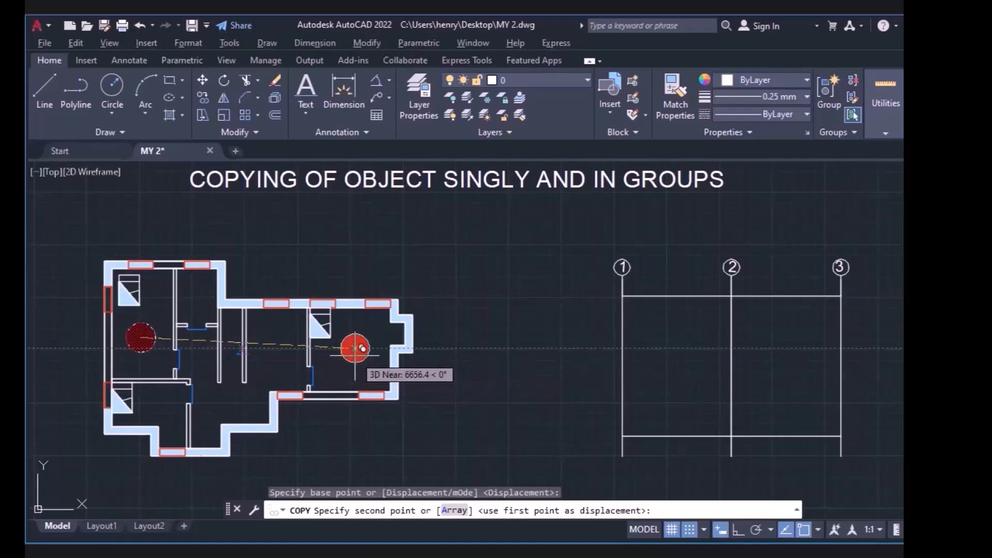
{"action": "left_click", "coordinate": [355, 349]}
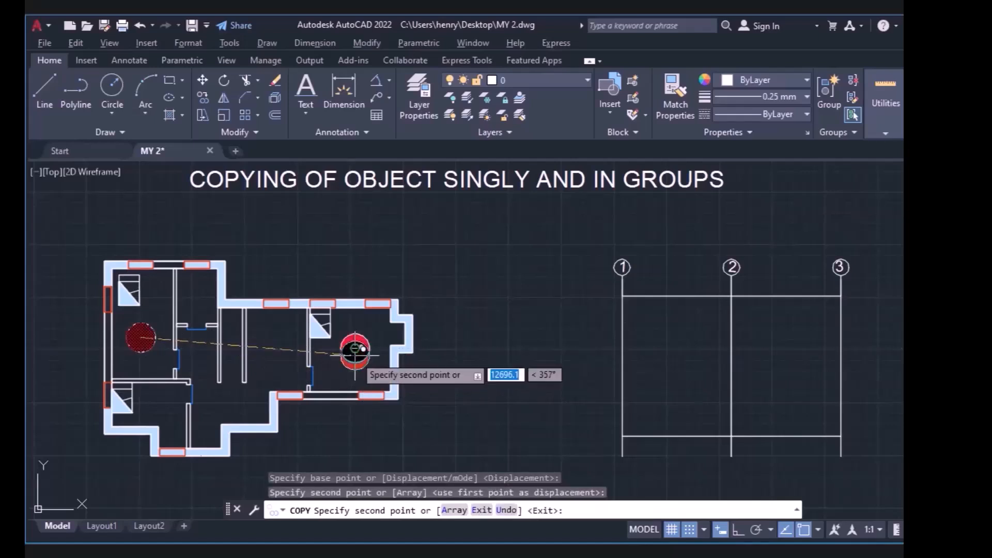
{"action": "left_click", "coordinate": [157, 406]}
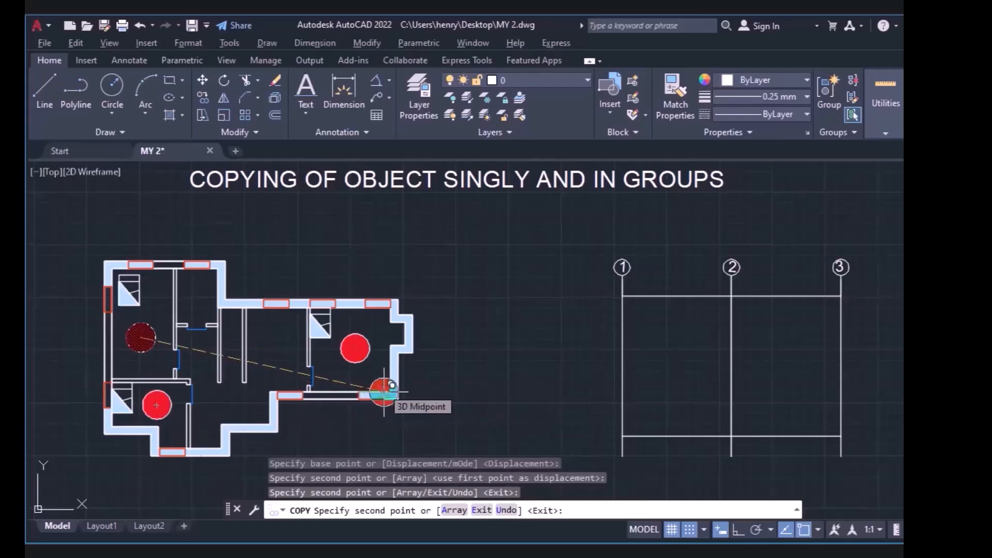
{"action": "key", "text": "Escape"}
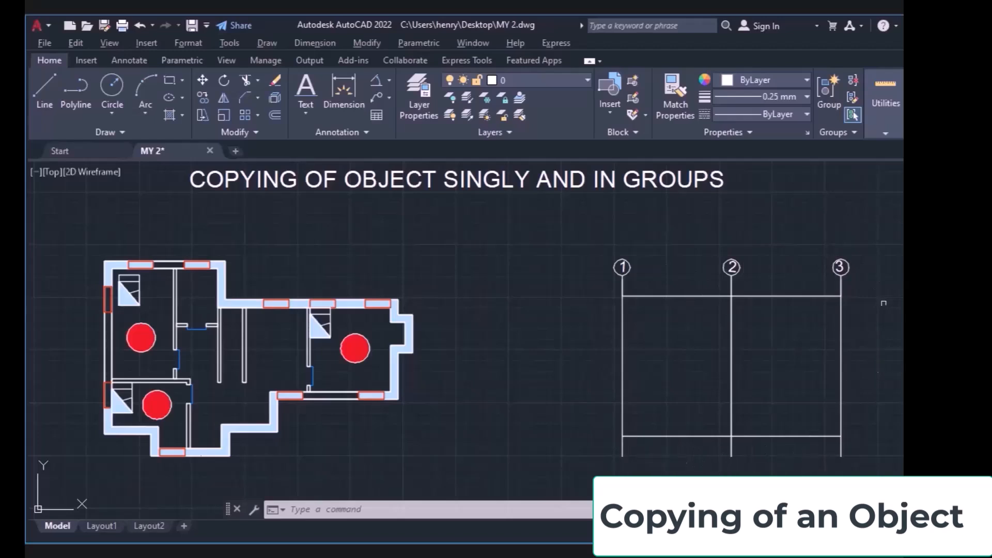
Step: Copy grid bubbles 1, 2 and 3 together, using quadrant snapping, from bubble 1's top quadrant to the lower end of grid line 1
{"action": "left_click", "coordinate": [869, 231]}
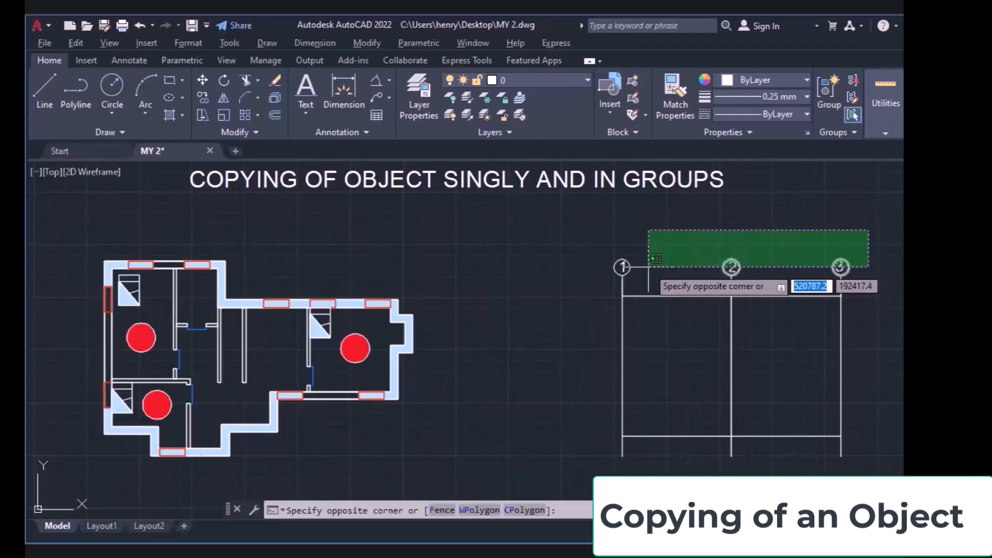
{"action": "left_click", "coordinate": [588, 271]}
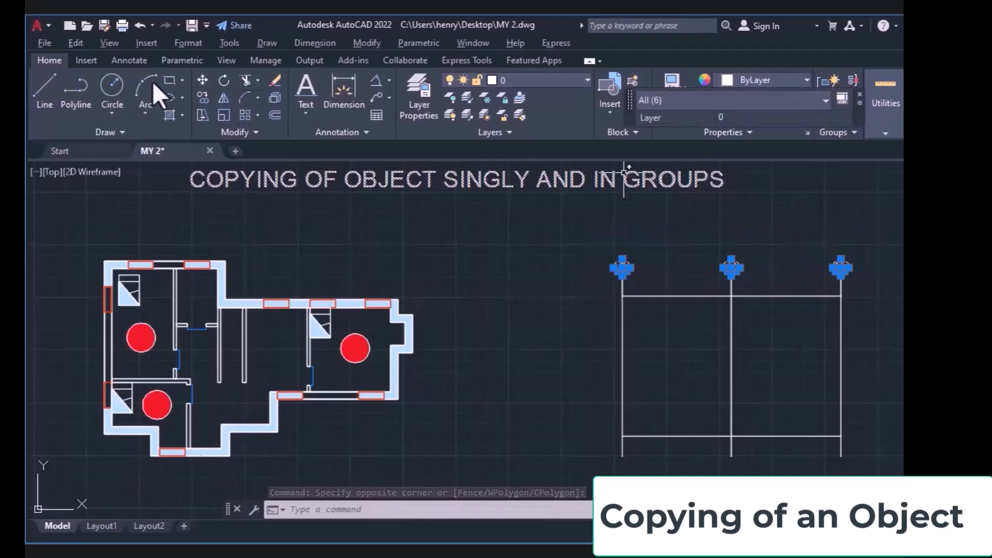
{"action": "left_click", "coordinate": [197, 96]}
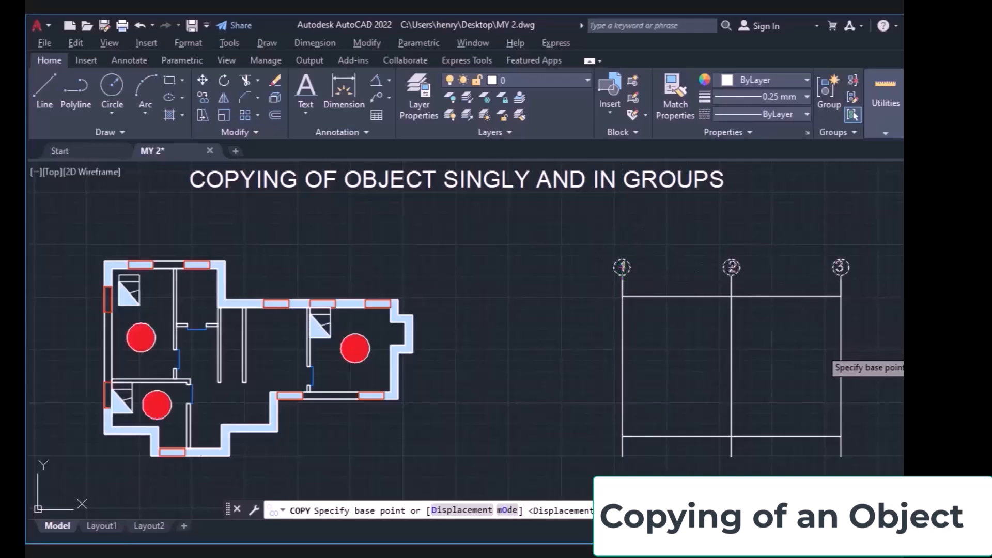
{"action": "left_click", "coordinate": [903, 382]}
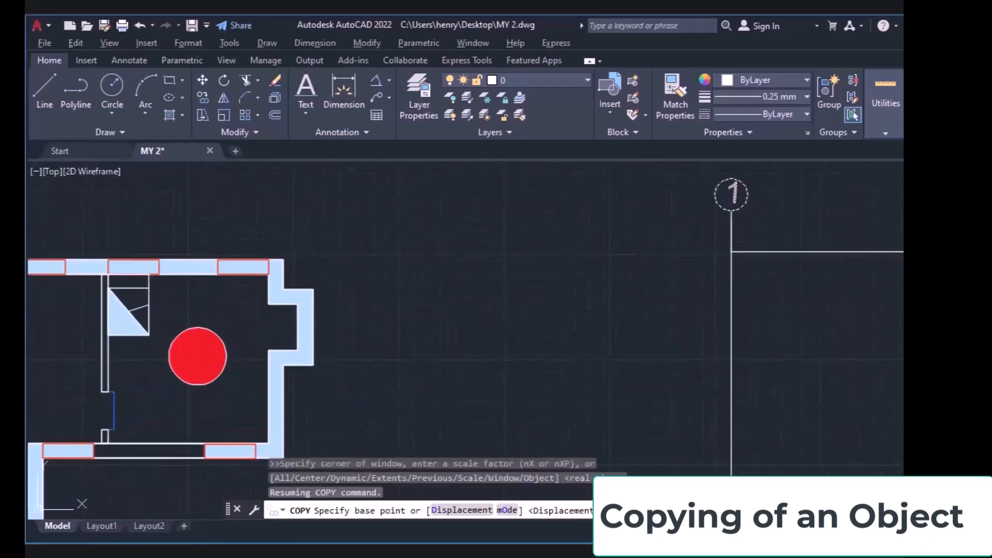
{"action": "left_click", "coordinate": [904, 361]}
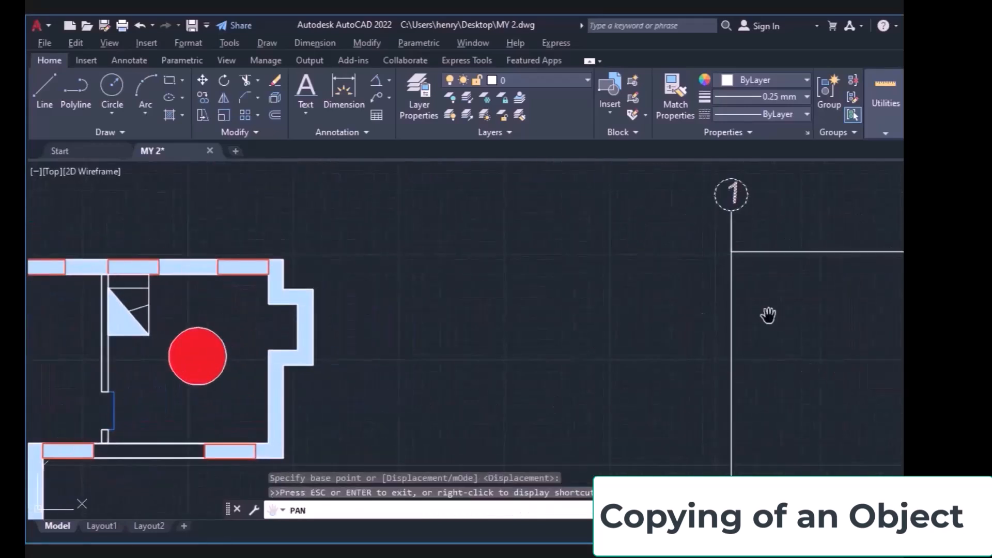
{"action": "mouse_move", "coordinate": [859, 328]}
{"action": "left_mouse_down"}
{"action": "mouse_move", "coordinate": [623, 358]}
{"action": "mouse_move", "coordinate": [444, 396]}
{"action": "left_mouse_up"}
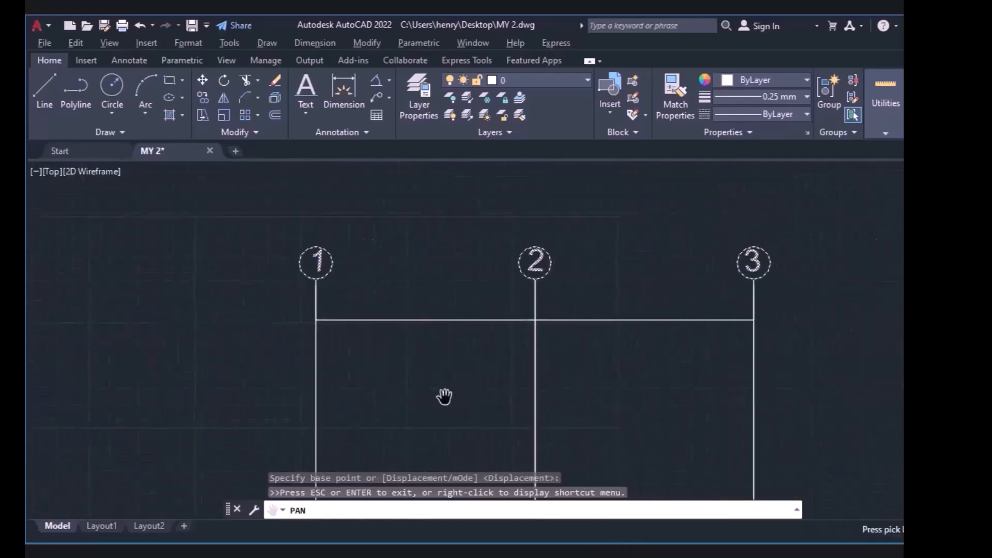
{"action": "key", "text": "Escape"}
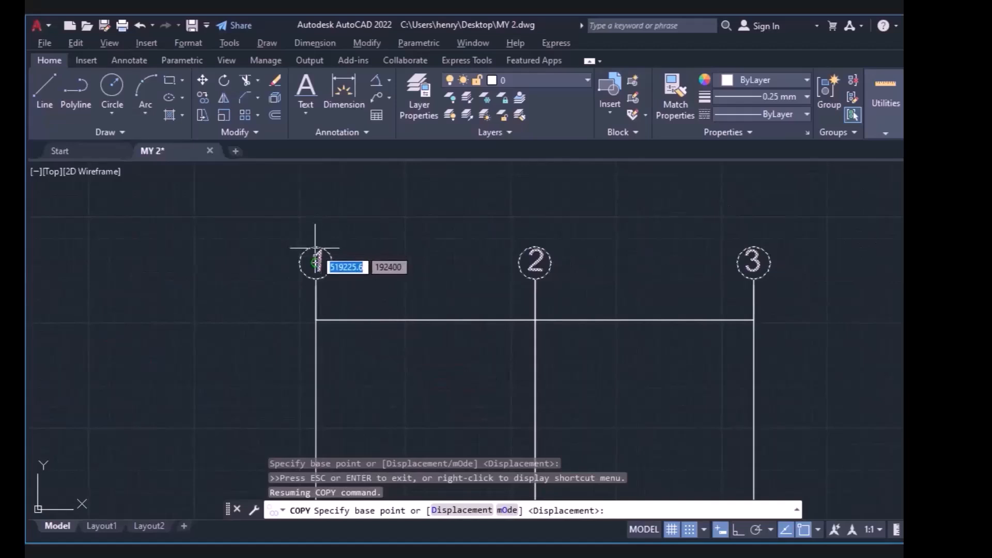
{"action": "left_click", "coordinate": [817, 529]}
{"action": "left_click", "coordinate": [840, 352]}
{"action": "left_click", "coordinate": [628, 235]}
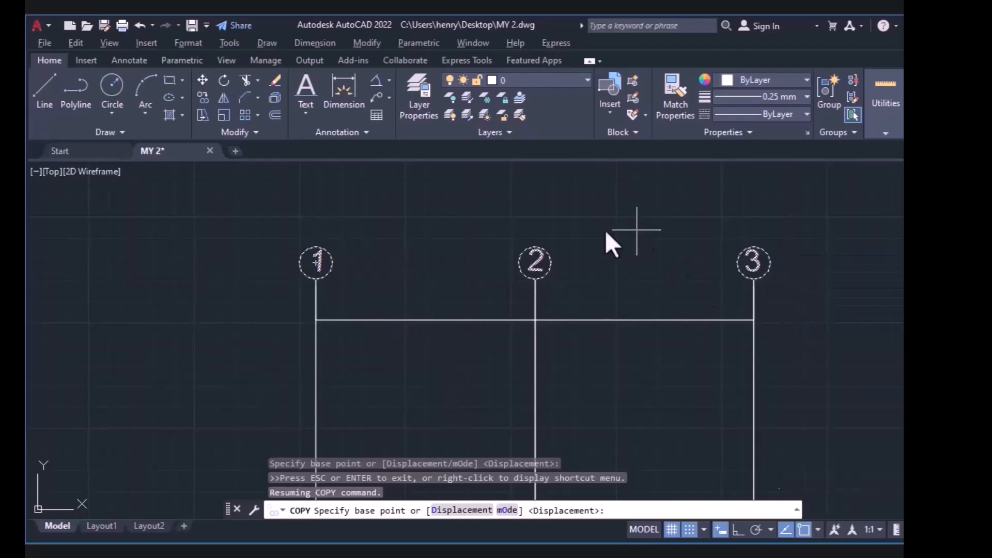
{"action": "left_click", "coordinate": [316, 247]}
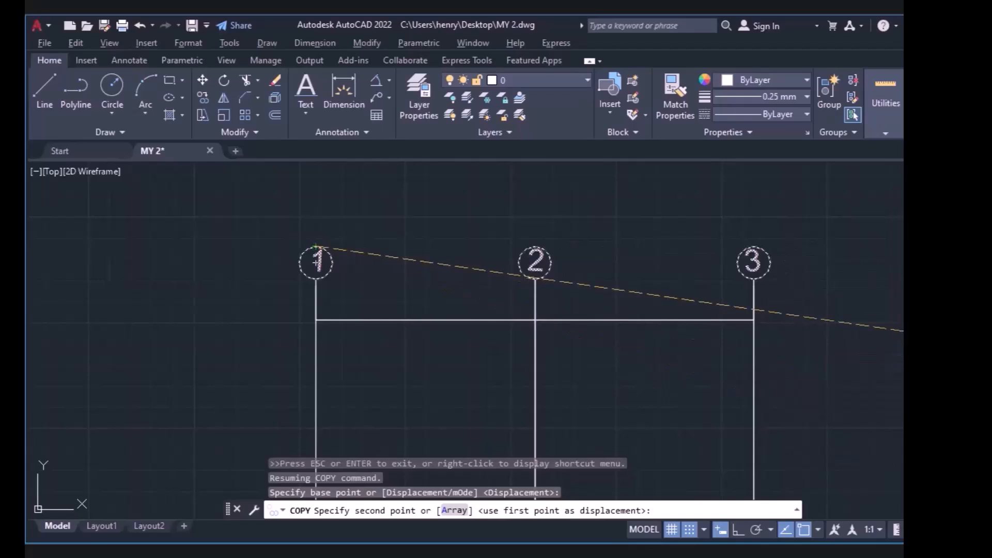
{"action": "scroll", "coordinate": [512, 339], "scroll_direction": "down", "scroll_amount": 2}
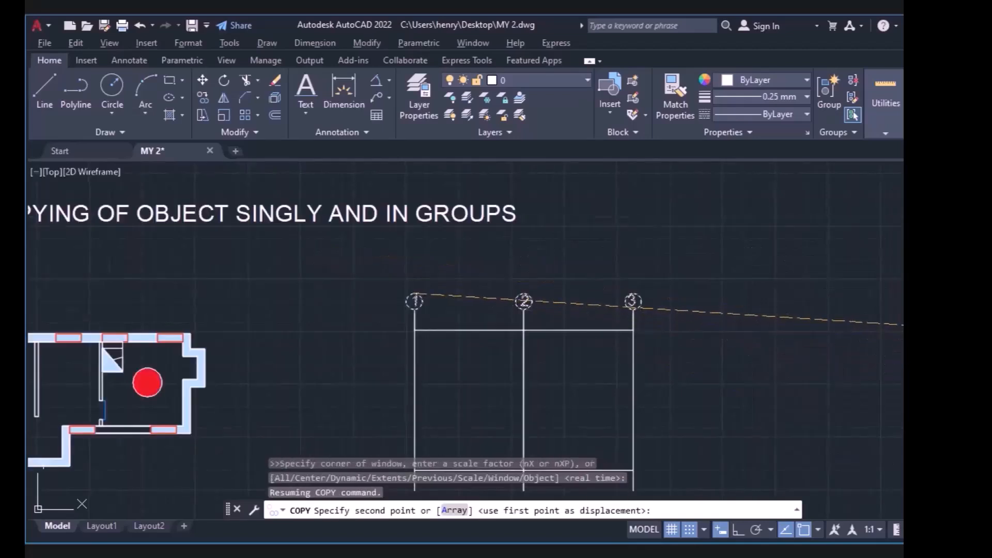
{"action": "middle_click_drag", "start_coordinate": [734, 469], "coordinate": [736, 359]}
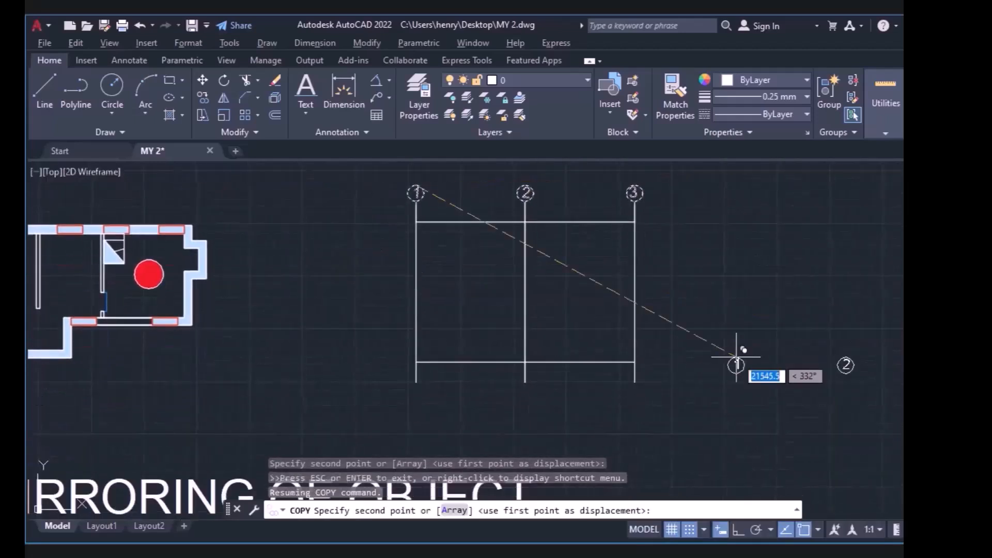
{"action": "left_click", "coordinate": [416, 383]}
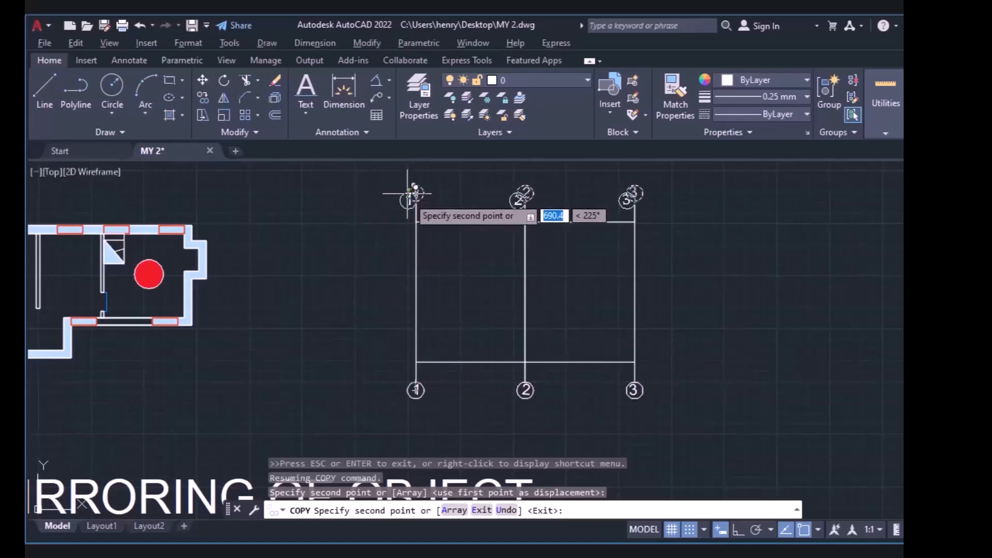
{"action": "key", "text": "Escape"}
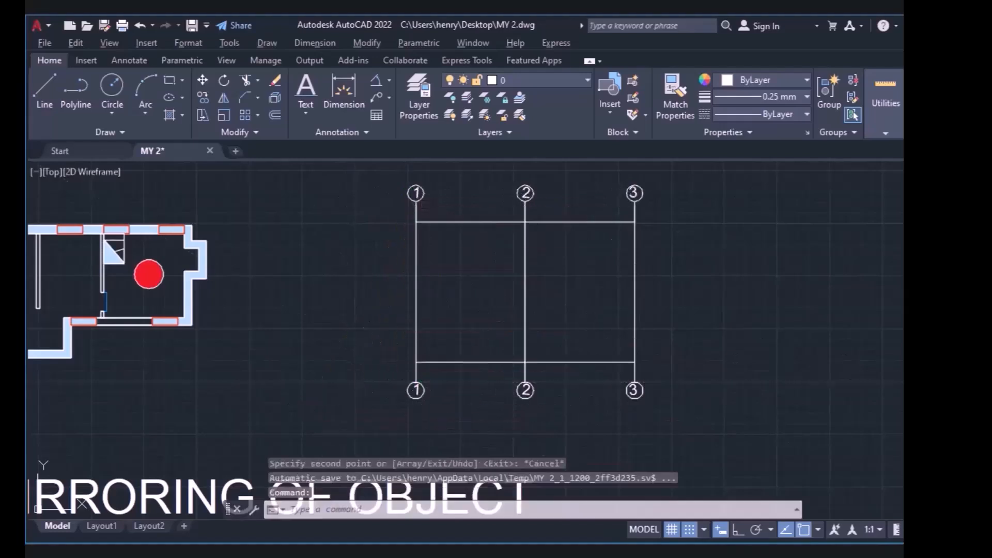
Step: Mirror the half-heart curve in the Mirroring of Object section across the line through its two open endpoints, keeping the source object
{"action": "left_click", "coordinate": [902, 364]}
{"action": "left_click_drag", "start_coordinate": [651, 487], "coordinate": [836, 306]}
{"action": "left_click_drag", "start_coordinate": [683, 434], "coordinate": [683, 367]}
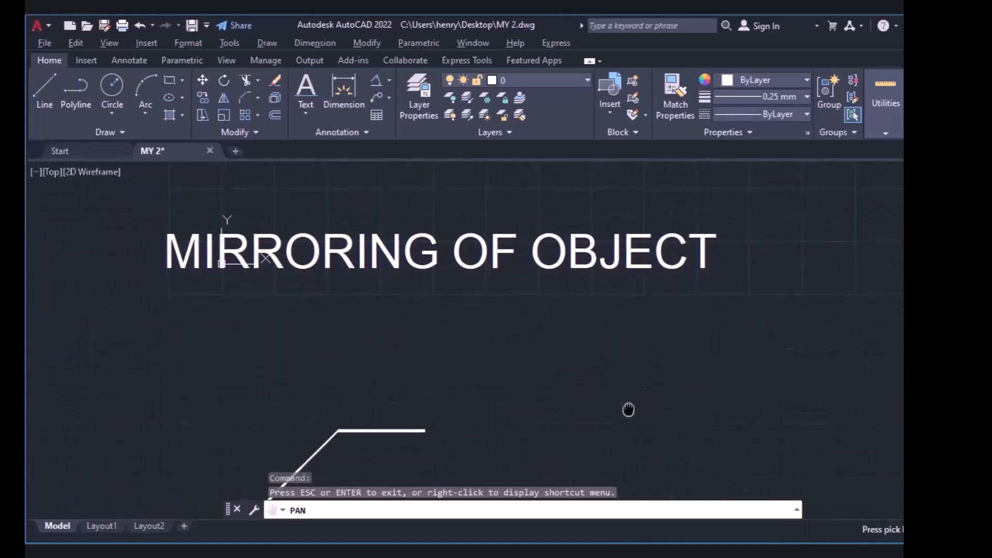
{"action": "left_click_drag", "start_coordinate": [628, 410], "coordinate": [580, 336]}
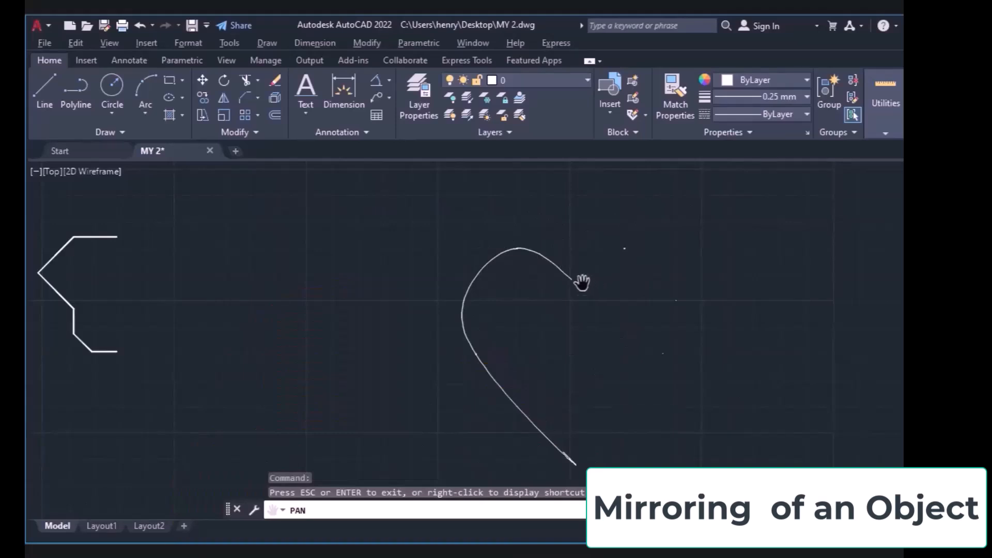
{"action": "key", "text": "Escape"}
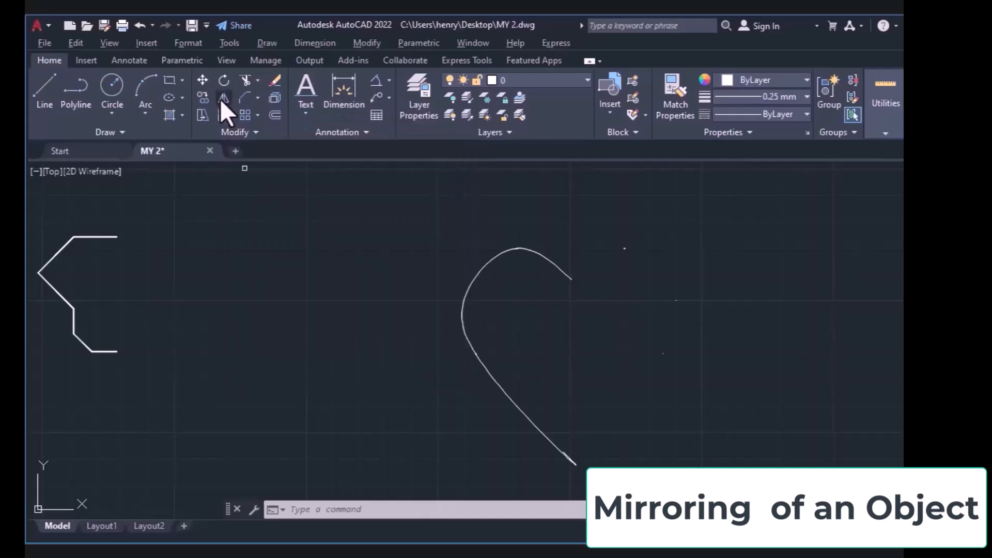
{"action": "left_click", "coordinate": [223, 97]}
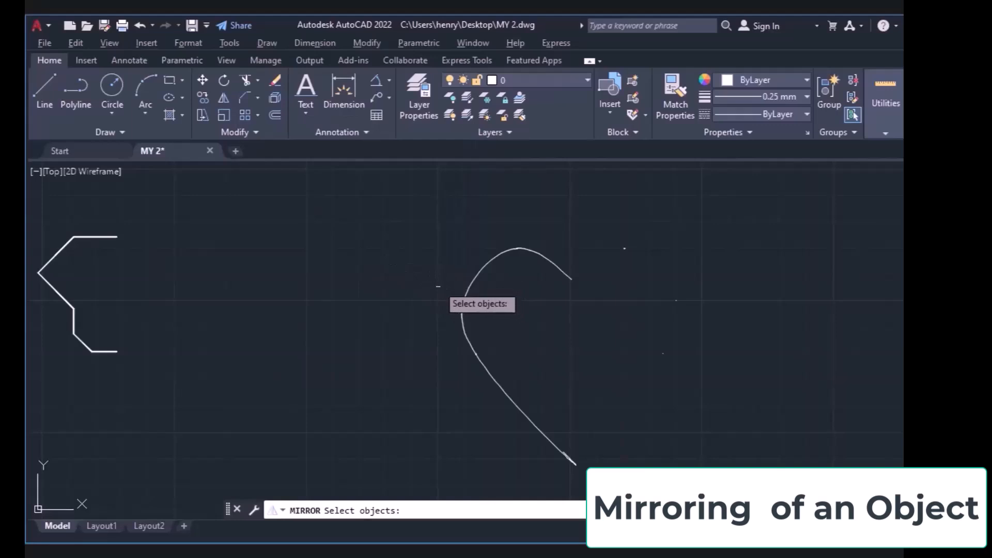
{"action": "left_click", "coordinate": [464, 294]}
{"action": "key", "text": "Return"}
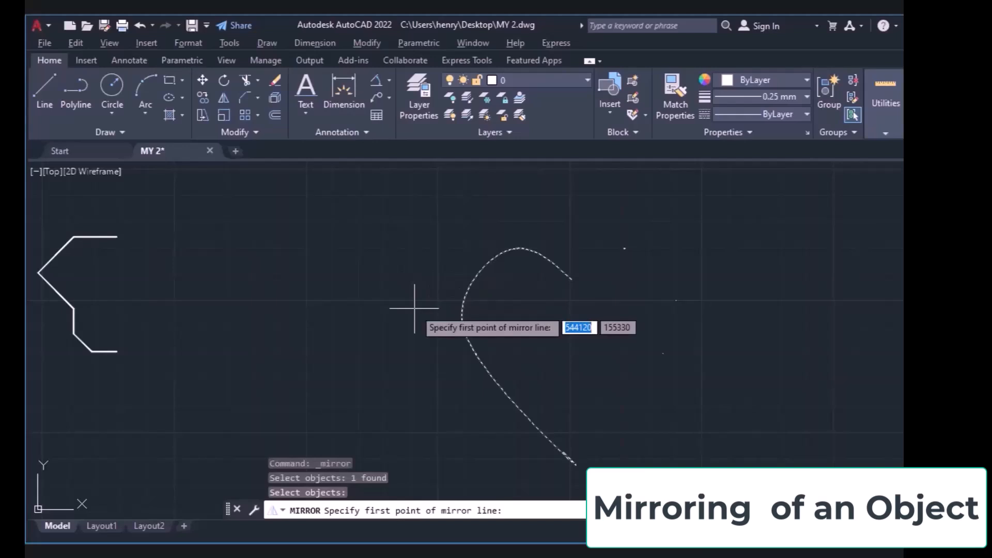
{"action": "left_click", "coordinate": [572, 278]}
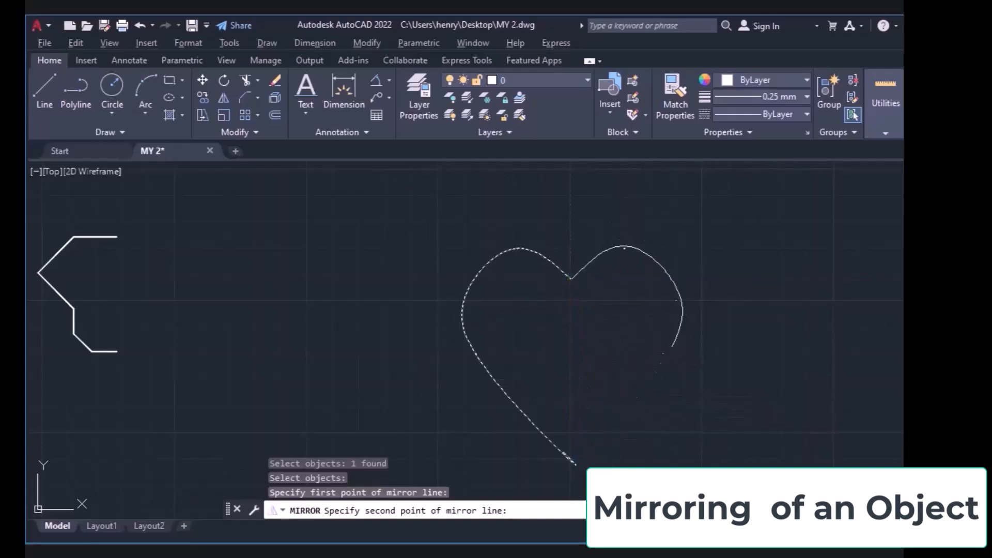
{"action": "left_click", "coordinate": [575, 463]}
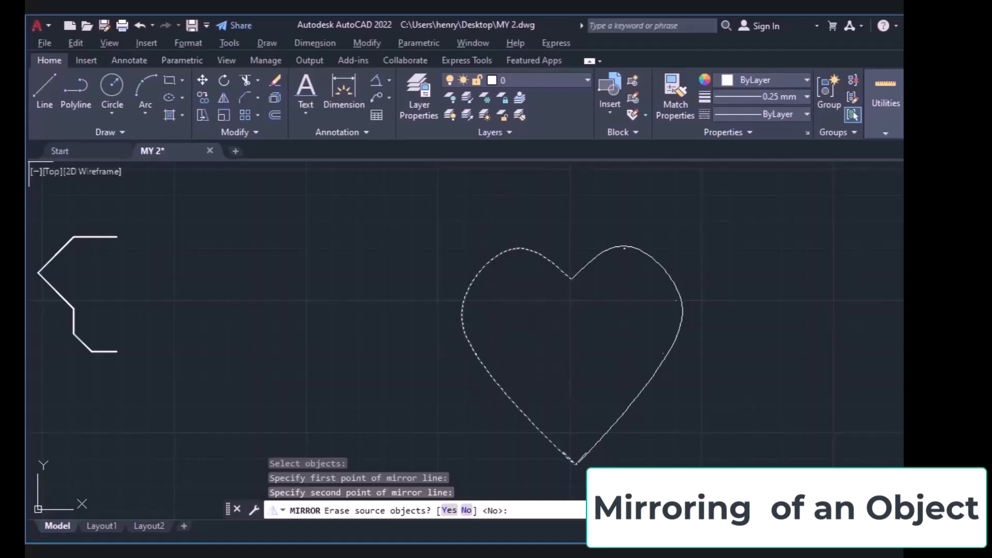
{"action": "type", "text": "N"}
{"action": "key", "text": "Return"}
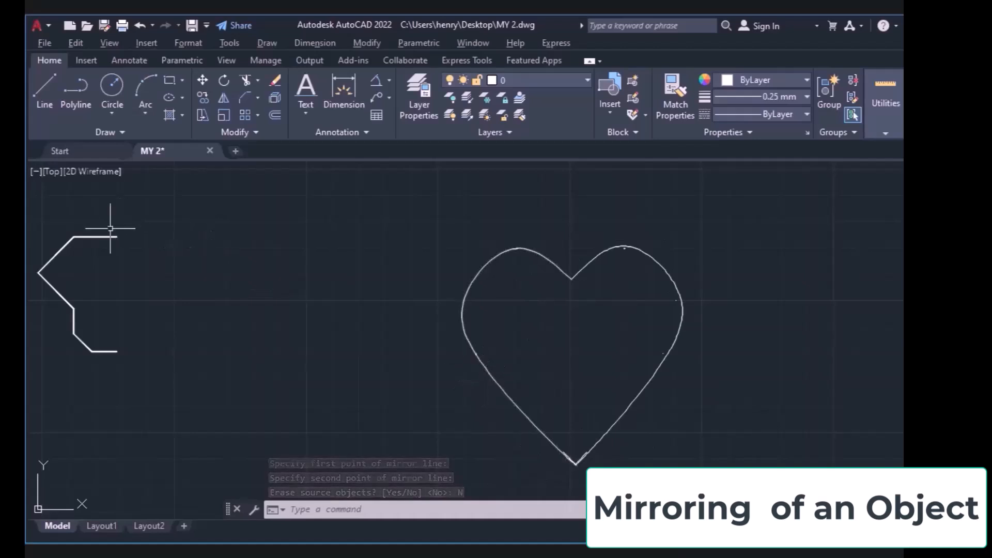
Step: Mirror both polylines of the angular half shape across the line through their open lower and upper endpoints, erasing the source objects
{"action": "left_click", "coordinate": [106, 237]}
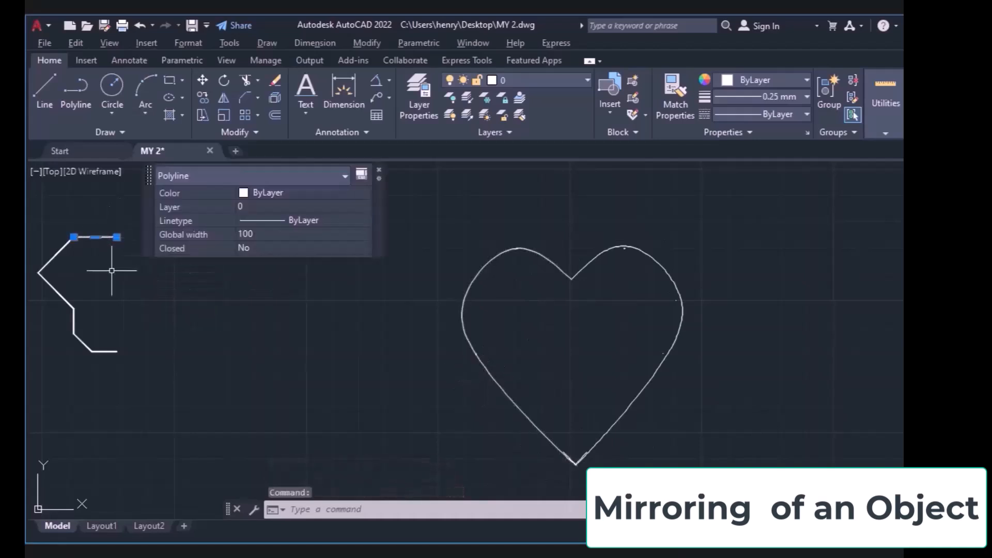
{"action": "key", "text": "Escape"}
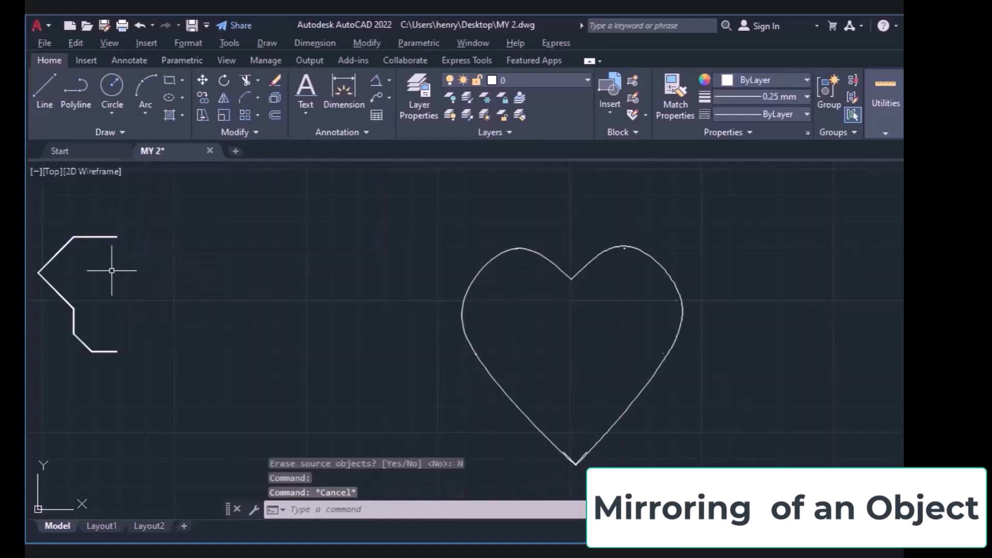
{"action": "left_click", "coordinate": [224, 102]}
{"action": "left_click", "coordinate": [134, 231]}
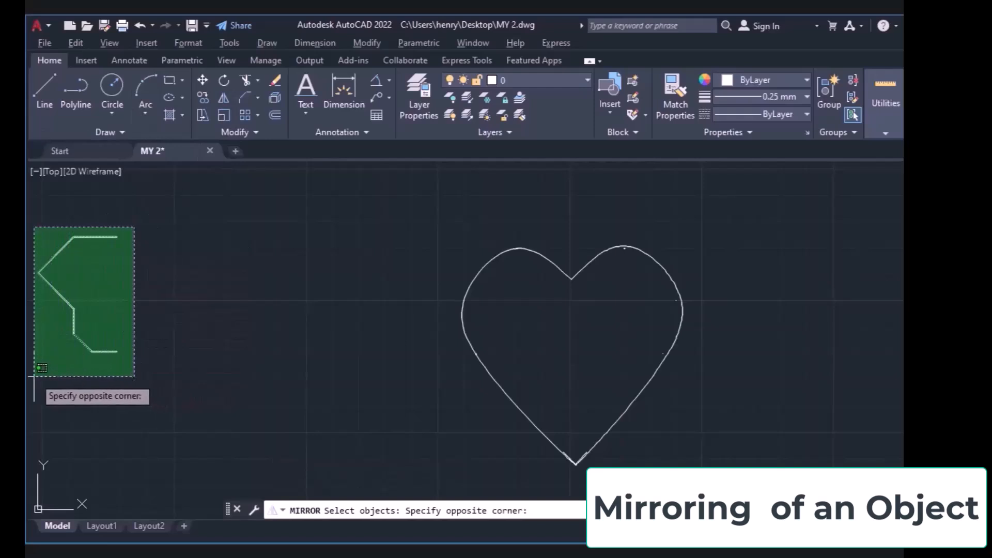
{"action": "left_click", "coordinate": [34, 377]}
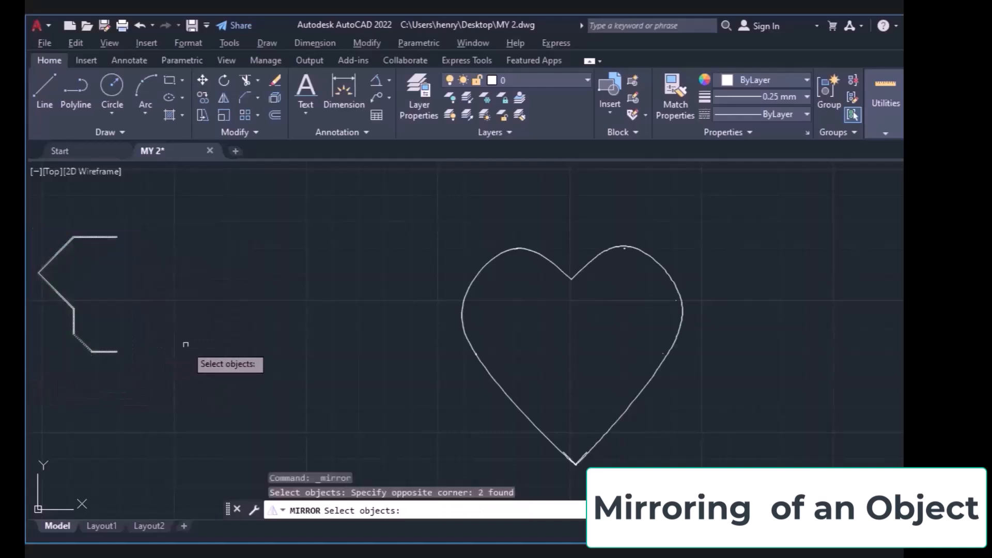
{"action": "key", "text": "Return"}
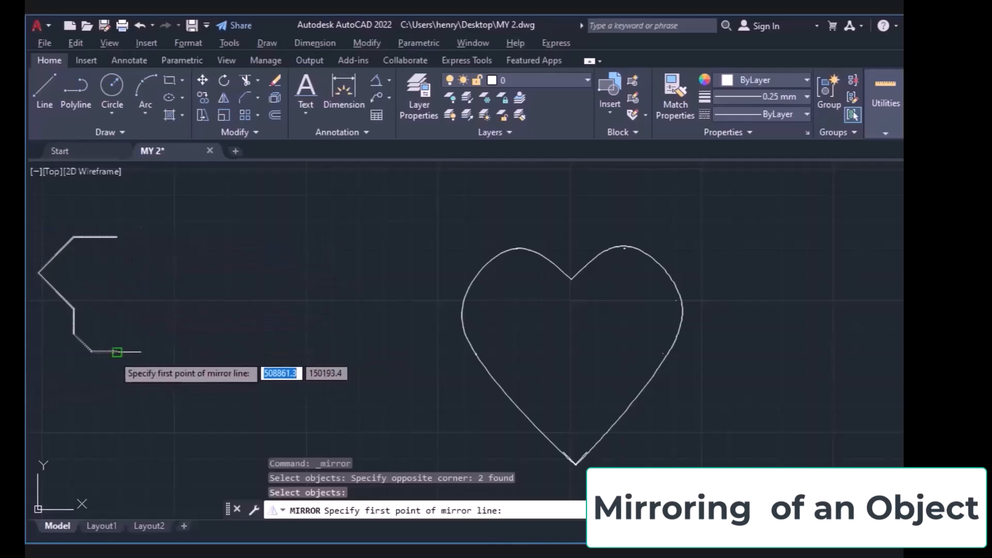
{"action": "left_click", "coordinate": [116, 352]}
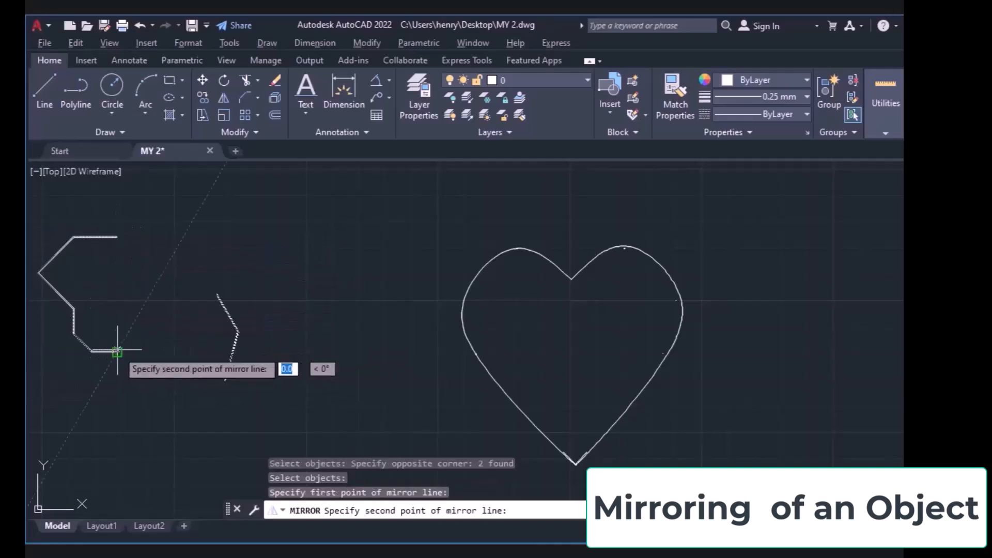
{"action": "left_click", "coordinate": [117, 236]}
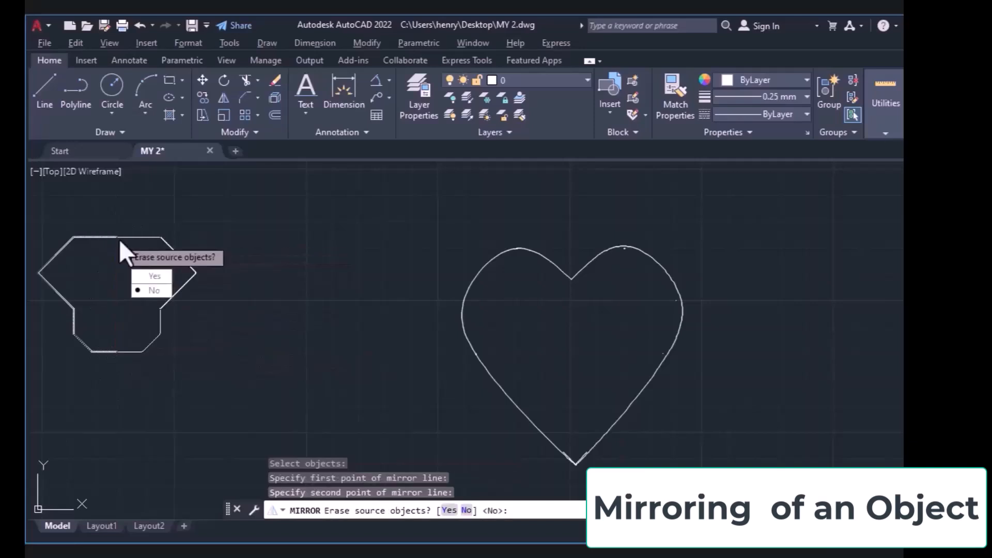
{"action": "left_click", "coordinate": [150, 276]}
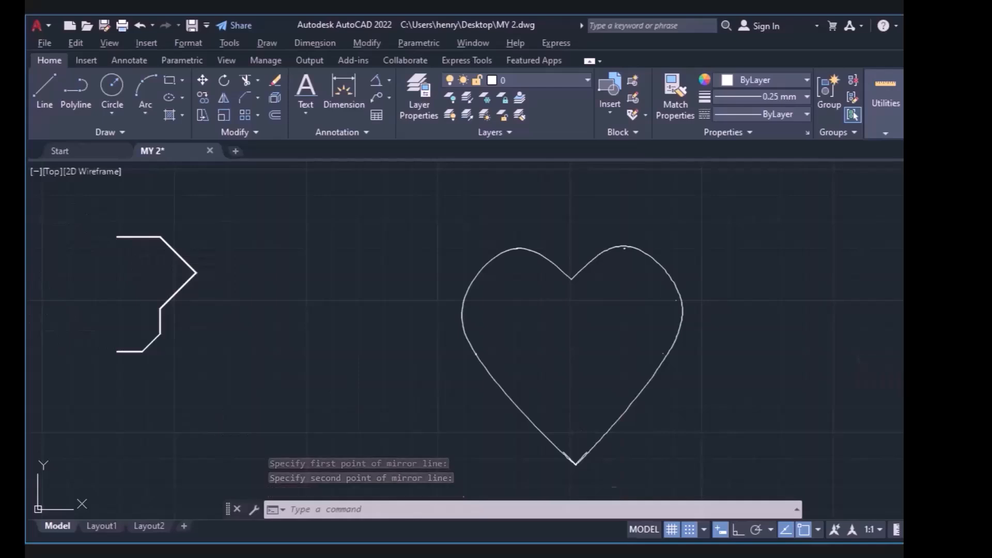
Step: Bring the two R600 shapes in the How to Fillet an Object section into close view
{"action": "left_click", "coordinate": [901, 361]}
{"action": "left_click_drag", "start_coordinate": [778, 395], "coordinate": [786, 158]}
{"action": "mouse_move", "coordinate": [350, 410]}
{"action": "left_mouse_down"}
{"action": "mouse_move", "coordinate": [485, 412]}
{"action": "mouse_move", "coordinate": [580, 392]}
{"action": "left_mouse_up"}
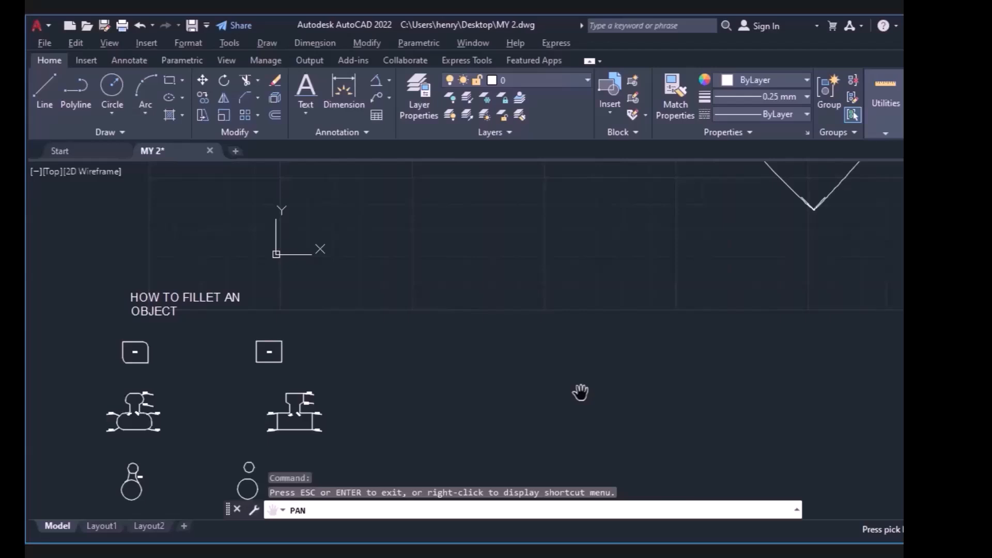
{"action": "scroll", "coordinate": [119, 352], "scroll_direction": "up", "scroll_amount": 5}
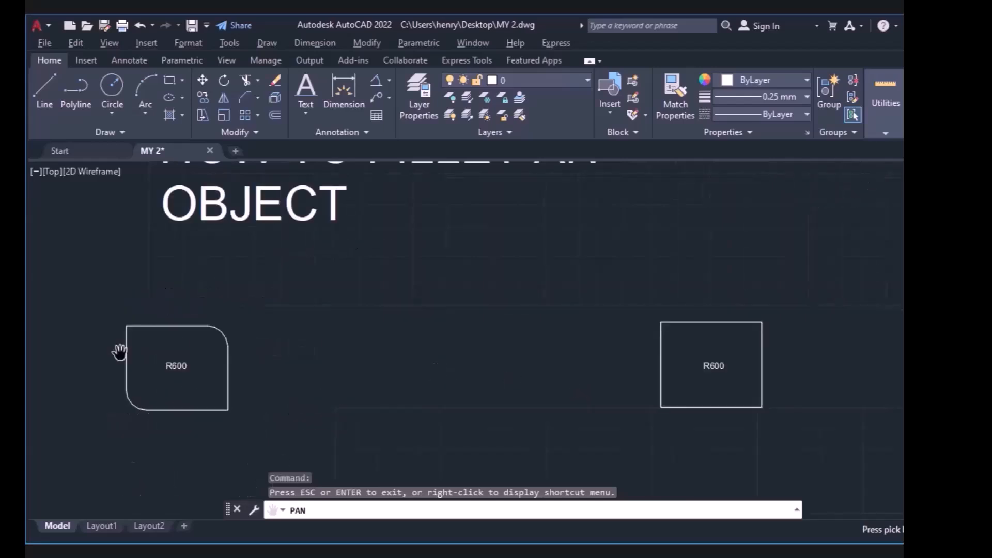
{"action": "key", "text": "Escape"}
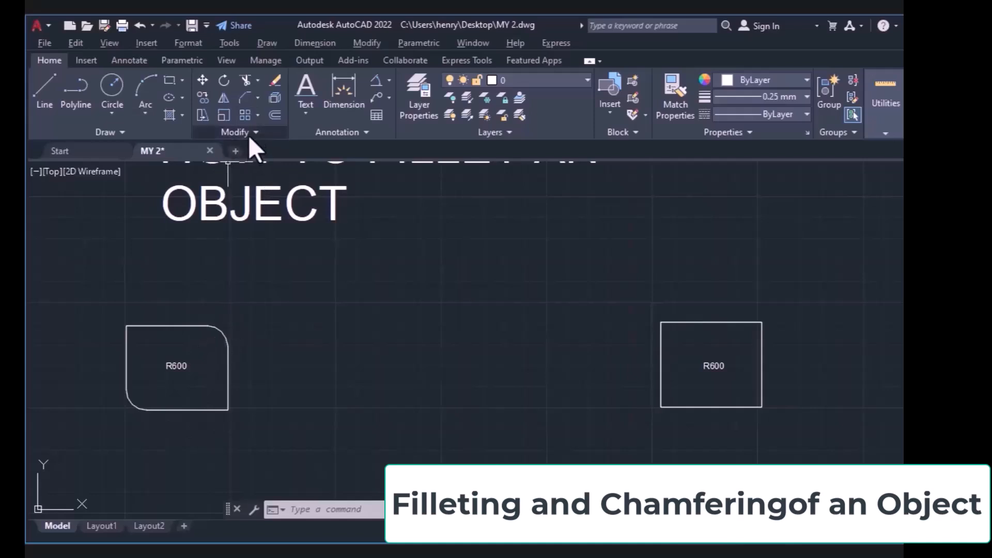
{"action": "left_click", "coordinate": [258, 99]}
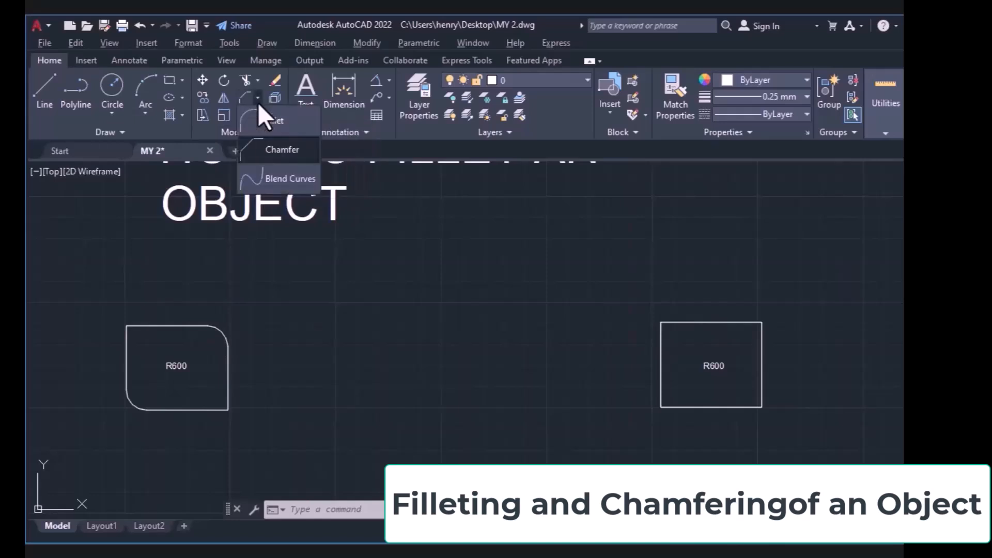
{"action": "left_click", "coordinate": [258, 124]}
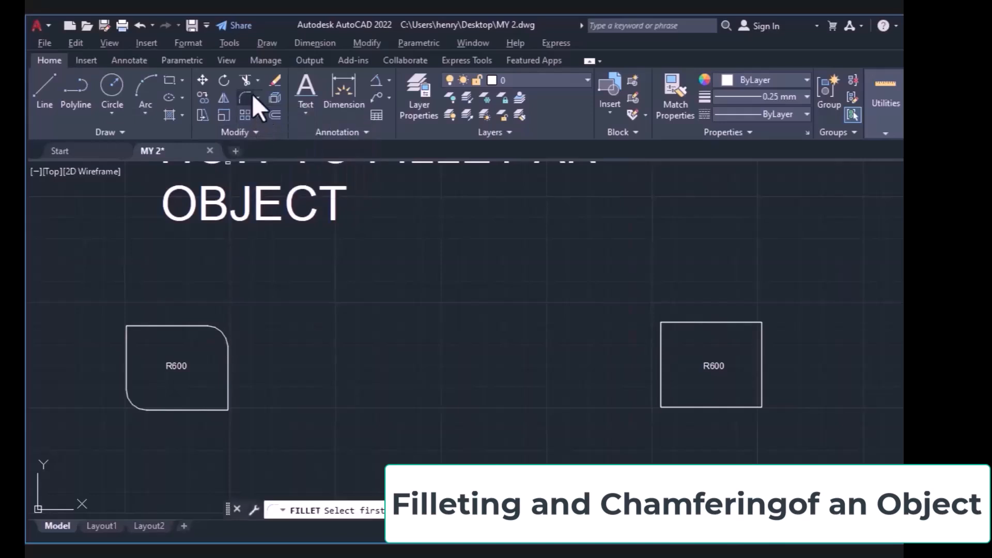
{"action": "left_click", "coordinate": [258, 97]}
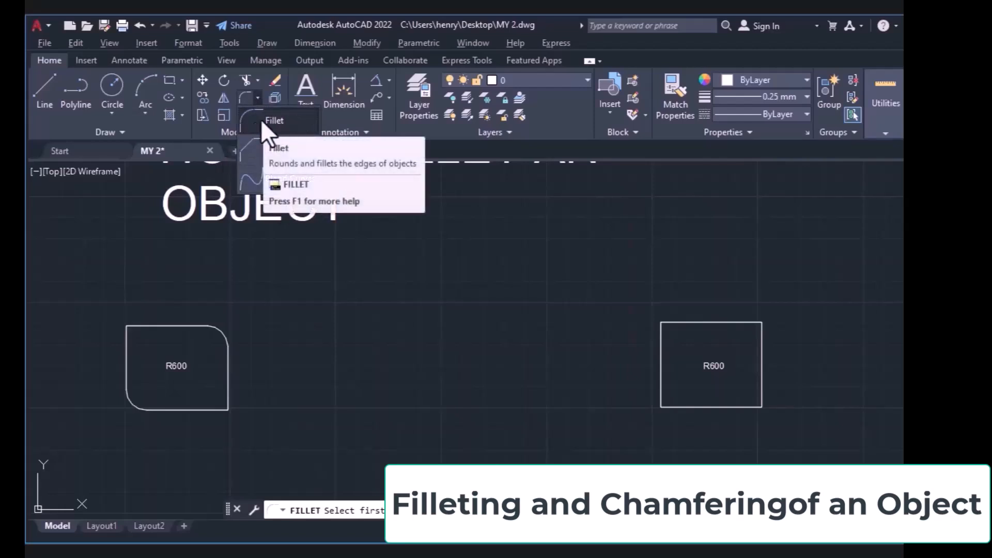
{"action": "left_click", "coordinate": [251, 97]}
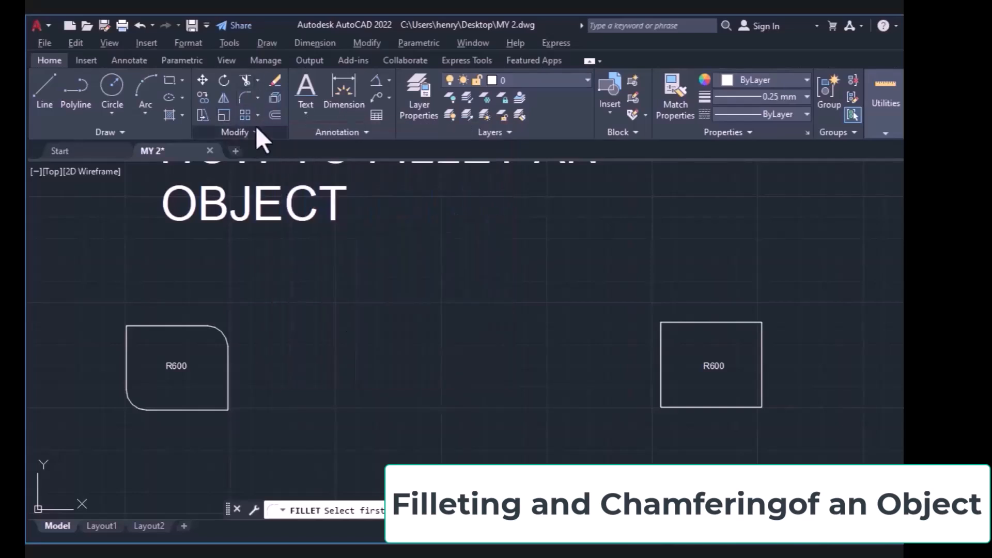
{"action": "left_click", "coordinate": [369, 45]}
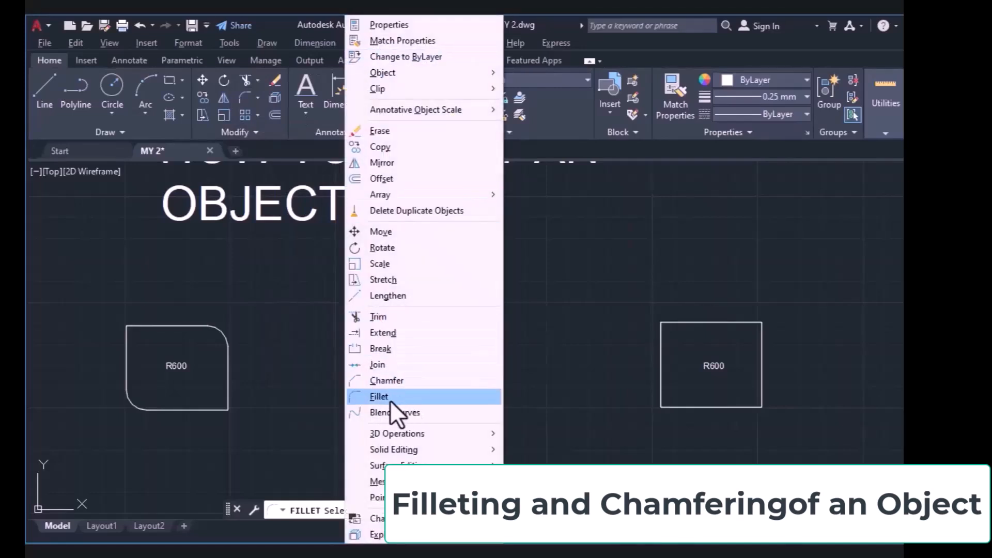
{"action": "left_click", "coordinate": [305, 463]}
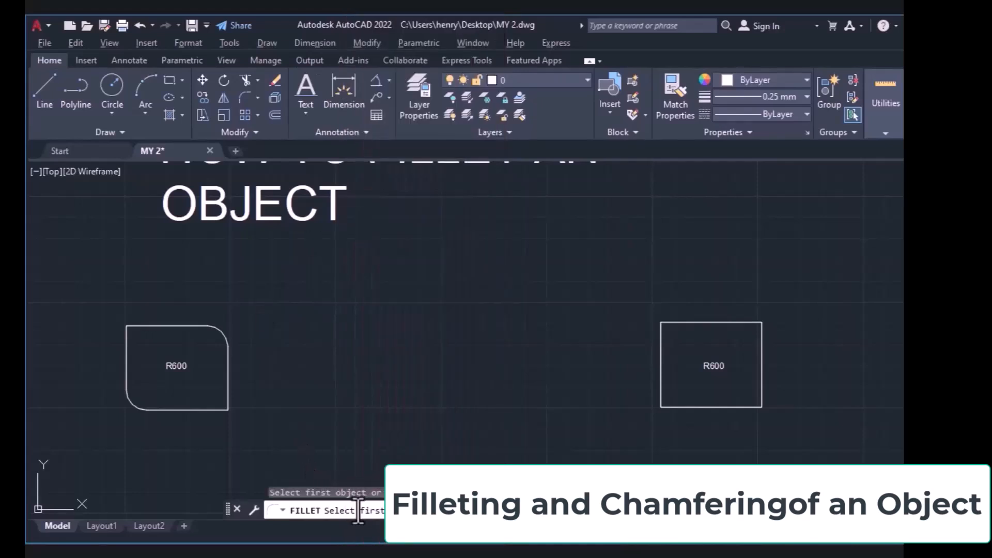
{"action": "key", "text": "Escape"}
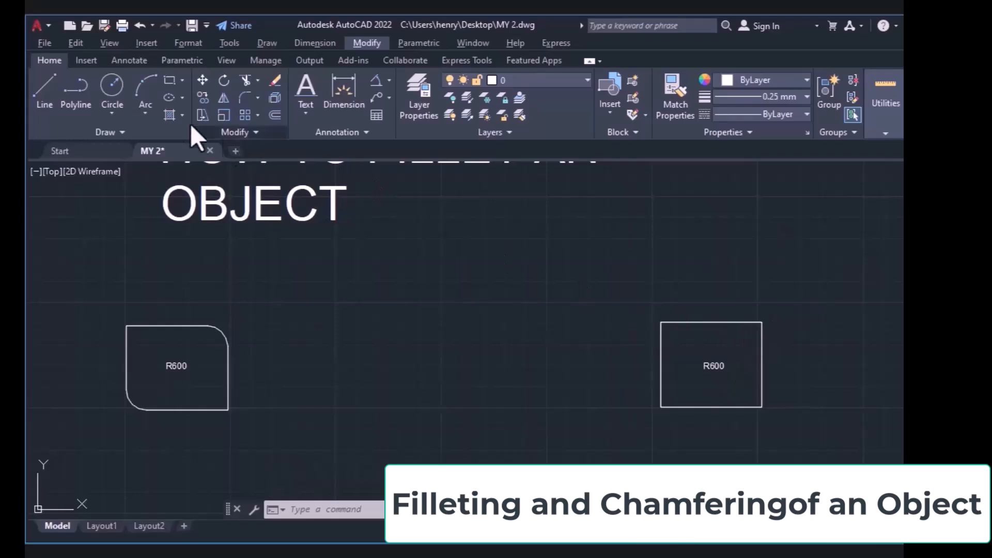
Step: Fillet the upper-right corner of the unfilleted R600 rectangle with a radius of 600
{"action": "left_click", "coordinate": [247, 102]}
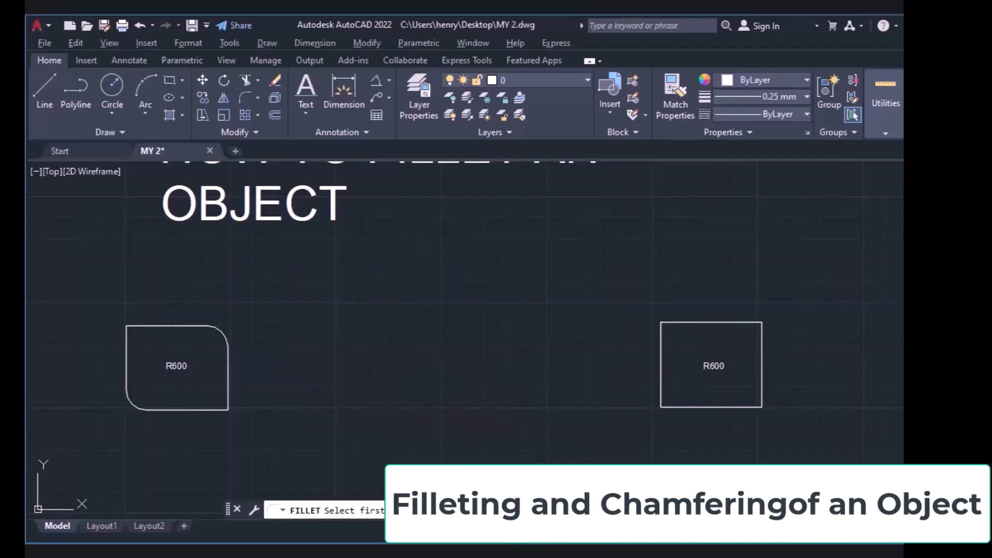
{"action": "left_click", "coordinate": [531, 510]}
{"action": "type", "text": "600"}
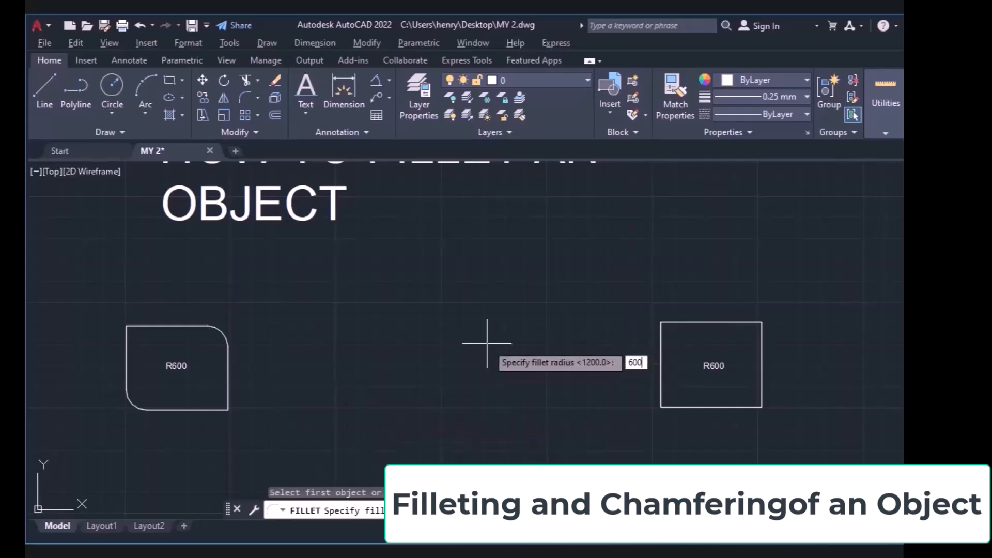
{"action": "key", "text": "Return"}
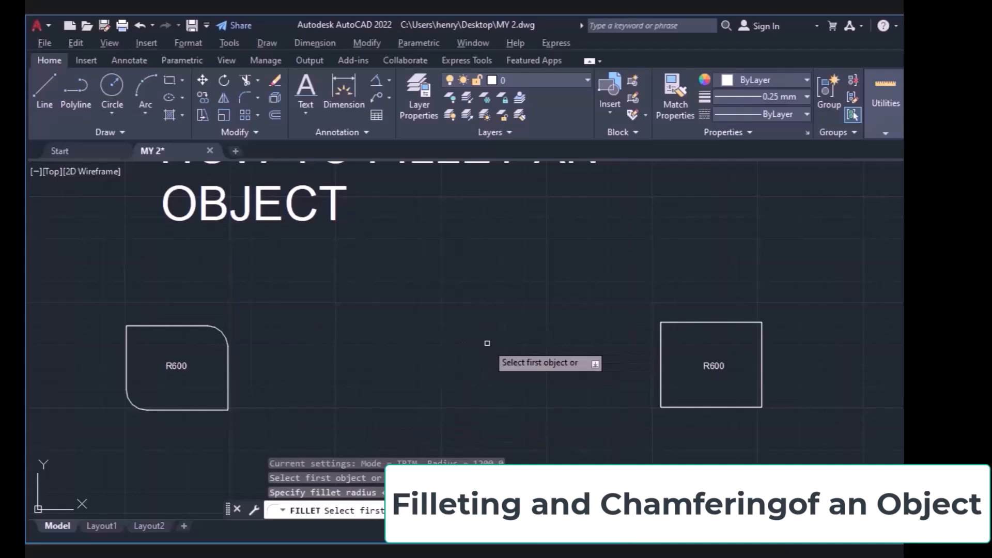
{"action": "left_click", "coordinate": [724, 322]}
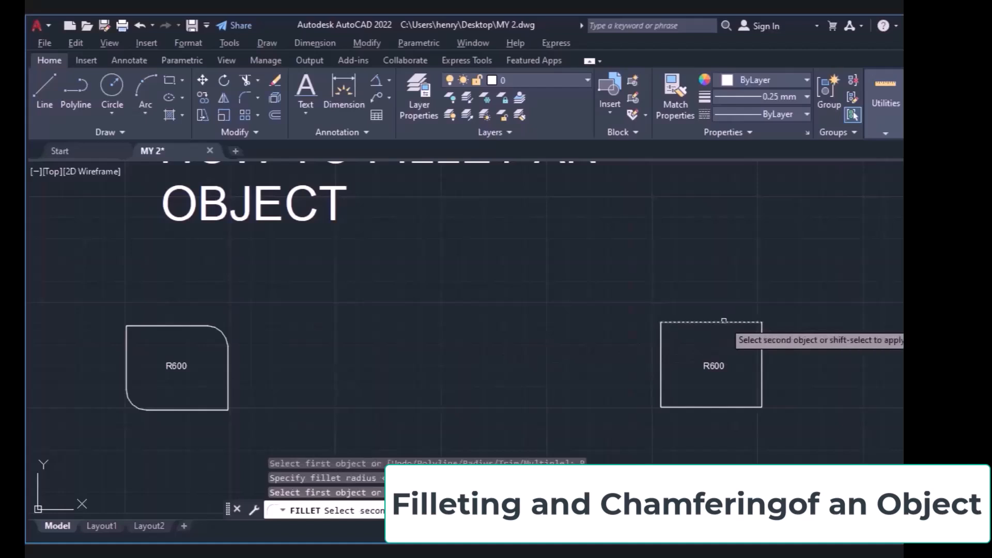
{"action": "left_click", "coordinate": [761, 344]}
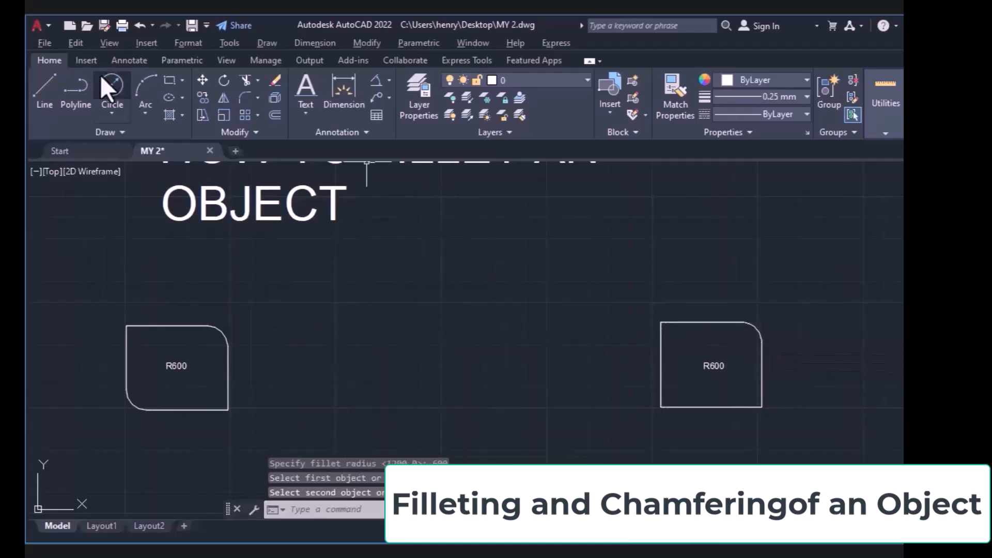
Step: Fillet the lower-left corner of the same R600 rectangle, reusing the 600 radius
{"action": "type", "text": "fi"}
{"action": "key", "text": "Return"}
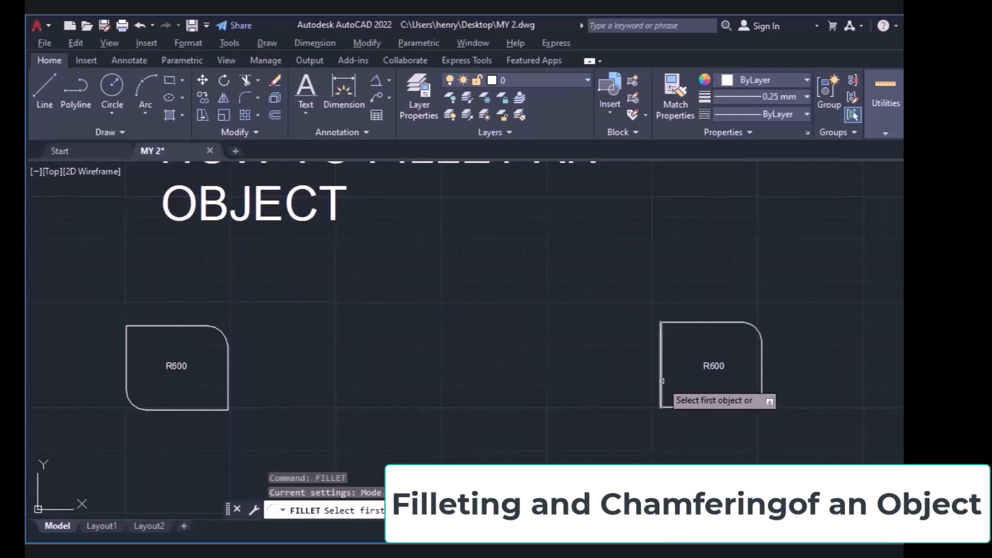
{"action": "left_click", "coordinate": [662, 381]}
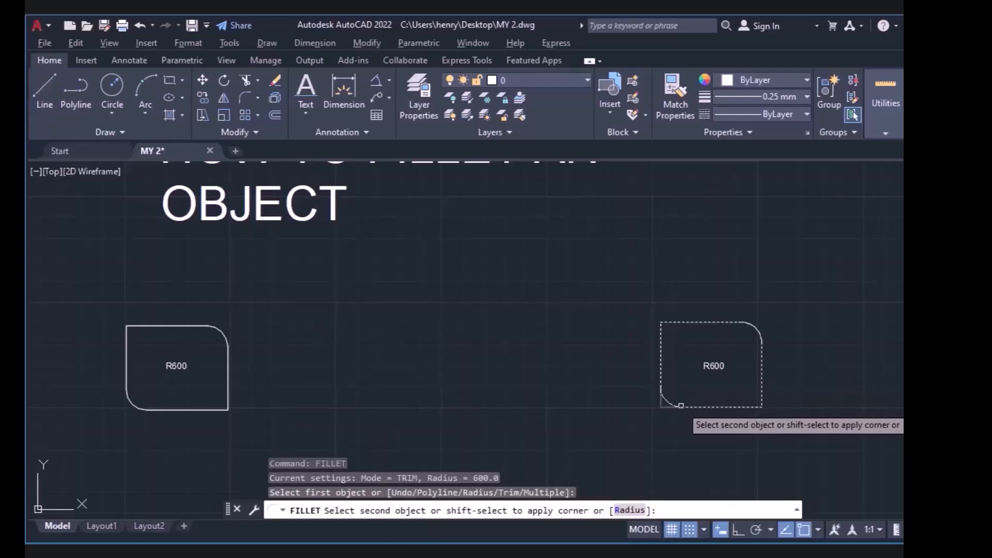
{"action": "left_click", "coordinate": [681, 406]}
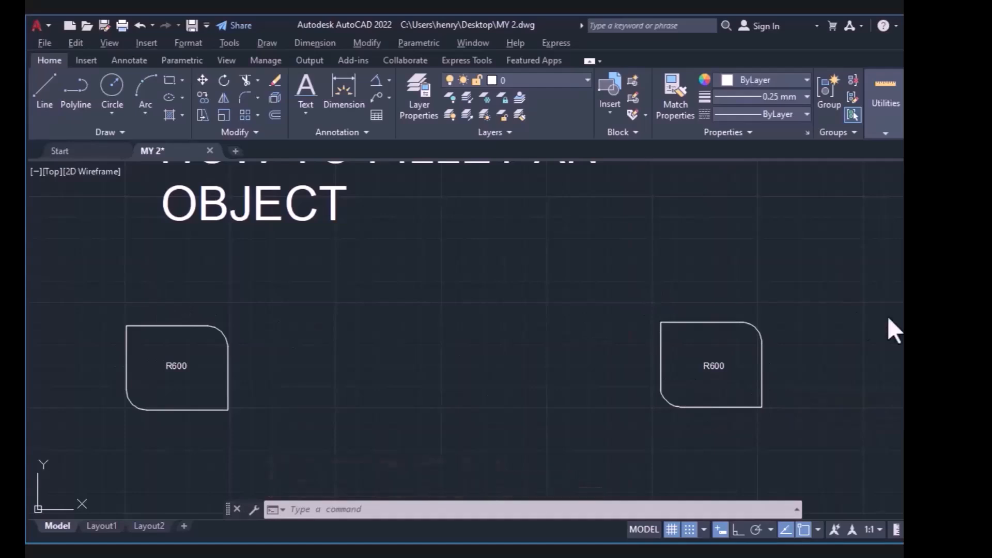
Step: Examine the second fillet exercise, comparing the filleted sample and its radius labels with the unfilleted shape
{"action": "middle_click_drag", "start_coordinate": [642, 419], "coordinate": [665, 285]}
{"action": "middle_click_drag", "start_coordinate": [590, 329], "coordinate": [603, 295]}
{"action": "left_click_drag", "start_coordinate": [603, 296], "coordinate": [640, 222]}
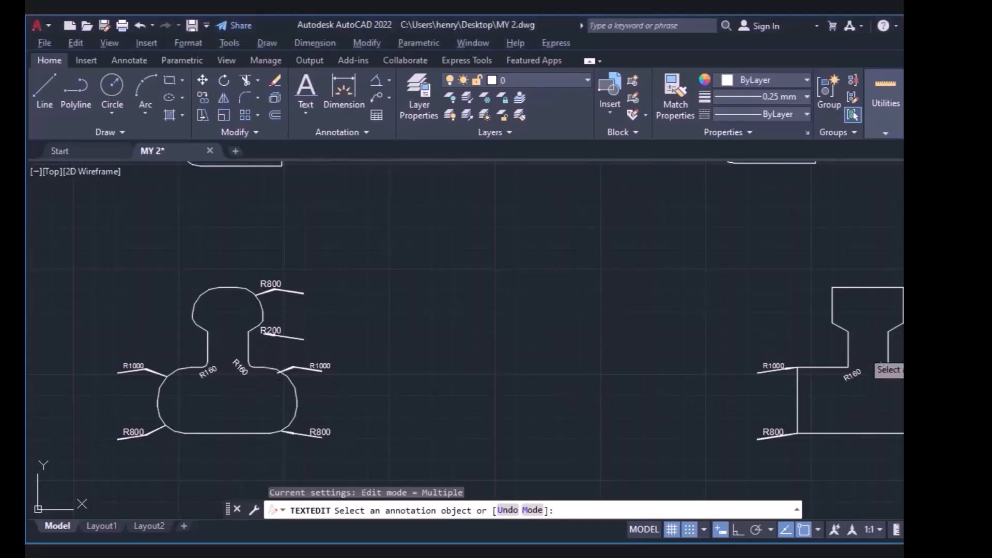
{"action": "key", "text": "Escape"}
{"action": "type", "text": "p"}
{"action": "key", "text": "Return"}
{"action": "mouse_move", "coordinate": [902, 370]}
{"action": "left_mouse_down"}
{"action": "mouse_move", "coordinate": [733, 381]}
{"action": "mouse_move", "coordinate": [891, 290]}
{"action": "mouse_move", "coordinate": [854, 297]}
{"action": "left_mouse_up"}
{"action": "key", "text": "Escape"}
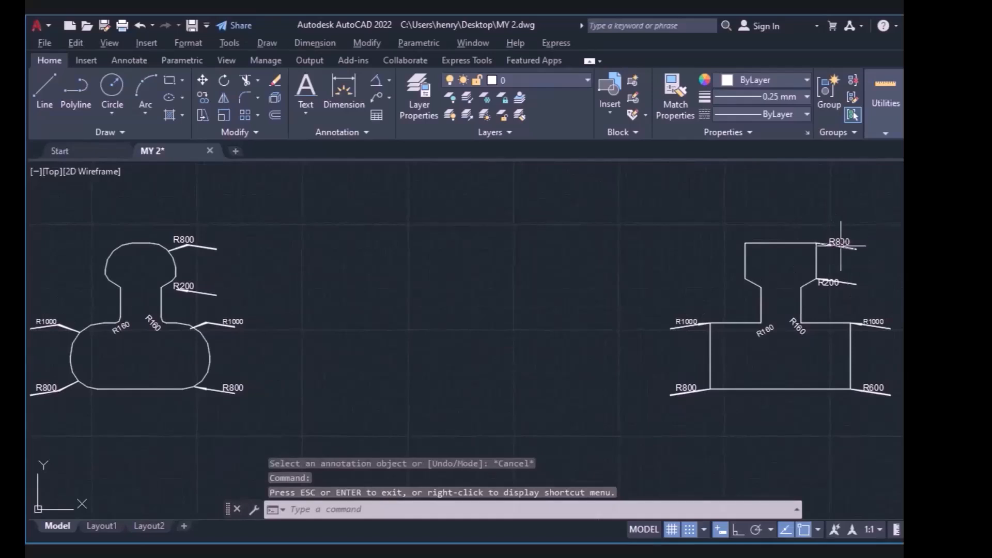
{"action": "left_click", "coordinate": [259, 104]}
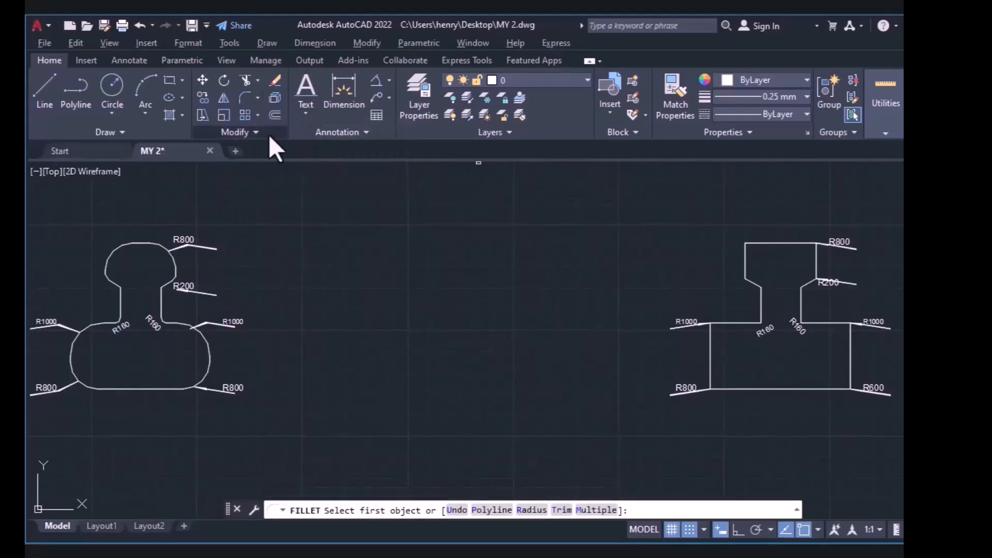
{"action": "left_click", "coordinate": [247, 105]}
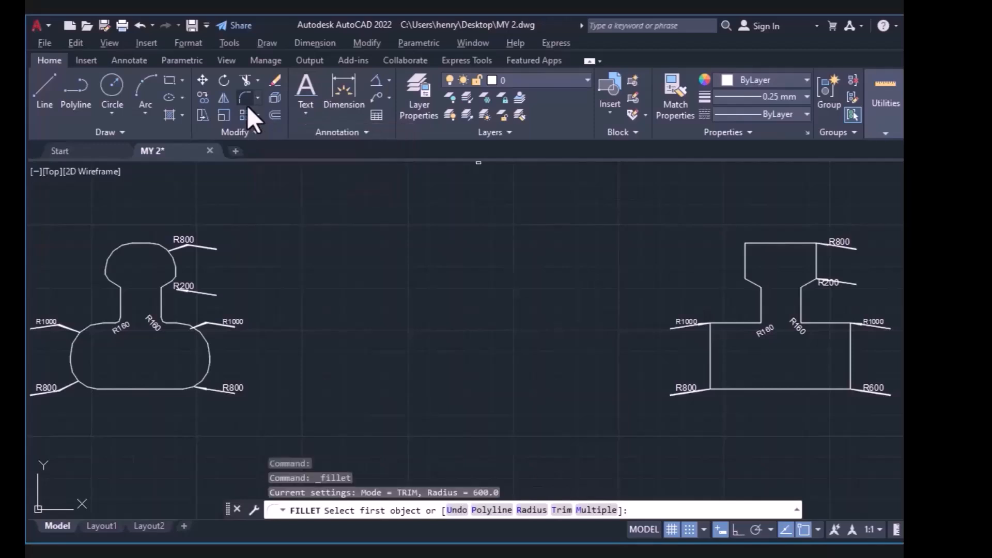
{"action": "left_click", "coordinate": [591, 510]}
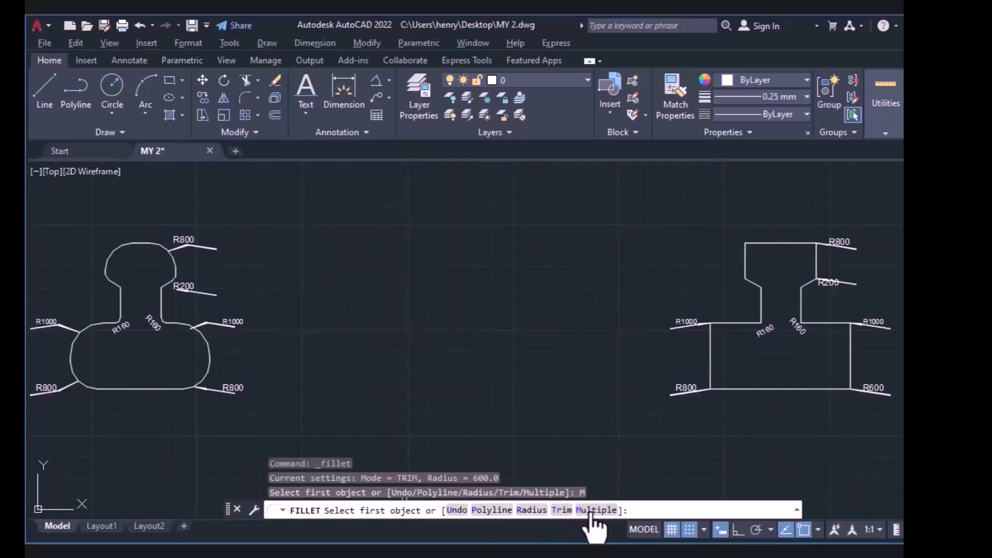
{"action": "left_click", "coordinate": [591, 511]}
{"action": "left_click", "coordinate": [531, 511]}
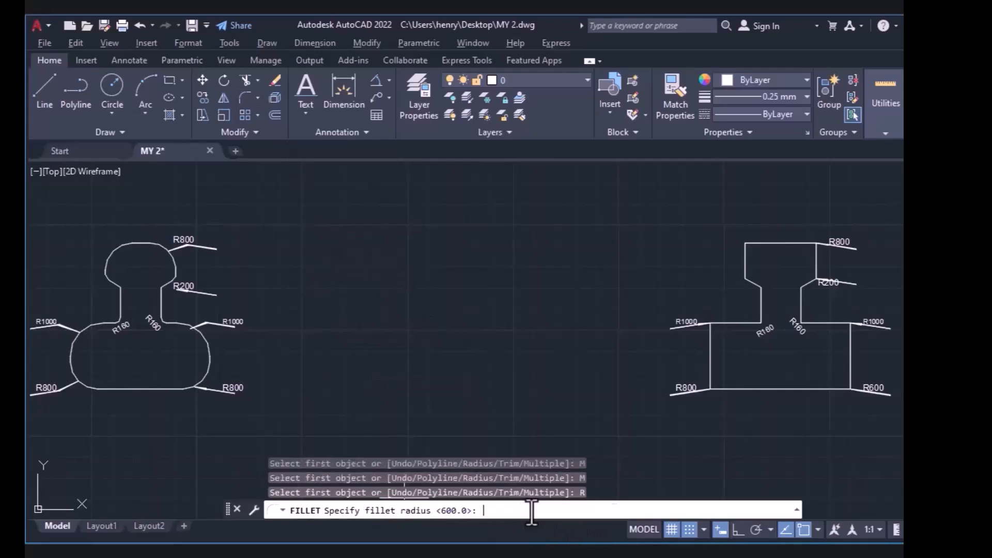
{"action": "type", "text": "800"}
{"action": "key", "text": "Return"}
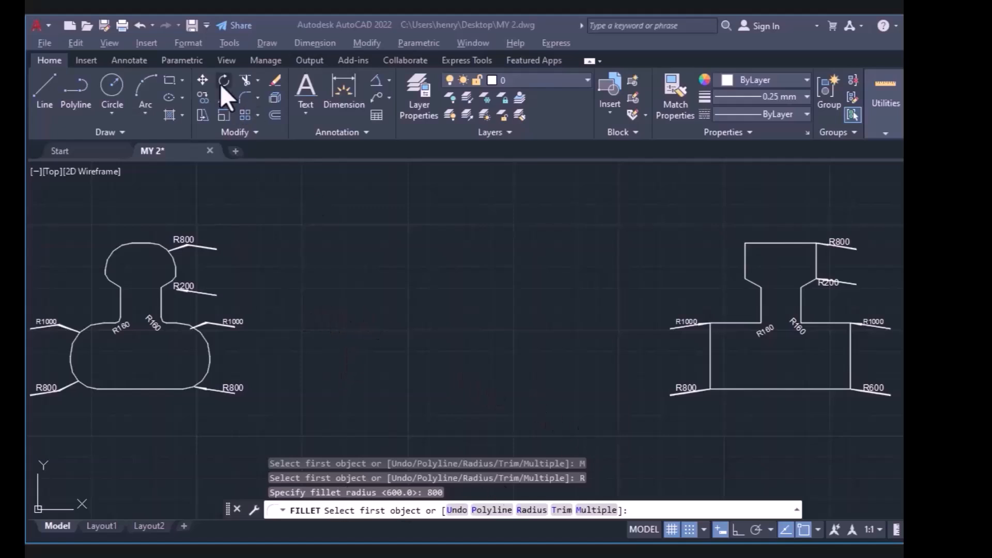
{"action": "key", "text": "Escape"}
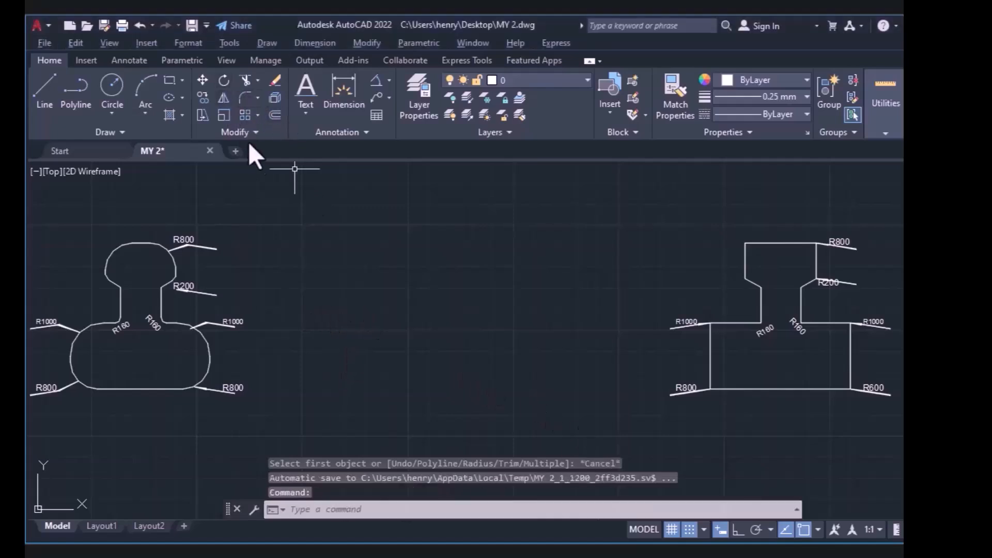
Step: Fillet both upper corners of the unfilleted shape's head with radius 800, using the Fillet command's Multiple option
{"action": "left_click", "coordinate": [246, 96]}
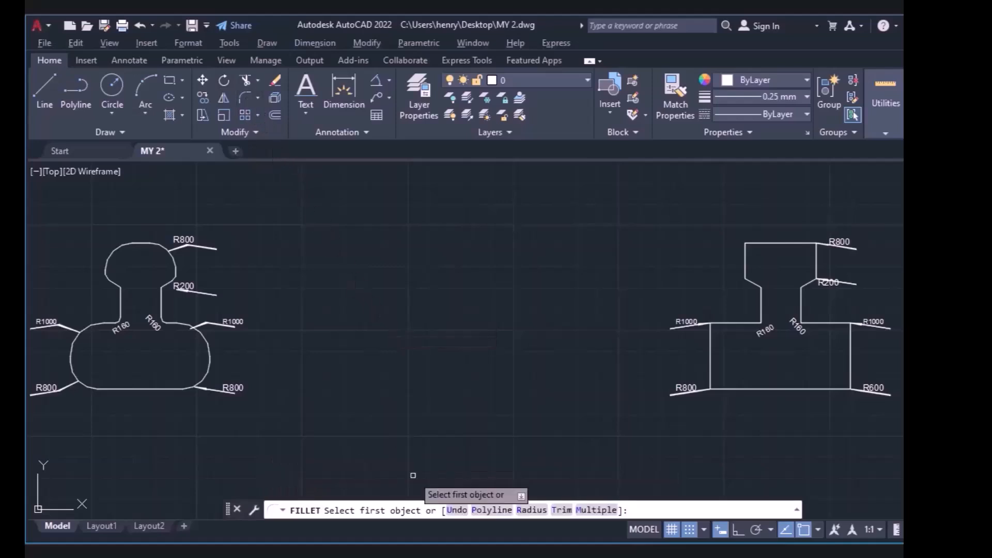
{"action": "left_click", "coordinate": [594, 510]}
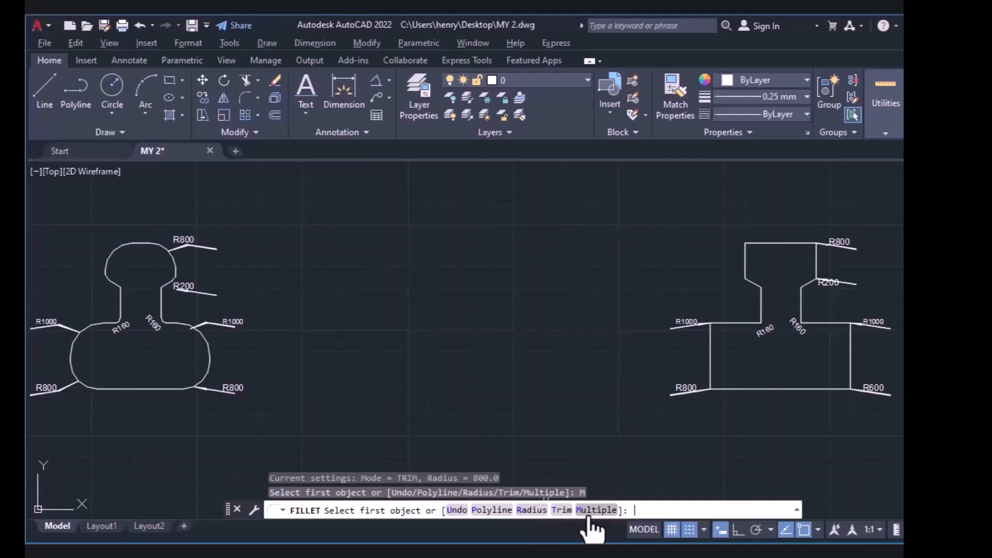
{"action": "left_click", "coordinate": [535, 511]}
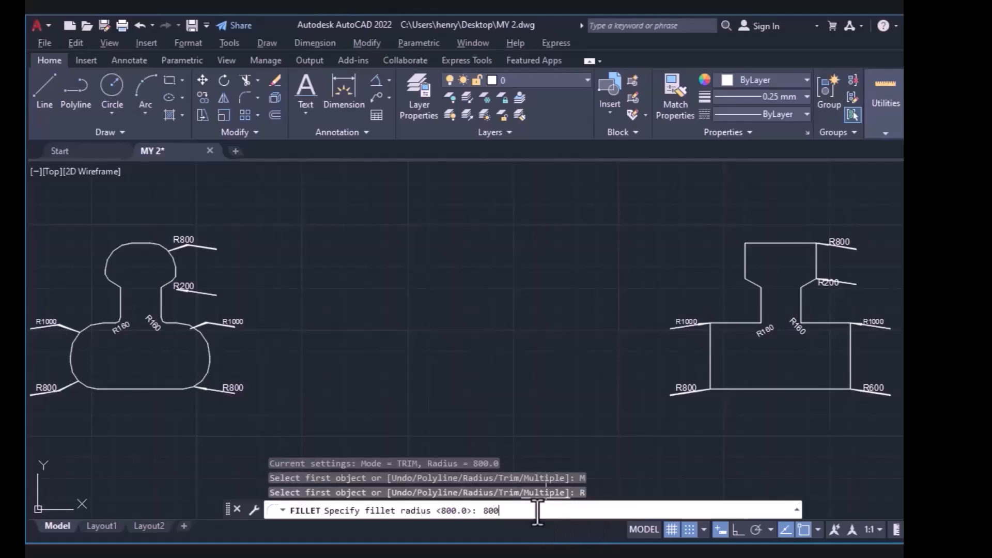
{"action": "type", "text": "800"}
{"action": "key", "text": "Return"}
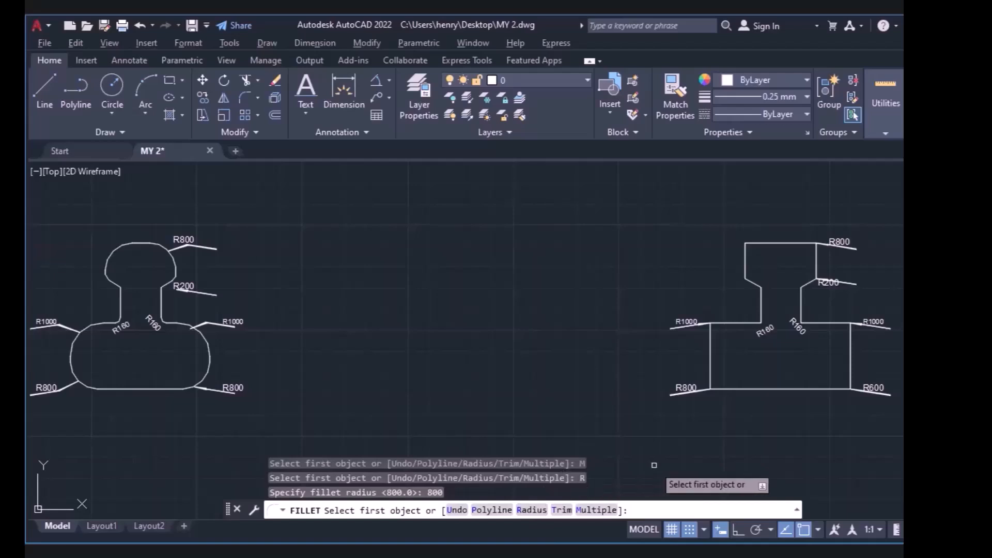
{"action": "left_click", "coordinate": [791, 242]}
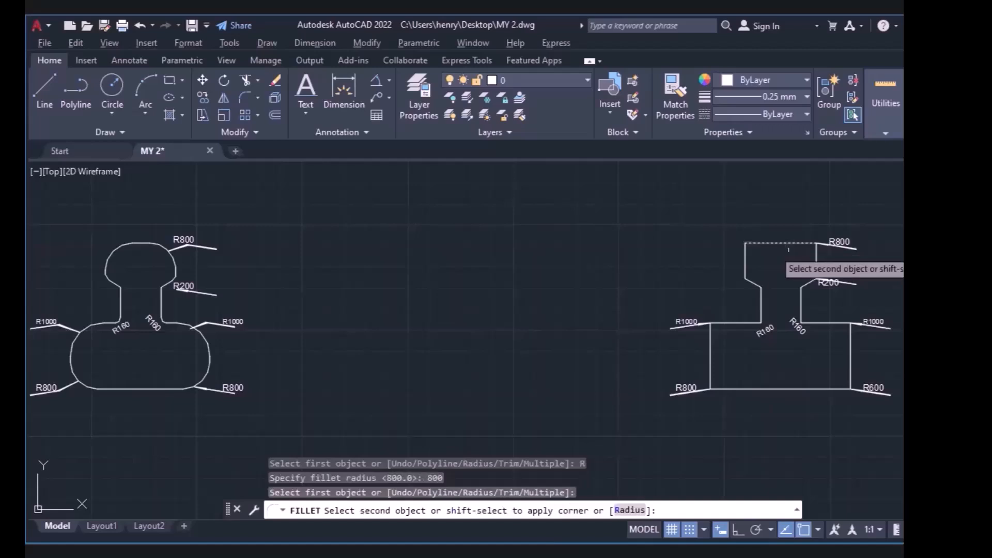
{"action": "left_click", "coordinate": [818, 257]}
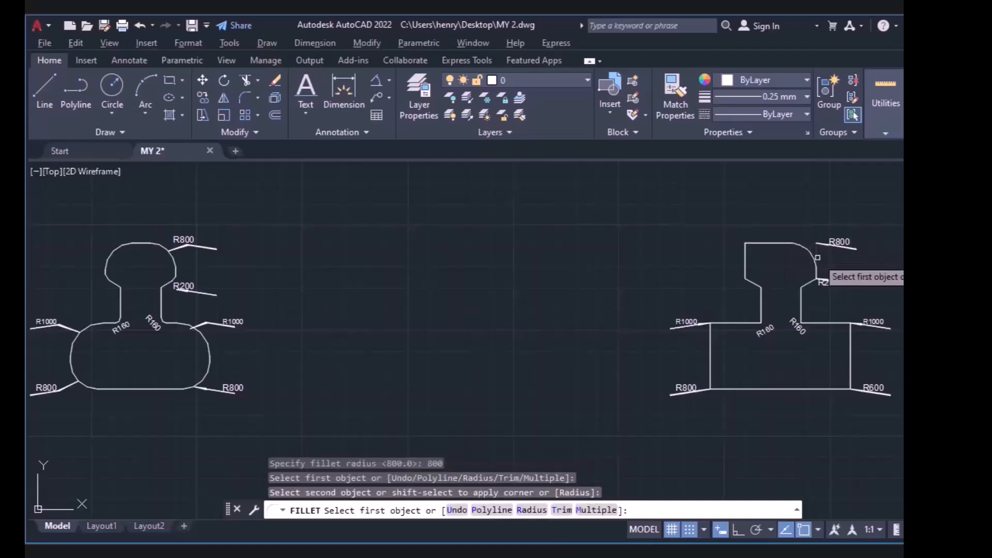
{"action": "left_click", "coordinate": [756, 242]}
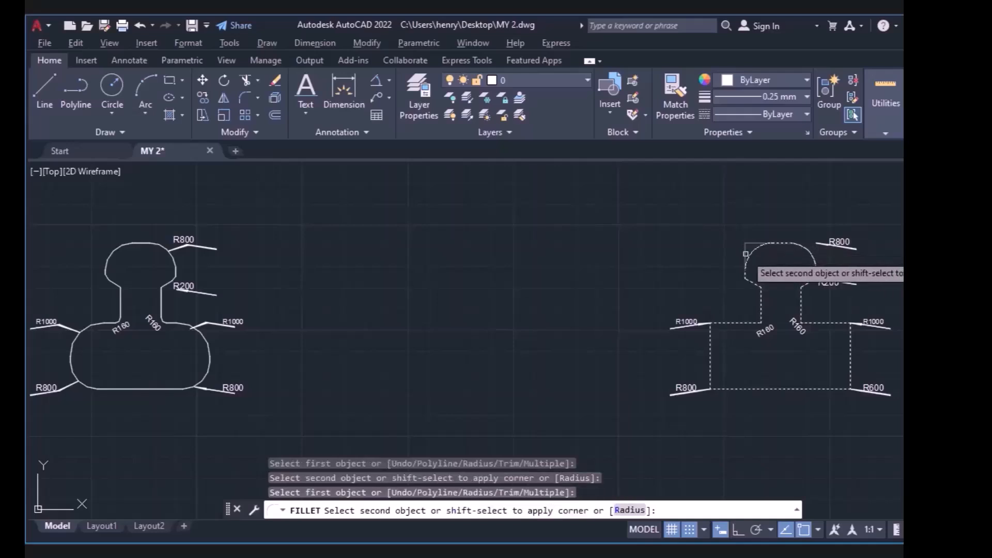
{"action": "left_click", "coordinate": [746, 254]}
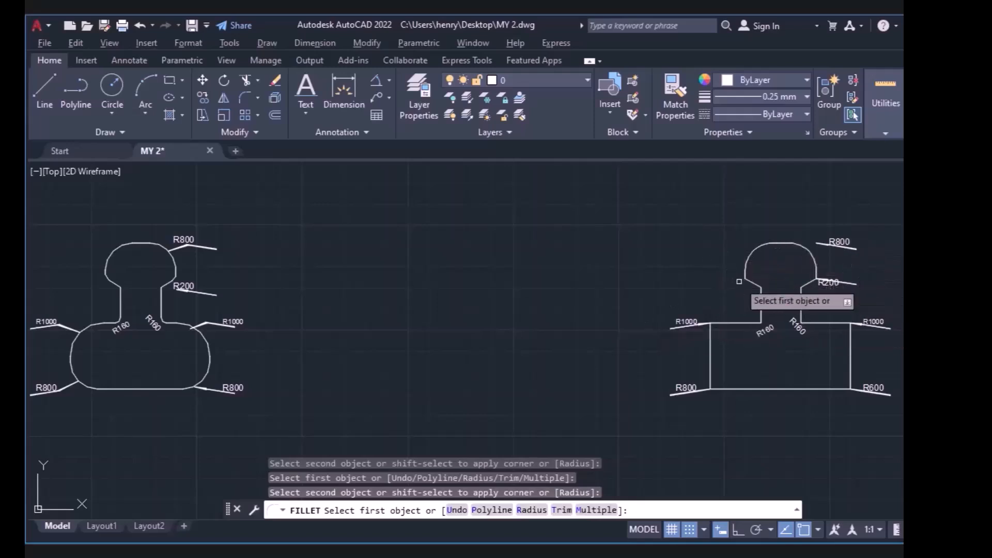
Step: Fillet both lower corners of the second shape's base, reusing the 800 radius with the Fillet command's Multiple option
{"action": "type", "text": "M"}
{"action": "key", "text": "Return"}
{"action": "type", "text": "R"}
{"action": "key", "text": "Return"}
{"action": "key", "text": "Return"}
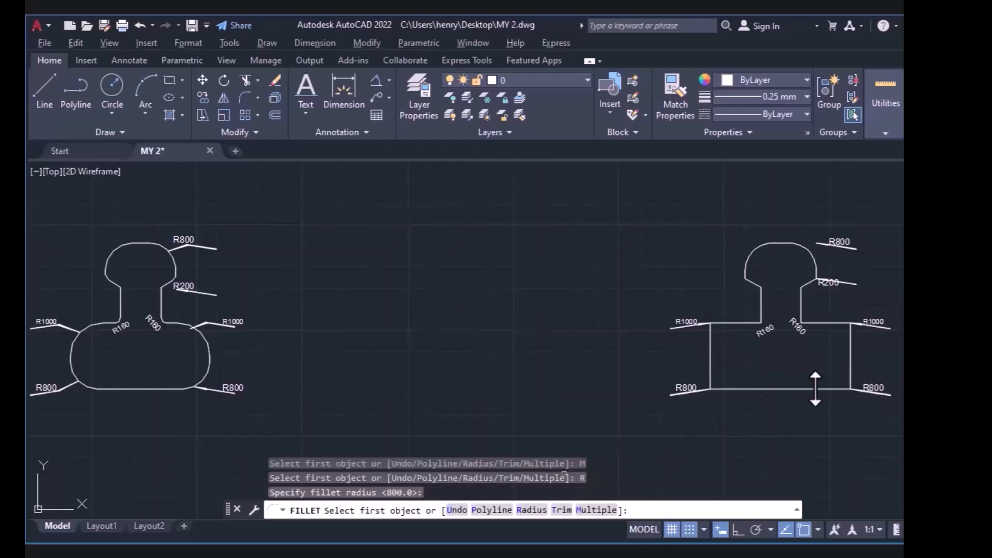
{"action": "left_click", "coordinate": [852, 361]}
{"action": "left_click", "coordinate": [834, 389]}
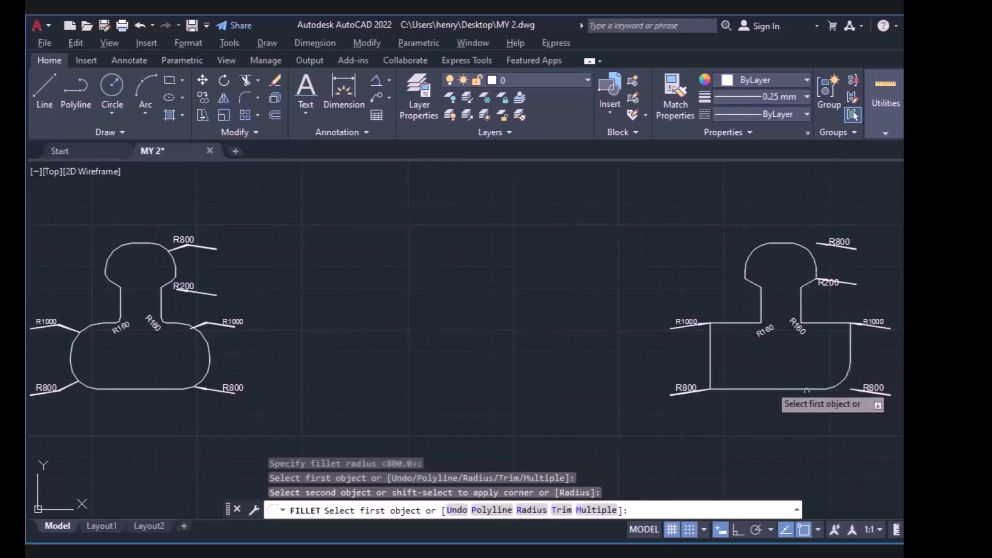
{"action": "left_click", "coordinate": [710, 356]}
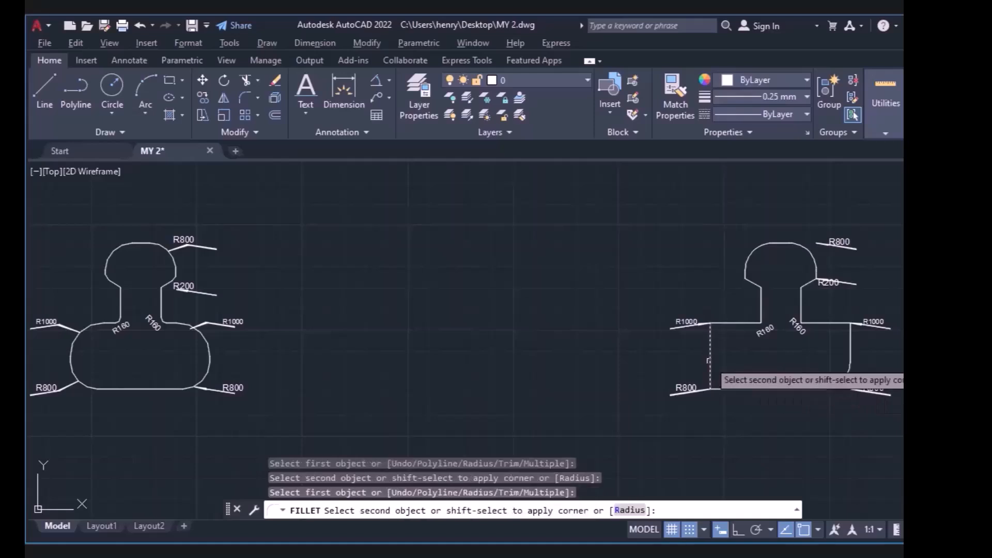
{"action": "left_click", "coordinate": [729, 386]}
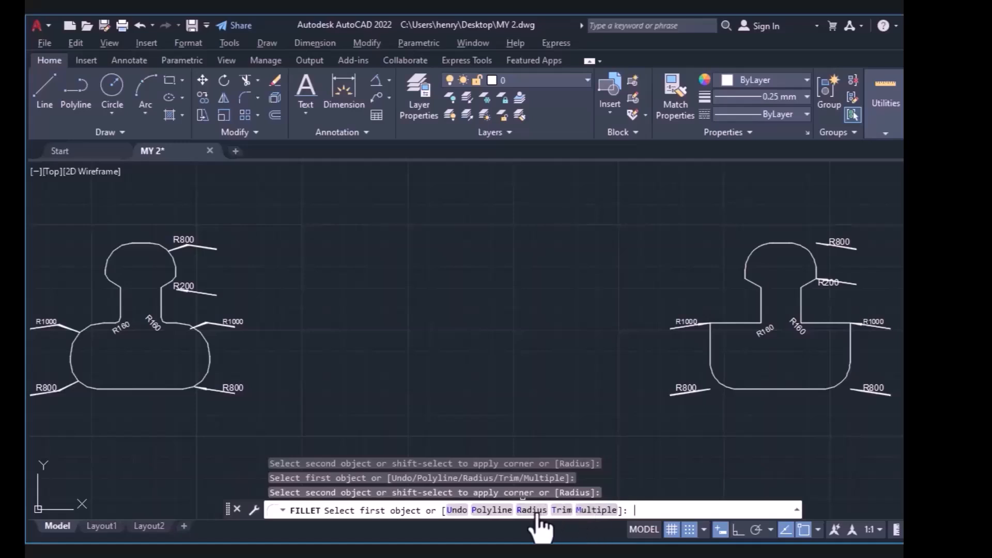
Step: Fillet both upper corners of the same shape's base with radius 1000
{"action": "left_click", "coordinate": [532, 511]}
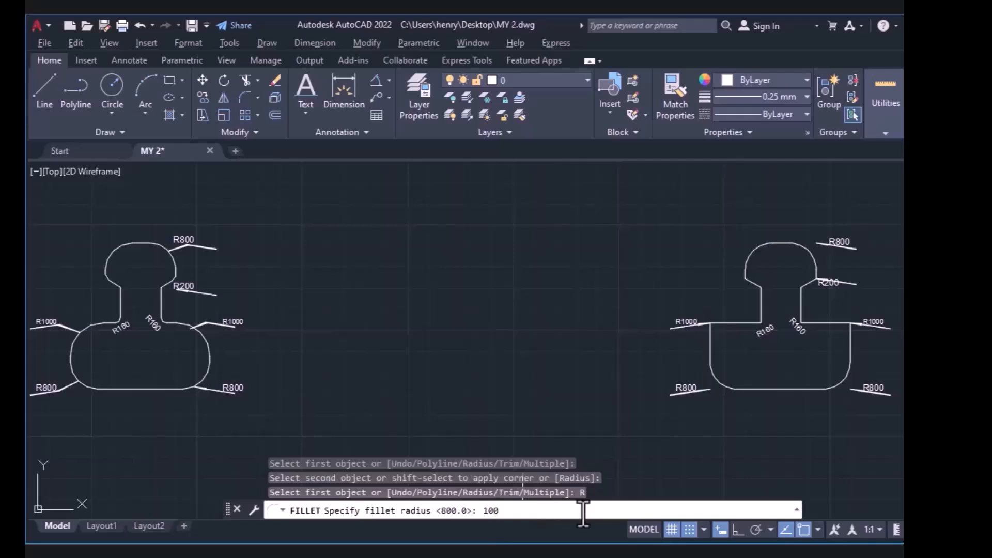
{"action": "key", "text": "Return"}
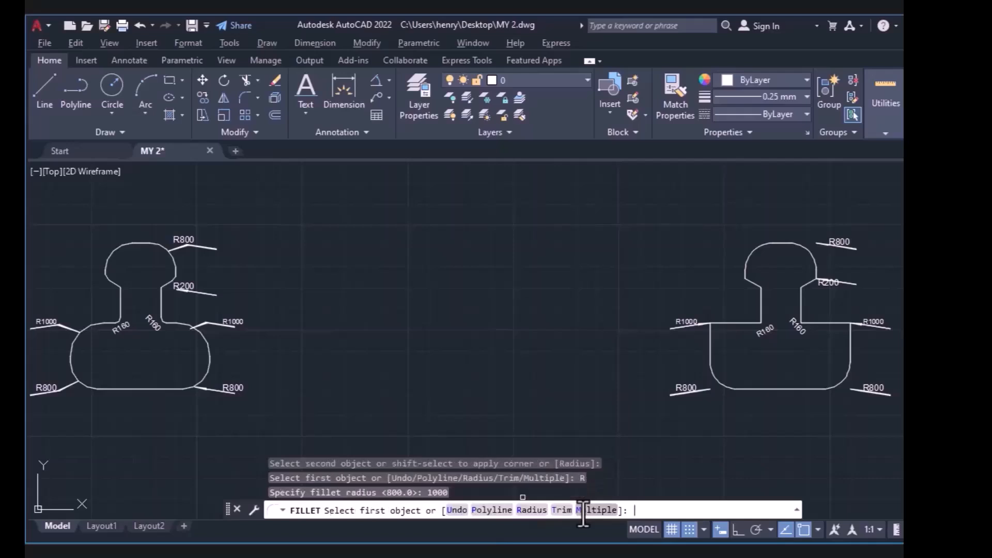
{"action": "left_click", "coordinate": [826, 323]}
{"action": "left_click", "coordinate": [849, 342]}
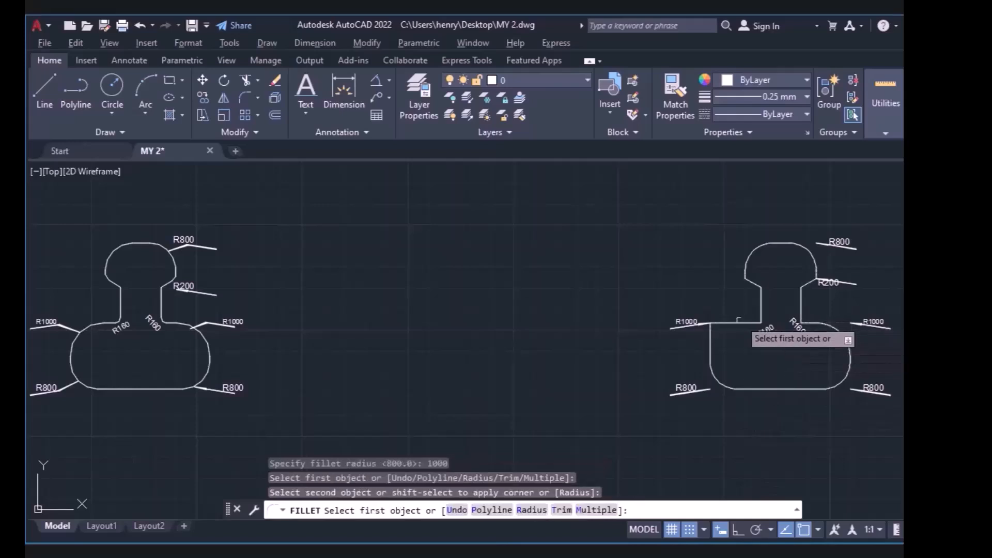
{"action": "left_click", "coordinate": [724, 323]}
{"action": "left_click", "coordinate": [710, 341]}
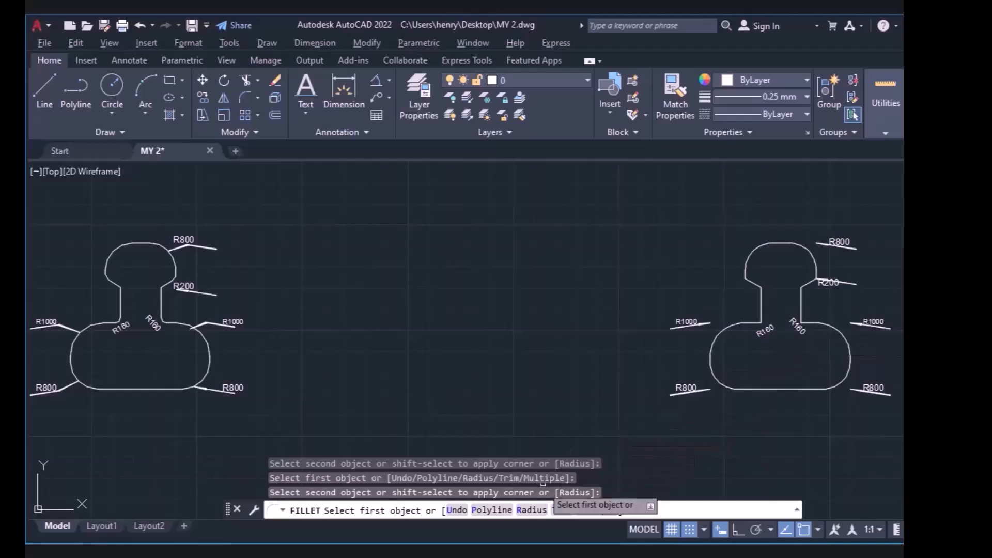
Step: Fillet both inner corners where the shape's neck meets its base with radius 160
{"action": "left_click", "coordinate": [531, 511]}
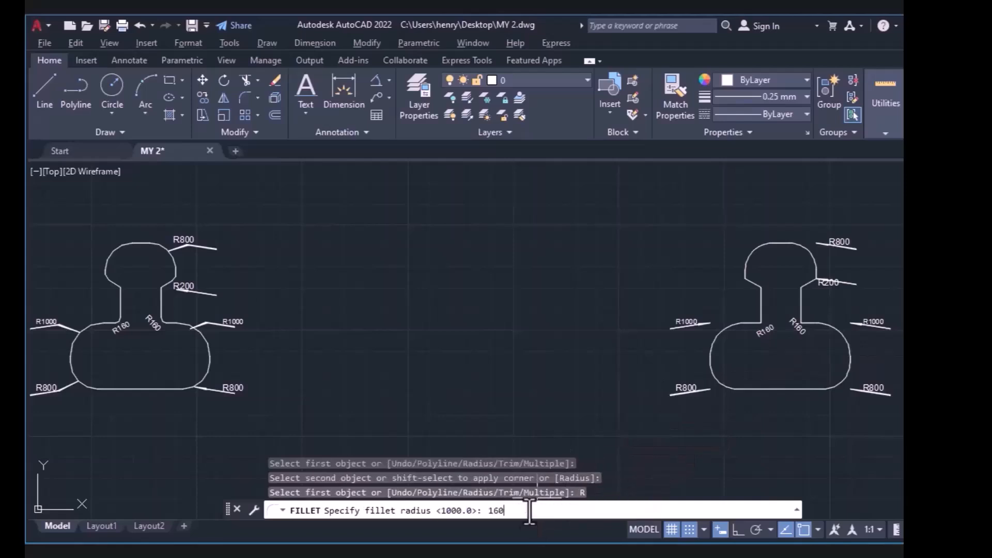
{"action": "key", "text": "Return"}
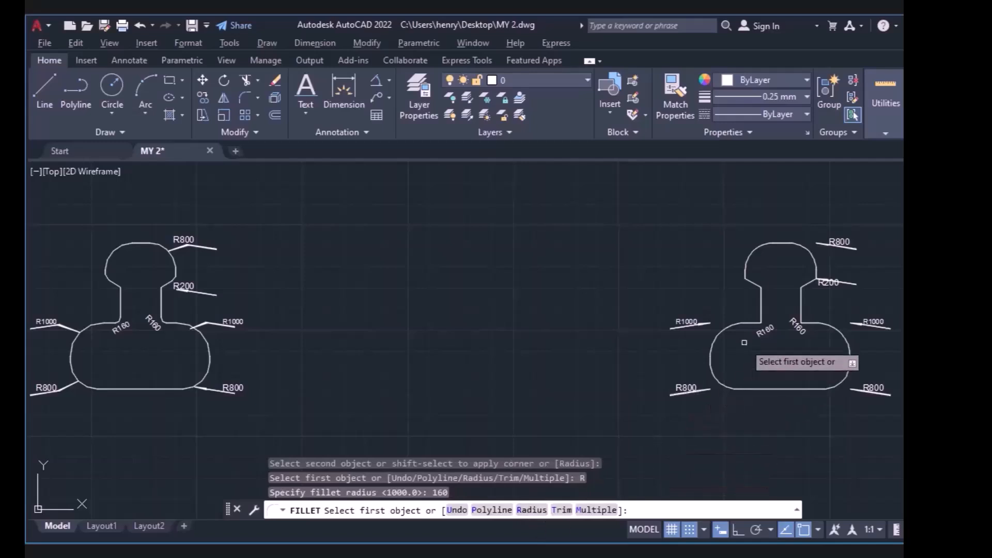
{"action": "left_click", "coordinate": [761, 317]}
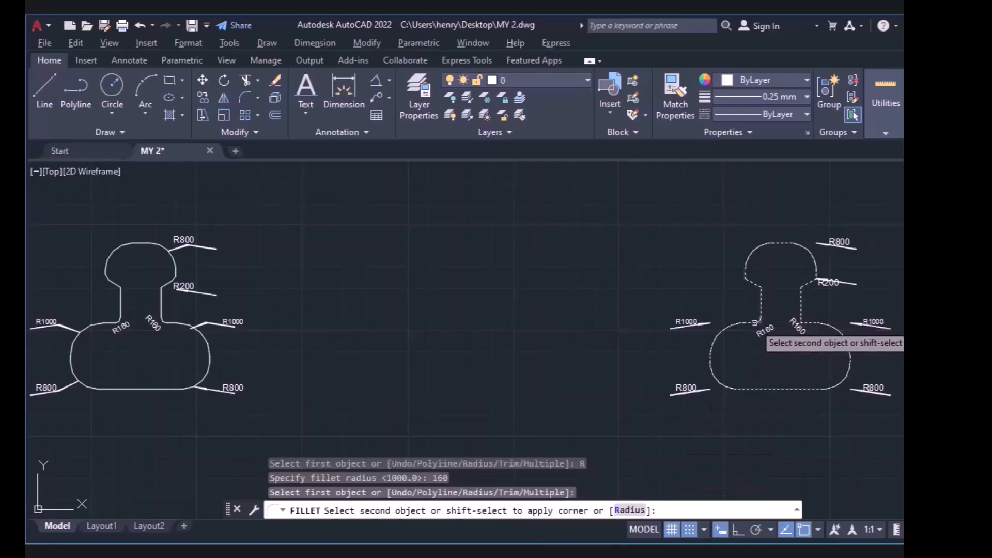
{"action": "left_click", "coordinate": [754, 322]}
{"action": "left_click", "coordinate": [753, 322]}
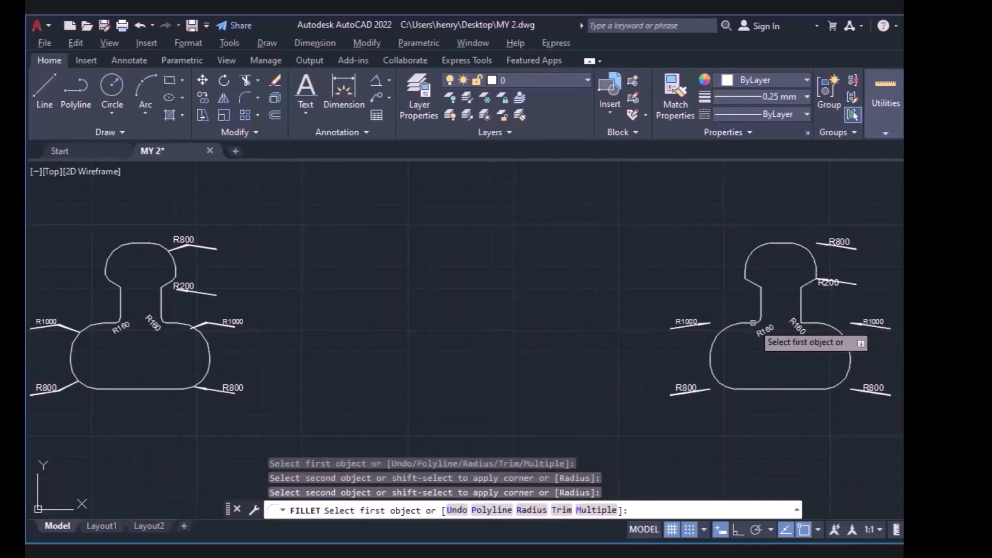
{"action": "left_click", "coordinate": [802, 314]}
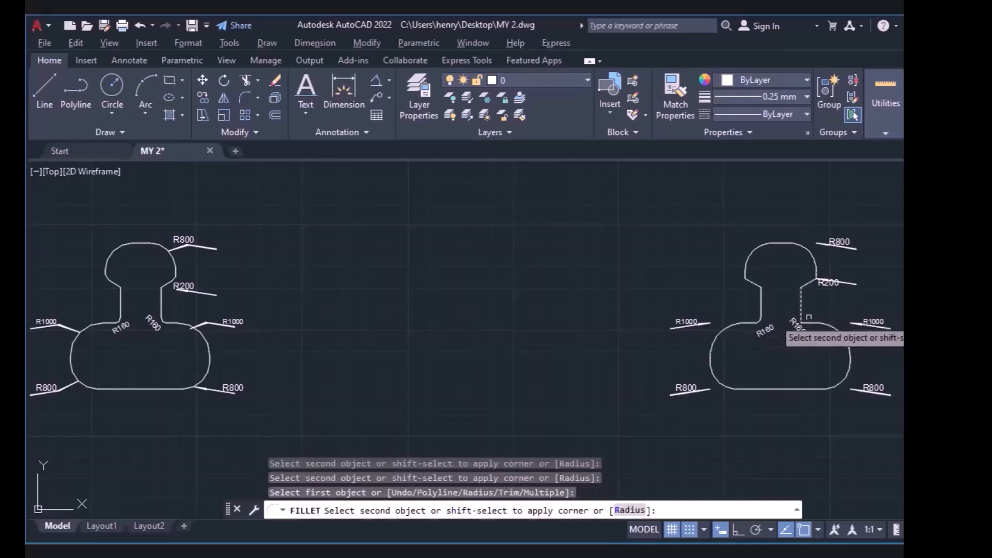
{"action": "left_click", "coordinate": [813, 324]}
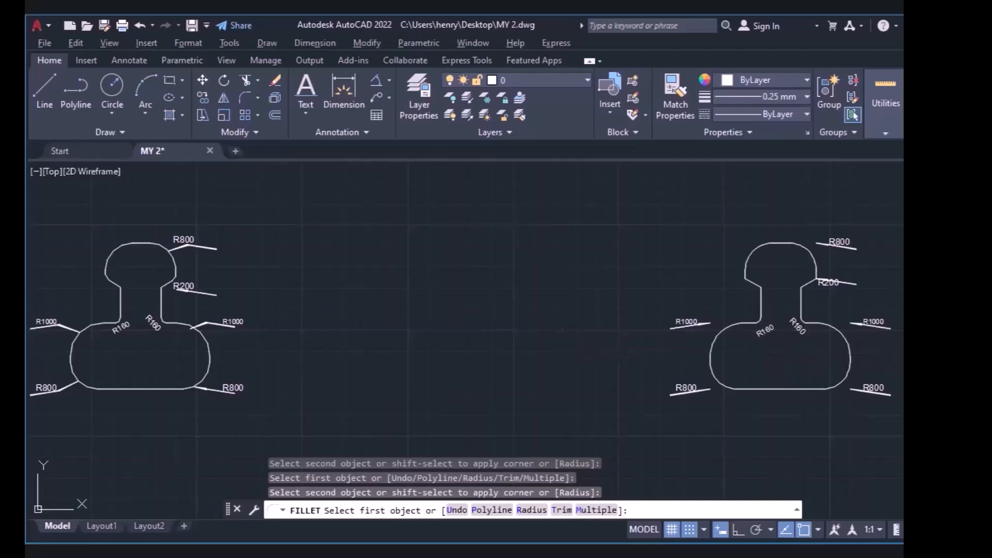
Step: Connect the right sides of the two unjoined circles with a fillet of radius 1200, using the Multiple option
{"action": "left_click", "coordinate": [897, 374]}
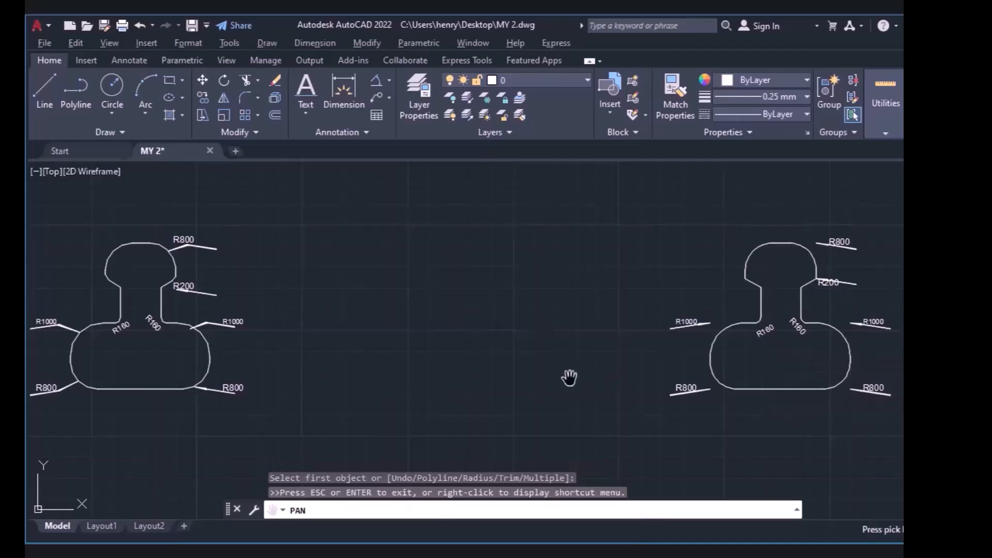
{"action": "left_click_drag", "start_coordinate": [509, 372], "coordinate": [563, 241]}
{"action": "mouse_move", "coordinate": [556, 300]}
{"action": "left_mouse_down"}
{"action": "mouse_move", "coordinate": [607, 125]}
{"action": "mouse_move", "coordinate": [584, 197]}
{"action": "mouse_move", "coordinate": [604, 163]}
{"action": "left_mouse_up"}
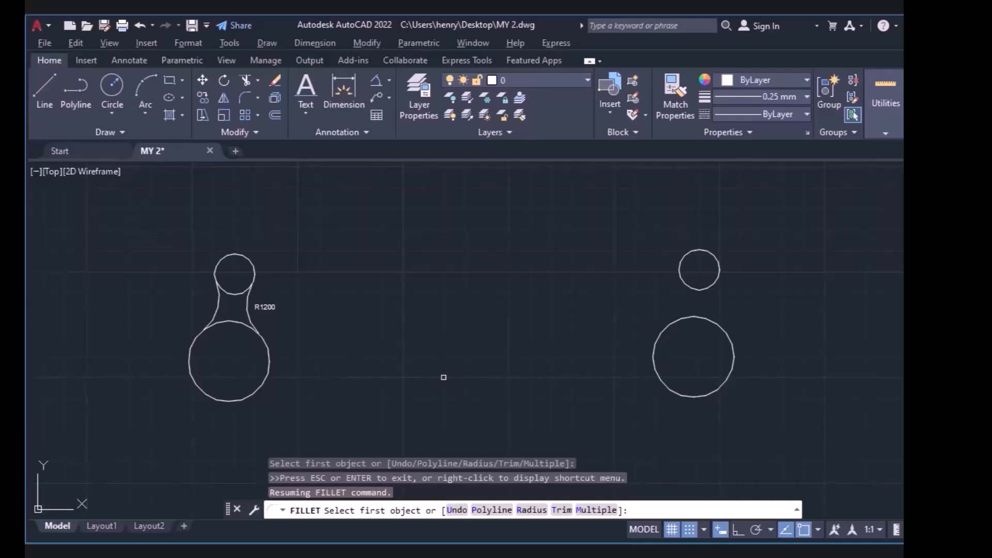
{"action": "left_click", "coordinate": [243, 100]}
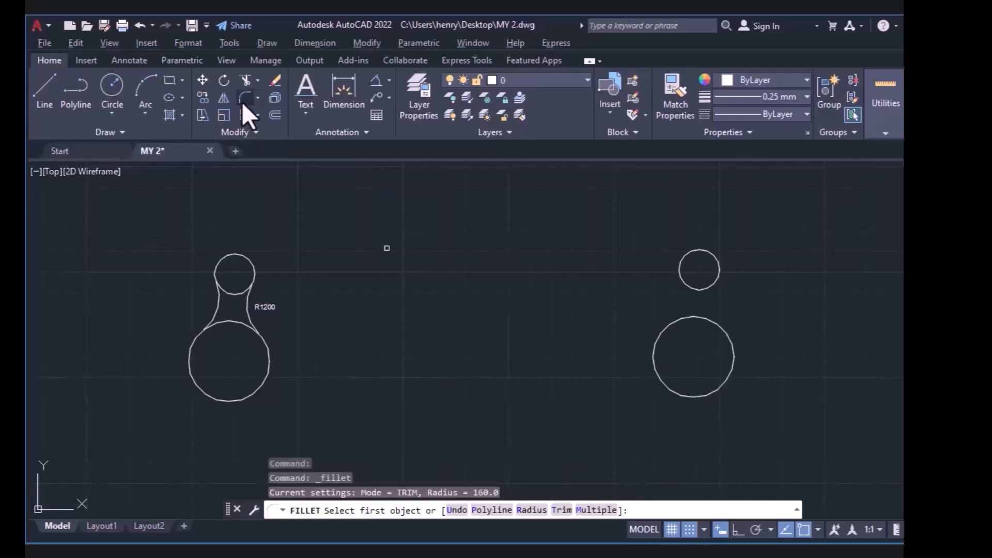
{"action": "left_click", "coordinate": [533, 510]}
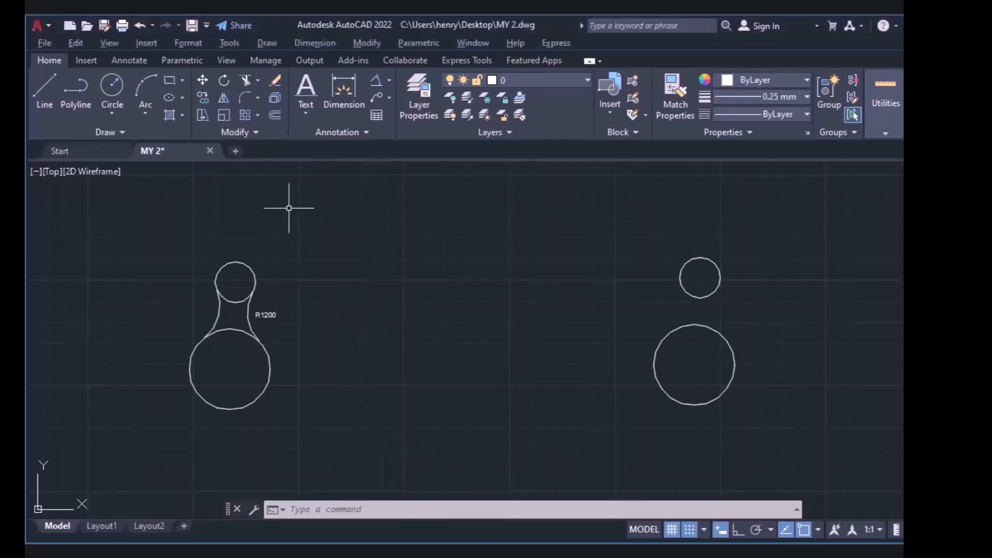
{"action": "left_click", "coordinate": [240, 96]}
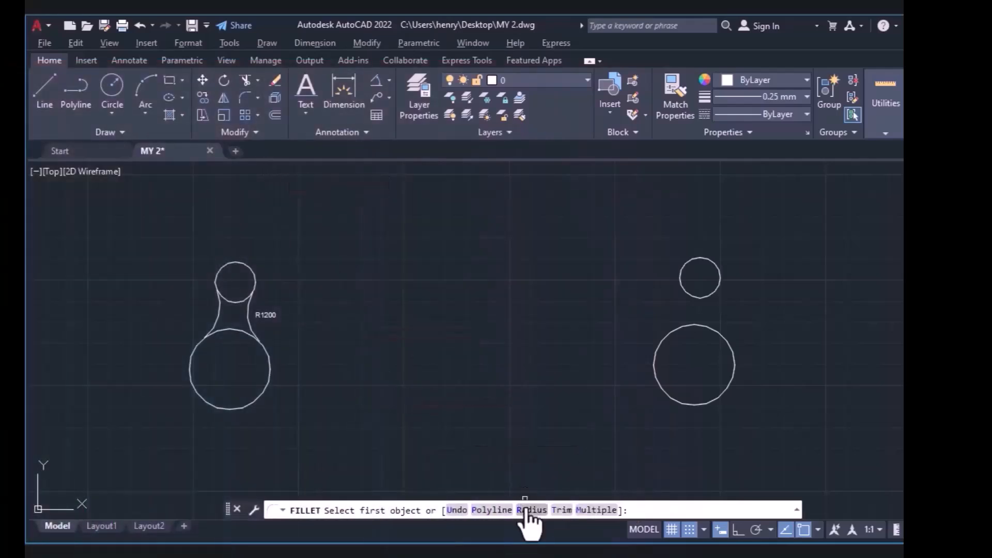
{"action": "left_click", "coordinate": [526, 510]}
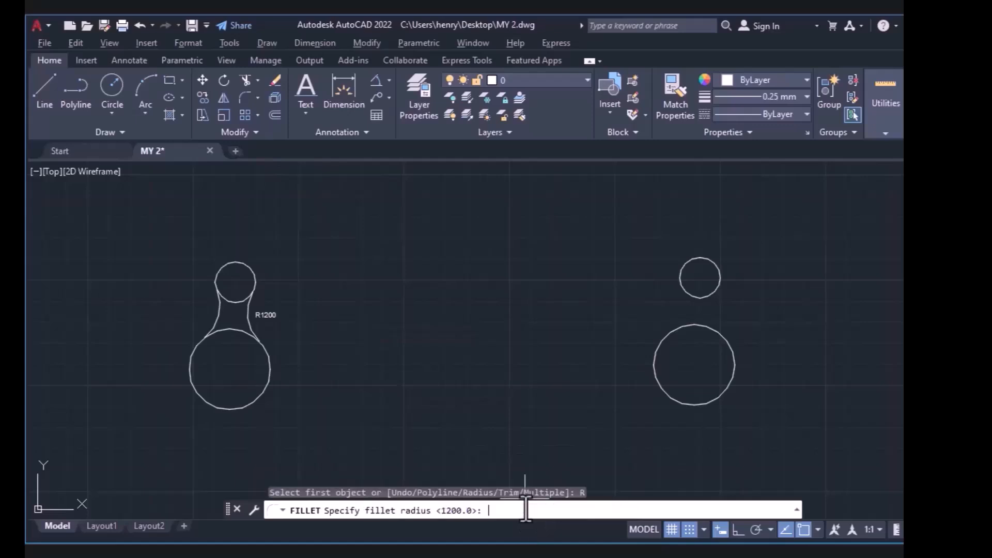
{"action": "type", "text": "1200"}
{"action": "key", "text": "Return"}
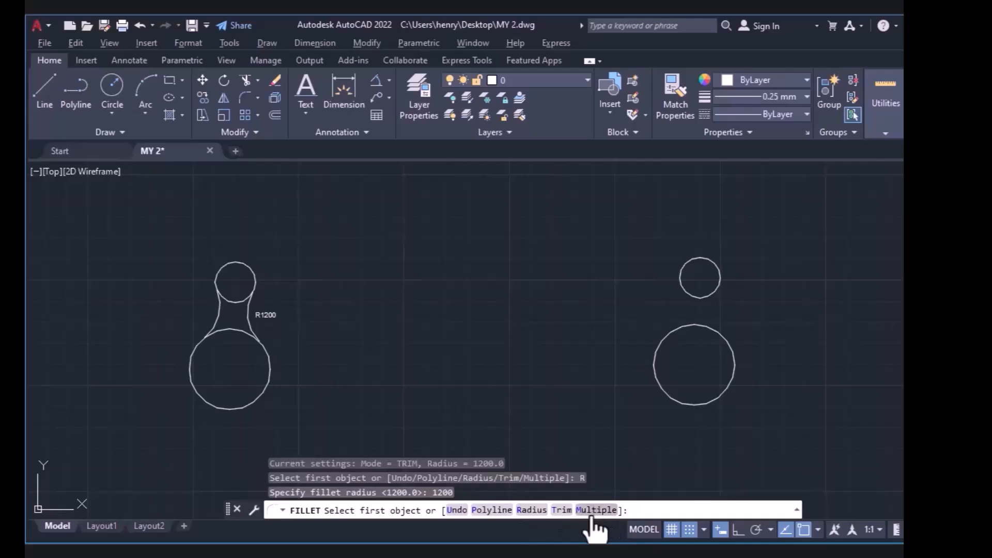
{"action": "left_click", "coordinate": [593, 512]}
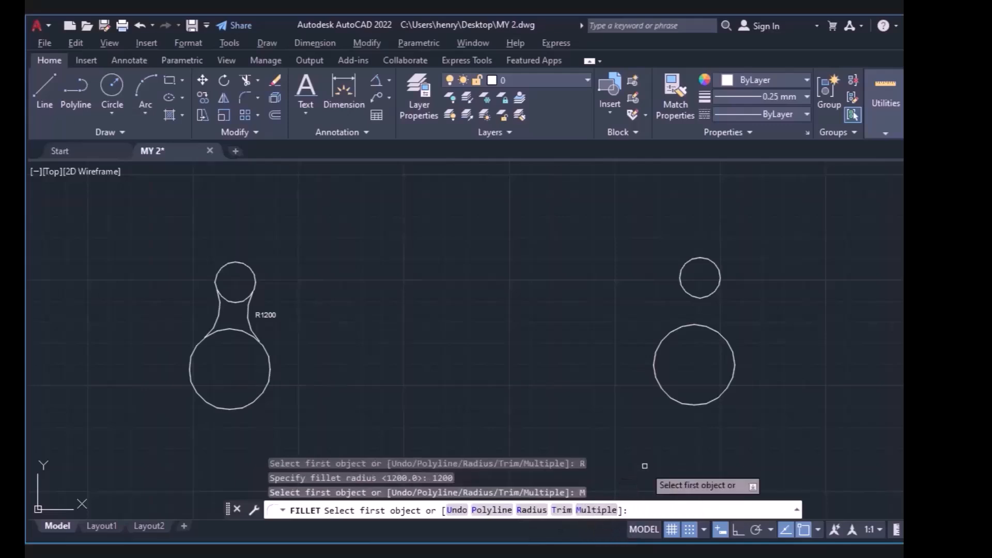
{"action": "left_click", "coordinate": [721, 282]}
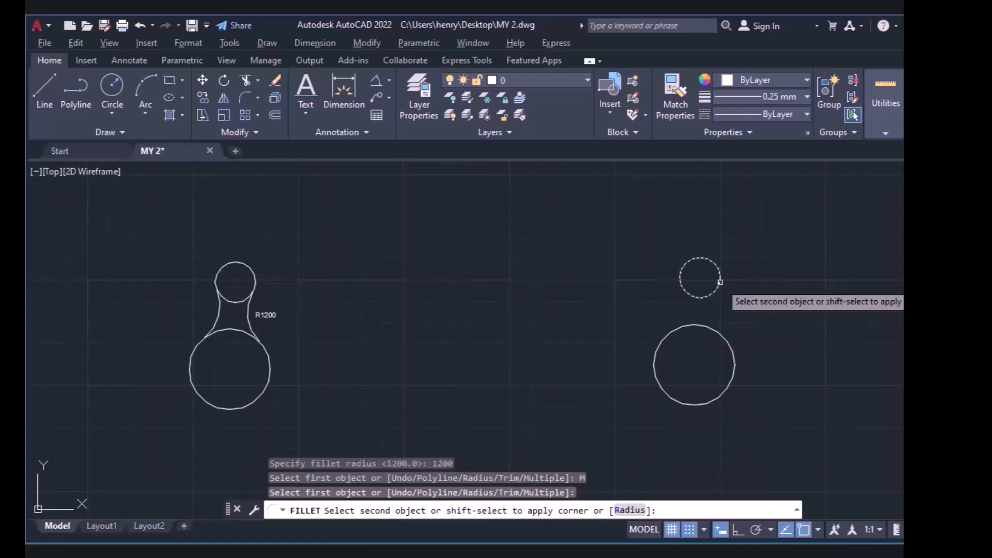
{"action": "left_click", "coordinate": [719, 337]}
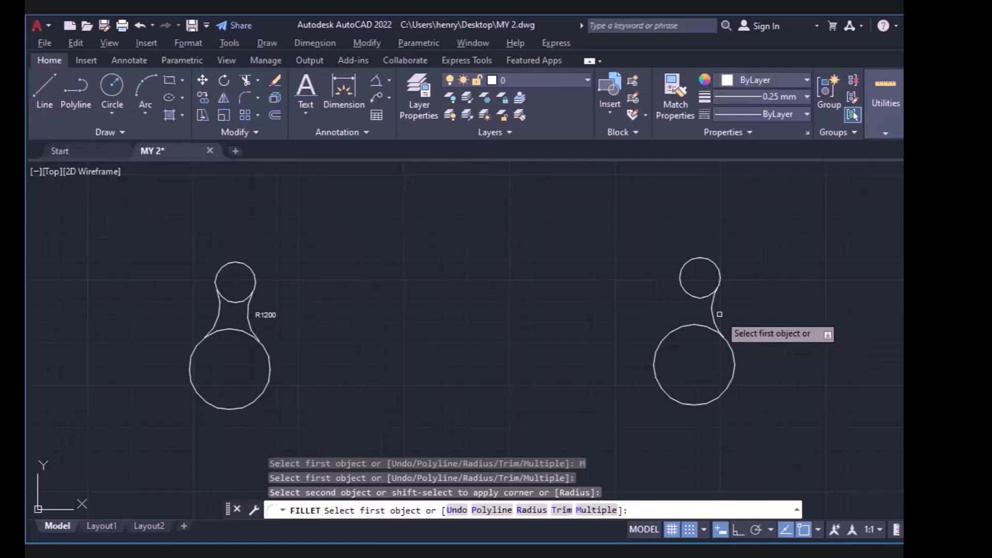
Step: Connect the left sides of the same two circles with a fillet, reusing the 1200 radius, and end the command
{"action": "left_click", "coordinate": [679, 279]}
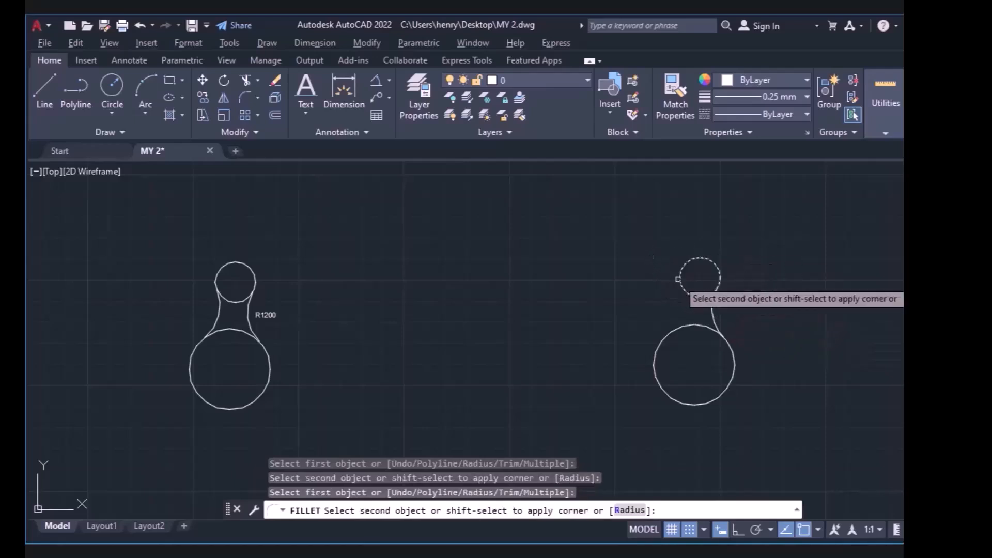
{"action": "left_click", "coordinate": [680, 327]}
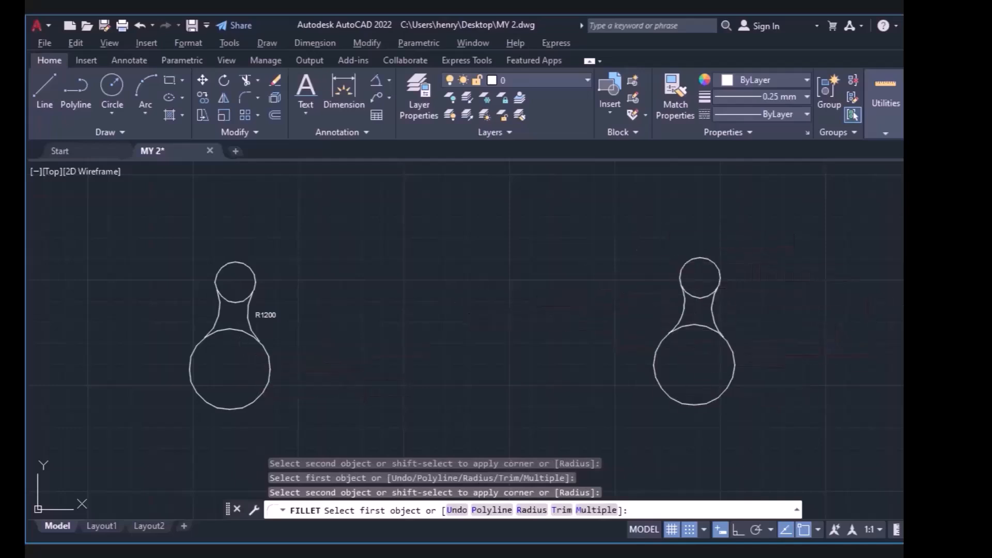
{"action": "key", "text": "Escape"}
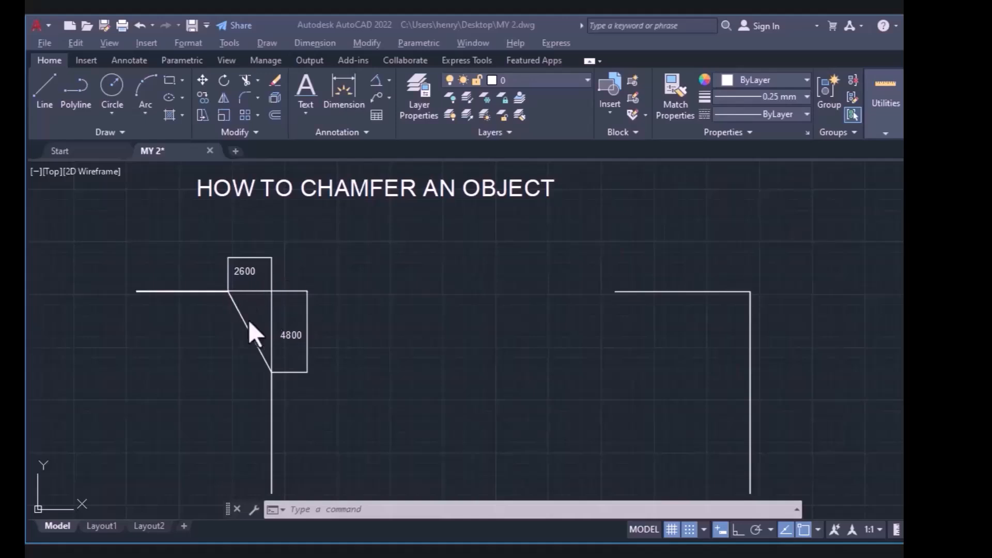
{"action": "left_click", "coordinate": [258, 98]}
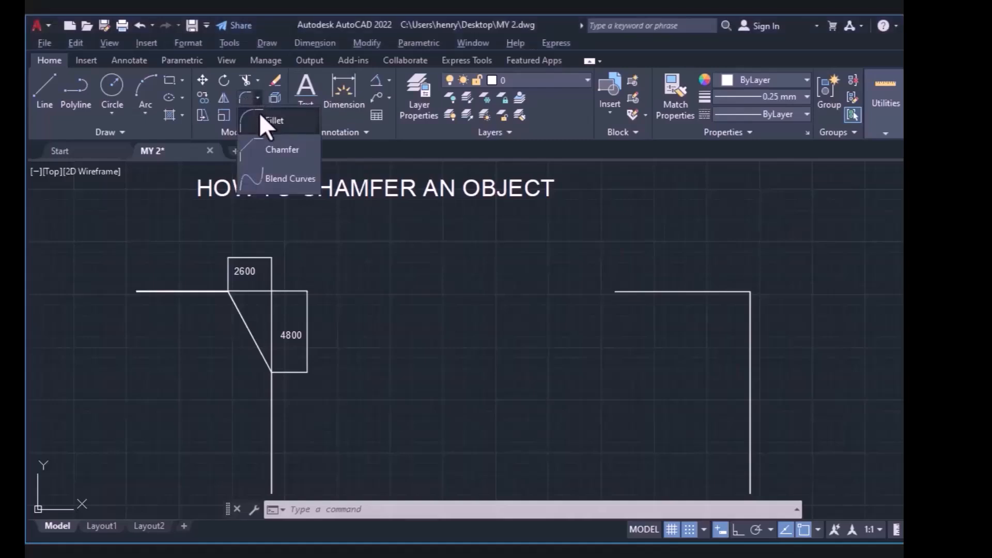
{"action": "left_click", "coordinate": [270, 150]}
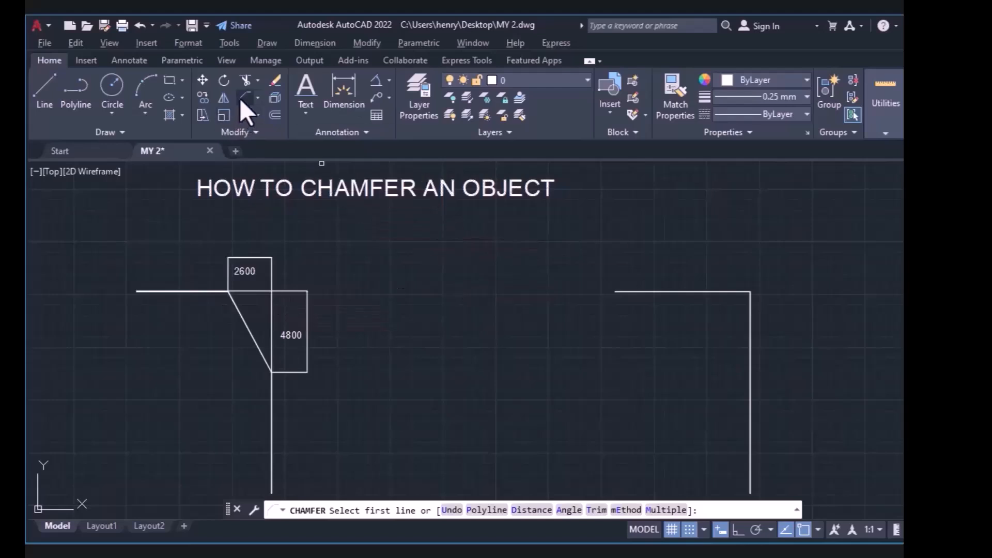
{"action": "key", "text": "Escape"}
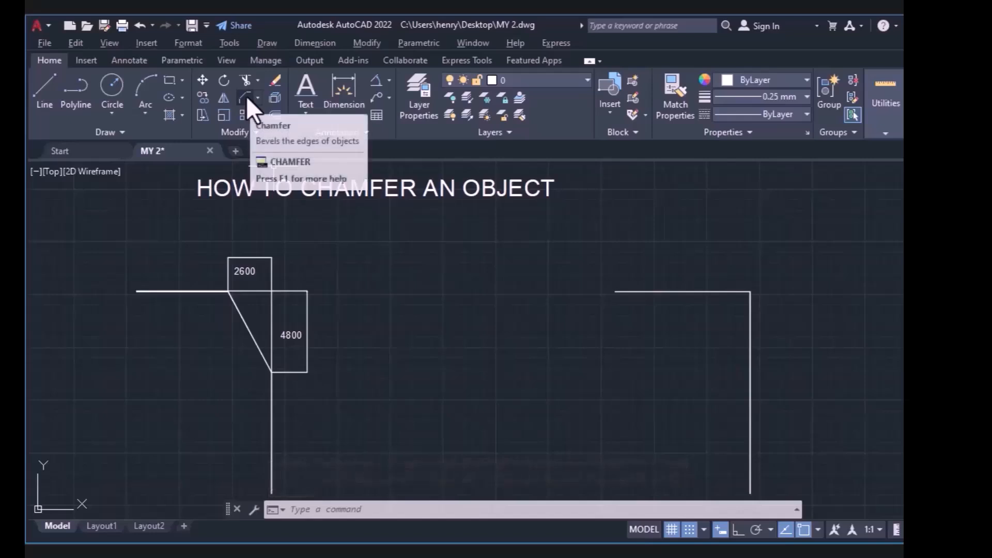
{"action": "left_click", "coordinate": [368, 43]}
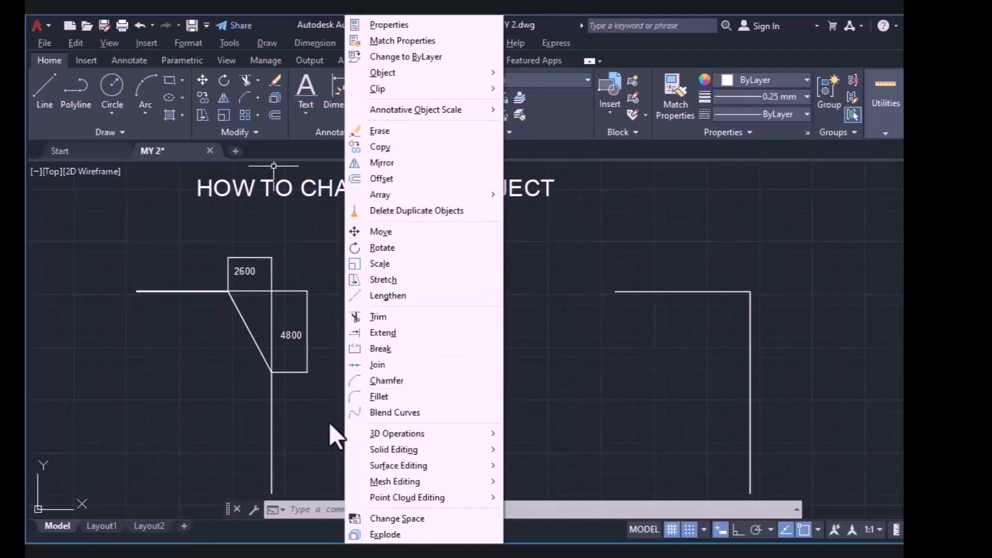
{"action": "left_click", "coordinate": [316, 429]}
{"action": "left_click", "coordinate": [328, 446]}
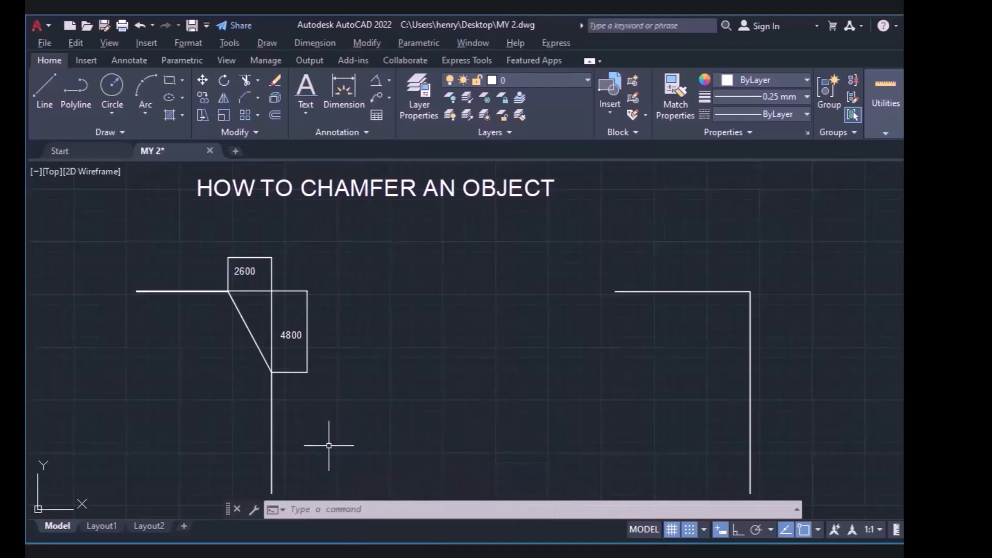
Step: Chamfer the unlabelled corner beside the 2600 by 4800 example using the Distance option, with both distances at 4800
{"action": "left_click", "coordinate": [246, 102]}
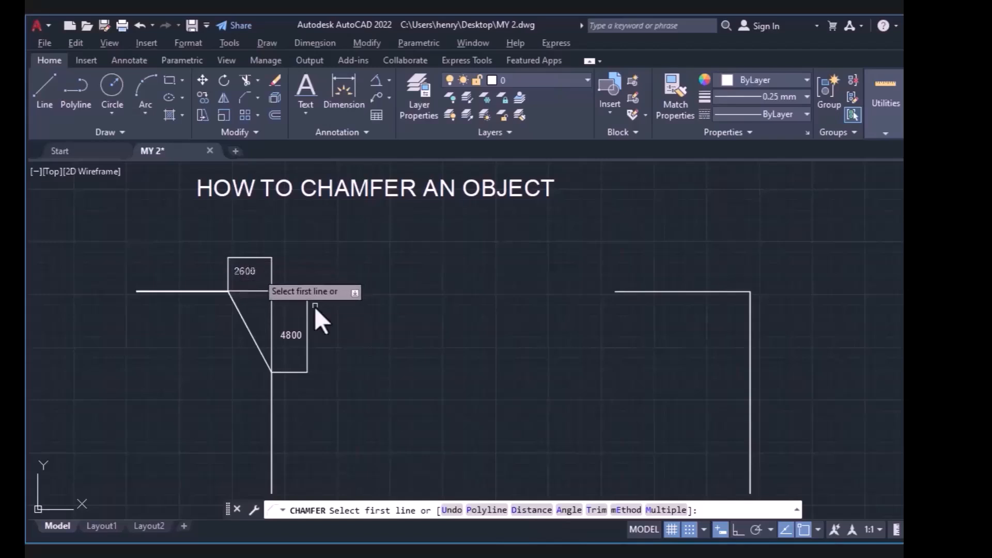
{"action": "left_click", "coordinate": [532, 510]}
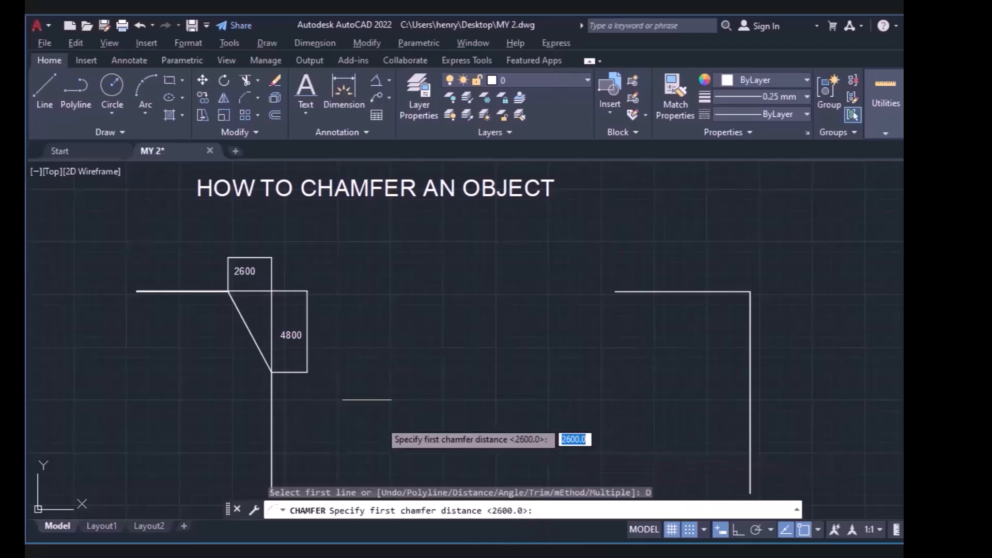
{"action": "left_click", "coordinate": [629, 328]}
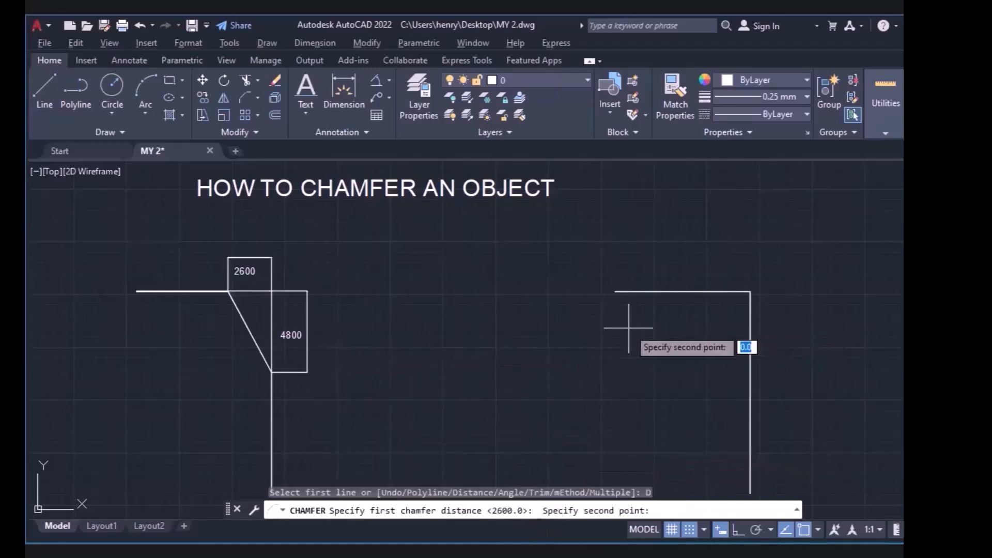
{"action": "type", "text": "2600"}
{"action": "key", "text": "Return"}
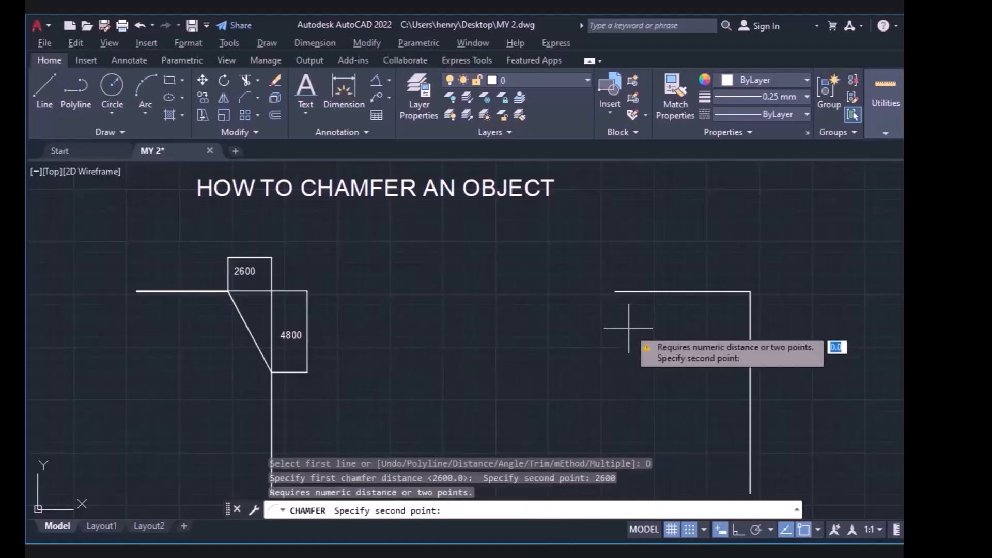
{"action": "type", "text": "4800"}
{"action": "key", "text": "Return"}
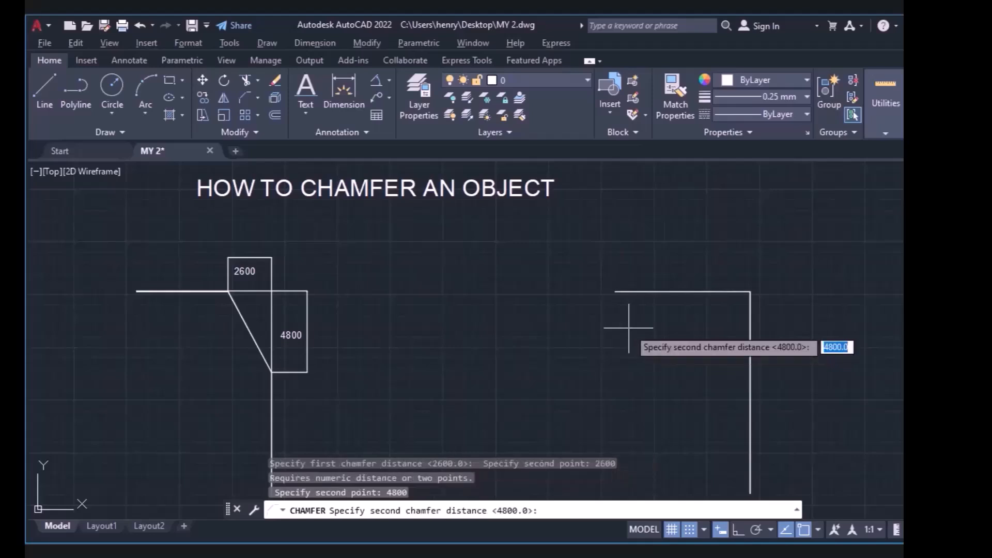
{"action": "key", "text": "Return"}
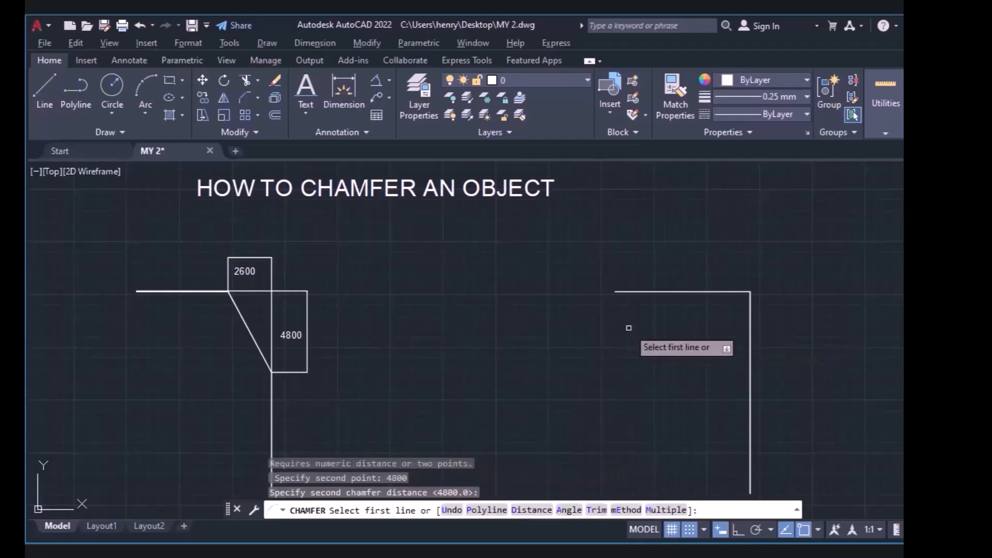
{"action": "left_click", "coordinate": [674, 292]}
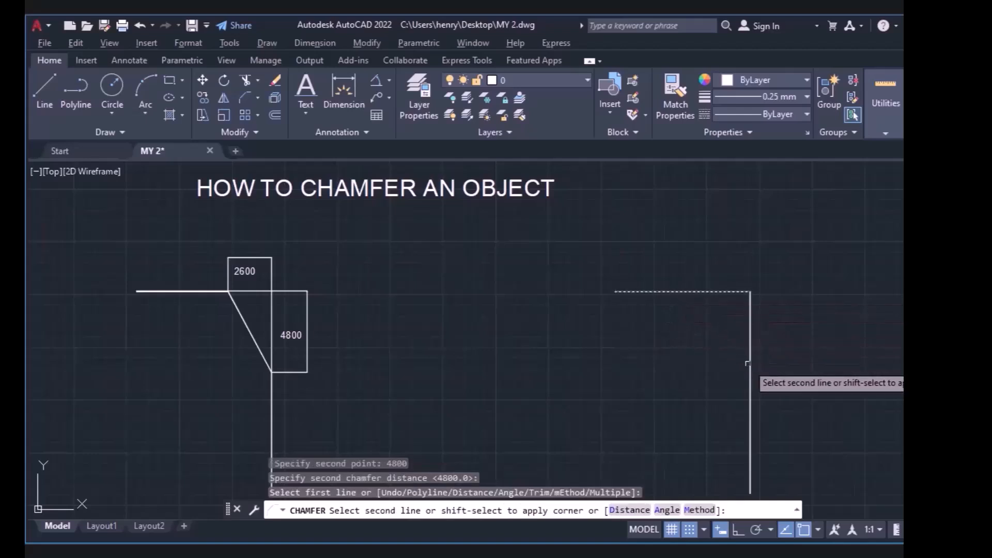
{"action": "left_click", "coordinate": [748, 363]}
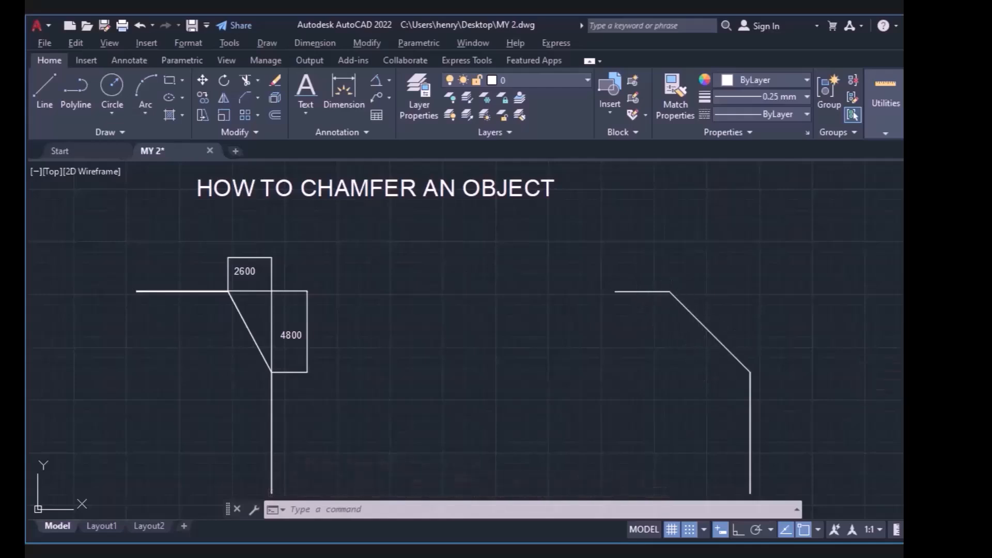
Step: Chamfer the plain corner beside the 4200 and 30 degree example using the Angle option, with length 4200 and angle 30 from the horizontal line
{"action": "left_click", "coordinate": [902, 341]}
{"action": "left_click_drag", "start_coordinate": [690, 417], "coordinate": [686, 257]}
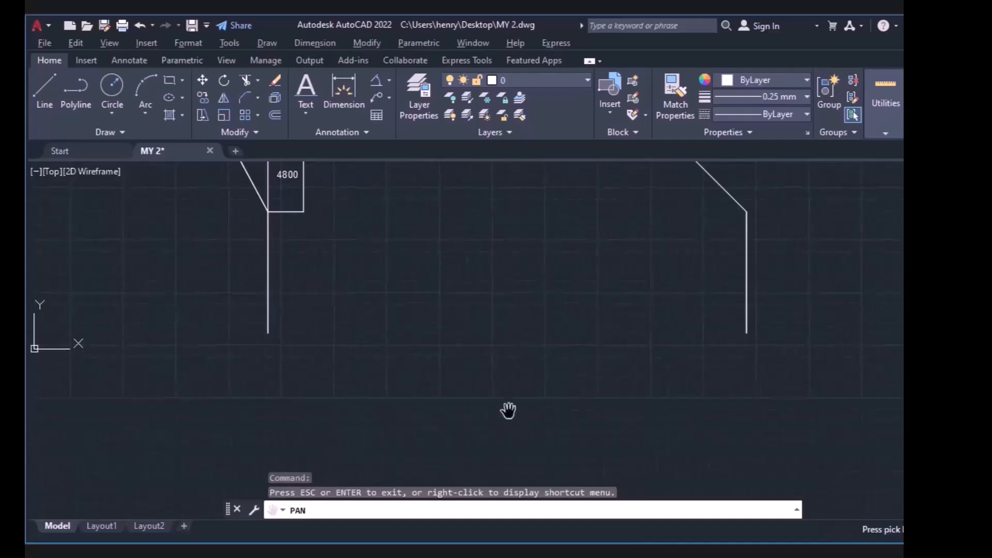
{"action": "left_click_drag", "start_coordinate": [453, 429], "coordinate": [497, 215]}
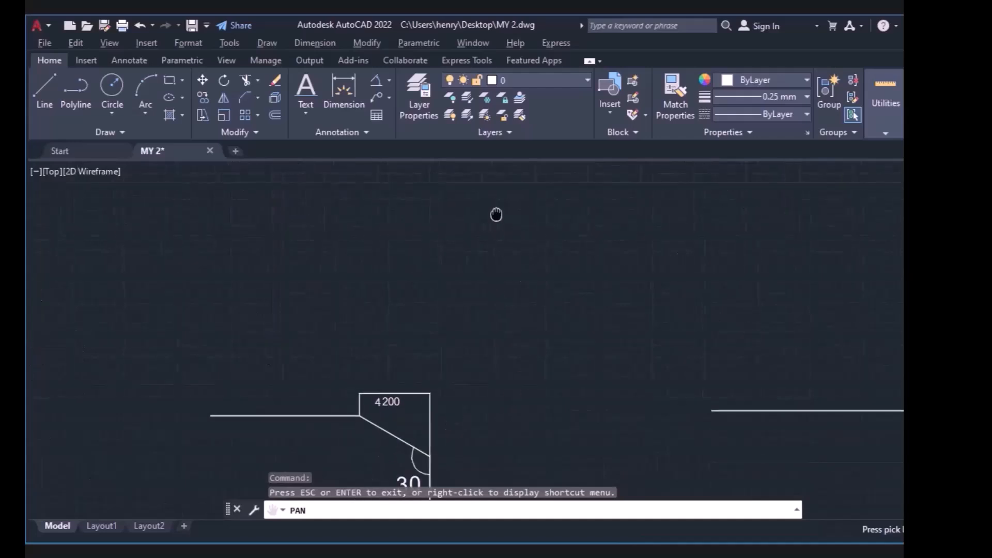
{"action": "left_click_drag", "start_coordinate": [558, 404], "coordinate": [513, 257]}
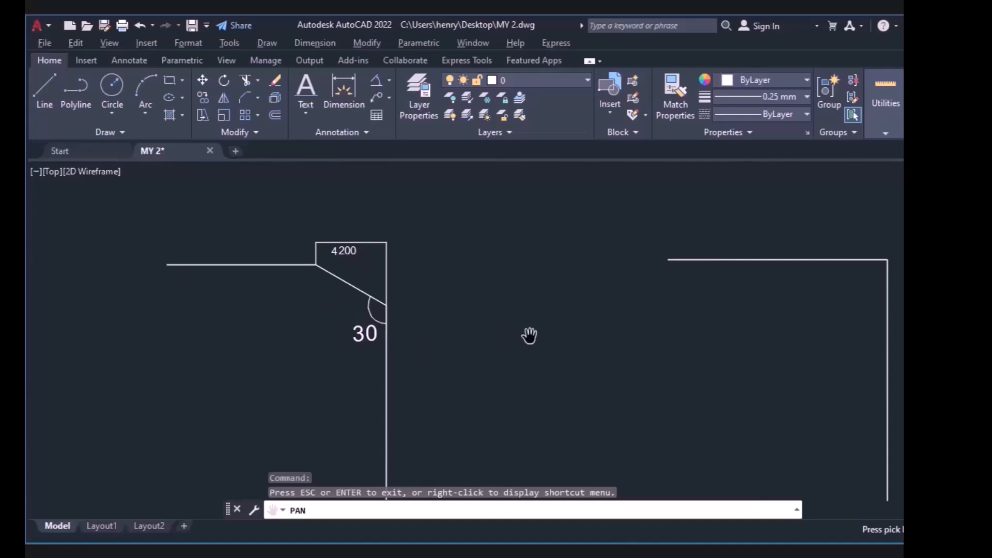
{"action": "key", "text": "Escape"}
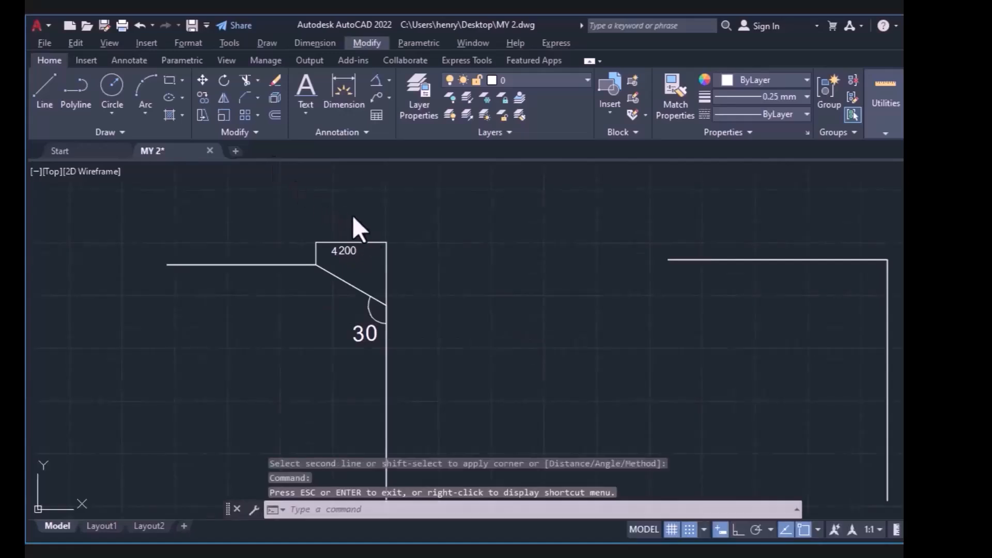
{"action": "left_click", "coordinate": [525, 291]}
{"action": "key", "text": "Escape"}
{"action": "type", "text": "C"}
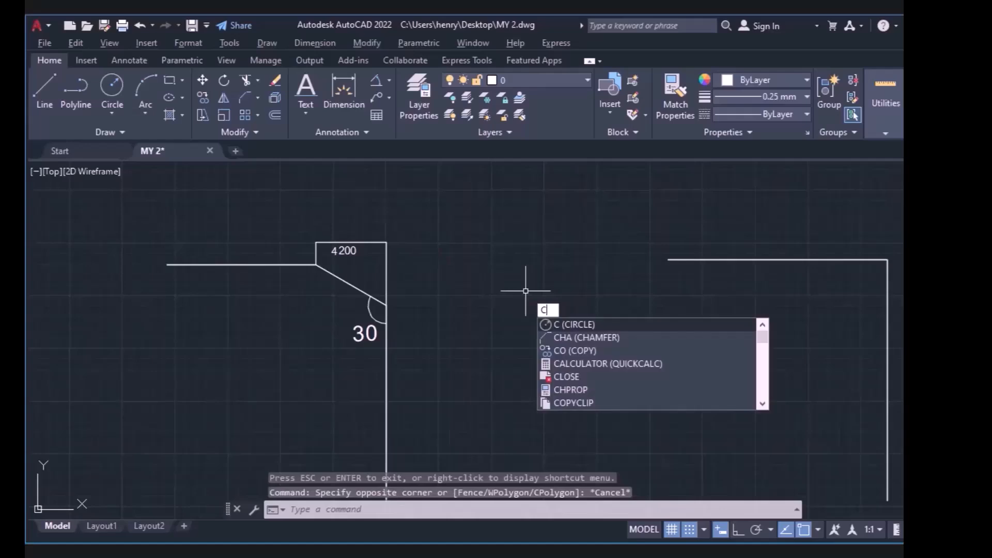
{"action": "key", "text": "Down"}
{"action": "key", "text": "Down"}
{"action": "key", "text": "Down"}
{"action": "key", "text": "Down"}
{"action": "type", "text": "HAM"}
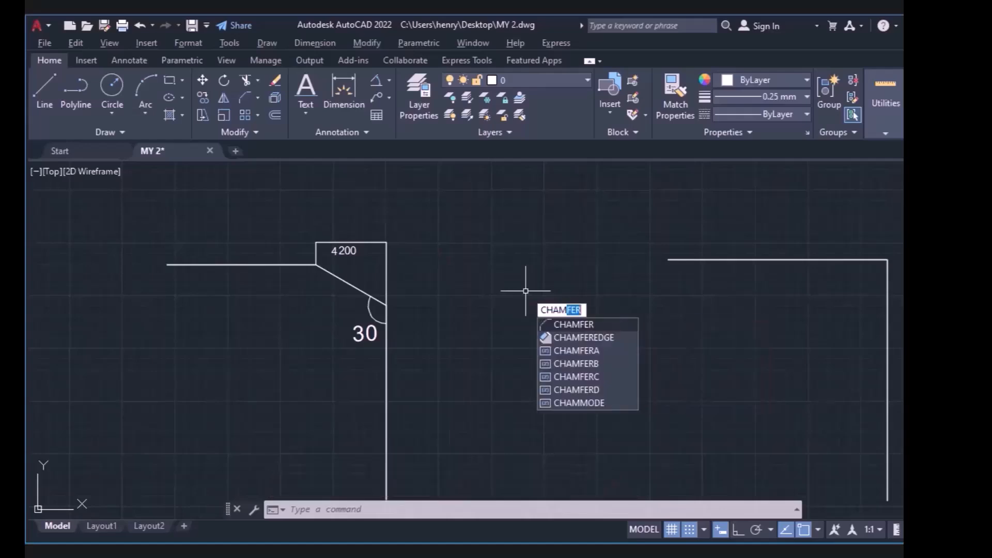
{"action": "key", "text": "Return"}
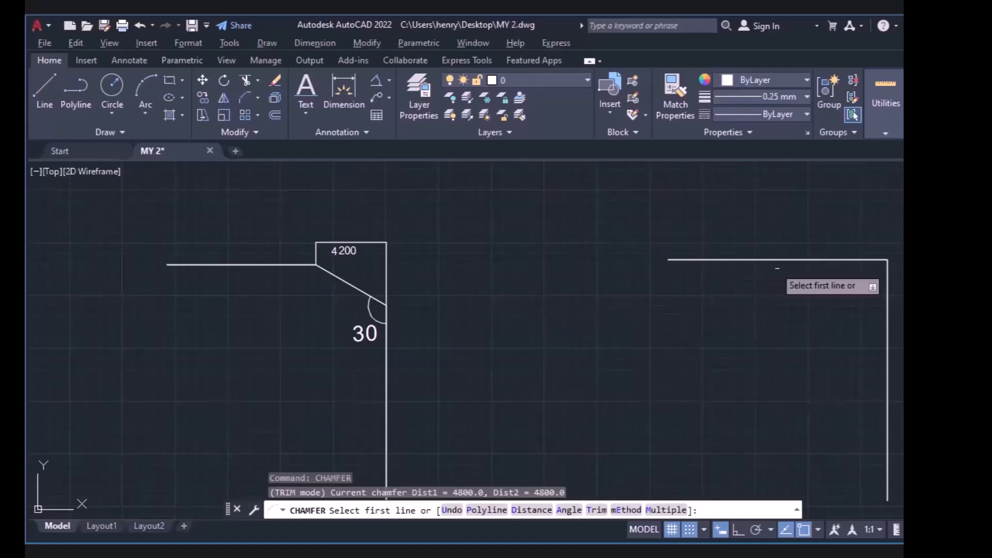
{"action": "left_click", "coordinate": [568, 511]}
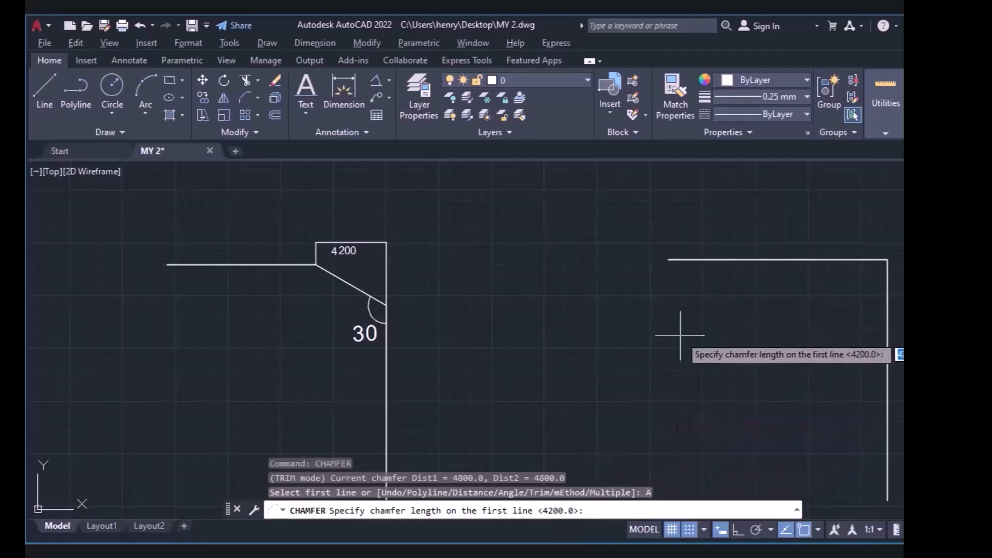
{"action": "type", "text": "4"}
{"action": "key", "text": "Return"}
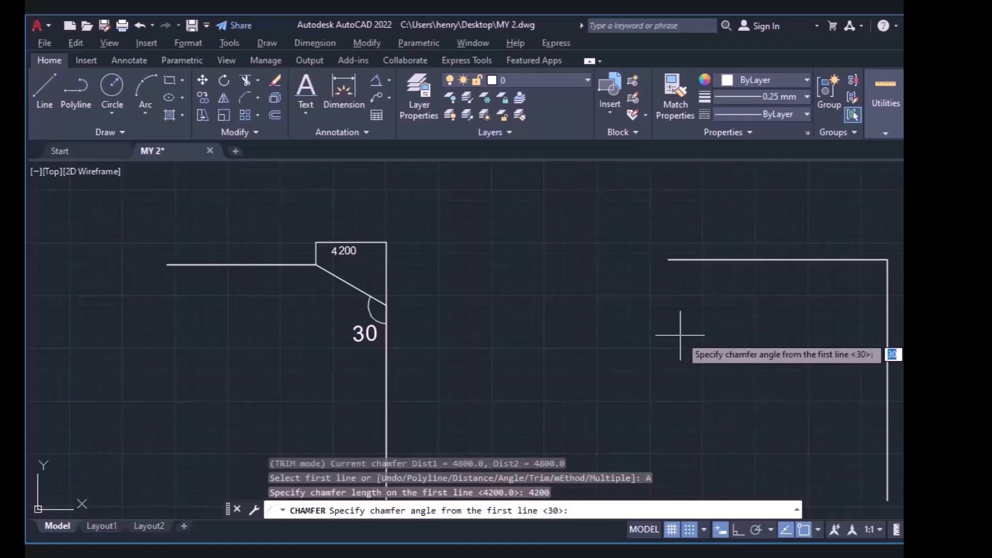
{"action": "type", "text": "3"}
{"action": "key", "text": "Return"}
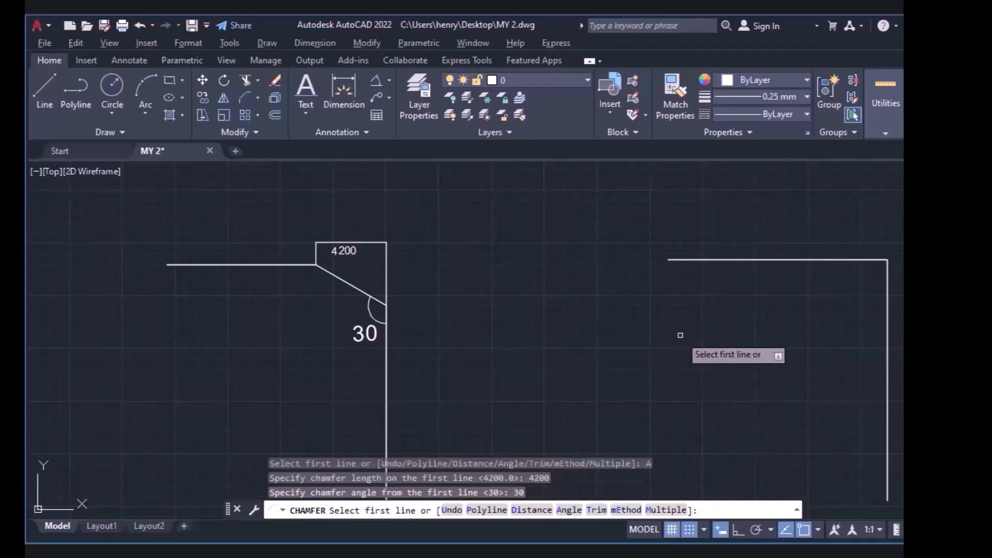
{"action": "left_click", "coordinate": [778, 259]}
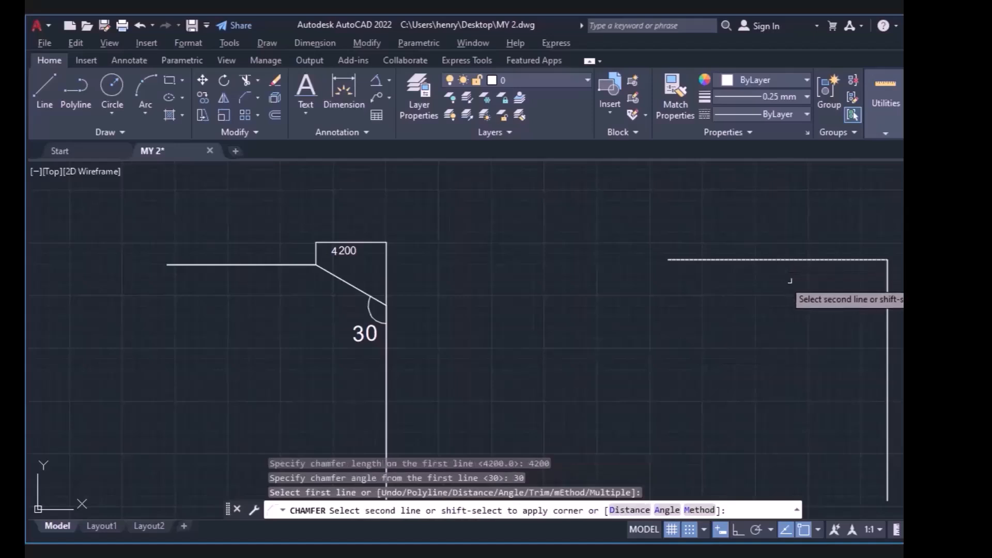
{"action": "left_click", "coordinate": [887, 353]}
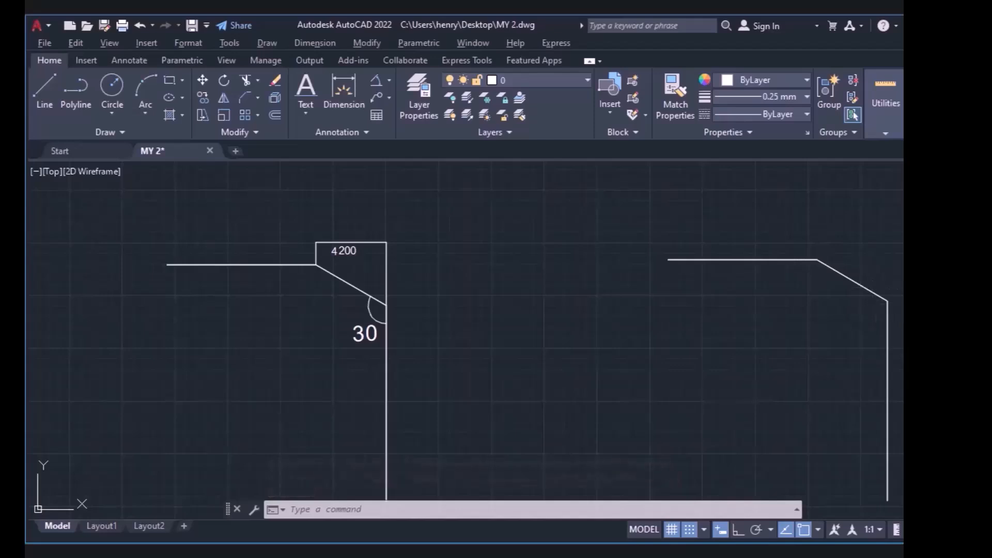
{"action": "middle_click_drag", "start_coordinate": [797, 367], "coordinate": [798, 133]}
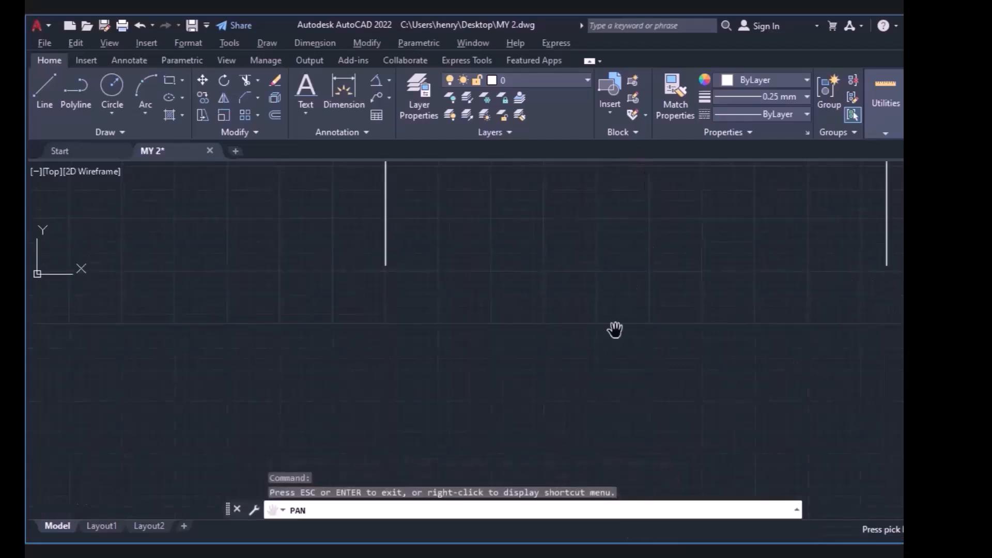
{"action": "left_click_drag", "start_coordinate": [615, 331], "coordinate": [597, 427]}
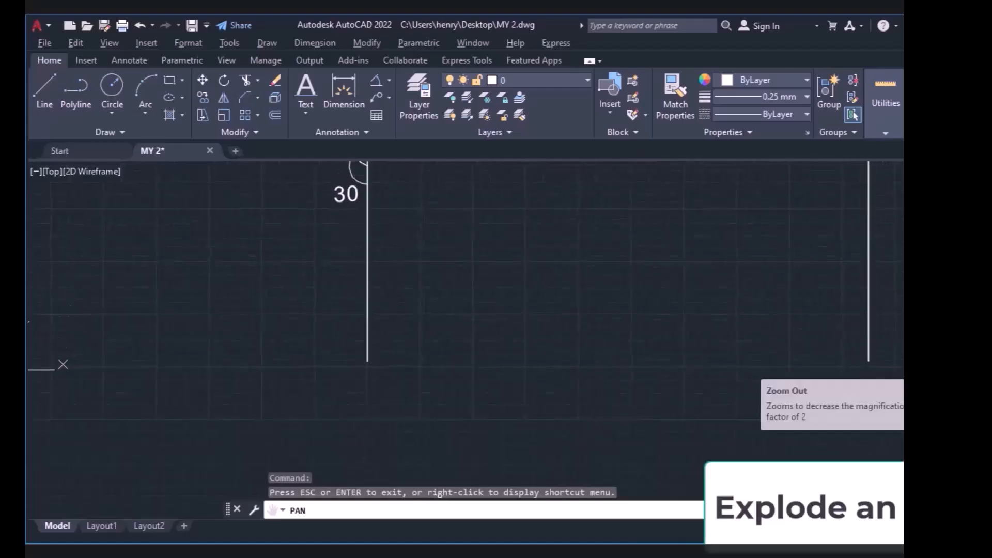
{"action": "left_click", "coordinate": [903, 382]}
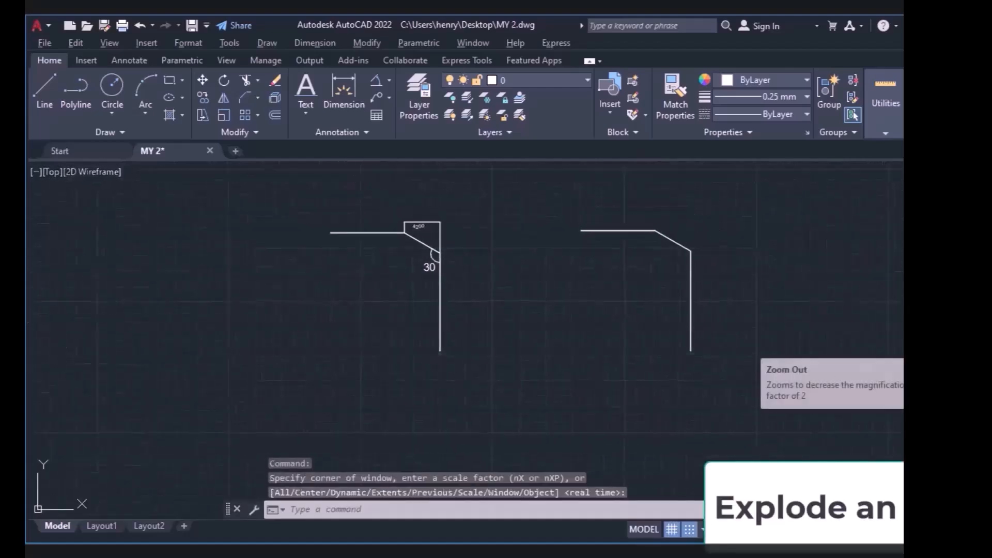
{"action": "left_click", "coordinate": [902, 362]}
{"action": "left_click_drag", "start_coordinate": [592, 430], "coordinate": [590, 164]}
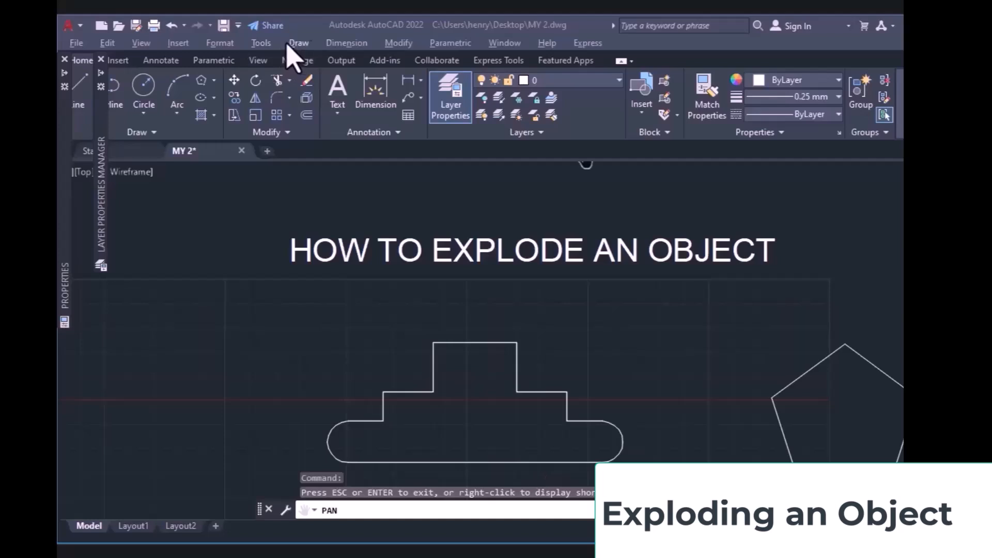
{"action": "left_click", "coordinate": [398, 44]}
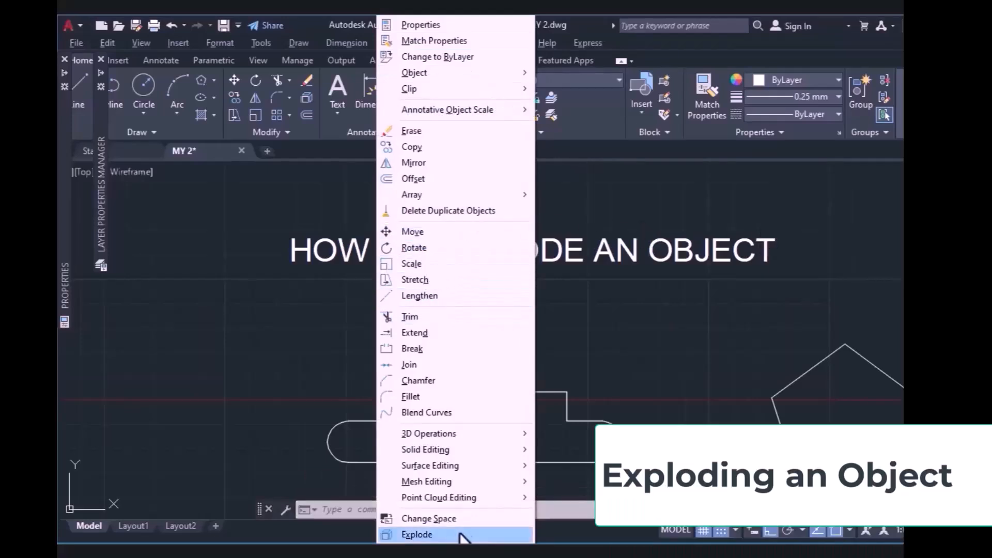
{"action": "key", "text": "Escape"}
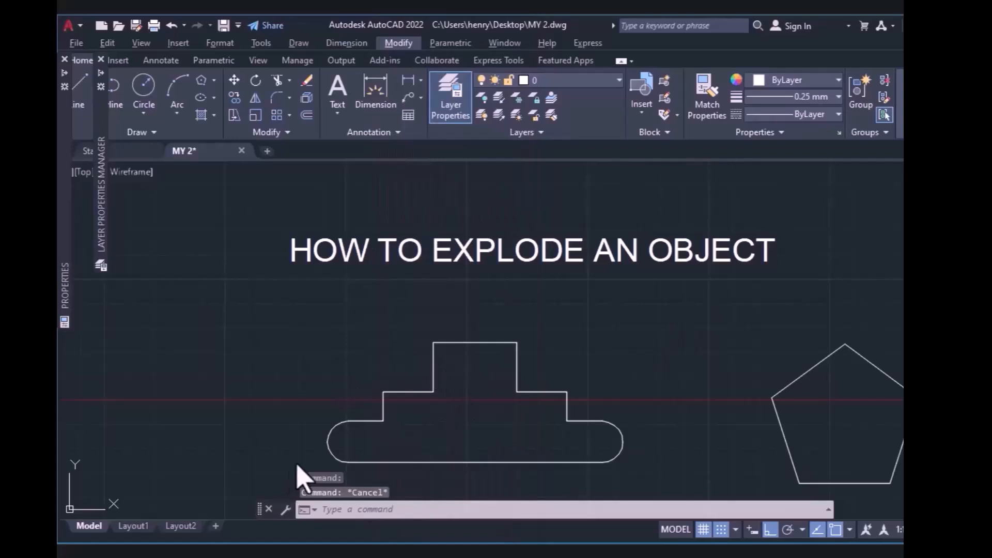
{"action": "left_click", "coordinate": [379, 514]}
{"action": "type", "text": "EXP"}
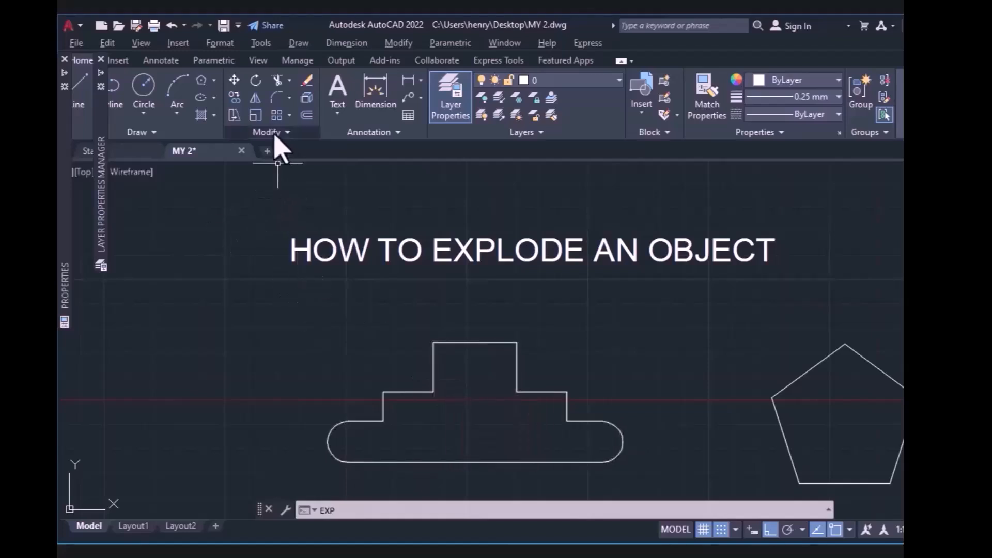
{"action": "left_click", "coordinate": [306, 98]}
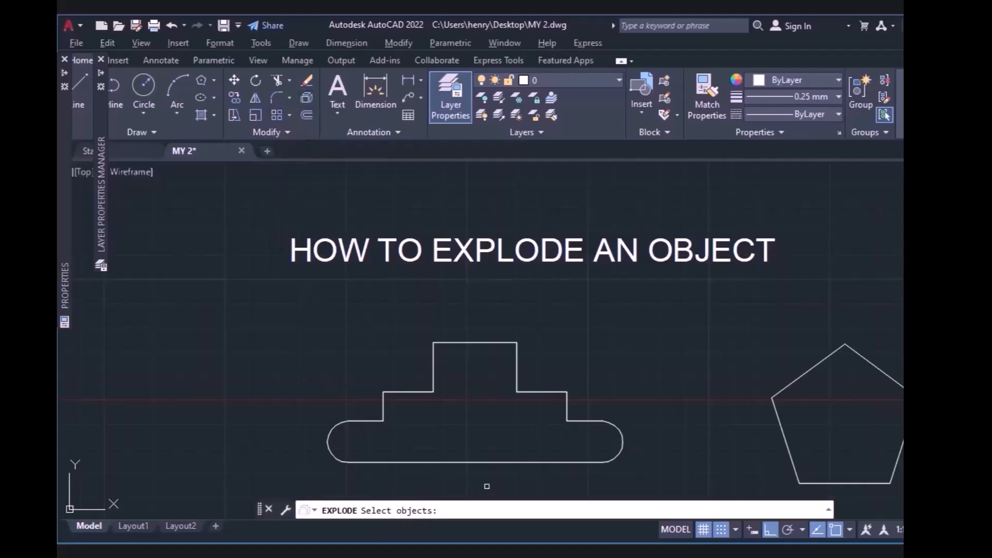
{"action": "key", "text": "Escape"}
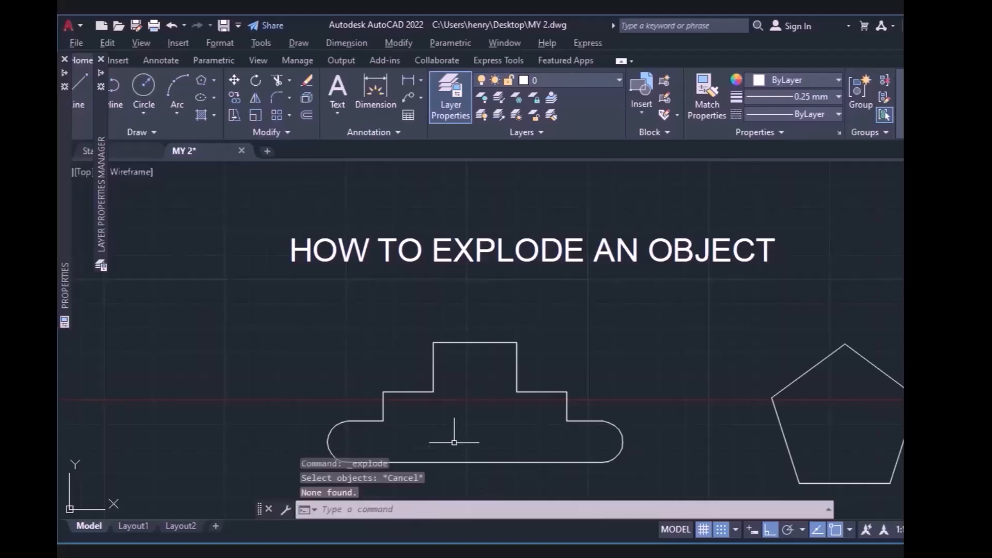
Step: Select the stepped outline and the pentagon to examine whether each is one object, and clear the selection
{"action": "left_click", "coordinate": [452, 463]}
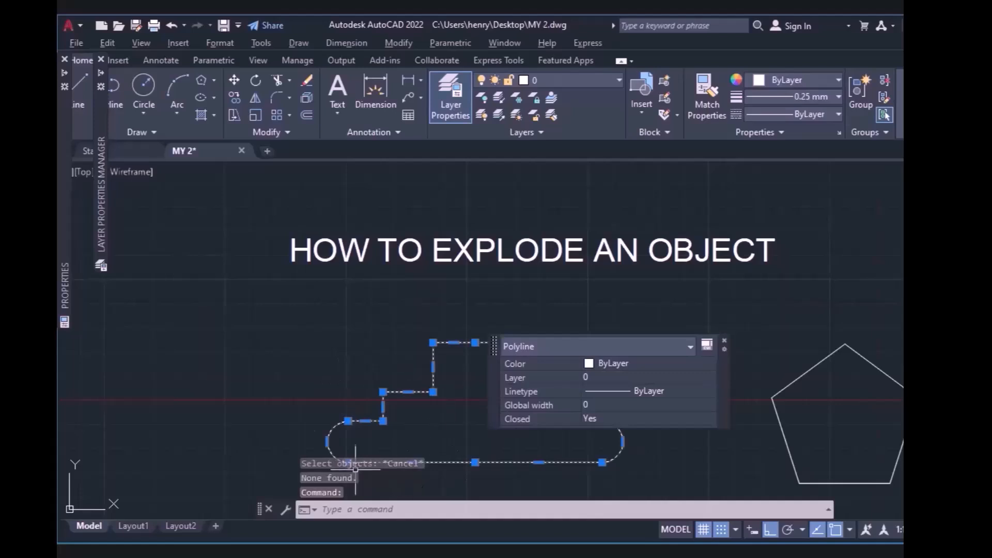
{"action": "left_click", "coordinate": [725, 342]}
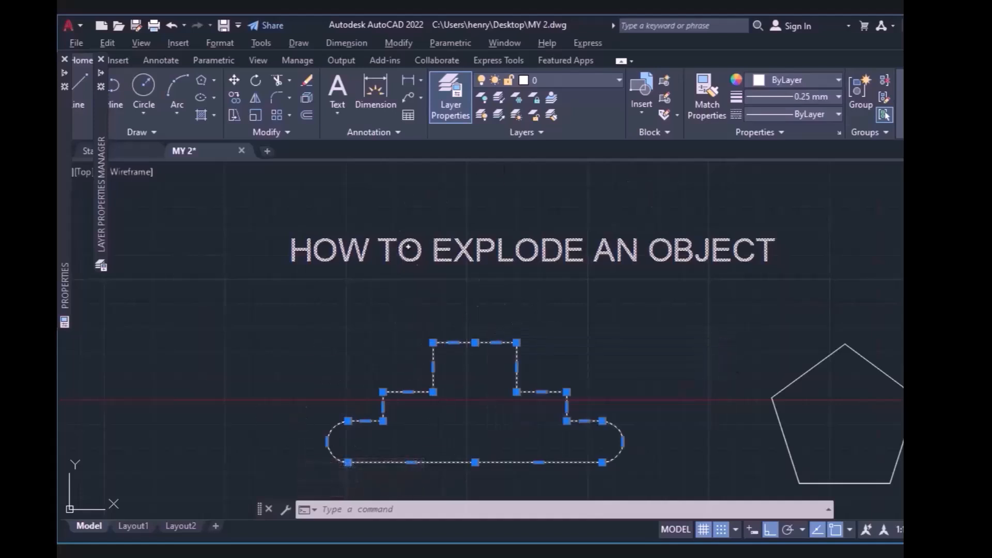
{"action": "left_click", "coordinate": [783, 432]}
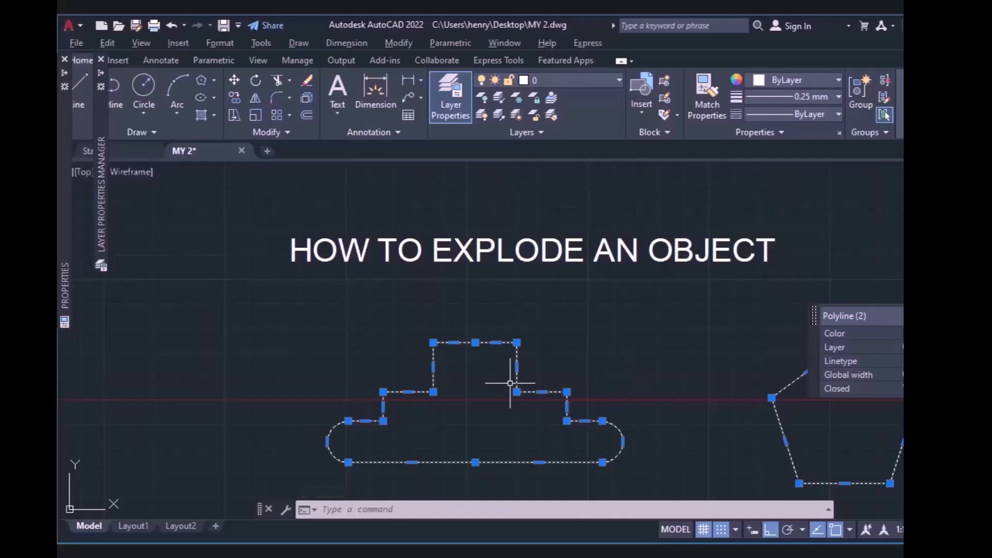
{"action": "key", "text": "Escape"}
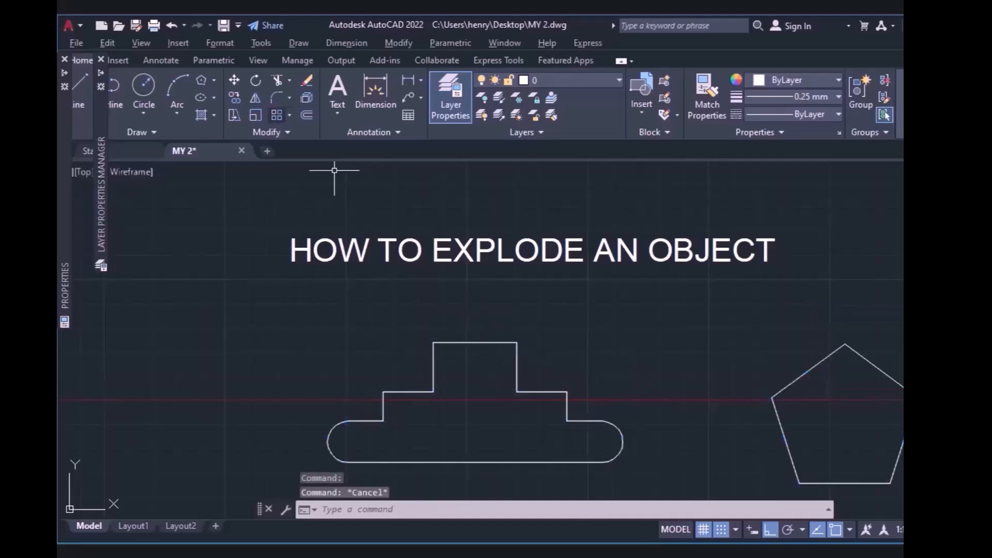
Step: Explode the stepped outline with rounded ends into separate objects
{"action": "left_click", "coordinate": [307, 98]}
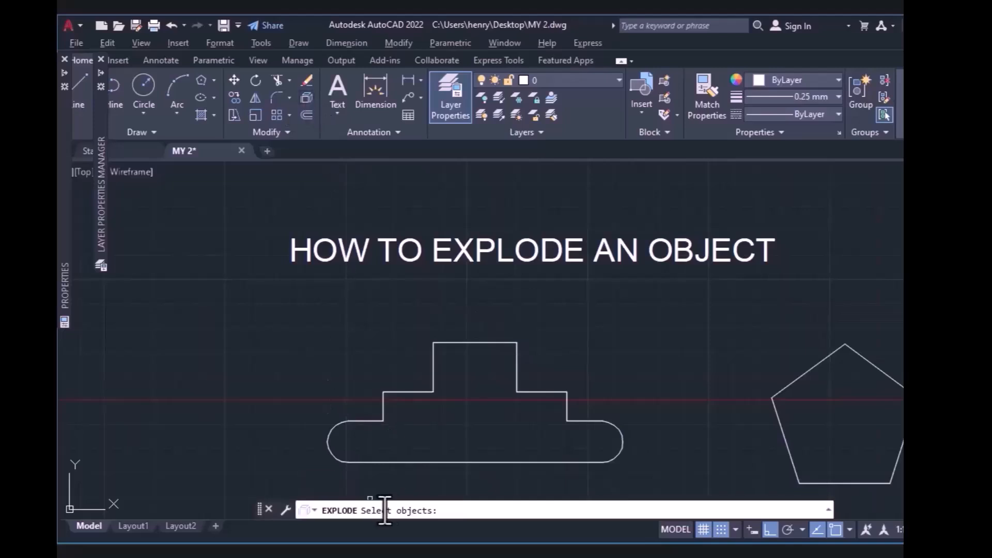
{"action": "mouse_move", "coordinate": [639, 303]}
{"action": "left_mouse_down"}
{"action": "mouse_move", "coordinate": [658, 465]}
{"action": "mouse_move", "coordinate": [629, 307]}
{"action": "mouse_move", "coordinate": [620, 402]}
{"action": "left_mouse_up"}
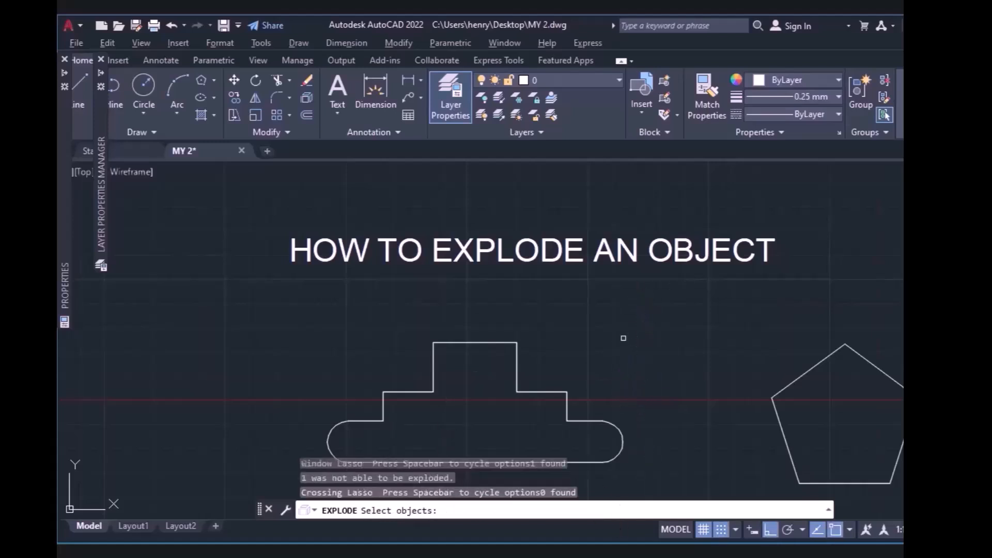
{"action": "left_click_drag", "start_coordinate": [623, 338], "coordinate": [472, 414]}
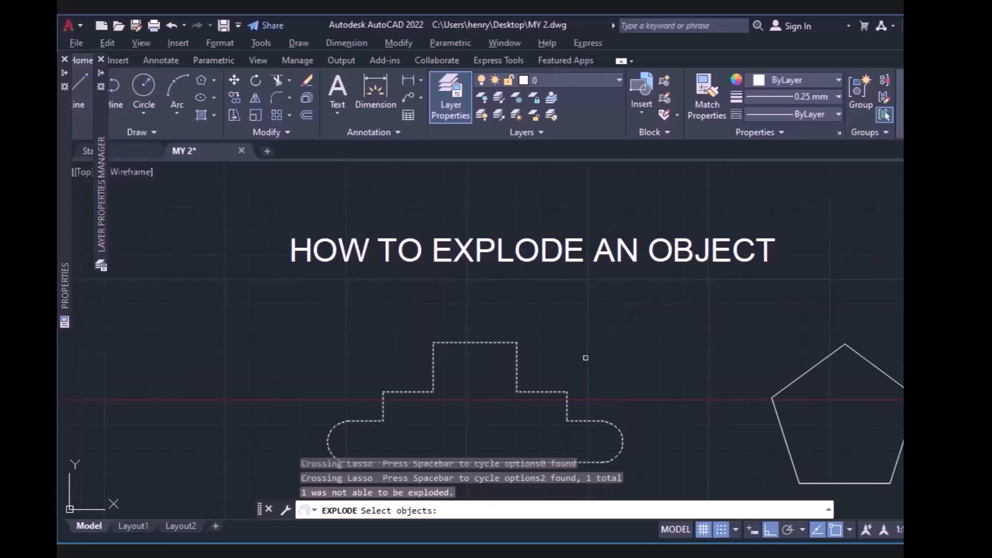
{"action": "key", "text": "Return"}
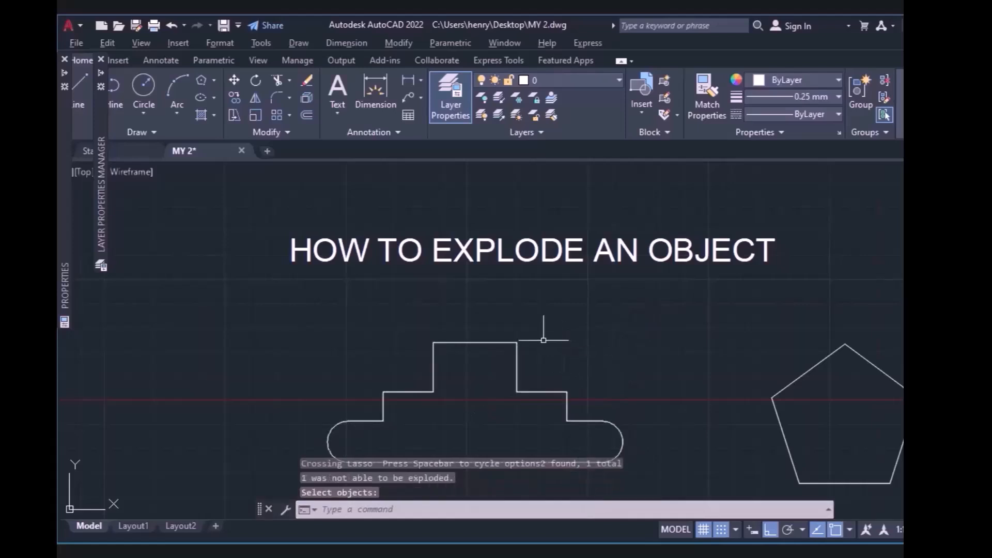
Step: Select individual top, side, step and base segments of the stepped outline to examine whether they are separate, and clear the selection
{"action": "left_click", "coordinate": [505, 342]}
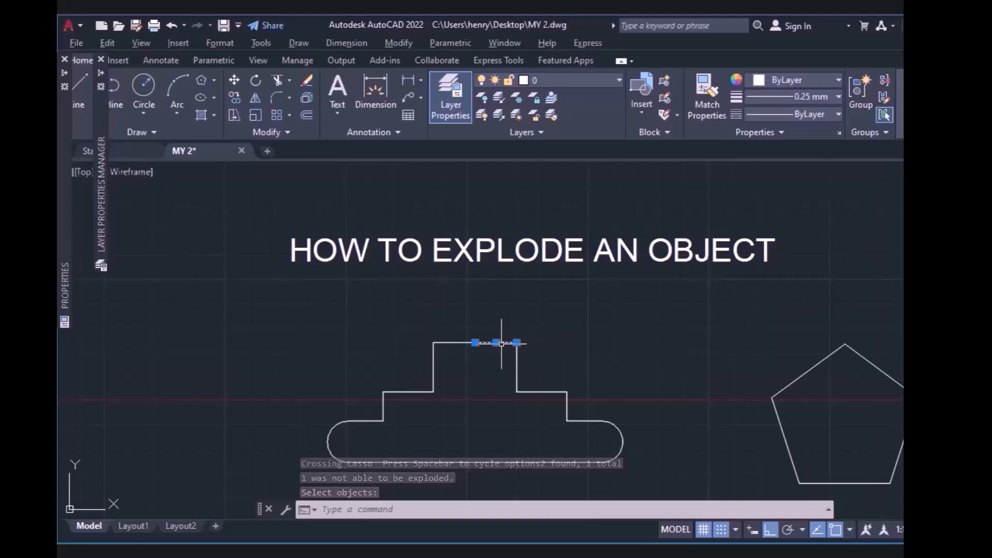
{"action": "left_click", "coordinate": [433, 359]}
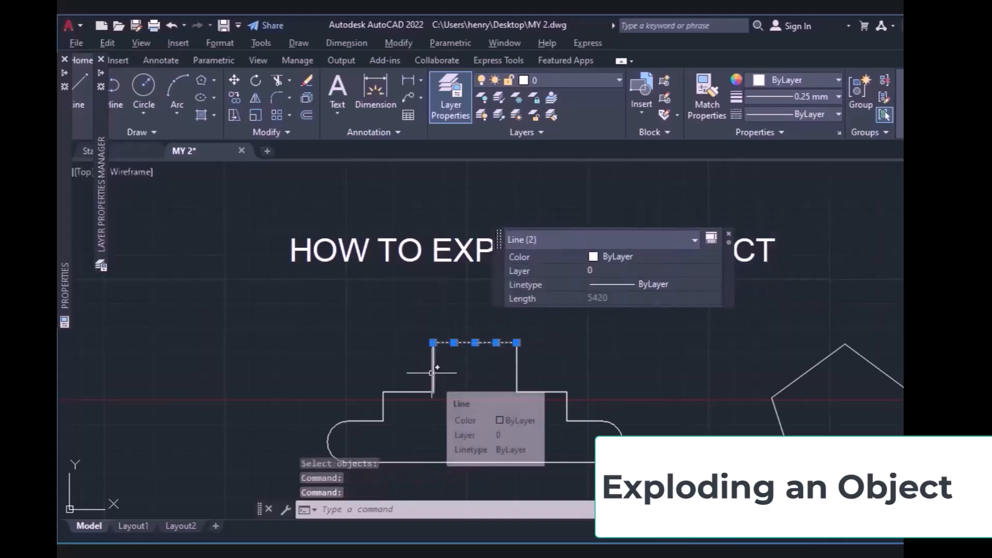
{"action": "left_click", "coordinate": [432, 372]}
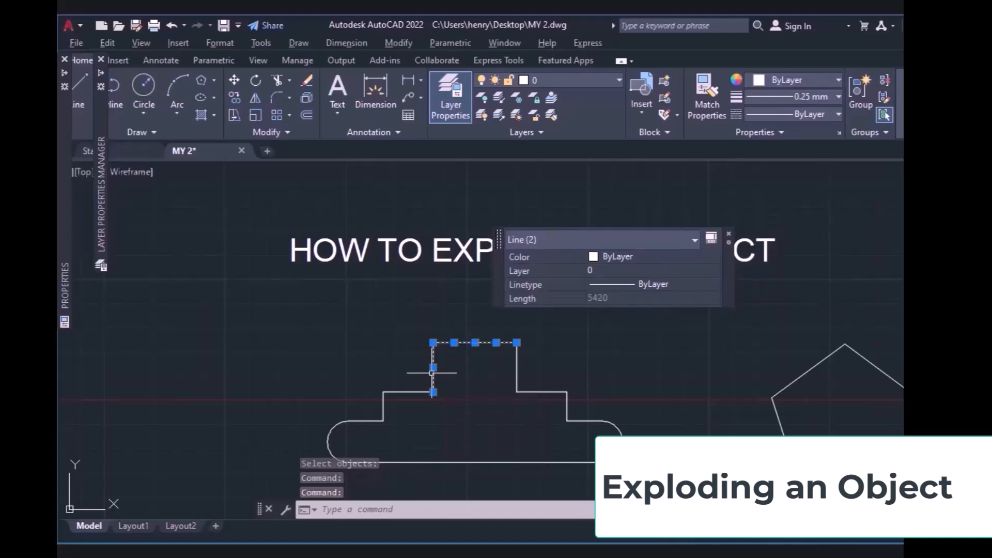
{"action": "left_click", "coordinate": [407, 392]}
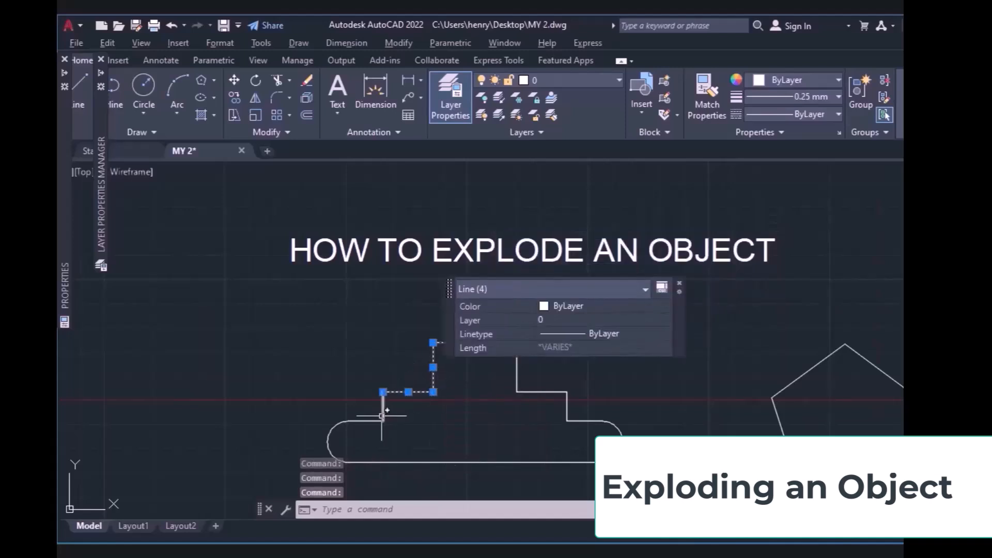
{"action": "left_click", "coordinate": [383, 413]}
{"action": "left_click", "coordinate": [548, 462]}
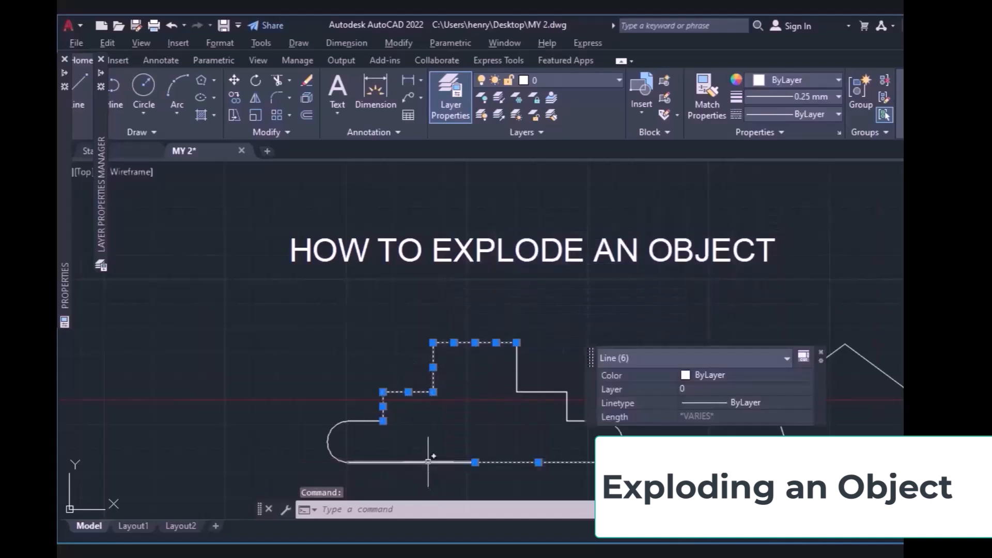
{"action": "left_click", "coordinate": [428, 462]}
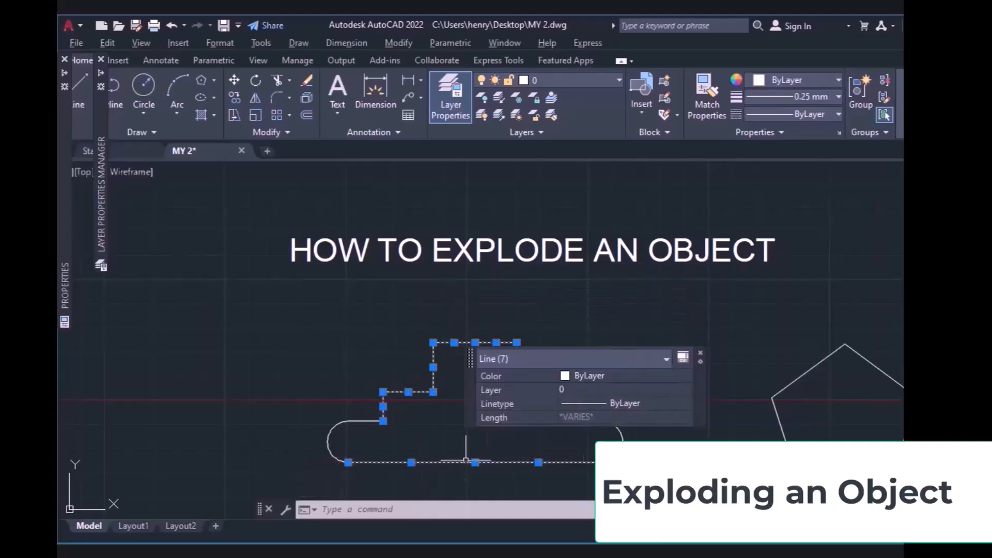
{"action": "key", "text": "Escape"}
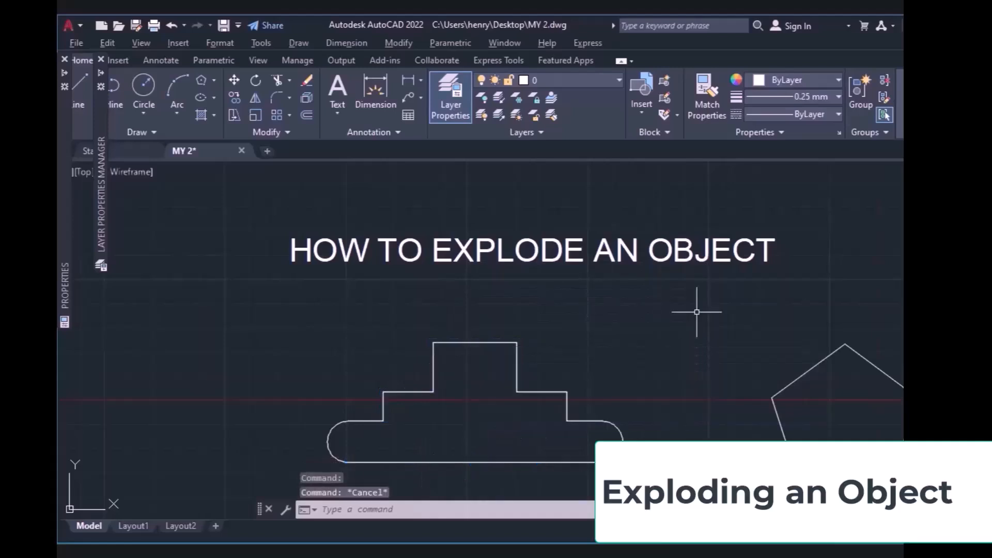
Step: Check the pentagon as a single selection, clear it, and explode the pentagon into separate lines
{"action": "left_click", "coordinate": [790, 385]}
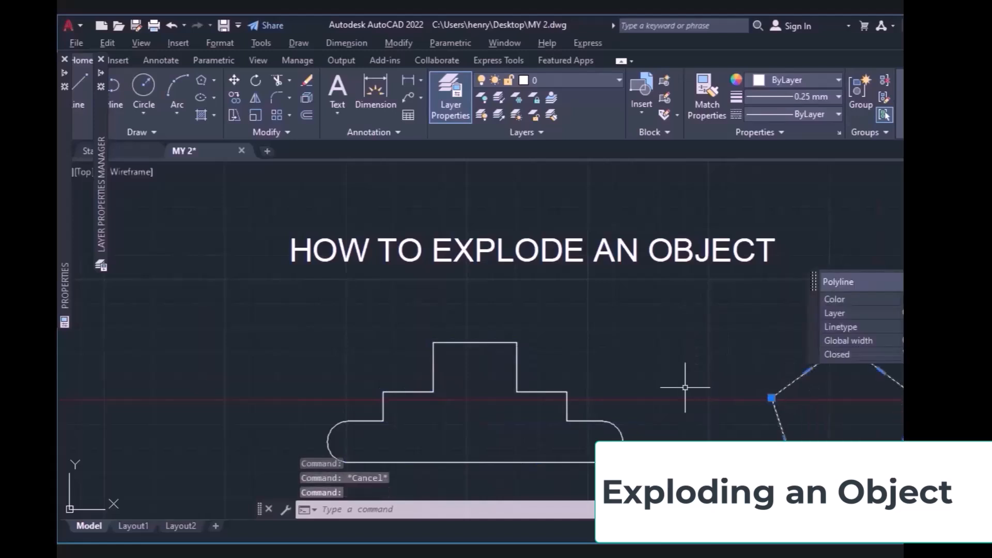
{"action": "key", "text": "Escape"}
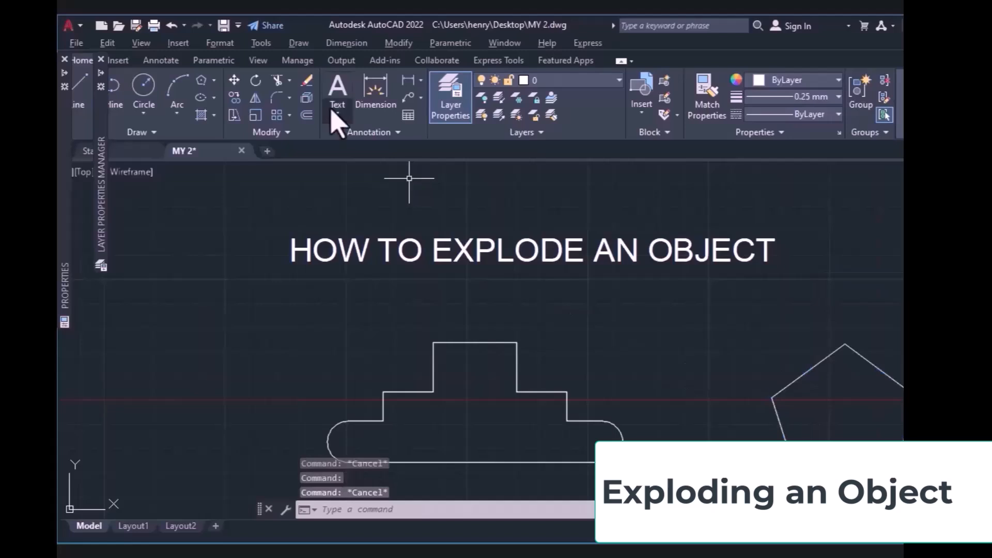
{"action": "left_click", "coordinate": [307, 99]}
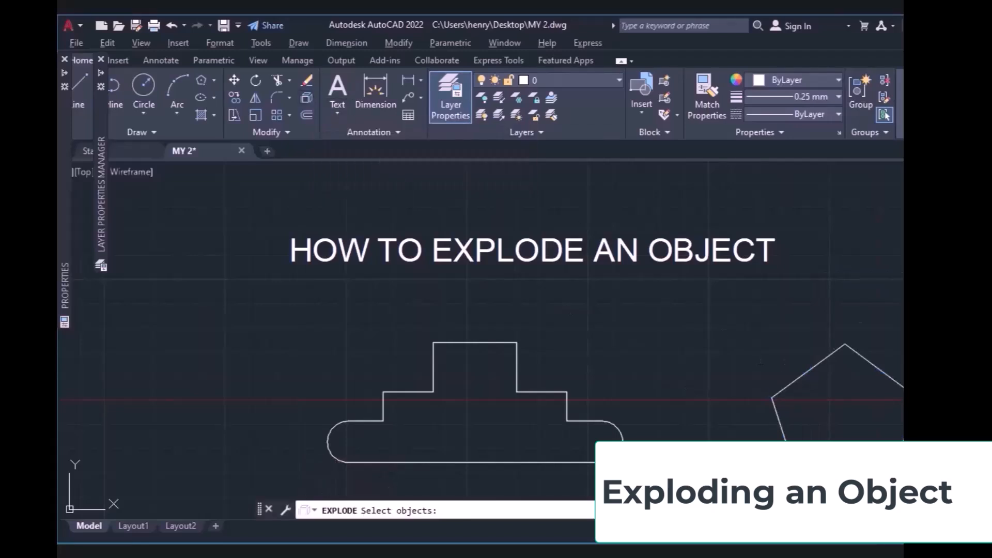
{"action": "left_click", "coordinate": [781, 429]}
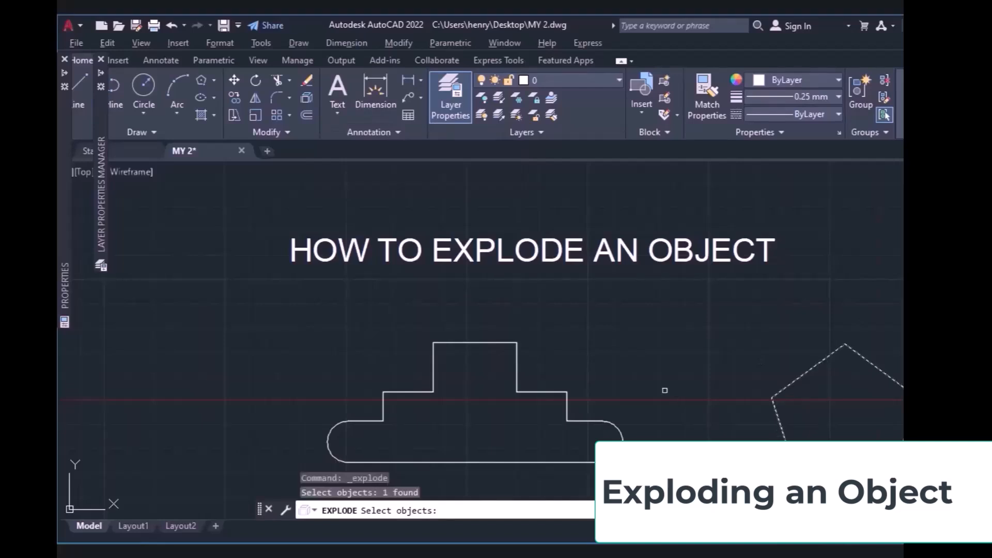
{"action": "key", "text": "Return"}
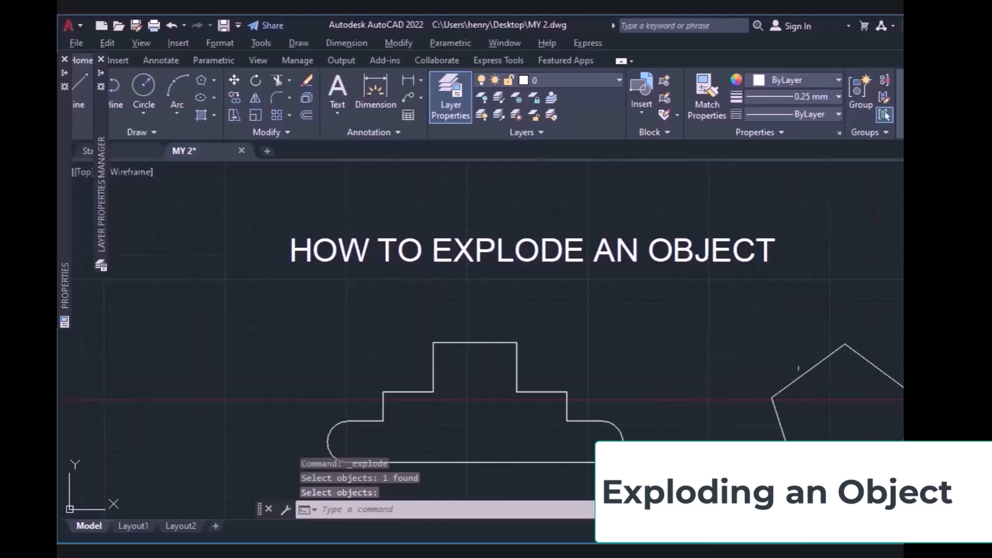
Step: Move the pentagon's upper-left side about 4530 units horizontally to the left by its midpoint grip, and grab the upper-right side's midpoint
{"action": "left_click", "coordinate": [808, 371]}
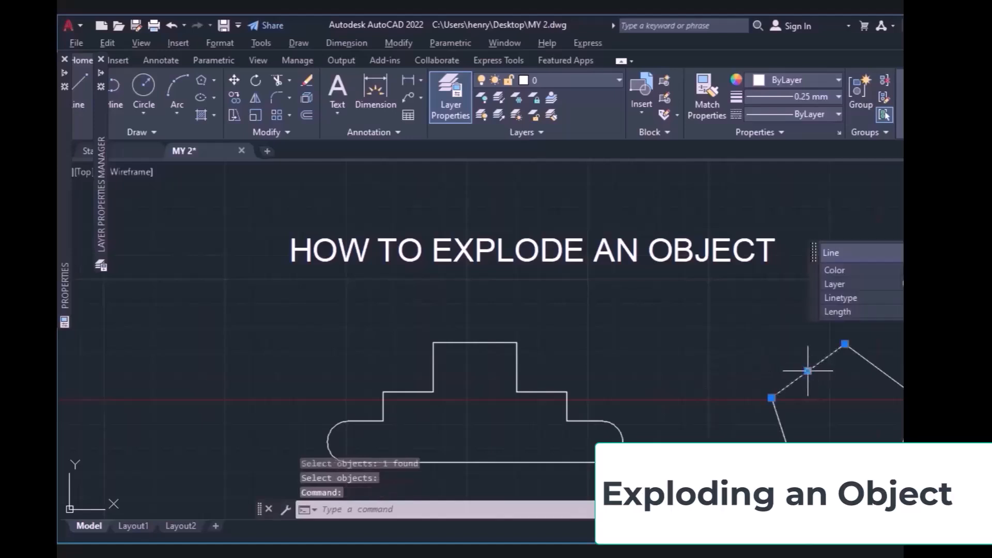
{"action": "left_click", "coordinate": [808, 371]}
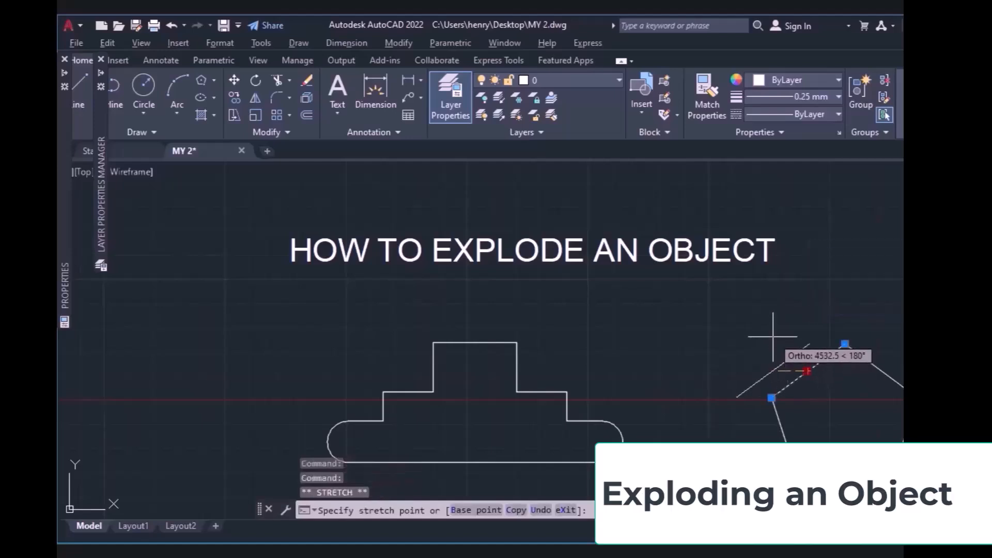
{"action": "left_click", "coordinate": [773, 336]}
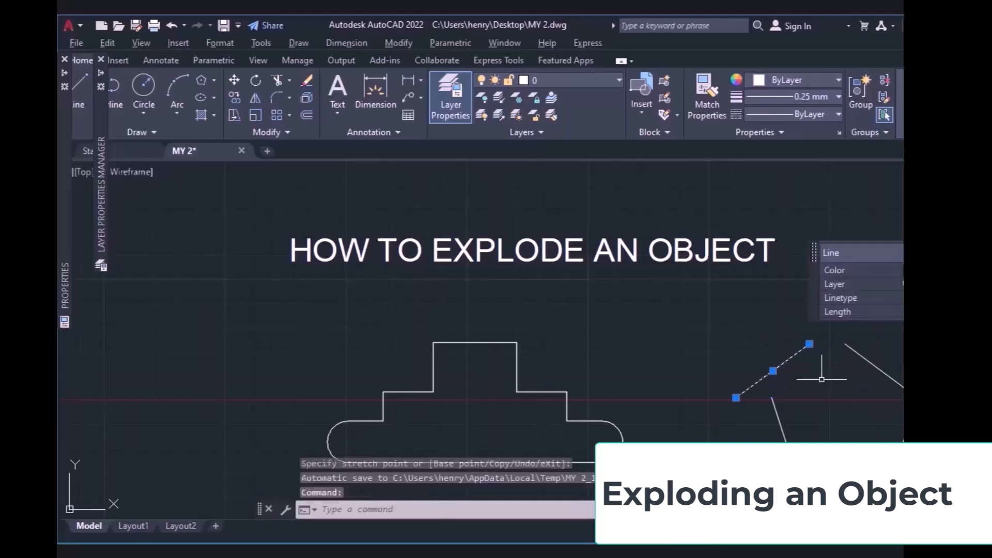
{"action": "left_click", "coordinate": [882, 373]}
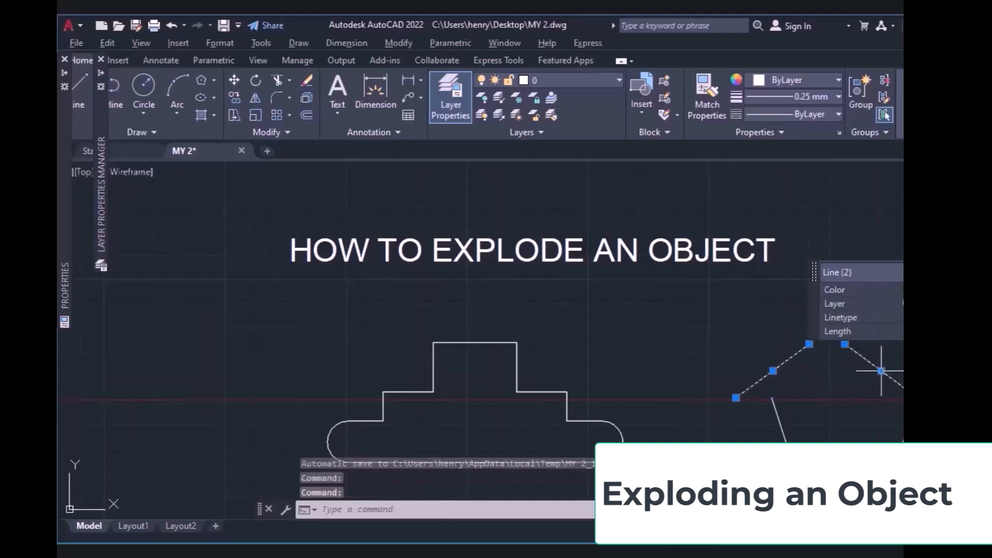
{"action": "left_click", "coordinate": [880, 371]}
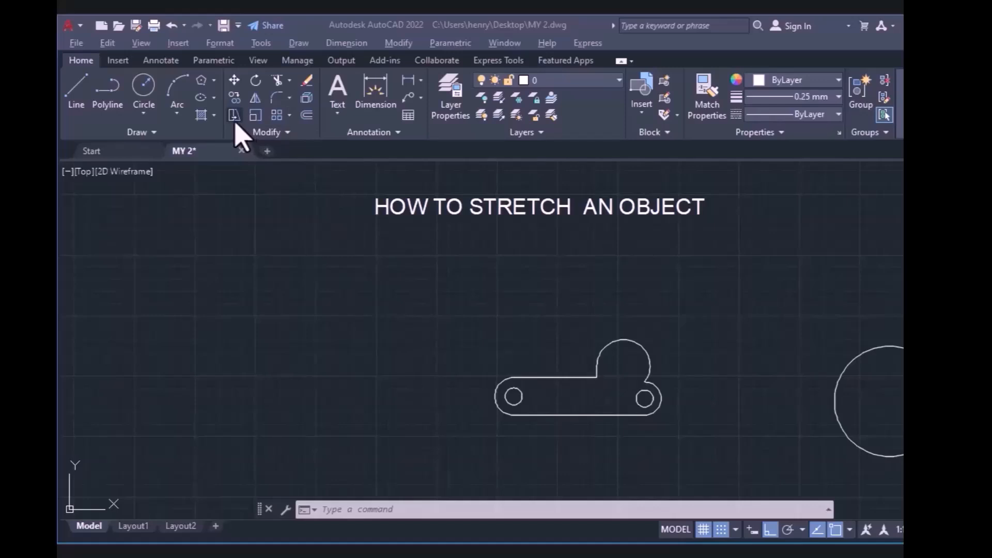
{"action": "left_click", "coordinate": [398, 44]}
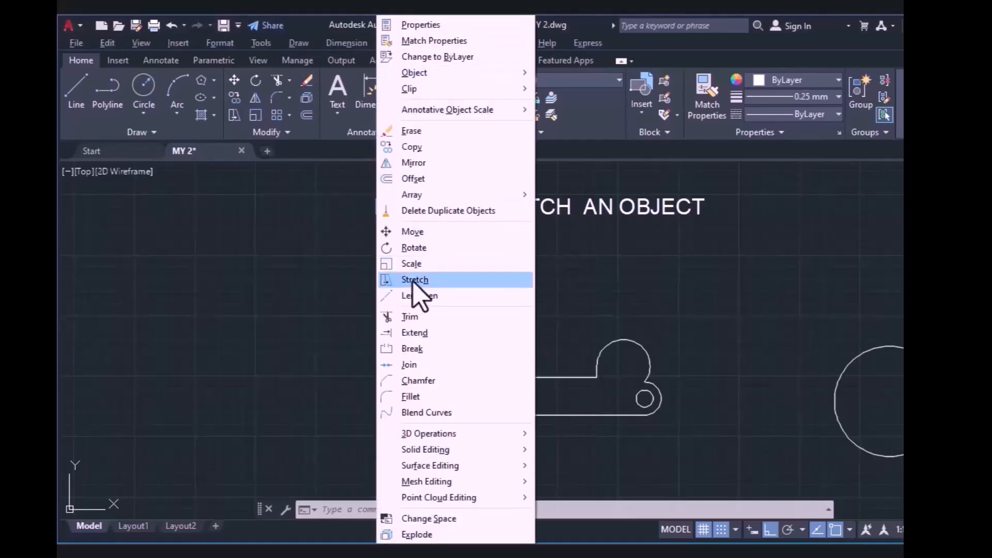
{"action": "left_click", "coordinate": [338, 467]}
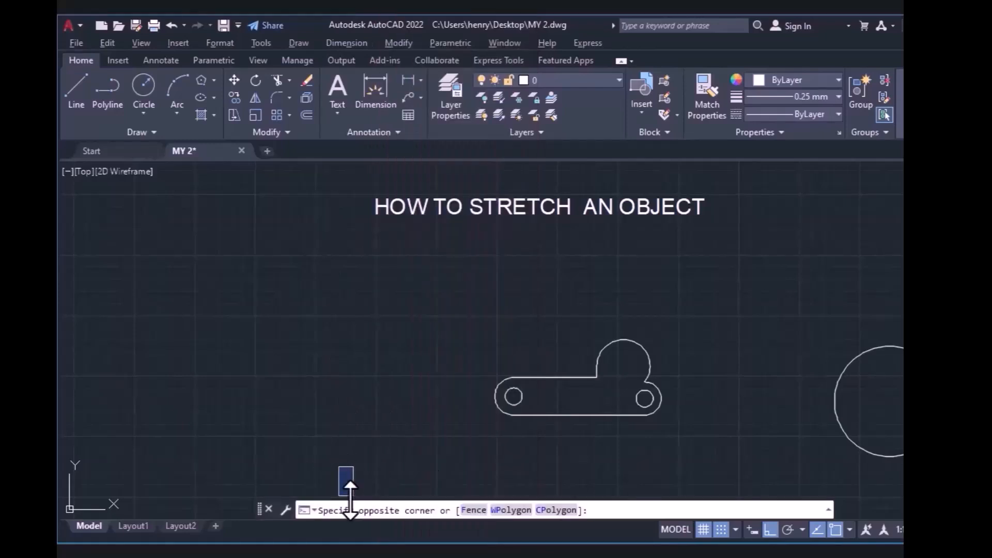
{"action": "key", "text": "Escape"}
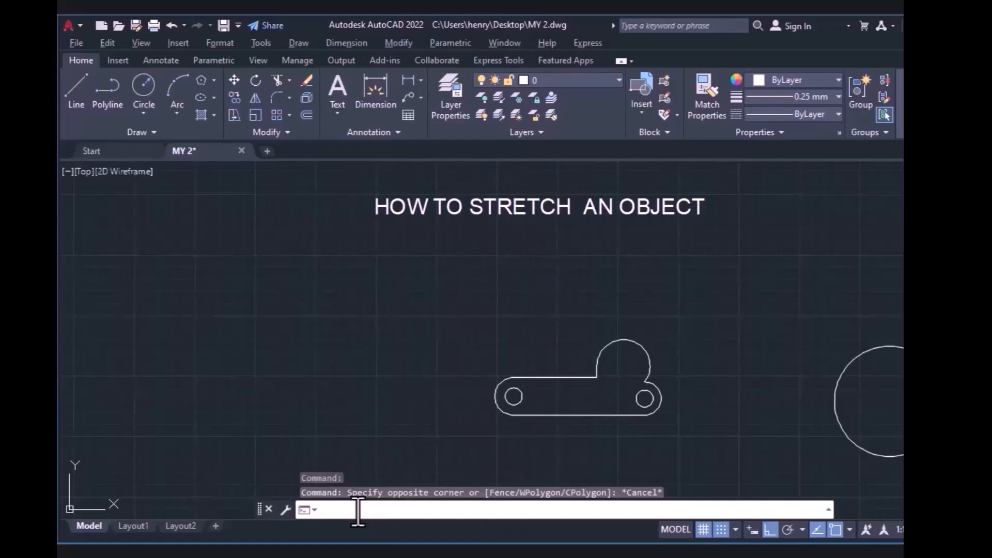
{"action": "type", "text": "str"}
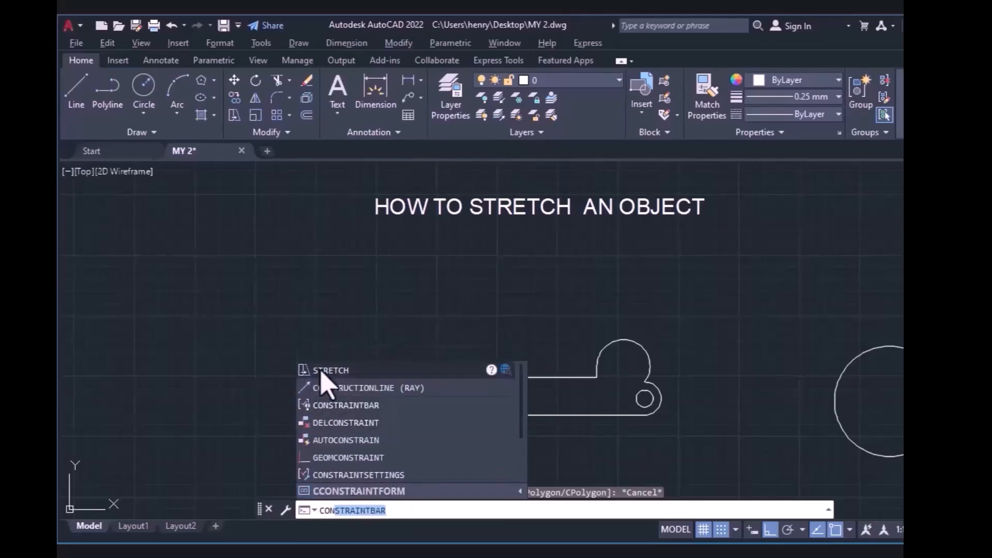
{"action": "left_click", "coordinate": [235, 343]}
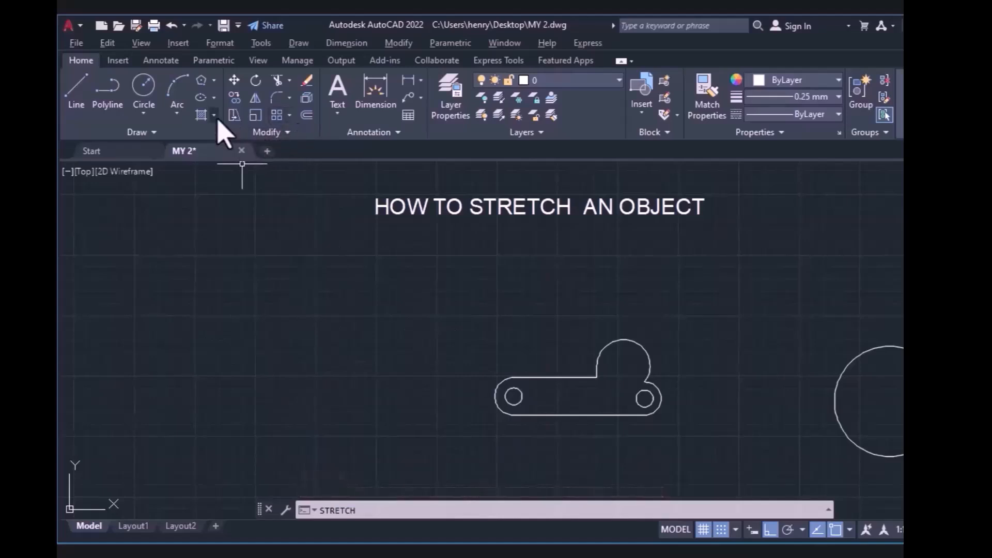
Step: Try to stretch the lobed end of the link from the plain end's hole centre to the other hole, and undo the stretch
{"action": "left_click", "coordinate": [233, 115]}
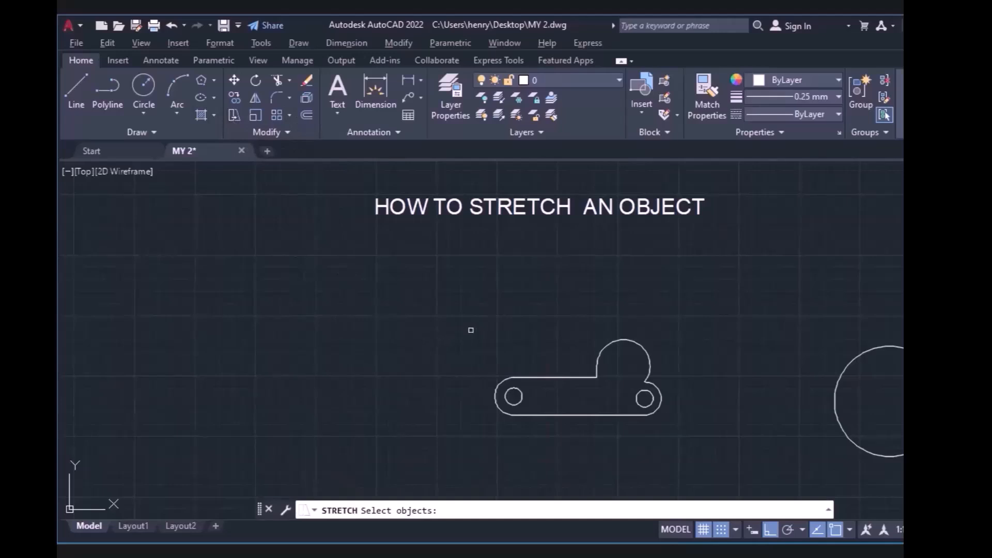
{"action": "left_click", "coordinate": [595, 309]}
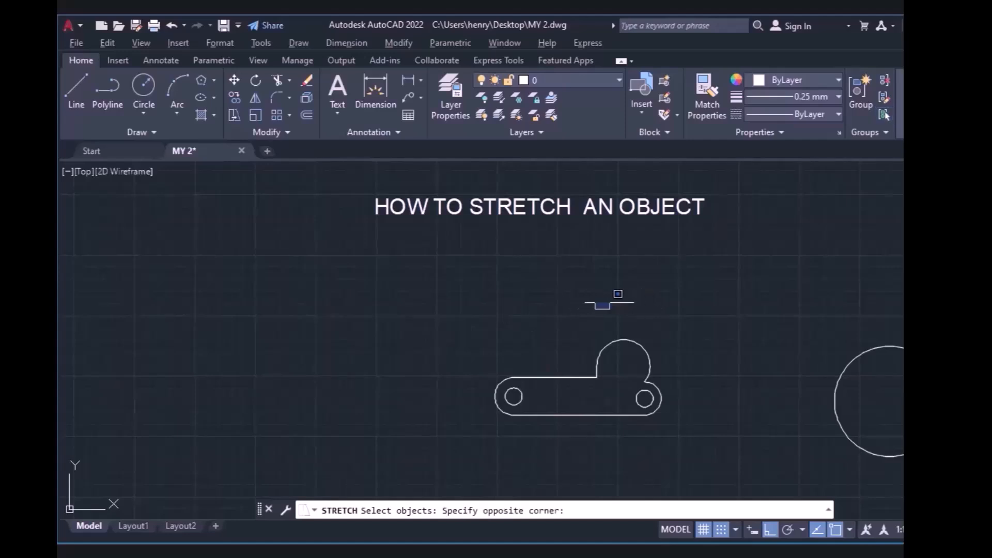
{"action": "left_click", "coordinate": [604, 301]}
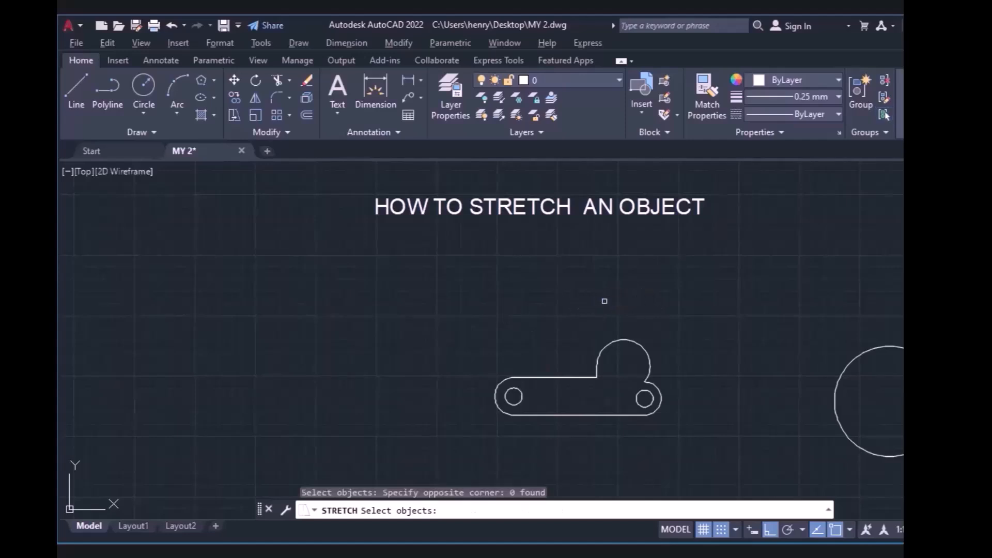
{"action": "left_click", "coordinate": [730, 318]}
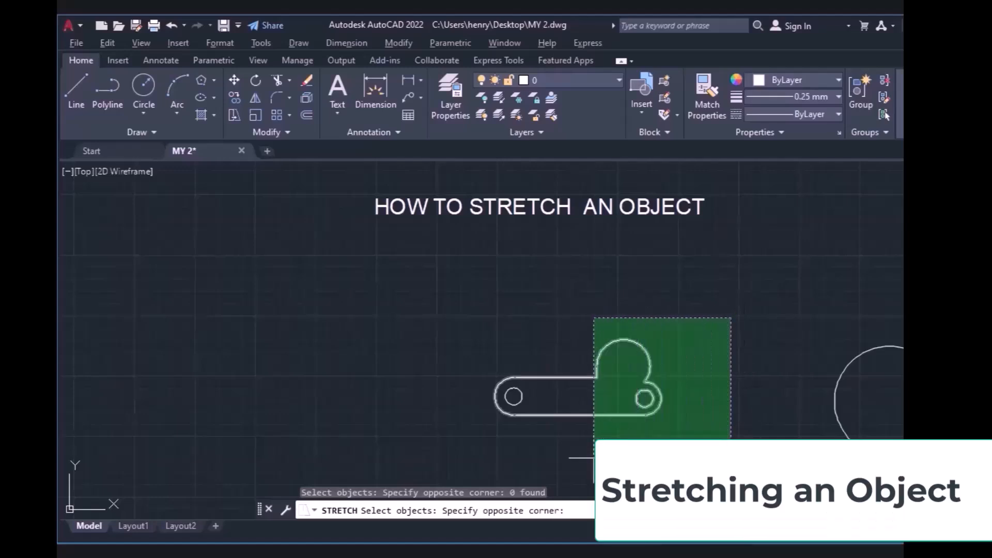
{"action": "left_click", "coordinate": [540, 458]}
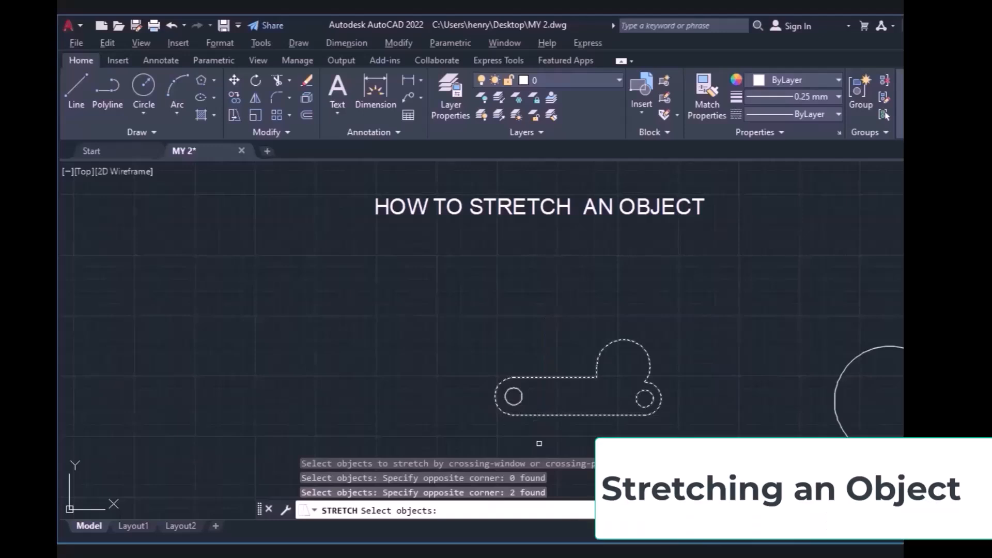
{"action": "key", "text": "Return"}
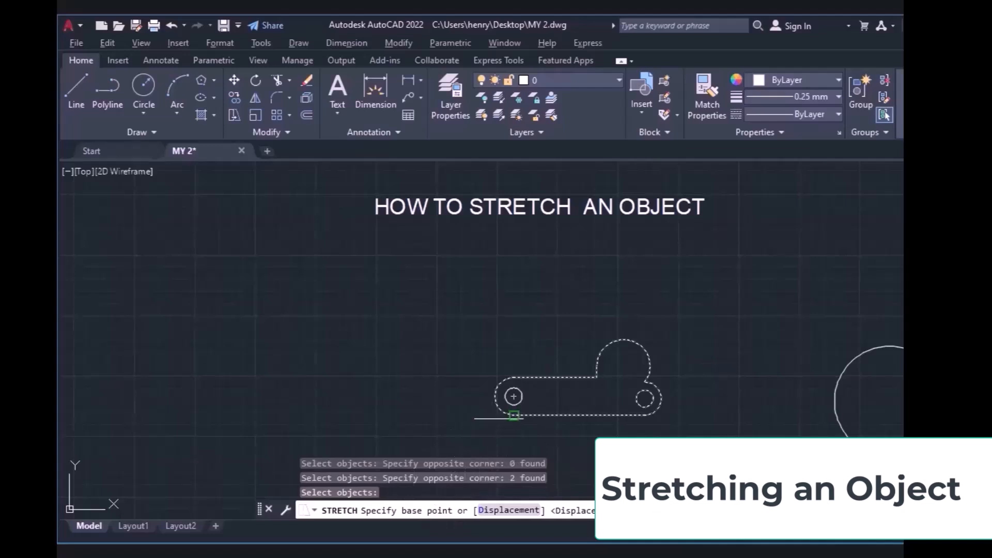
{"action": "left_click", "coordinate": [513, 396]}
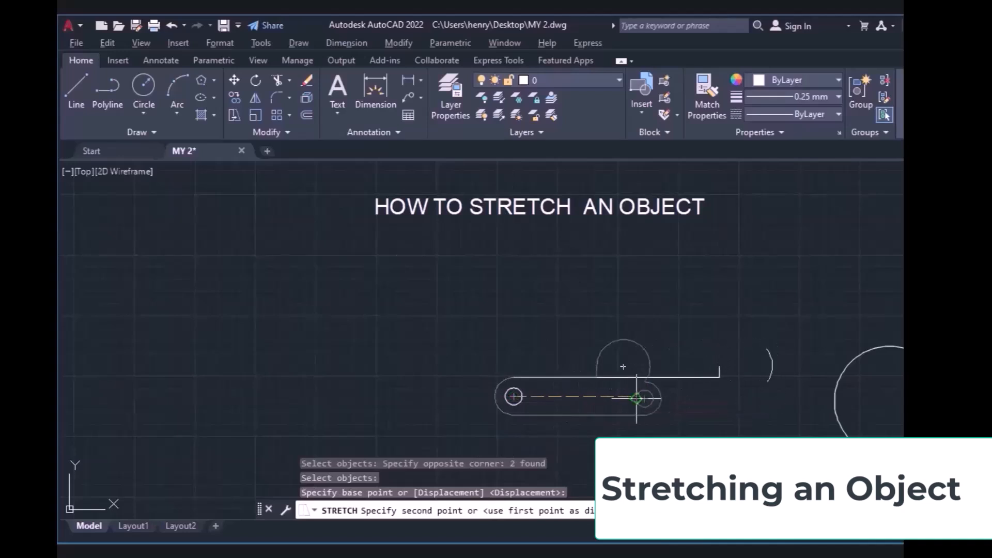
{"action": "left_click", "coordinate": [643, 399]}
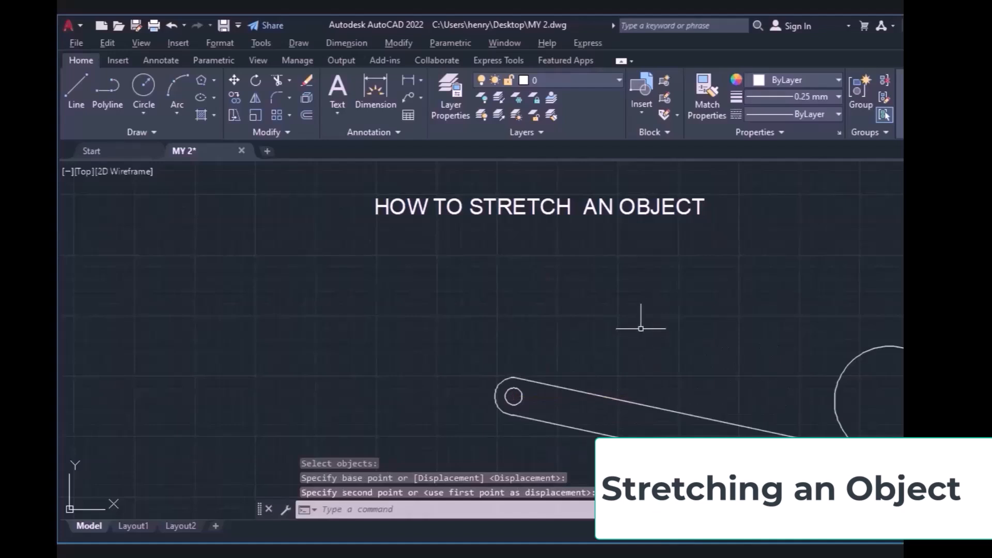
{"action": "key", "text": "ctrl+z"}
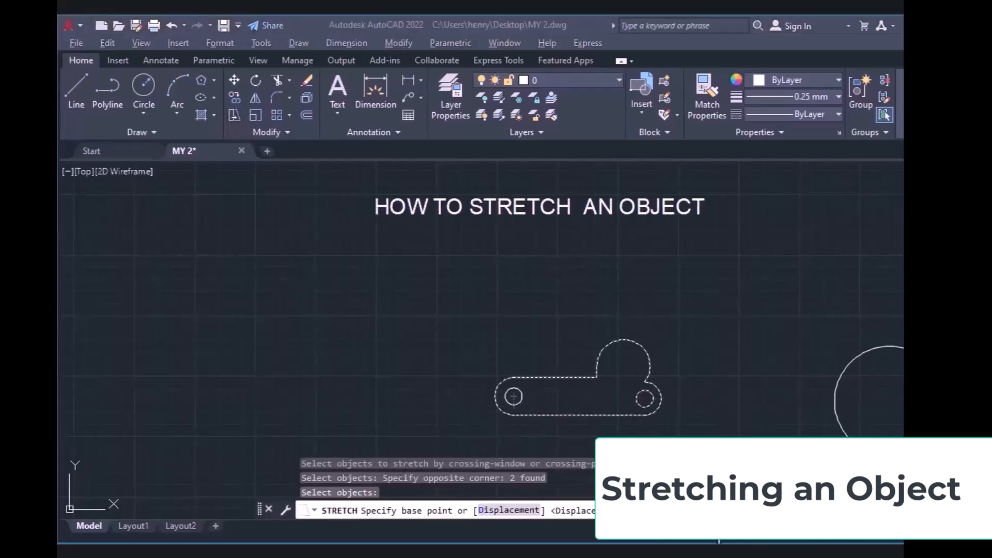
Step: Stretch the selected lobed end of the link to the right, from the left hole's centre to the right hole's left quadrant
{"action": "left_click", "coordinate": [514, 396]}
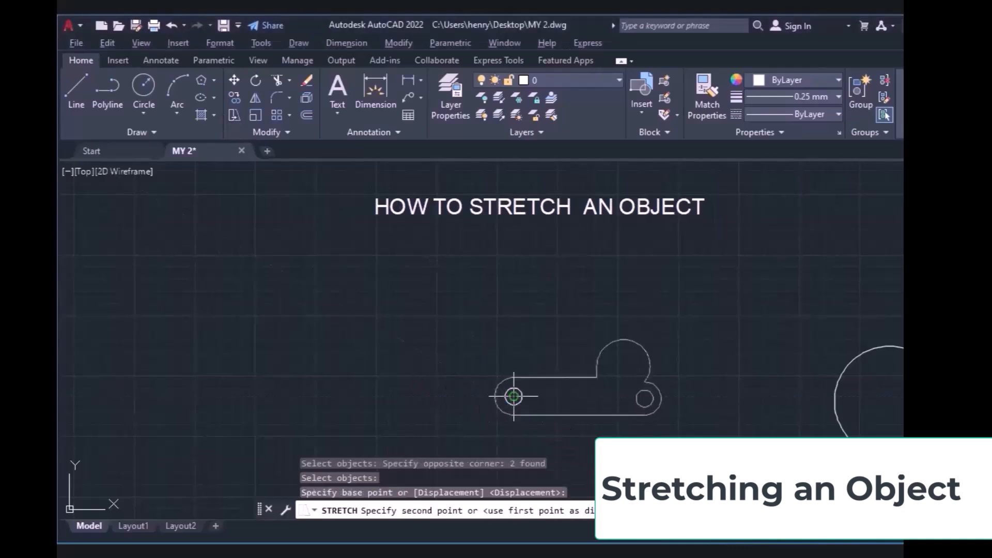
{"action": "left_click", "coordinate": [637, 398]}
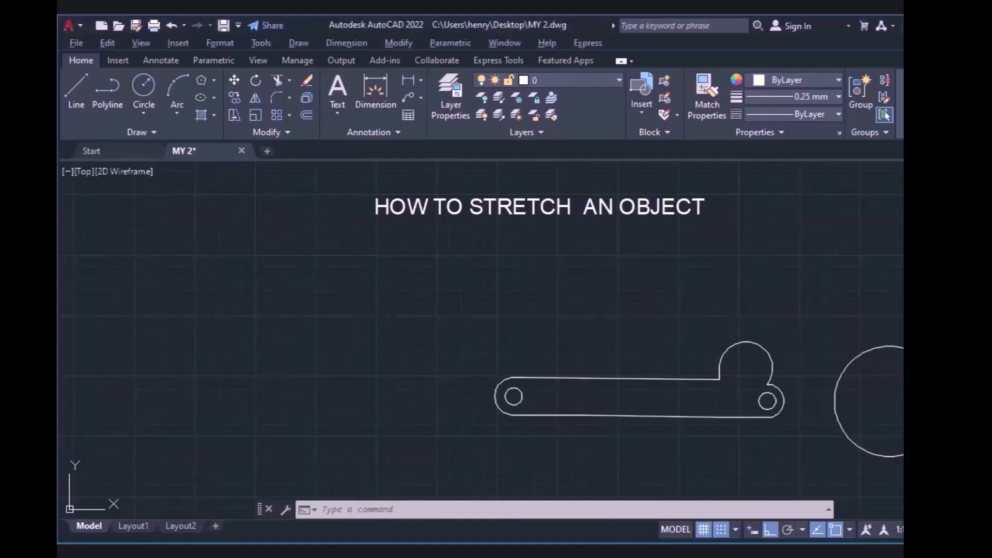
{"action": "left_click", "coordinate": [902, 351]}
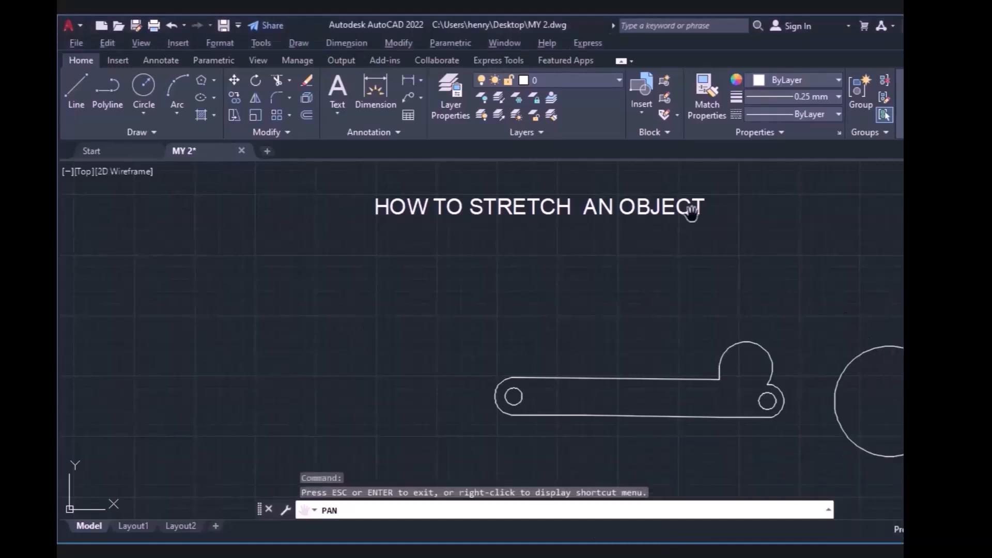
{"action": "left_click_drag", "start_coordinate": [710, 292], "coordinate": [547, 295]}
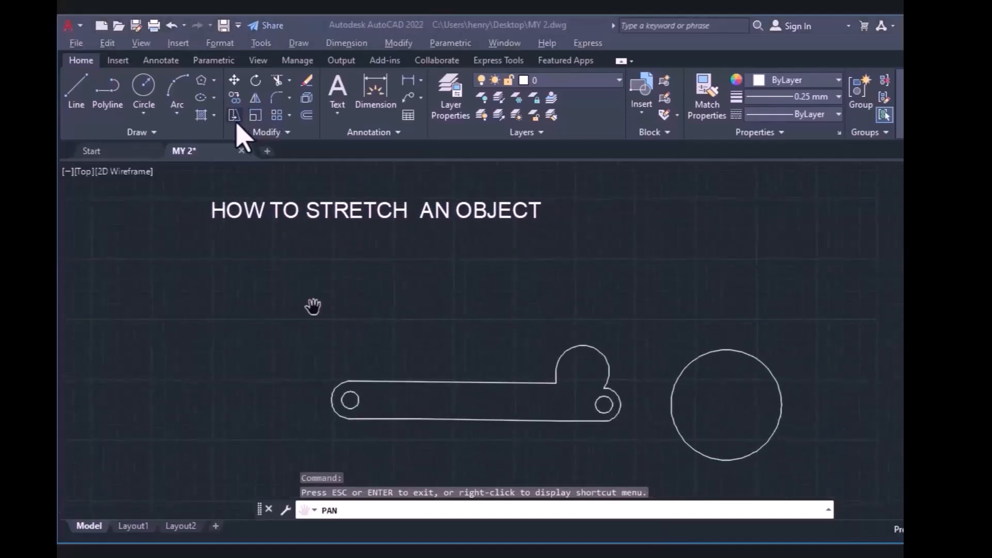
{"action": "key", "text": "Escape"}
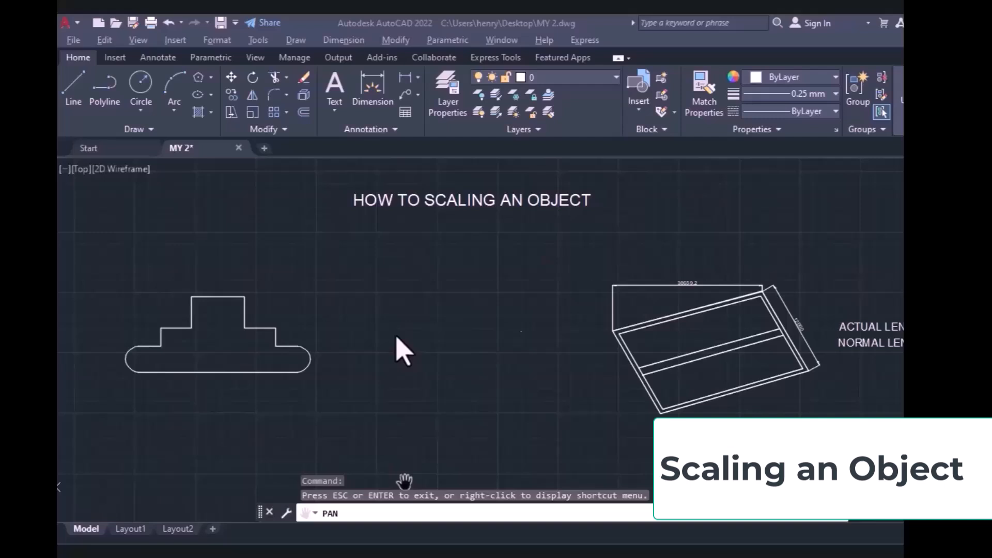
{"action": "key", "text": "Escape"}
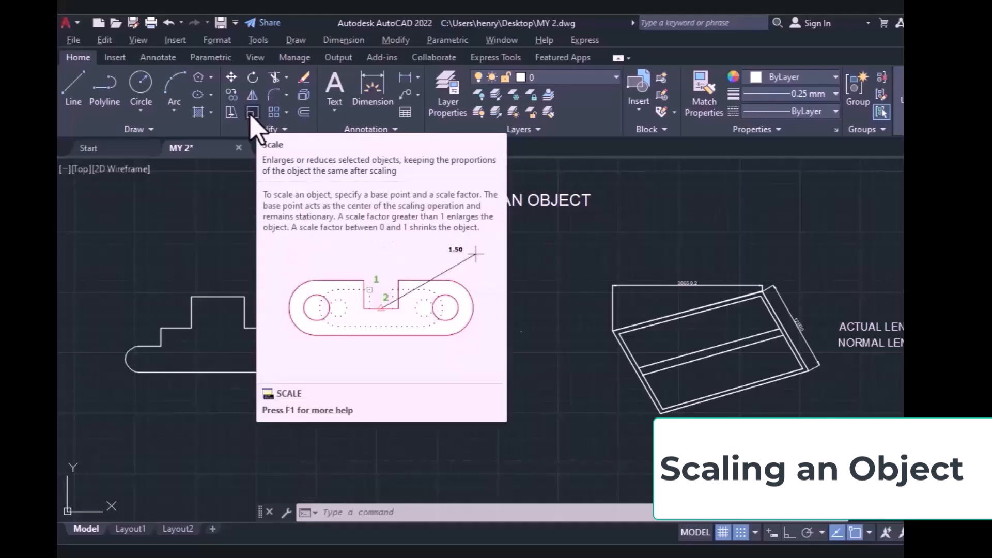
{"action": "left_click", "coordinate": [395, 40]}
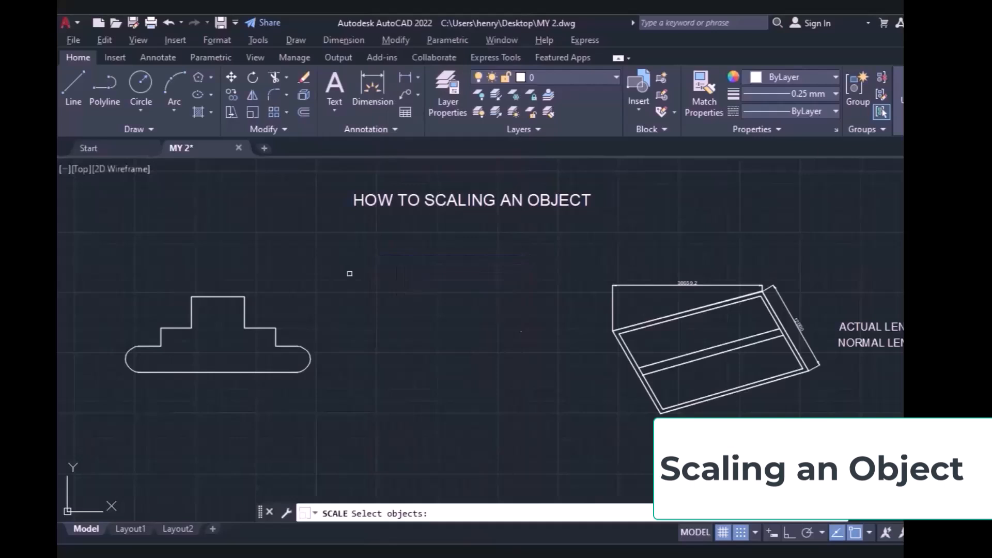
{"action": "key", "text": "Escape"}
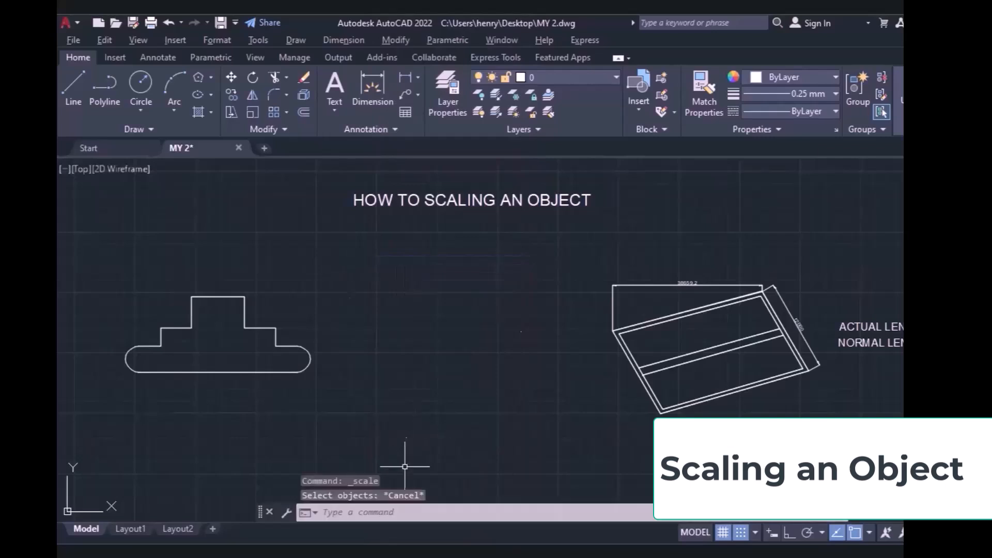
{"action": "left_click", "coordinate": [380, 513]}
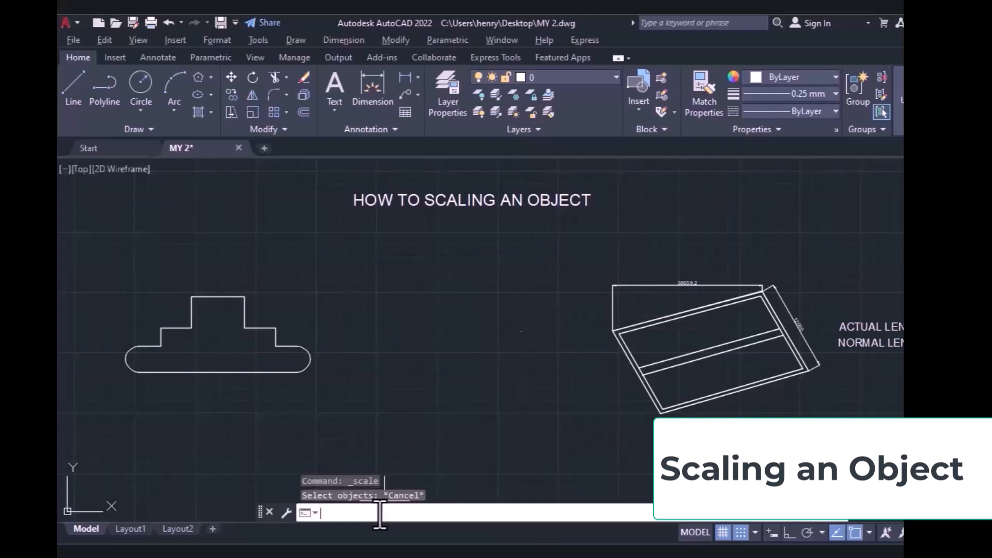
{"action": "type", "text": "SCALE"}
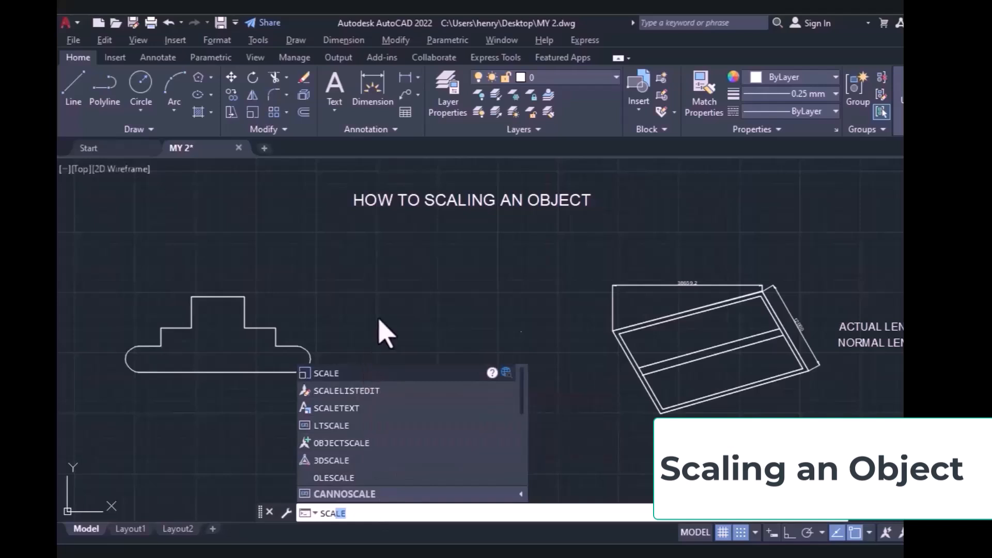
{"action": "key", "text": "Return"}
{"action": "key", "text": "Escape"}
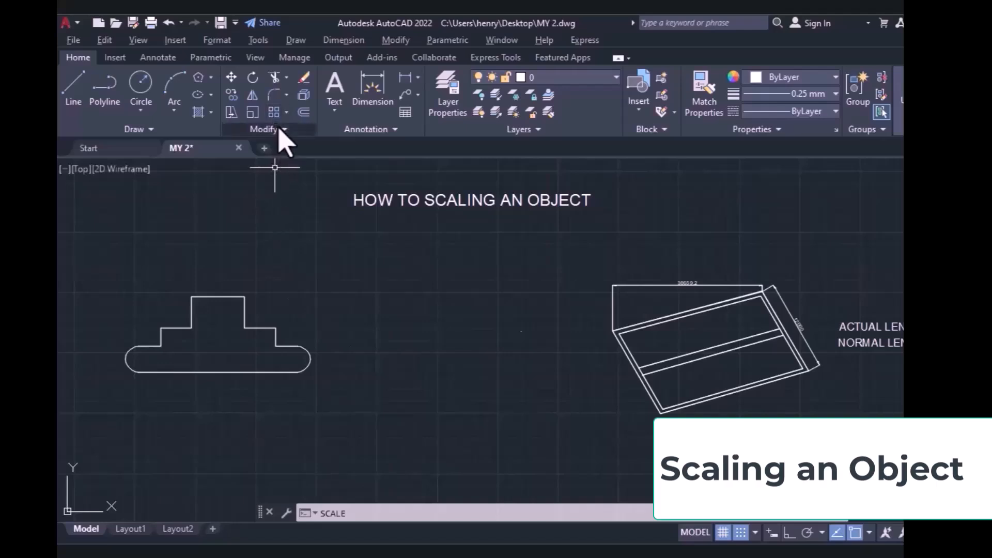
Step: Try scaling the stepped, round-ended profile by a factor of 3 about its left arc's centre, and undo the scaling
{"action": "left_click", "coordinate": [254, 114]}
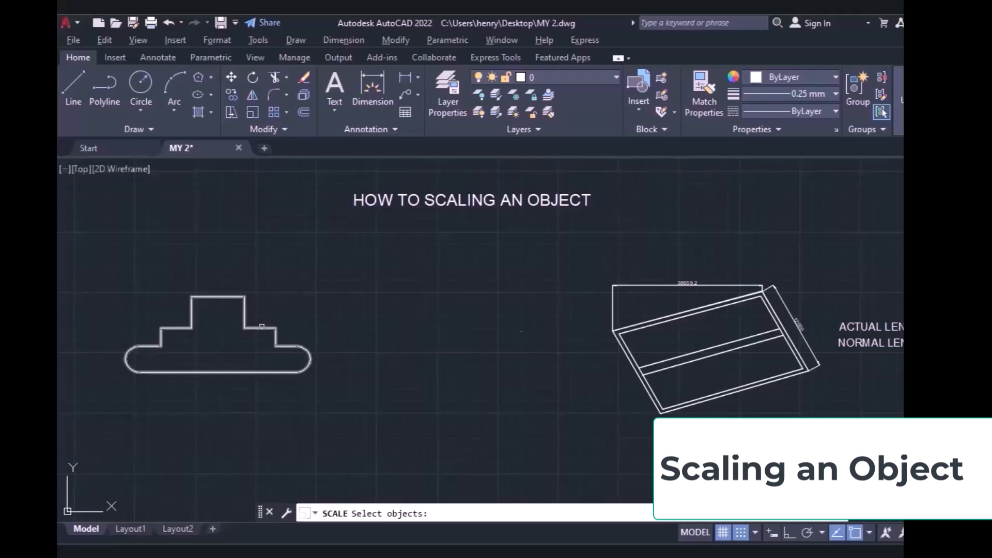
{"action": "left_click", "coordinate": [262, 327]}
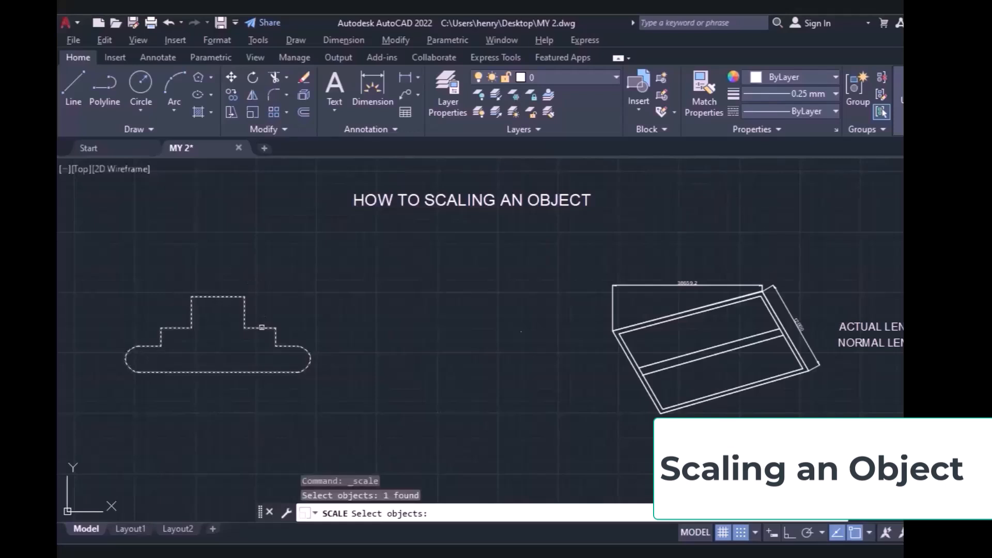
{"action": "key", "text": "Return"}
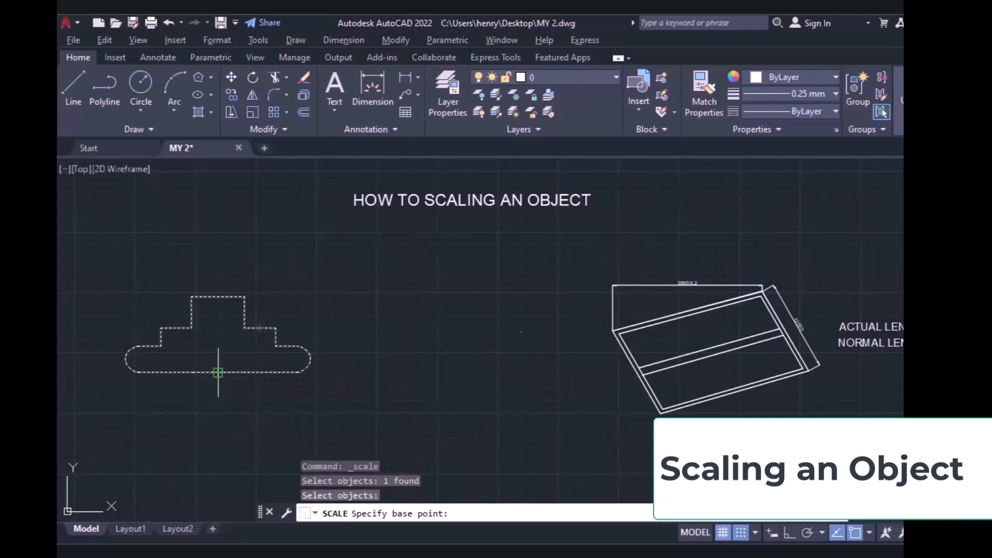
{"action": "left_click", "coordinate": [138, 359]}
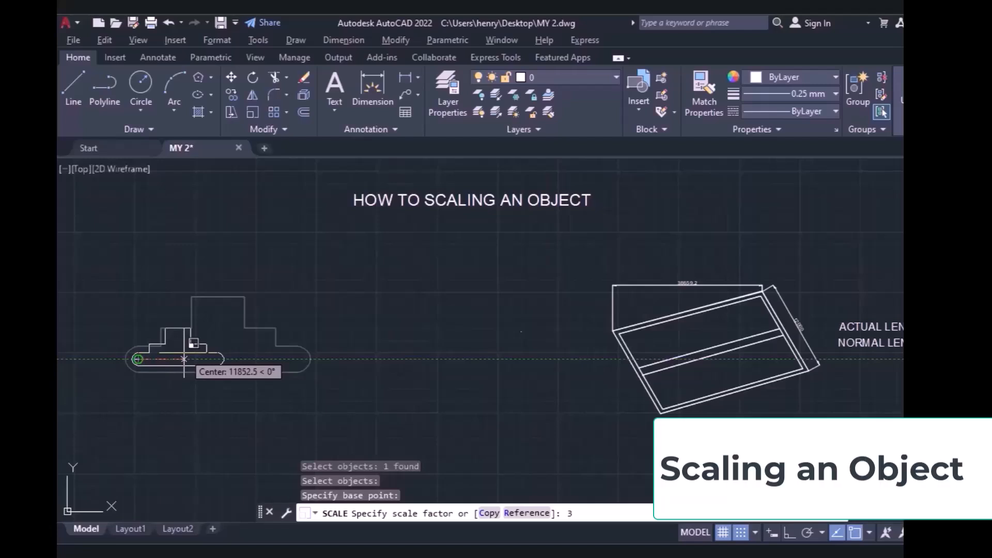
{"action": "key", "text": "Return"}
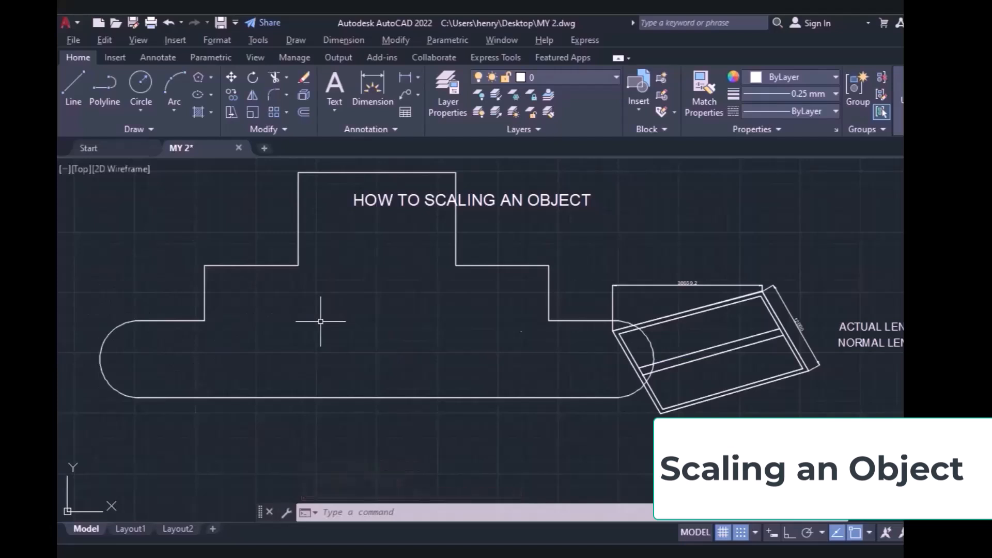
{"action": "key", "text": "ctrl+z"}
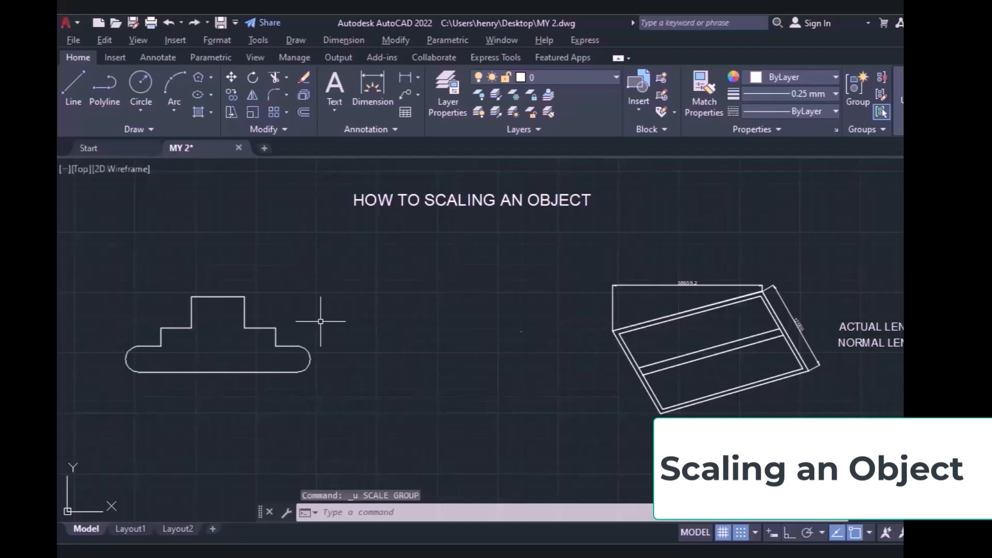
Step: Scale a copy of the stepped, round-ended profile by a factor of 0.5 about its left arc's centre, keeping the original
{"action": "left_click", "coordinate": [250, 112]}
{"action": "left_click", "coordinate": [348, 276]}
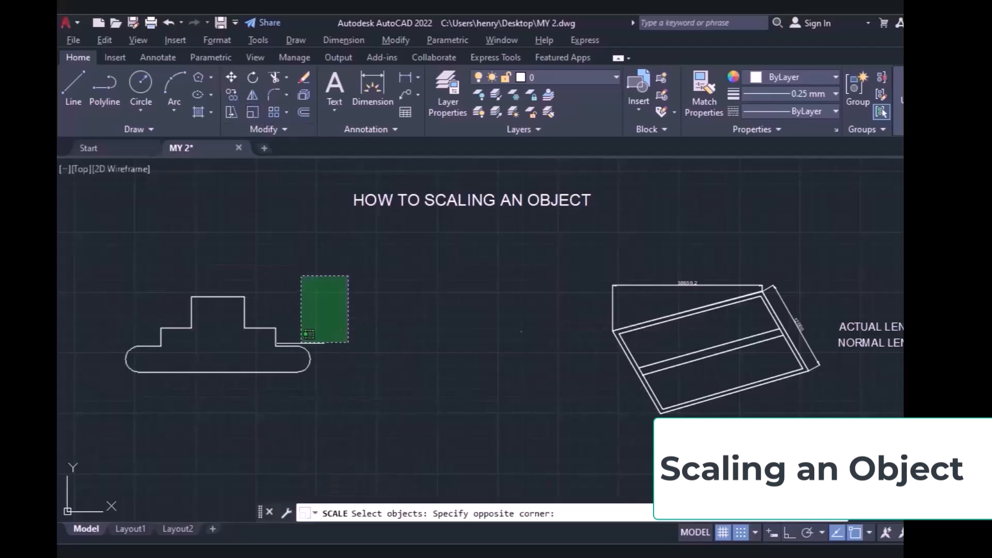
{"action": "left_click", "coordinate": [175, 413]}
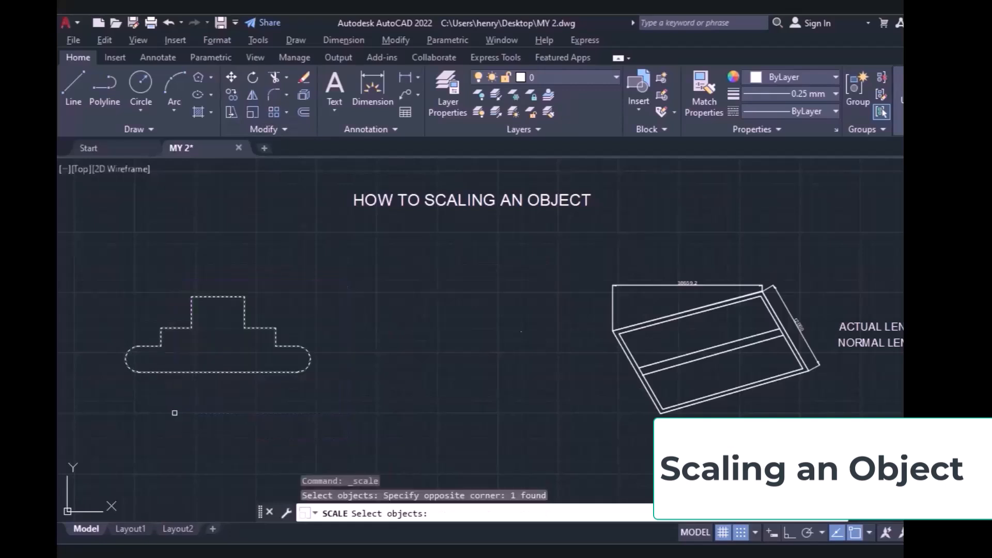
{"action": "key", "text": "Return"}
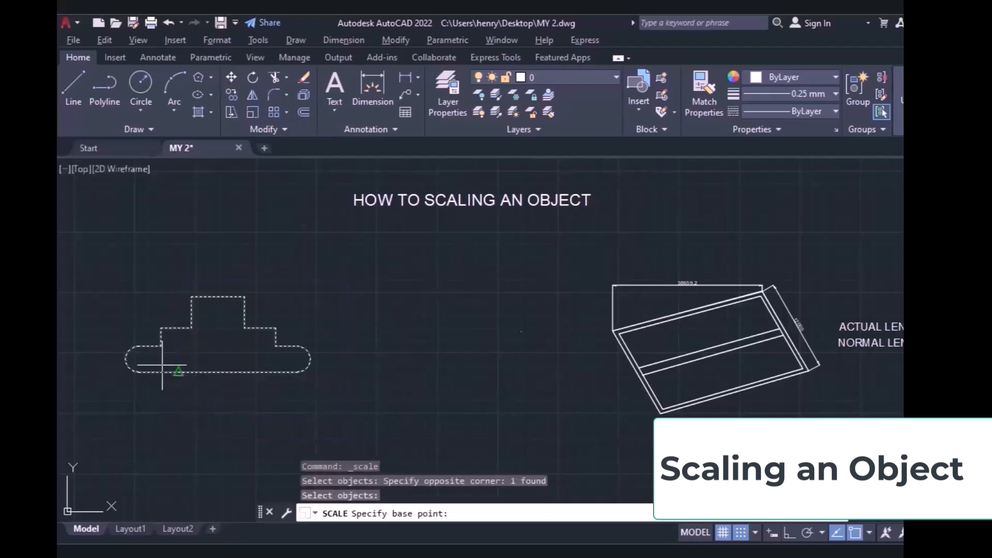
{"action": "left_click", "coordinate": [138, 359]}
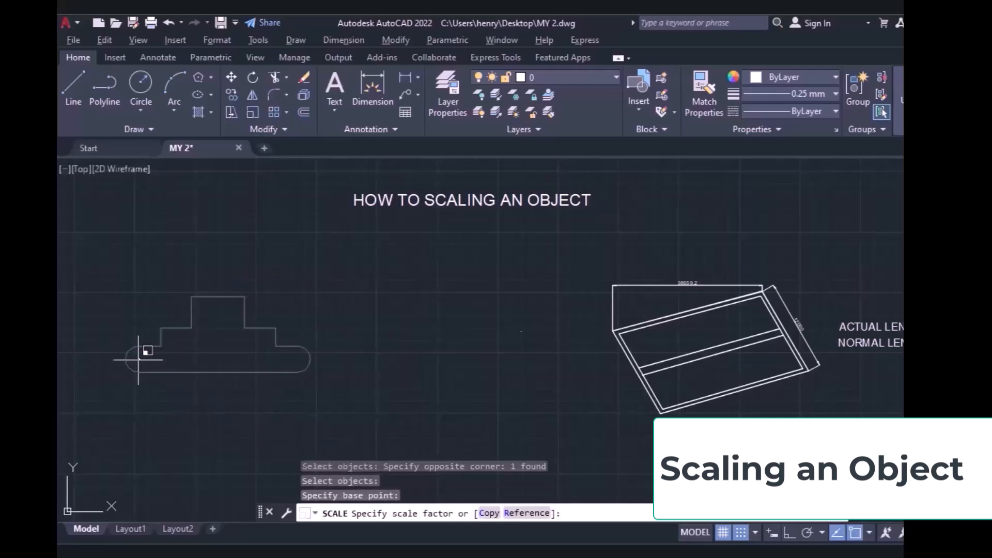
{"action": "left_click", "coordinate": [488, 516]}
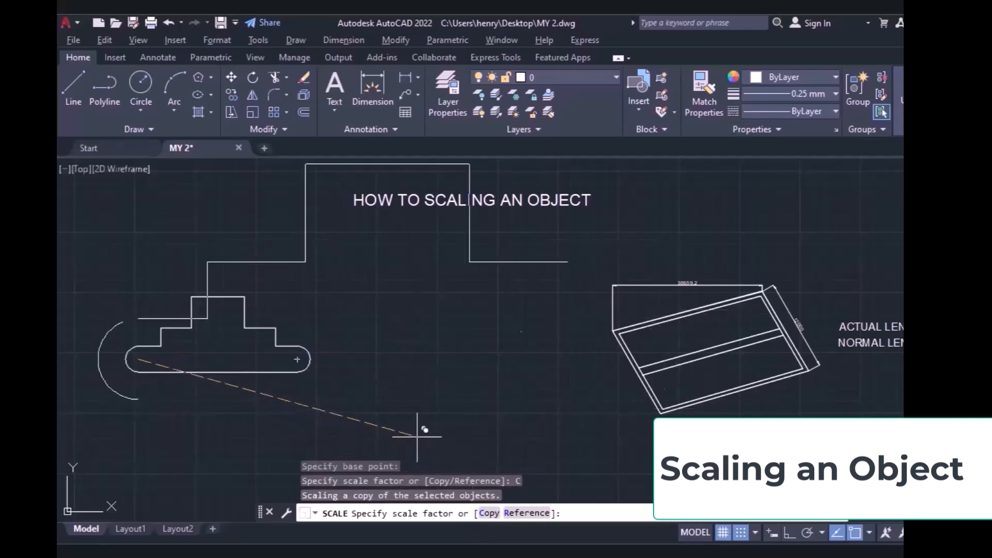
{"action": "type", "text": "0.5"}
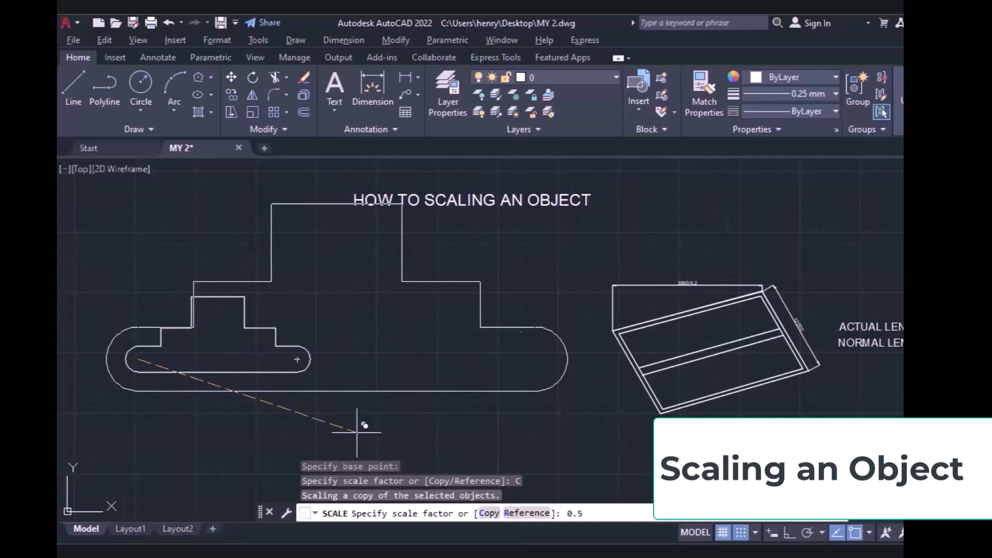
{"action": "key", "text": "Return"}
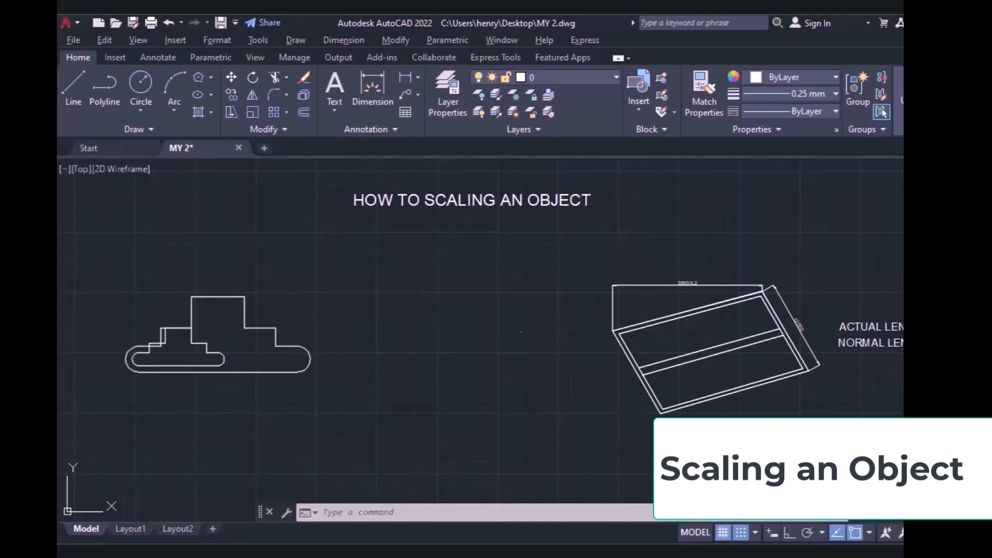
Step: Scale the tilted double-outlined rectangle and its two middle lines by reference from the inner left corner, making the inner upper edge 22000 long
{"action": "left_click_drag", "start_coordinate": [765, 355], "coordinate": [609, 385]}
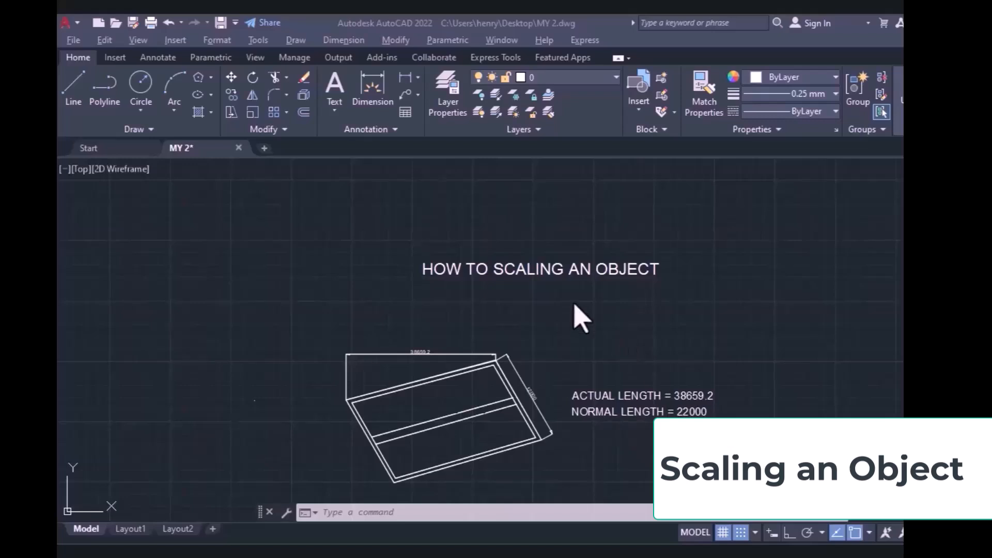
{"action": "left_click", "coordinate": [252, 113]}
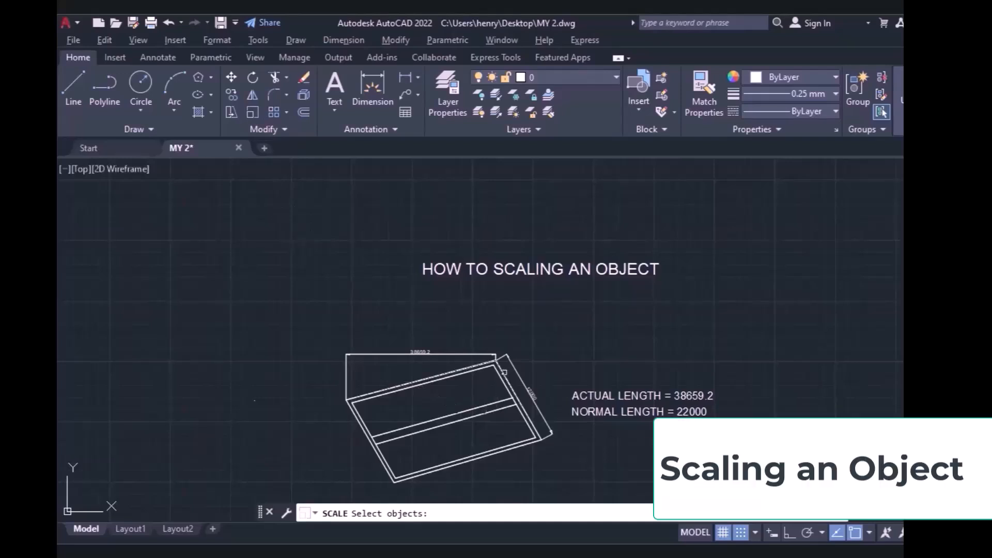
{"action": "left_click", "coordinate": [504, 372]}
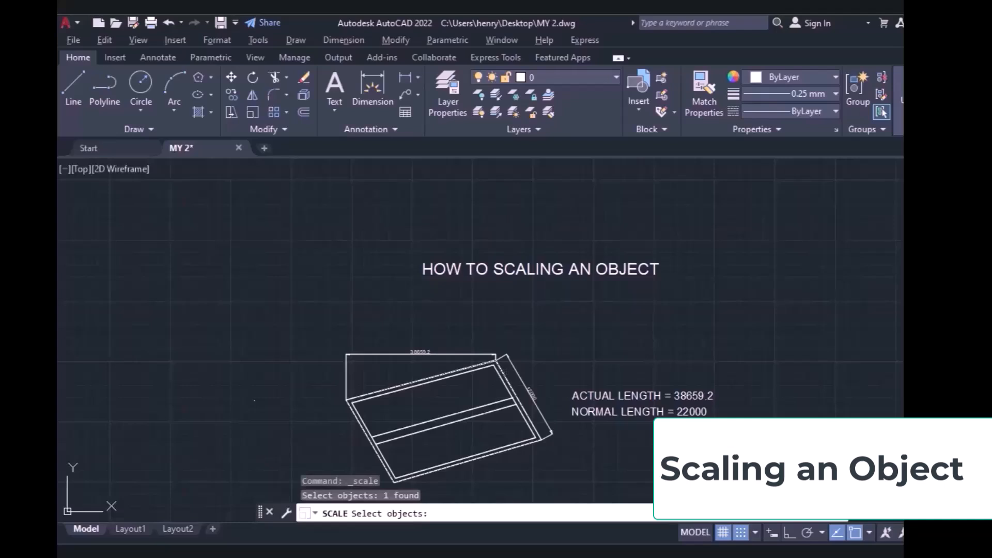
{"action": "left_click", "coordinate": [497, 373]}
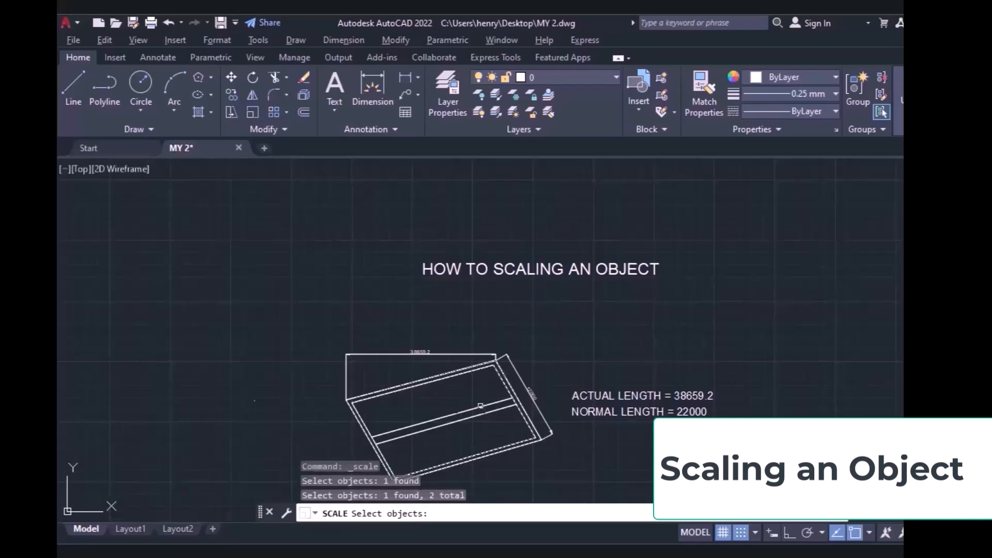
{"action": "left_click", "coordinate": [481, 406]}
{"action": "left_click", "coordinate": [480, 414]}
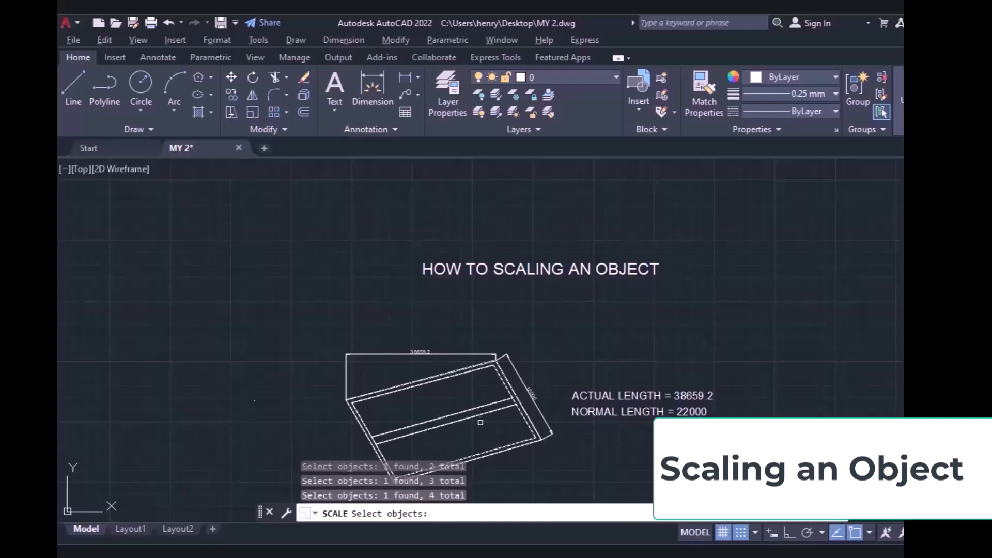
{"action": "key", "text": "Return"}
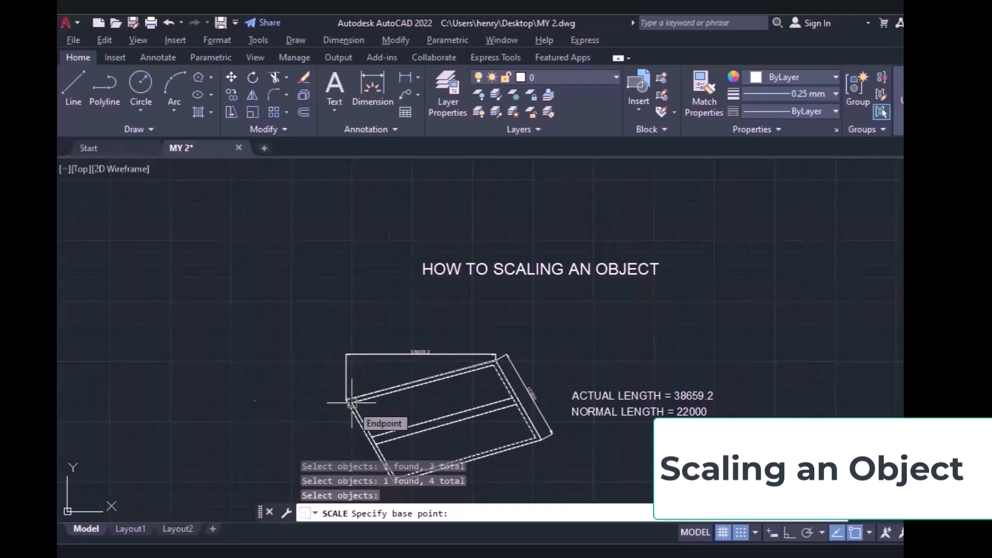
{"action": "left_click", "coordinate": [352, 404]}
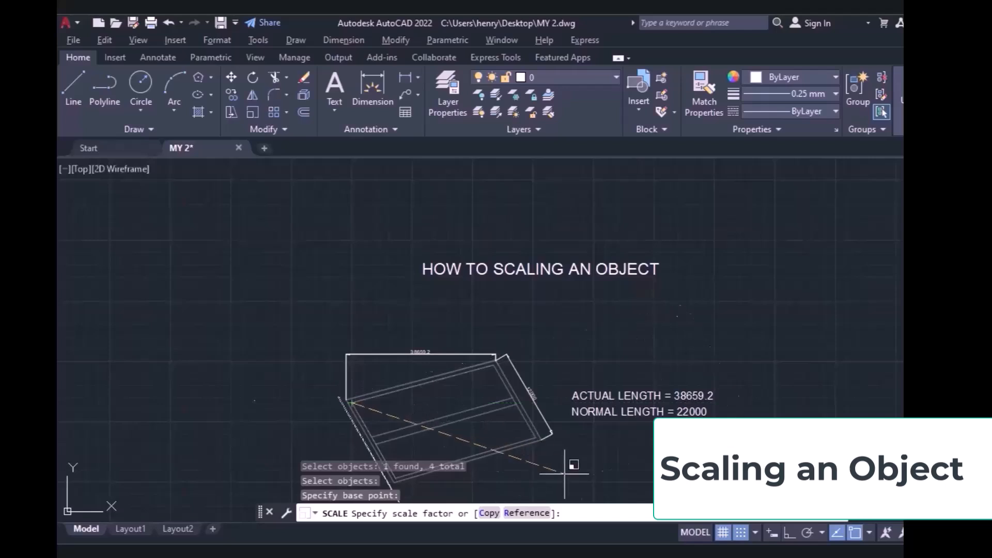
{"action": "left_click", "coordinate": [528, 517]}
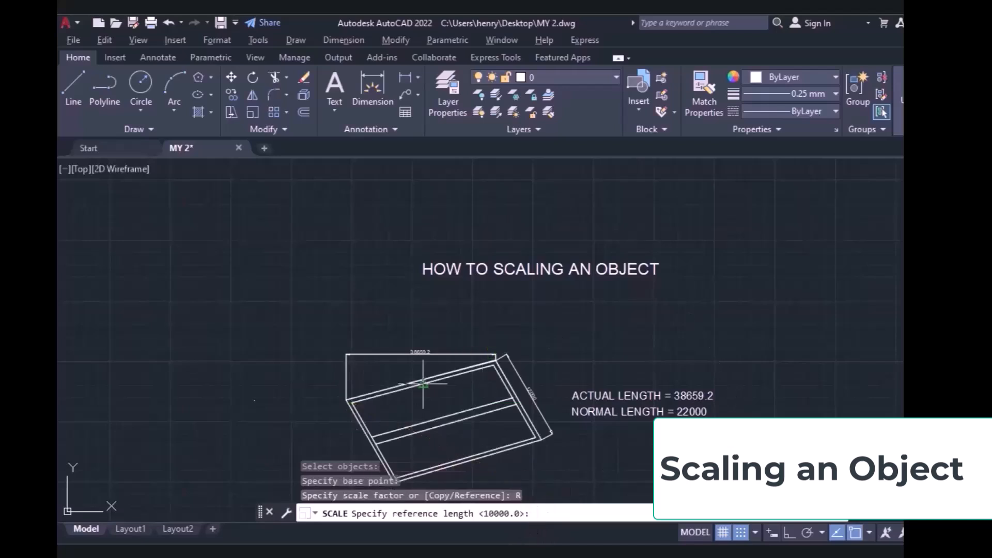
{"action": "left_click", "coordinate": [353, 402]}
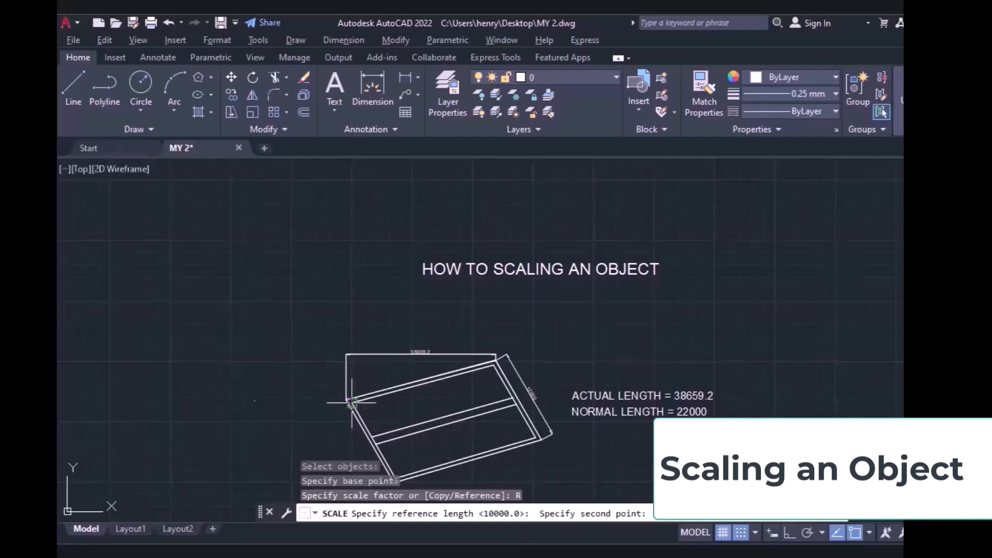
{"action": "left_click", "coordinate": [493, 365]}
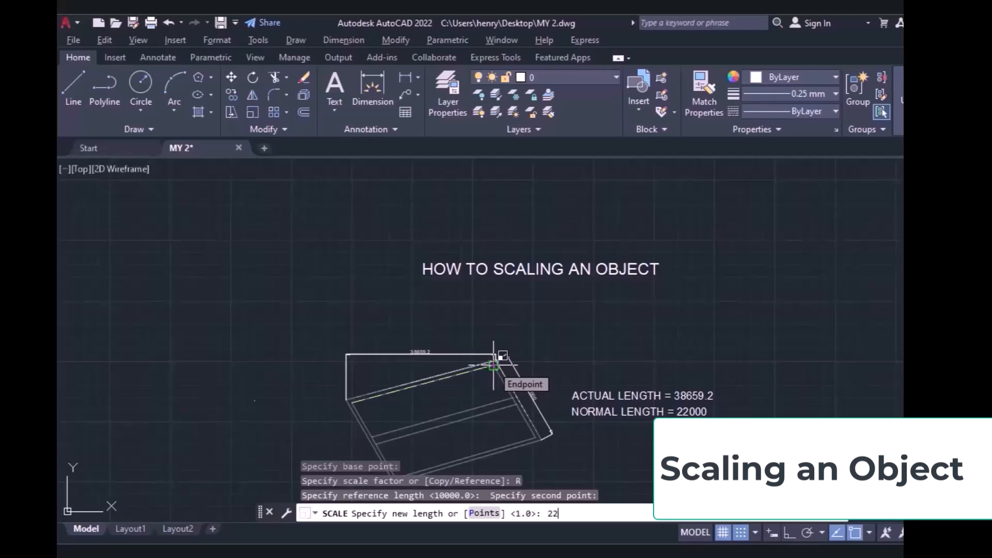
{"action": "type", "text": "000"}
{"action": "key", "text": "Return"}
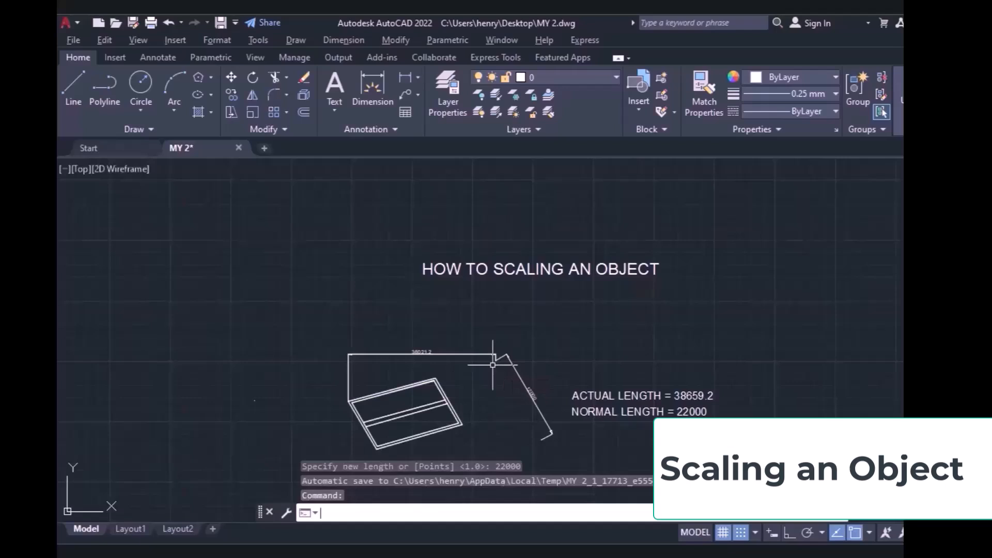
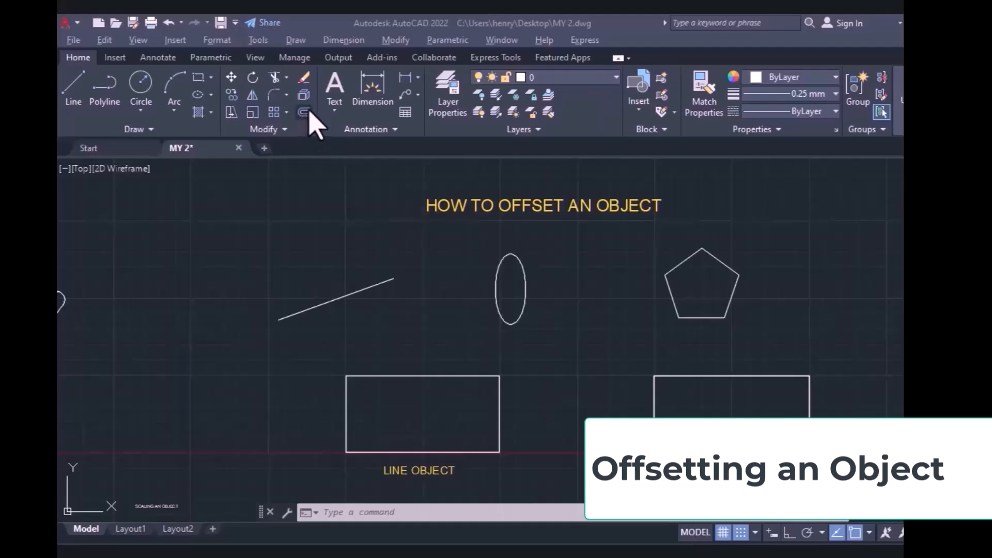
{"action": "left_click", "coordinate": [403, 41]}
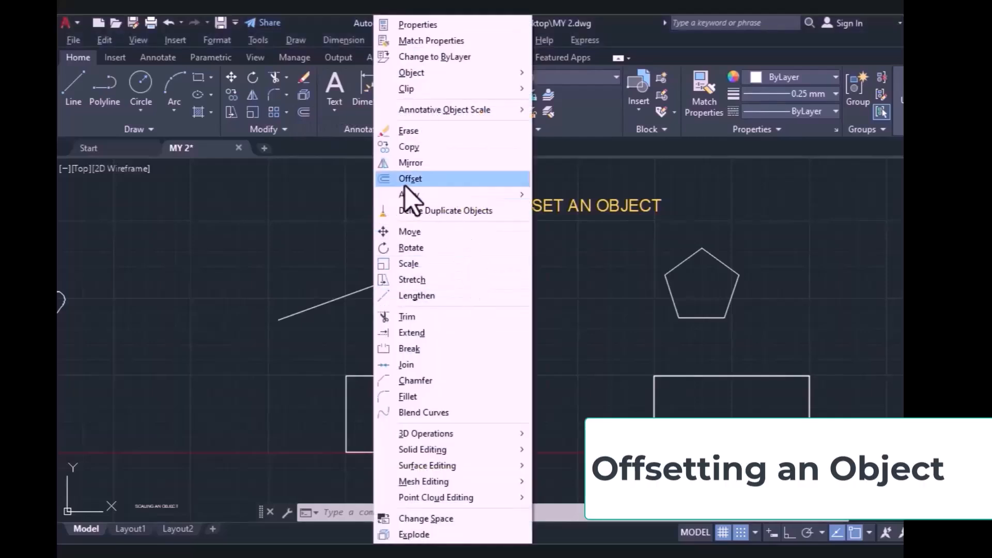
{"action": "left_click", "coordinate": [321, 206]}
{"action": "left_click", "coordinate": [317, 192]}
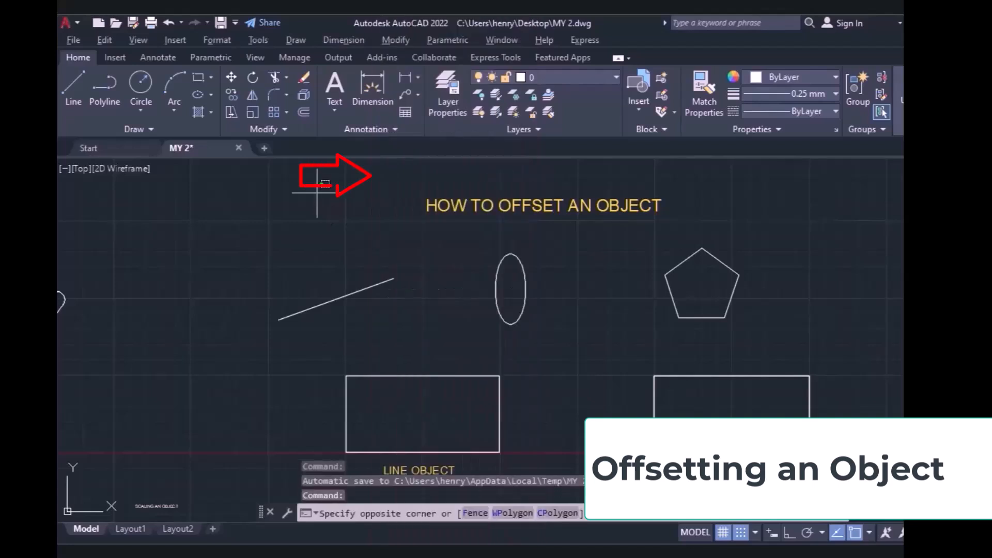
{"action": "left_click", "coordinate": [399, 343]}
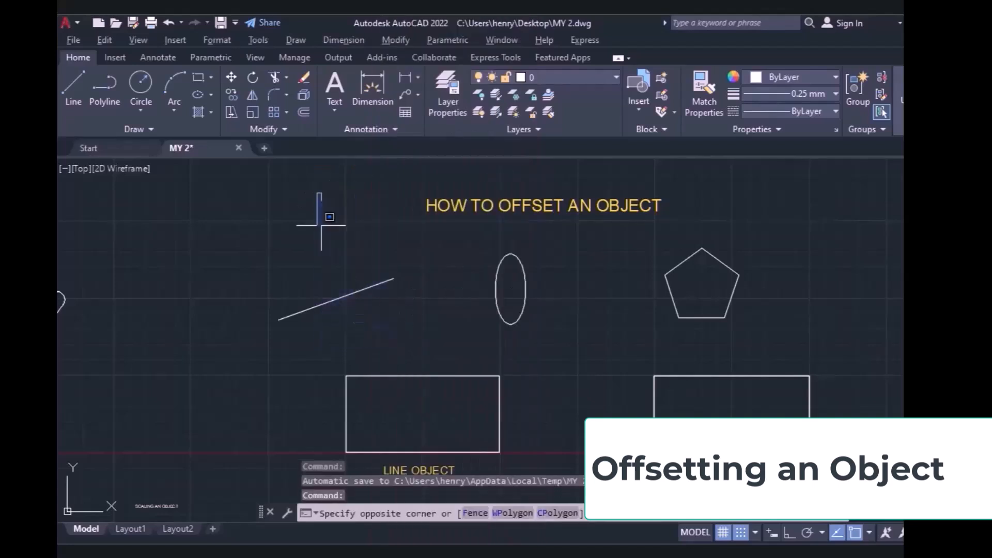
{"action": "left_click", "coordinate": [420, 514]}
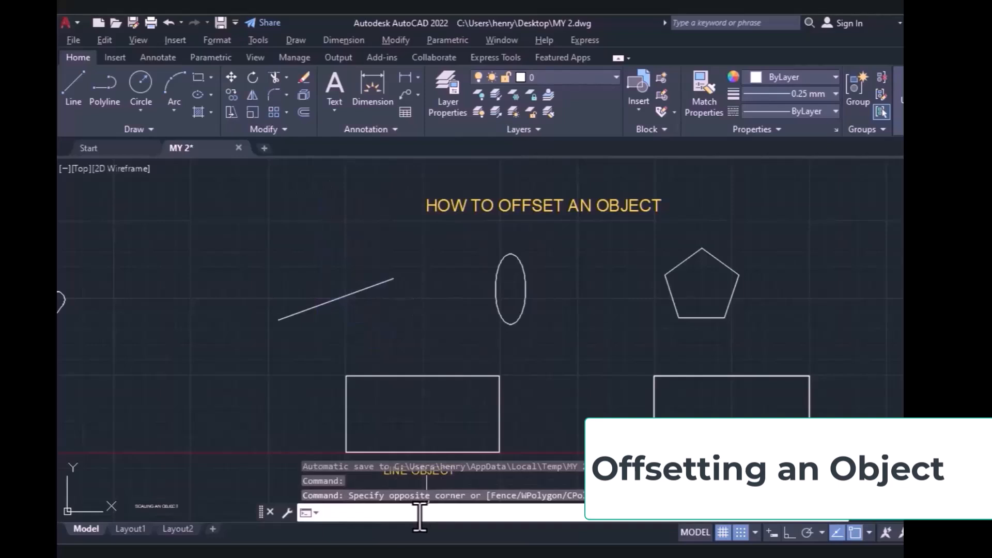
{"action": "type", "text": "OFF"}
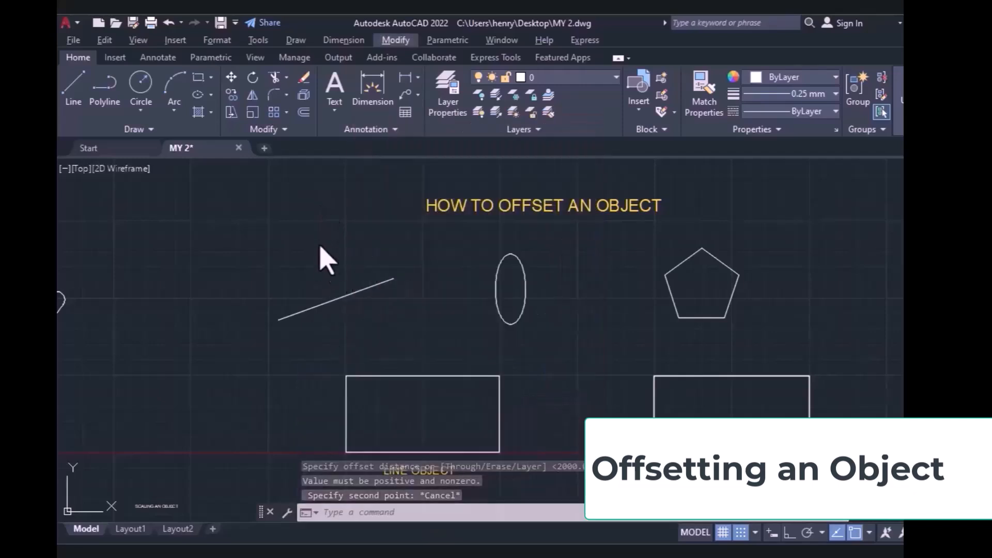
Step: Offset the slanted line by 12000 towards its lower side, and offset the resulting copy by the same distance in the same direction
{"action": "left_click", "coordinate": [330, 297]}
{"action": "left_click", "coordinate": [335, 294]}
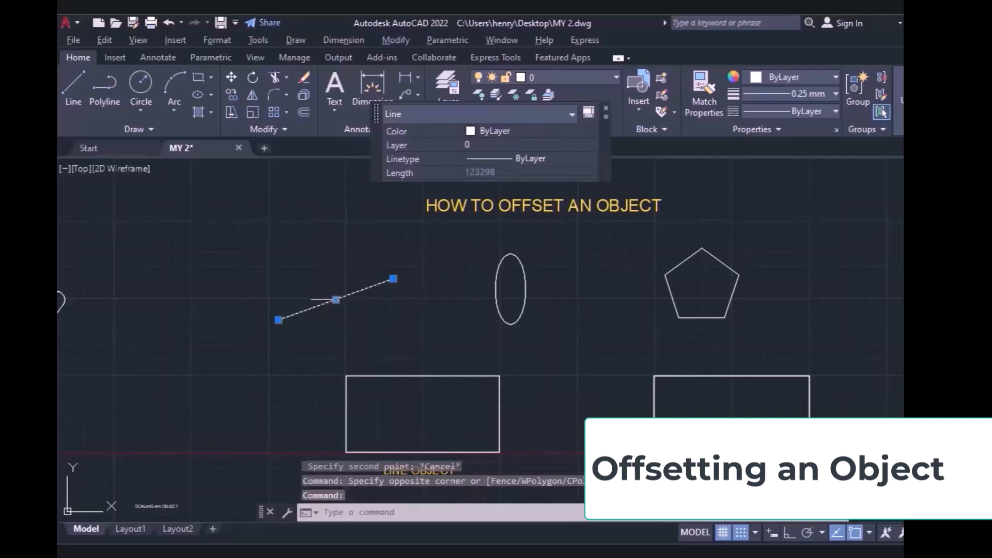
{"action": "left_click", "coordinate": [303, 113]}
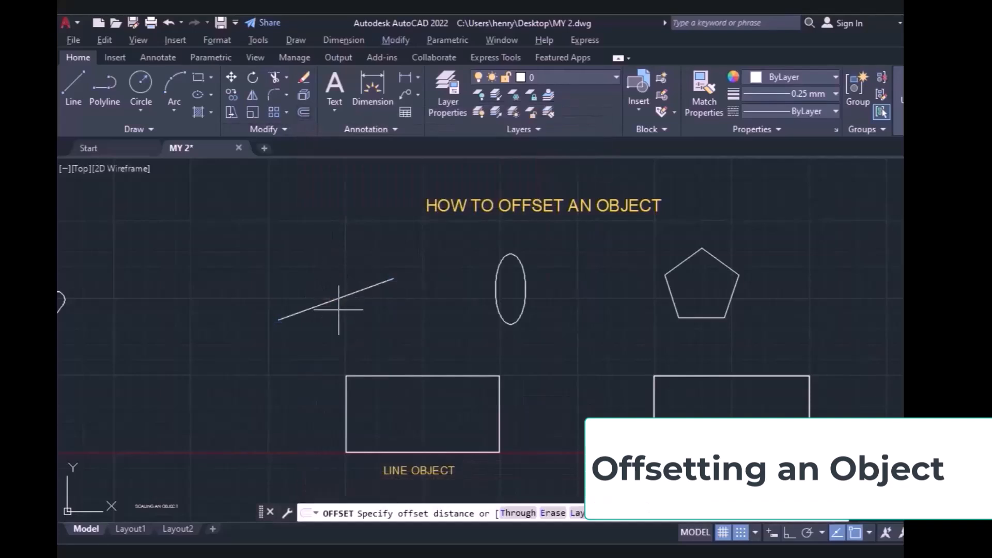
{"action": "type", "text": "12000"}
{"action": "key", "text": "Return"}
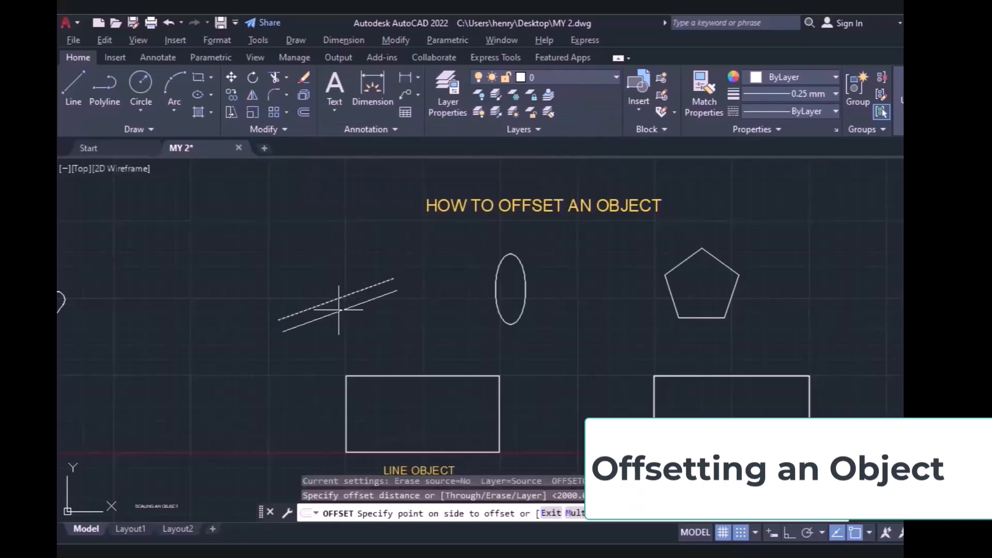
{"action": "left_click", "coordinate": [359, 338]}
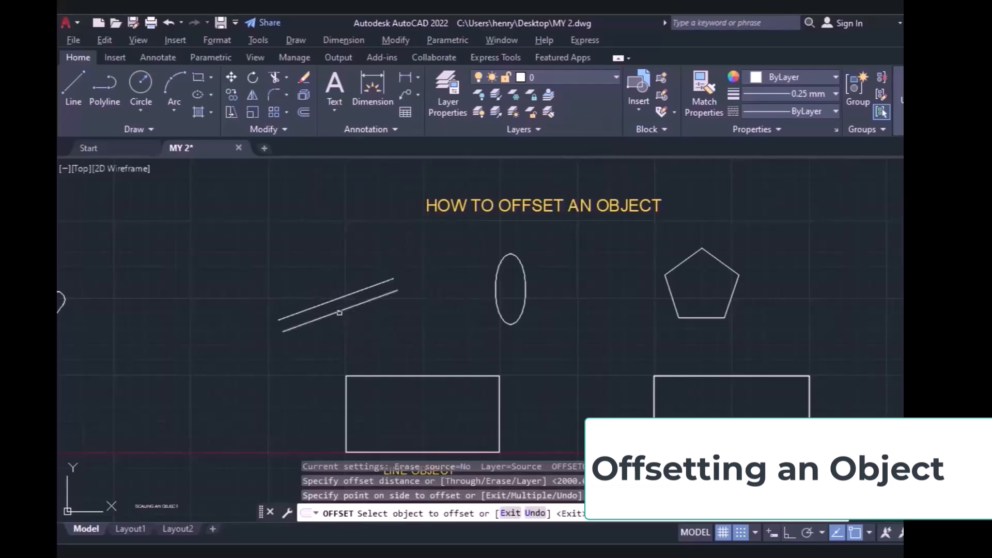
{"action": "left_click", "coordinate": [340, 313]}
{"action": "left_click", "coordinate": [356, 341]}
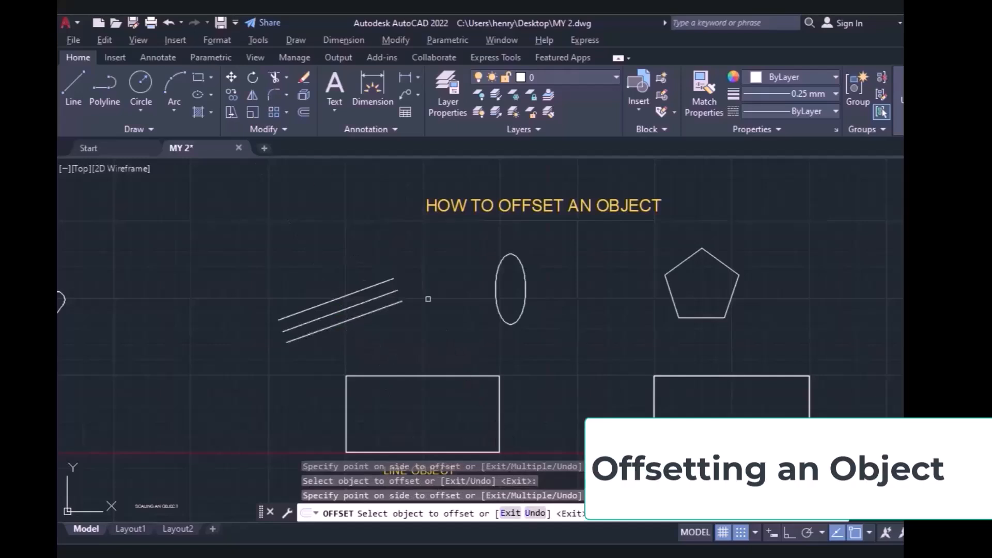
{"action": "key", "text": "Escape"}
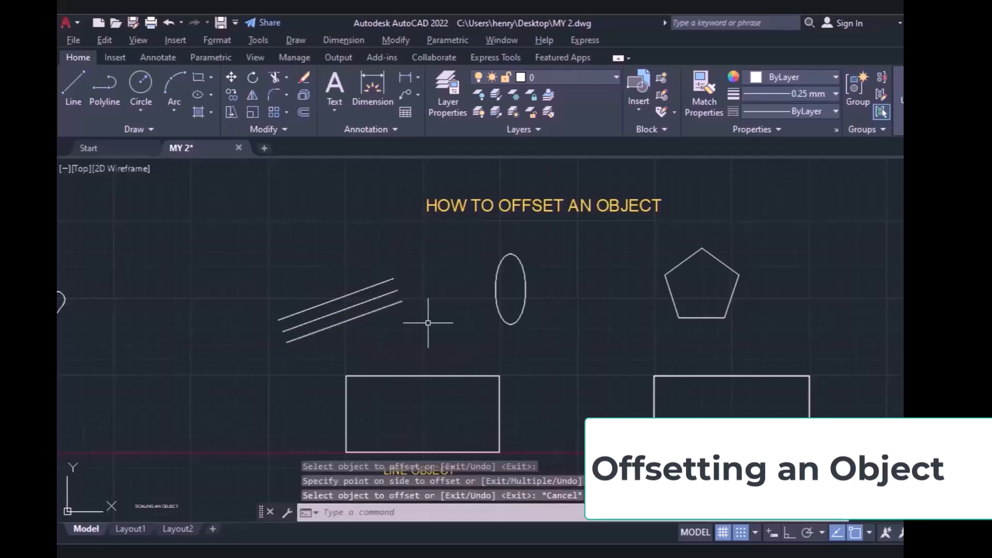
Step: Offset the original slanted line with the Through option, placing the copy through a point well above it
{"action": "left_click", "coordinate": [304, 114]}
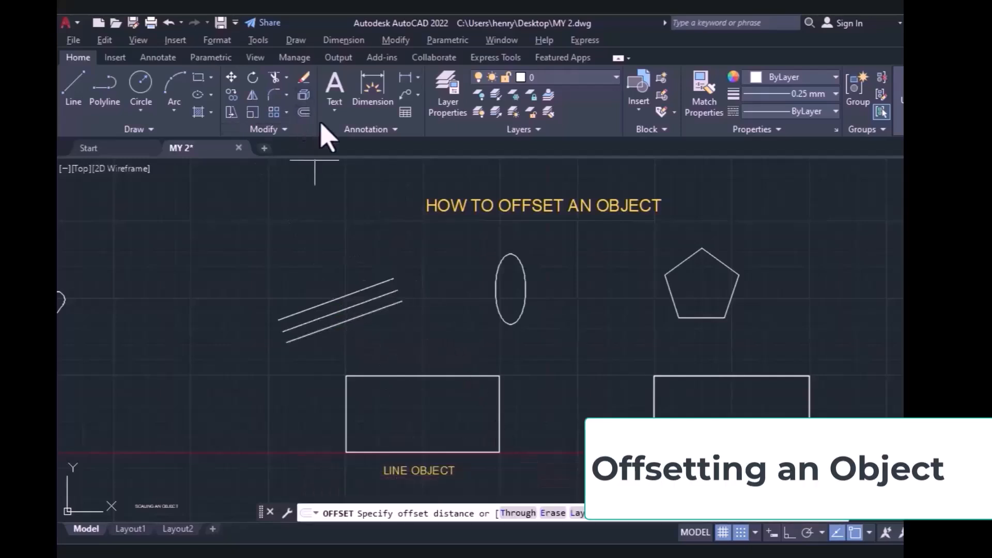
{"action": "left_click", "coordinate": [516, 511]}
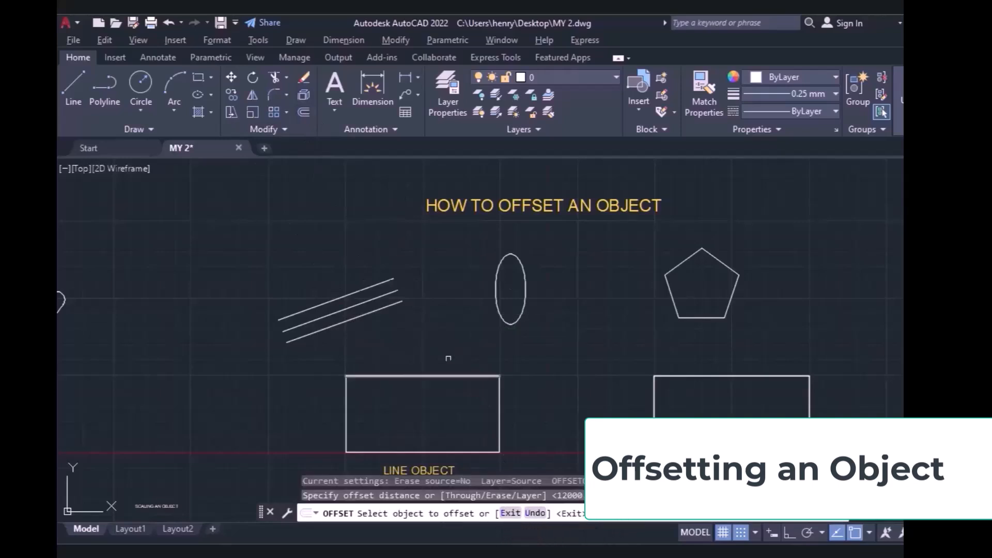
{"action": "left_click", "coordinate": [339, 298]}
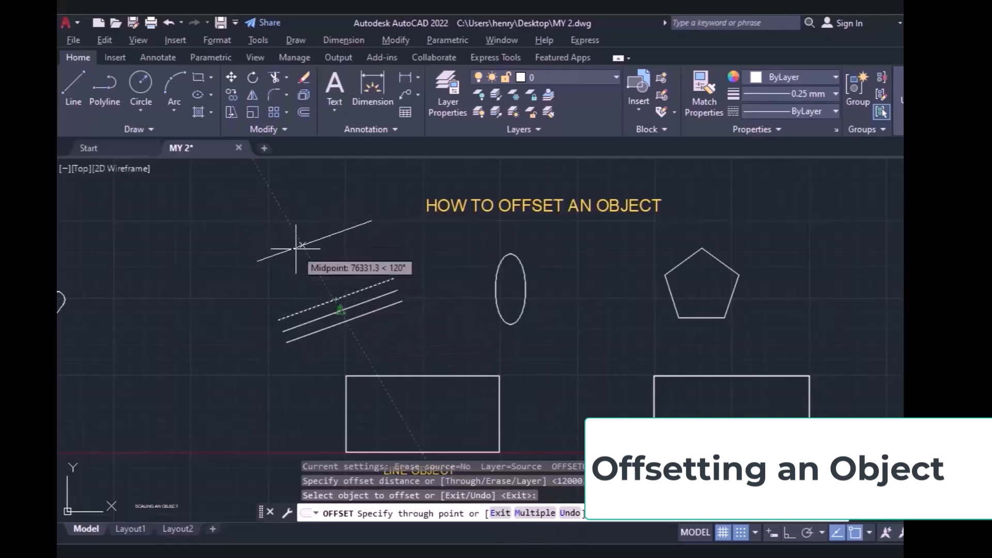
{"action": "left_click", "coordinate": [282, 236]}
{"action": "key", "text": "Escape"}
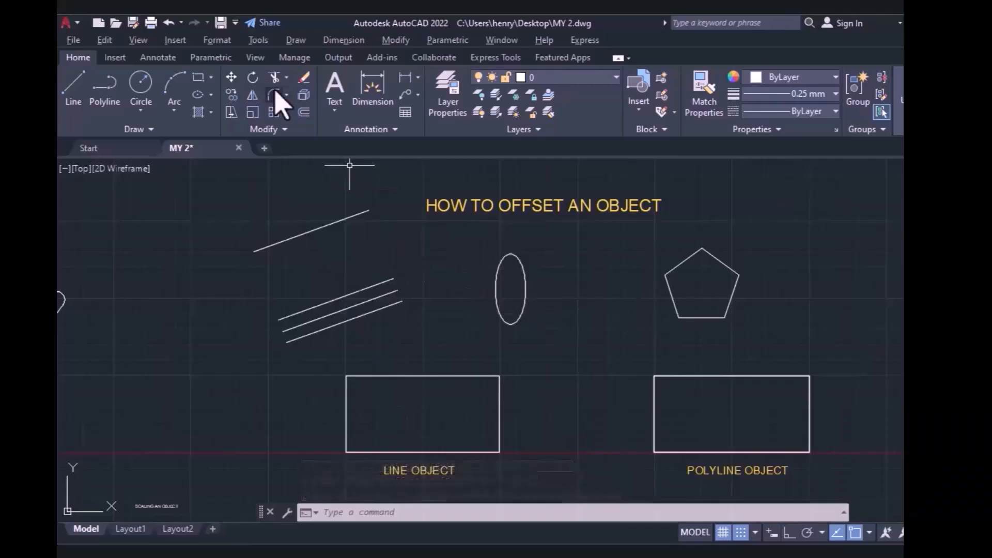
Step: Offset the ellipse and the pentagon inward with the Through option, picking a through point inside each shape
{"action": "left_click", "coordinate": [299, 110]}
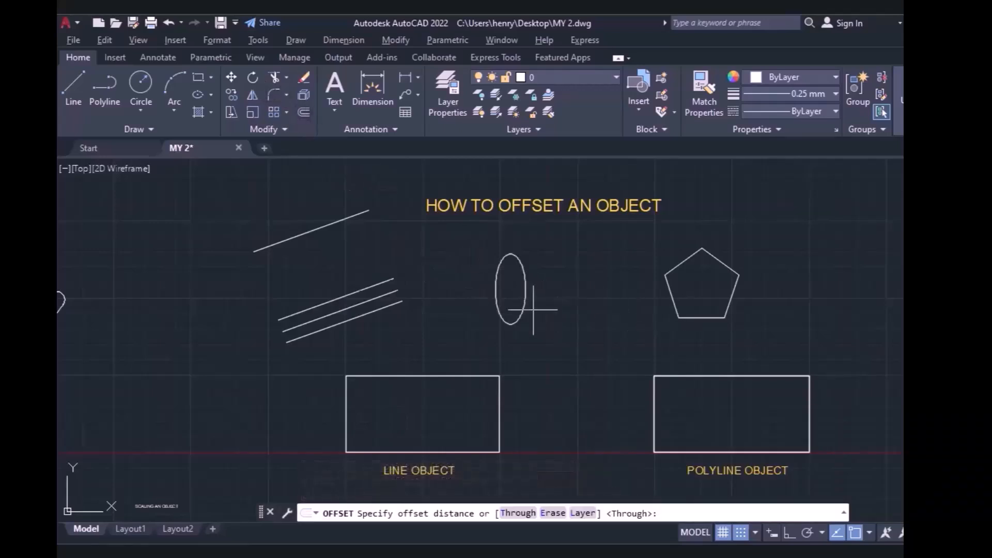
{"action": "left_click", "coordinate": [511, 289]}
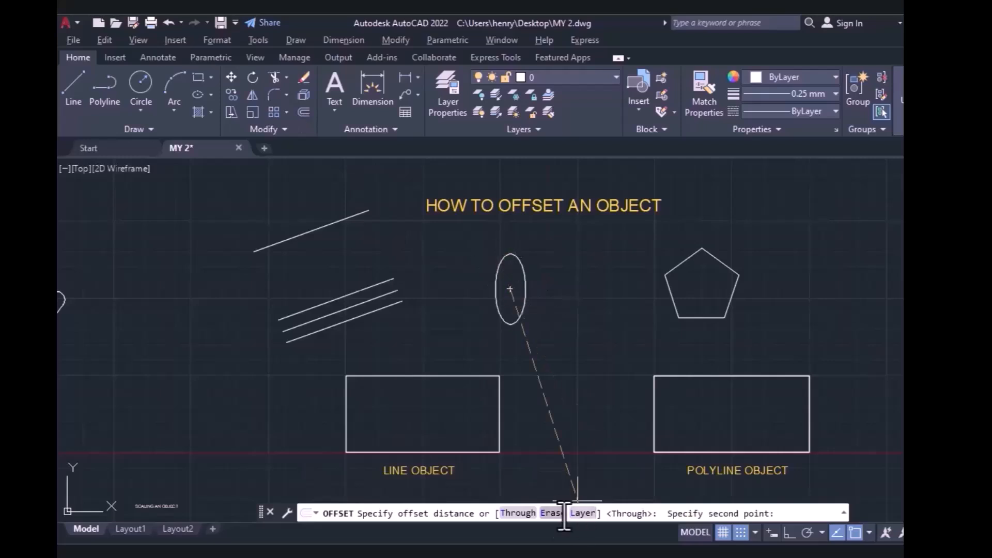
{"action": "left_click", "coordinate": [518, 513]}
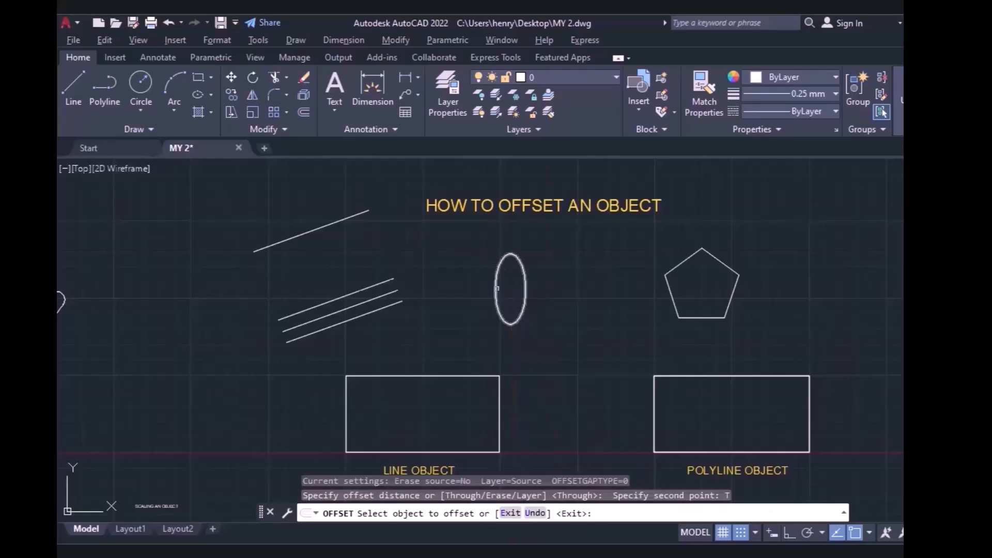
{"action": "left_click", "coordinate": [498, 289]}
{"action": "left_click", "coordinate": [515, 297]}
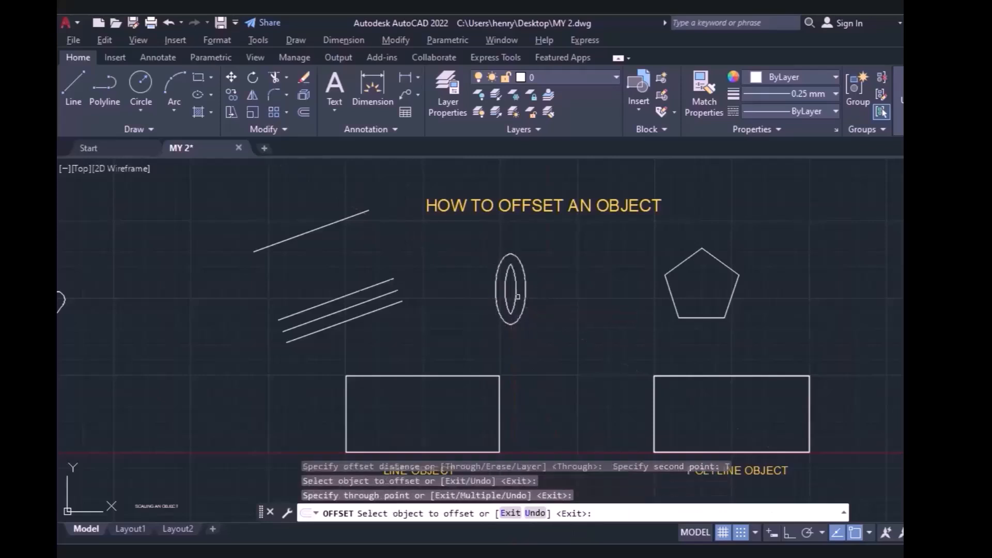
{"action": "left_click", "coordinate": [684, 263]}
{"action": "left_click", "coordinate": [692, 287]}
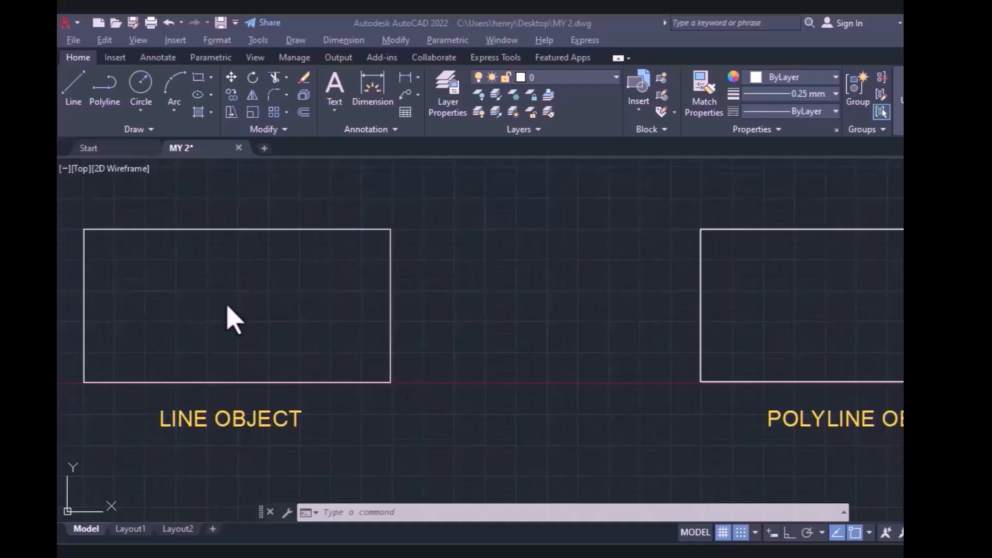
Step: Offset each of the four edges of the LINE OBJECT rectangle 5000 inward
{"action": "left_click", "coordinate": [302, 112]}
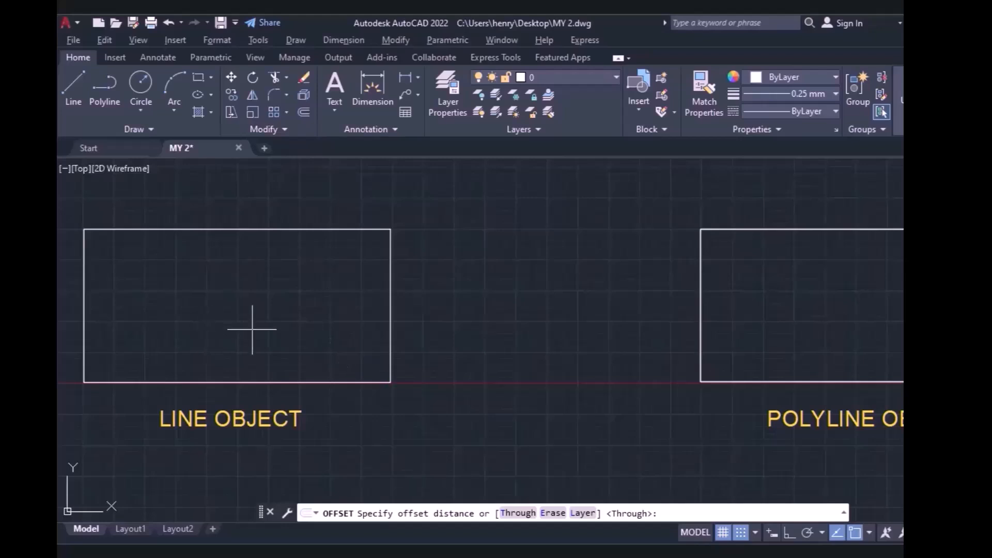
{"action": "type", "text": "5000"}
{"action": "key", "text": "Return"}
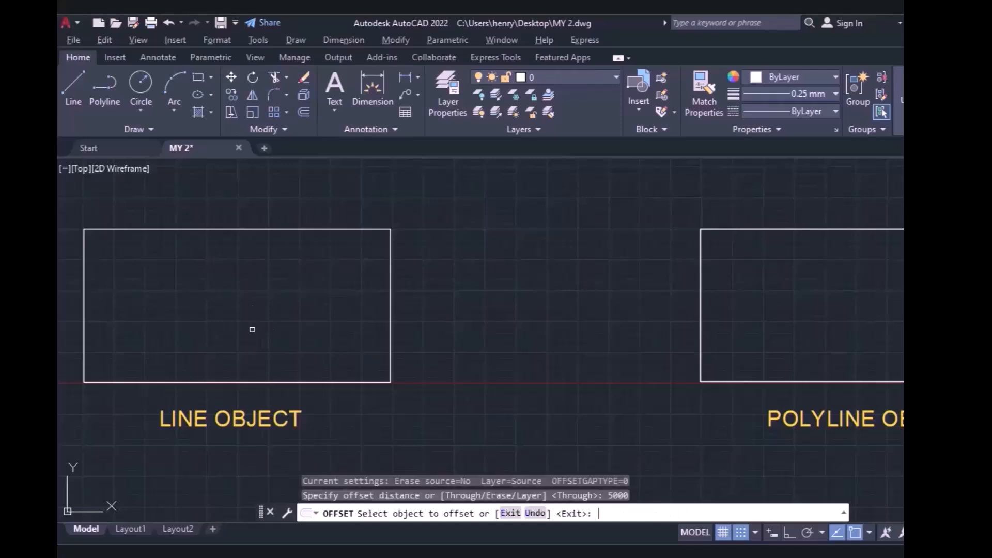
{"action": "left_click", "coordinate": [227, 230]}
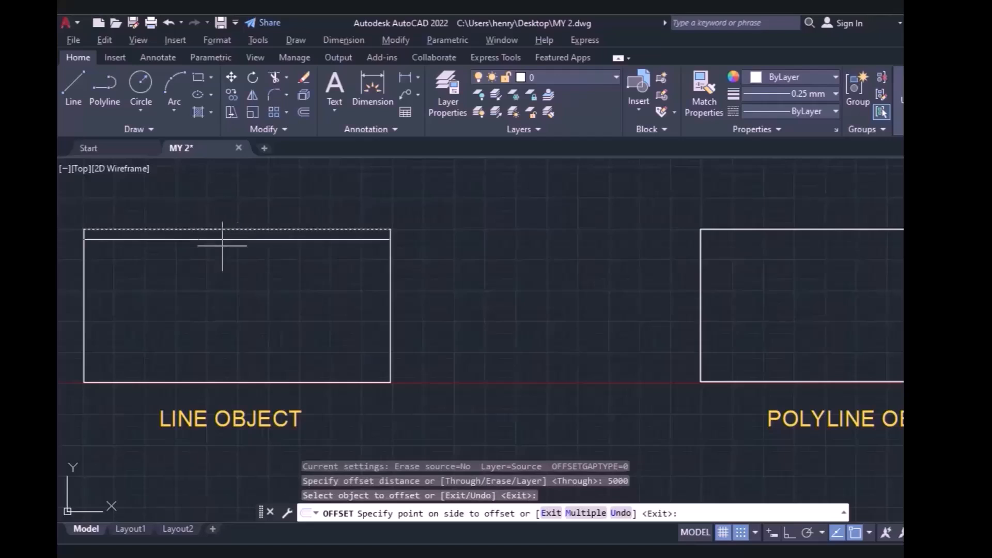
{"action": "left_click", "coordinate": [218, 268]}
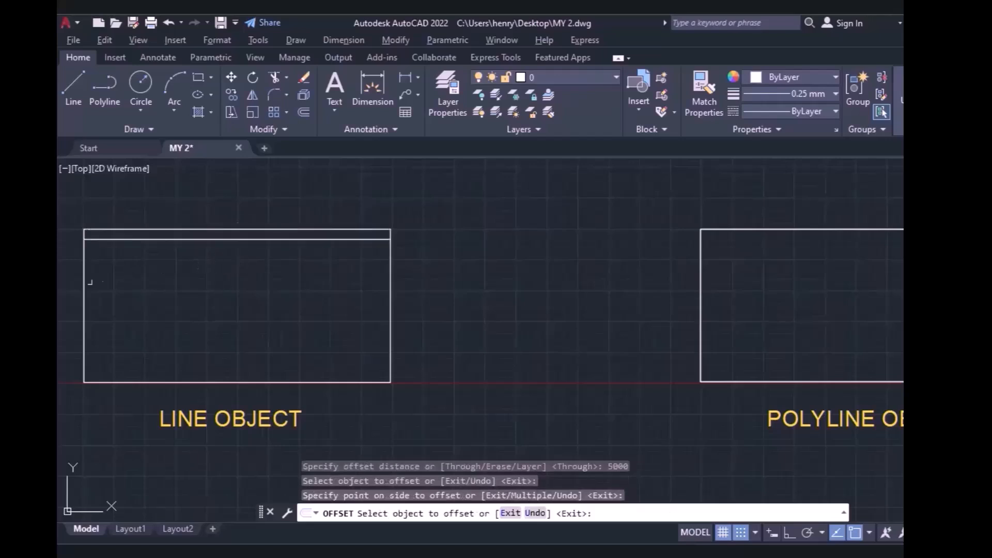
{"action": "left_click", "coordinate": [83, 283]}
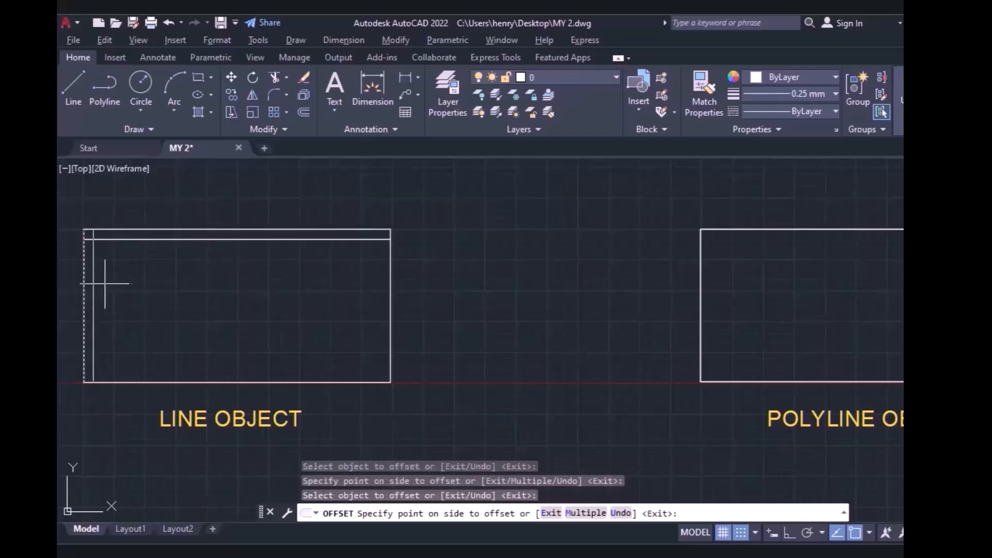
{"action": "left_click", "coordinate": [112, 285]}
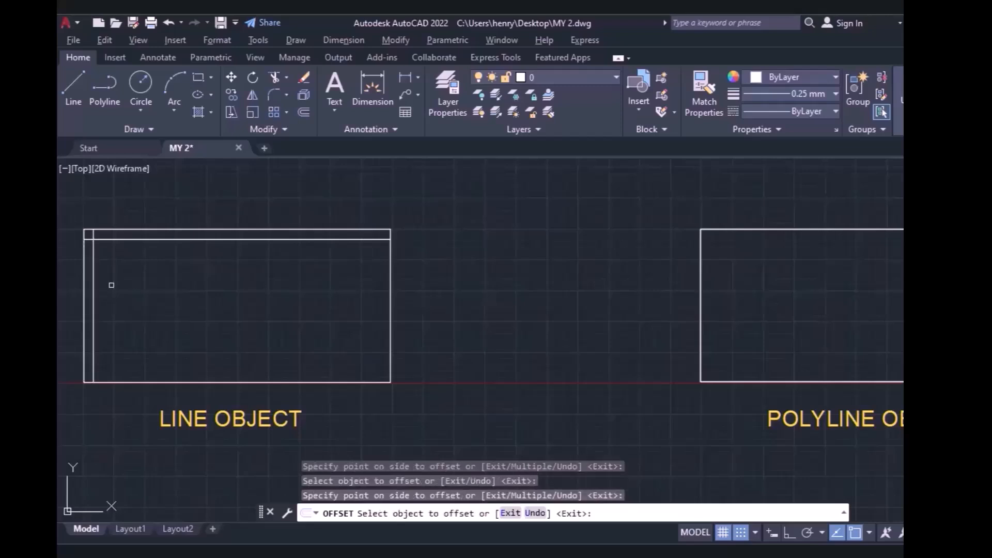
{"action": "left_click", "coordinate": [135, 382]}
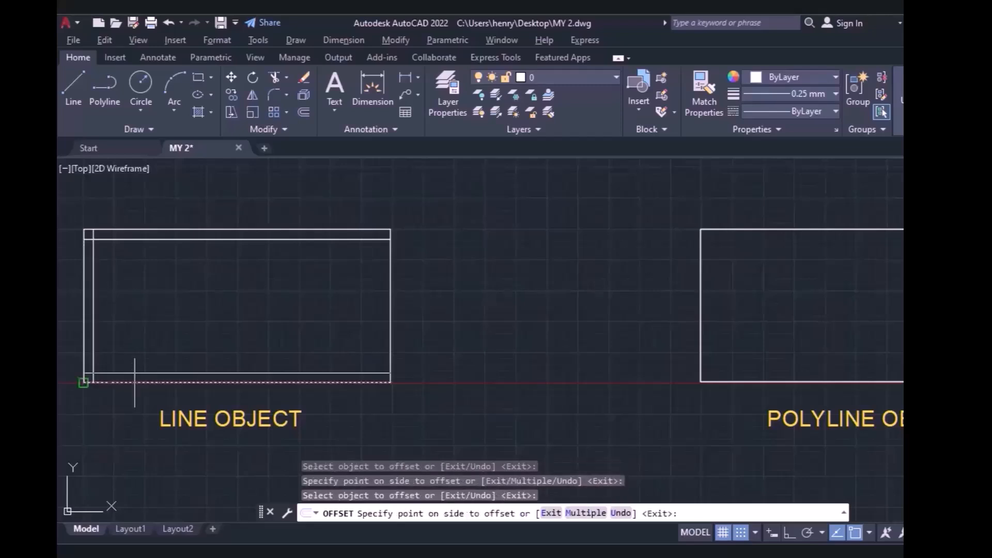
{"action": "left_click", "coordinate": [134, 346]}
{"action": "left_click", "coordinate": [393, 305]}
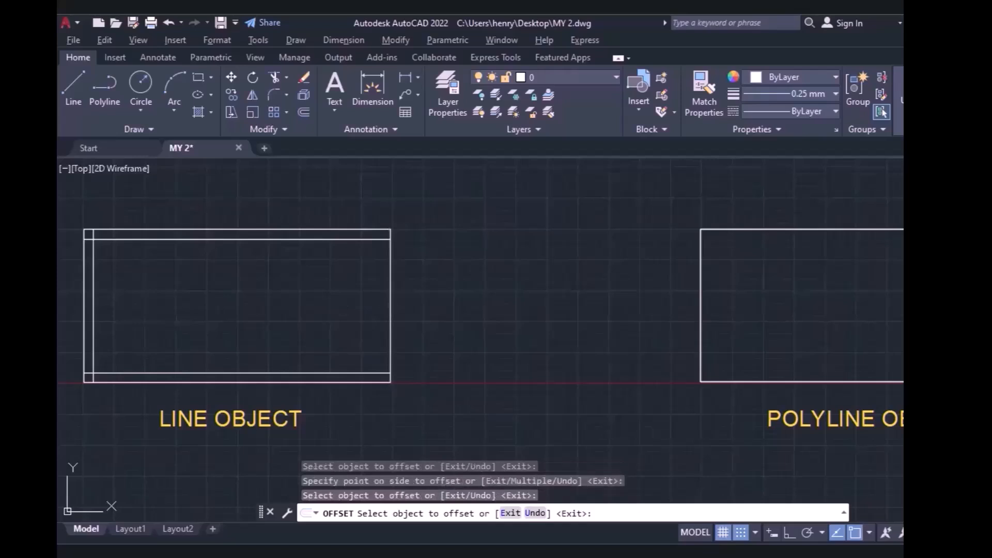
{"action": "left_click", "coordinate": [391, 305]}
{"action": "left_click", "coordinate": [377, 305]}
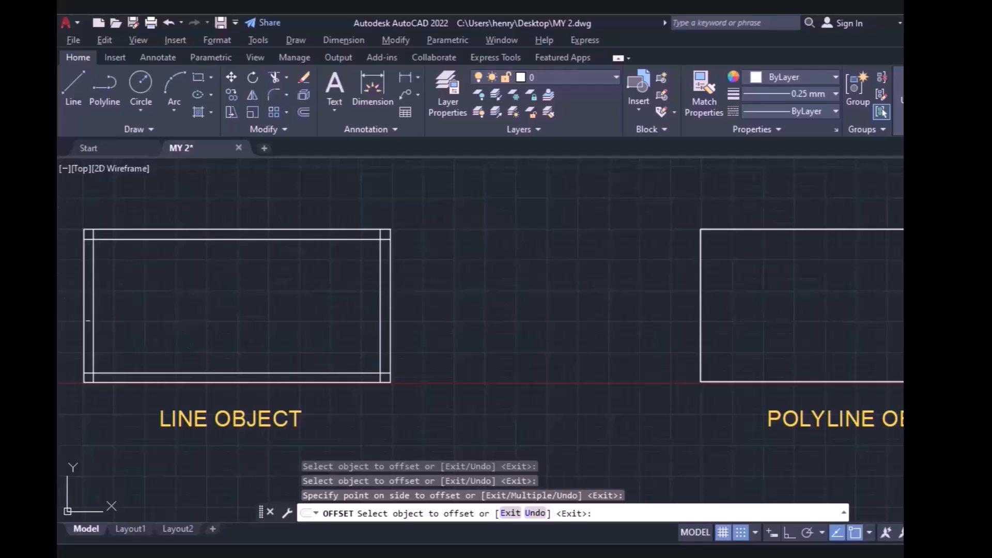
Step: Offset the POLYLINE OBJECT rectangle inward by the same 5000 distance
{"action": "left_click", "coordinate": [214, 429]}
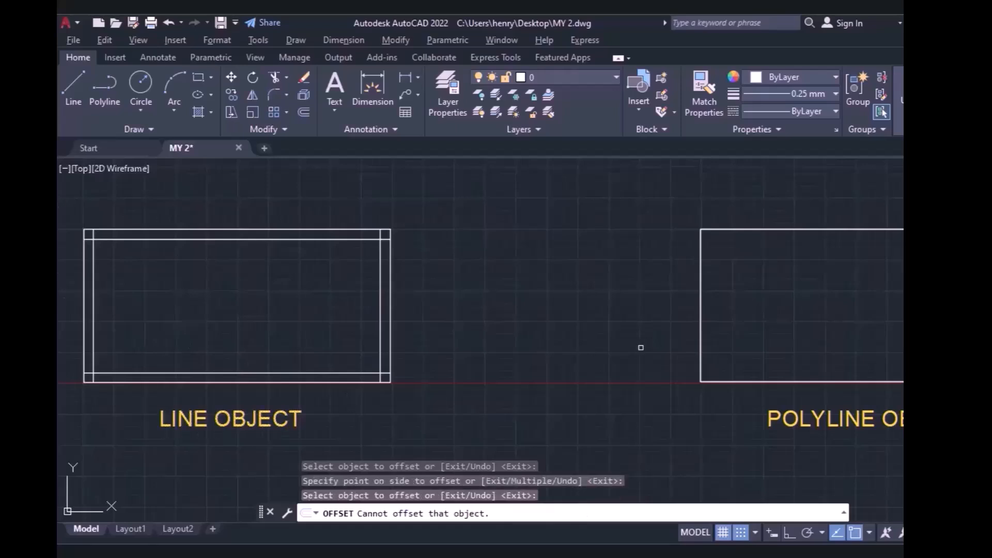
{"action": "left_click", "coordinate": [878, 403]}
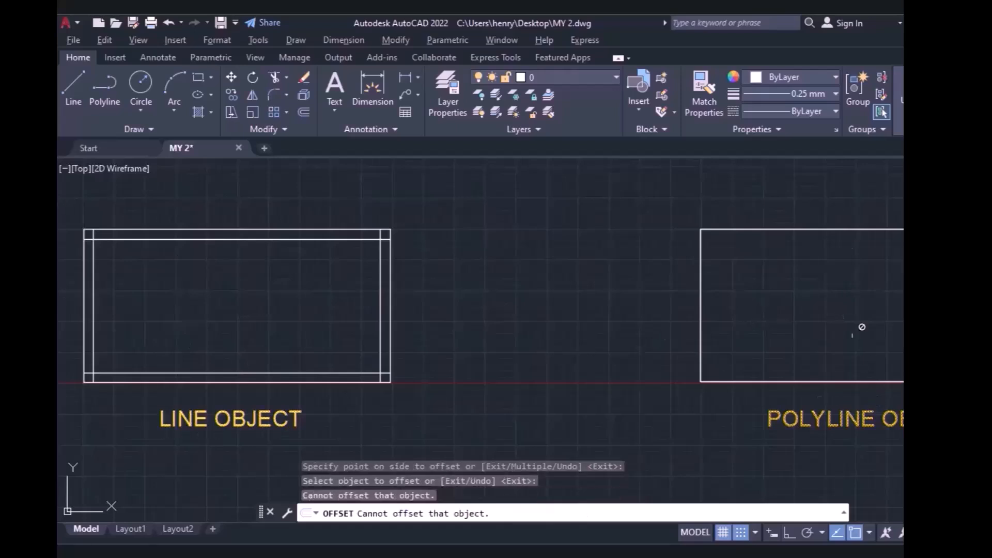
{"action": "left_click", "coordinate": [826, 228]}
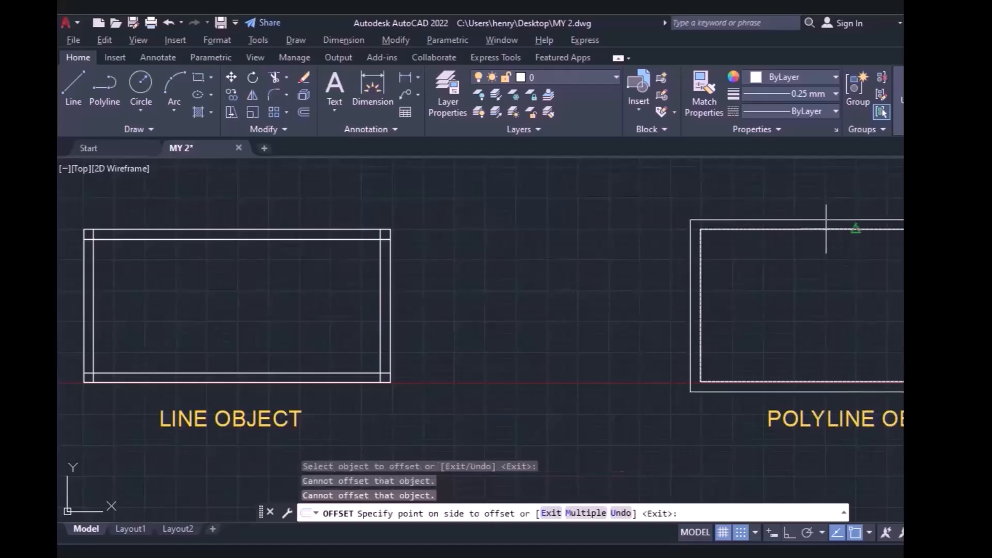
{"action": "left_click", "coordinate": [828, 266]}
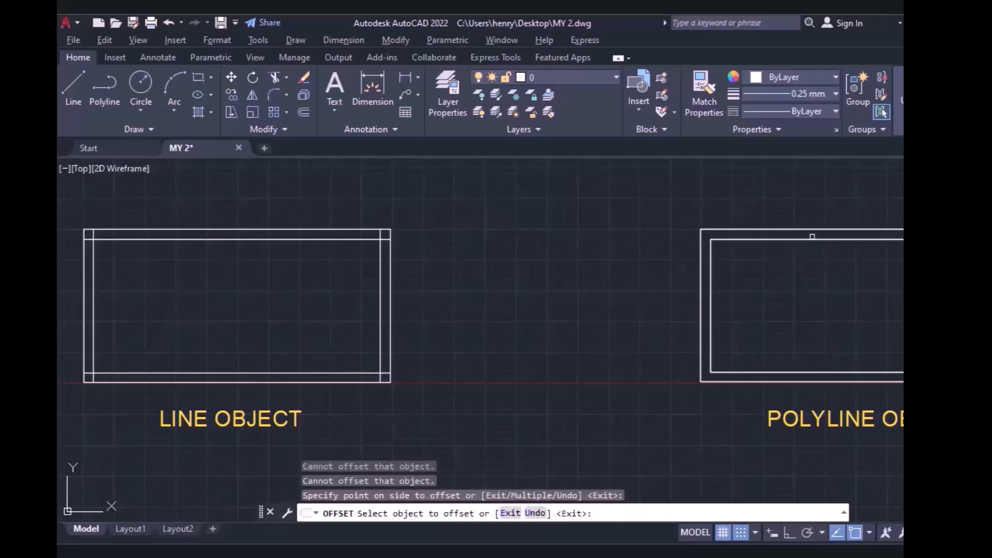
Step: Offset the original POLYLINE OBJECT rectangle outward by the same 5000 distance
{"action": "left_click", "coordinate": [809, 227]}
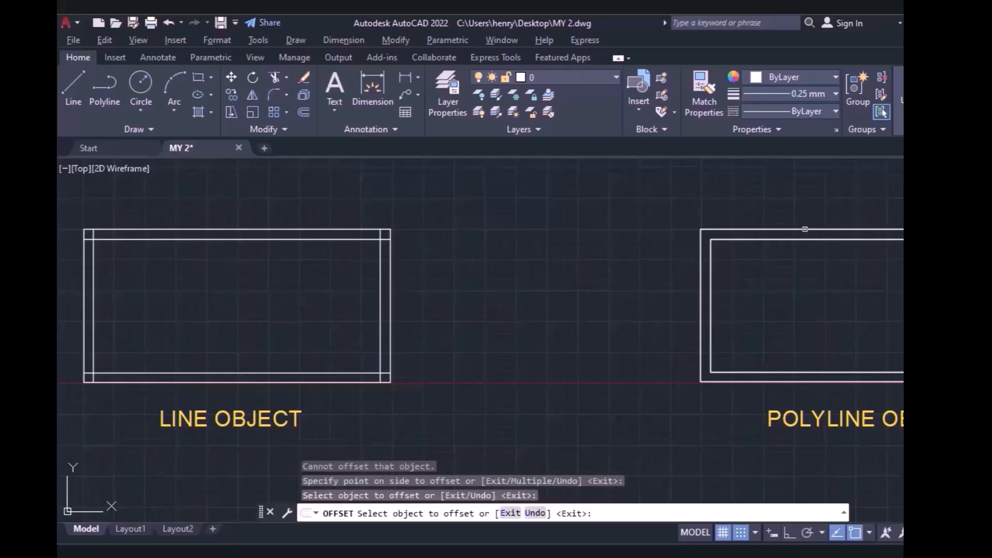
{"action": "left_click", "coordinate": [806, 228]}
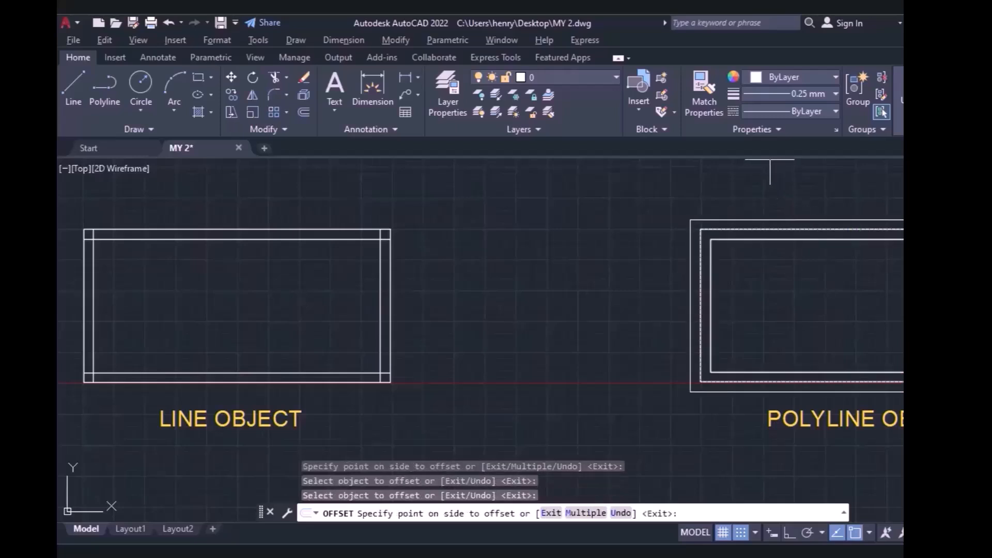
{"action": "left_click", "coordinate": [770, 173]}
{"action": "left_click", "coordinate": [770, 207]}
{"action": "left_click", "coordinate": [769, 220]}
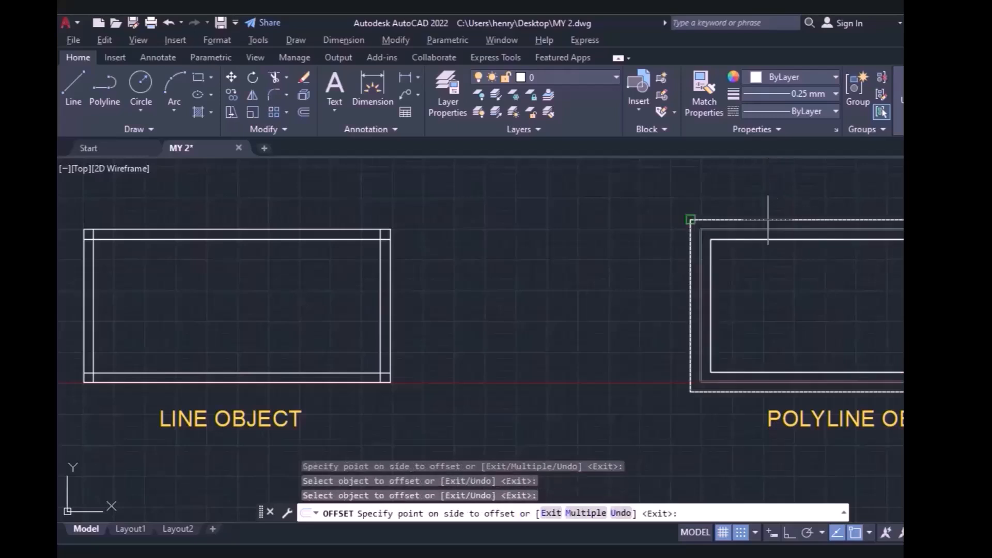
{"action": "left_click", "coordinate": [749, 176]}
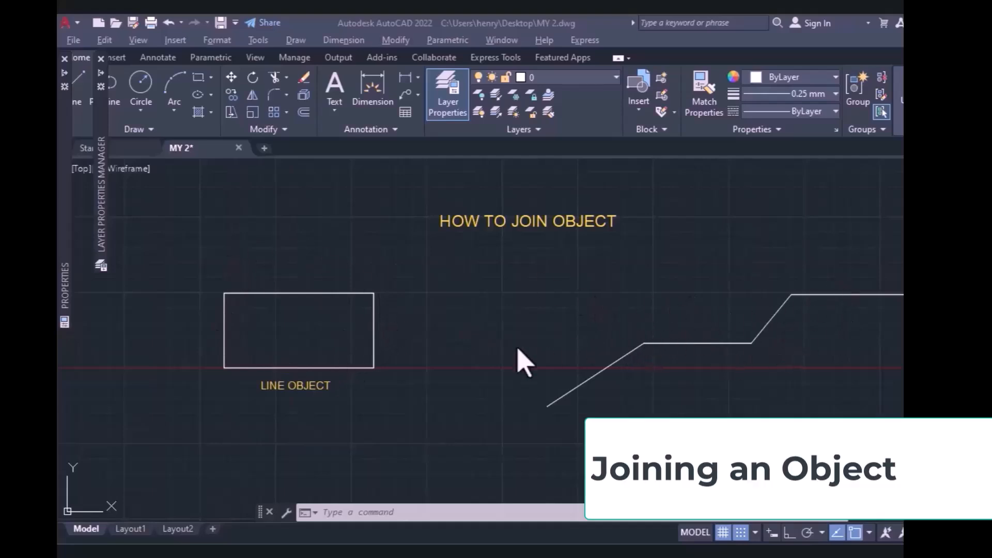
Step: Inspect the left, top and bottom edges of the LINE OBJECT rectangle by selecting them one after another
{"action": "left_click", "coordinate": [223, 319]}
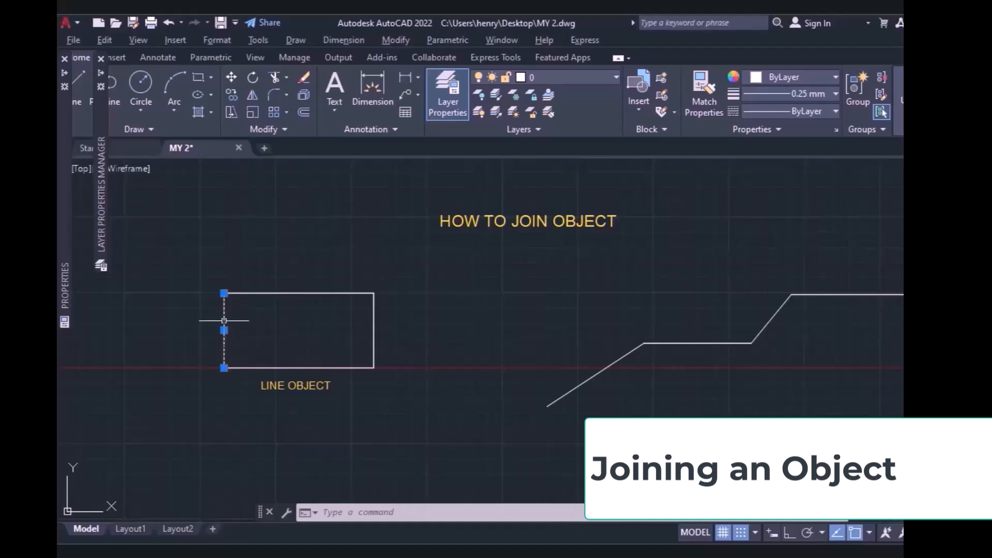
{"action": "left_click", "coordinate": [279, 294]}
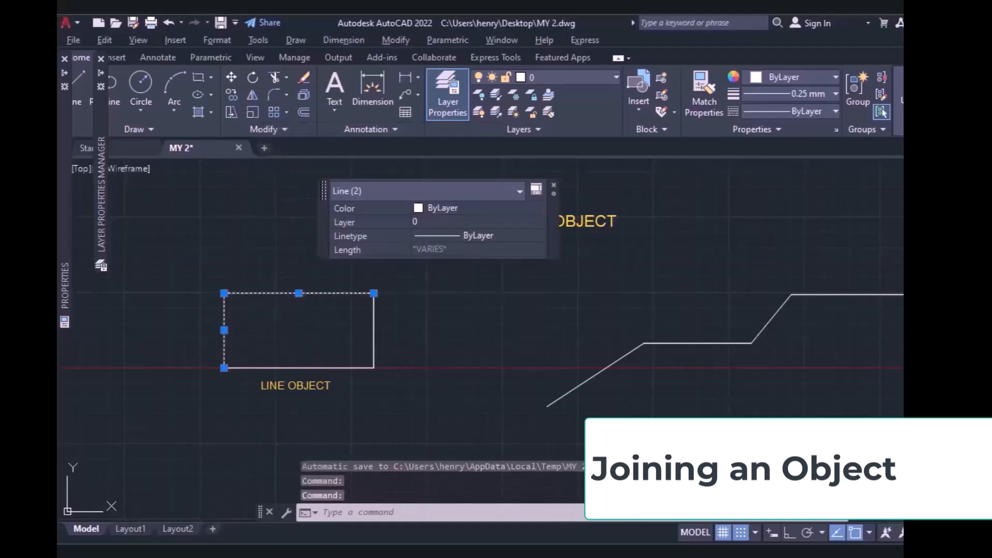
{"action": "left_click", "coordinate": [286, 368]}
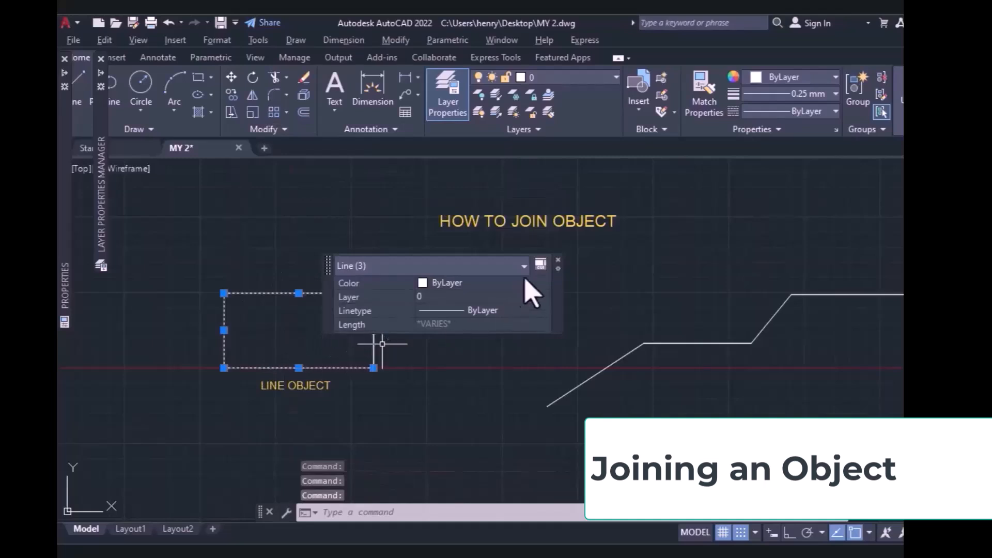
{"action": "left_click", "coordinate": [558, 260]}
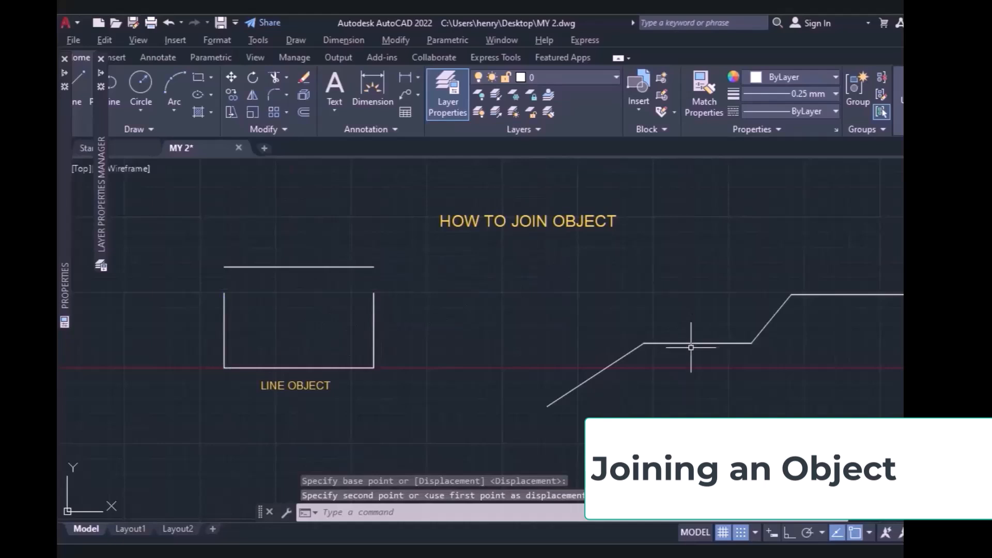
Step: Try moving the stepped line's middle horizontal segment upward, and undo that move and the move of the rectangle's top edge
{"action": "left_click", "coordinate": [693, 336]}
{"action": "left_click", "coordinate": [691, 344]}
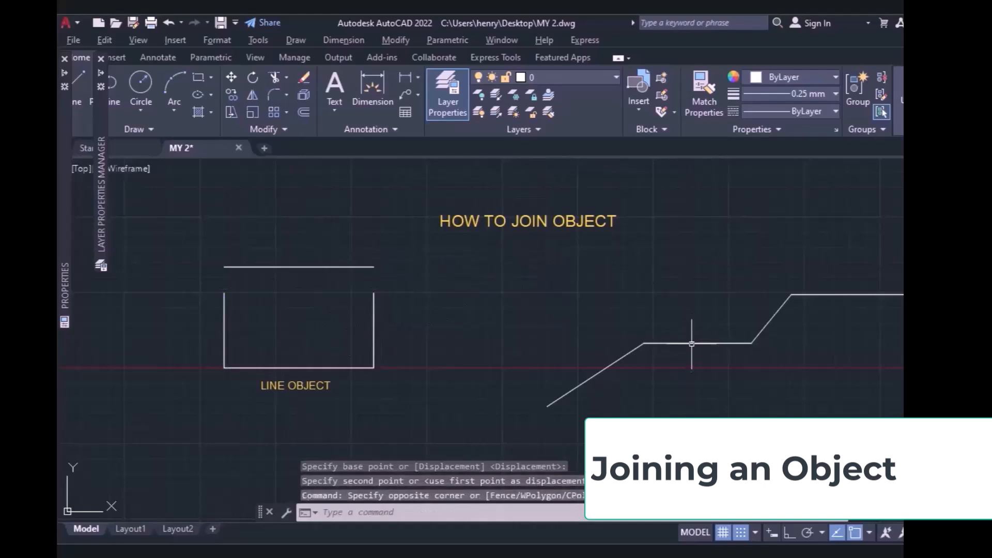
{"action": "left_click", "coordinate": [691, 344]}
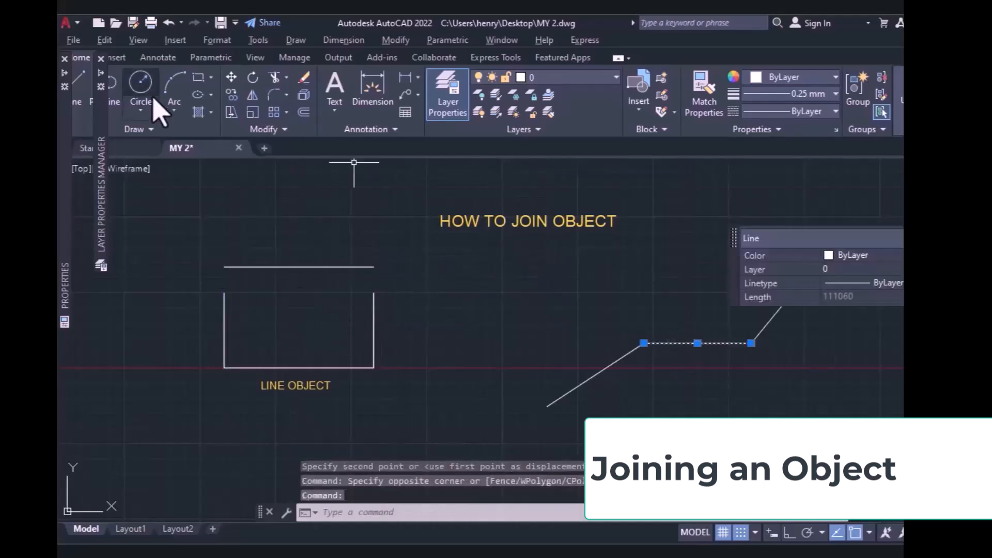
{"action": "left_click", "coordinate": [231, 77]}
{"action": "left_click", "coordinate": [697, 343]}
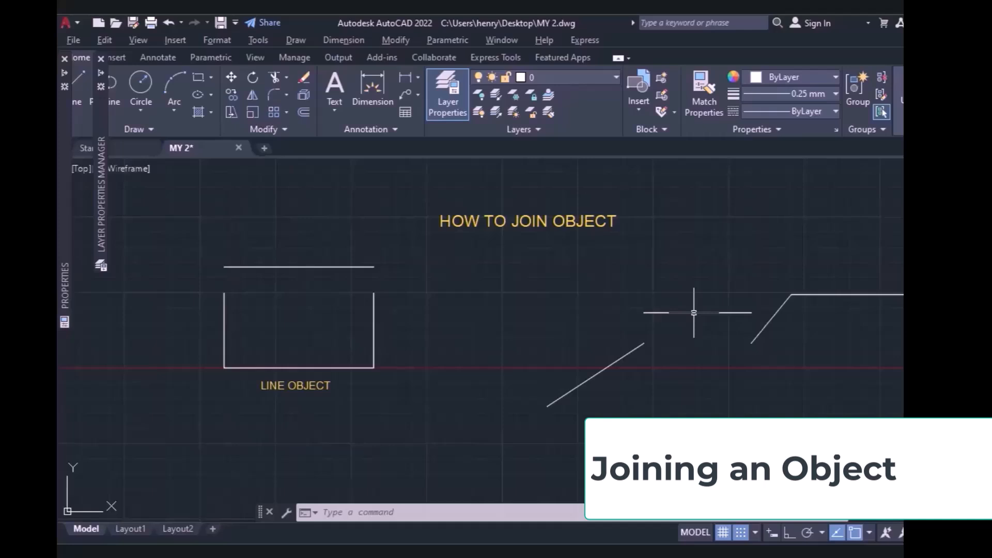
{"action": "key", "text": "ctrl+z"}
{"action": "key", "text": "ctrl+z"}
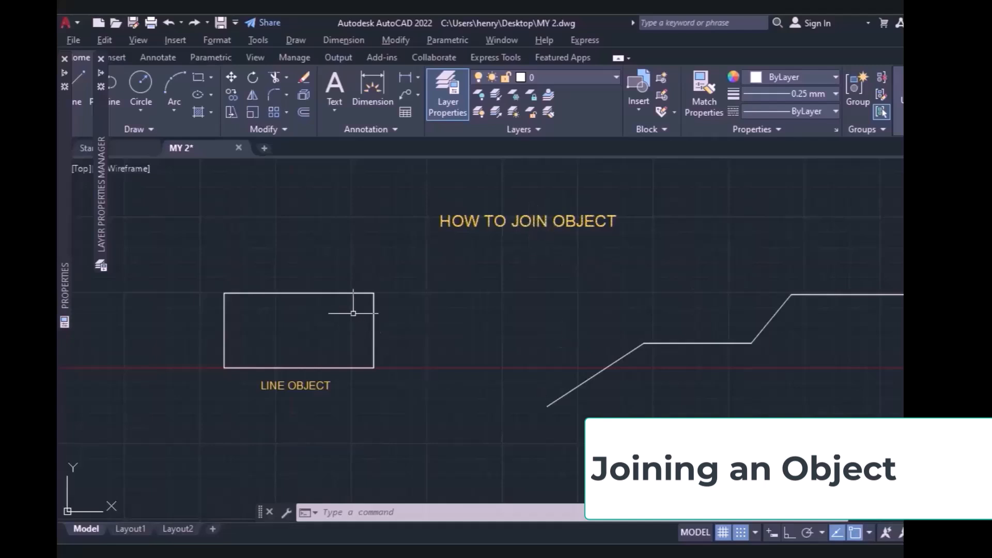
{"action": "left_click", "coordinate": [283, 130]}
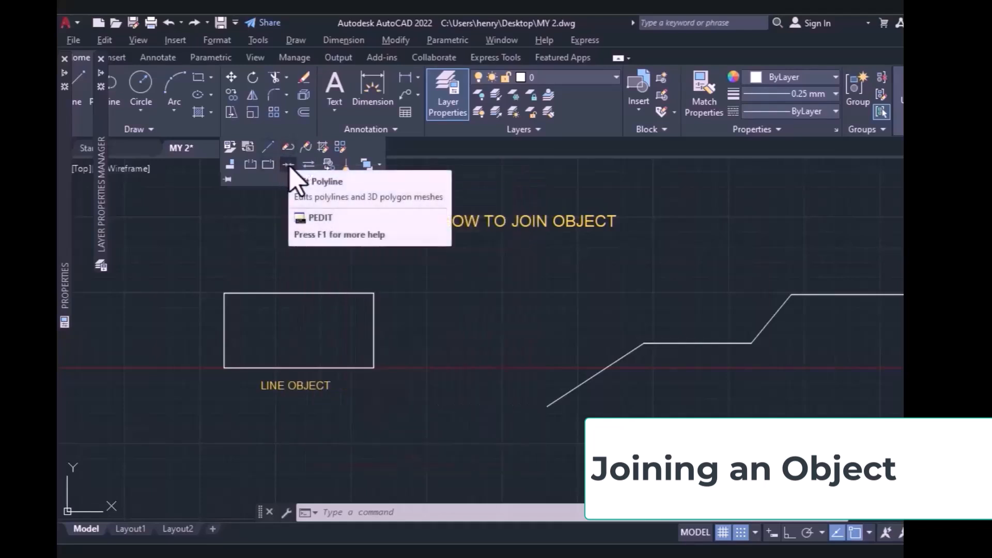
{"action": "left_click", "coordinate": [396, 40]}
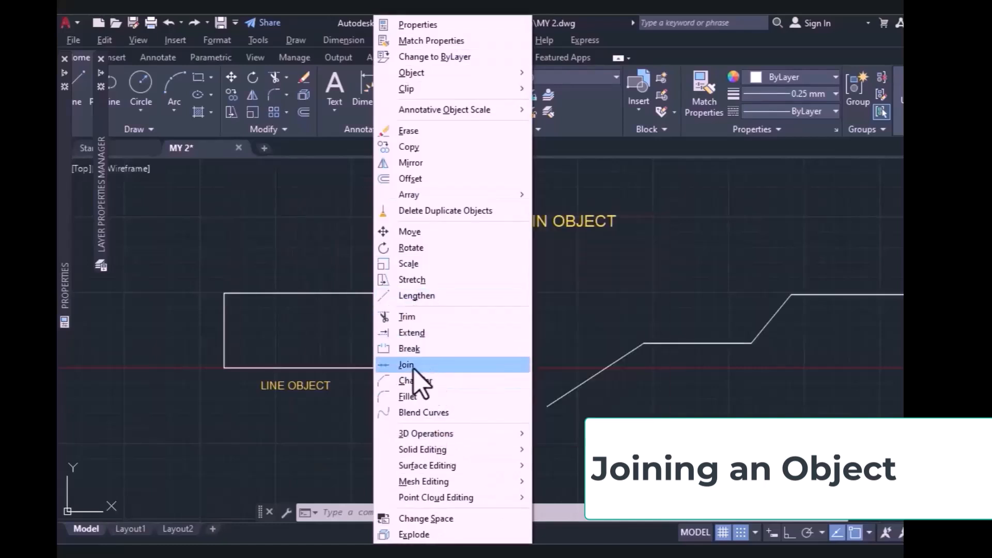
{"action": "left_click", "coordinate": [311, 478]}
{"action": "key", "text": "Escape"}
{"action": "left_click", "coordinate": [418, 514]}
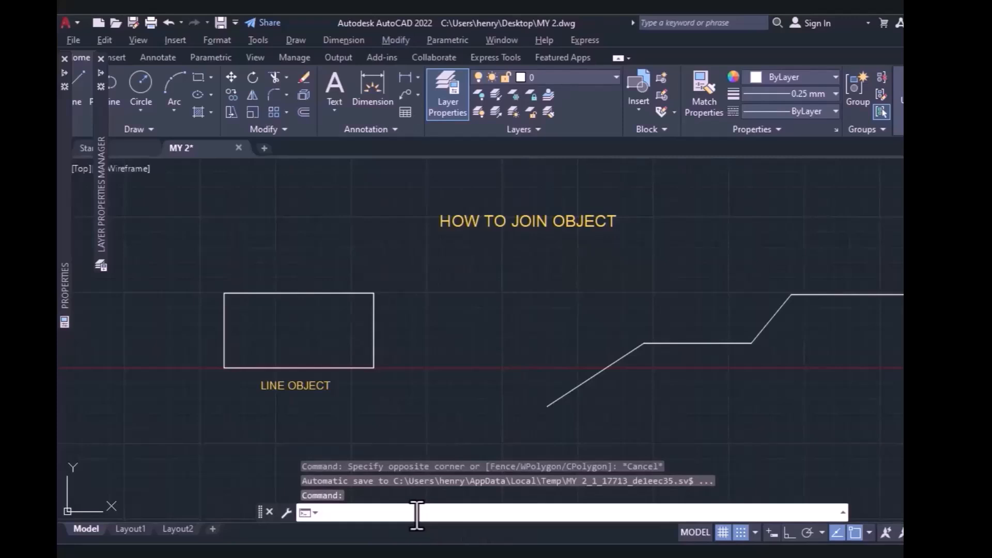
{"action": "type", "text": "KIO"}
{"action": "key", "text": "BackSpace"}
{"action": "key", "text": "BackSpace"}
{"action": "key", "text": "BackSpace"}
{"action": "type", "text": "J"}
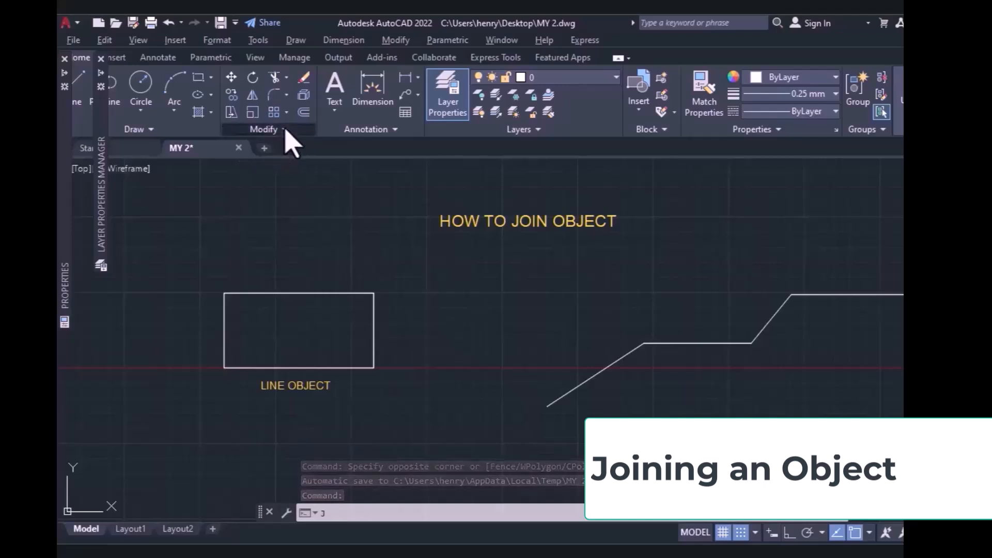
Step: Join the four edges of the LINE OBJECT rectangle into one polyline
{"action": "left_click", "coordinate": [286, 131]}
{"action": "left_click", "coordinate": [289, 165]}
{"action": "left_click", "coordinate": [289, 165]}
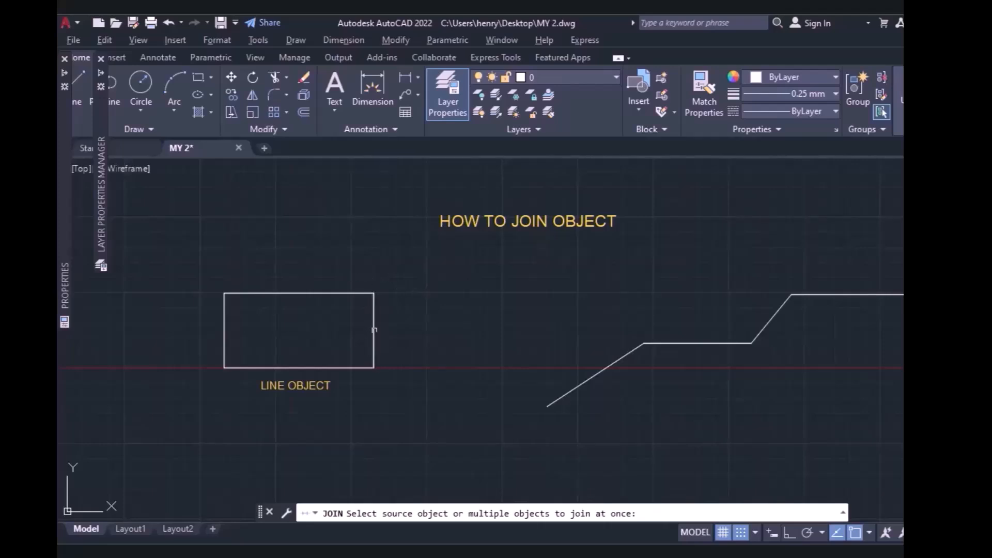
{"action": "left_click", "coordinate": [410, 275]}
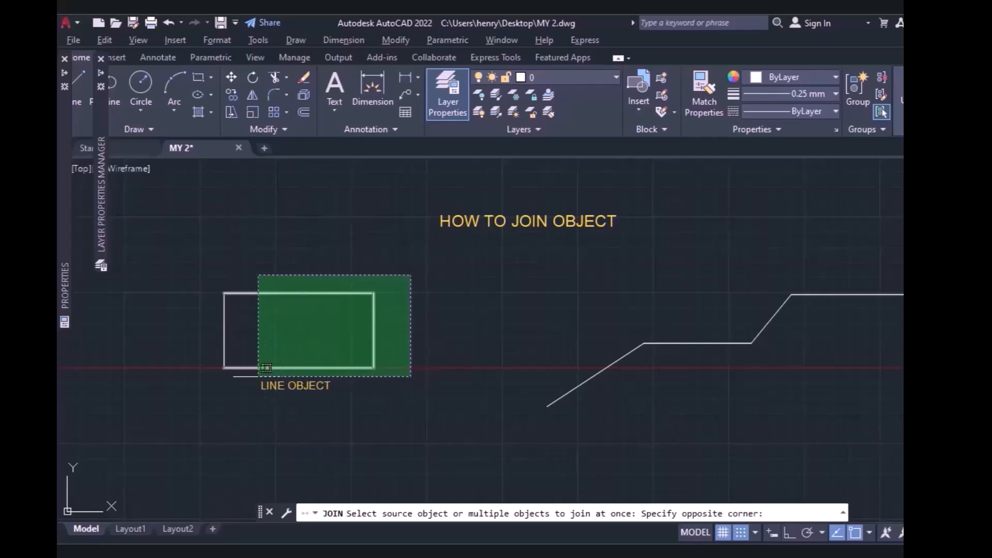
{"action": "left_click", "coordinate": [211, 375]}
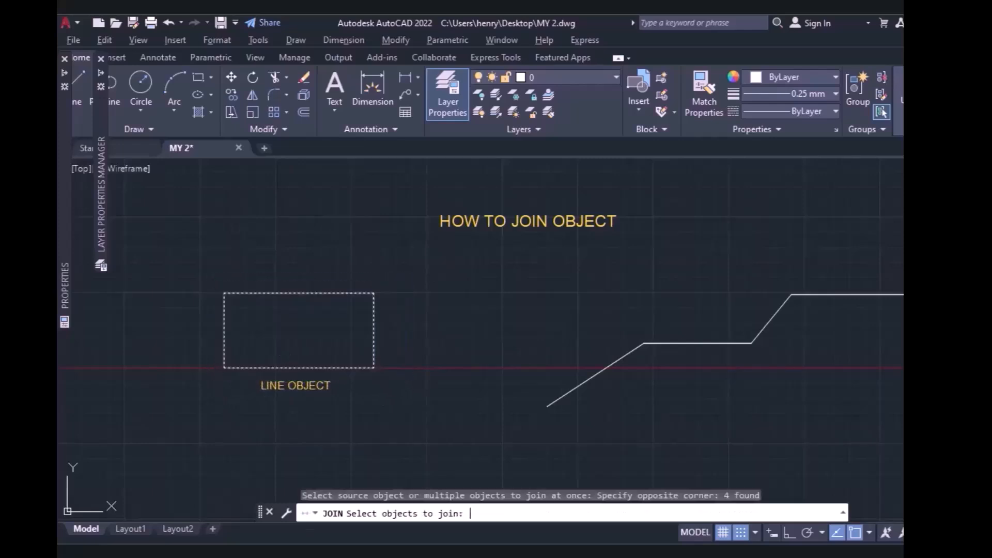
{"action": "key", "text": "Return"}
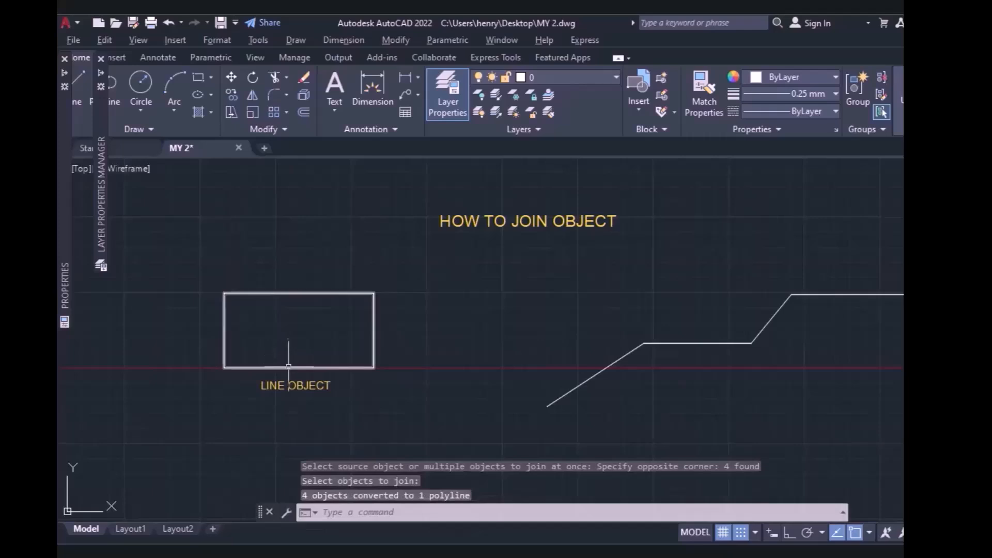
Step: Move the joined rectangle about 62060 straight up, using the midpoint of its bottom edge as the base point
{"action": "left_click", "coordinate": [289, 367]}
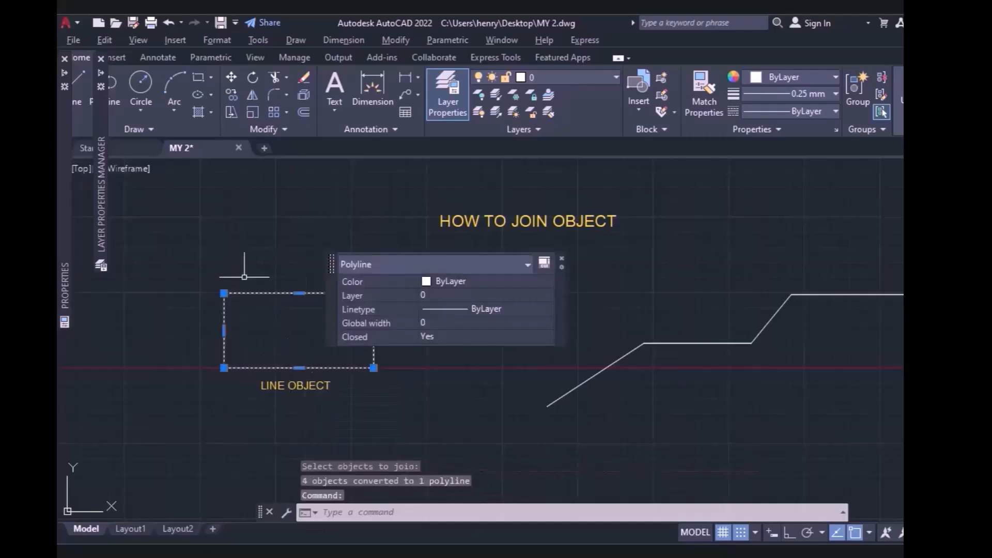
{"action": "left_click", "coordinate": [231, 79]}
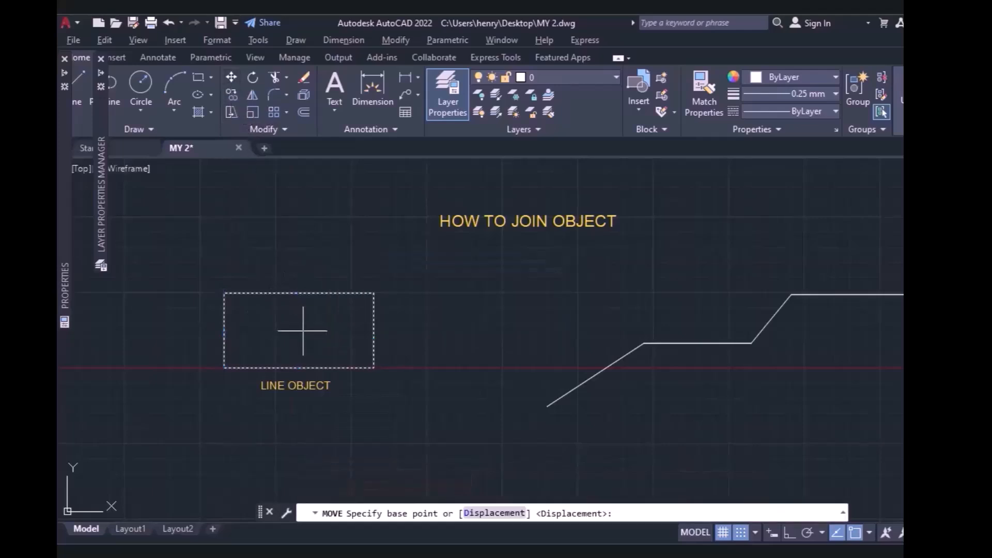
{"action": "left_click", "coordinate": [299, 365]}
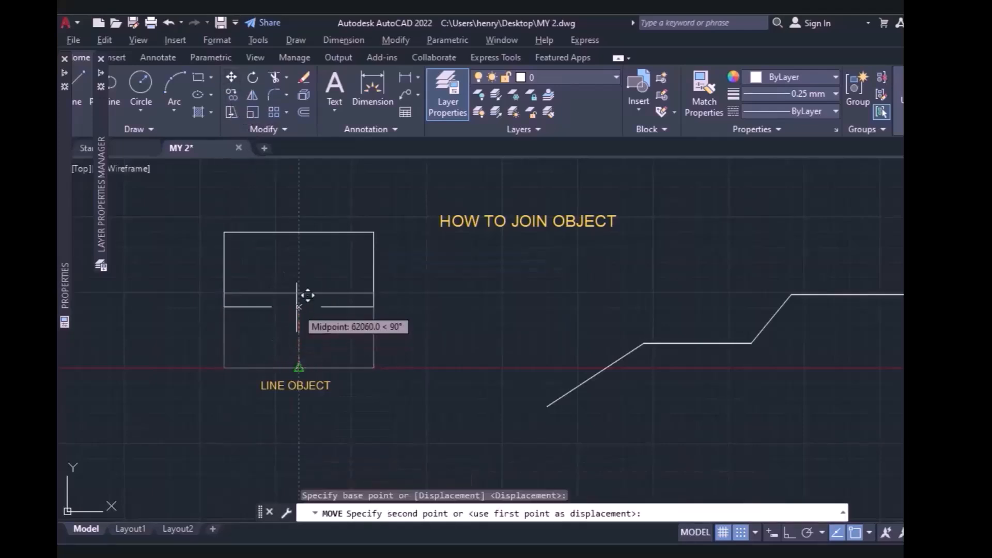
{"action": "left_click", "coordinate": [299, 307]}
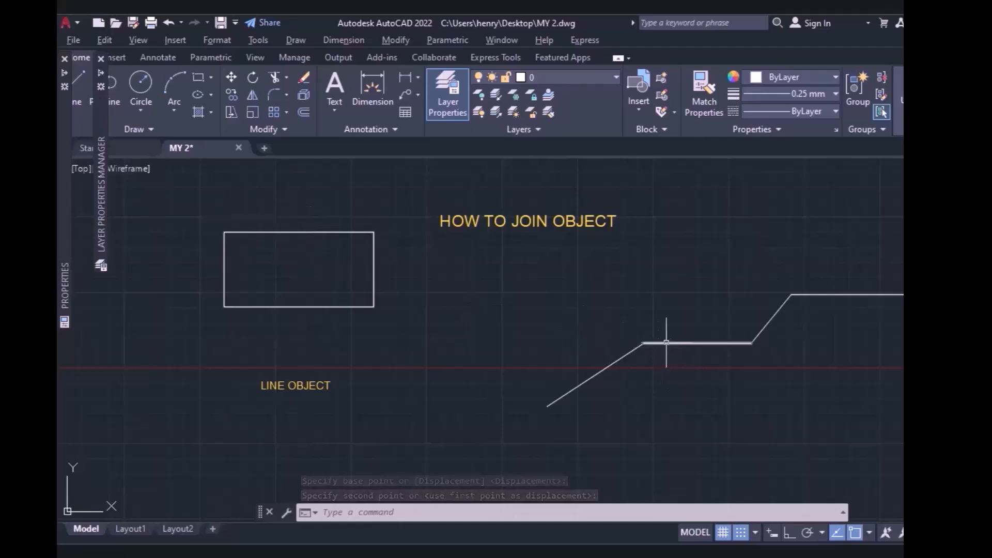
Step: Join all segments of the stepped line into one polyline and select it to check its object type
{"action": "left_click", "coordinate": [617, 361]}
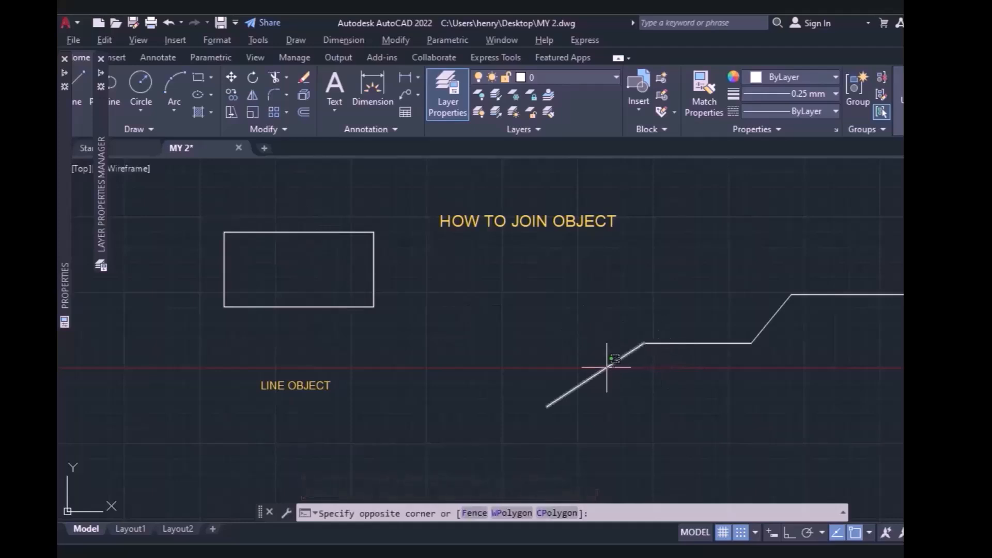
{"action": "left_click", "coordinate": [606, 368]}
{"action": "key", "text": "Escape"}
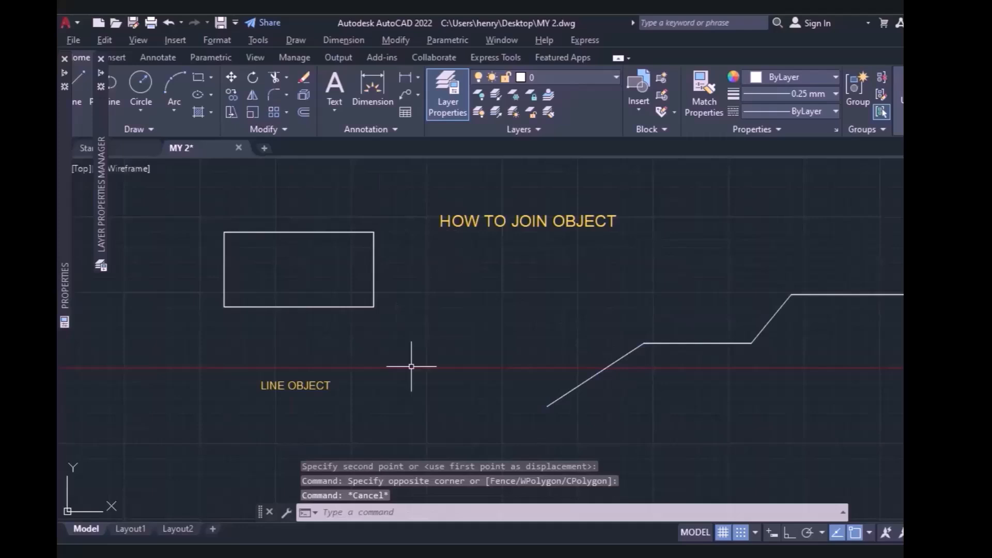
{"action": "type", "text": "JO"}
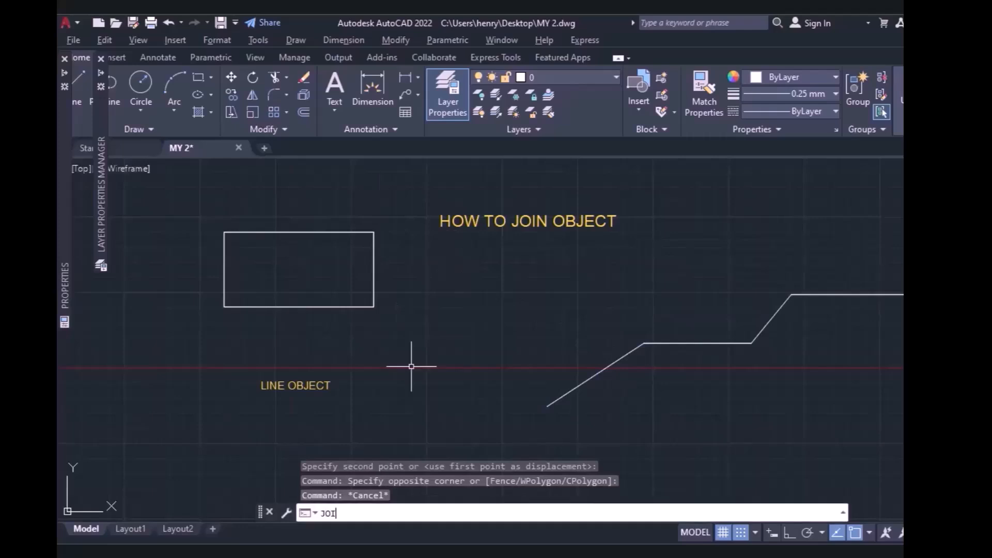
{"action": "type", "text": "IN"}
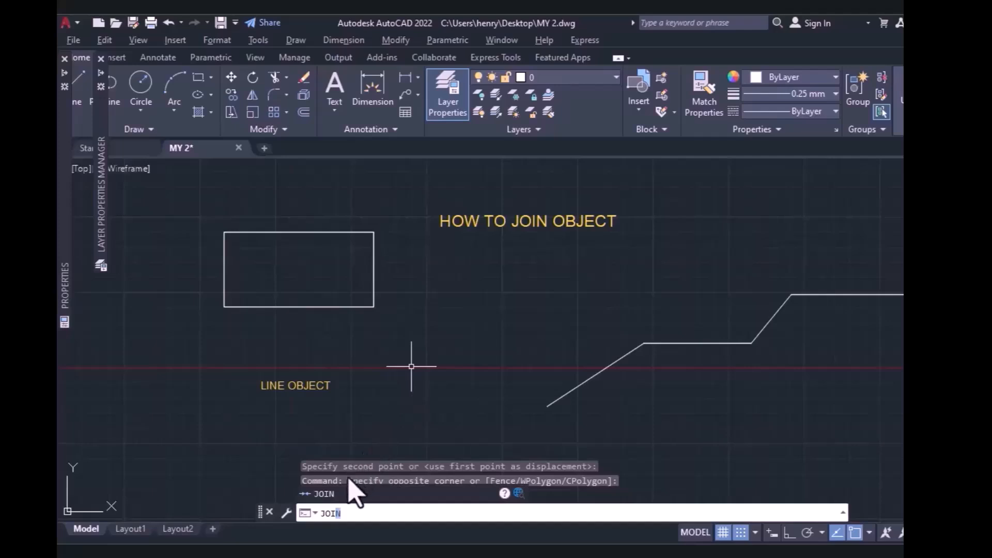
{"action": "left_click", "coordinate": [343, 494]}
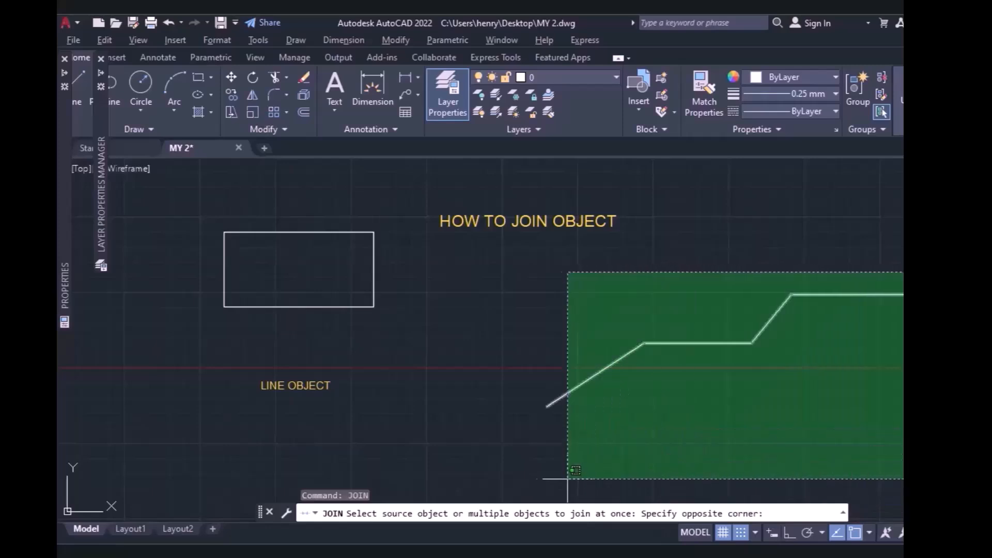
{"action": "left_click", "coordinate": [520, 479]}
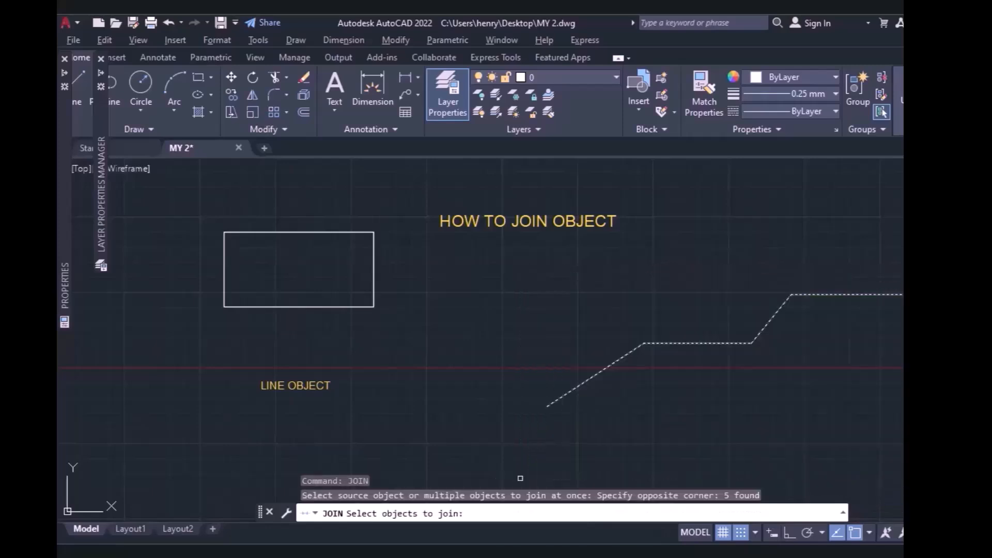
{"action": "key", "text": "Return"}
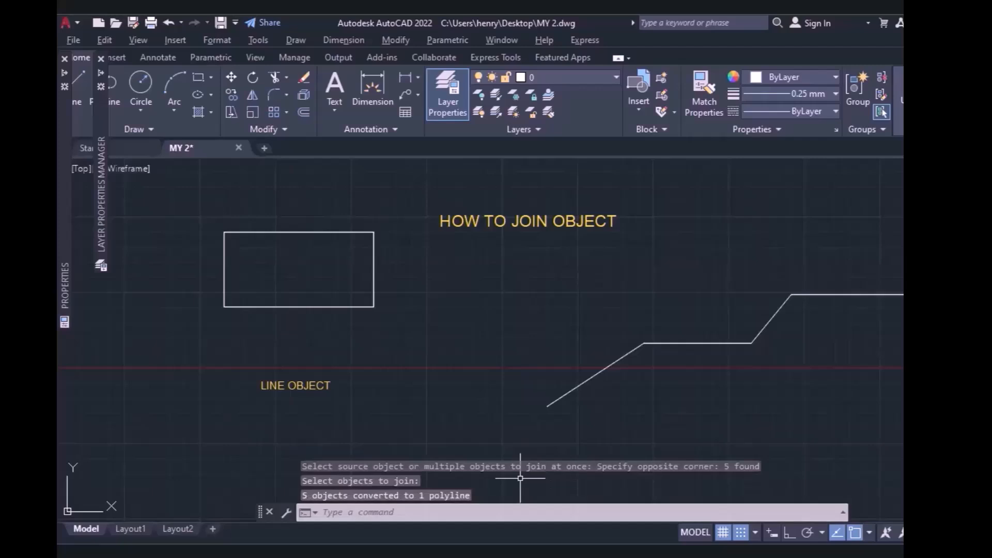
{"action": "left_click", "coordinate": [611, 355]}
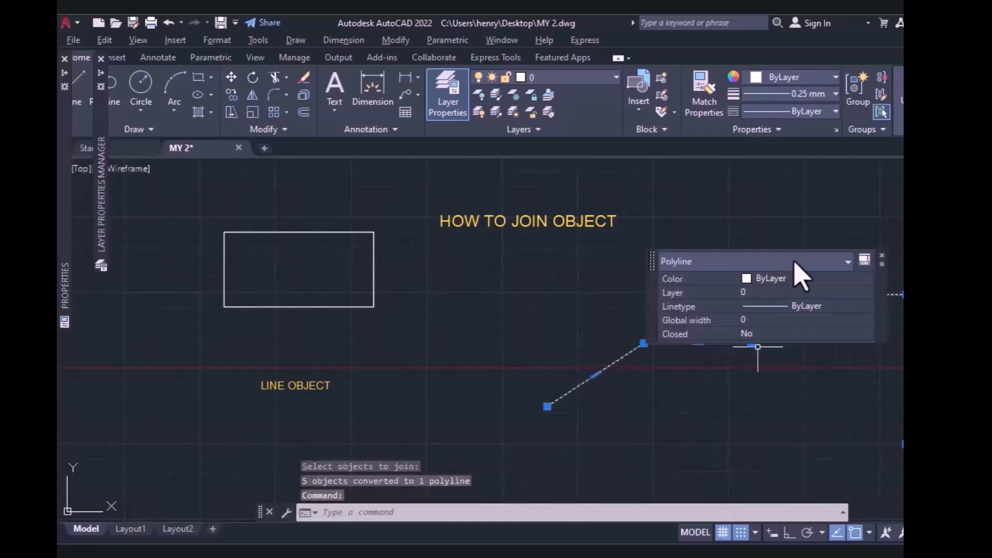
{"action": "left_click", "coordinate": [881, 255]}
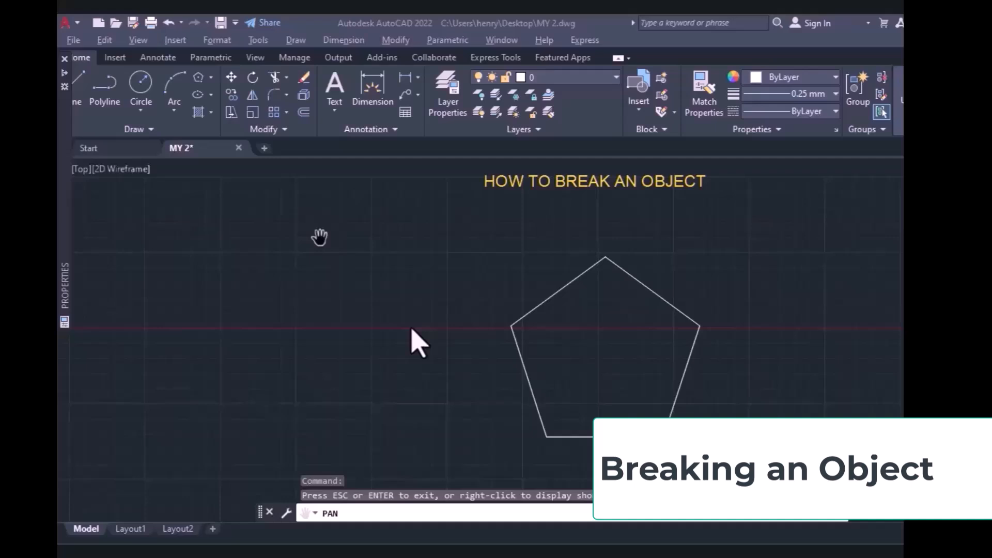
{"action": "key", "text": "Escape"}
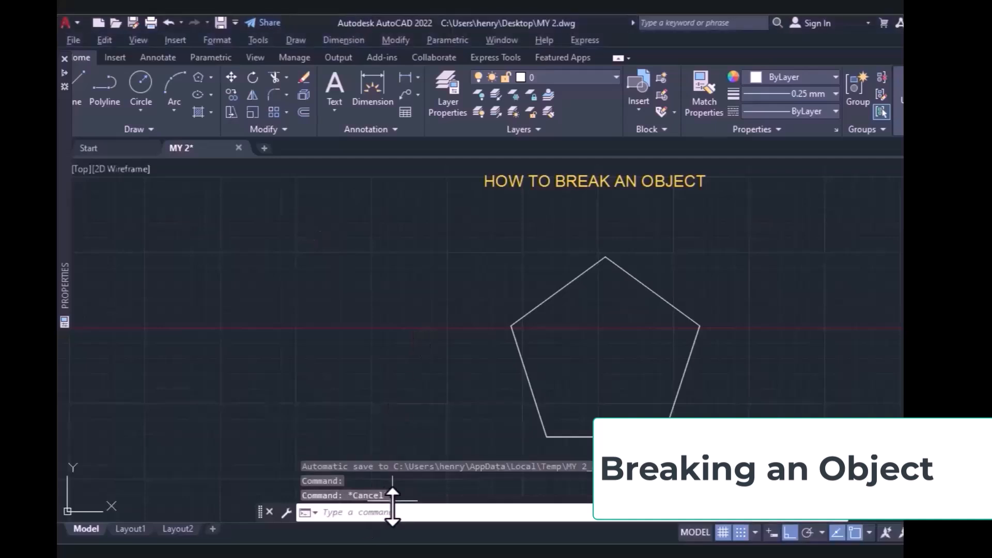
{"action": "type", "text": "BREAKUP"}
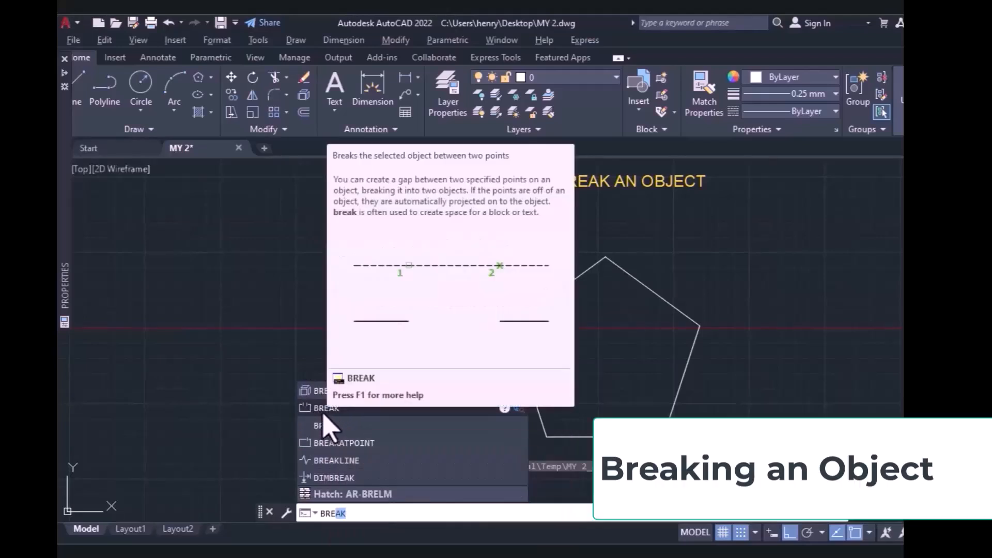
{"action": "left_click", "coordinate": [285, 129]}
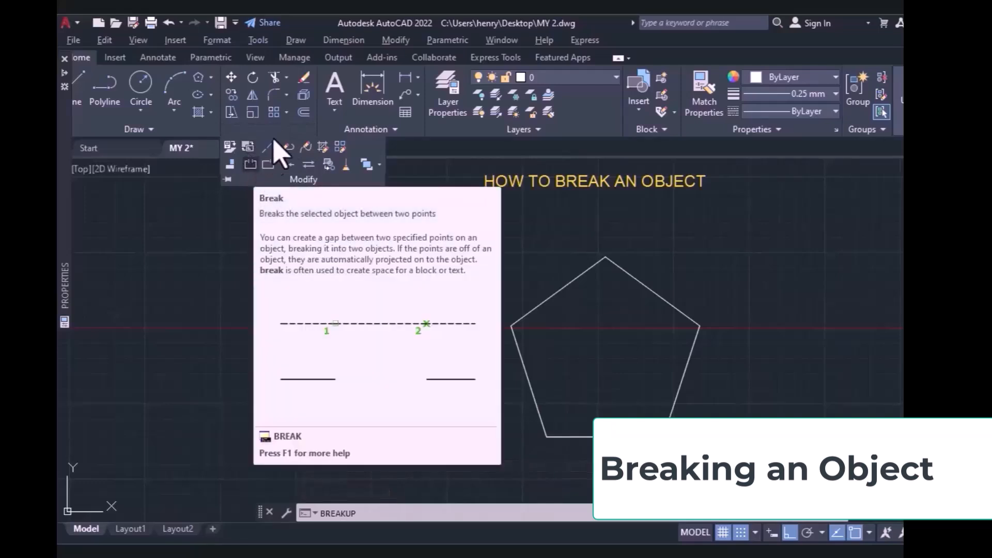
{"action": "left_click", "coordinate": [397, 41]}
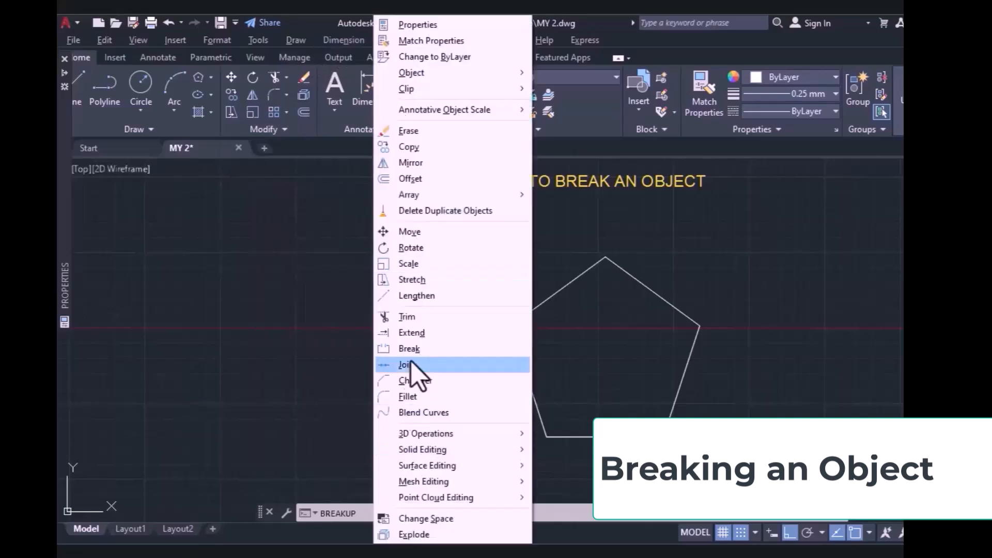
{"action": "left_click", "coordinate": [335, 351]}
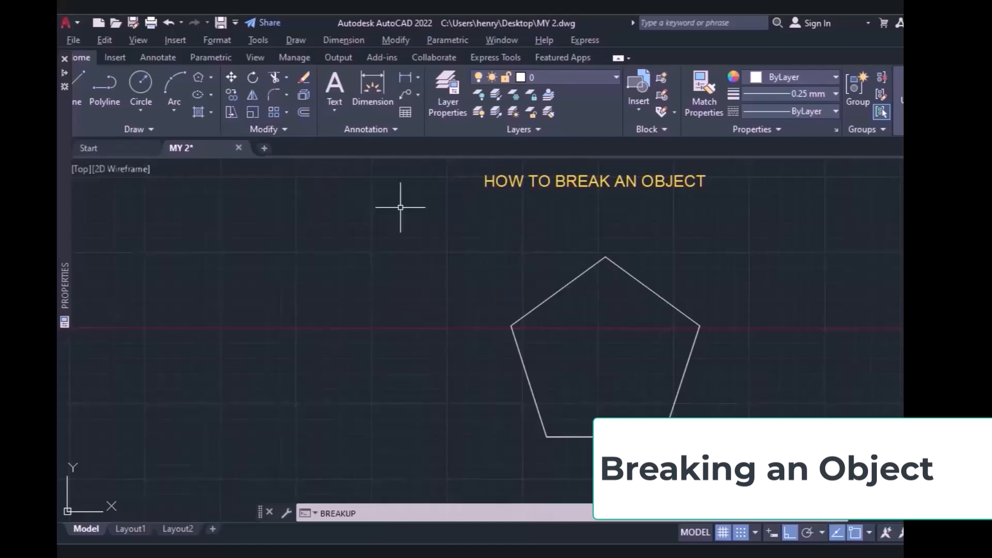
Step: Break the pentagon's upper-right edge with a very small gap at its midpoint
{"action": "left_click", "coordinate": [285, 133]}
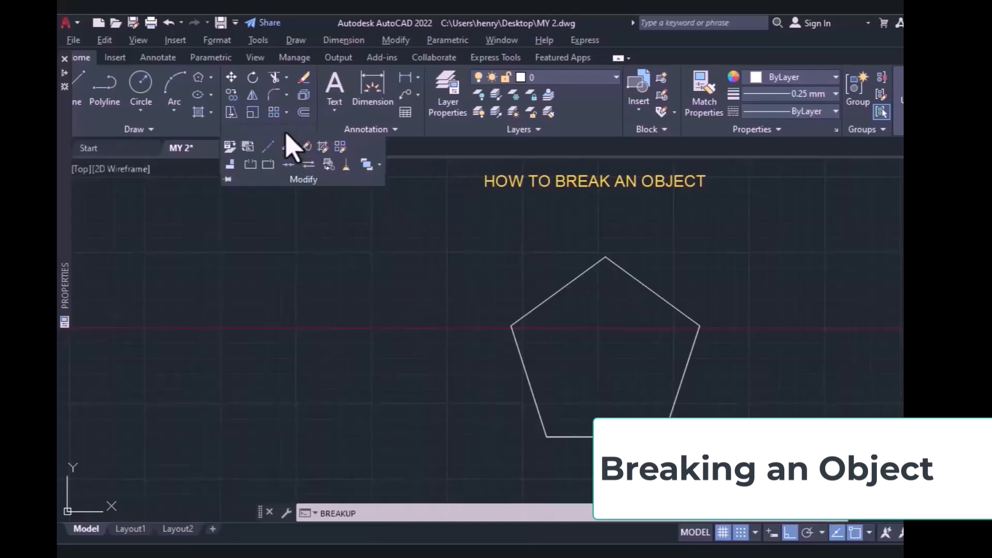
{"action": "left_click", "coordinate": [250, 164]}
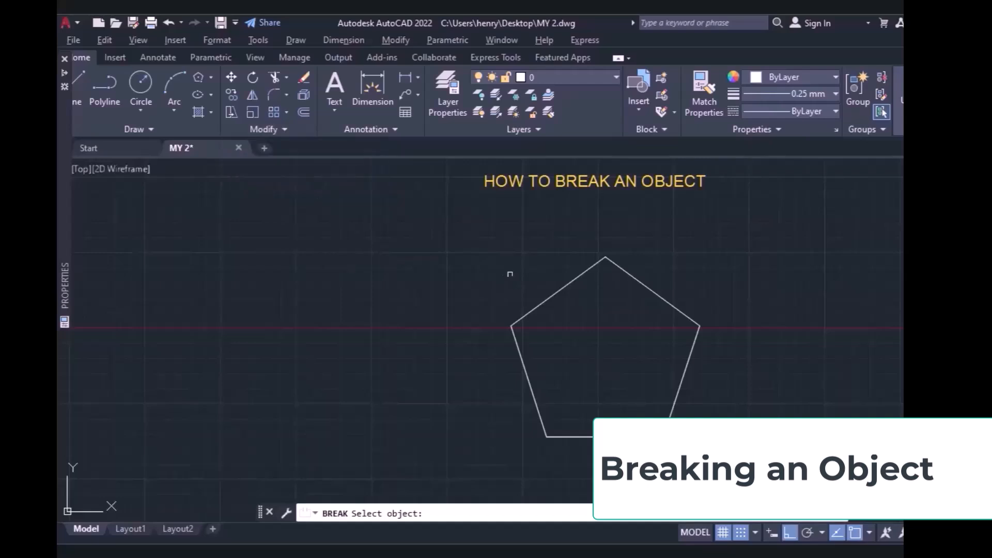
{"action": "left_click", "coordinate": [655, 293]}
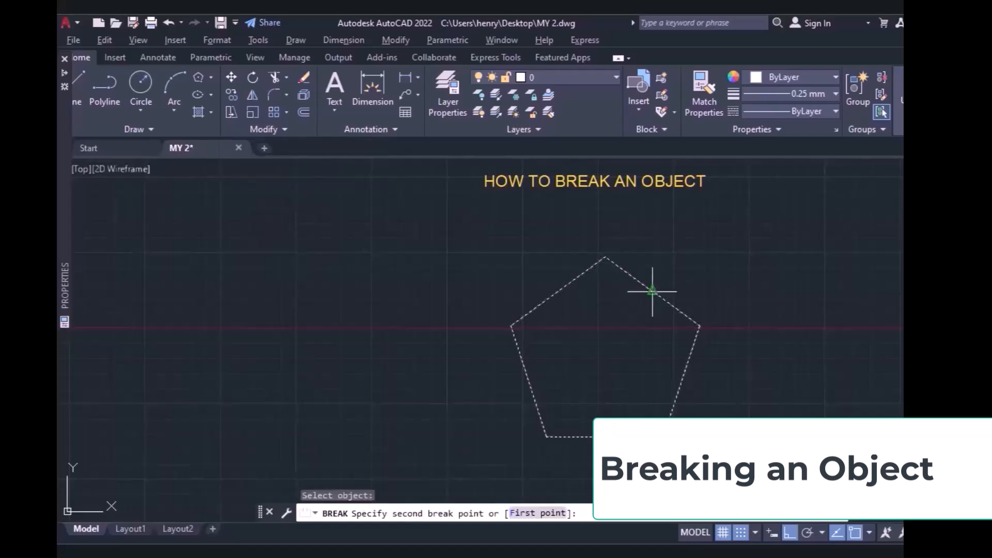
{"action": "key", "text": "Return"}
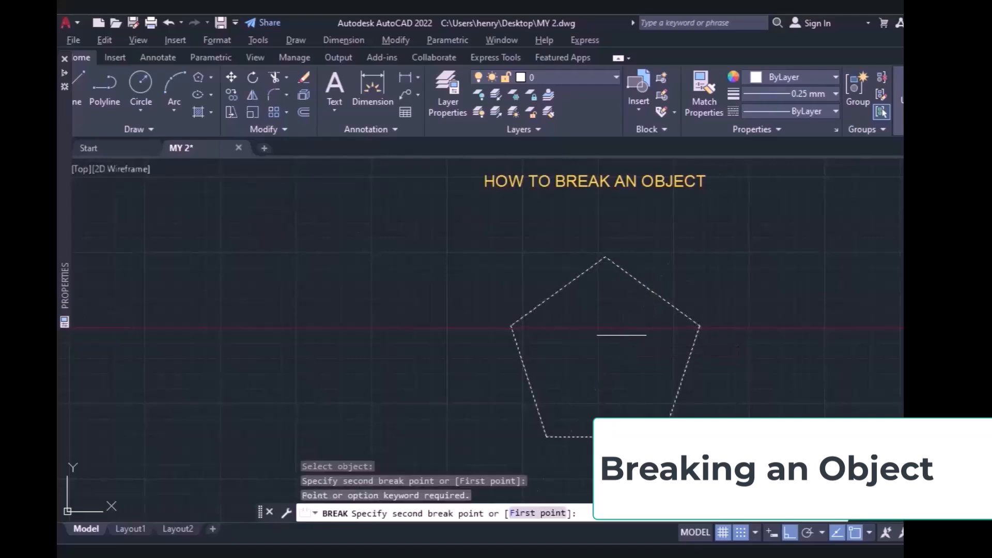
{"action": "left_click", "coordinate": [652, 291]}
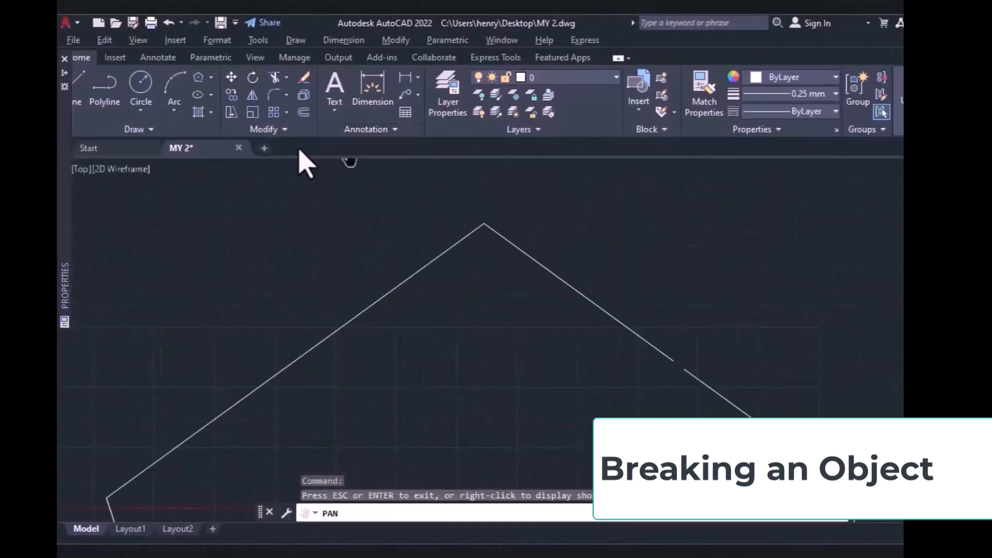
{"action": "key", "text": "Escape"}
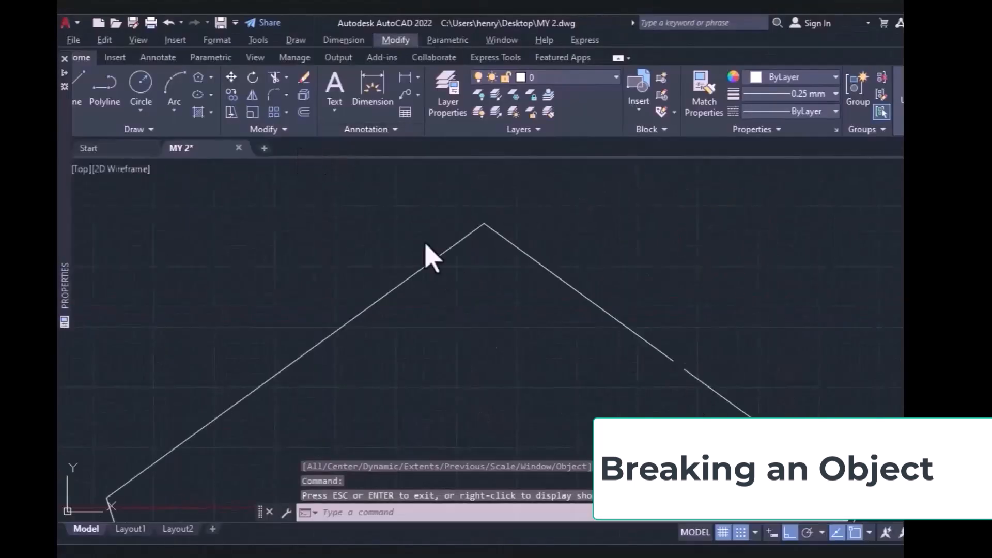
Step: Break the pentagon's upper-left edge from about its midpoint to the apex, removing that part of the edge
{"action": "left_click", "coordinate": [282, 130]}
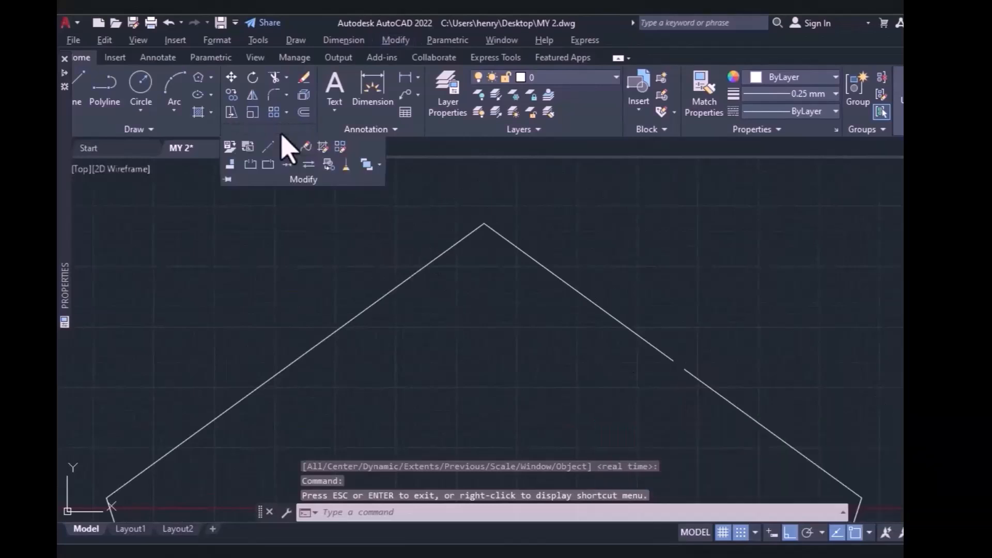
{"action": "left_click", "coordinate": [251, 166]}
{"action": "left_click", "coordinate": [264, 130]}
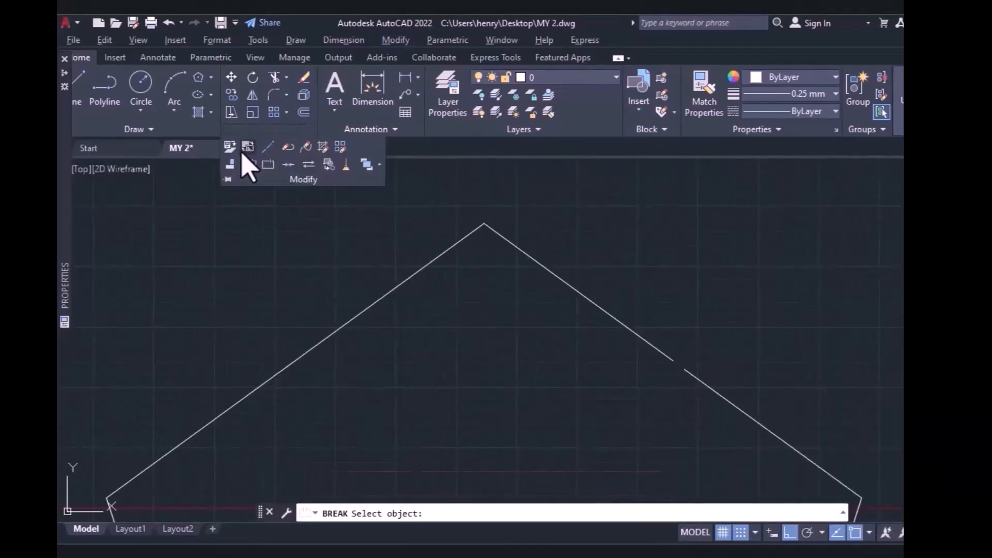
{"action": "left_click", "coordinate": [253, 164]}
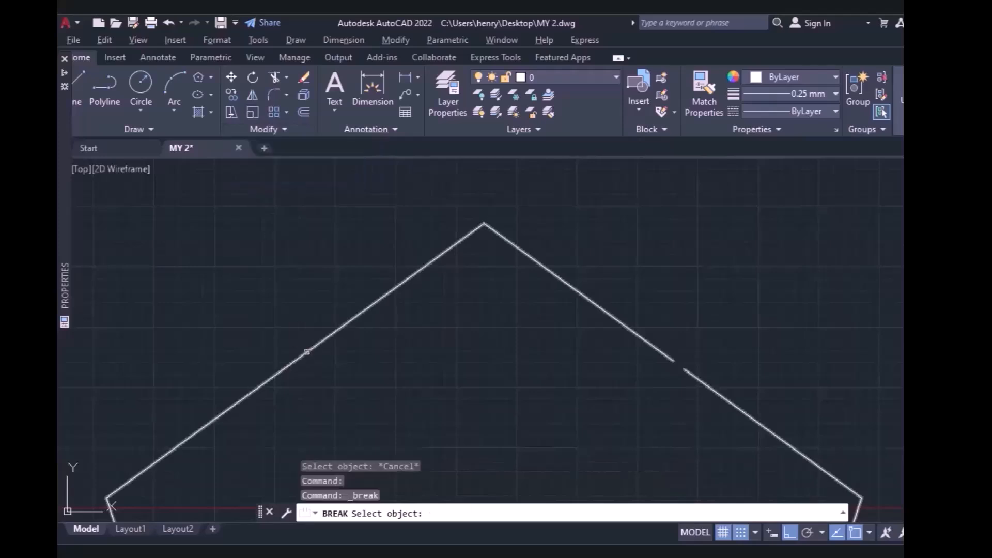
{"action": "left_click", "coordinate": [295, 360]}
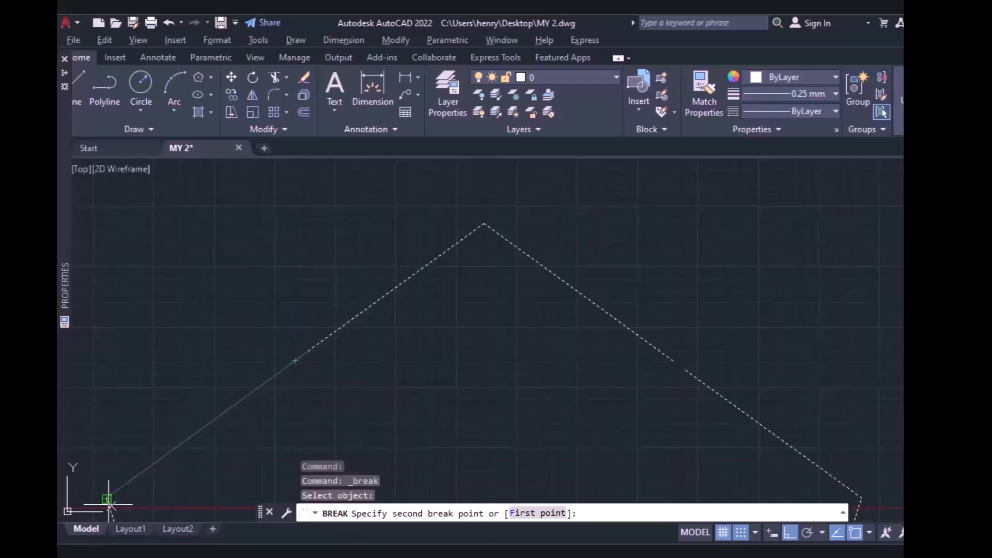
{"action": "left_click", "coordinate": [483, 224]}
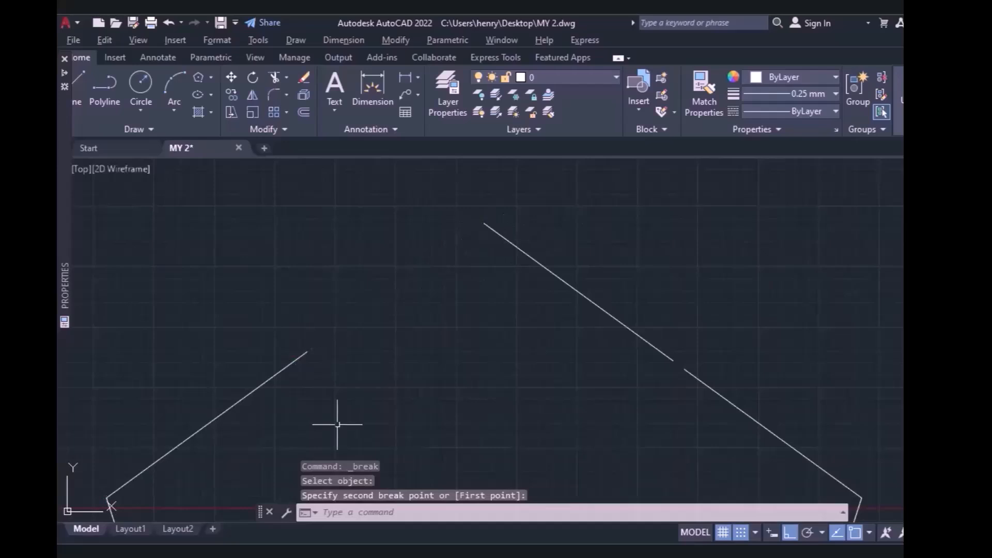
Step: Undo both breaks on the pentagon's upper edges
{"action": "left_click", "coordinate": [409, 309]}
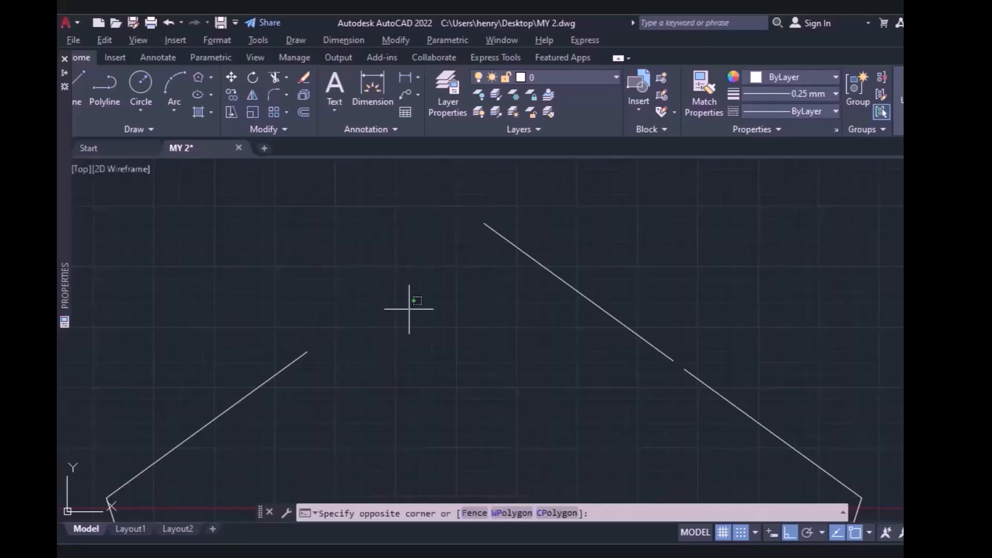
{"action": "key", "text": "ctrl+z"}
{"action": "key", "text": "ctrl+z"}
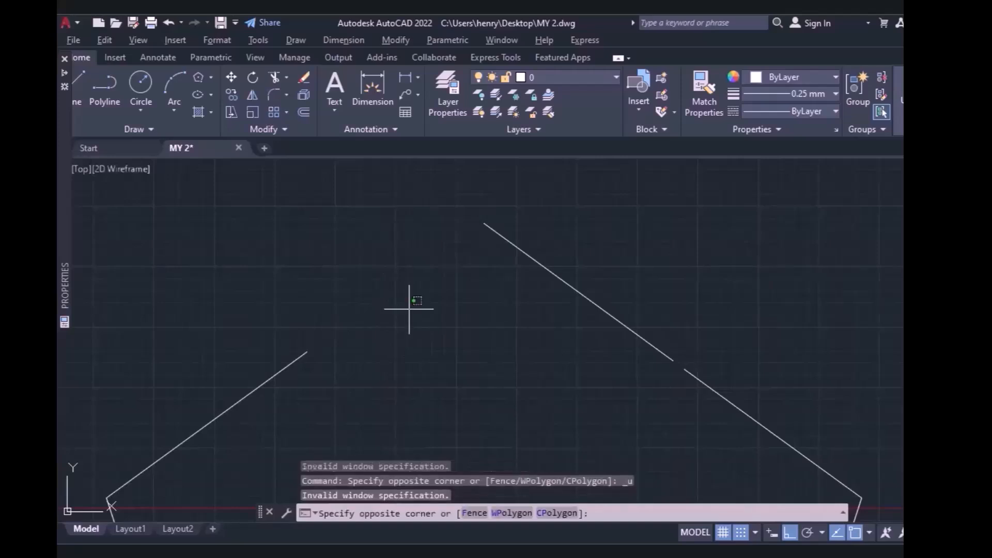
{"action": "key", "text": "Escape"}
{"action": "key", "text": "ctrl+z"}
{"action": "key", "text": "ctrl+z"}
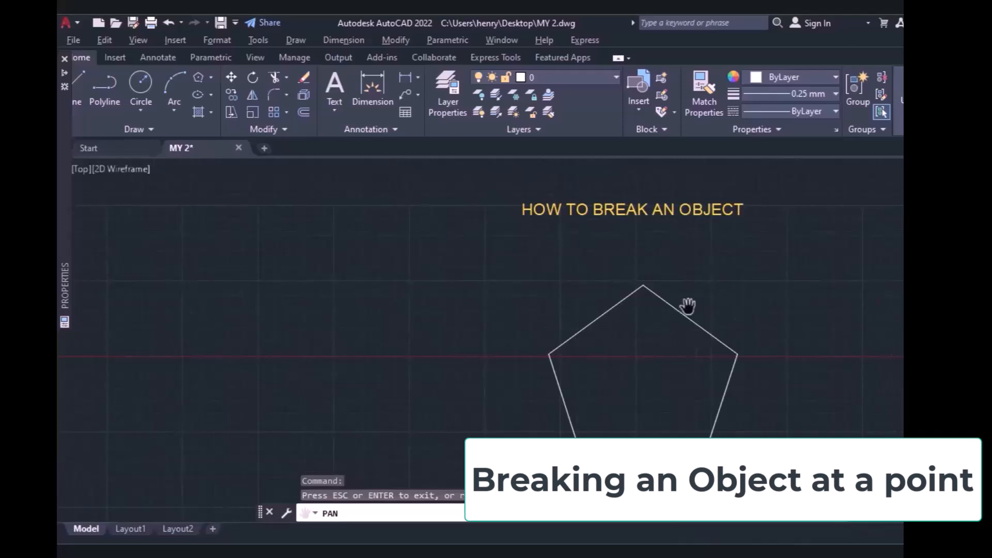
Step: Break the pentagon at a single point, the midpoint of its bottom edge, using Break at Point
{"action": "key", "text": "Escape"}
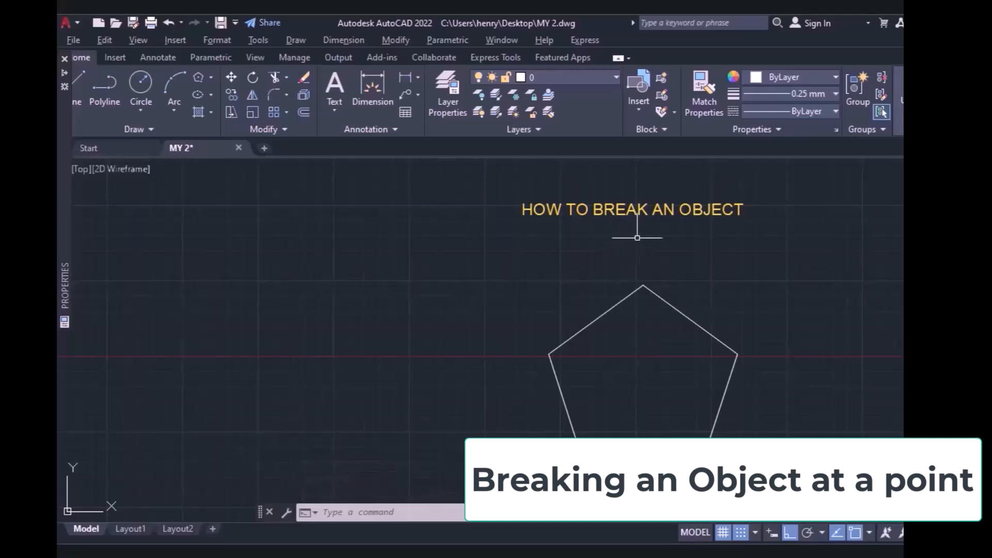
{"action": "left_click", "coordinate": [274, 133]}
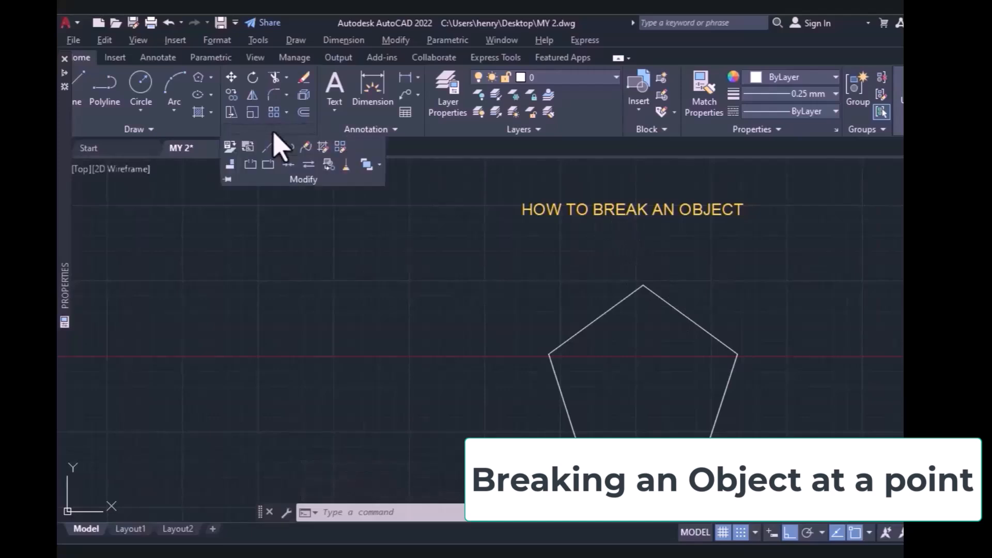
{"action": "left_click", "coordinate": [268, 165]}
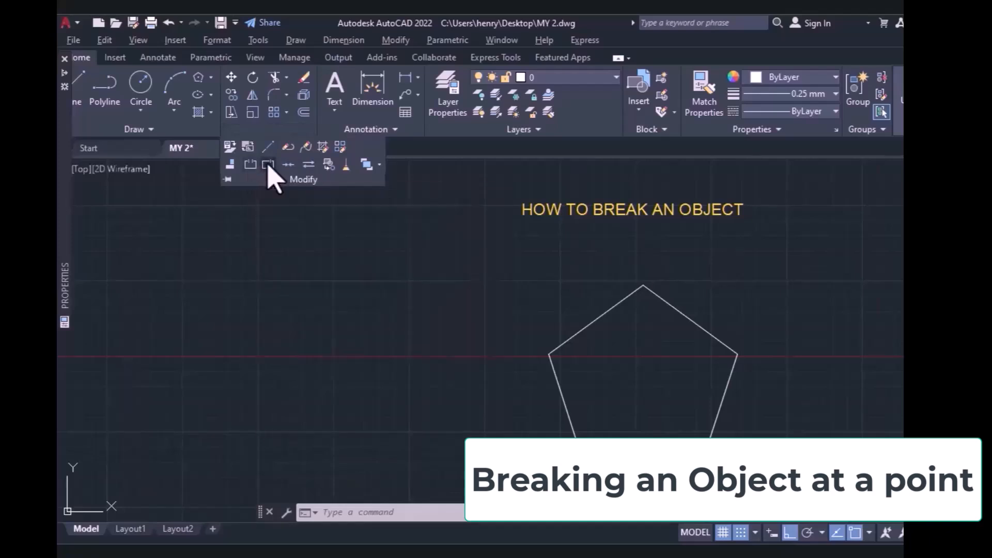
{"action": "left_click", "coordinate": [592, 322]}
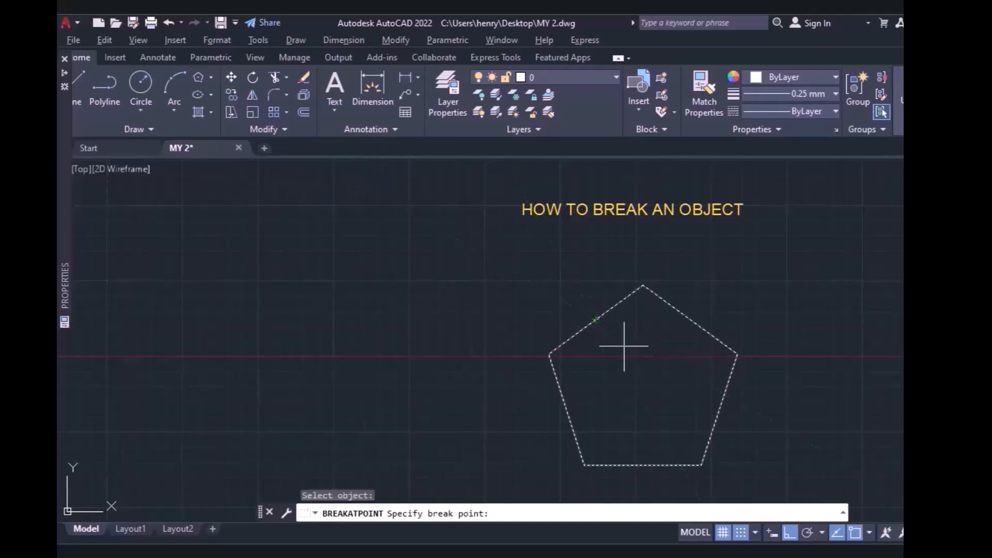
{"action": "key", "text": "Return"}
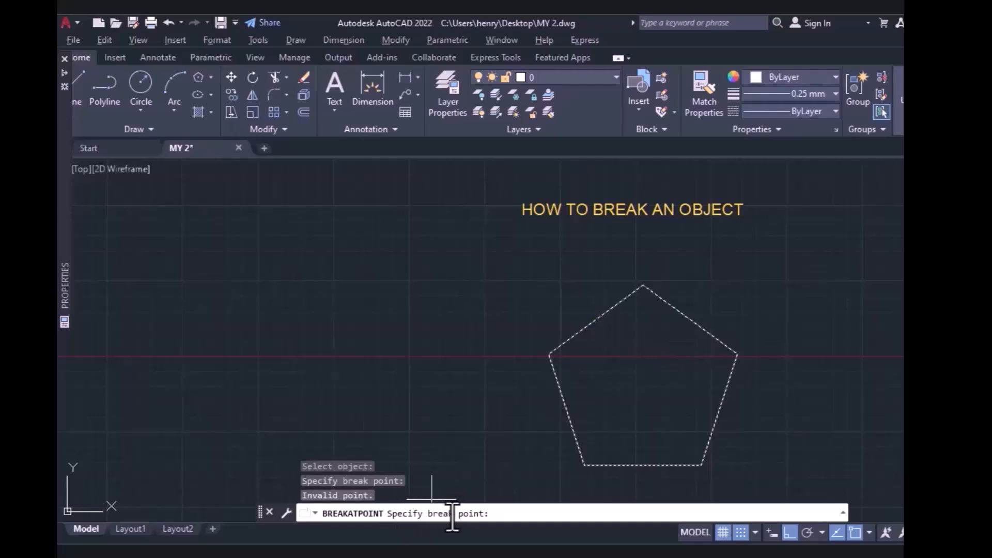
{"action": "left_click", "coordinate": [642, 465]}
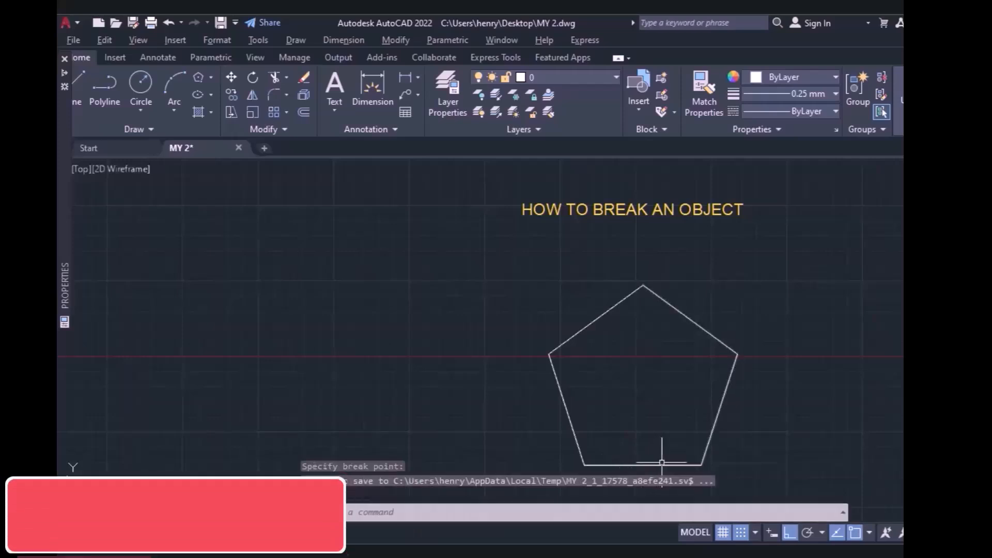
Step: Select the pentagon's right and left halves, separately and together, to check how the object was split
{"action": "left_click", "coordinate": [662, 465]}
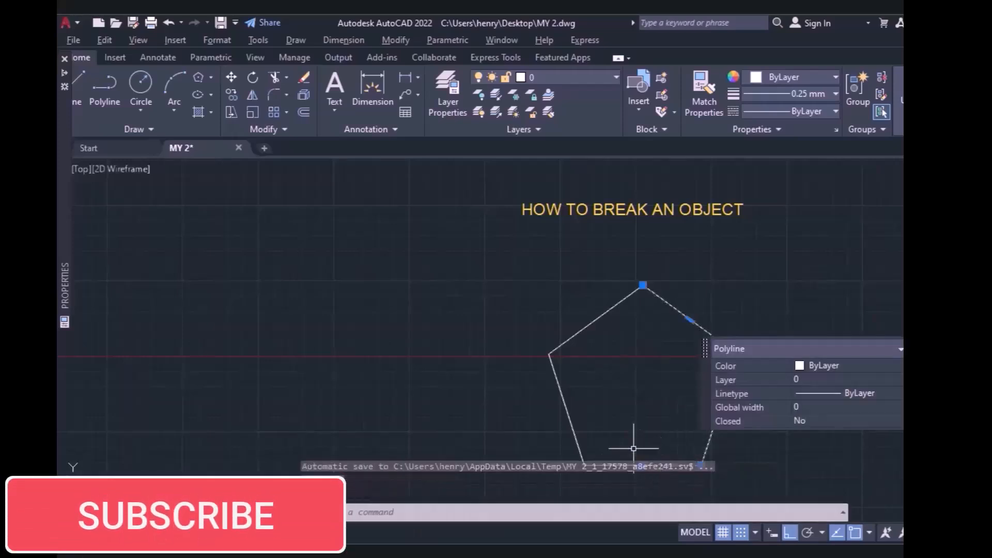
{"action": "key", "text": "Escape"}
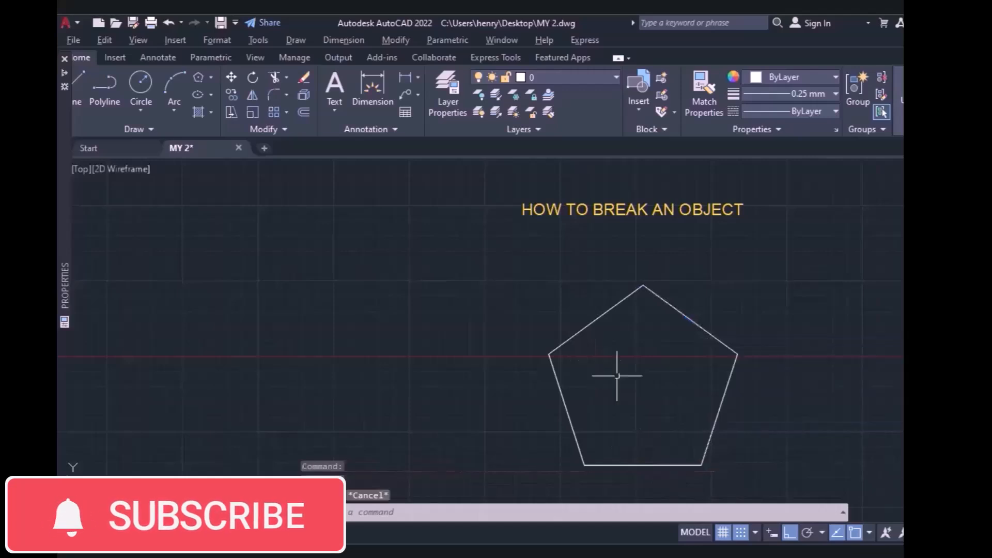
{"action": "left_click", "coordinate": [674, 465]}
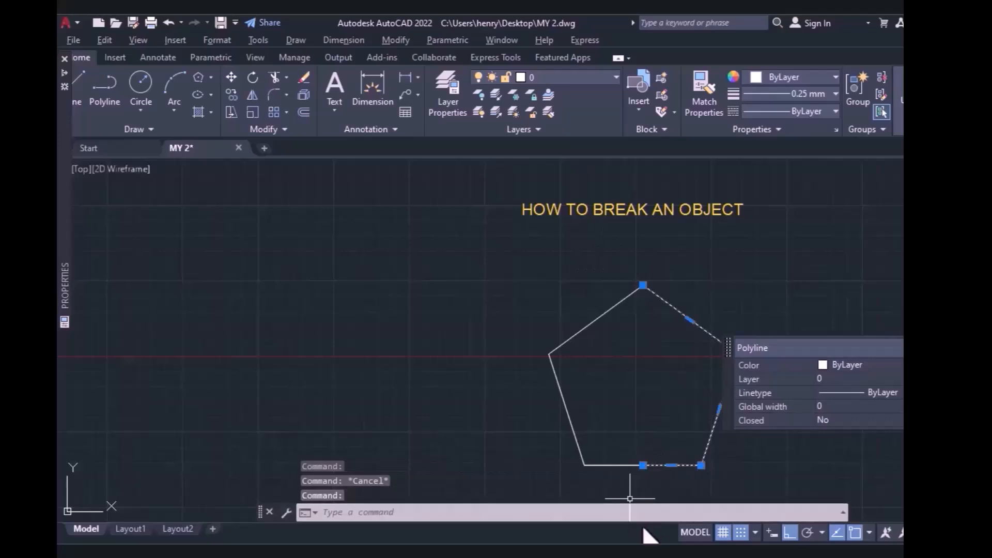
{"action": "left_click", "coordinate": [610, 465]}
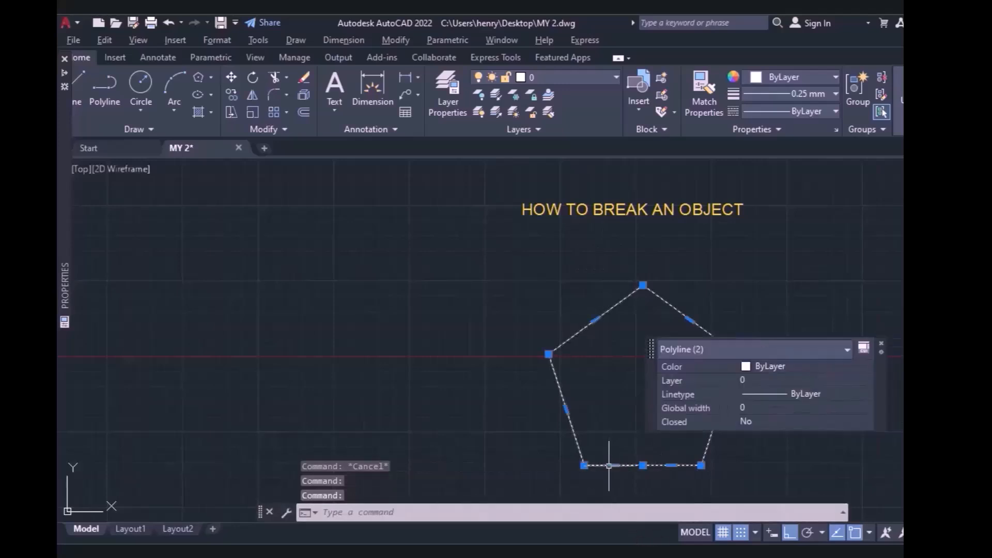
{"action": "key", "text": "Escape"}
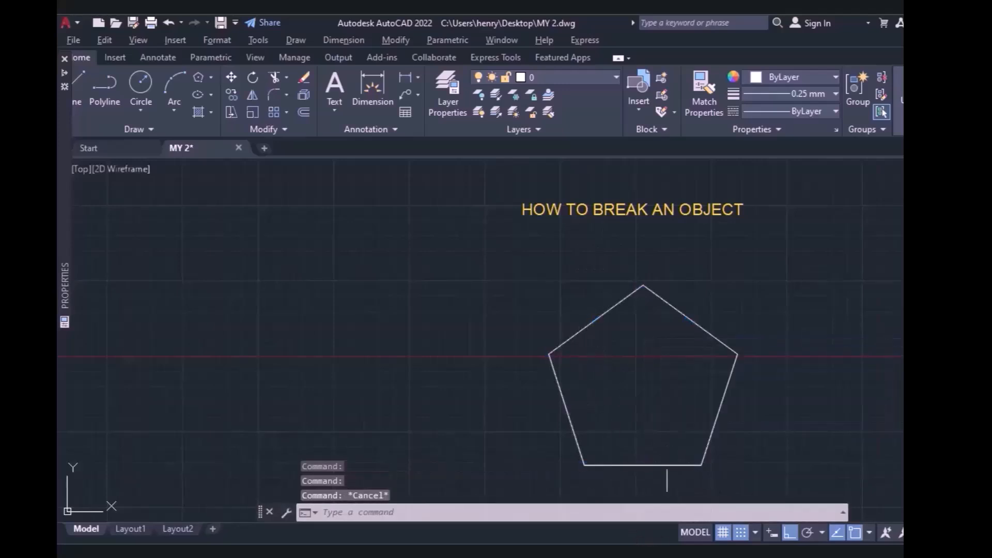
{"action": "left_click", "coordinate": [667, 466]}
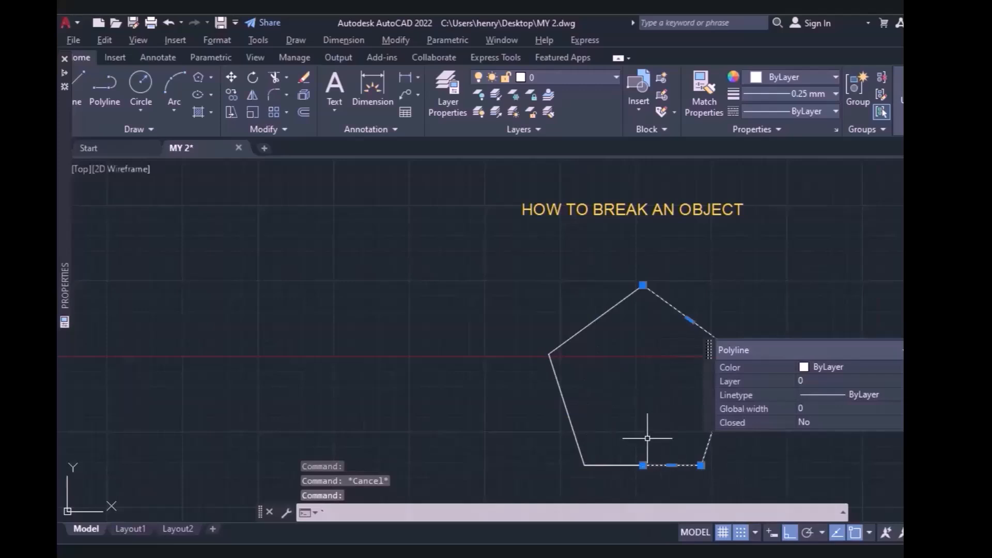
{"action": "key", "text": "Escape"}
{"action": "left_click", "coordinate": [606, 464]}
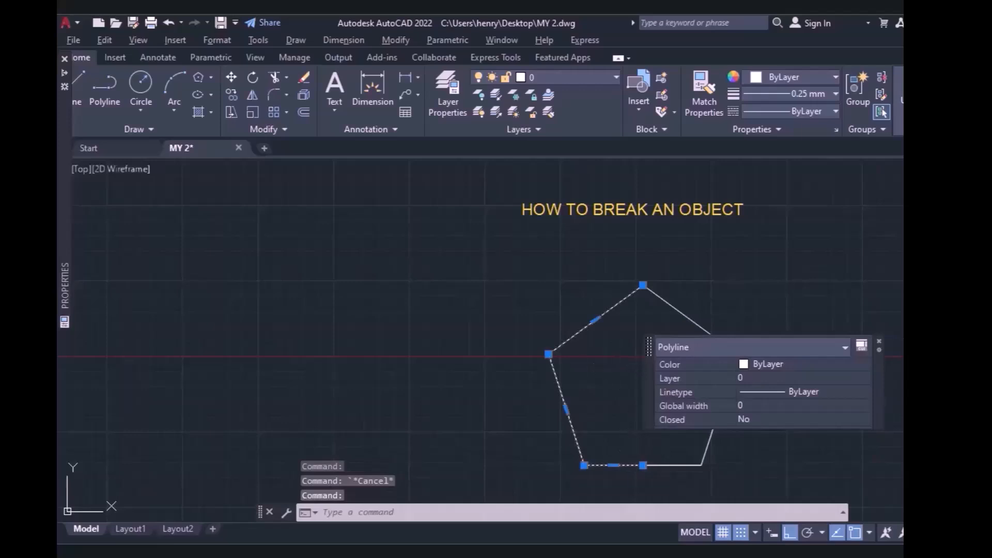
{"action": "key", "text": "Escape"}
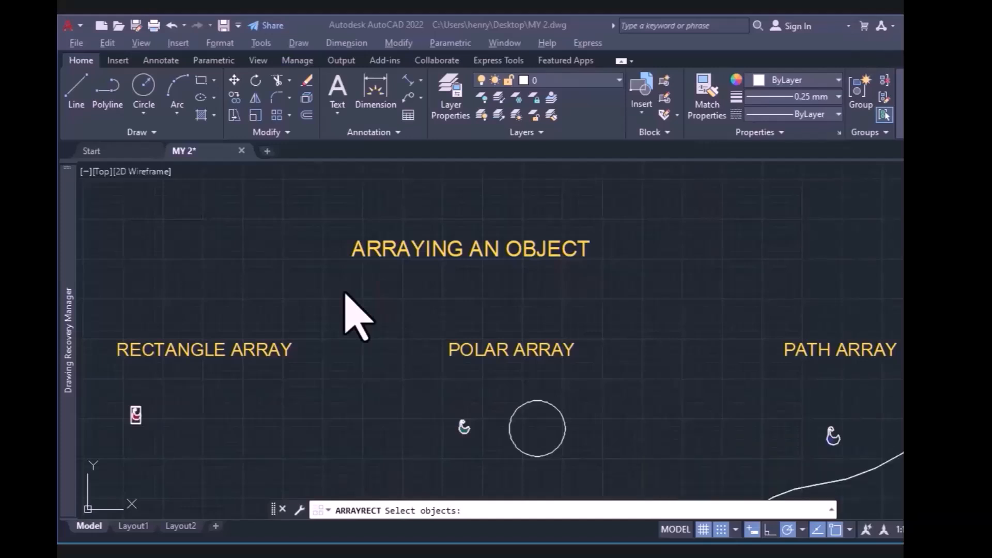
{"action": "left_click", "coordinate": [290, 119]}
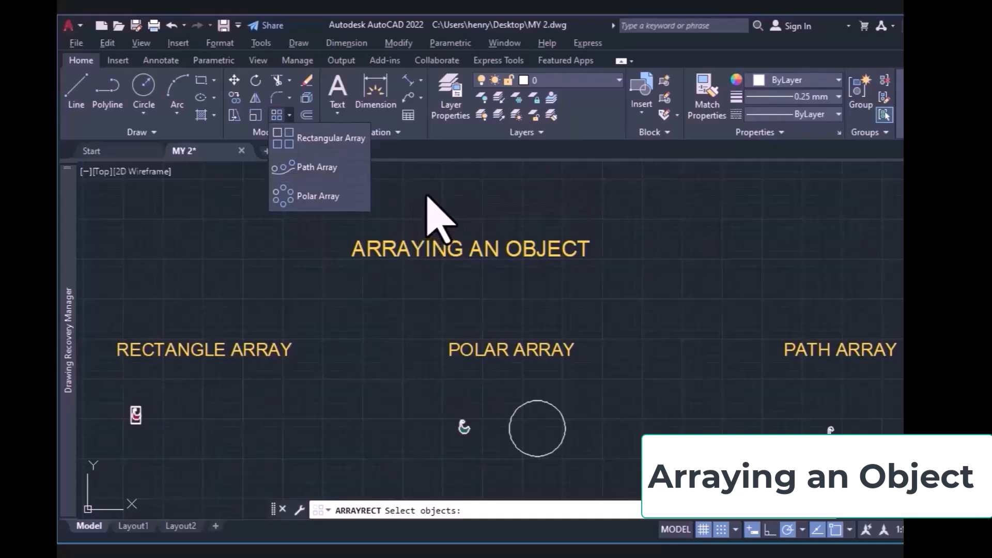
{"action": "left_click", "coordinate": [398, 43]}
{"action": "mouse_move", "coordinate": [481, 199]}
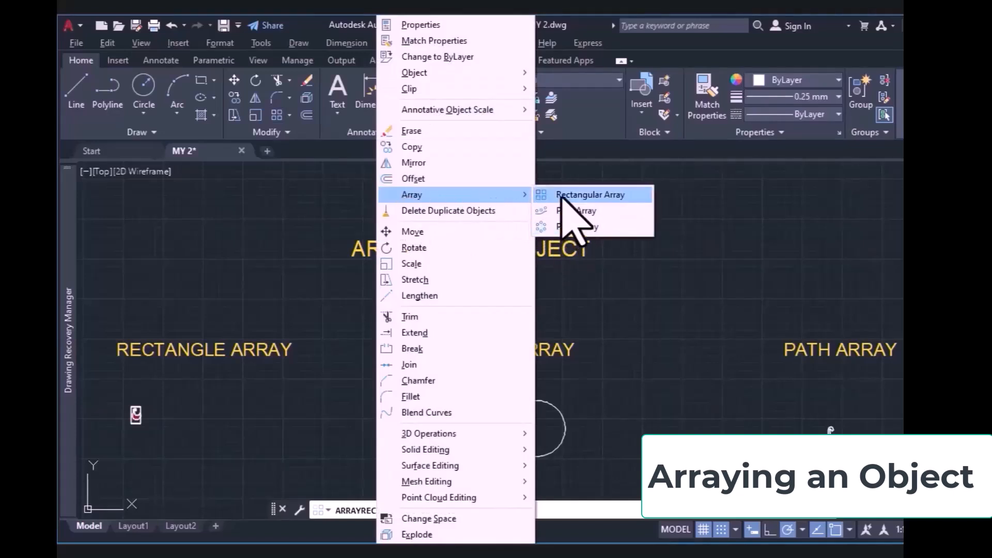
{"action": "left_click", "coordinate": [589, 195]}
{"action": "left_click", "coordinate": [613, 420]}
{"action": "left_click", "coordinate": [591, 460]}
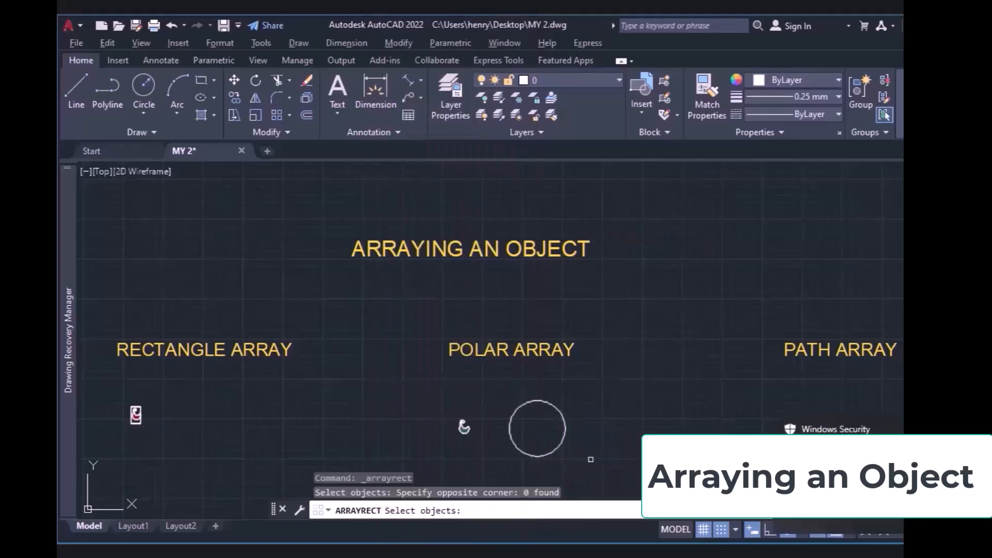
{"action": "key", "text": "Escape"}
{"action": "left_click", "coordinate": [409, 509]}
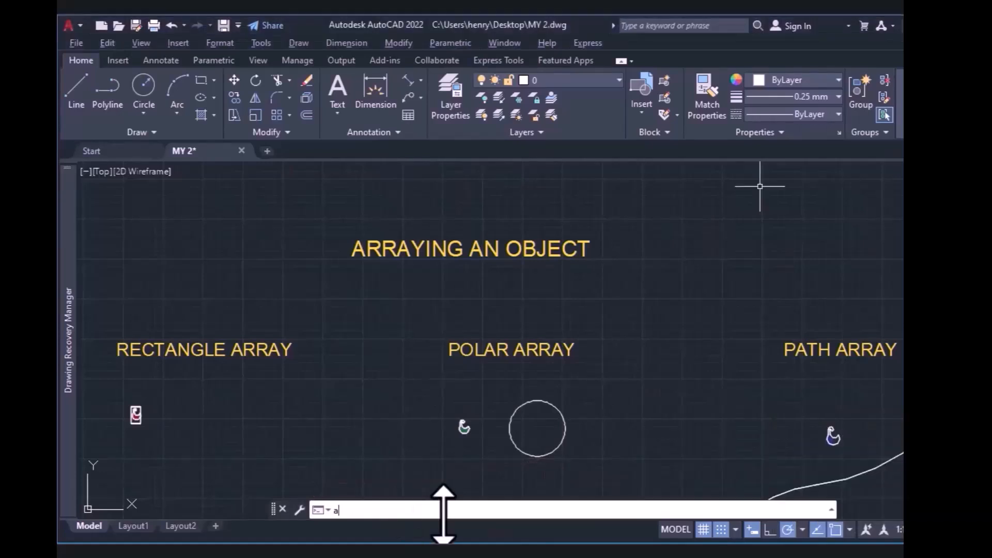
{"action": "type", "text": "r"}
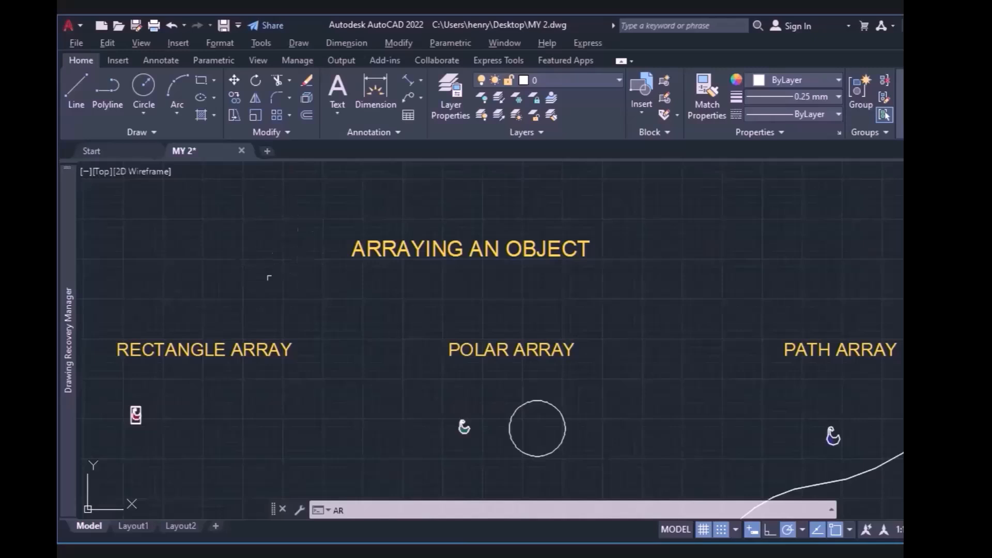
Step: Create a rectangular array of the small framed symbol under the RECTANGLE ARRAY label, with 6 columns spaced 3000 apart
{"action": "left_click", "coordinate": [284, 118]}
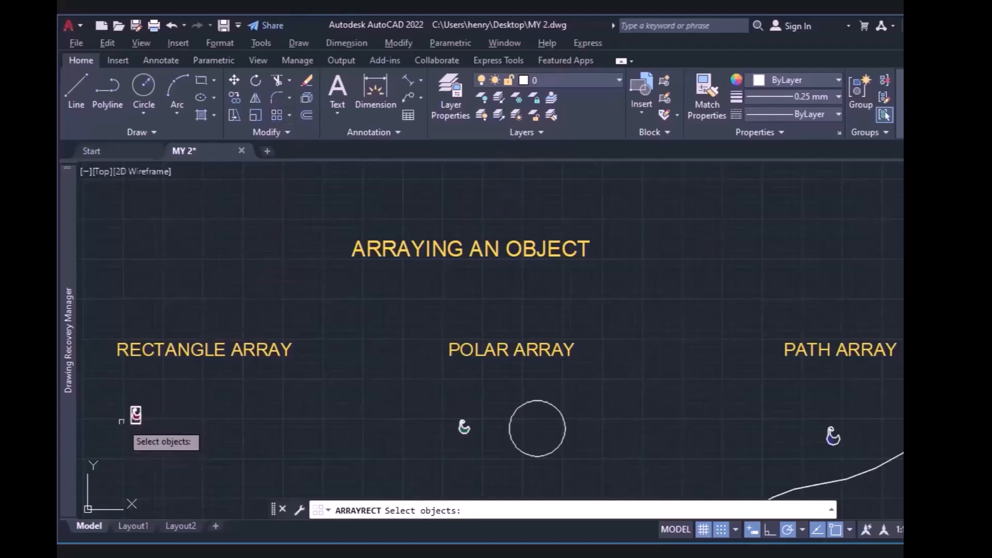
{"action": "left_click", "coordinate": [150, 402]}
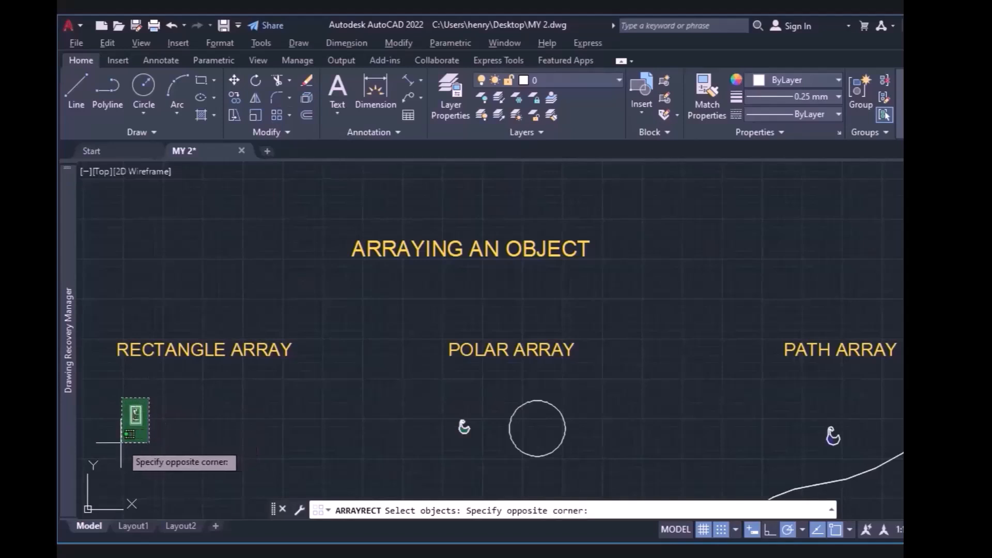
{"action": "left_click", "coordinate": [129, 435]}
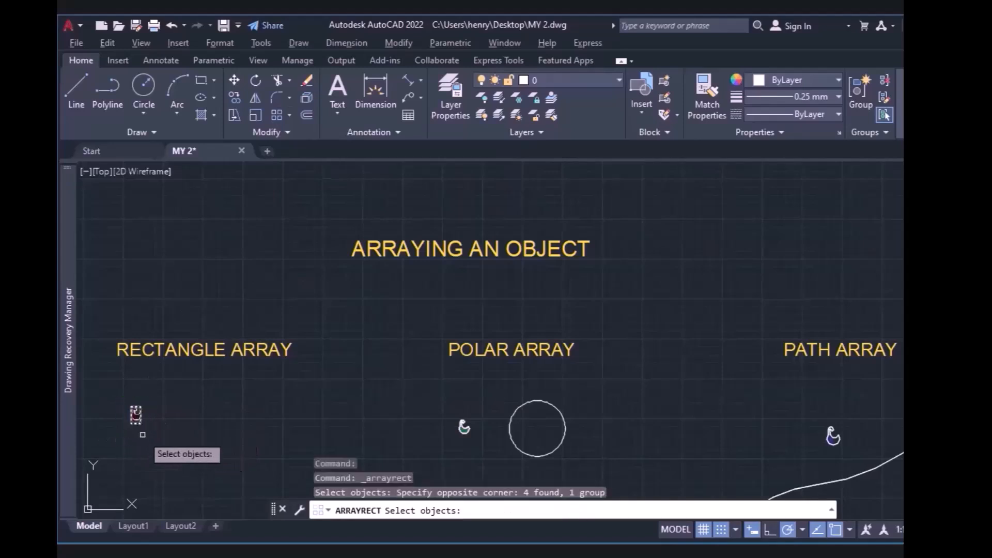
{"action": "key", "text": "Return"}
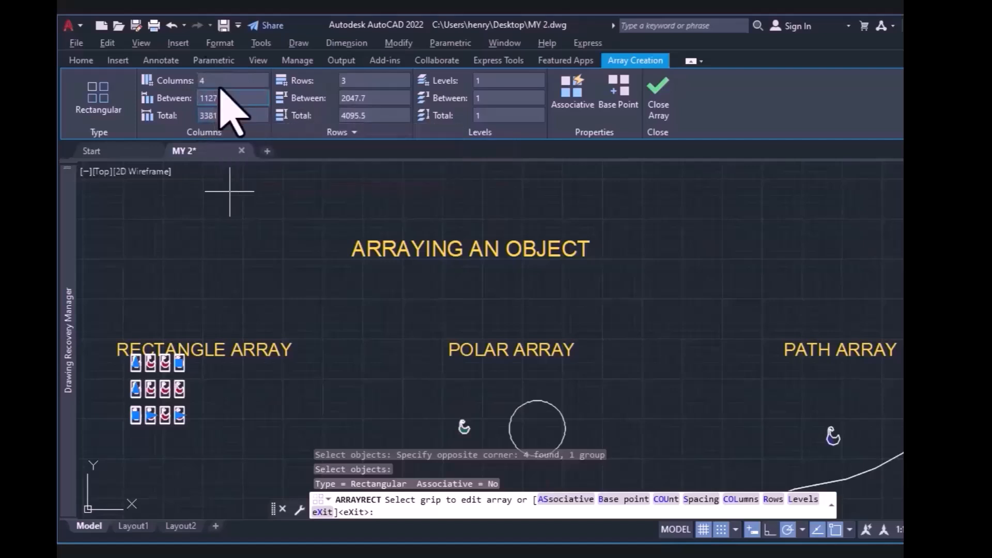
{"action": "left_click", "coordinate": [205, 81]}
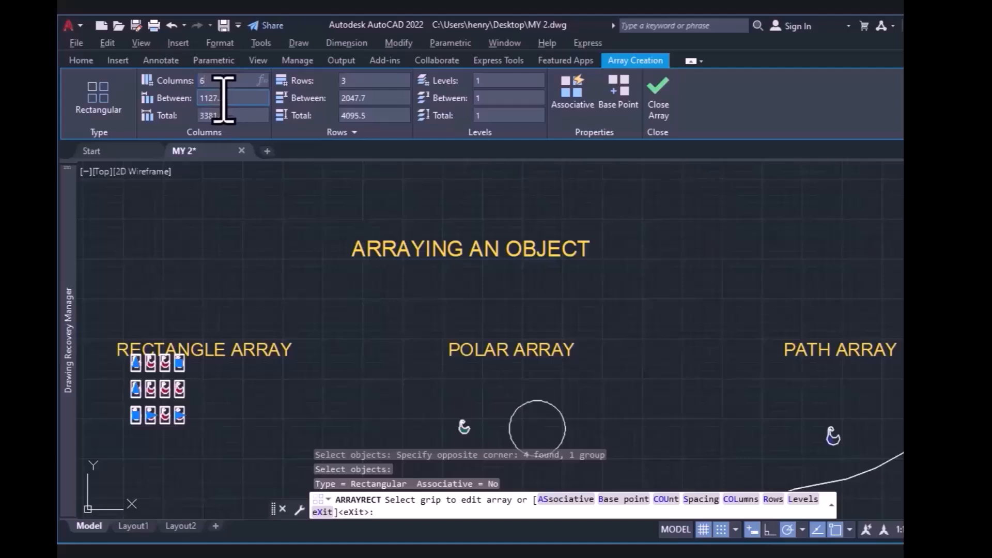
{"action": "left_click", "coordinate": [223, 99]}
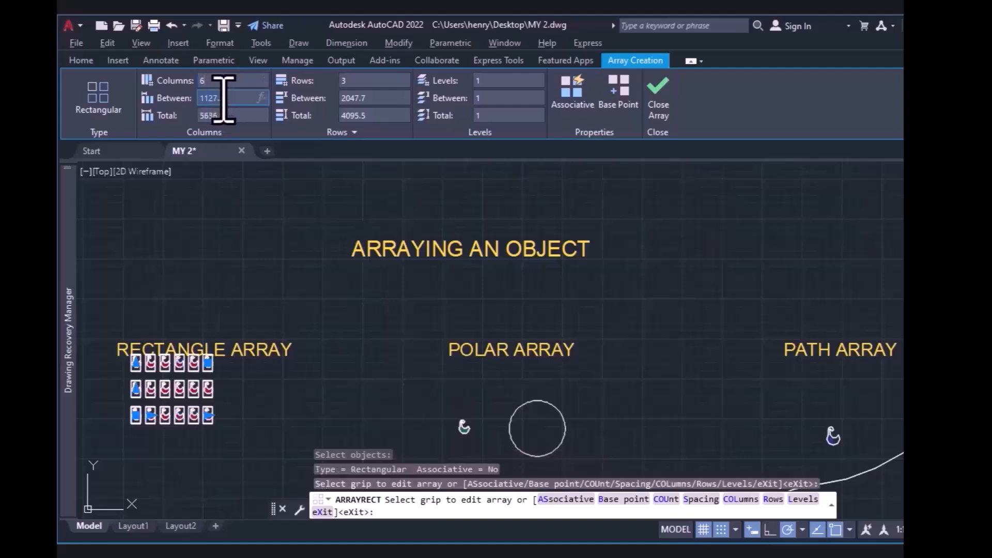
{"action": "type", "text": "3000"}
Step: Give the rectangular array 5 rows with a spacing of 3000
{"action": "left_click", "coordinate": [359, 81]}
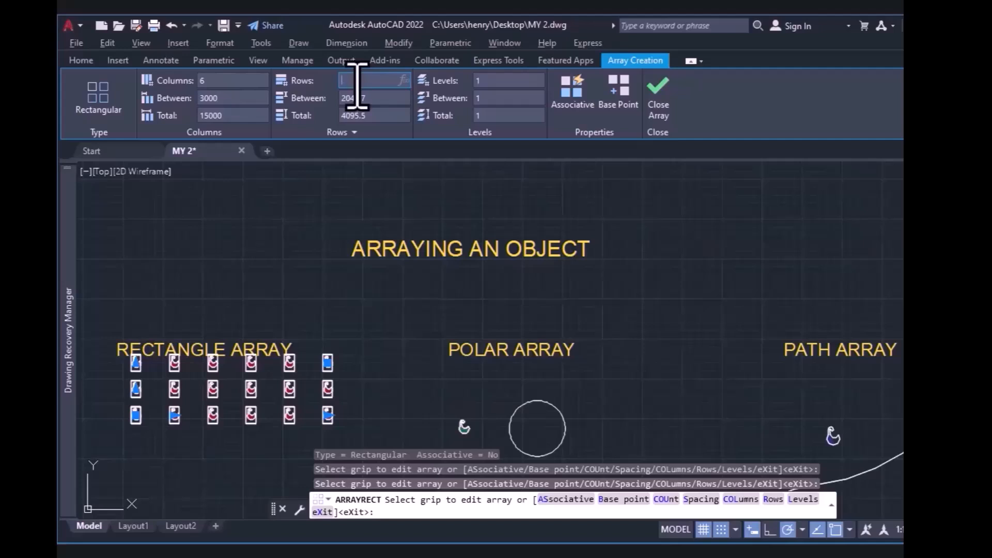
{"action": "left_click", "coordinate": [365, 98]}
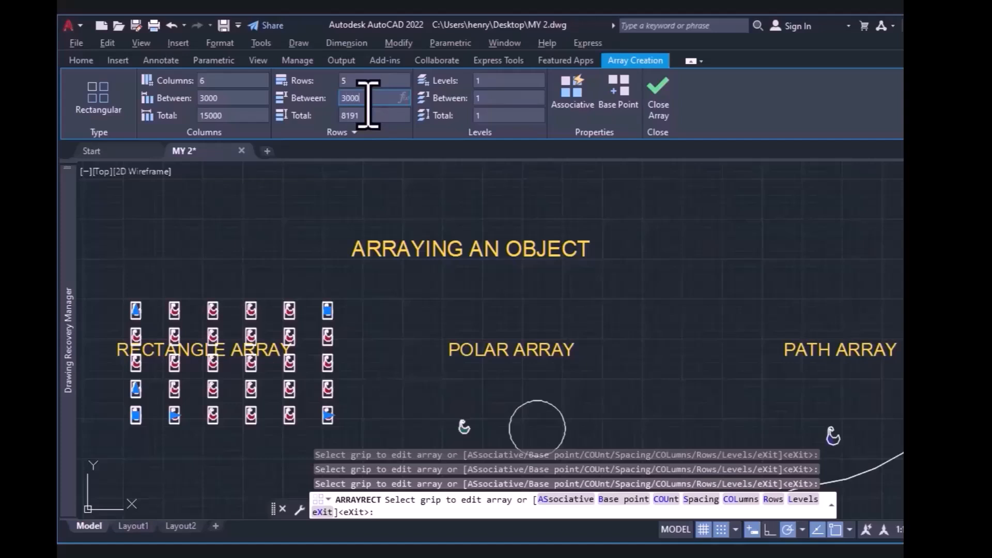
{"action": "type", "text": "3000"}
{"action": "key", "text": "Return"}
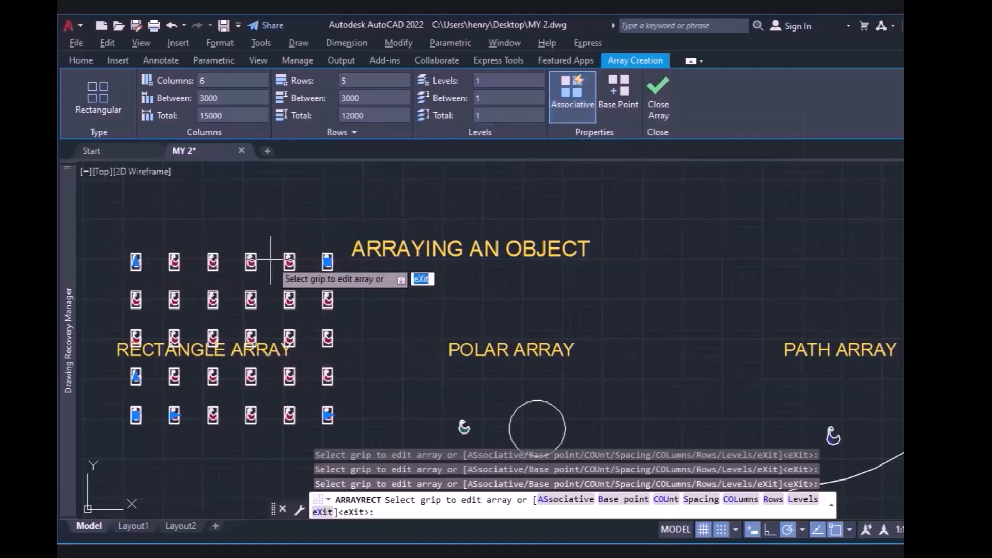
Step: Set the array's base point to the lower-left corner of the fourth item in its bottom row, and finish the array
{"action": "left_click", "coordinate": [621, 111]}
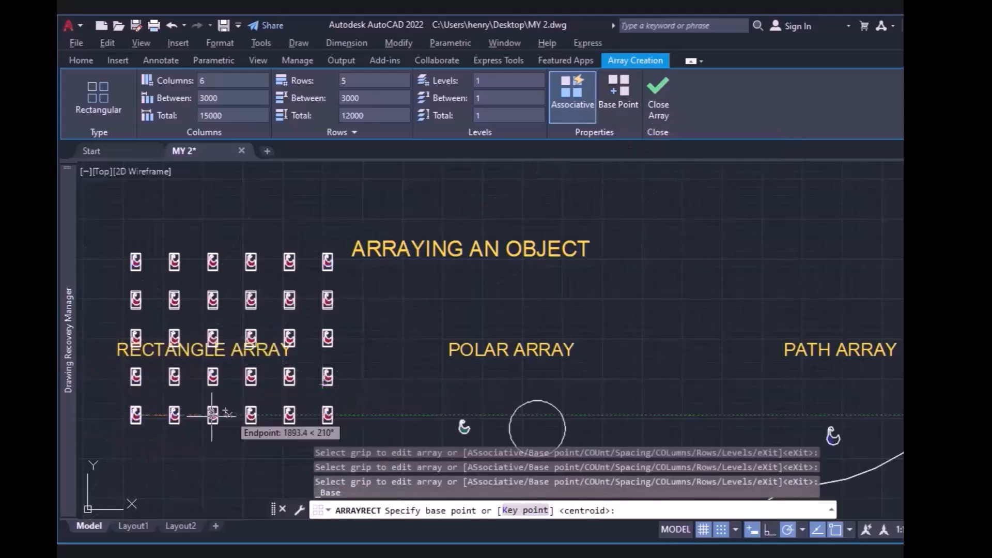
{"action": "left_click", "coordinate": [246, 423]}
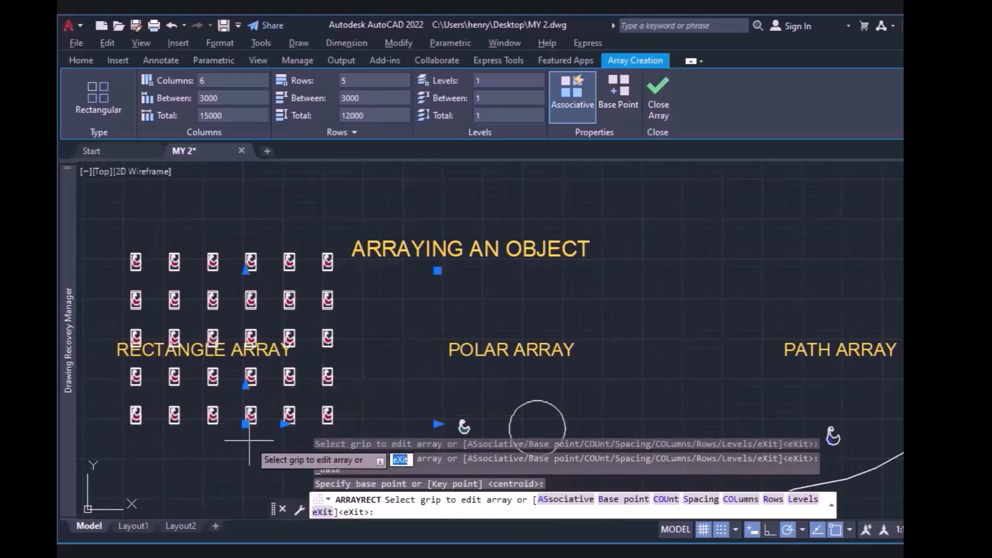
{"action": "key", "text": "Escape"}
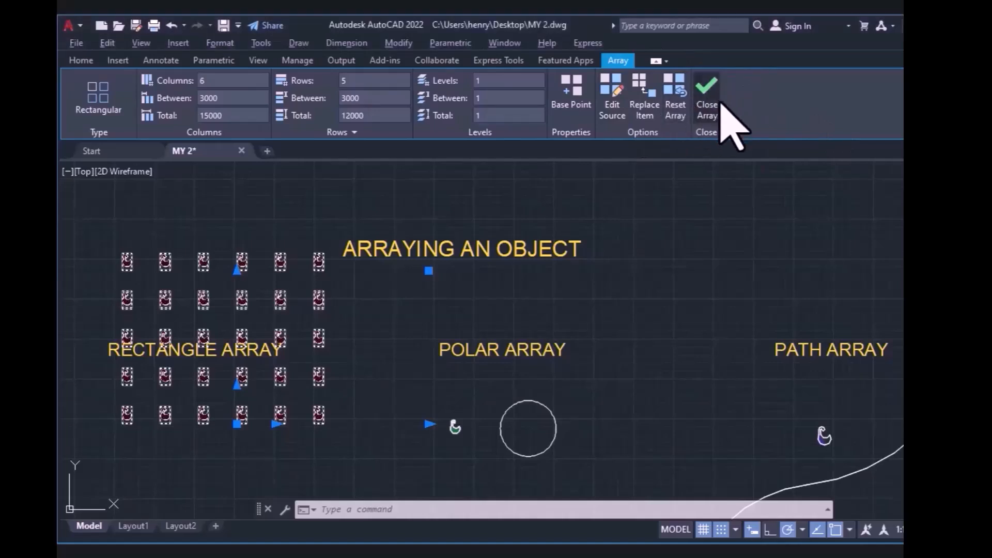
{"action": "left_click", "coordinate": [721, 104]}
Step: Move the whole rectangular array straight down from its top-left item's corner so that it sits below the RECTANGLE ARRAY label
{"action": "left_click", "coordinate": [283, 307]}
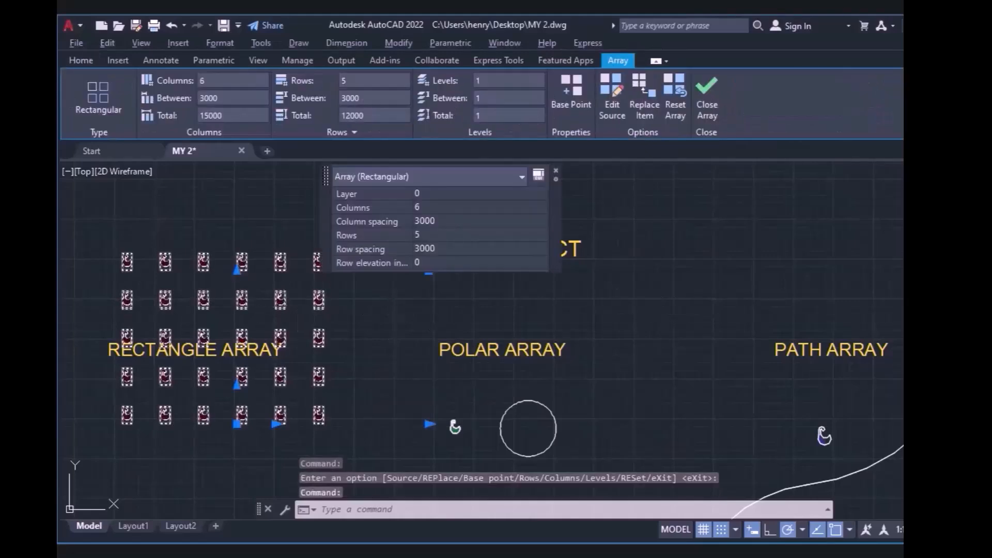
{"action": "middle_click_drag", "start_coordinate": [586, 348], "coordinate": [710, 280]}
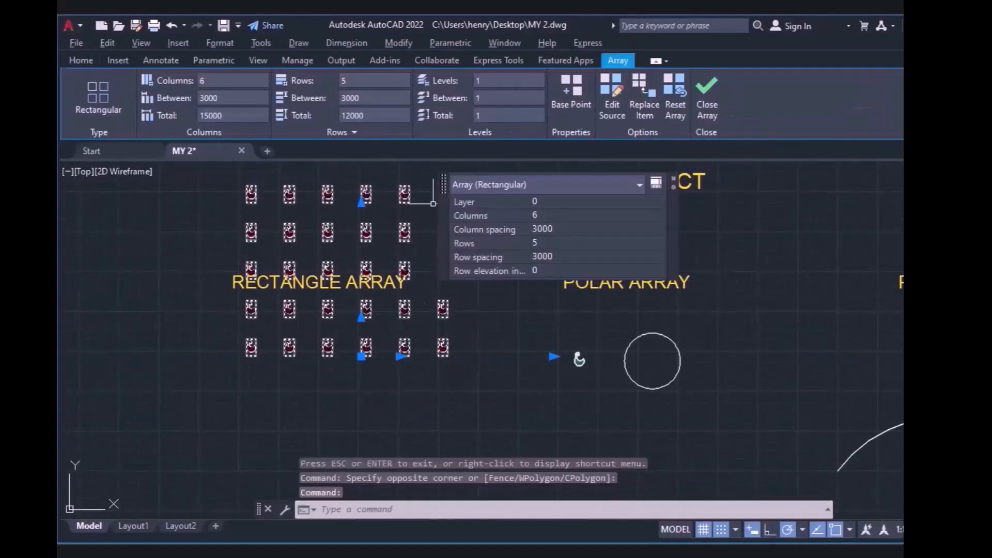
{"action": "left_click", "coordinate": [77, 62]}
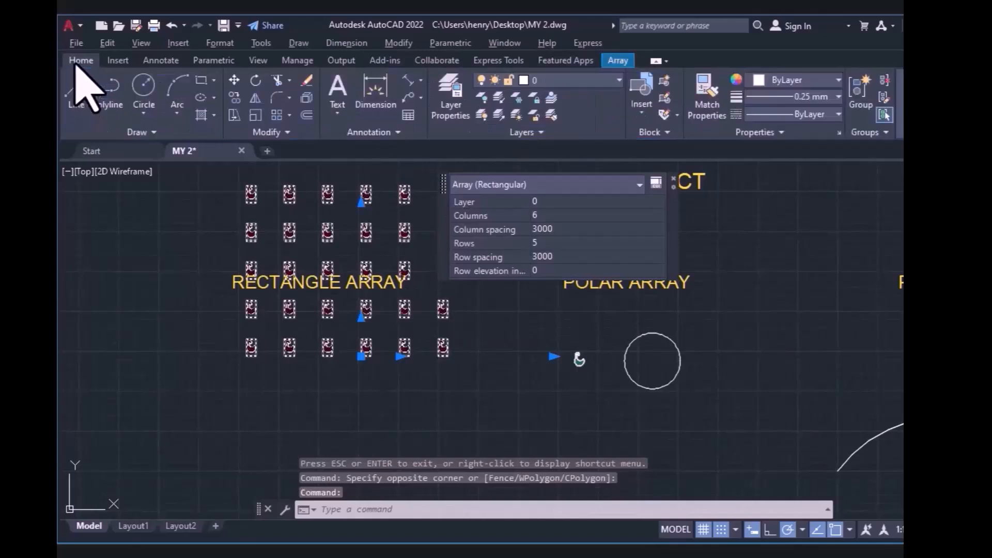
{"action": "left_click", "coordinate": [236, 82]}
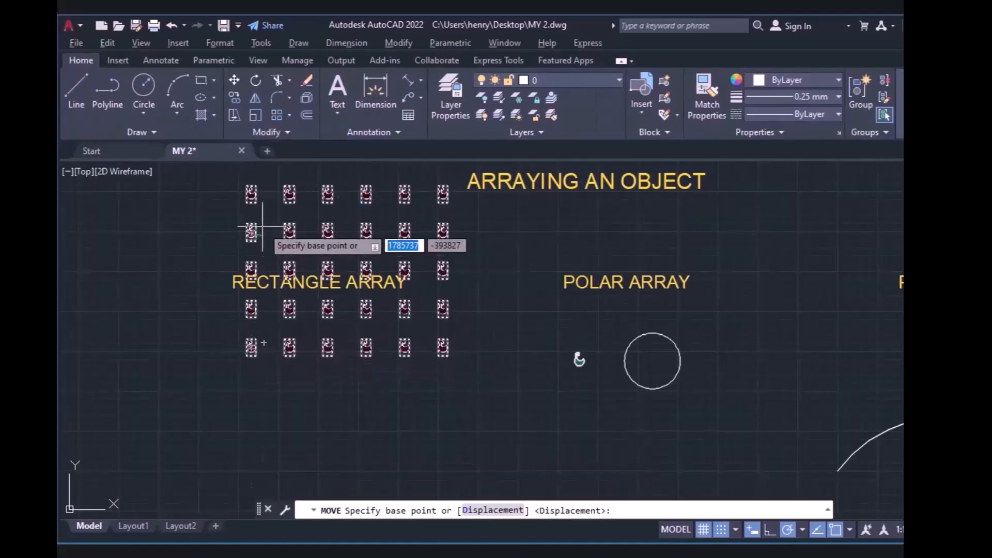
{"action": "left_click", "coordinate": [246, 186]}
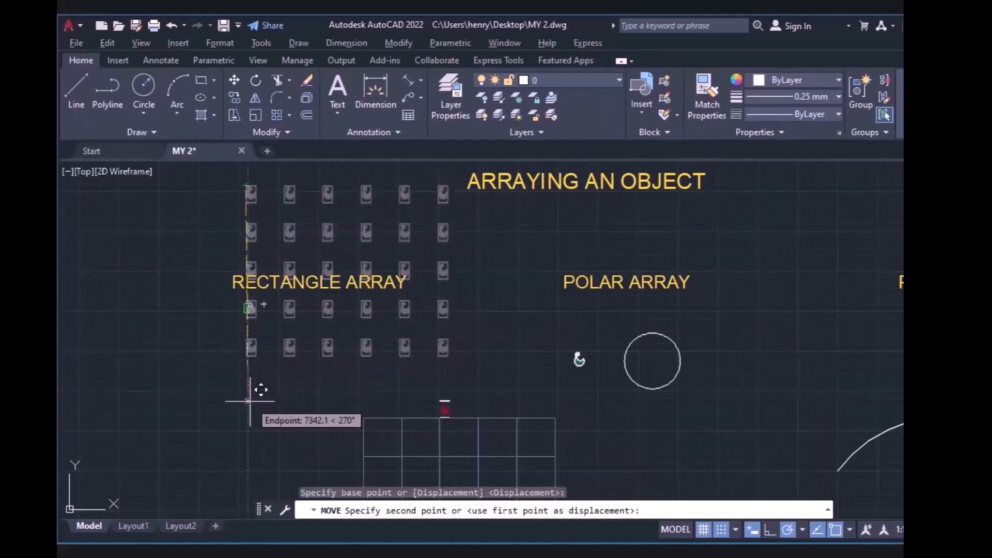
{"action": "left_click", "coordinate": [248, 401]}
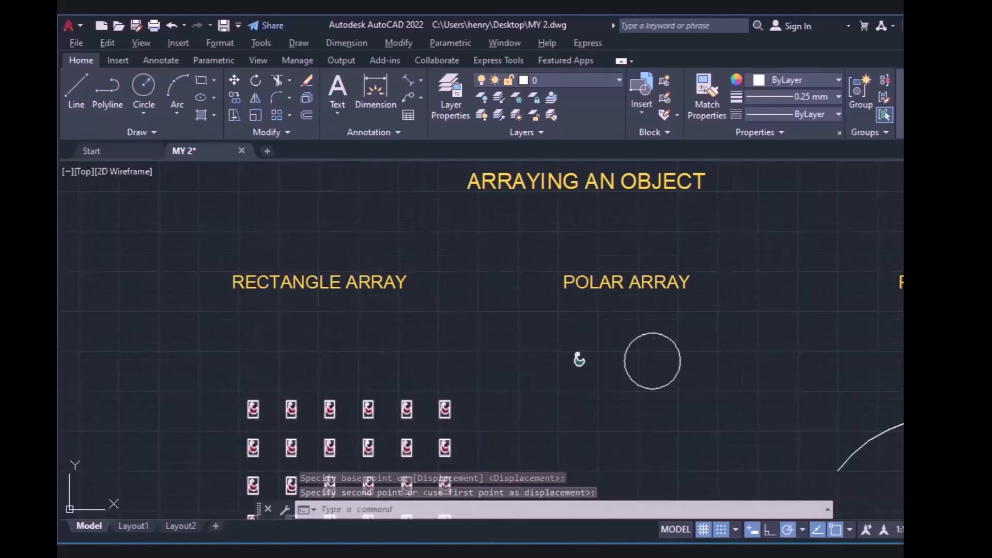
Step: Explode the rectangular array, selecting all of it with a crossing window
{"action": "type", "text": "p"}
{"action": "key", "text": "Return"}
{"action": "left_click_drag", "start_coordinate": [714, 422], "coordinate": [730, 315]}
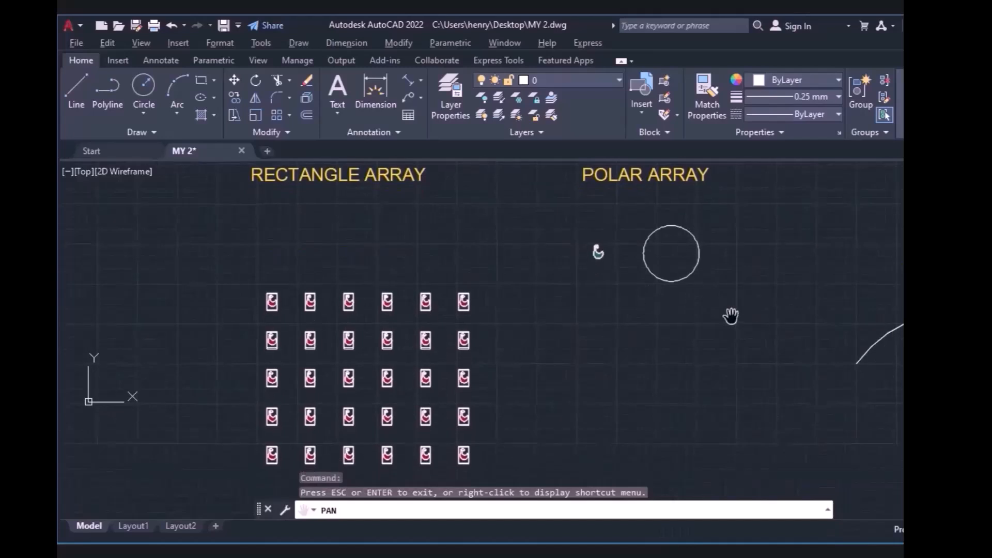
{"action": "key", "text": "Escape"}
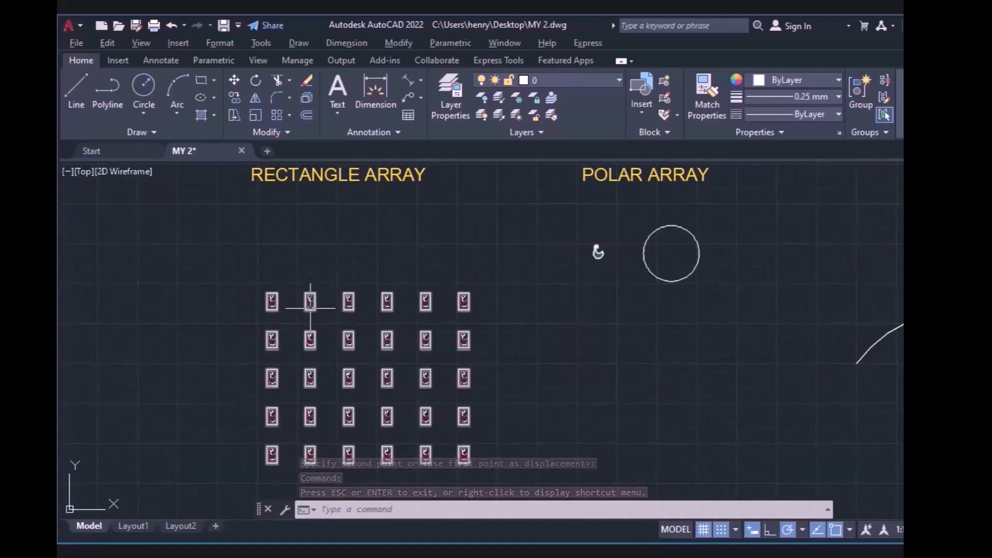
{"action": "left_click", "coordinate": [239, 270]}
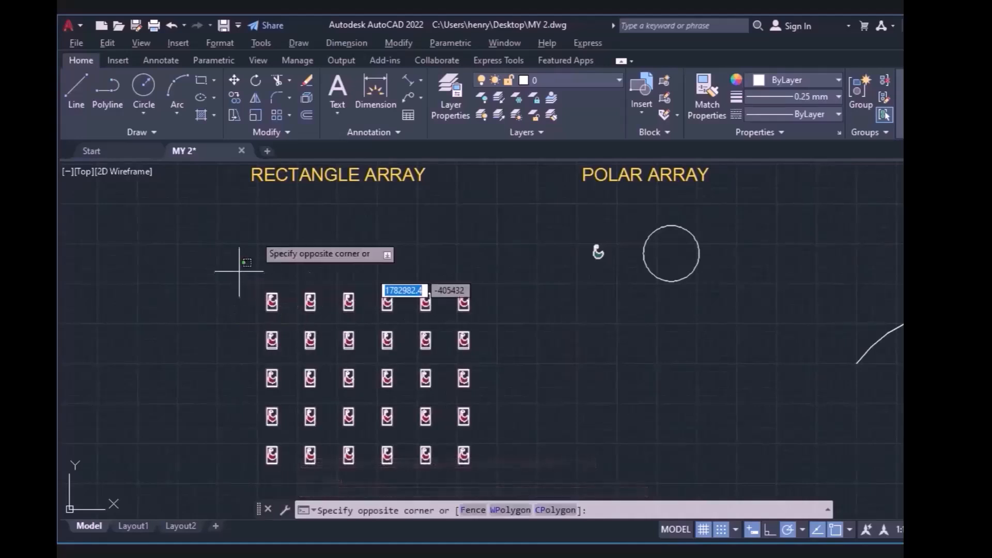
{"action": "left_click", "coordinate": [230, 249]}
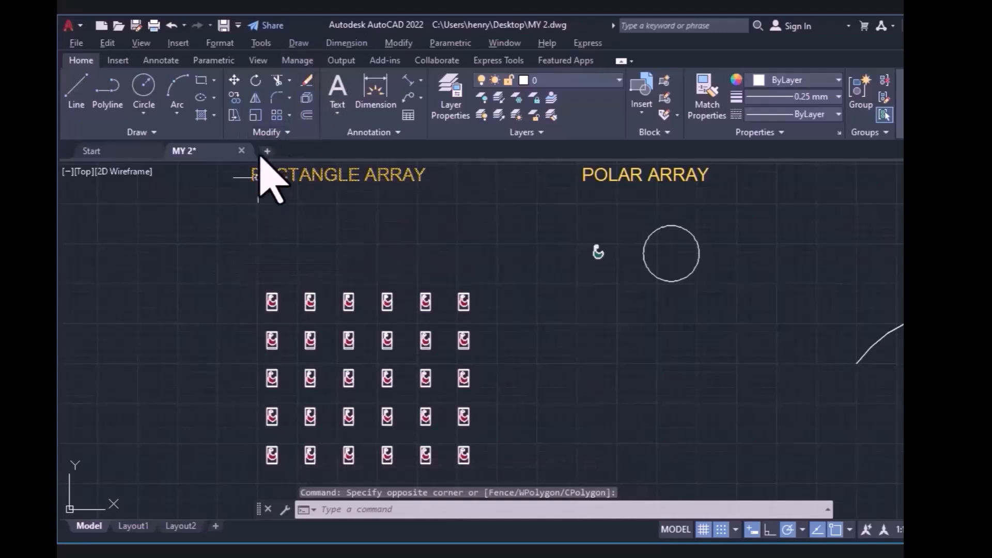
{"action": "left_click", "coordinate": [307, 98]}
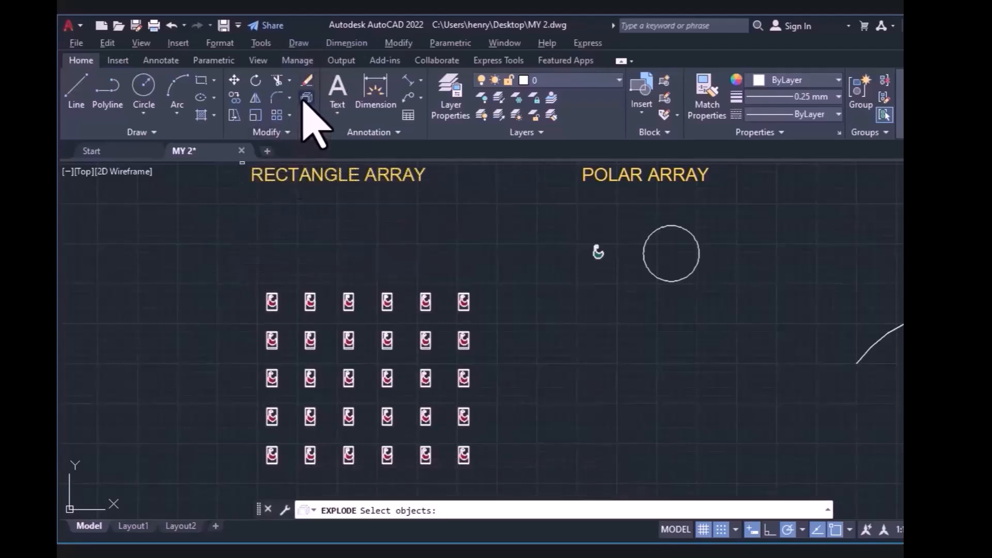
{"action": "left_click", "coordinate": [516, 258]}
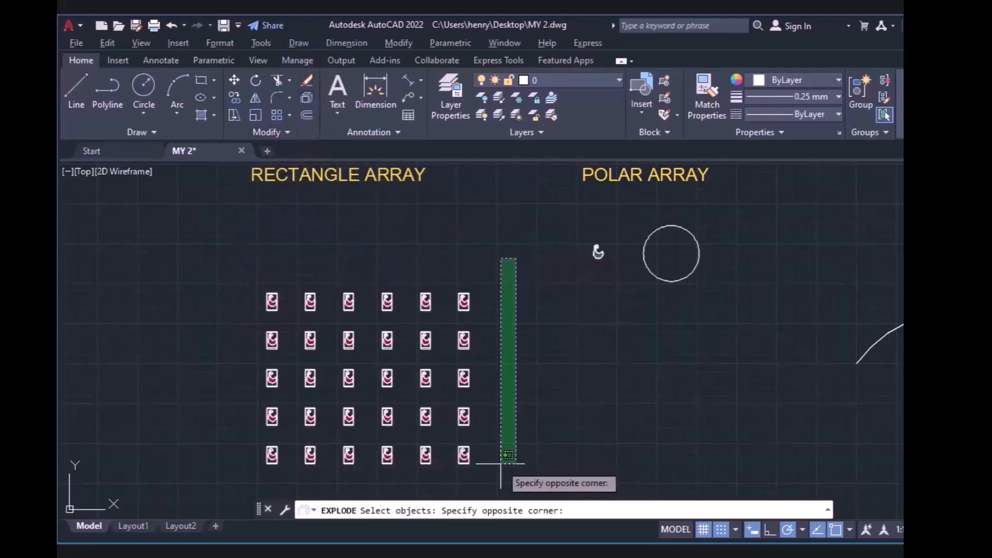
{"action": "left_click", "coordinate": [237, 479]}
{"action": "key", "text": "Return"}
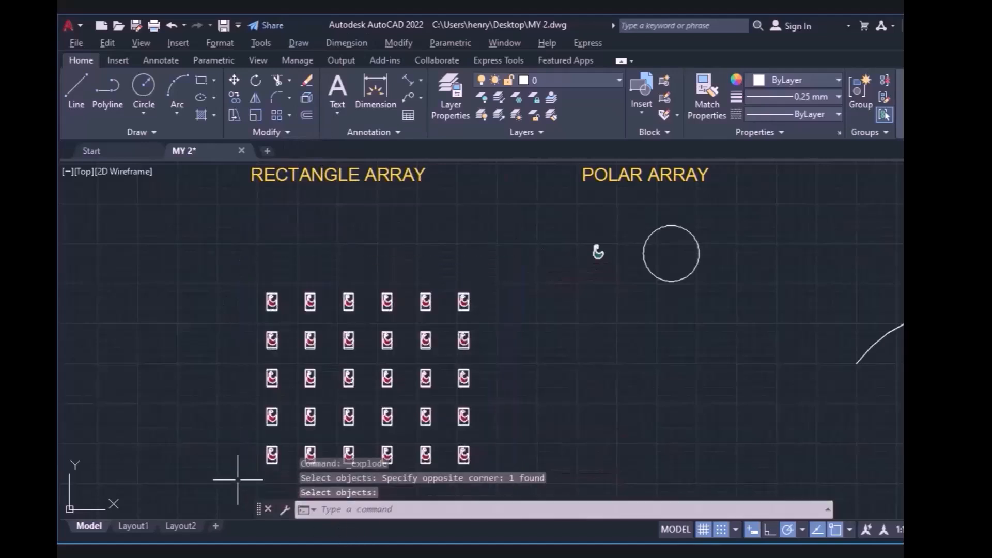
Step: Select parts of the first two items in the top row to check how the exploded array is split, and clear the selection
{"action": "left_click", "coordinate": [272, 306]}
{"action": "left_click", "coordinate": [309, 302]}
{"action": "left_click", "coordinate": [306, 302]}
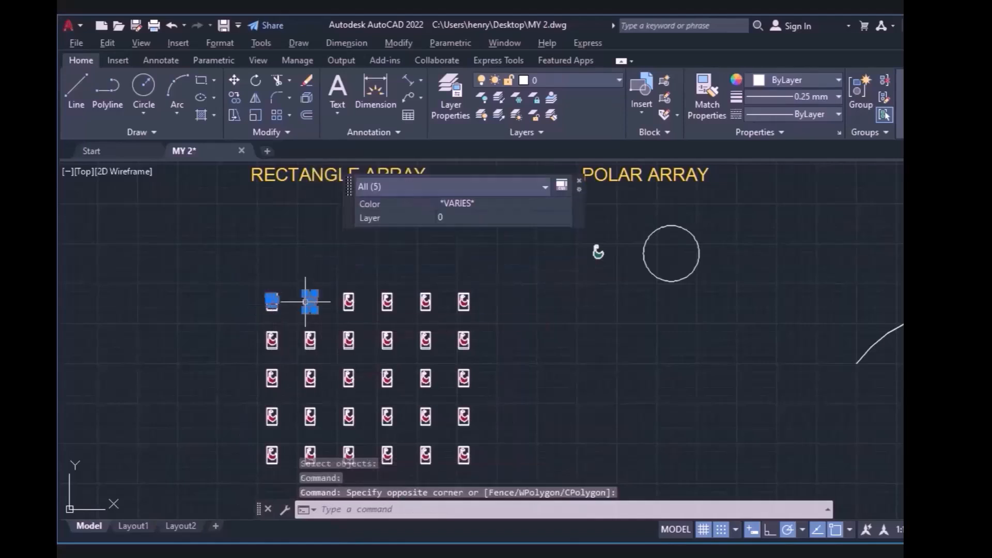
{"action": "left_click", "coordinate": [356, 306]}
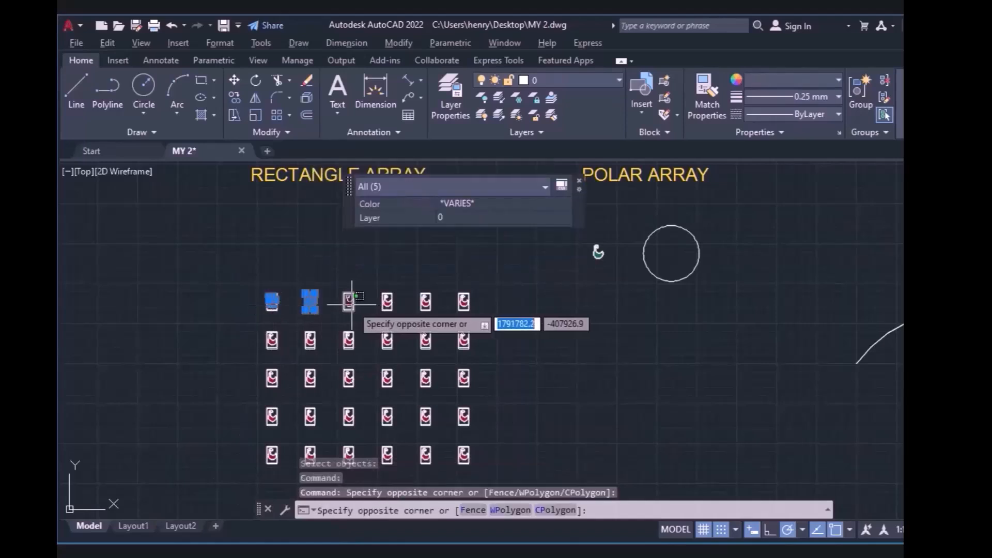
{"action": "key", "text": "Escape"}
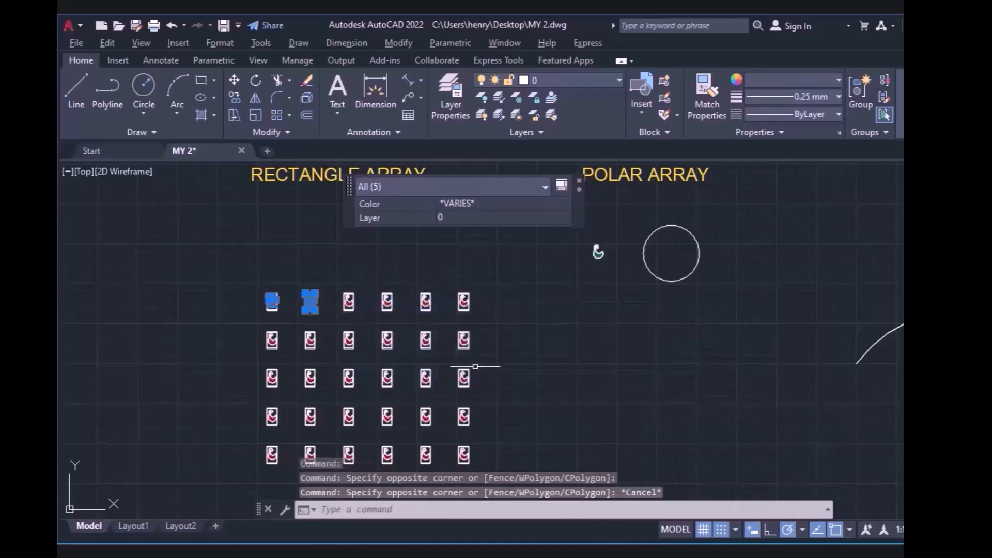
{"action": "key", "text": "Escape"}
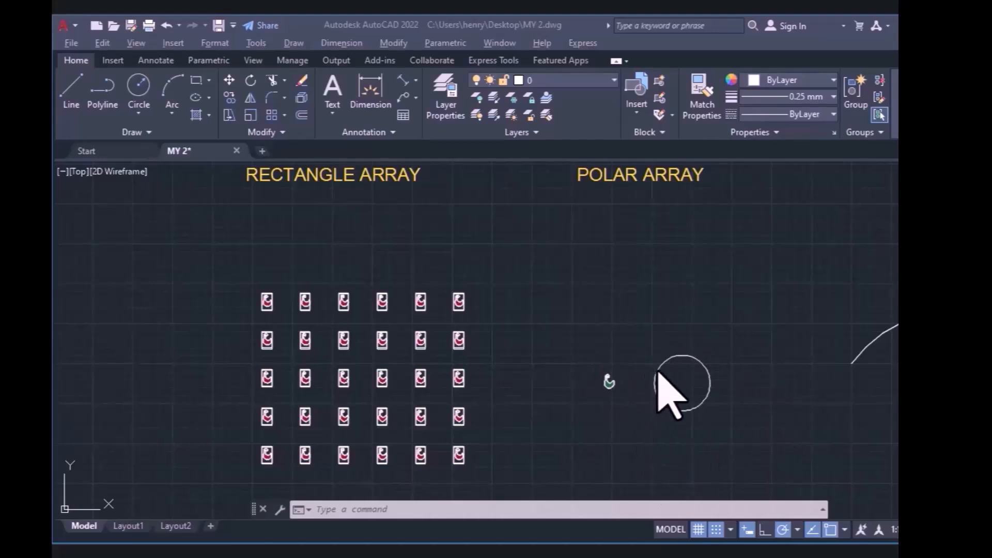
Step: Create a polar array of the small crescent shape below the POLAR ARRAY label, centred on the circle's centre
{"action": "left_click", "coordinate": [284, 115]}
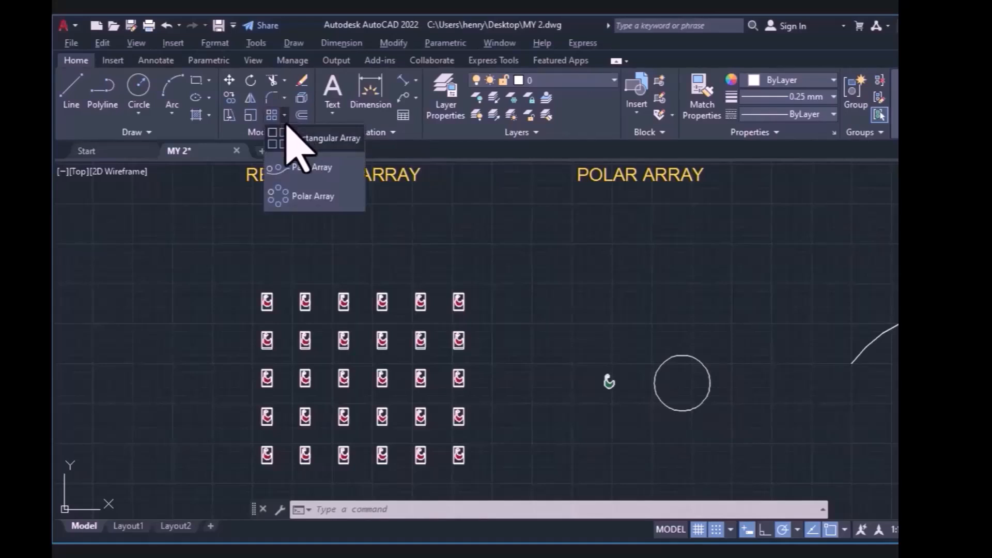
{"action": "left_click", "coordinate": [310, 197]}
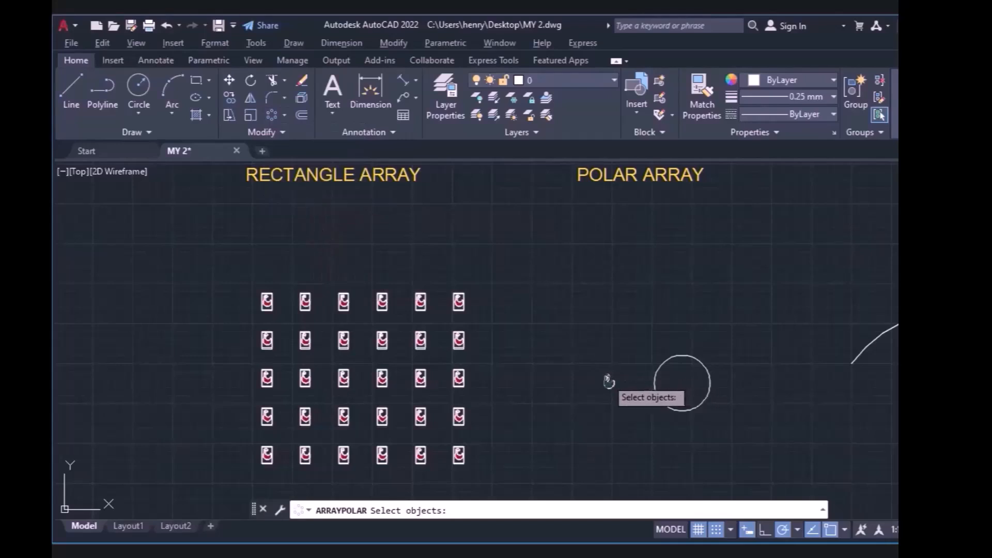
{"action": "left_click", "coordinate": [609, 382]}
{"action": "key", "text": "Return"}
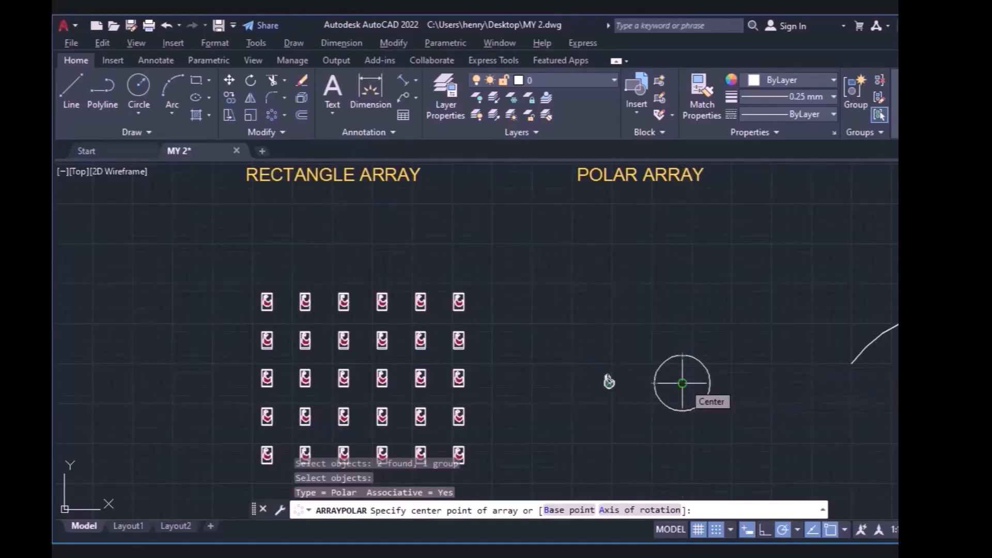
{"action": "left_click", "coordinate": [682, 383]}
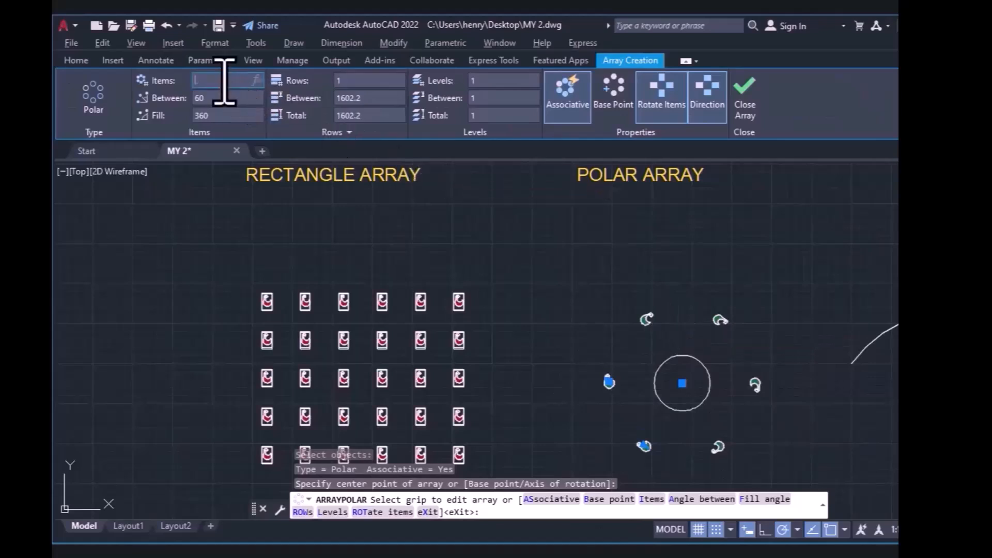
Step: Set the polar array to 8 items and finish the array
{"action": "type", "text": "8"}
{"action": "key", "text": "Return"}
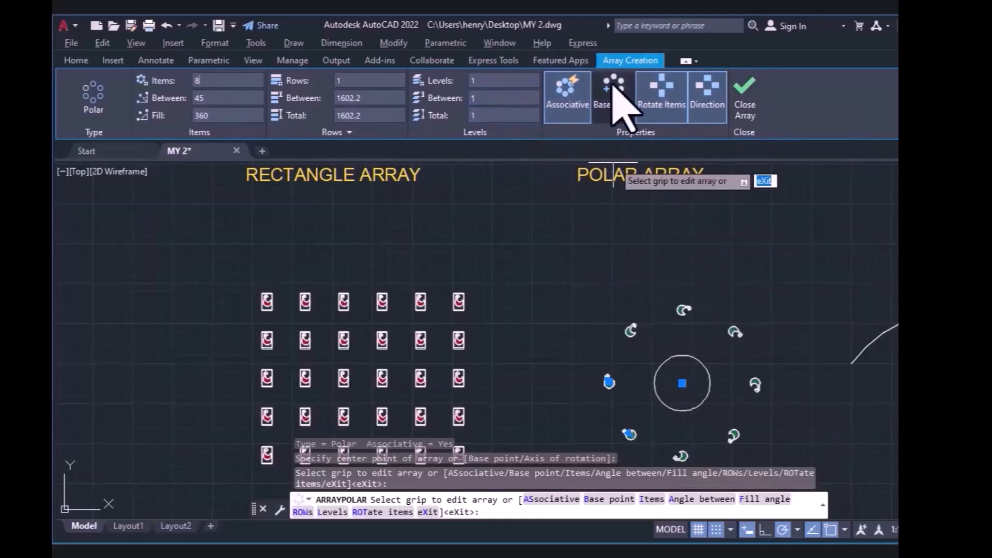
{"action": "left_click", "coordinate": [746, 95]}
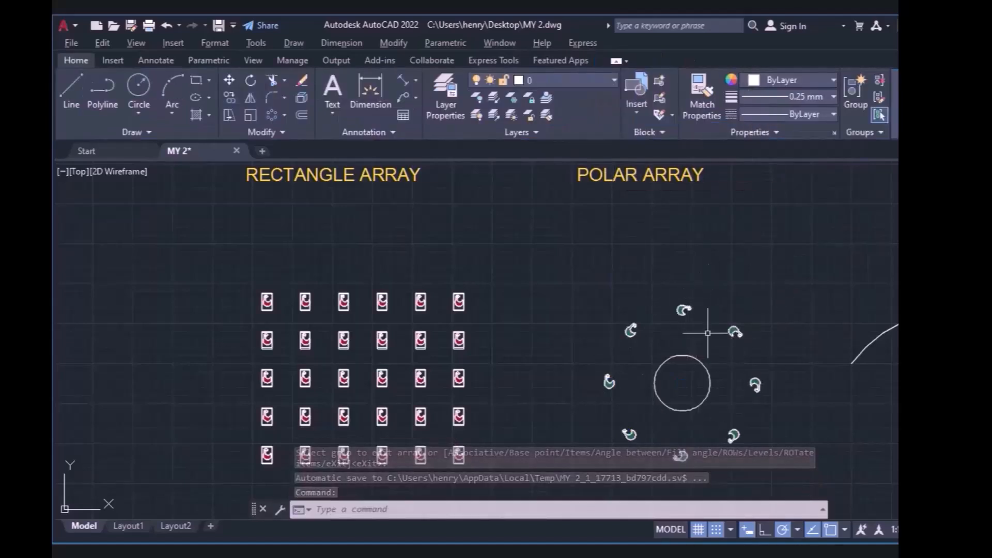
Step: Create a path array of the blue crescent shape below the PATH ARRAY label, following the wavy curve
{"action": "mouse_move", "coordinate": [939, 414]}
{"action": "middle_mouse_down"}
{"action": "mouse_move", "coordinate": [607, 443]}
{"action": "mouse_move", "coordinate": [568, 423]}
{"action": "middle_mouse_up"}
{"action": "mouse_move", "coordinate": [644, 400]}
{"action": "left_mouse_down"}
{"action": "mouse_move", "coordinate": [673, 410]}
{"action": "mouse_move", "coordinate": [621, 447]}
{"action": "left_mouse_up"}
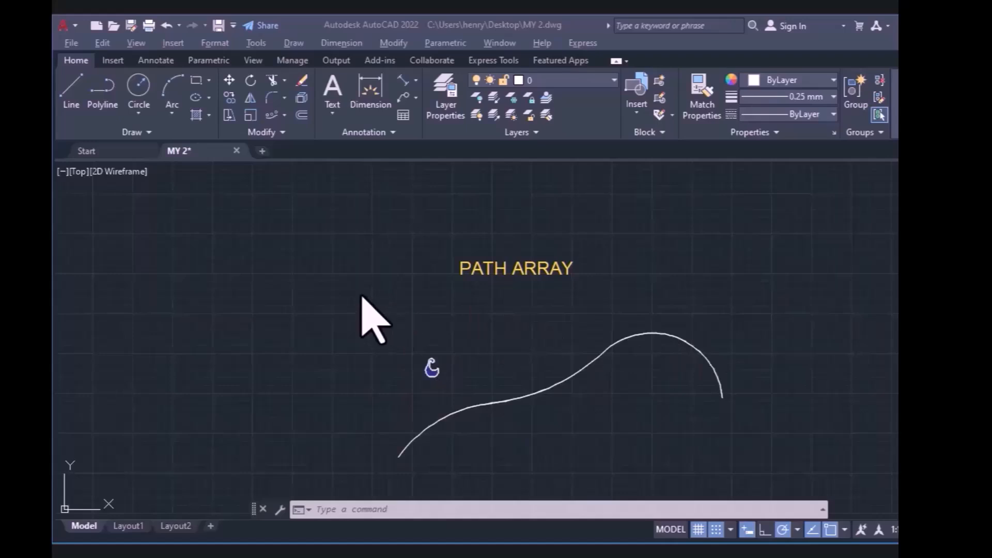
{"action": "left_click", "coordinate": [285, 116]}
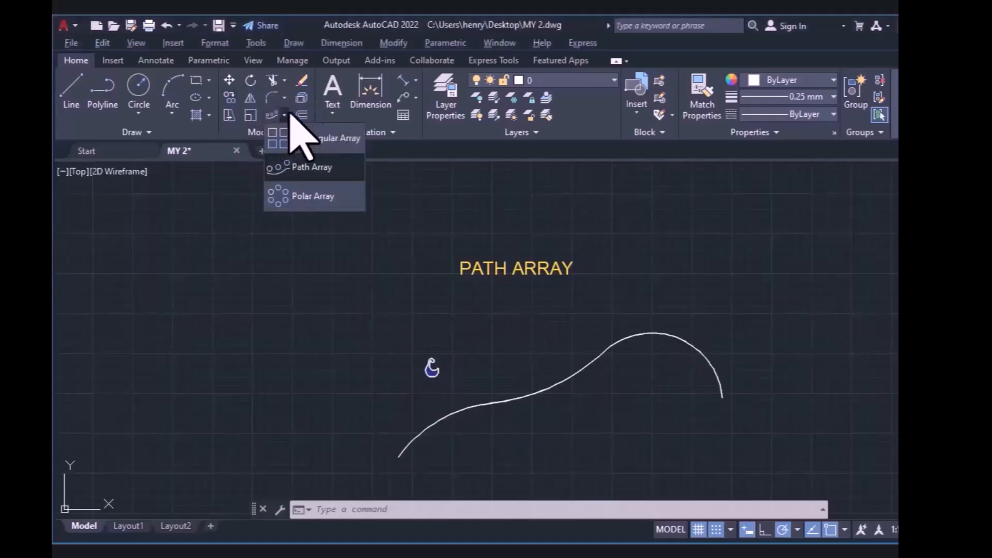
{"action": "left_click", "coordinate": [299, 171]}
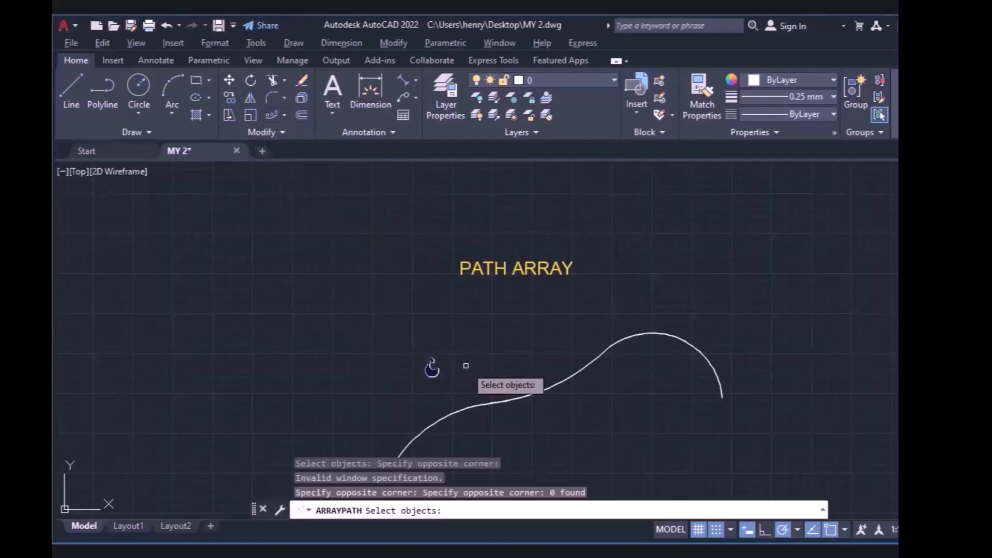
{"action": "key", "text": "Return"}
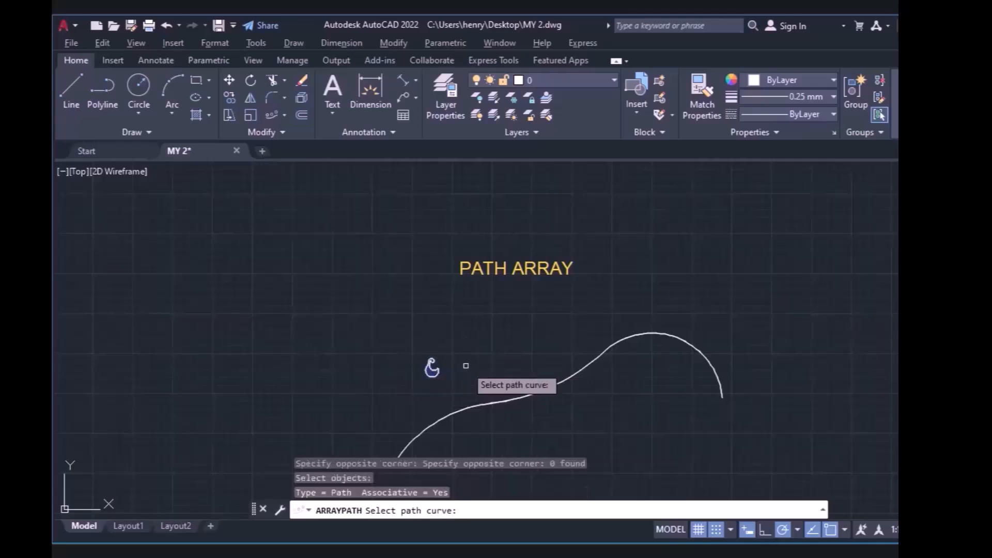
{"action": "left_click", "coordinate": [440, 419]}
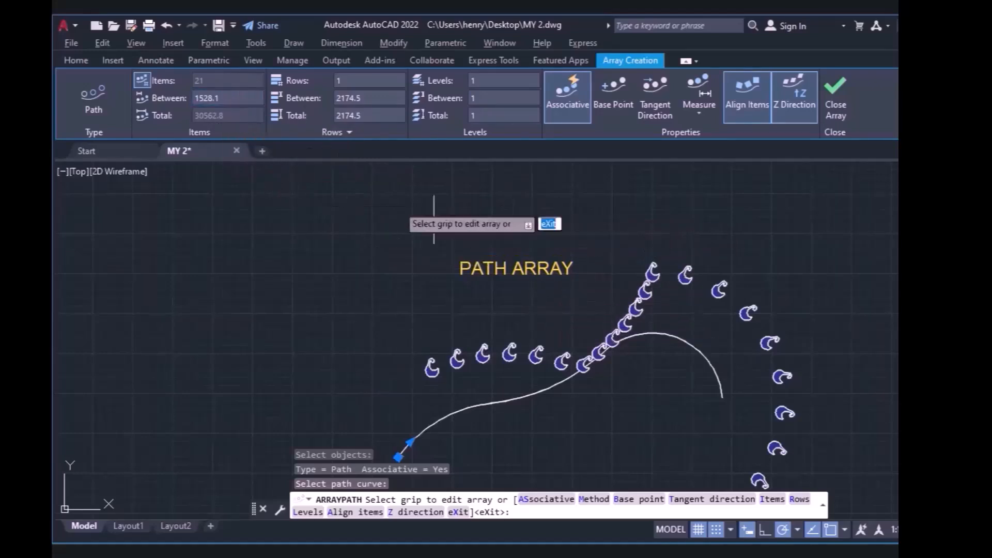
Step: Set the spacing between the path array's items to 6000, turn off its Associative property, and finish the array
{"action": "left_click", "coordinate": [246, 99]}
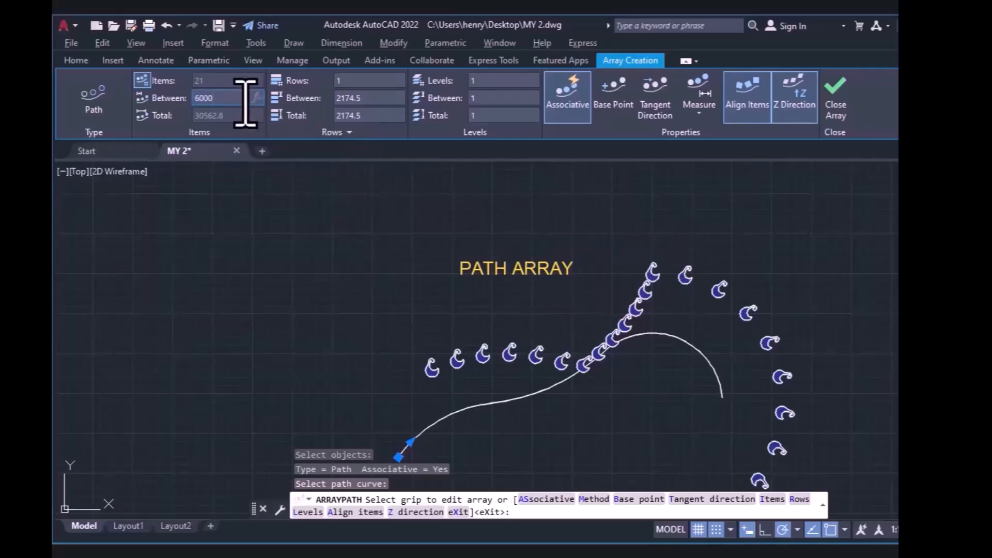
{"action": "key", "text": "Return"}
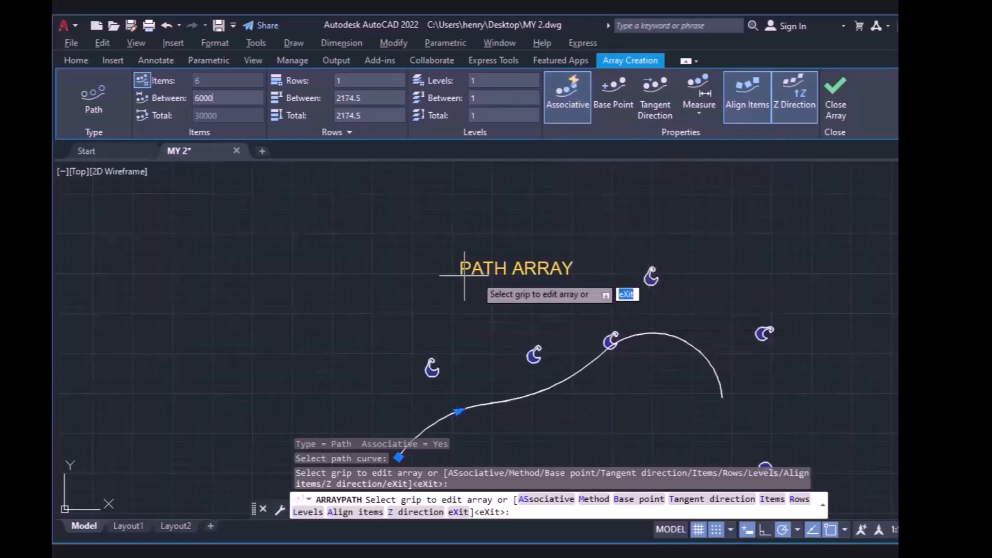
{"action": "left_click", "coordinate": [572, 101]}
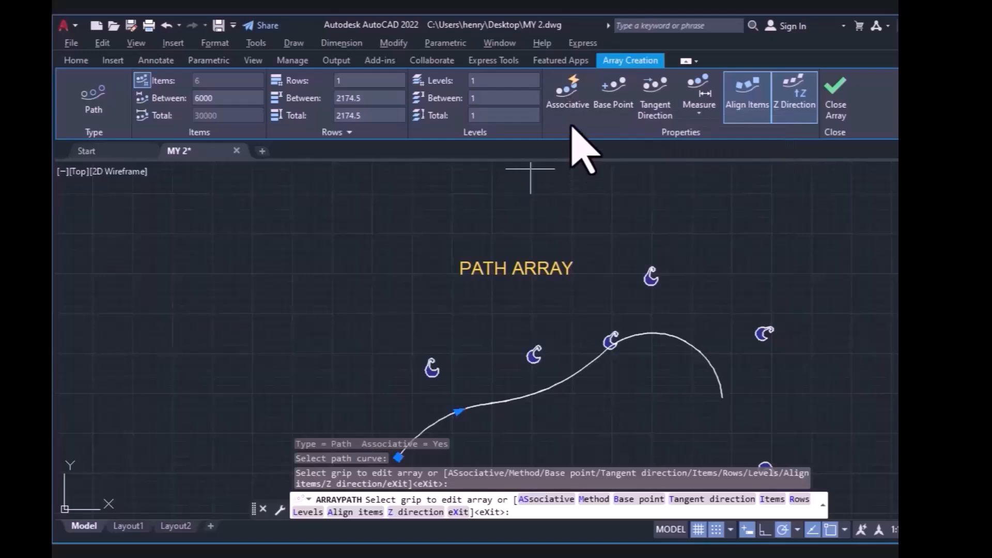
{"action": "left_click", "coordinate": [841, 100]}
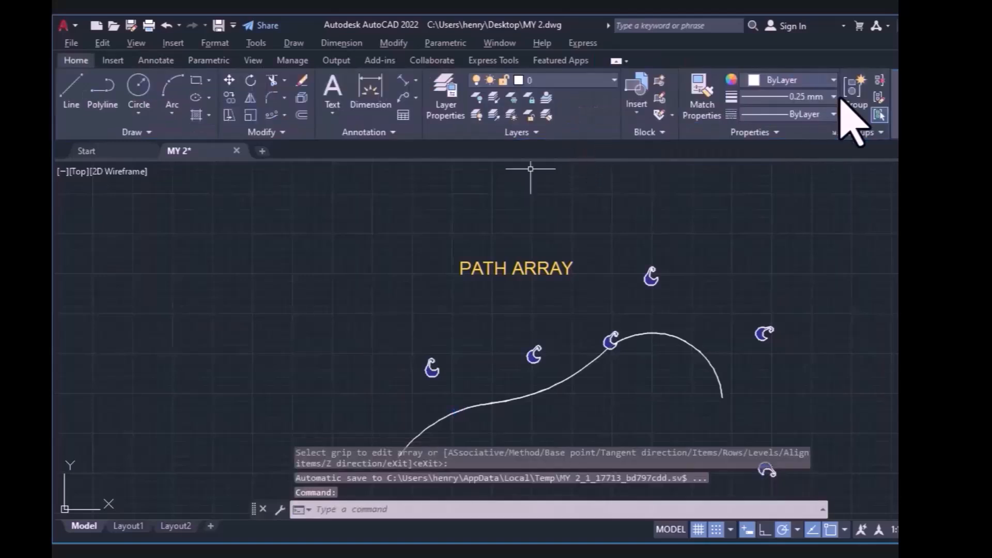
Step: Select the path array's second item, first its outline and then all of it, to check whether the items are separate objects
{"action": "left_click", "coordinate": [536, 346]}
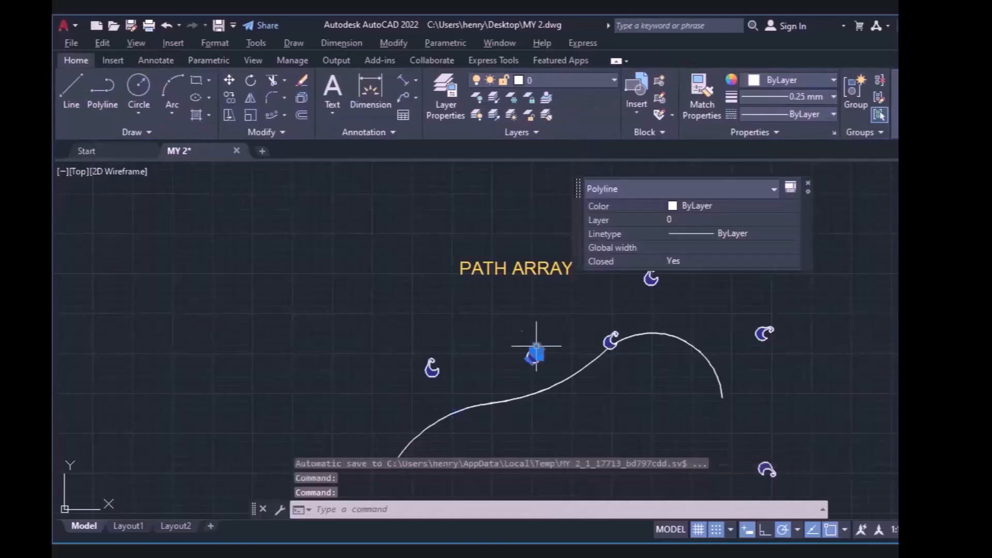
{"action": "left_click", "coordinate": [495, 356]}
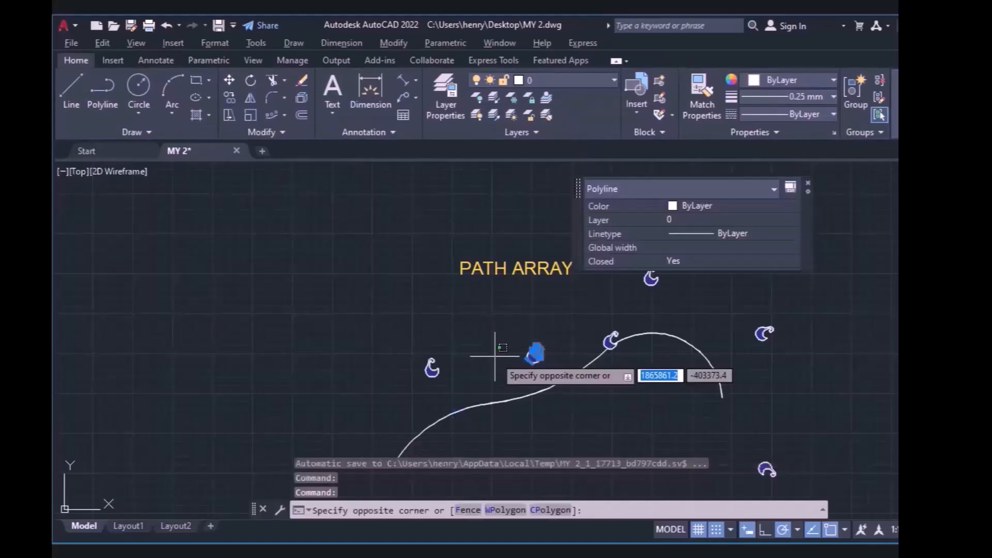
{"action": "key", "text": "Escape"}
{"action": "key", "text": "Escape"}
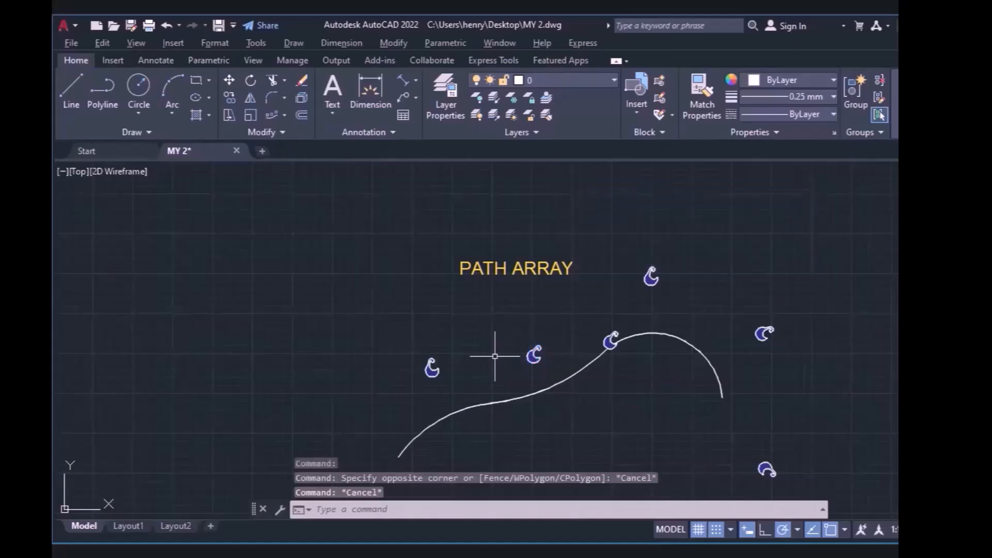
{"action": "left_click", "coordinate": [547, 337]}
{"action": "left_click", "coordinate": [521, 382]}
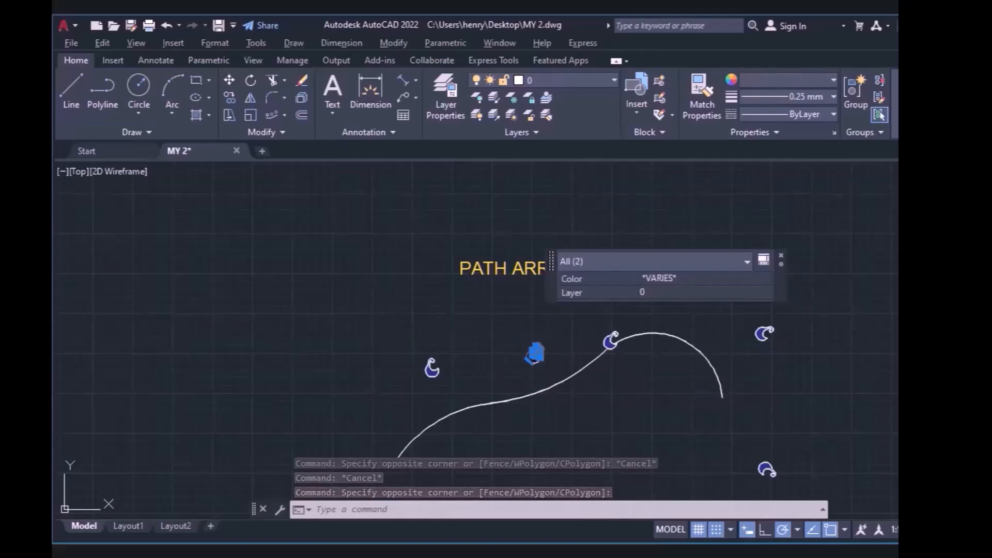
{"action": "left_click", "coordinate": [781, 256]}
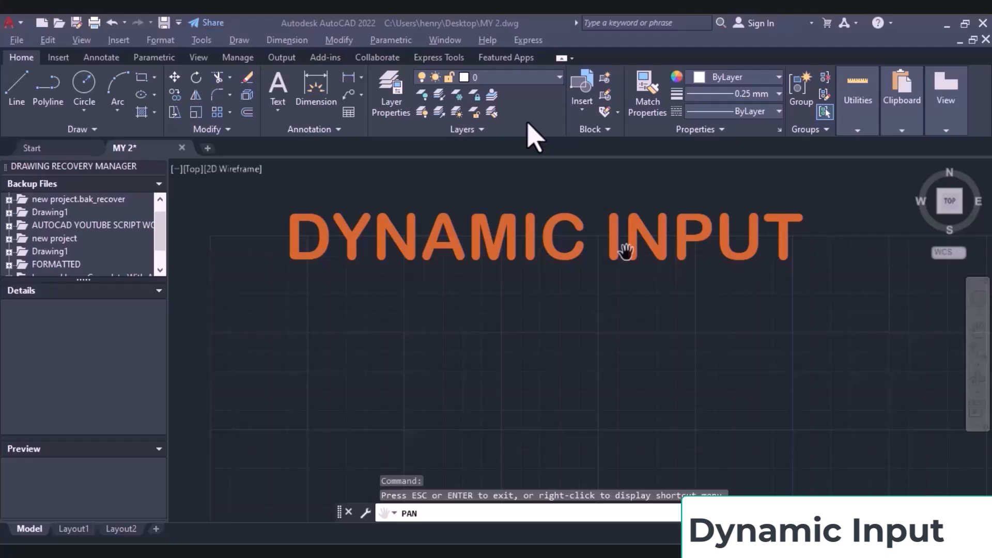
Step: Leave the Pan command and check the Dynamic Input entry in the status bar customization list, then close the list
{"action": "key", "text": "Escape"}
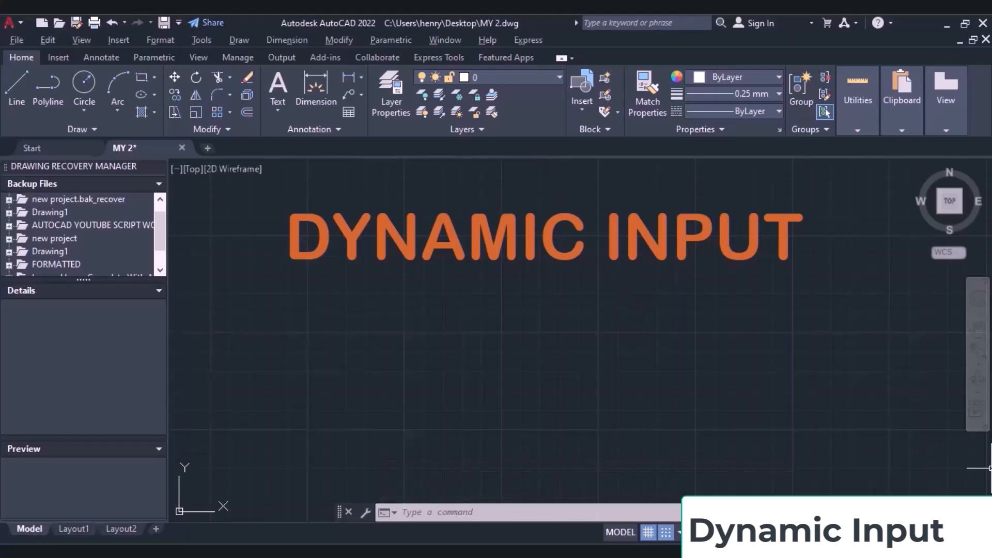
{"action": "left_click", "coordinate": [981, 532]}
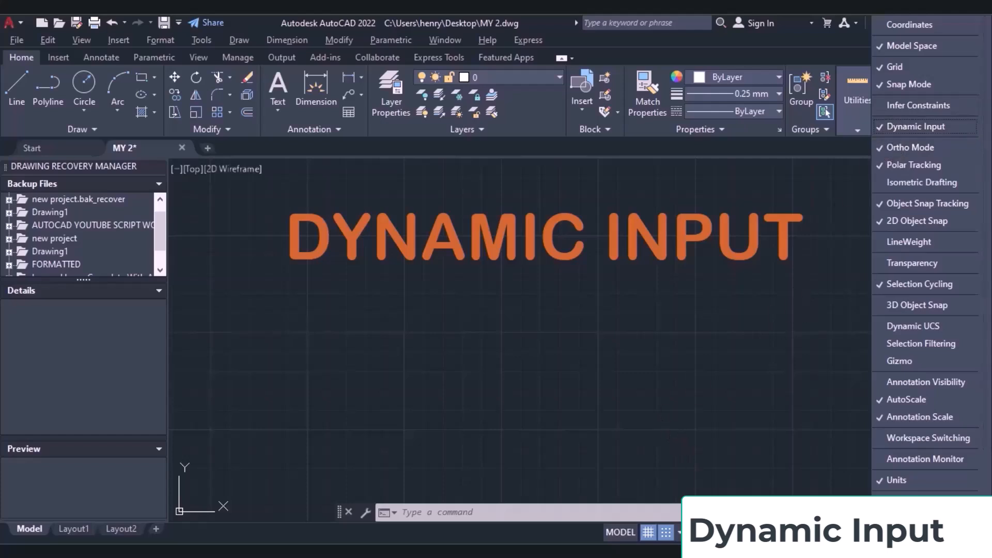
{"action": "left_click", "coordinate": [715, 436]}
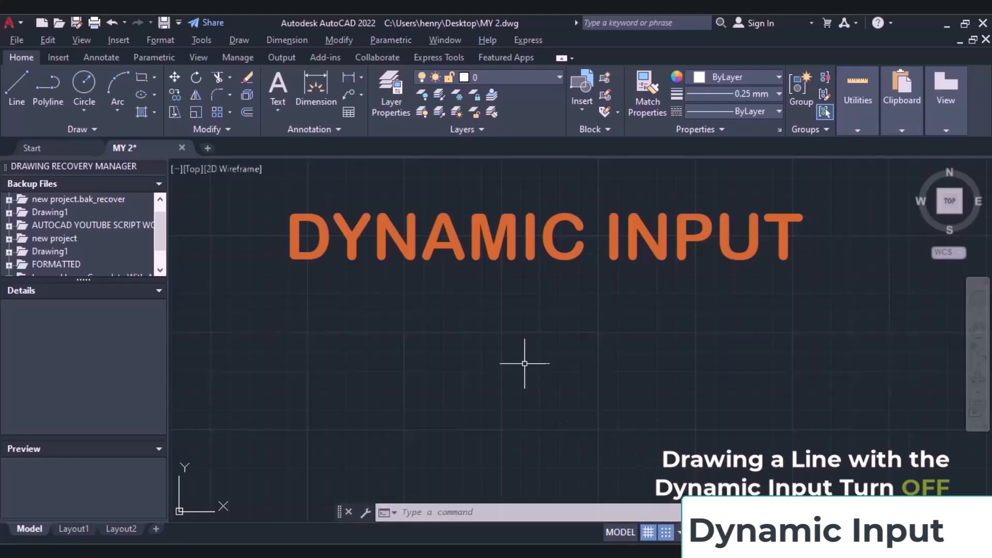
Step: Draw a roughly horizontal freehand line below the DYNAMIC INPUT heading and end the Line command
{"action": "left_click", "coordinate": [21, 101]}
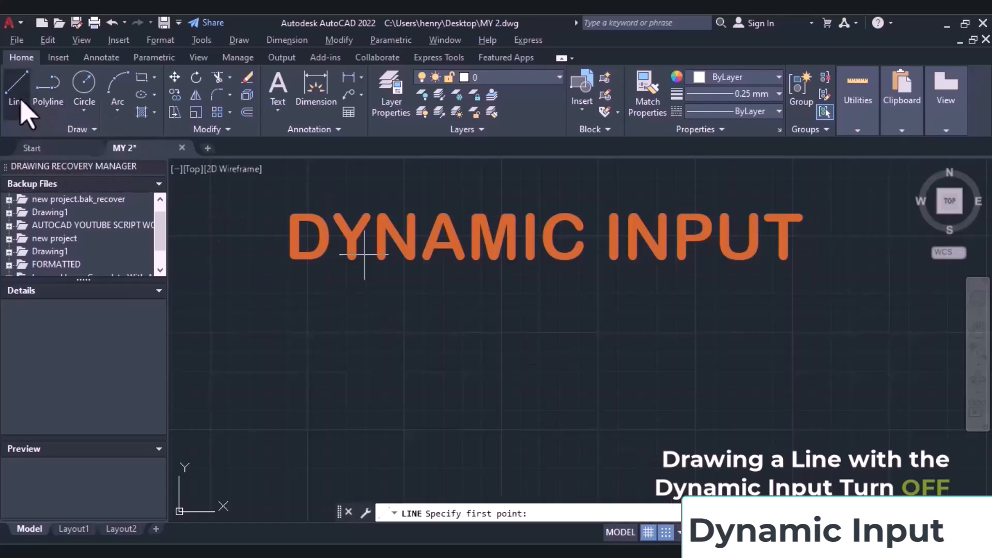
{"action": "left_click", "coordinate": [13, 98]}
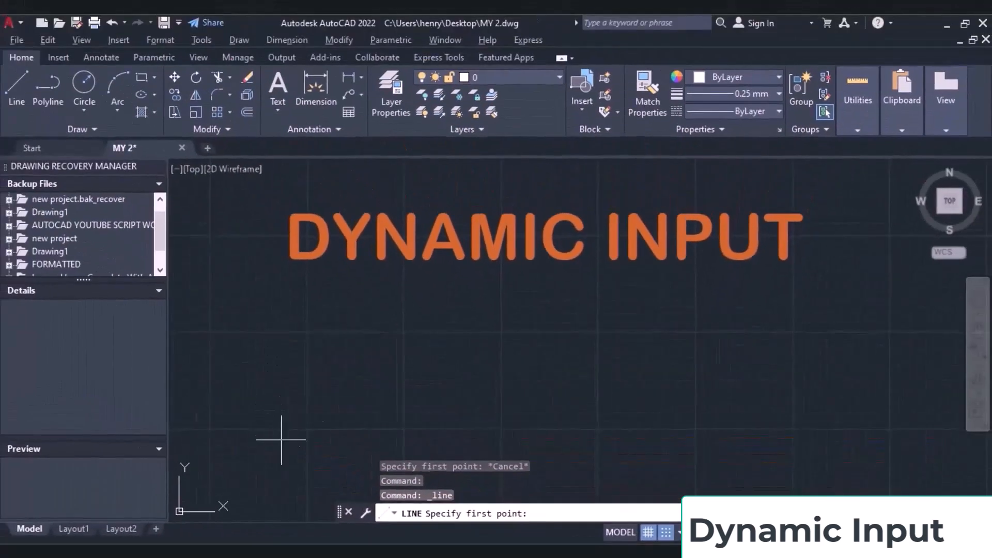
{"action": "left_click", "coordinate": [283, 442]}
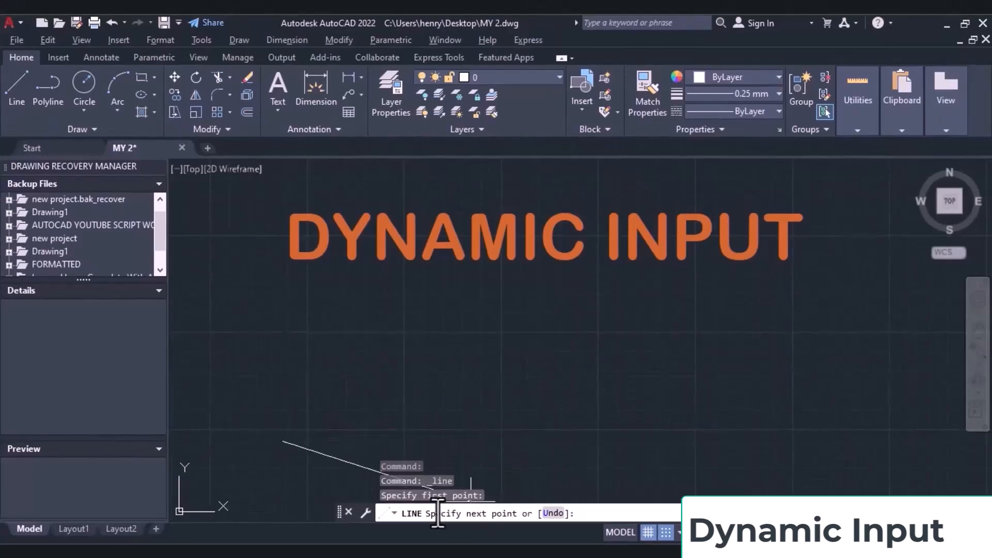
{"action": "left_click", "coordinate": [567, 442]}
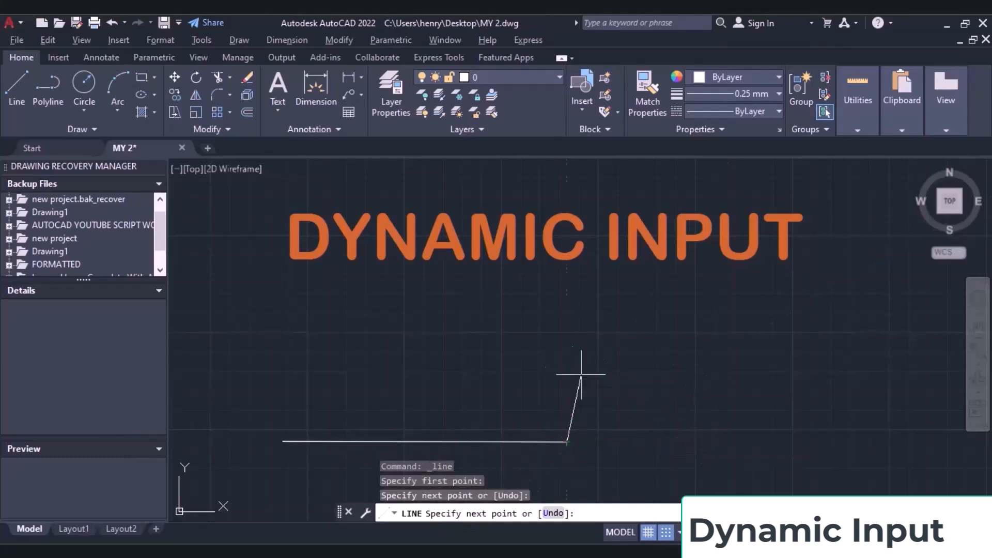
{"action": "key", "text": "Escape"}
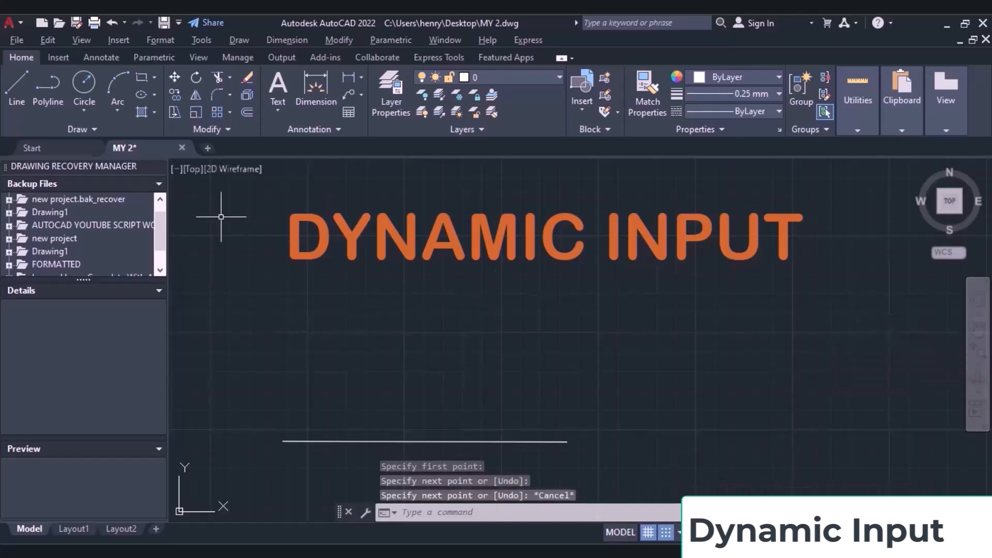
Step: Draw a line 5000 long at 0° above and to the right of the first line, and select it to check its length
{"action": "left_click", "coordinate": [19, 103]}
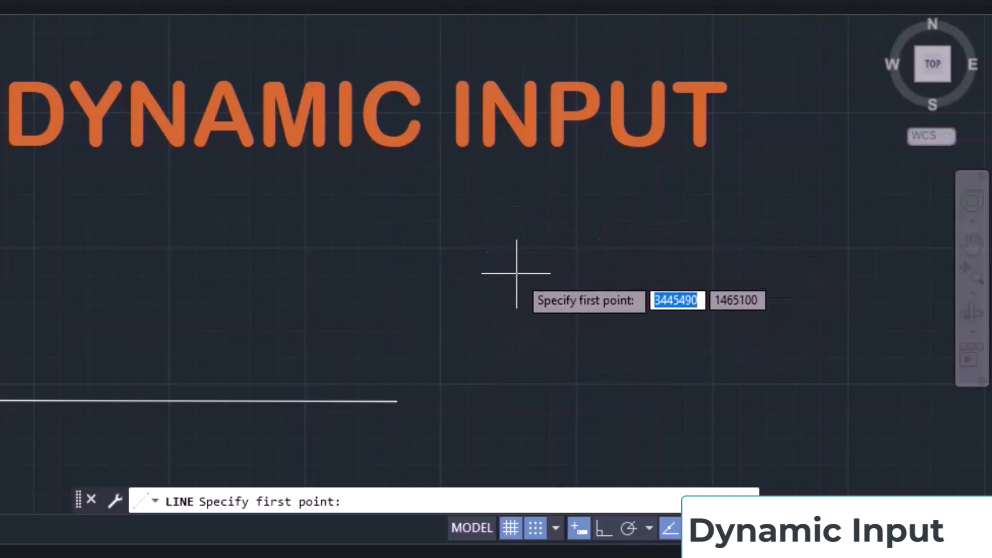
{"action": "left_click", "coordinate": [502, 302]}
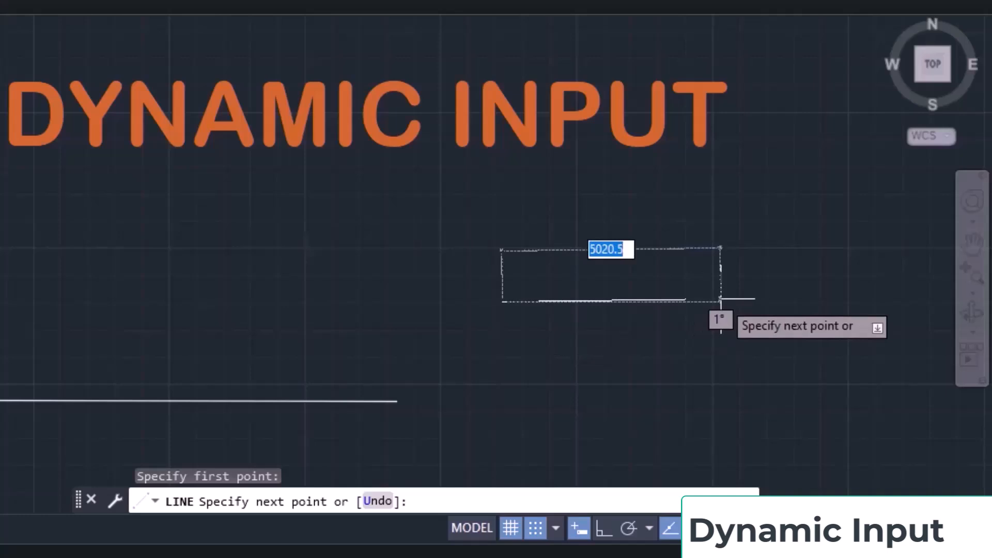
{"action": "type", "text": "500"}
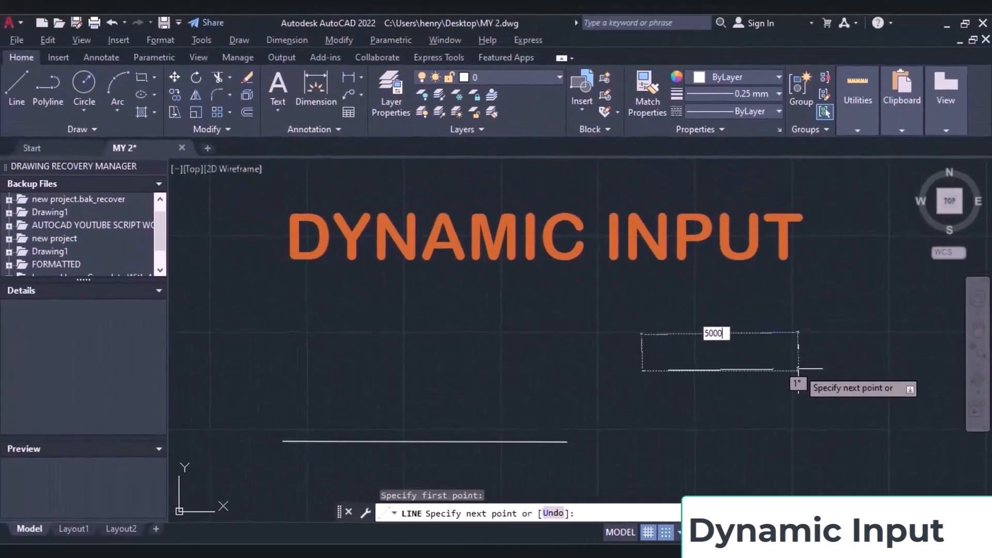
{"action": "key", "text": "Tab"}
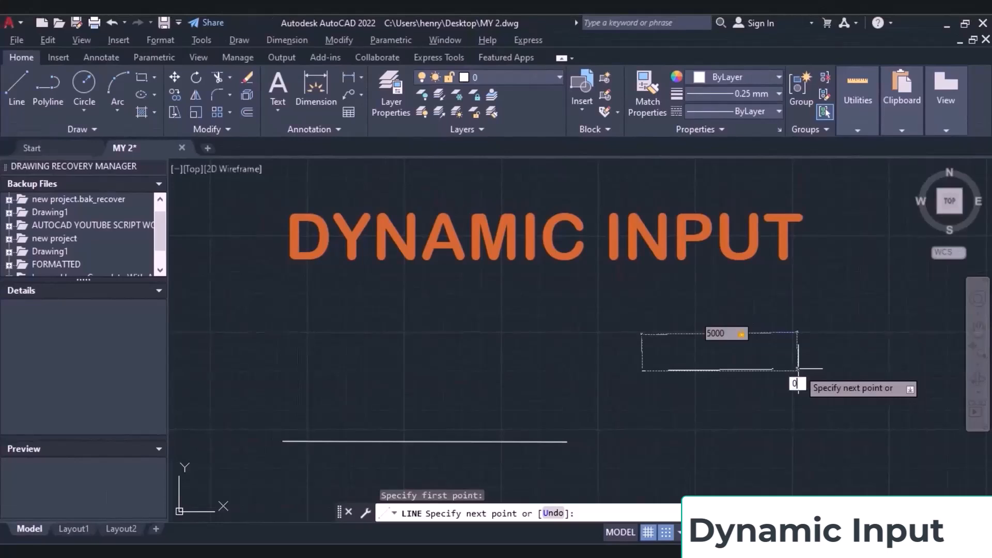
{"action": "type", "text": "0"}
{"action": "key", "text": "Return"}
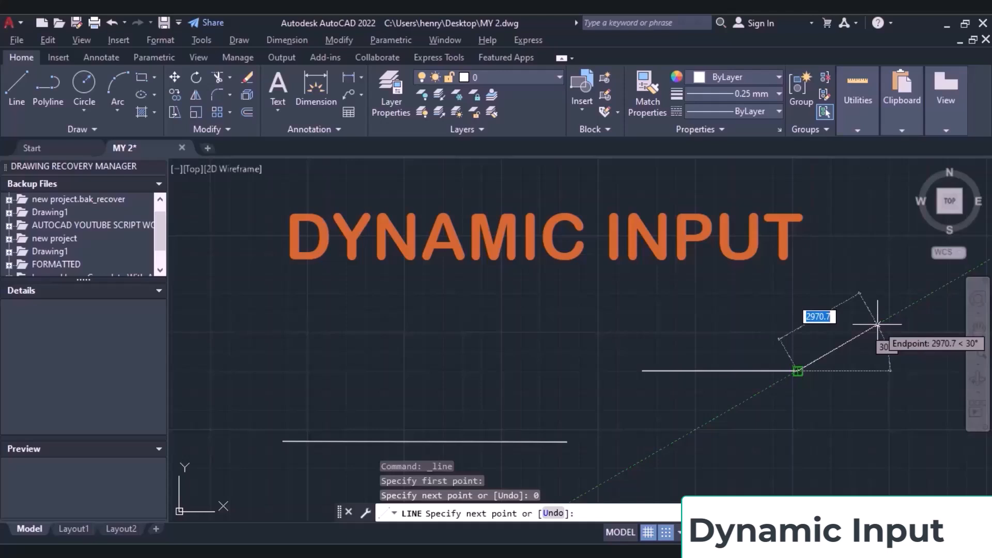
{"action": "key", "text": "Escape"}
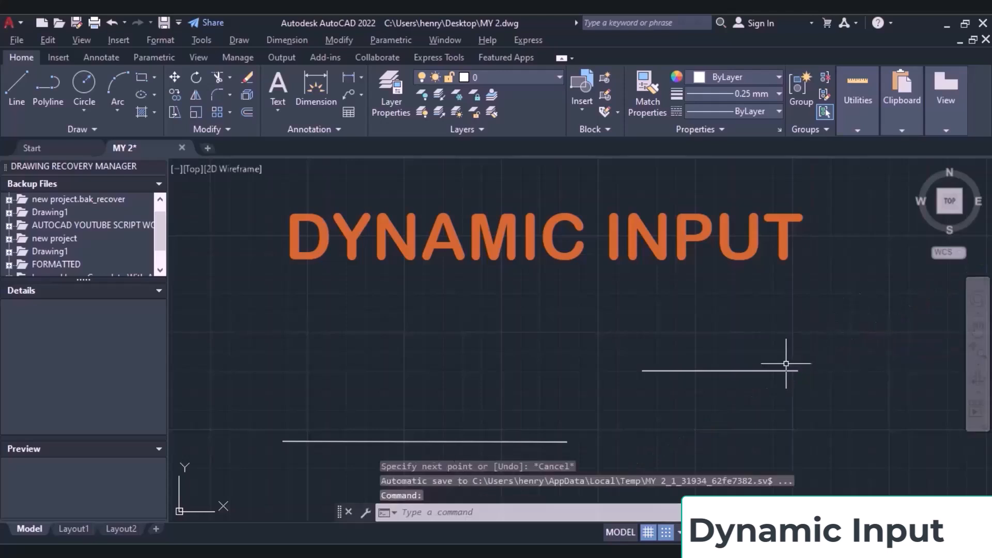
{"action": "left_click", "coordinate": [787, 370]}
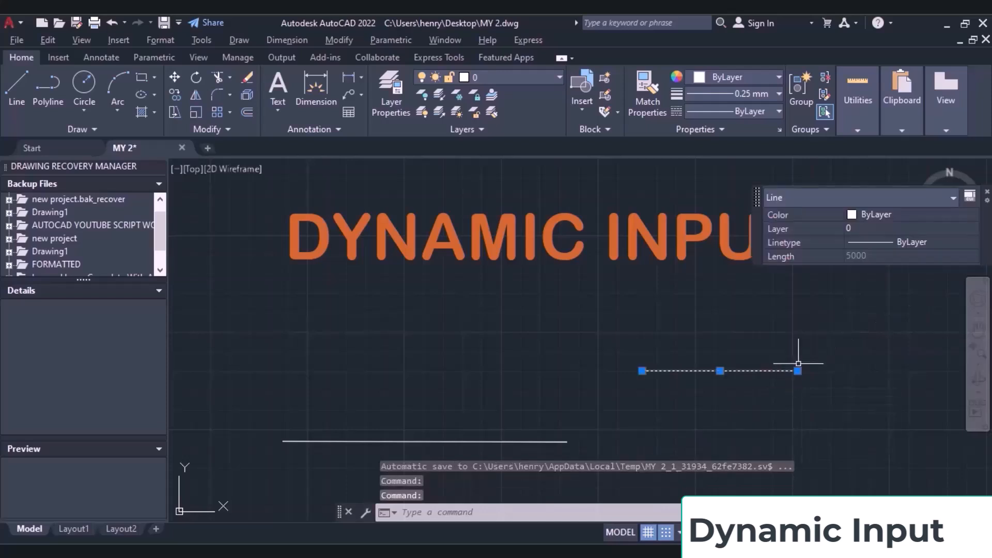
Step: Stretch the upper line's right end outward by 2000 at 0°, deselect it, and reselect it to check its length
{"action": "mouse_move", "coordinate": [798, 370]}
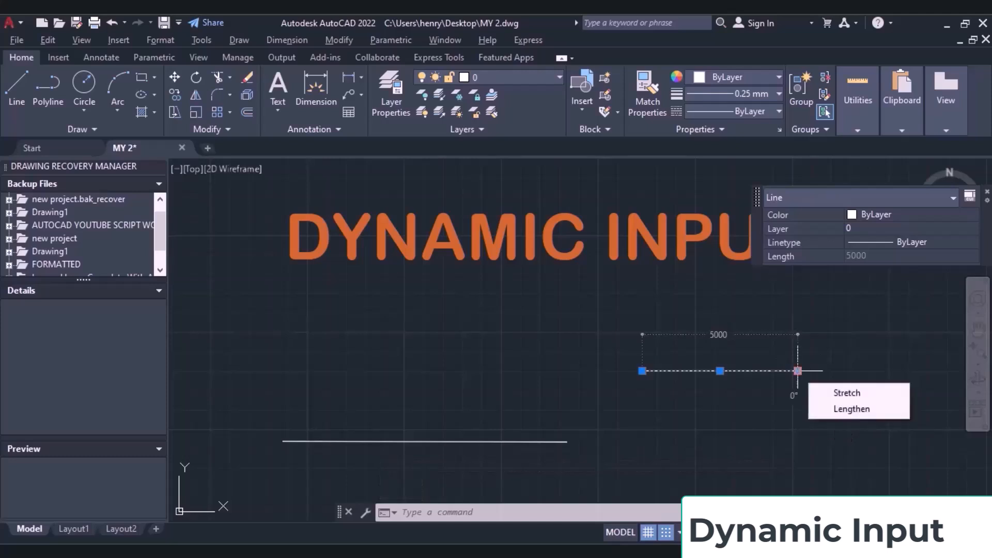
{"action": "left_click", "coordinate": [798, 371]}
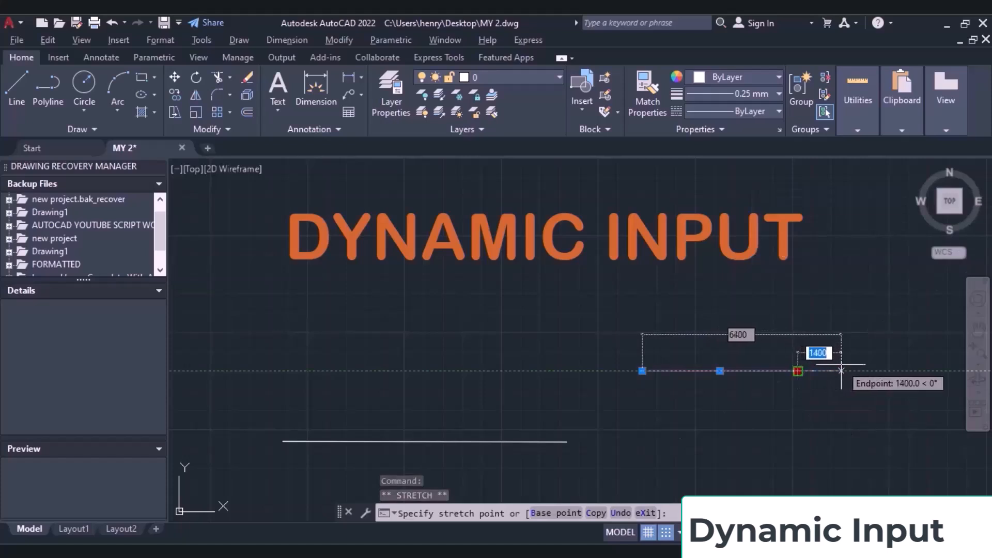
{"action": "type", "text": "2000"}
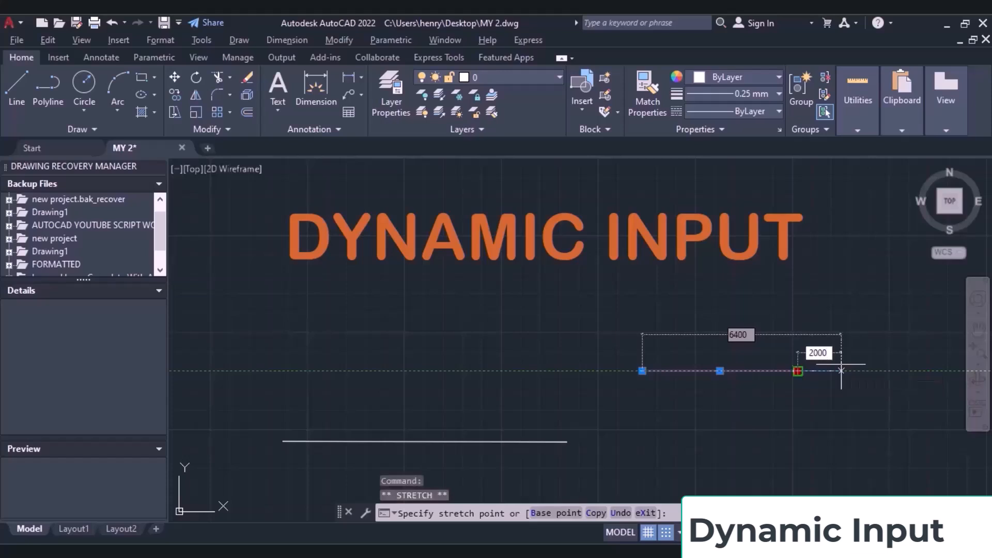
{"action": "key", "text": "Return"}
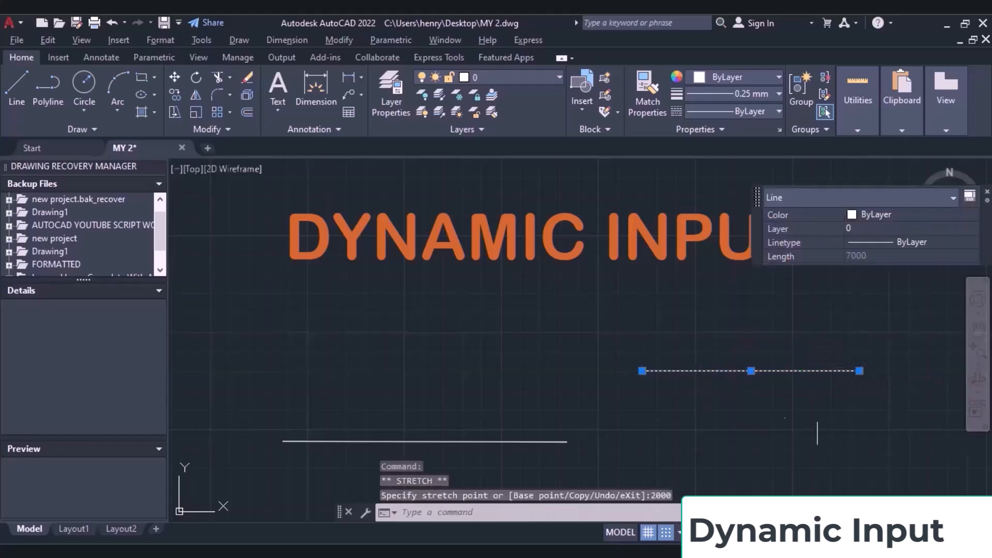
{"action": "key", "text": "Escape"}
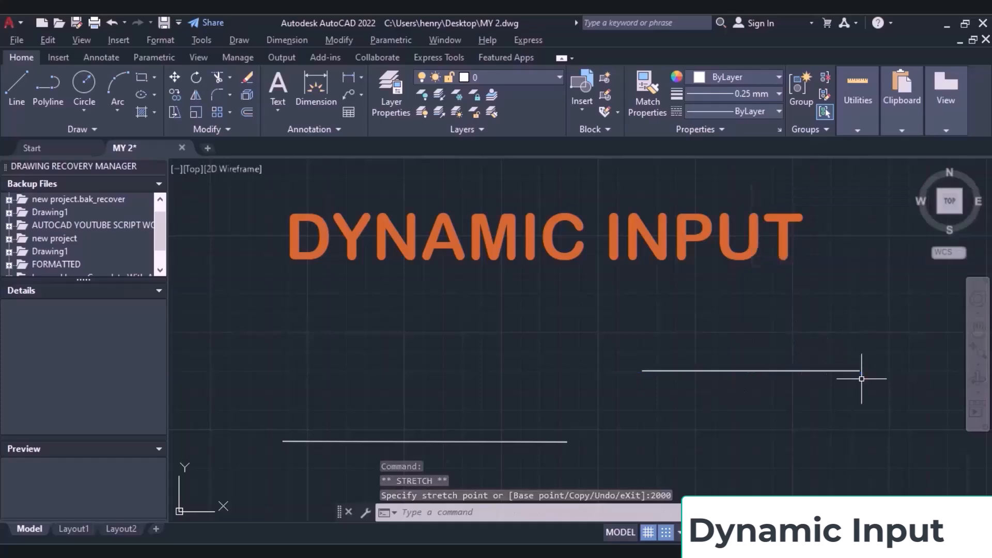
{"action": "left_click", "coordinate": [858, 368]}
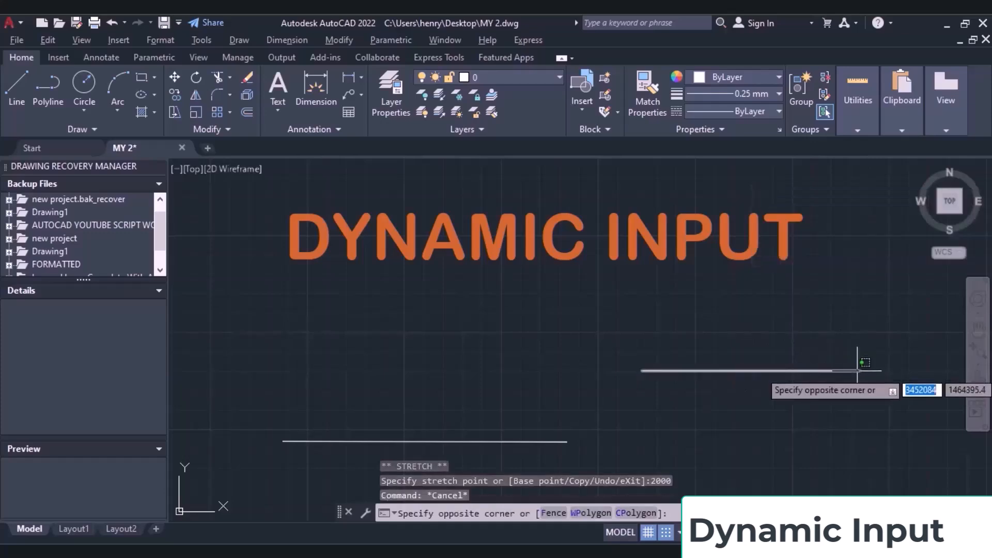
{"action": "left_click", "coordinate": [852, 376]}
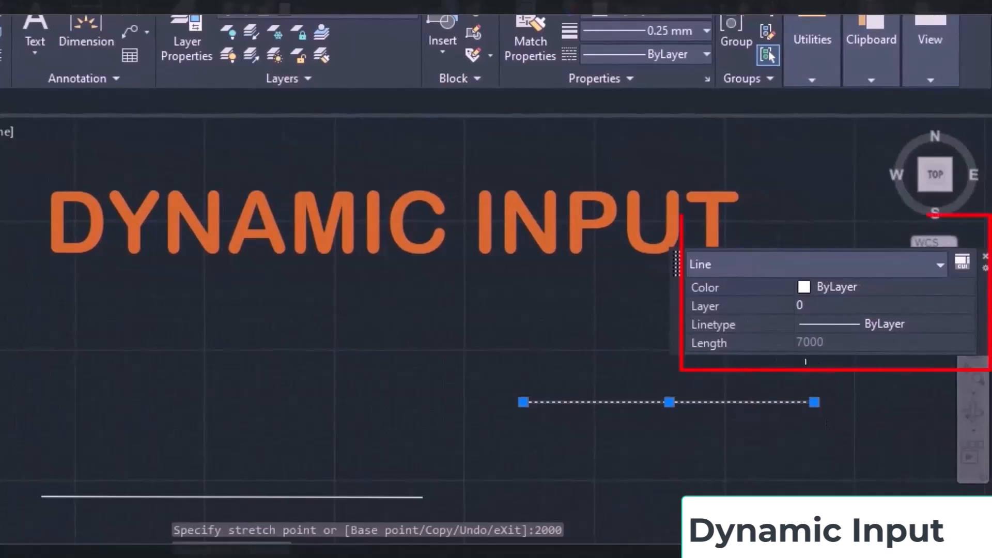
Step: Reselect the upper line and set its total length to 5000 by stretching its right endpoint
{"action": "key", "text": "Escape"}
{"action": "left_click", "coordinate": [821, 381]}
{"action": "left_click", "coordinate": [815, 404]}
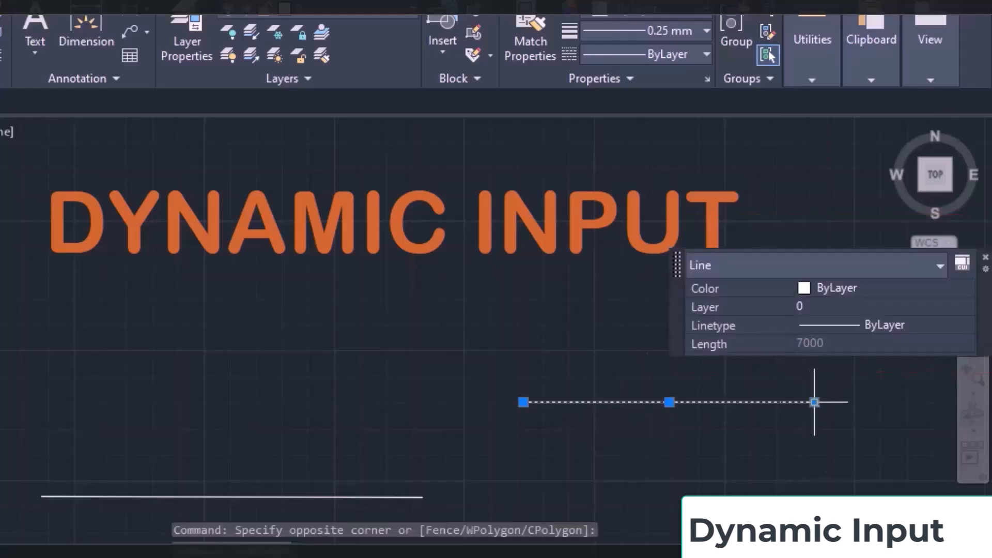
{"action": "left_click", "coordinate": [814, 402]}
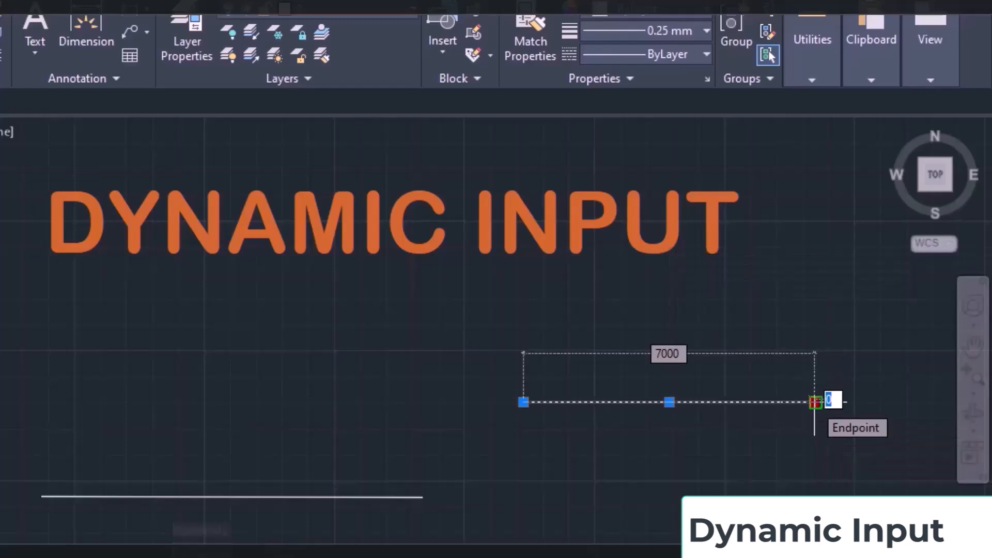
{"action": "key", "text": "Tab"}
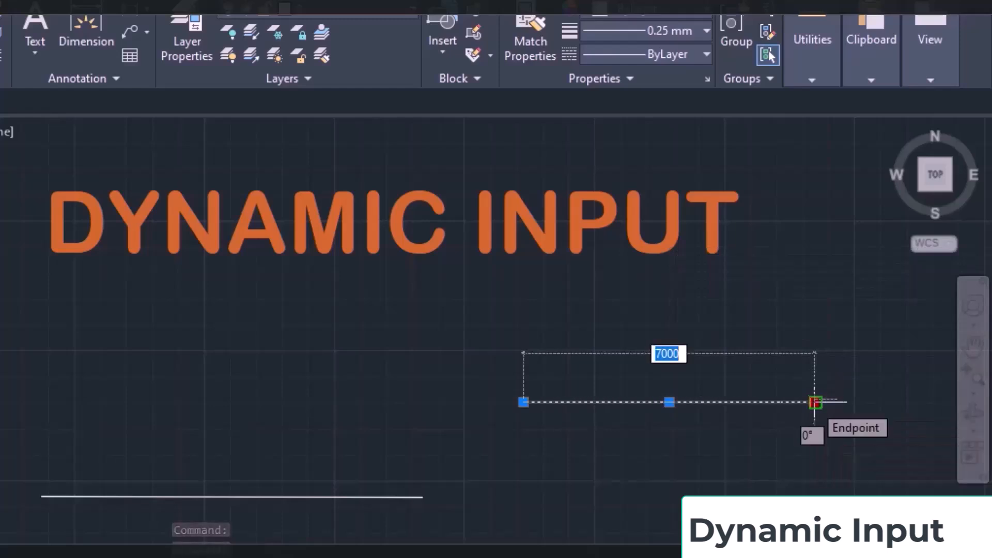
{"action": "type", "text": "5000"}
{"action": "key", "text": "Return"}
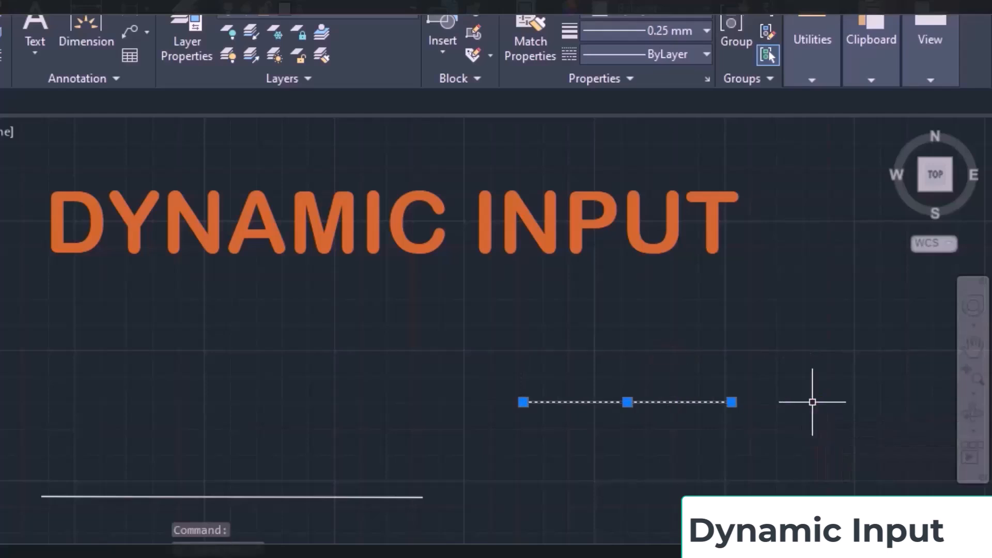
Step: Set the upper line's angle to 45° by stretching its right endpoint
{"action": "mouse_move", "coordinate": [732, 402]}
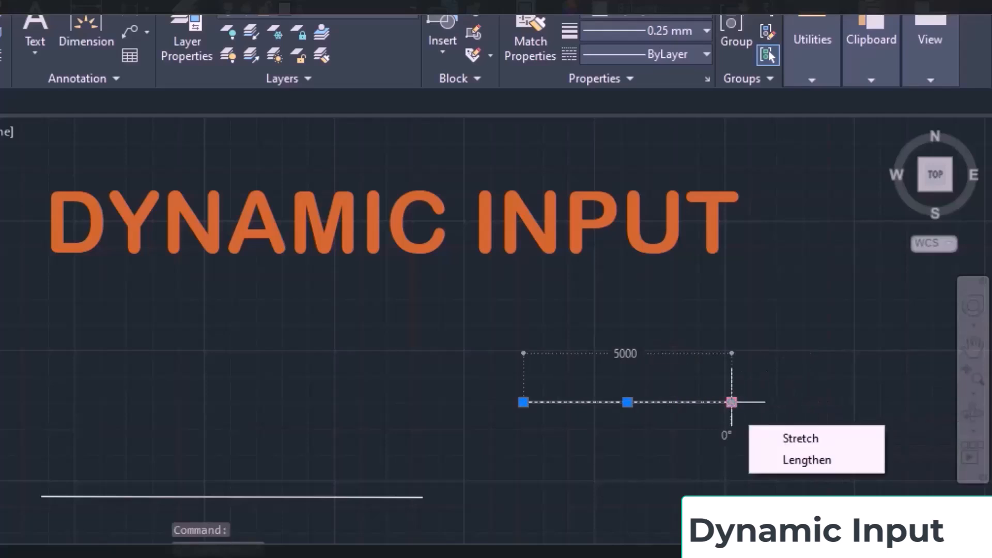
{"action": "left_click", "coordinate": [732, 402]}
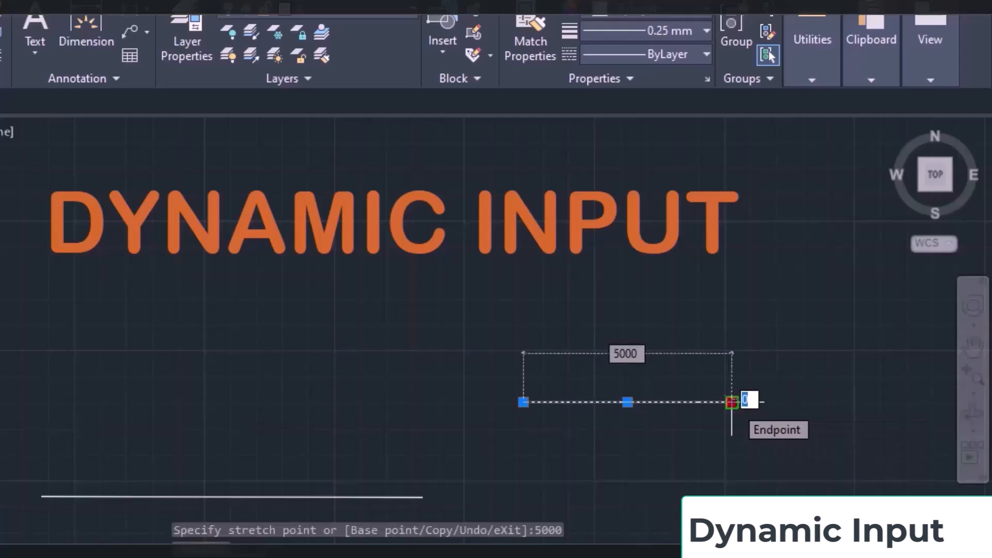
{"action": "key", "text": "Tab"}
{"action": "key", "text": "Tab"}
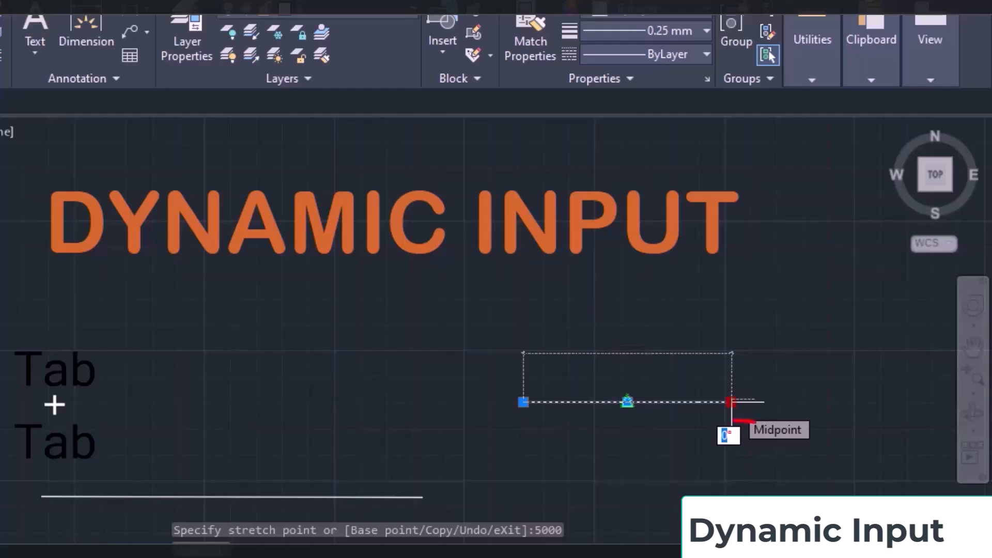
{"action": "type", "text": "45"}
{"action": "key", "text": "Return"}
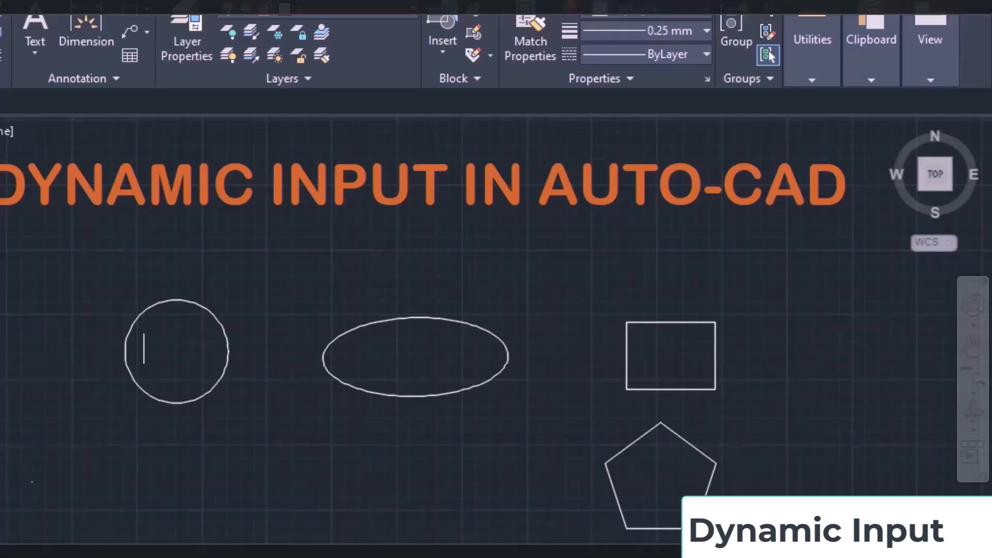
Step: Move the circle by its centre grip down and to the left, to a centre of about 3483320, 1455790
{"action": "left_click", "coordinate": [150, 304]}
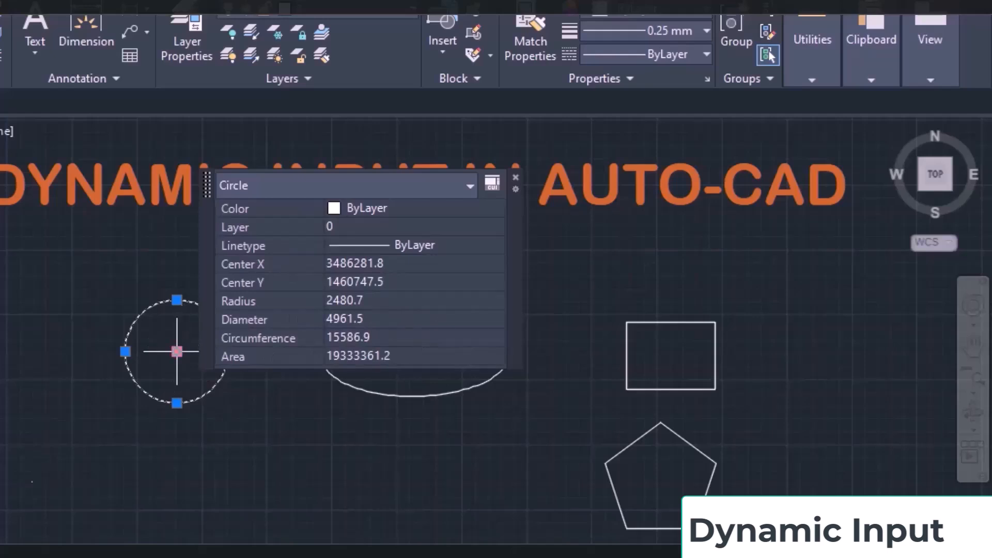
{"action": "left_click", "coordinate": [177, 351]}
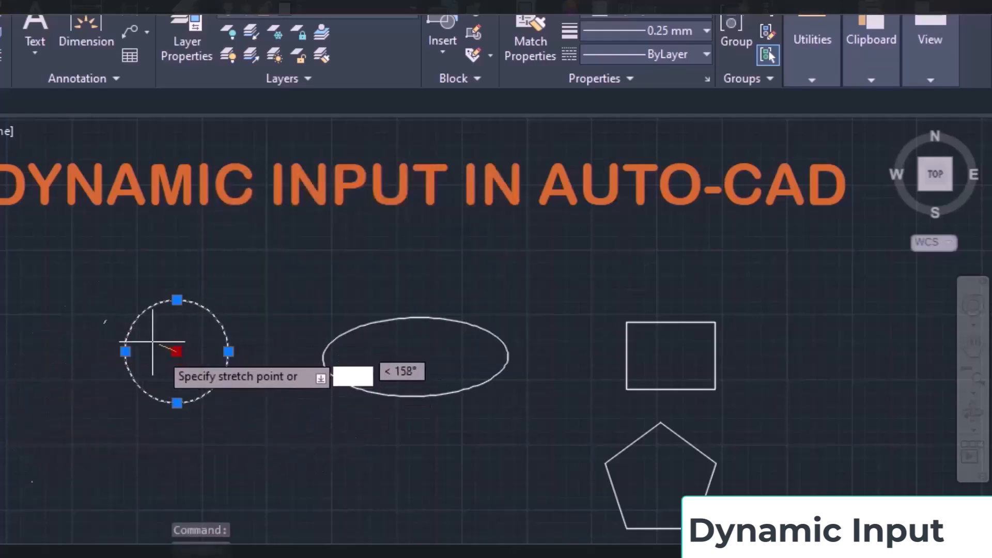
{"action": "left_click", "coordinate": [115, 454]}
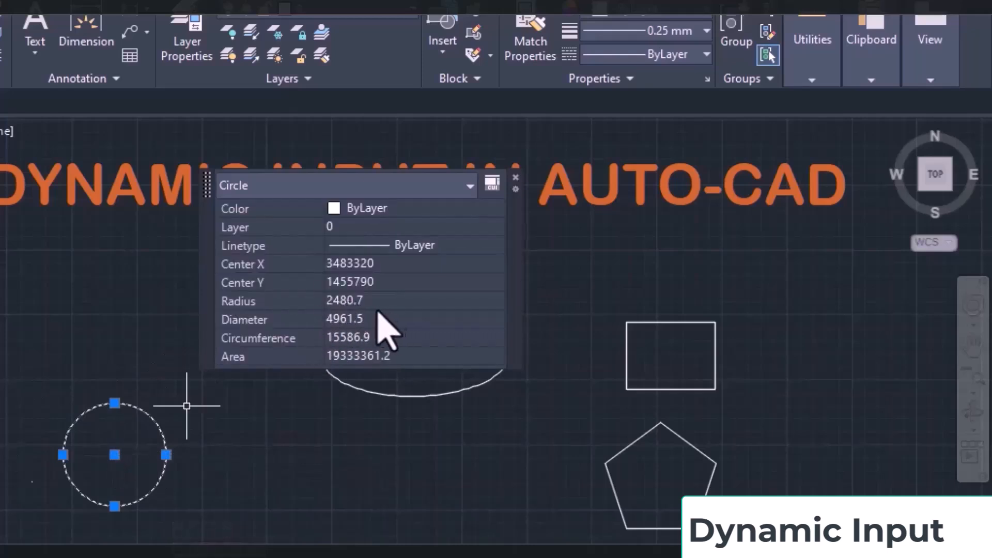
Step: Set the circle's radius to 3000, change its diameter to 8000, and deselect the circle
{"action": "left_click", "coordinate": [362, 302]}
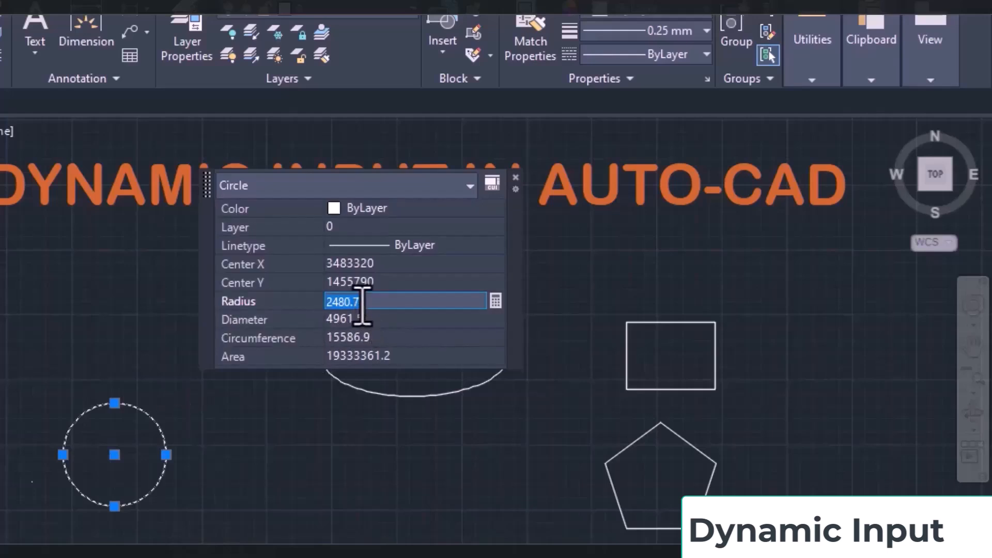
{"action": "type", "text": "3000"}
{"action": "left_click", "coordinate": [362, 320]}
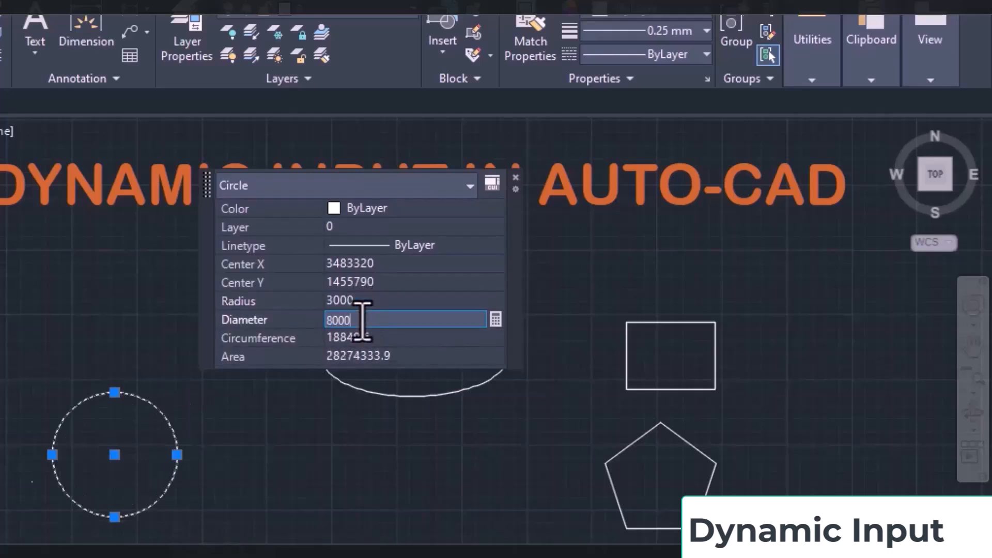
{"action": "type", "text": "8000"}
{"action": "key", "text": "Tab"}
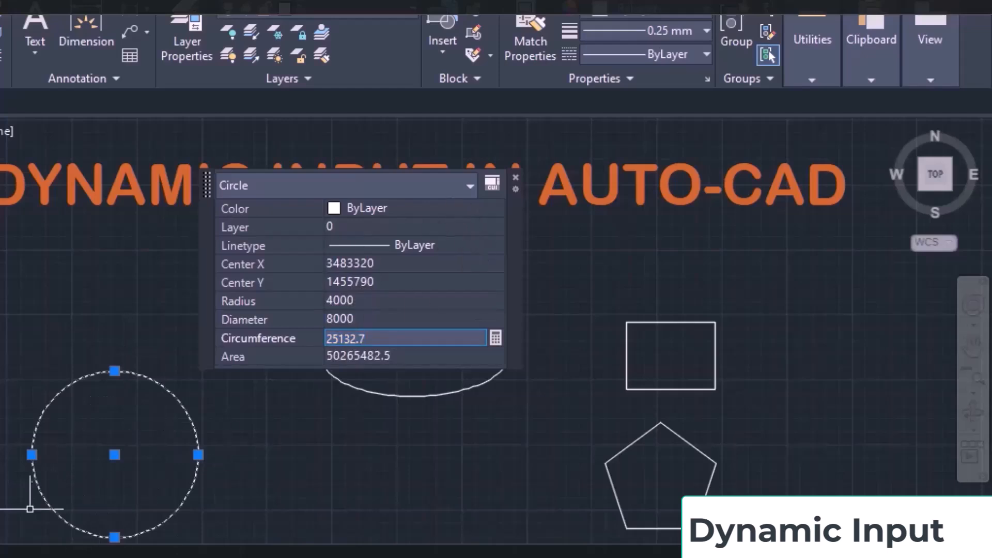
{"action": "key", "text": "Escape"}
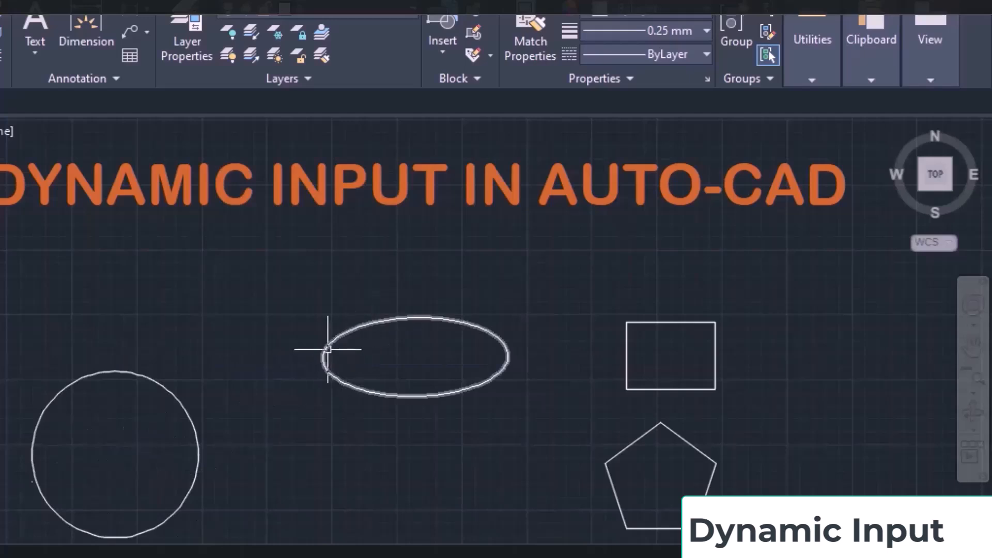
Step: Move the ellipse by its centre grip to the left, nearer the circle
{"action": "left_click", "coordinate": [327, 350]}
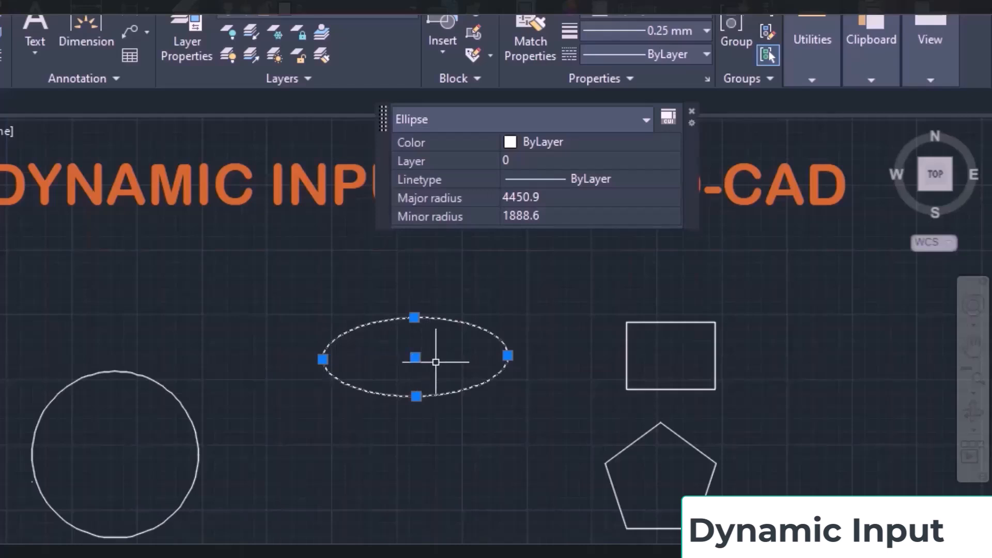
{"action": "left_click", "coordinate": [415, 357]}
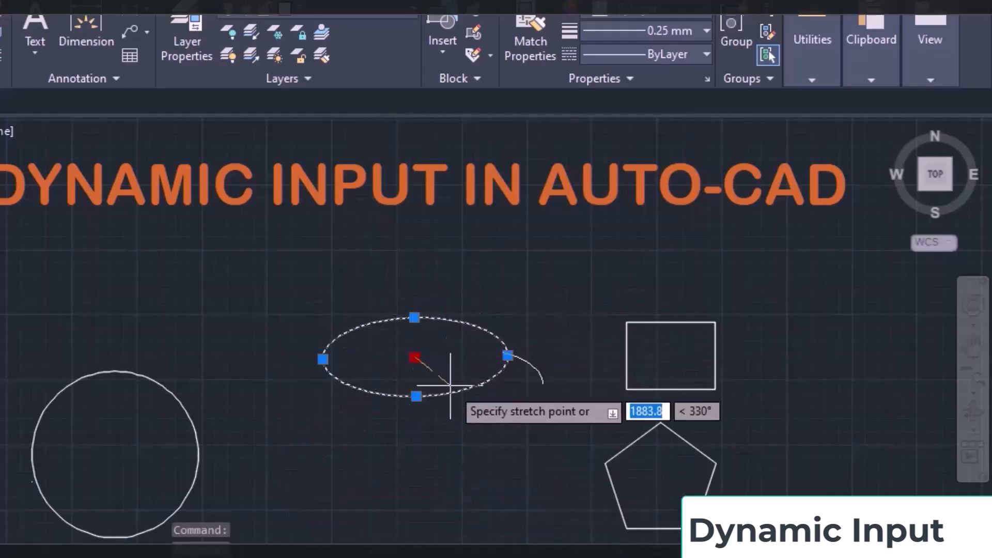
{"action": "left_click", "coordinate": [346, 360]}
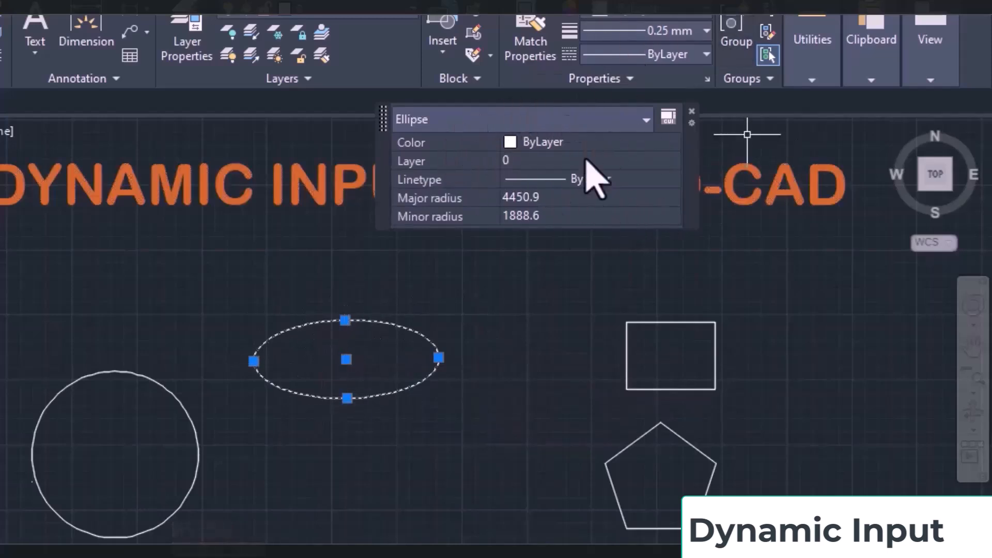
Step: Examine the ellipse's editable major and minor radius properties, then deselect the ellipse
{"action": "mouse_move", "coordinate": [412, 150]}
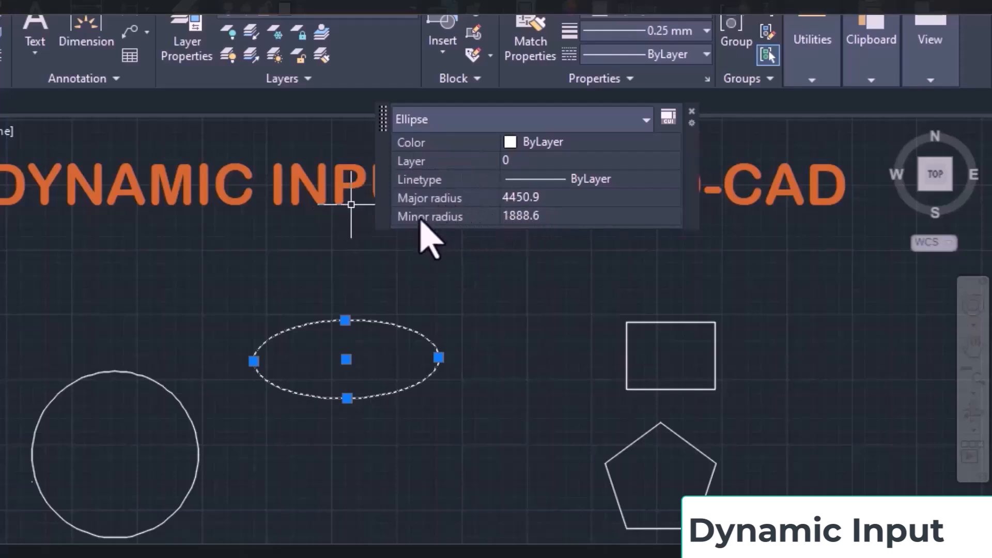
{"action": "left_click", "coordinate": [521, 199]}
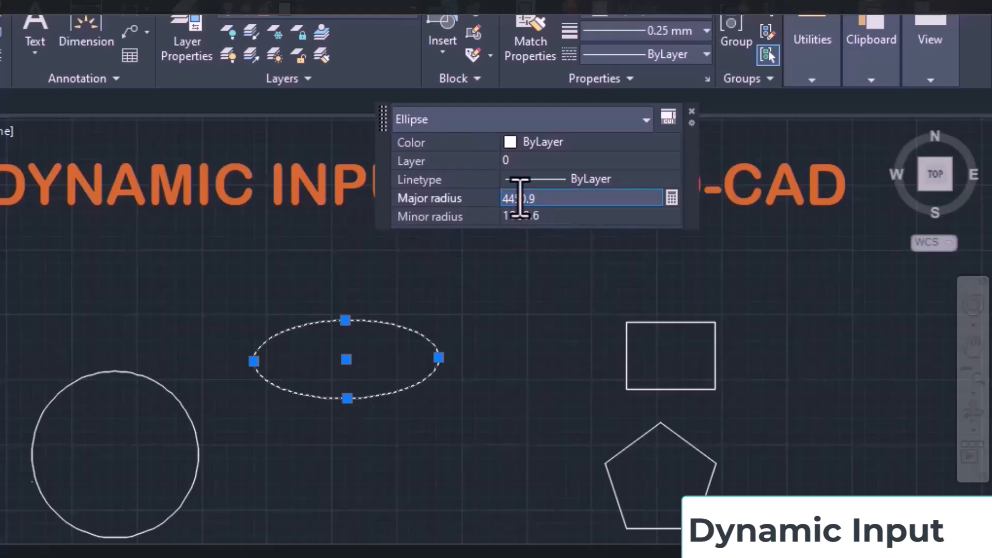
{"action": "left_click", "coordinate": [538, 216]}
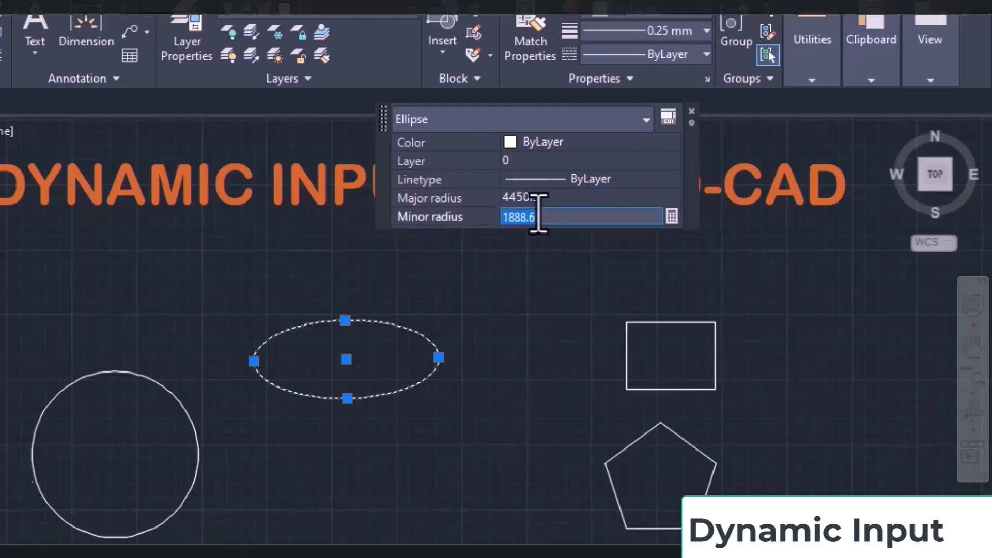
{"action": "left_click", "coordinate": [506, 336]}
{"action": "key", "text": "Escape"}
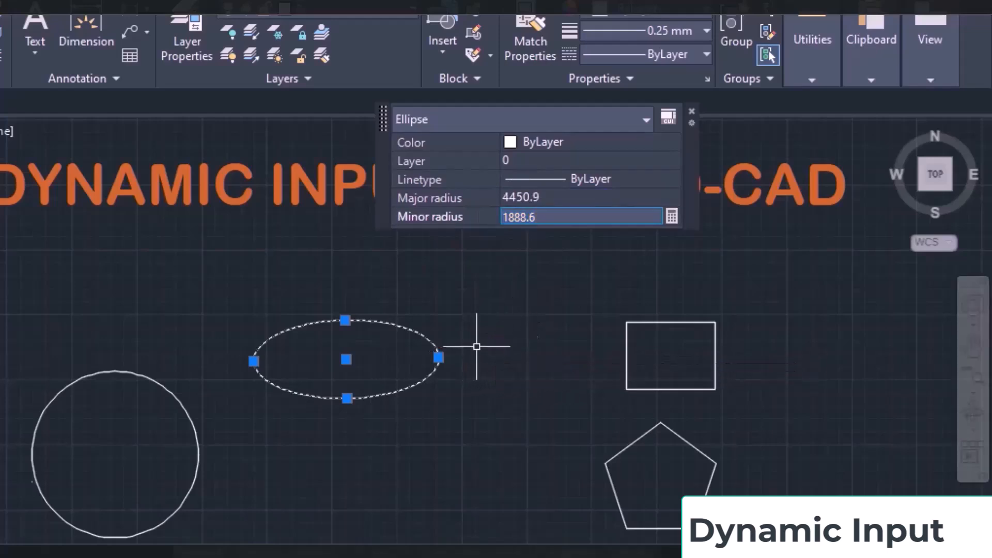
{"action": "key", "text": "Escape"}
Step: Select the ellipse again and set its major radius to 5000 by stretching its right quadrant grip
{"action": "left_click", "coordinate": [443, 360]}
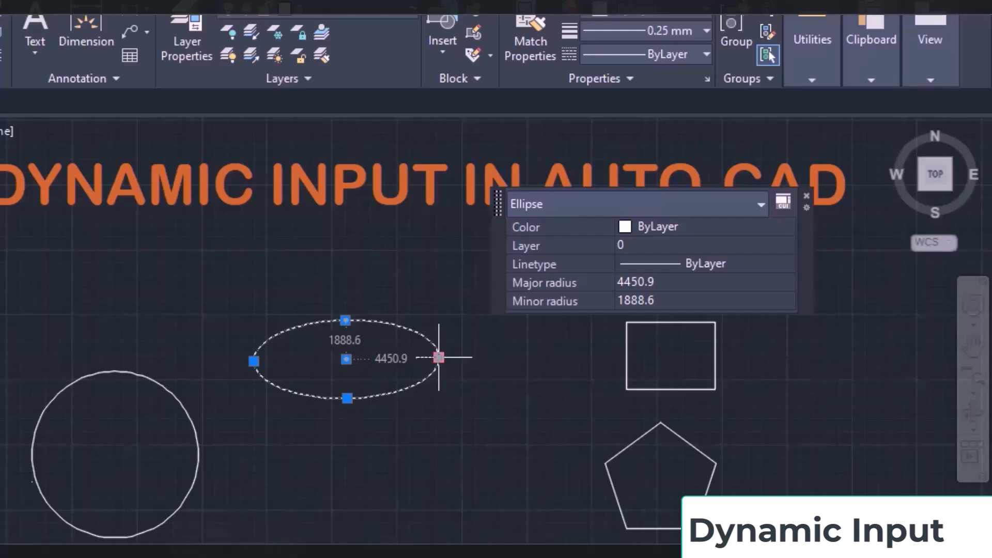
{"action": "left_click", "coordinate": [438, 357]}
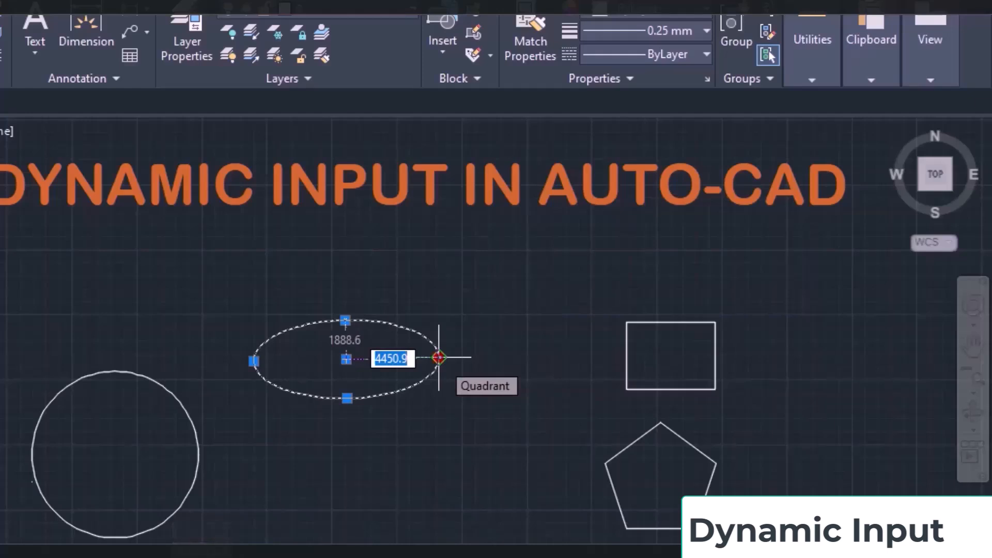
{"action": "type", "text": "5000"}
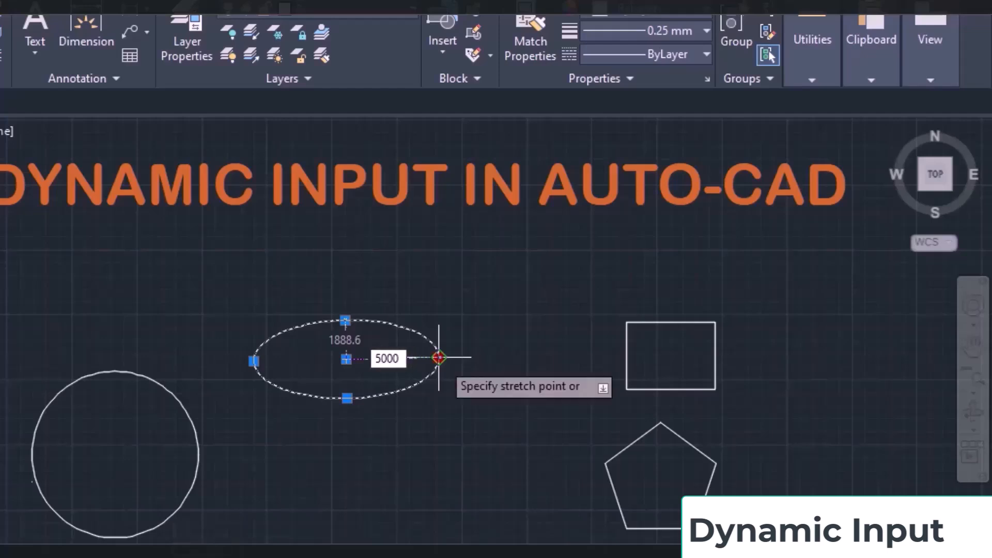
{"action": "key", "text": "Return"}
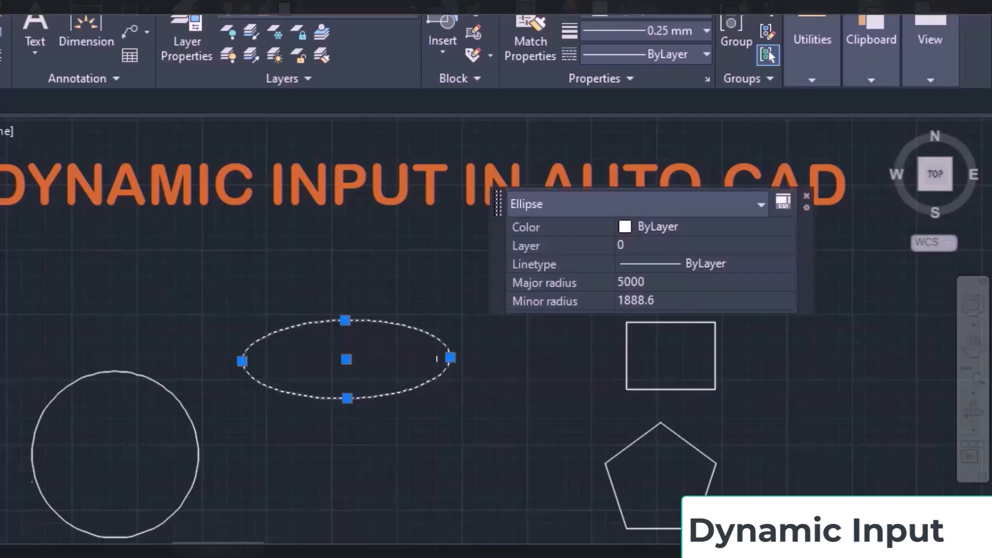
Step: Set the ellipse's minor radius to 2000 by stretching its upper quadrant grip
{"action": "left_click", "coordinate": [345, 321]}
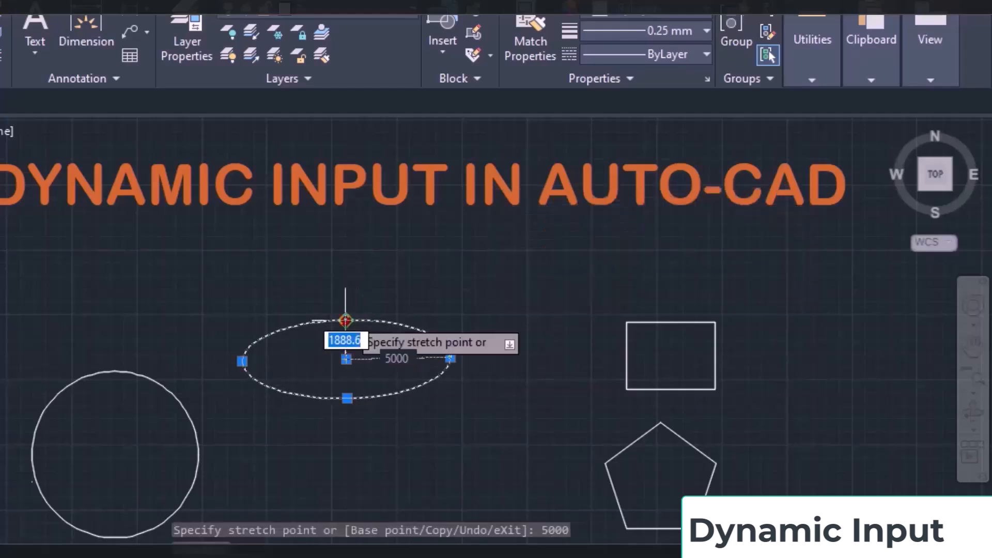
{"action": "type", "text": "20"}
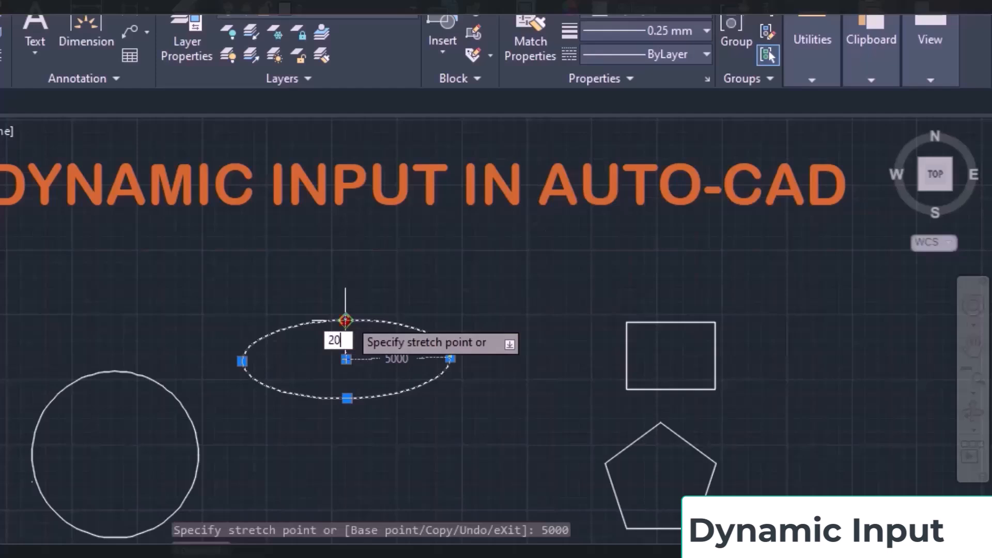
{"action": "type", "text": "00"}
{"action": "key", "text": "Return"}
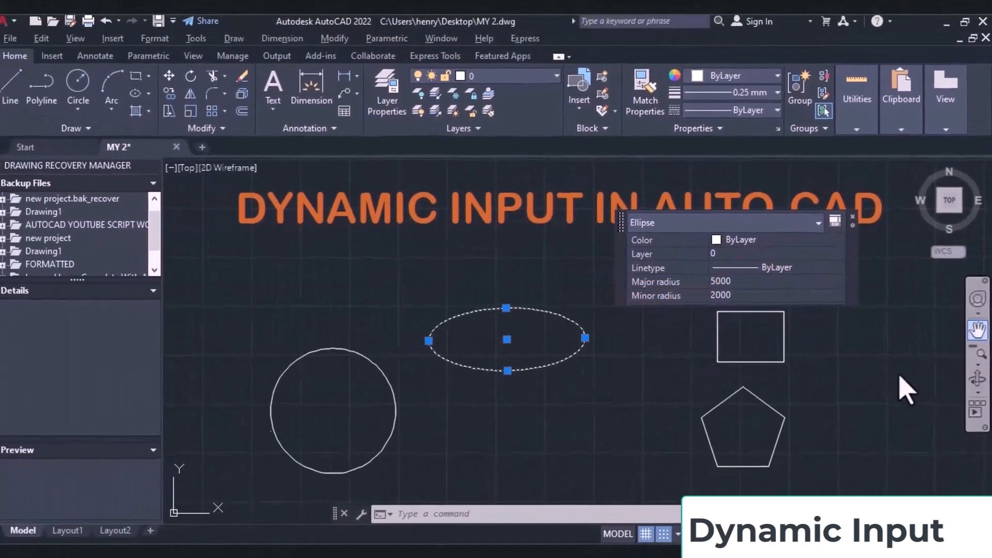
{"action": "left_click", "coordinate": [871, 410]}
{"action": "key", "text": "Escape"}
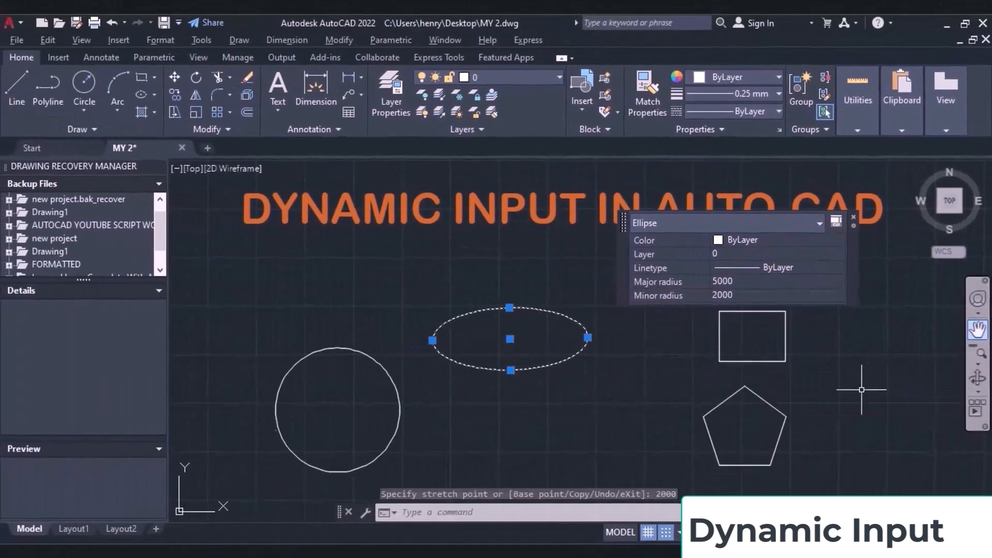
Step: Select the rectangle and the pentagon in turn to examine their grips and polyline properties, clearing the selection each time
{"action": "mouse_move", "coordinate": [755, 395]}
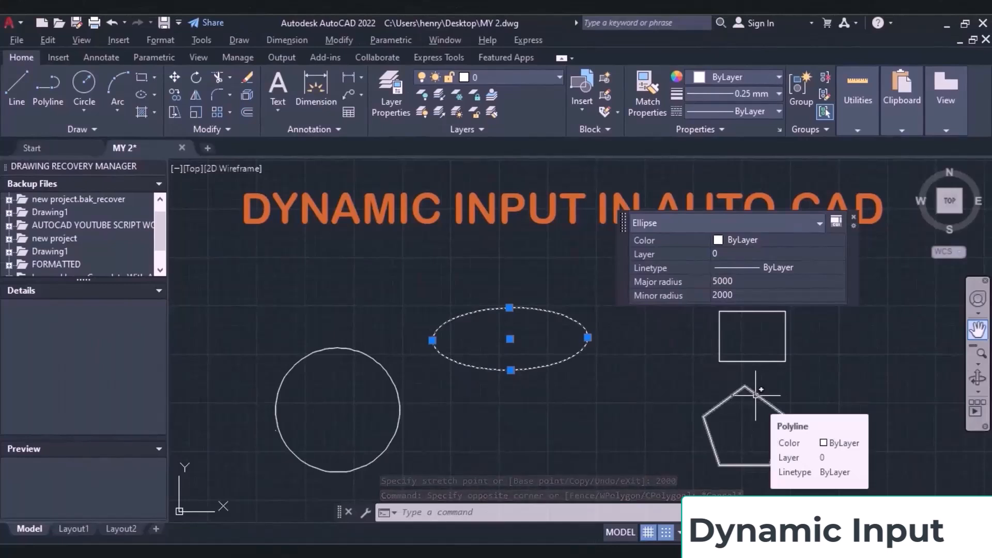
{"action": "left_click", "coordinate": [747, 358]}
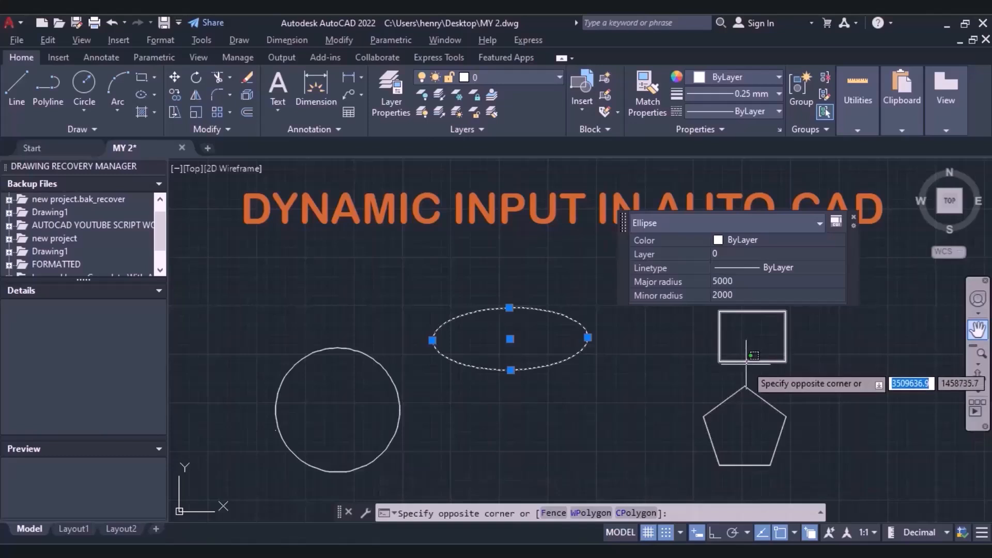
{"action": "left_click", "coordinate": [746, 364]}
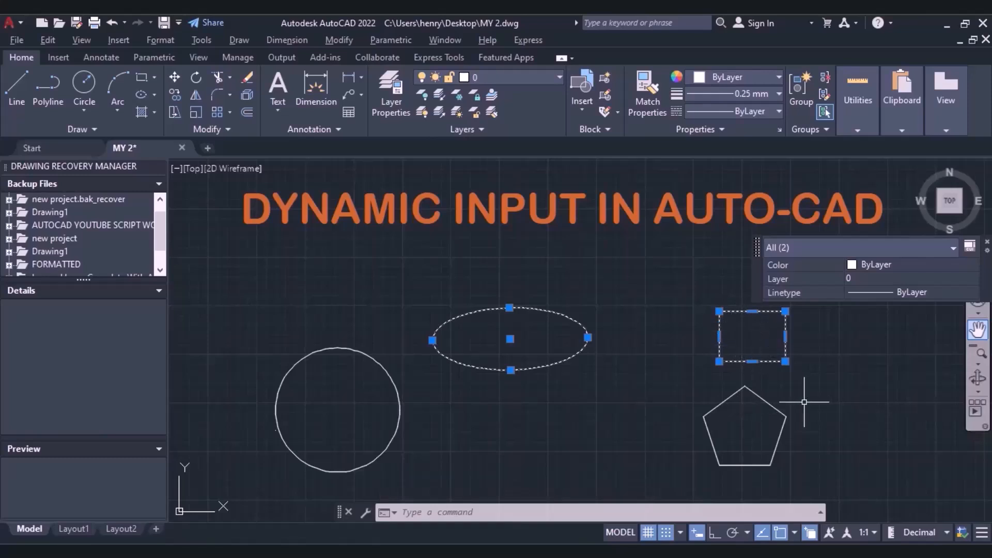
{"action": "key", "text": "Escape"}
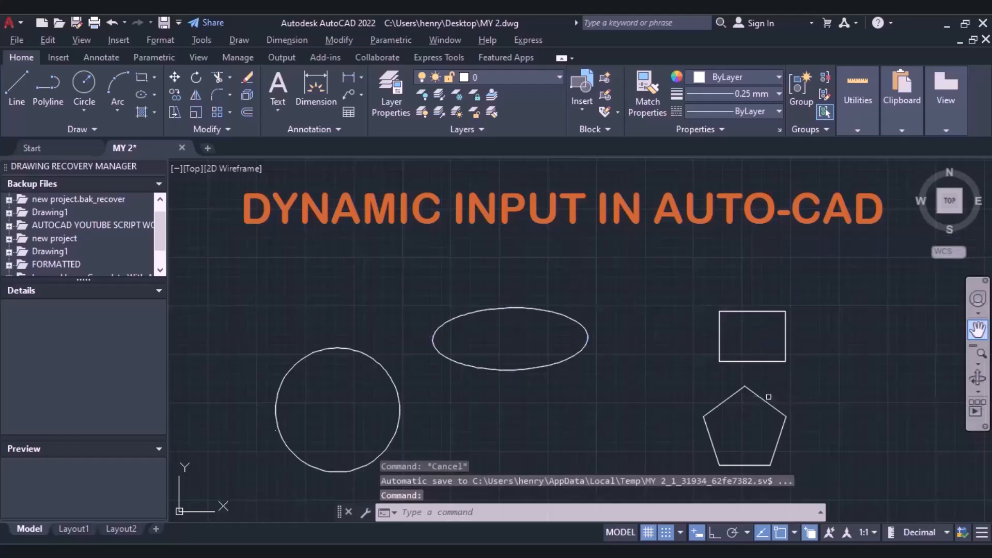
{"action": "left_click", "coordinate": [766, 400]}
{"action": "mouse_move", "coordinate": [765, 400]}
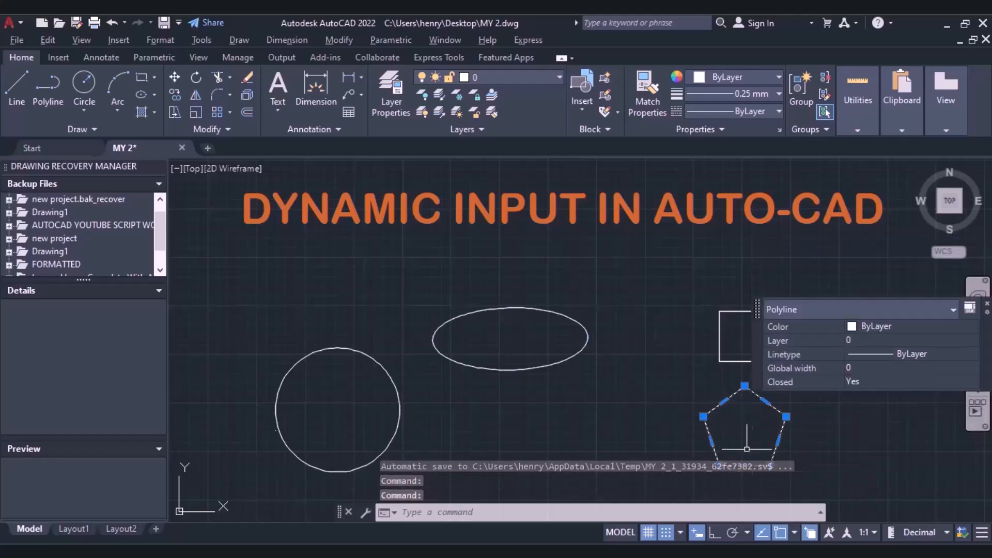
{"action": "key", "text": "Escape"}
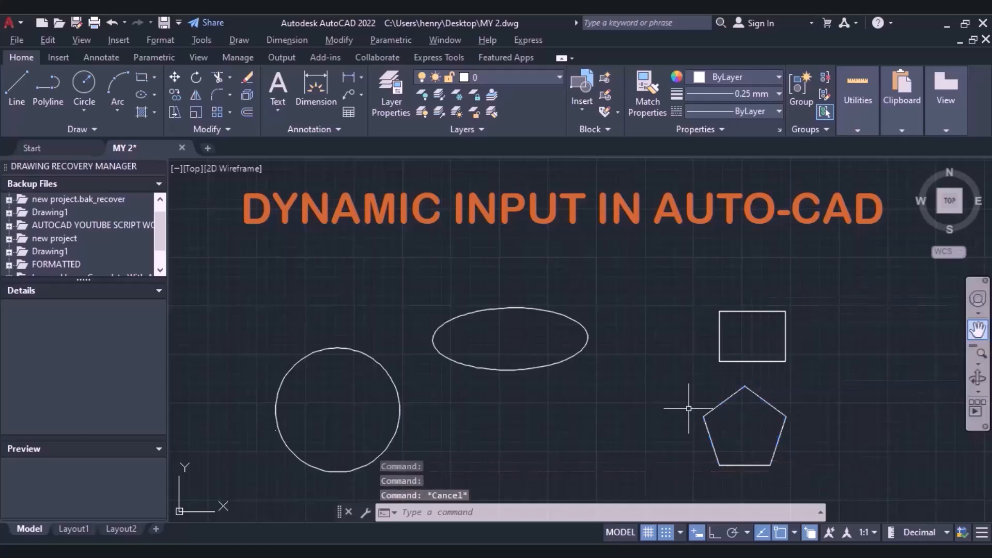
Step: Select the ellipse and the circle in turn to compare their editable radius properties, clearing the selection each time
{"action": "left_click", "coordinate": [534, 368]}
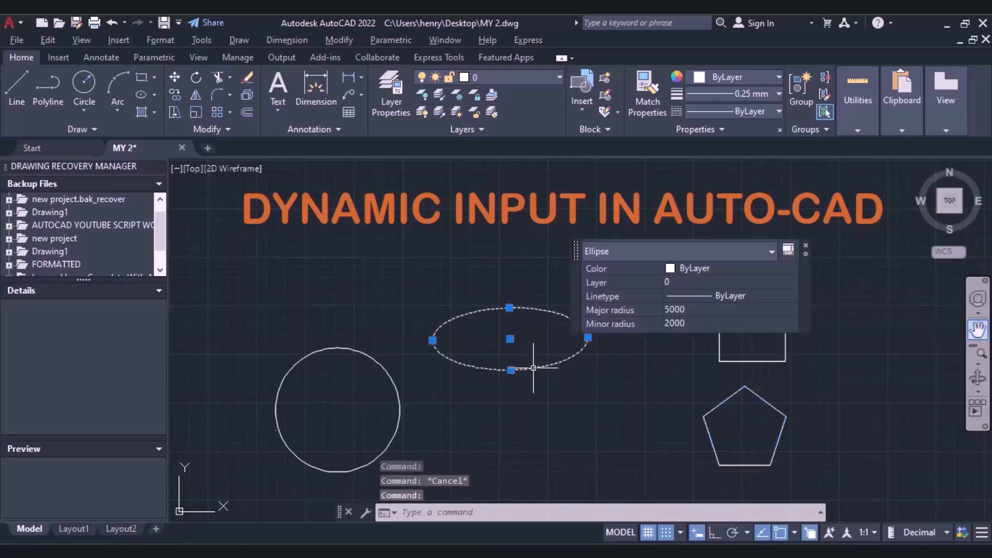
{"action": "key", "text": "Escape"}
{"action": "left_click", "coordinate": [400, 417]}
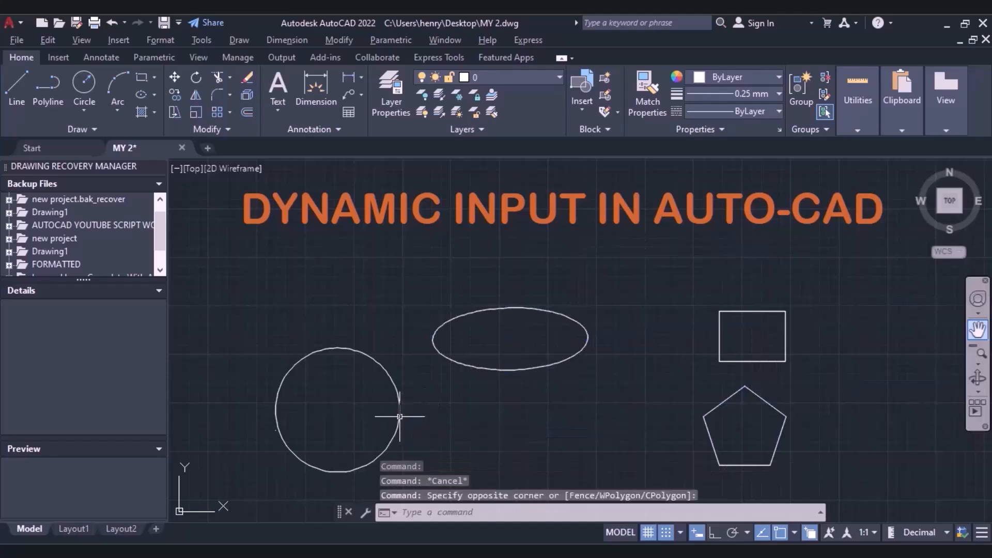
{"action": "left_click", "coordinate": [398, 416]}
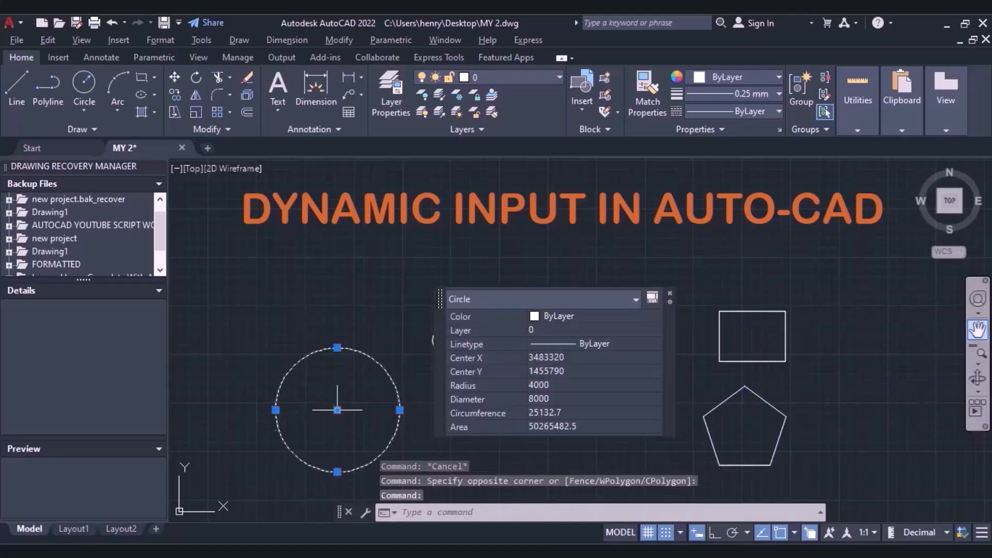
{"action": "key", "text": "Escape"}
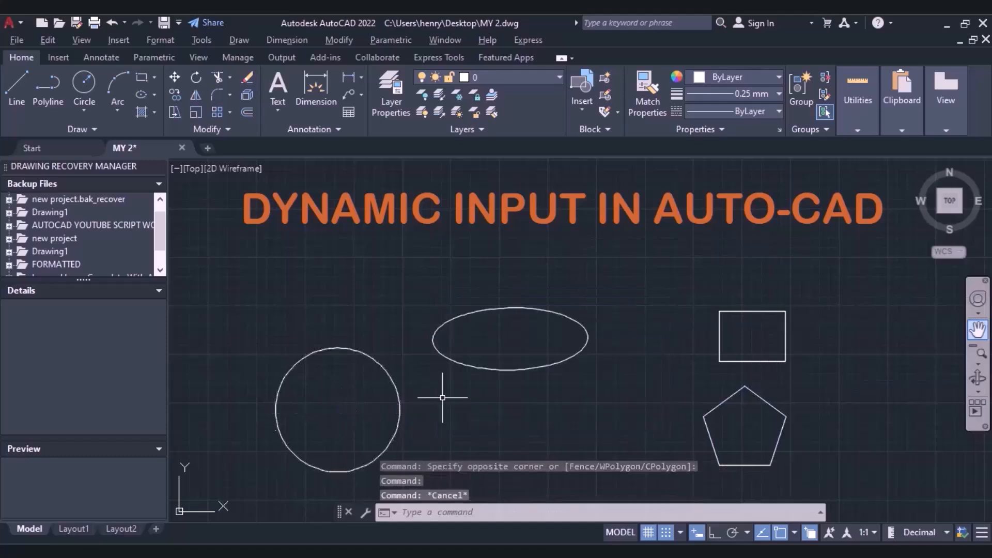
Step: Remove the rectangle's upper-left vertex through its grip options, then undo the removal
{"action": "left_click", "coordinate": [774, 361]}
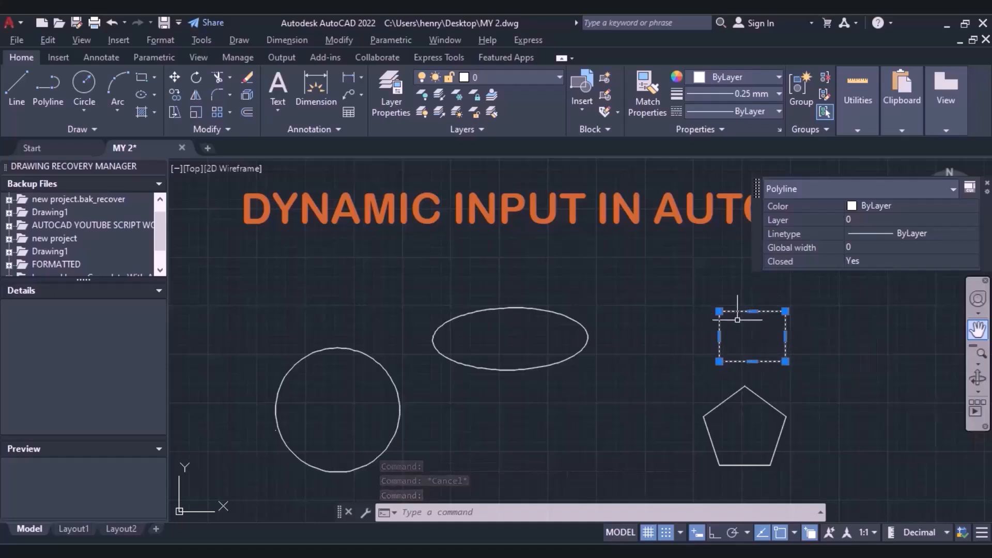
{"action": "mouse_move", "coordinate": [753, 311]}
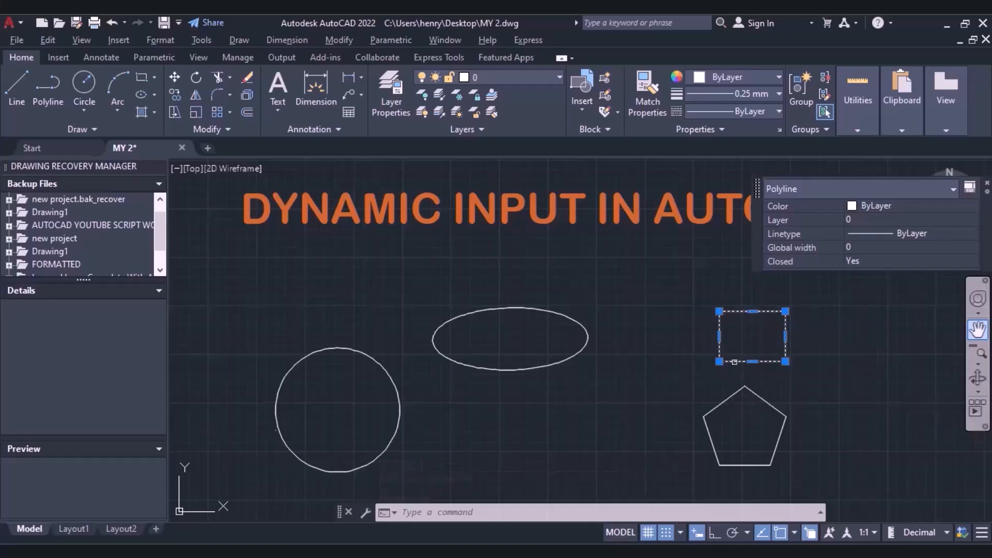
{"action": "mouse_move", "coordinate": [719, 311]}
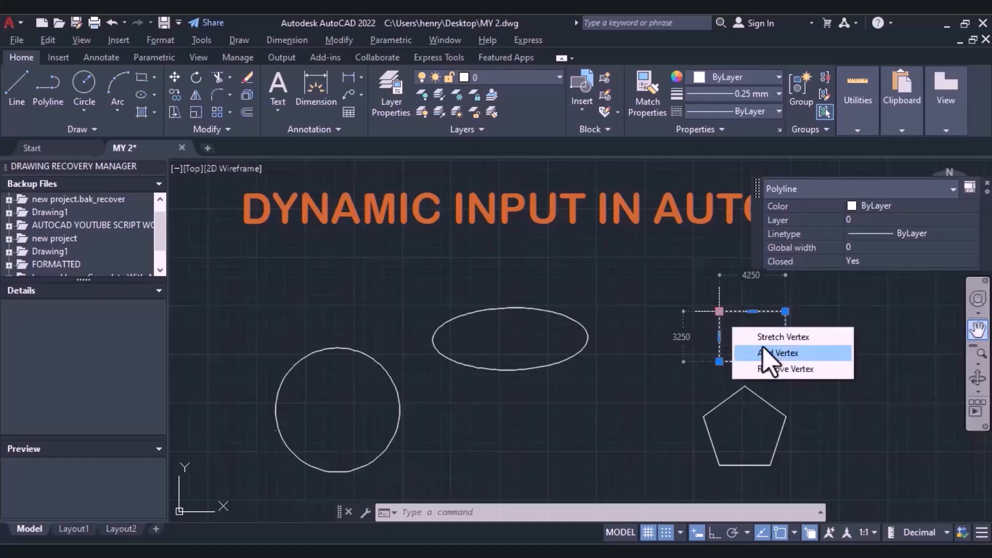
{"action": "left_click", "coordinate": [798, 369]}
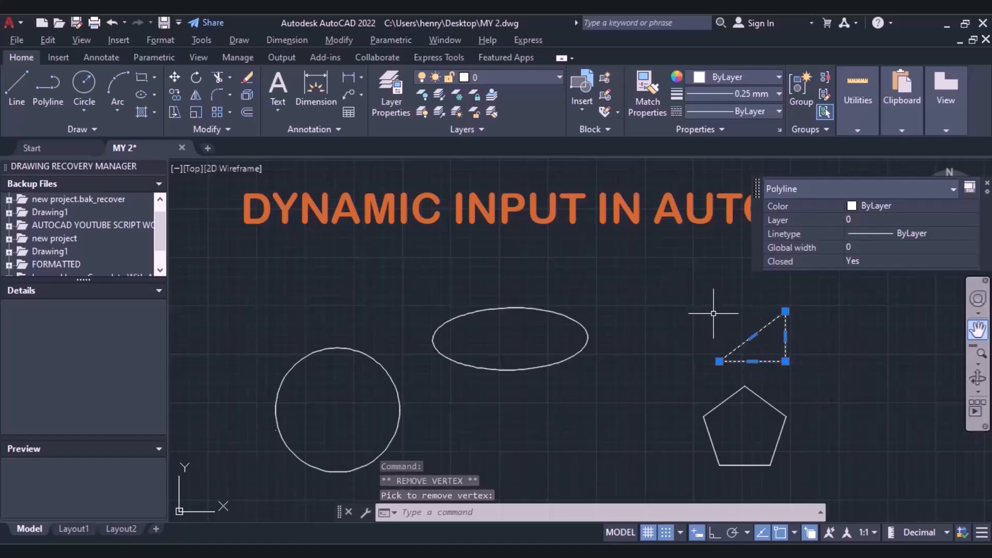
{"action": "key", "text": "ctrl+z"}
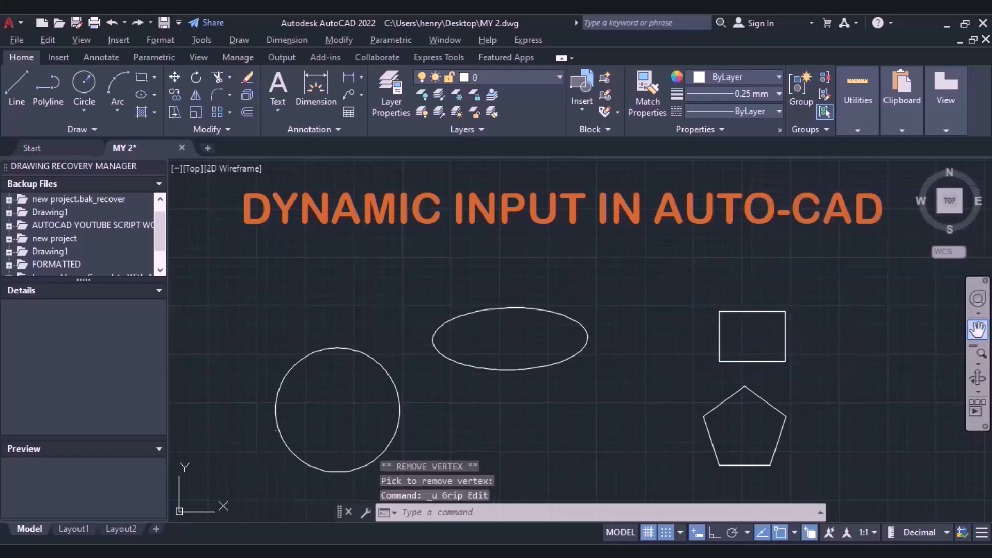
Step: Stretch the rectangle's upper-left vertex to make its left side 2000 long, then undo the stretch
{"action": "left_click", "coordinate": [719, 311]}
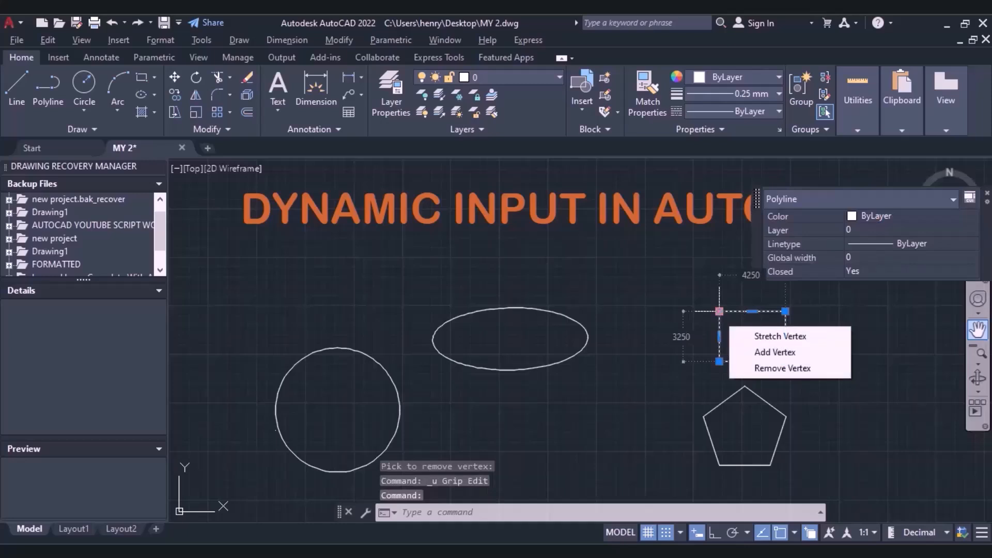
{"action": "left_click", "coordinate": [719, 311]}
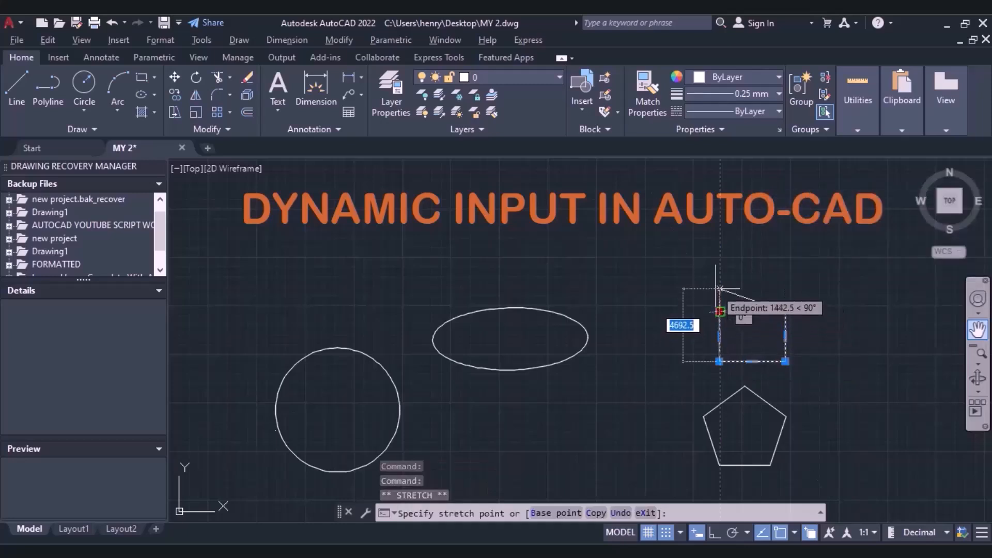
{"action": "type", "text": "2000"}
{"action": "key", "text": "Return"}
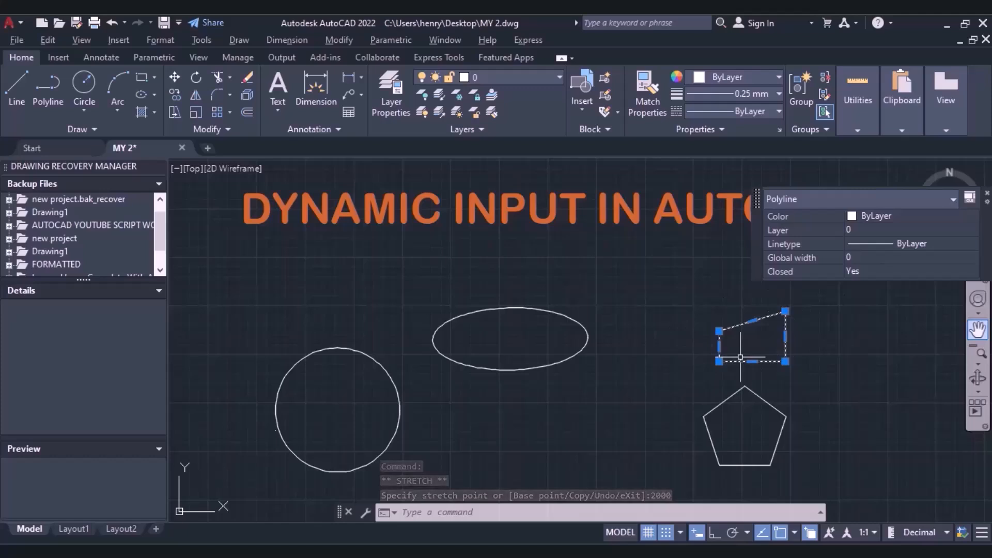
{"action": "key", "text": "ctrl+z"}
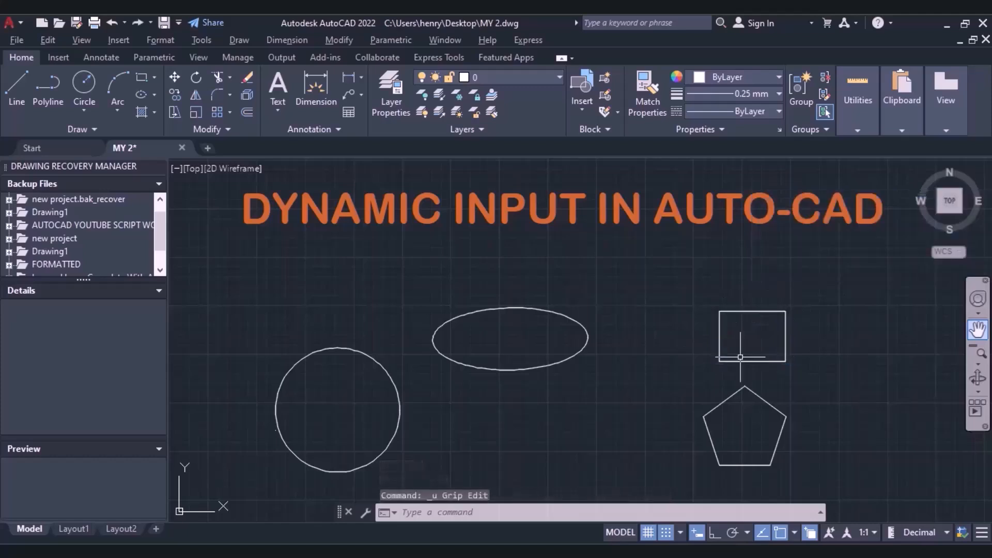
Step: Enlarge the rectangle by stretching its upper edge upward and its left edge outward with the midpoint grips
{"action": "left_click", "coordinate": [738, 310]}
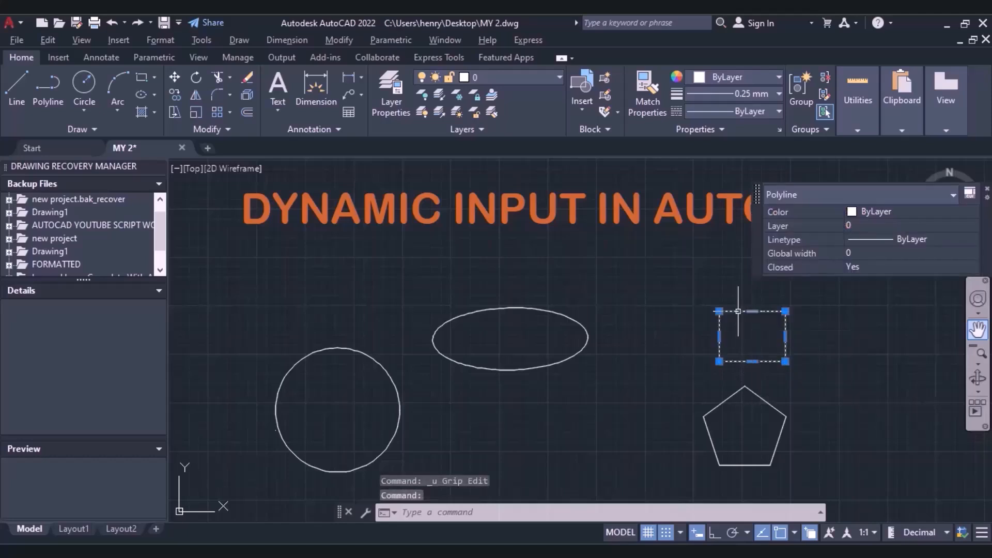
{"action": "mouse_move", "coordinate": [752, 312]}
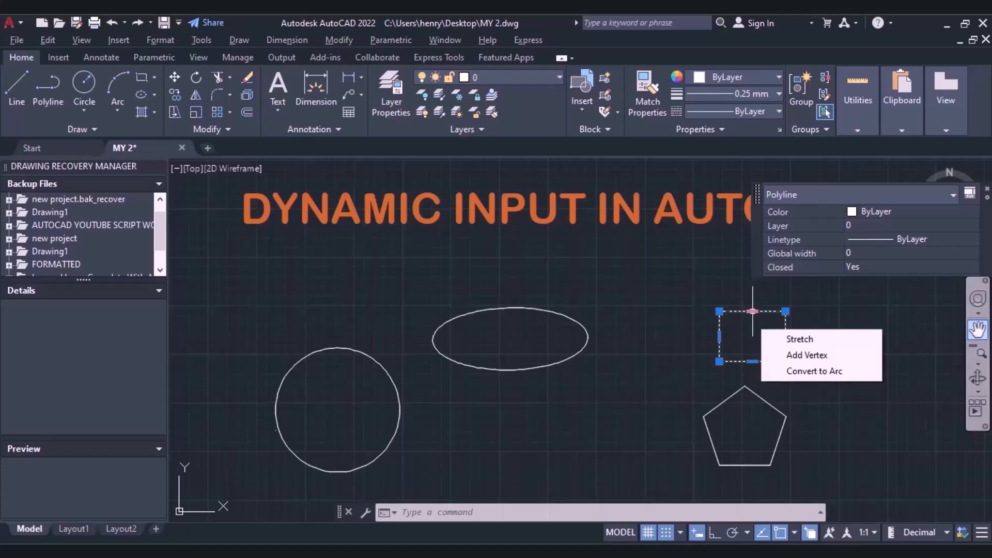
{"action": "left_click", "coordinate": [752, 311]}
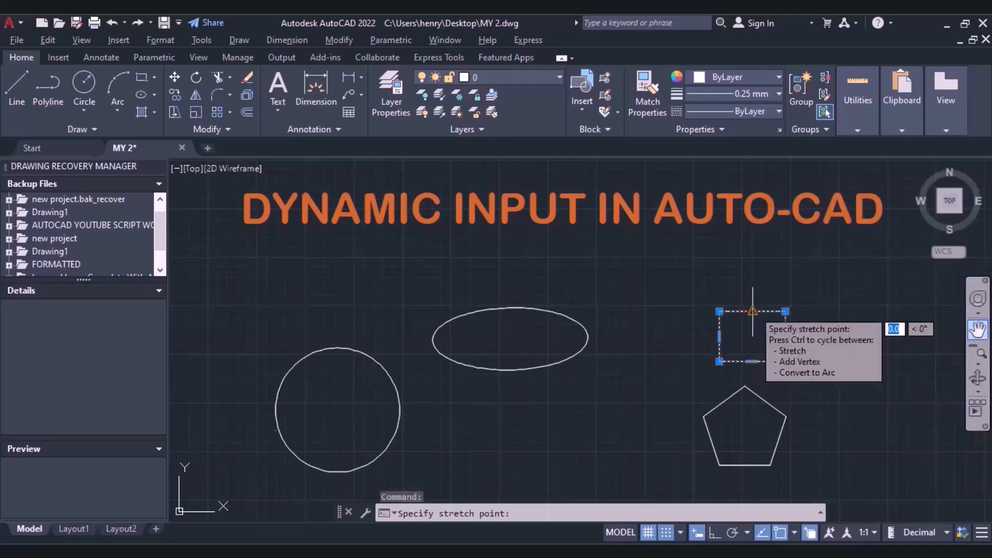
{"action": "left_click", "coordinate": [753, 281]}
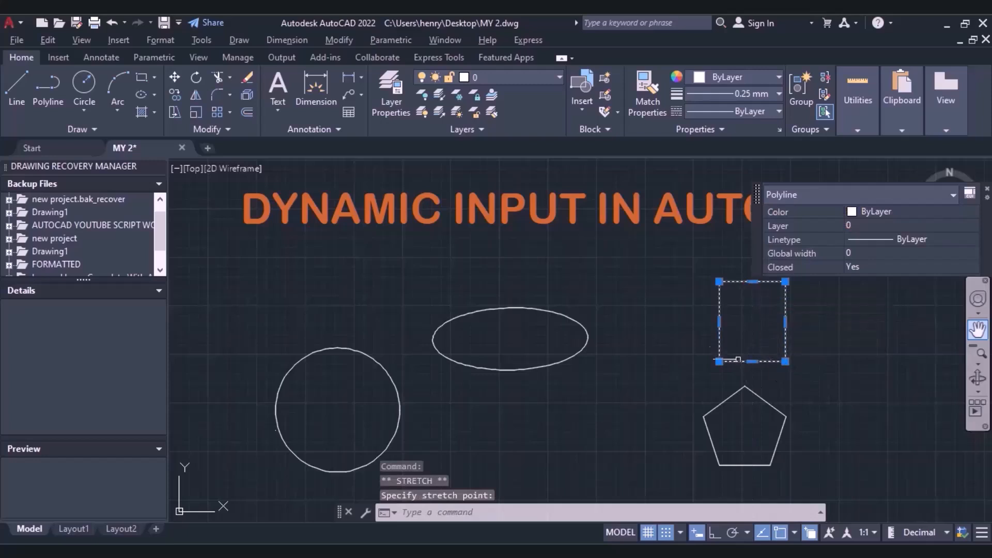
{"action": "left_click", "coordinate": [719, 322]}
{"action": "left_click", "coordinate": [687, 321]}
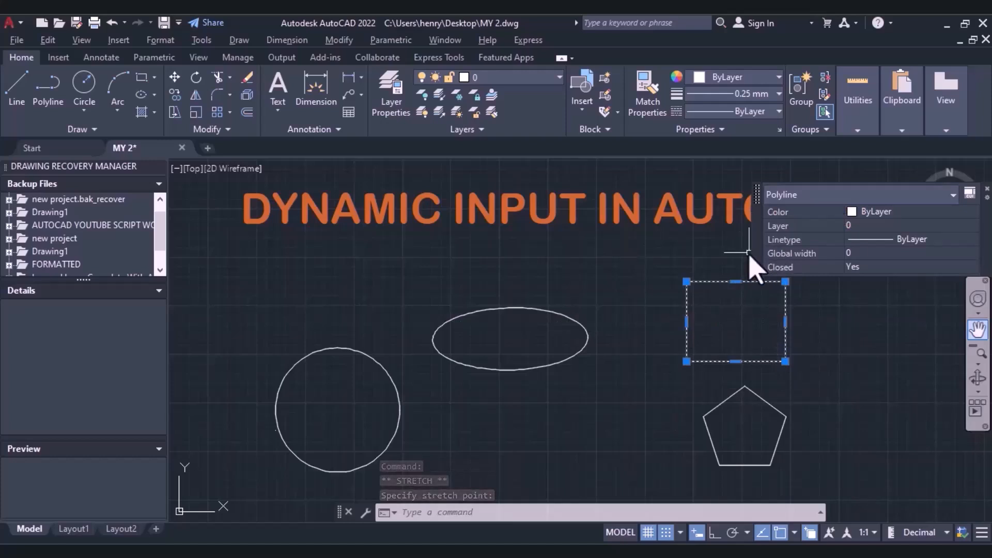
Step: Add the pentagon to the selection and try to stretch its lower-left edge by the midpoint grip
{"action": "left_click", "coordinate": [776, 408]}
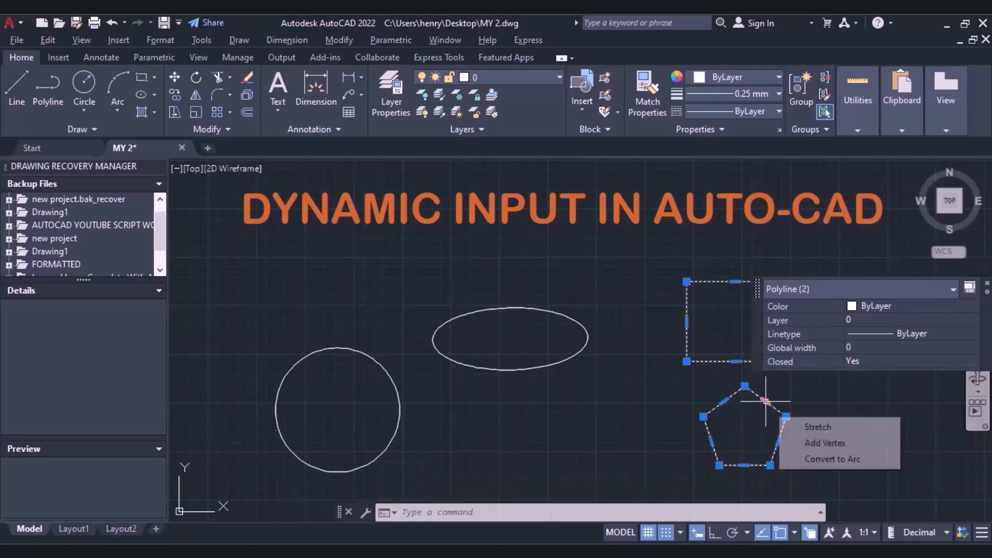
{"action": "left_click", "coordinate": [712, 440]}
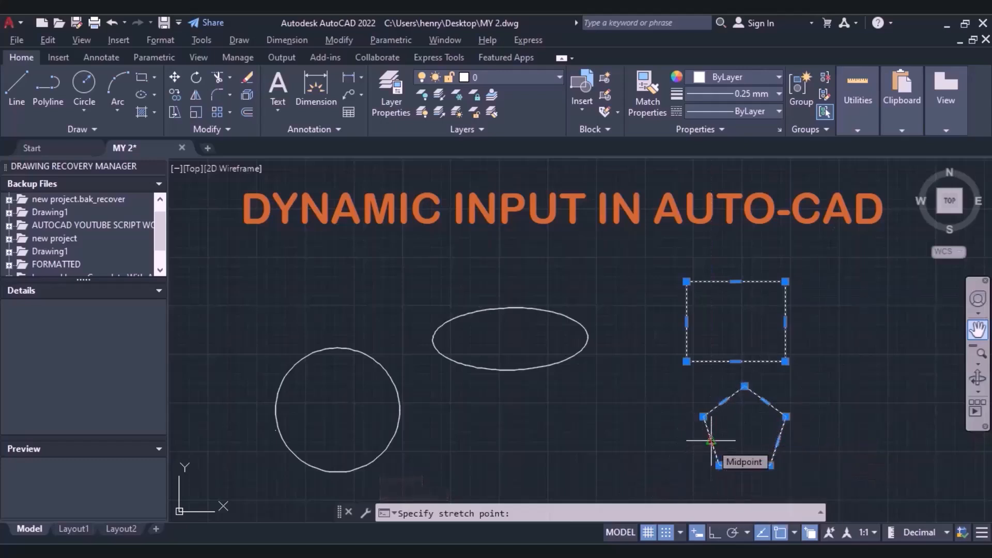
{"action": "key", "text": "Escape"}
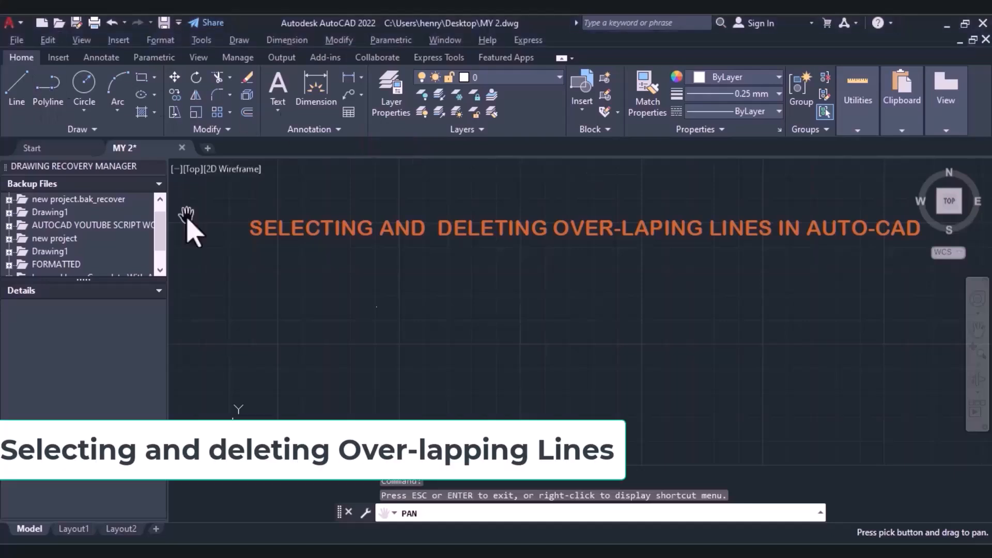
Step: Draw a nearly horizontal single-segment polyline in the empty space below the heading text
{"action": "key", "text": "Escape"}
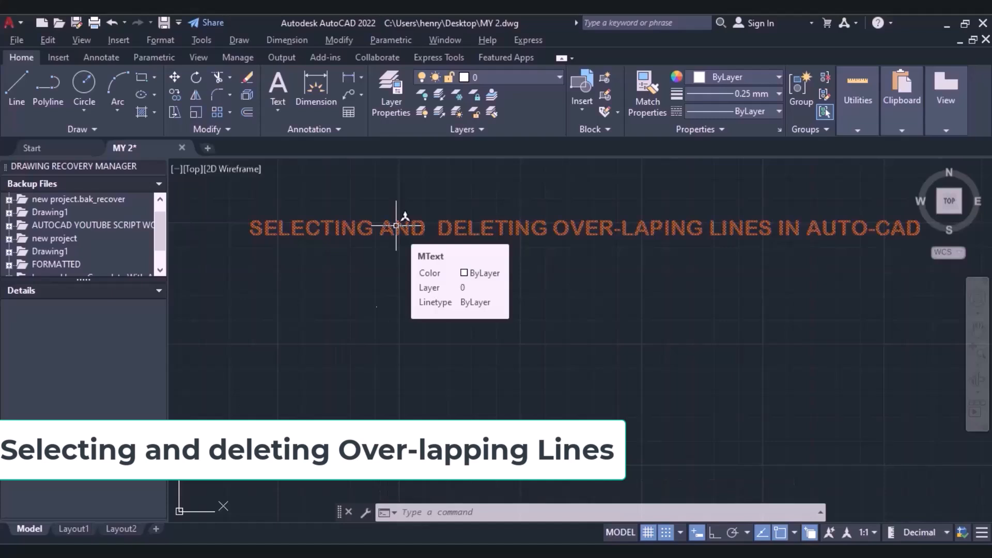
{"action": "key", "text": "Escape"}
{"action": "key", "text": "Escape"}
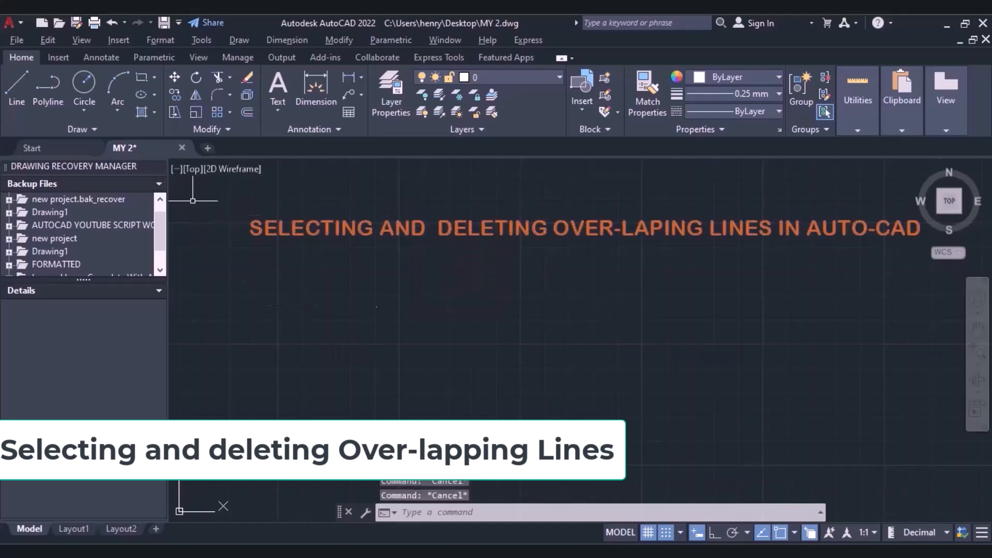
{"action": "left_click", "coordinate": [60, 92]}
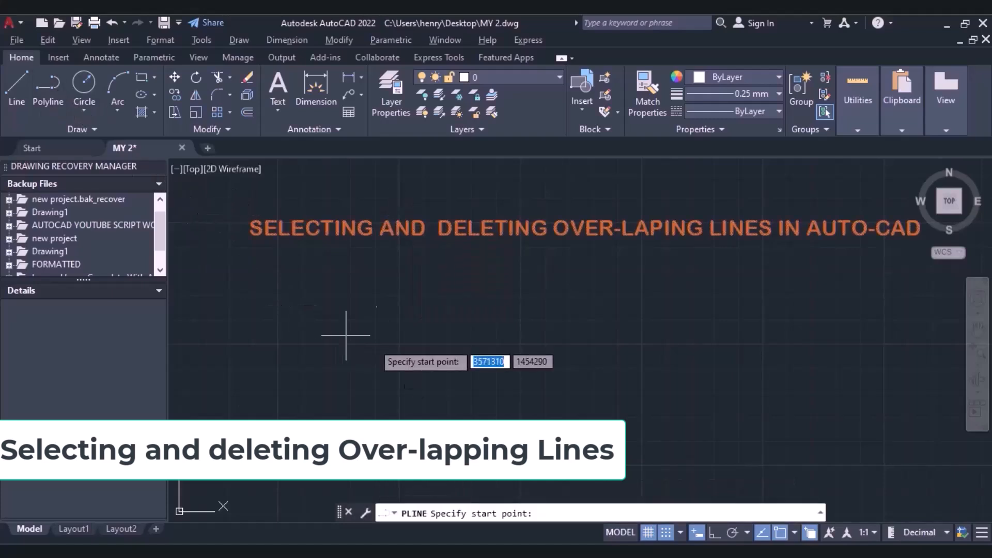
{"action": "left_click", "coordinate": [322, 396]}
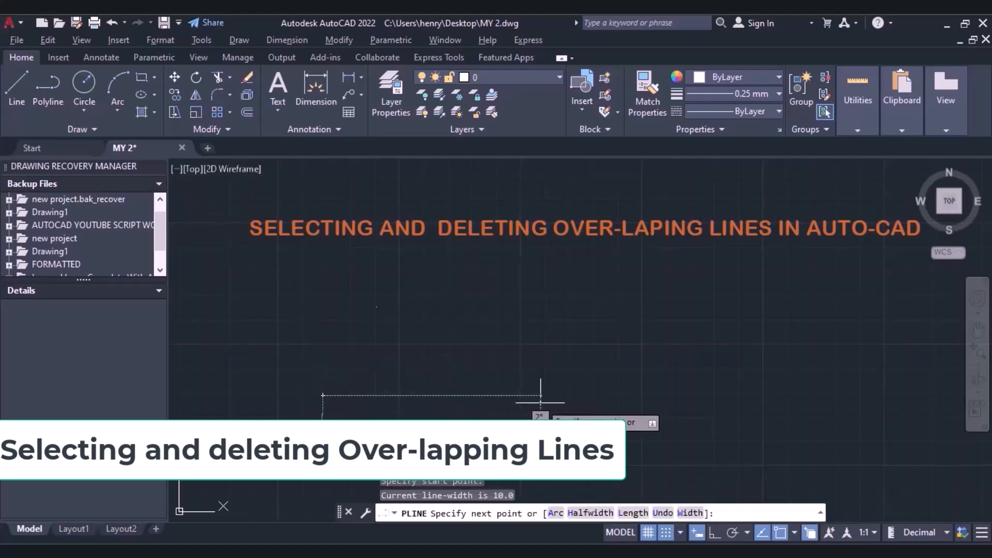
{"action": "left_click", "coordinate": [526, 395]}
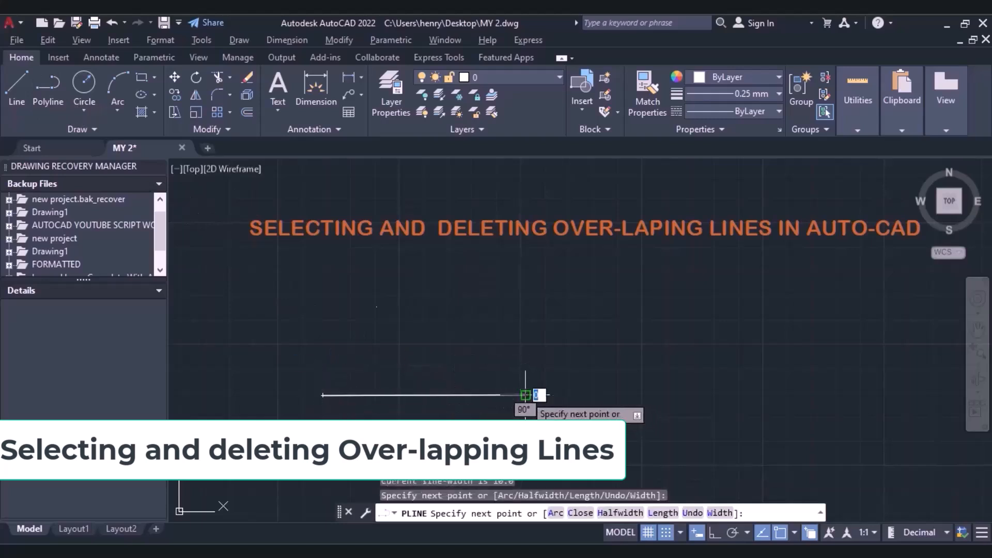
{"action": "key", "text": "Escape"}
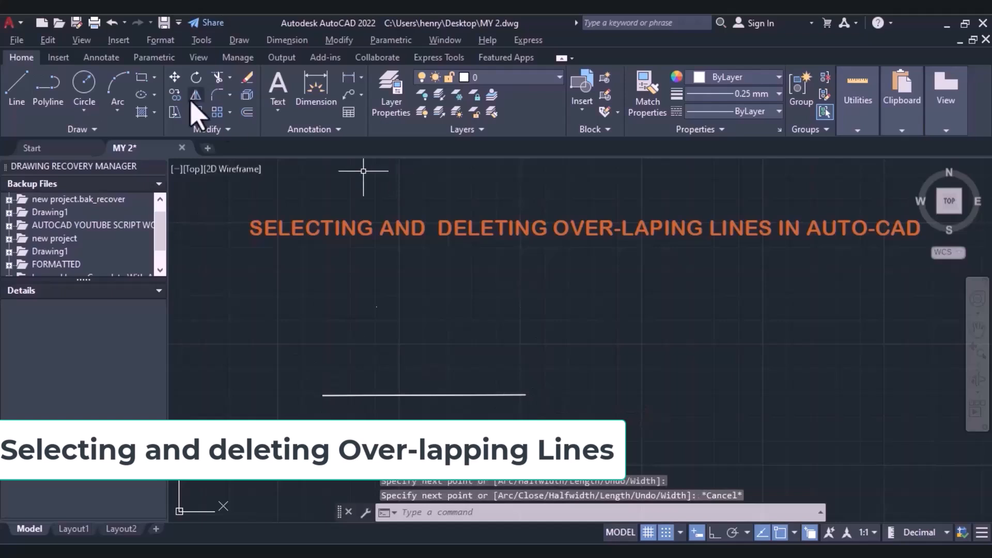
Step: Draw a horizontal line about 33700 long from the polyline's midpoint to beyond its right end, partly overlapping it
{"action": "left_click", "coordinate": [16, 87]}
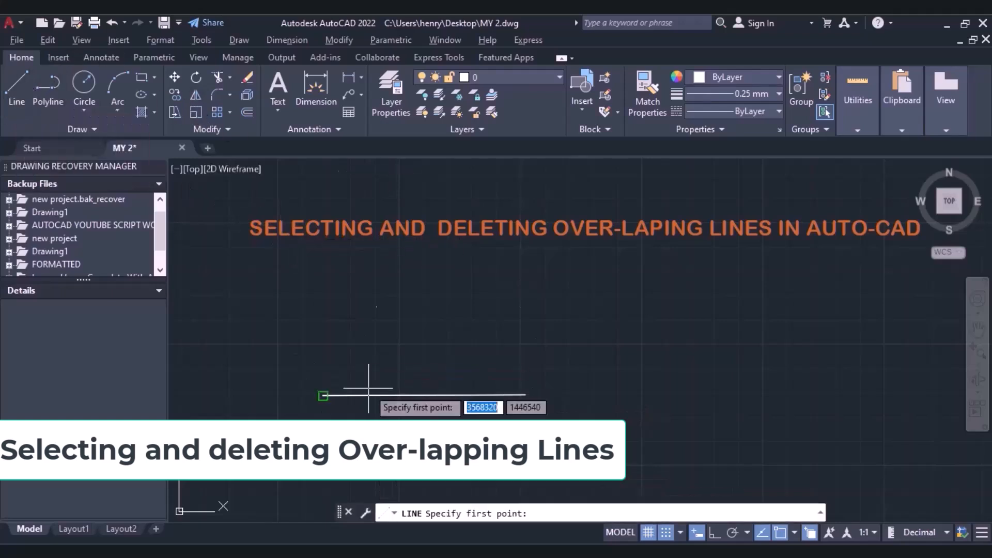
{"action": "left_click", "coordinate": [424, 394]}
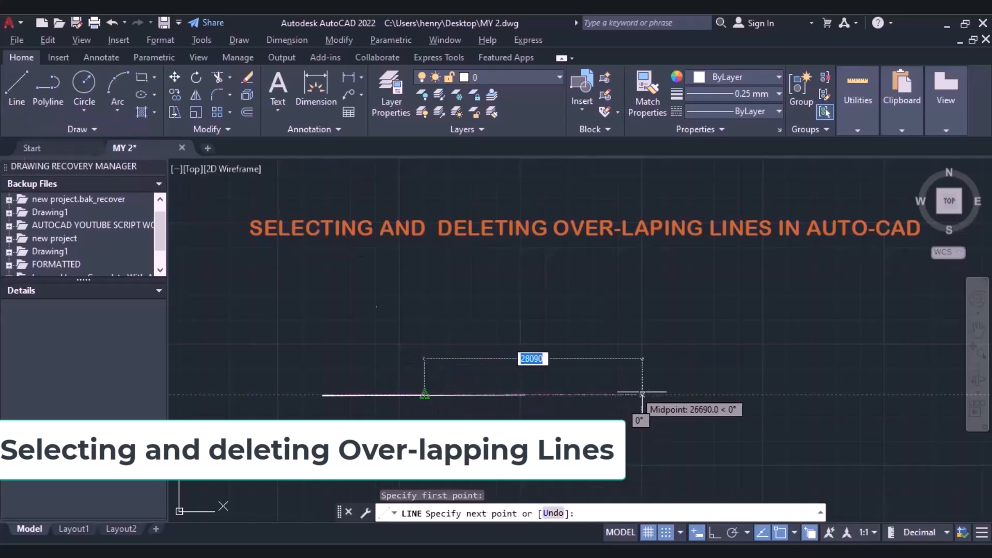
{"action": "left_click", "coordinate": [643, 394]}
{"action": "key", "text": "Escape"}
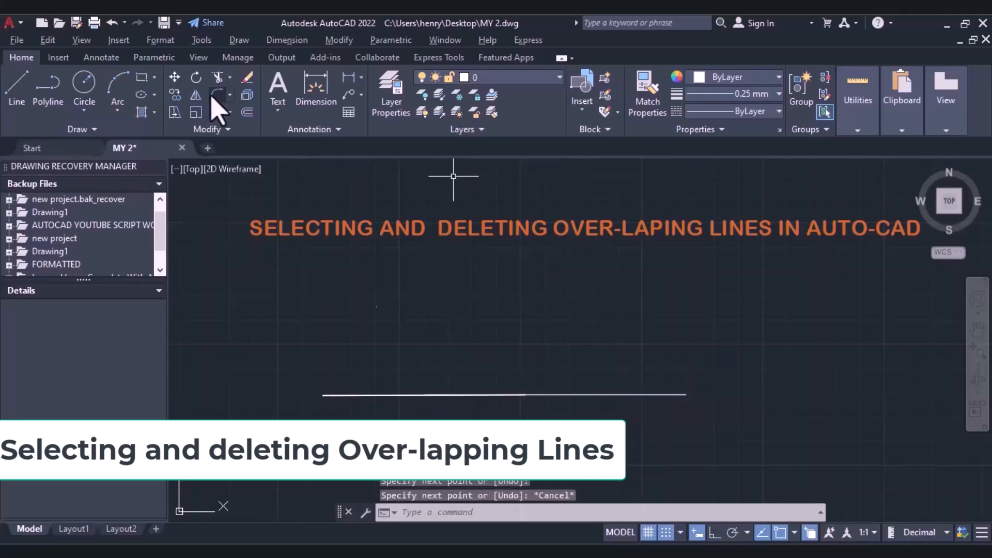
Step: Draw a second polyline from the line's midpoint to beyond its right end so that the two overlap
{"action": "left_click", "coordinate": [47, 87]}
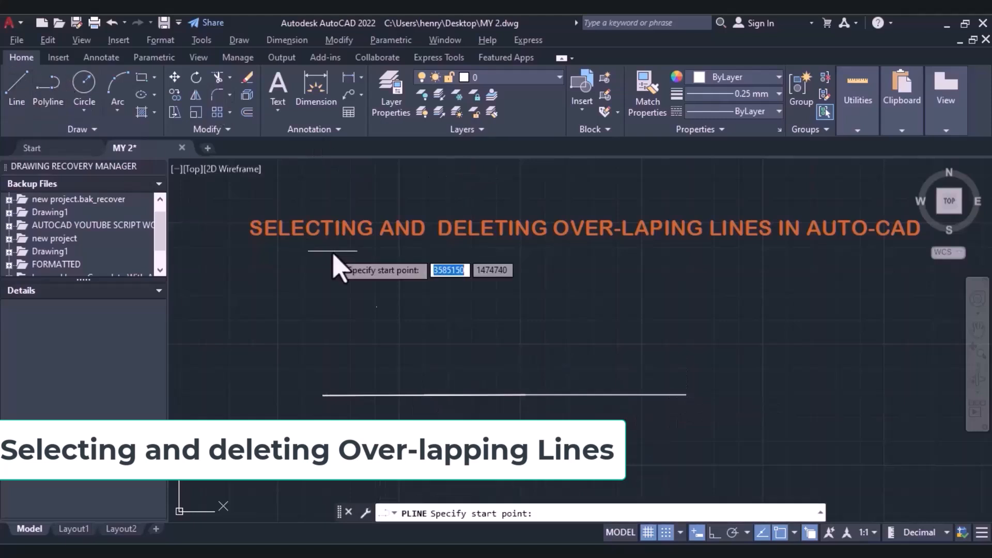
{"action": "left_click", "coordinate": [555, 394]}
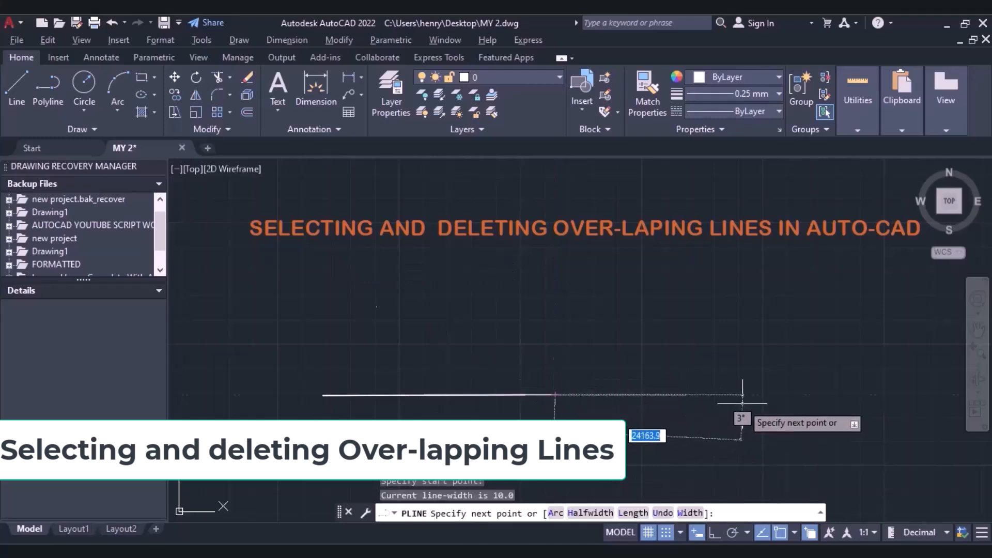
{"action": "left_click", "coordinate": [765, 396]}
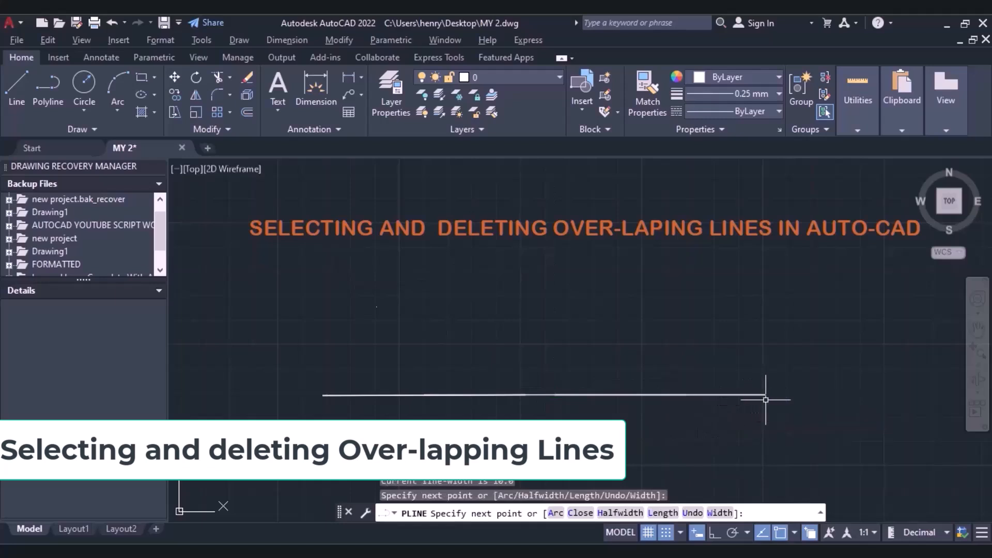
{"action": "key", "text": "Escape"}
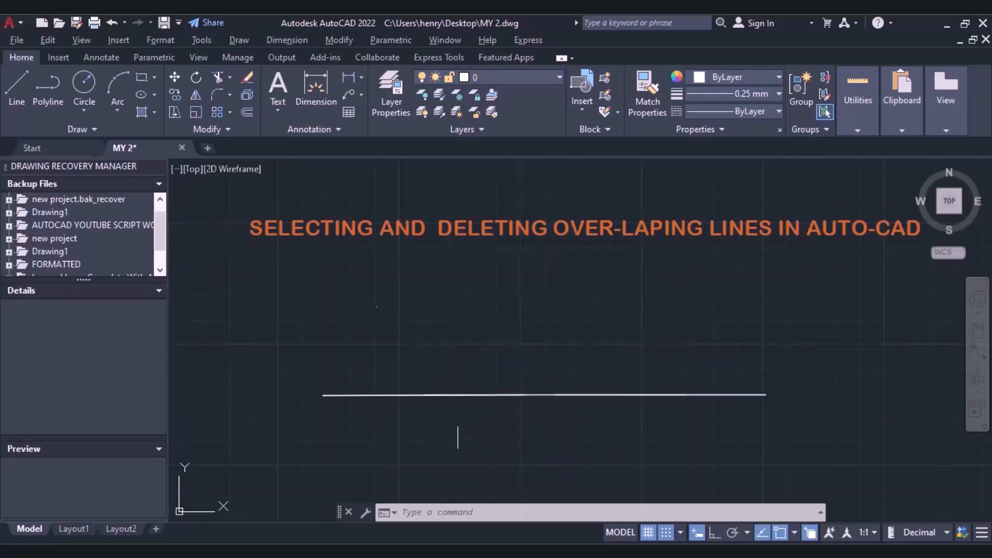
Step: Select the first polyline and the second polyline in turn to check their extents, clearing the selection each time
{"action": "left_click", "coordinate": [389, 394]}
{"action": "key", "text": "Escape"}
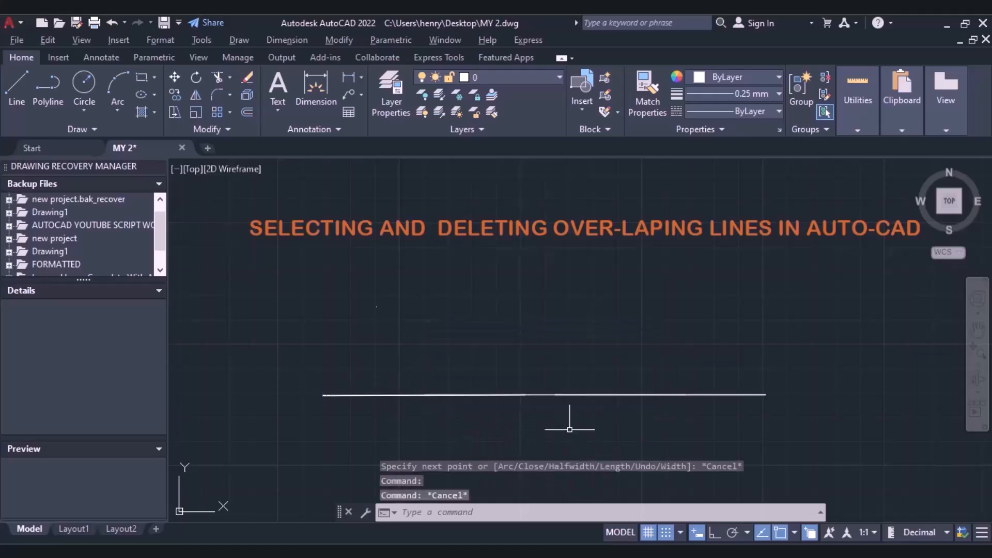
{"action": "left_click", "coordinate": [734, 394]}
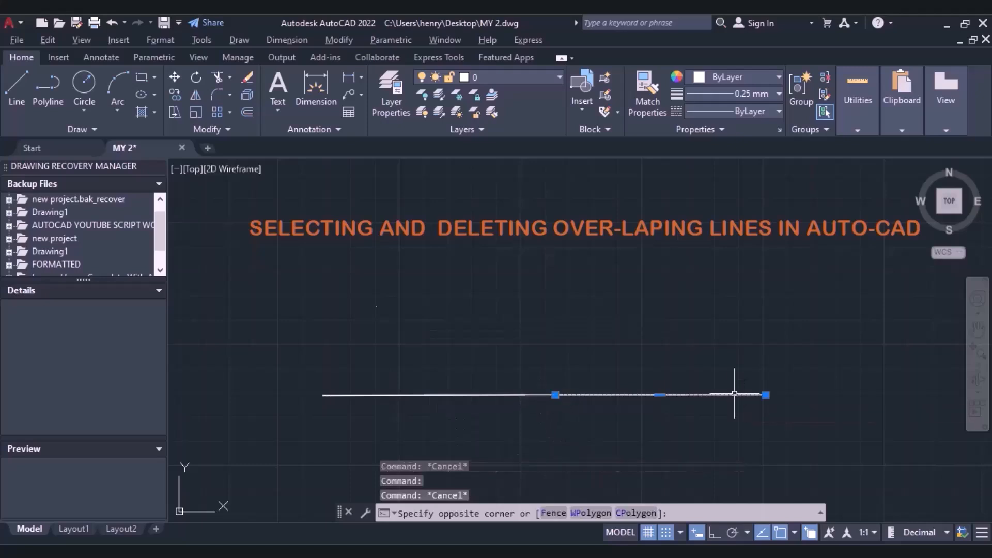
{"action": "left_click", "coordinate": [734, 393]}
{"action": "key", "text": "Escape"}
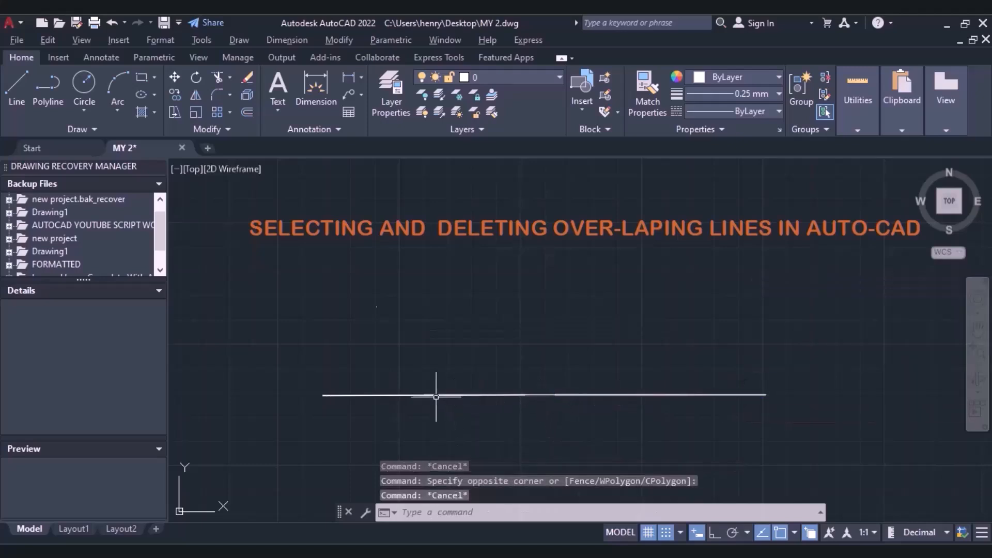
Step: List the overlapping objects where the first polyline and the line coincide, preview the Polyline entry, and clear the selection
{"action": "mouse_move", "coordinate": [435, 395]}
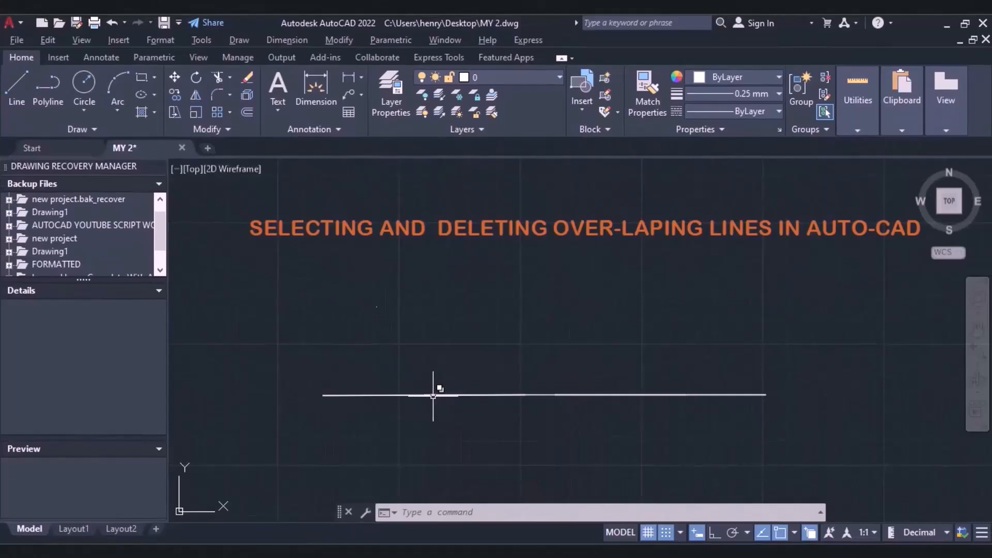
{"action": "left_click", "coordinate": [434, 395]}
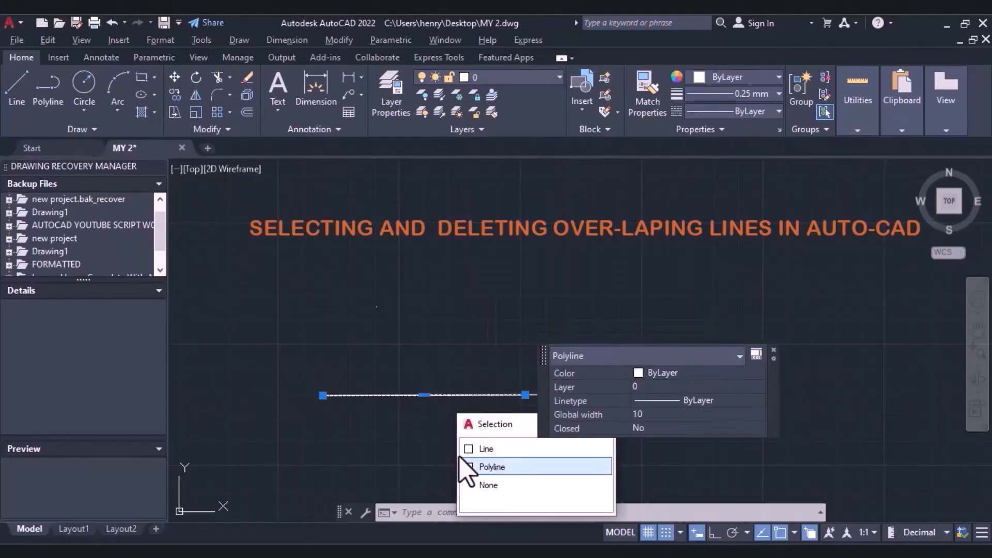
{"action": "key", "text": "Escape"}
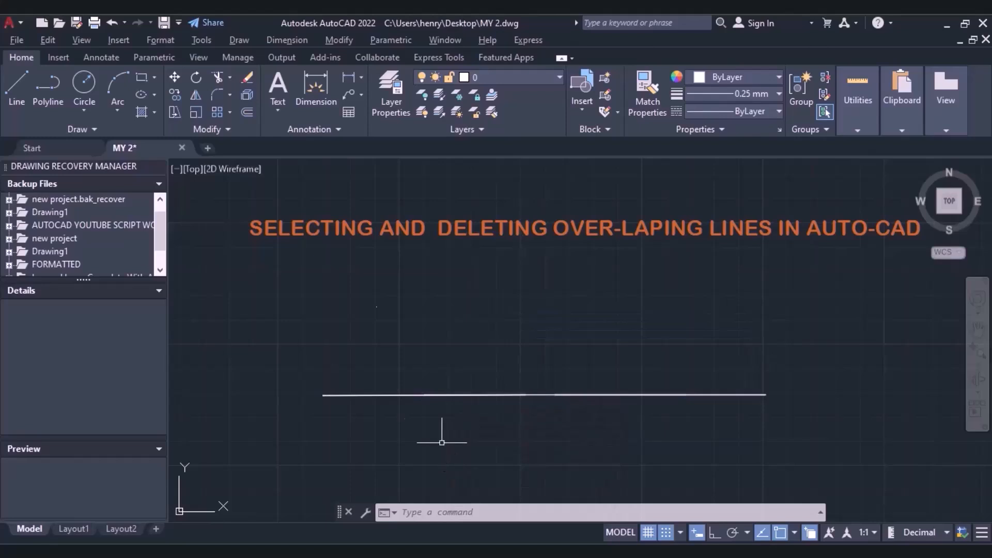
Step: Choose the Line from the overlapping objects where it coincides with the second polyline, and erase it
{"action": "mouse_move", "coordinate": [673, 395]}
{"action": "left_click", "coordinate": [674, 394]}
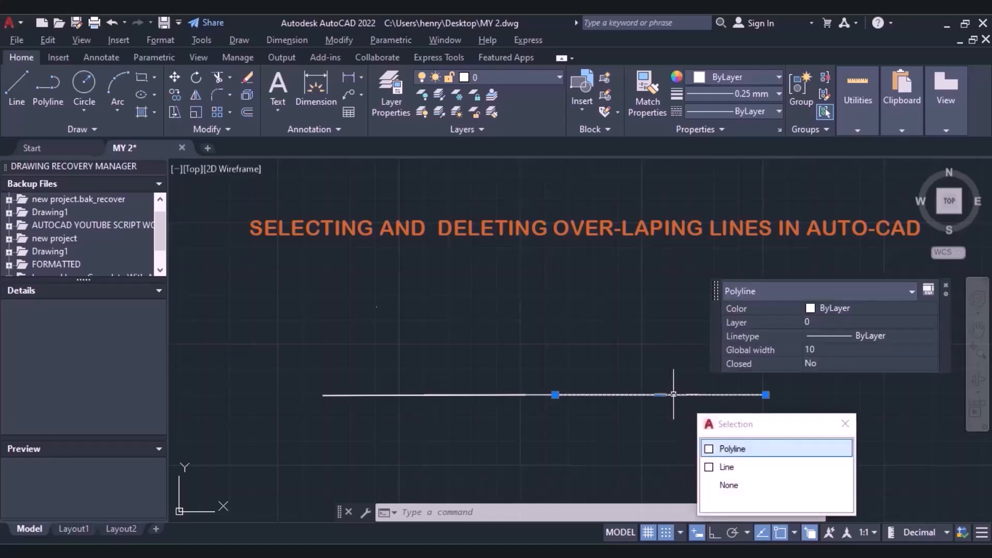
{"action": "left_click", "coordinate": [731, 467]}
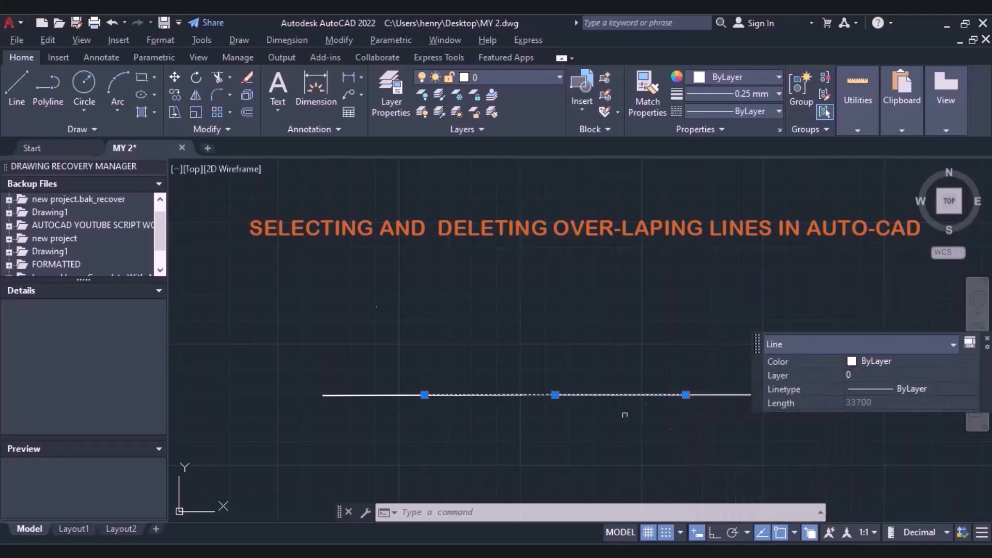
{"action": "left_click", "coordinate": [555, 395]}
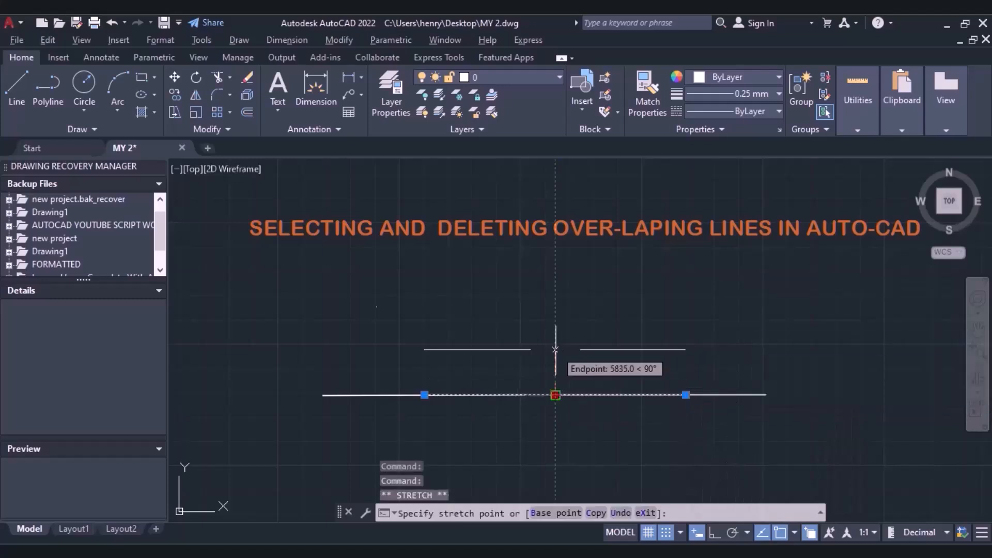
{"action": "key", "text": "Escape"}
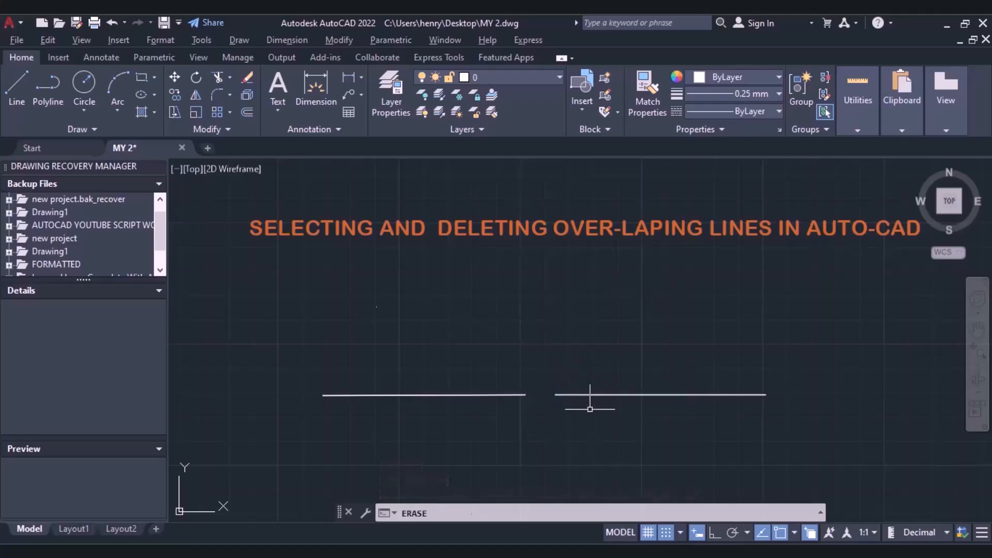
{"action": "key", "text": "Delete"}
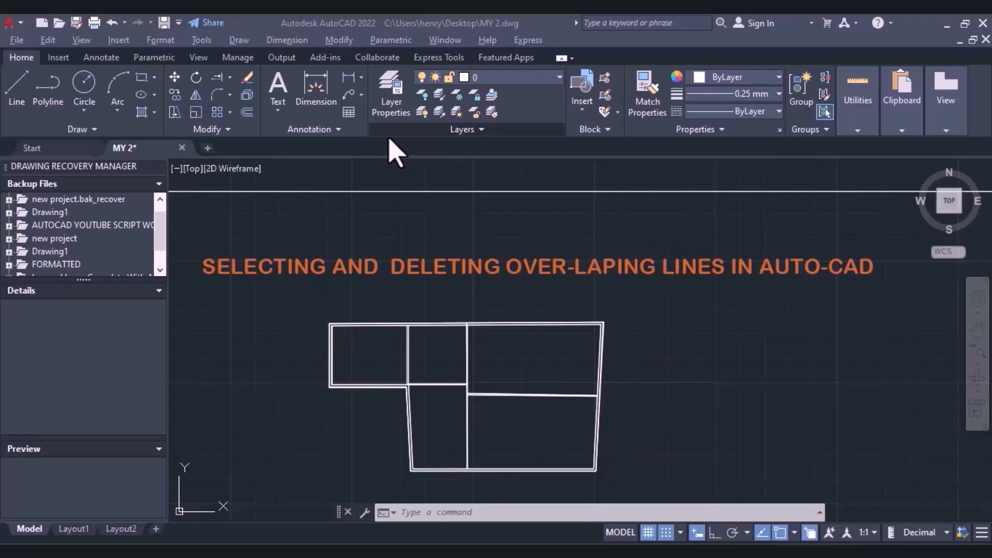
Step: Run OVERKILL on the entire floor plan outline and accept the default duplicate-deletion settings with tolerance 0.000001
{"action": "left_click", "coordinate": [228, 131]}
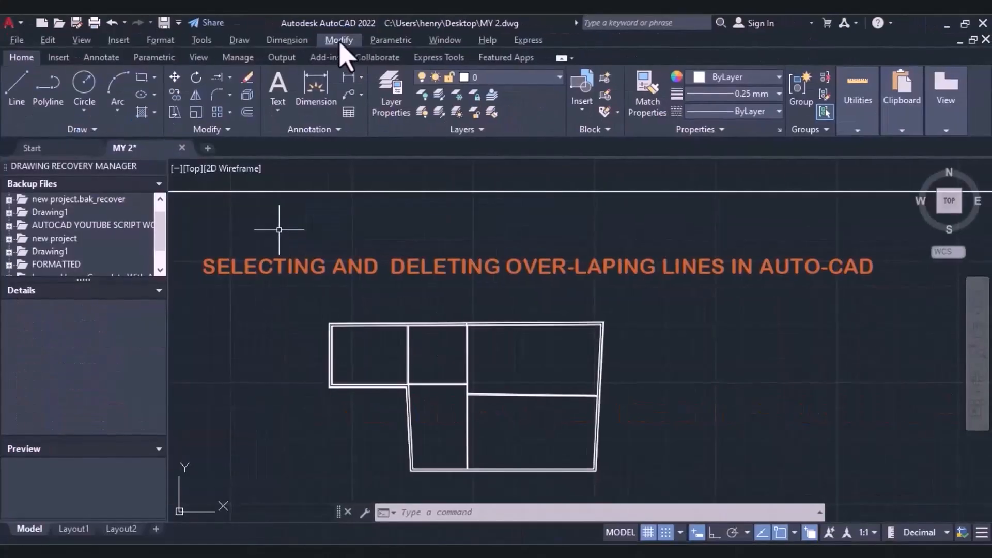
{"action": "left_click", "coordinate": [339, 41]}
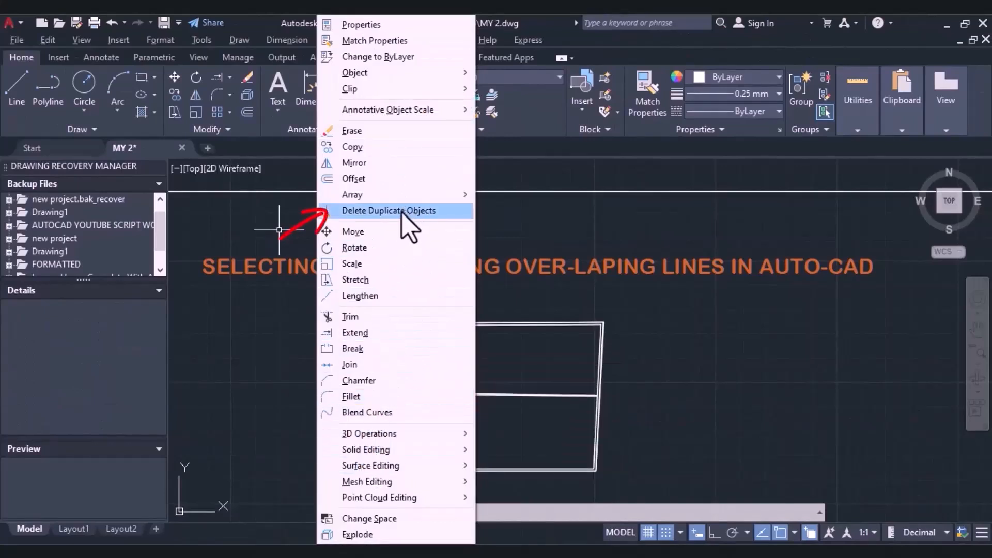
{"action": "left_click", "coordinate": [514, 513]}
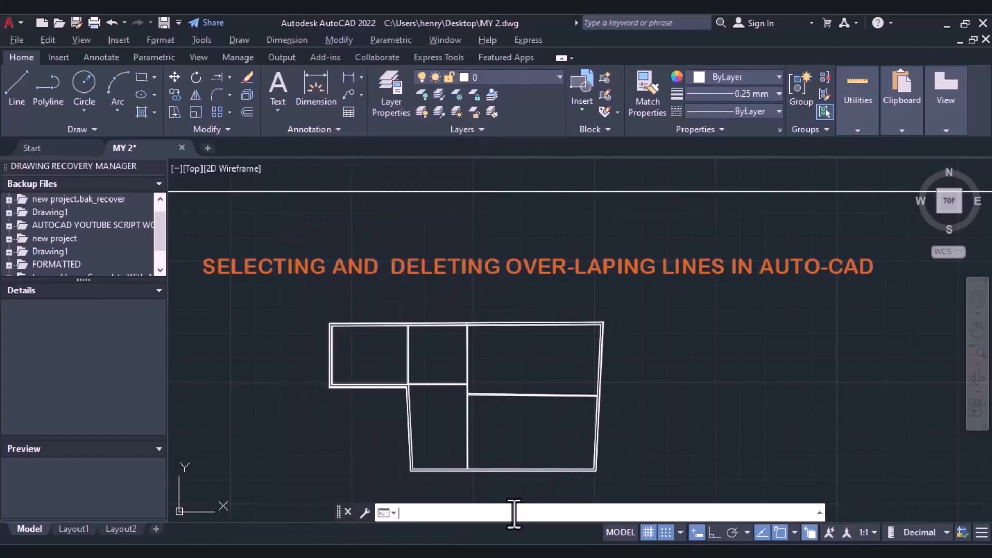
{"action": "type", "text": "over"}
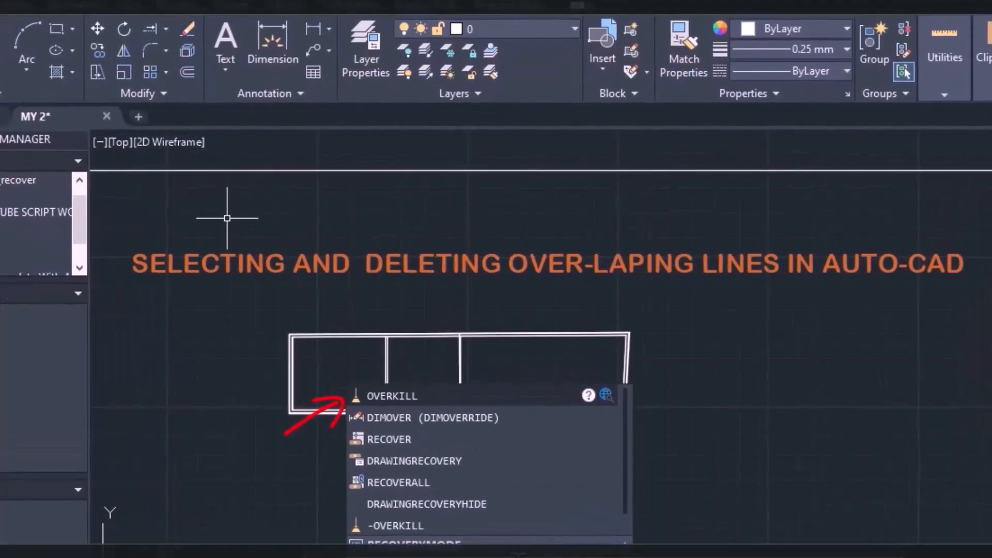
{"action": "key", "text": "Return"}
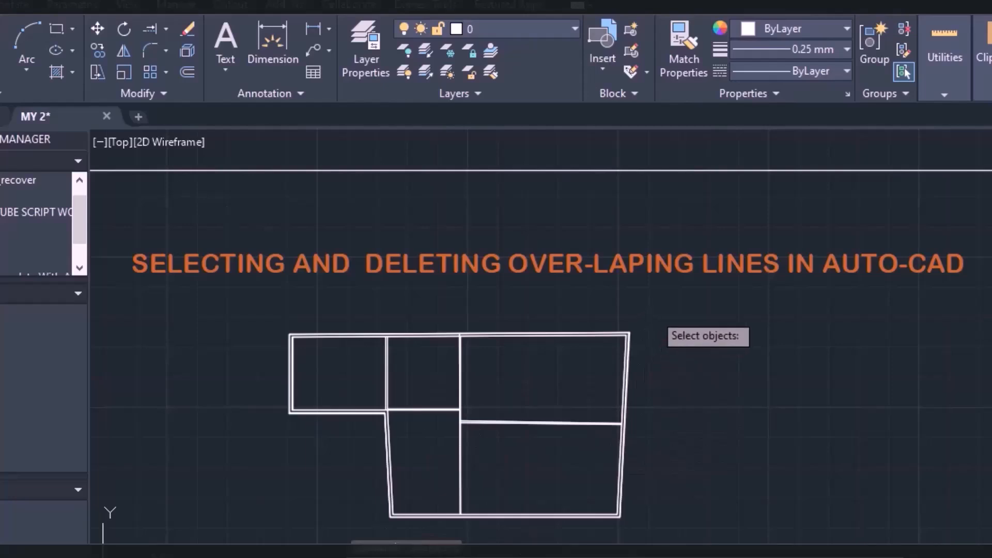
{"action": "left_click", "coordinate": [653, 312]}
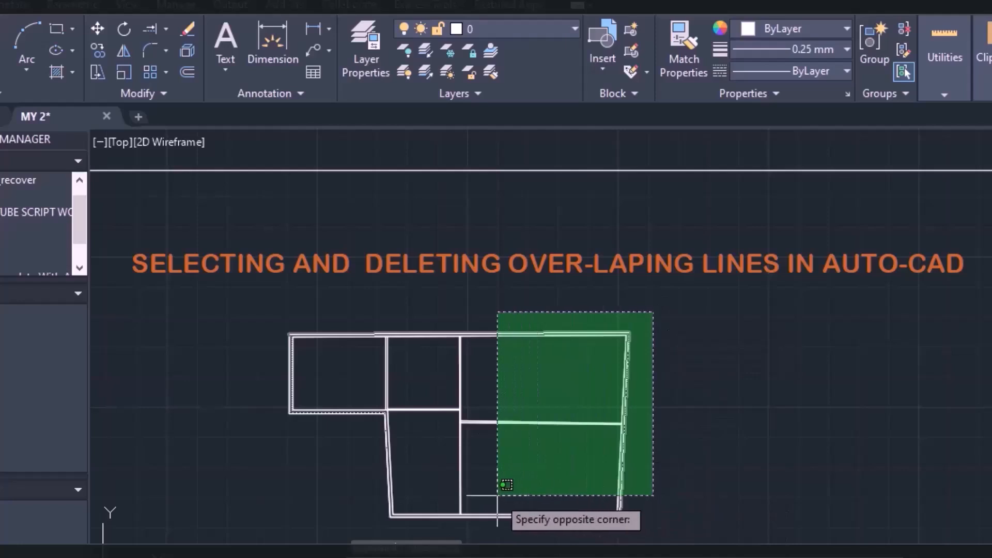
{"action": "left_click", "coordinate": [277, 528]}
{"action": "key", "text": "Return"}
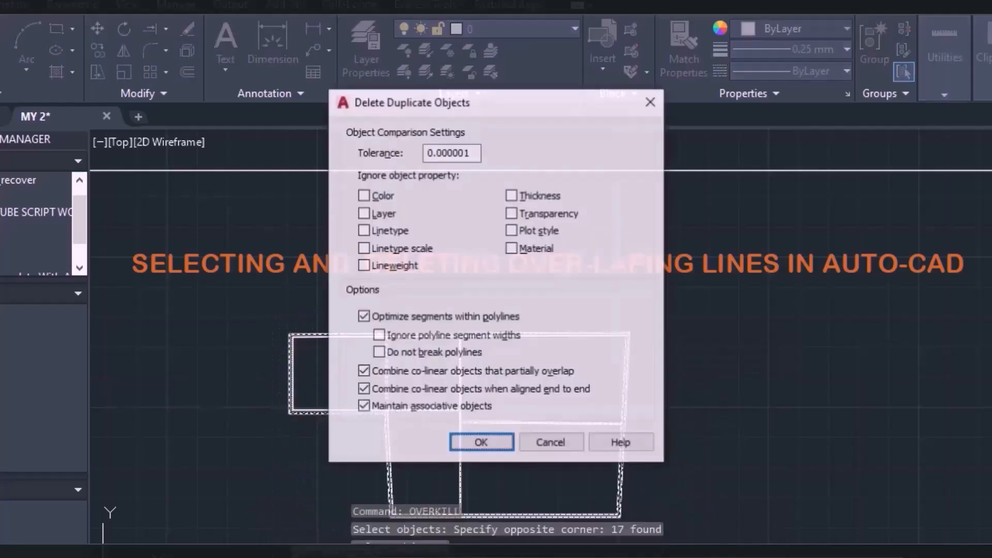
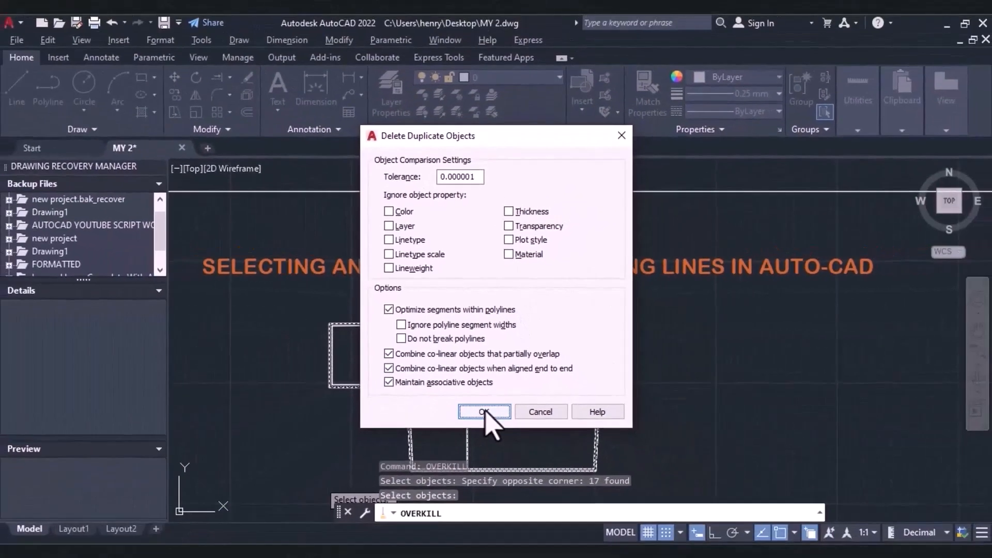
{"action": "left_click", "coordinate": [476, 506]}
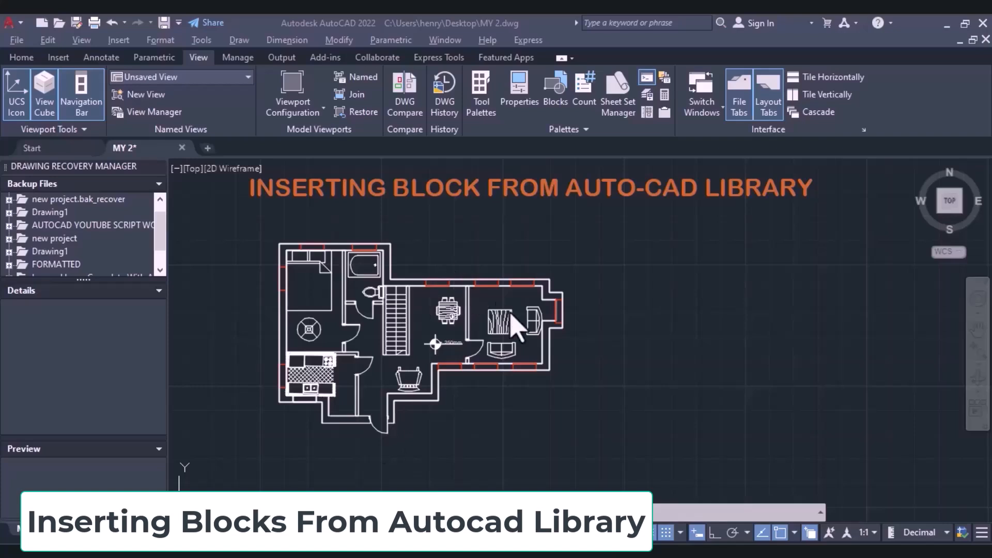
Step: Select the Bed - Queen block in the bedroom and the sofa below the living room's coffee table
{"action": "left_click", "coordinate": [329, 309]}
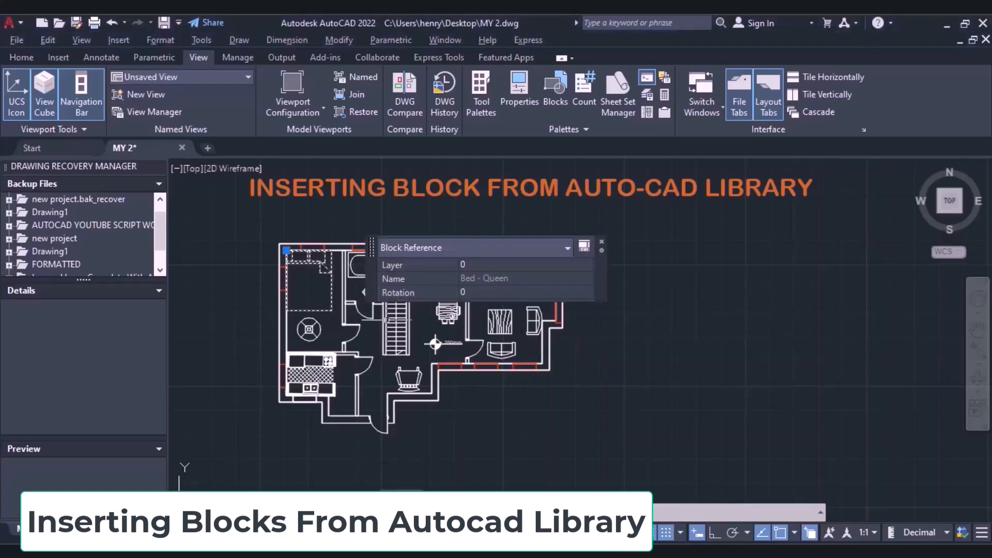
{"action": "left_click", "coordinate": [511, 355]}
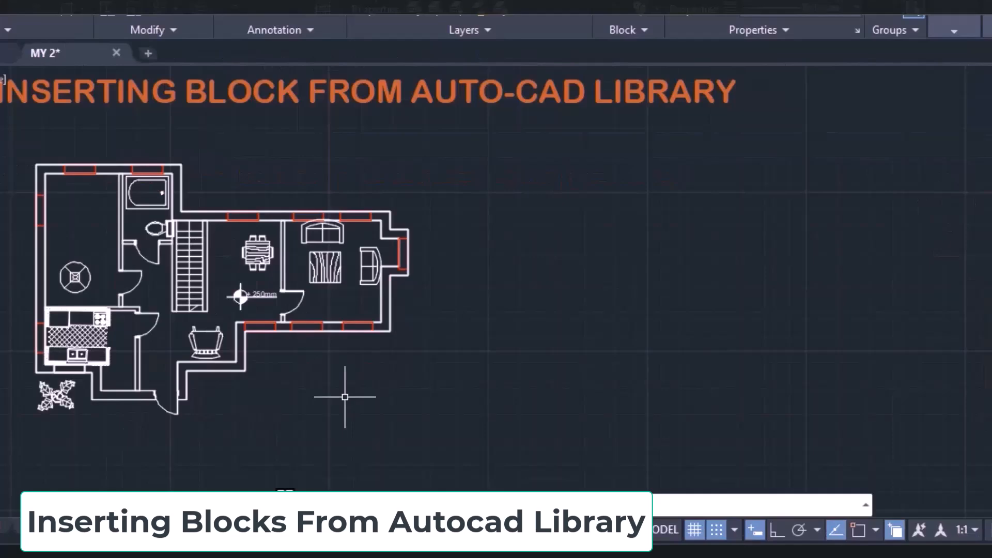
Step: Open DesignCenter to browse the block library
{"action": "type", "text": "des"}
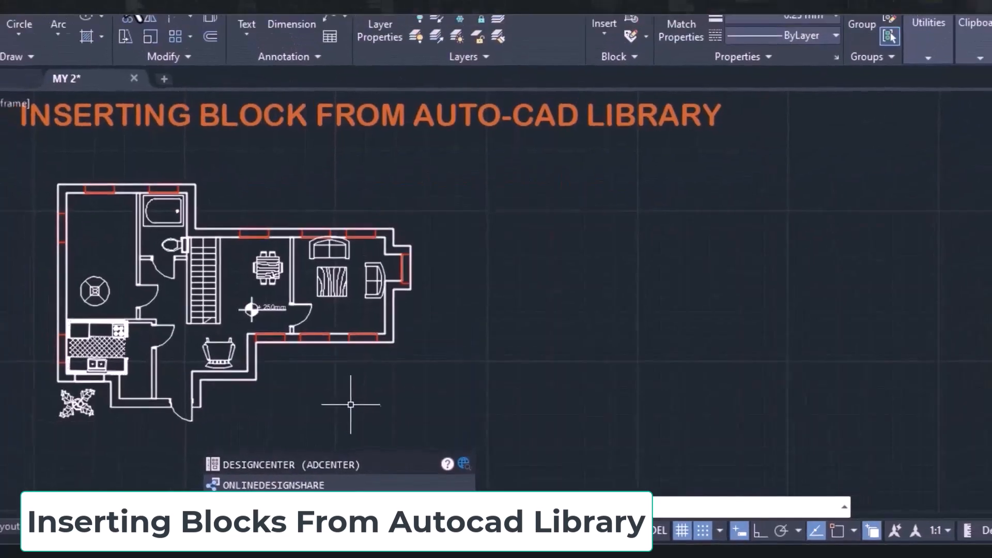
{"action": "left_click", "coordinate": [196, 58]}
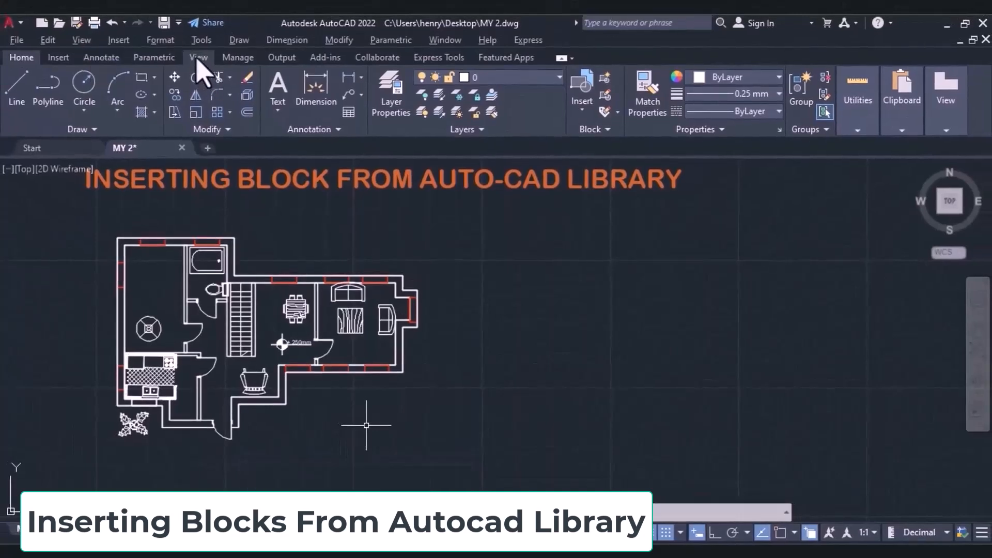
{"action": "left_click", "coordinate": [198, 58]}
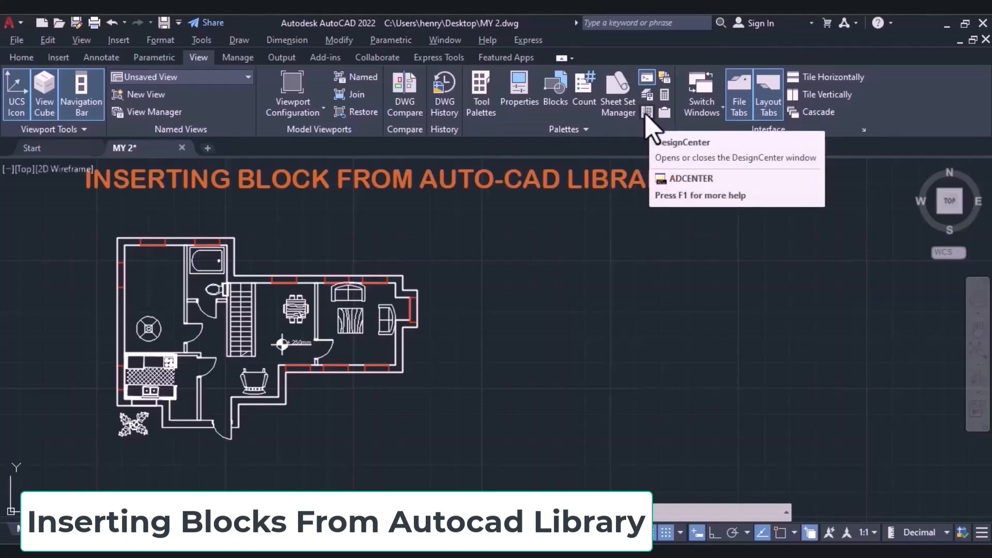
{"action": "left_click", "coordinate": [202, 43]}
{"action": "mouse_move", "coordinate": [215, 45]}
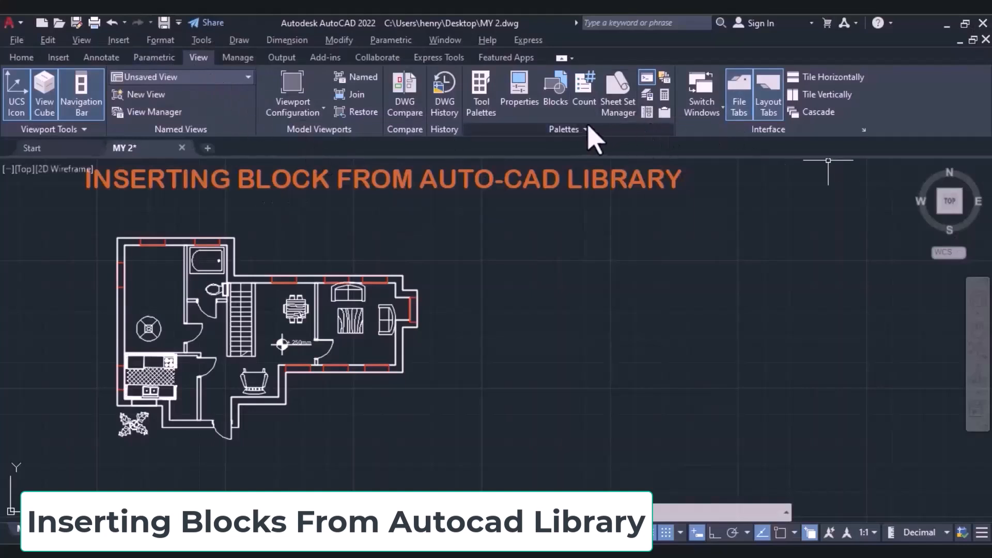
{"action": "left_click", "coordinate": [648, 111]}
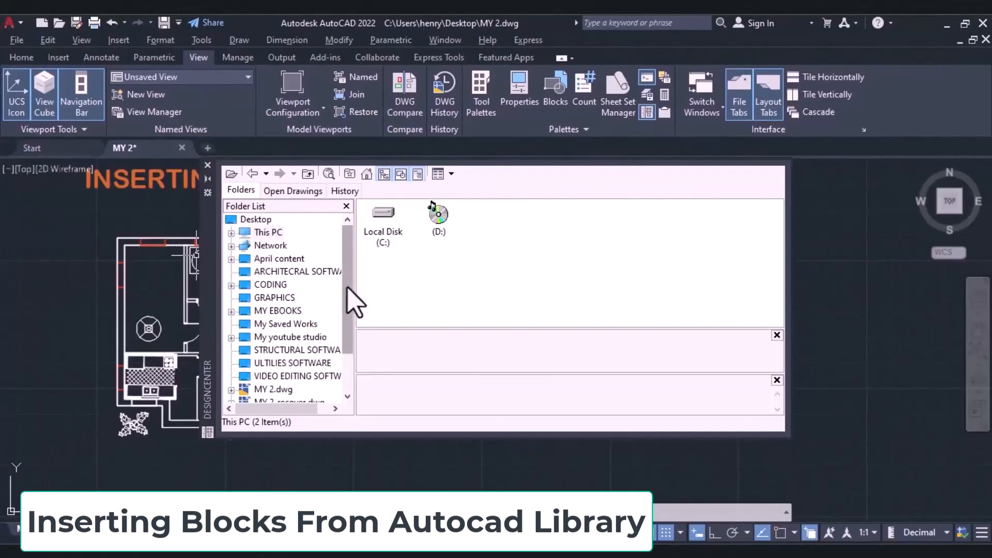
Step: Expand the DesignCenter folder tree through This PC and Local Disk (C:) to Program Files and its Autodesk folder
{"action": "mouse_move", "coordinate": [349, 295]}
{"action": "left_mouse_down"}
{"action": "mouse_move", "coordinate": [348, 332]}
{"action": "mouse_move", "coordinate": [345, 295]}
{"action": "left_mouse_up"}
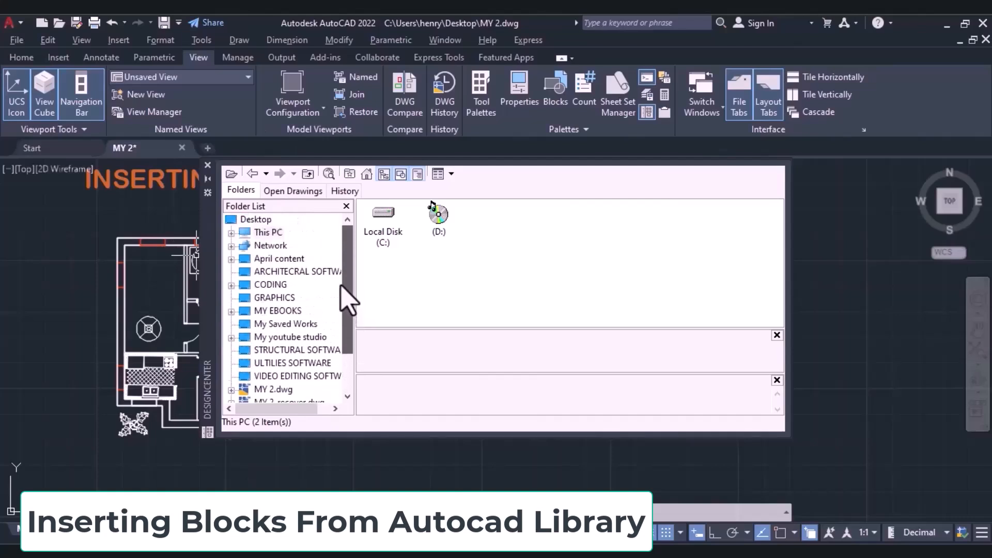
{"action": "left_click", "coordinate": [231, 233]}
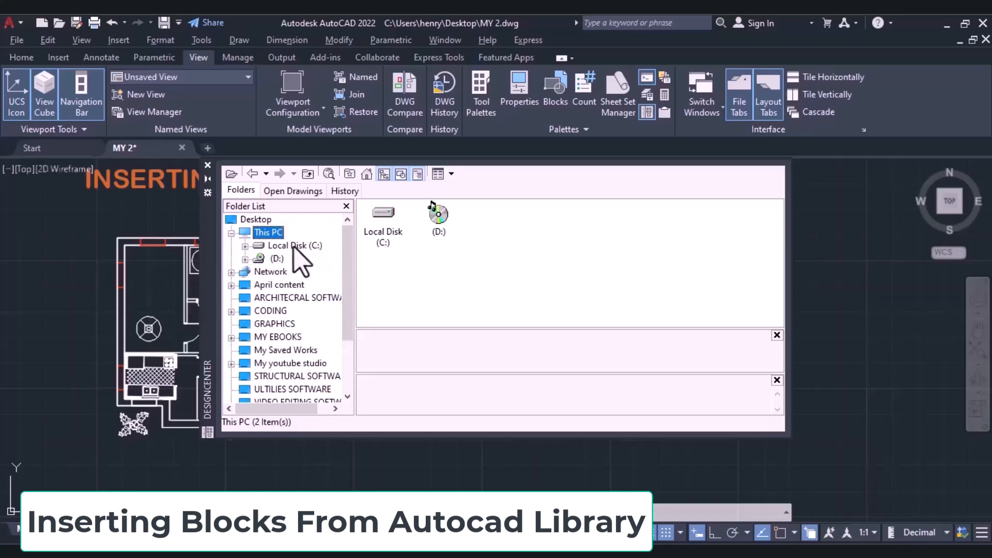
{"action": "left_click", "coordinate": [245, 246]}
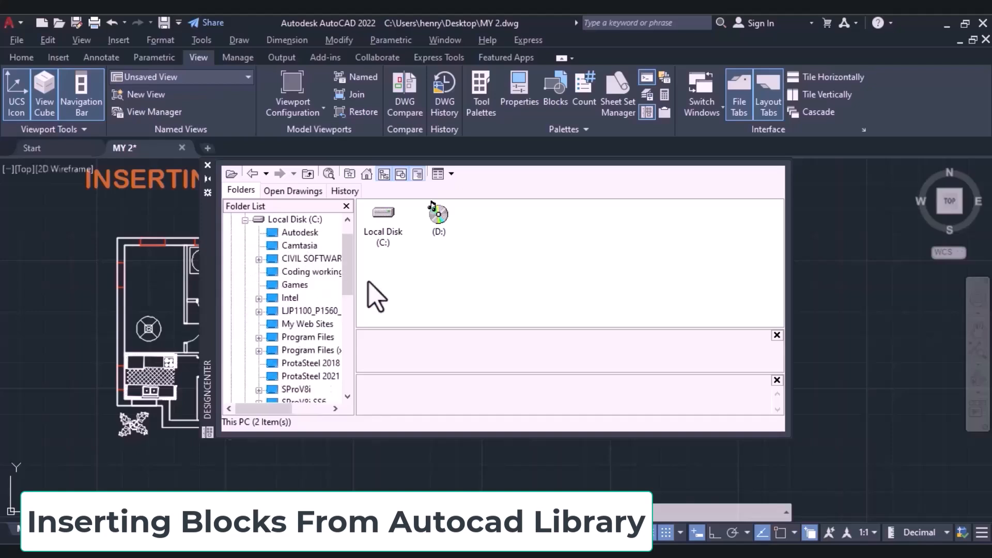
{"action": "mouse_move", "coordinate": [349, 240]}
{"action": "left_mouse_down"}
{"action": "mouse_move", "coordinate": [350, 276]}
{"action": "mouse_move", "coordinate": [348, 251]}
{"action": "left_mouse_up"}
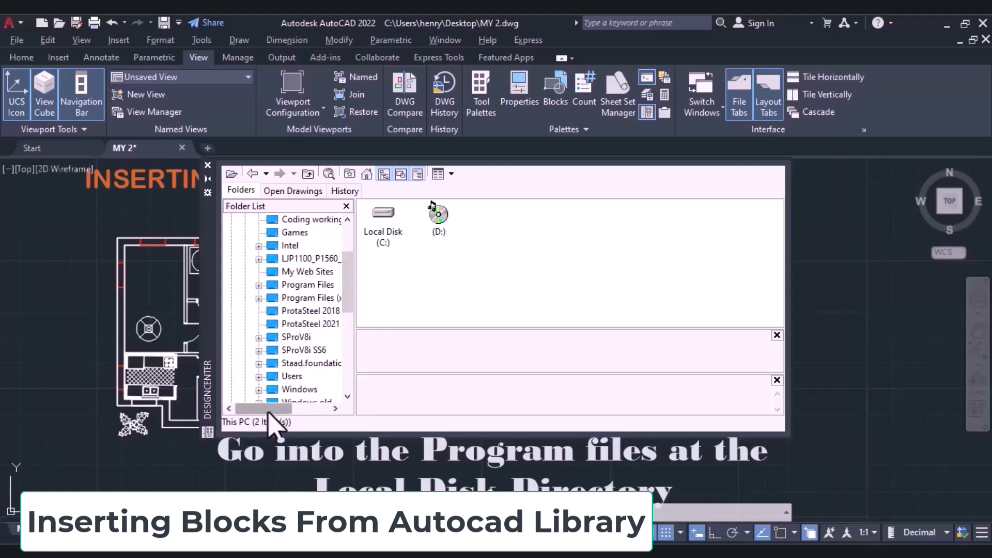
{"action": "left_click_drag", "start_coordinate": [269, 410], "coordinate": [282, 410]}
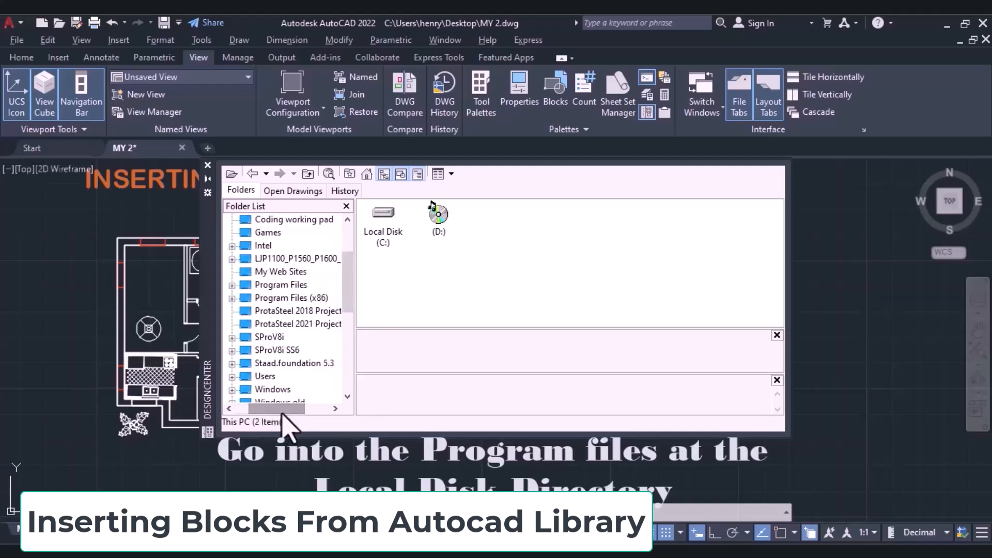
{"action": "left_click", "coordinate": [232, 286]}
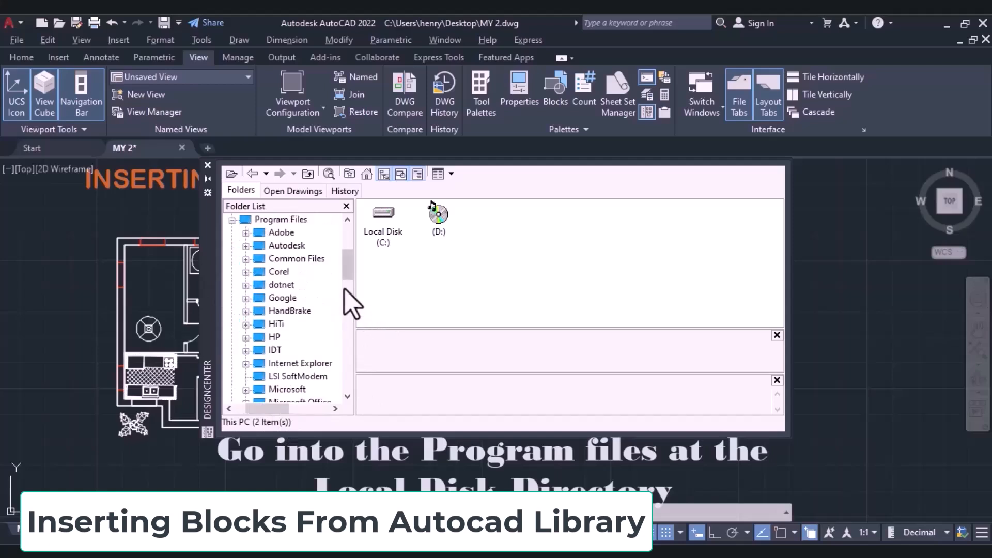
{"action": "left_click", "coordinate": [246, 246]}
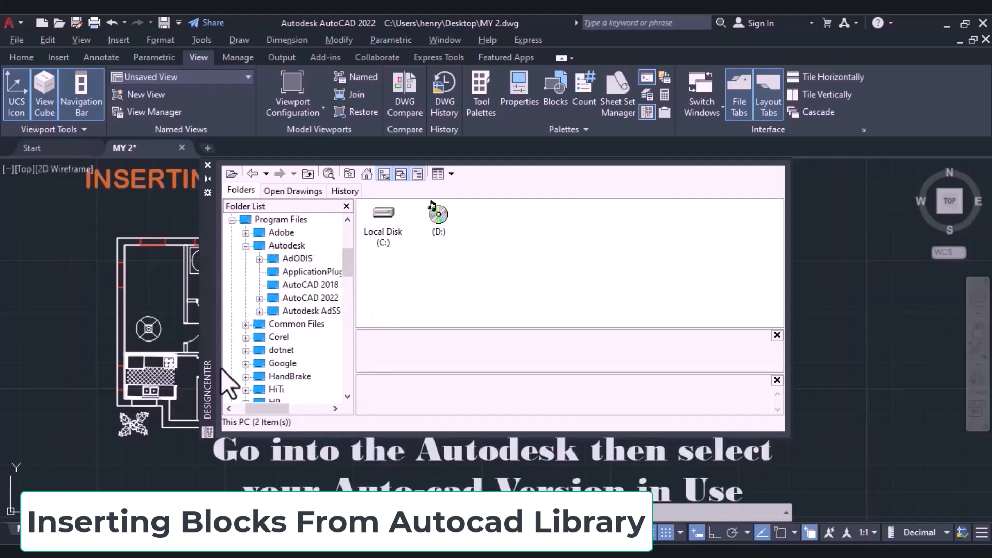
Step: Expand AutoCAD 2022, Sample and en-us in the folder tree, and show the drawings in the DesignCenter folder
{"action": "left_click_drag", "start_coordinate": [267, 409], "coordinate": [279, 409]}
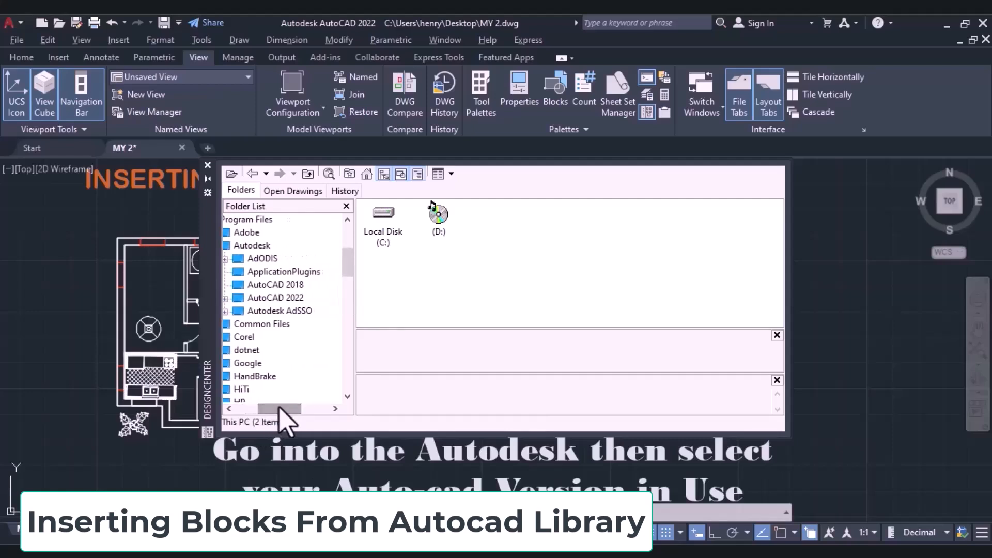
{"action": "left_click", "coordinate": [226, 298]}
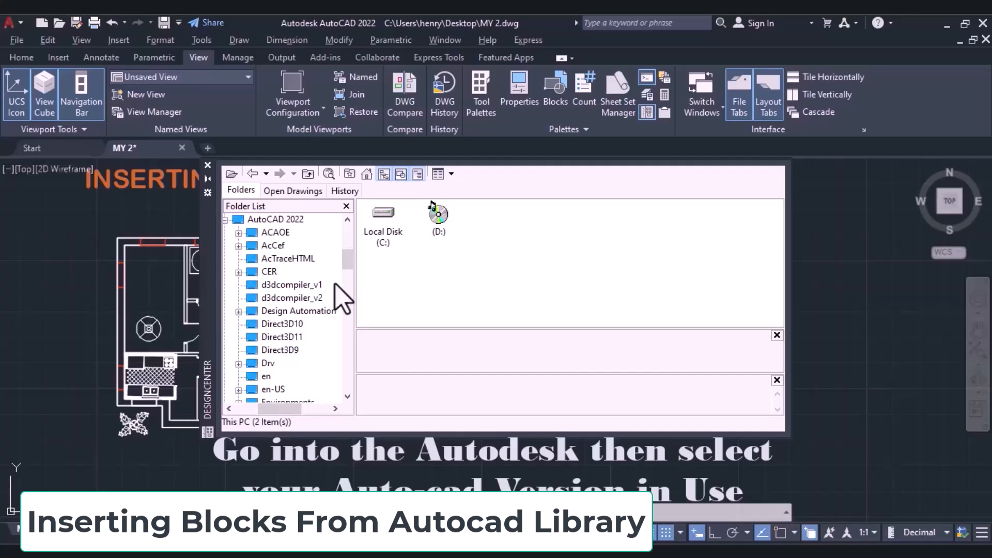
{"action": "left_click_drag", "start_coordinate": [347, 267], "coordinate": [348, 296]}
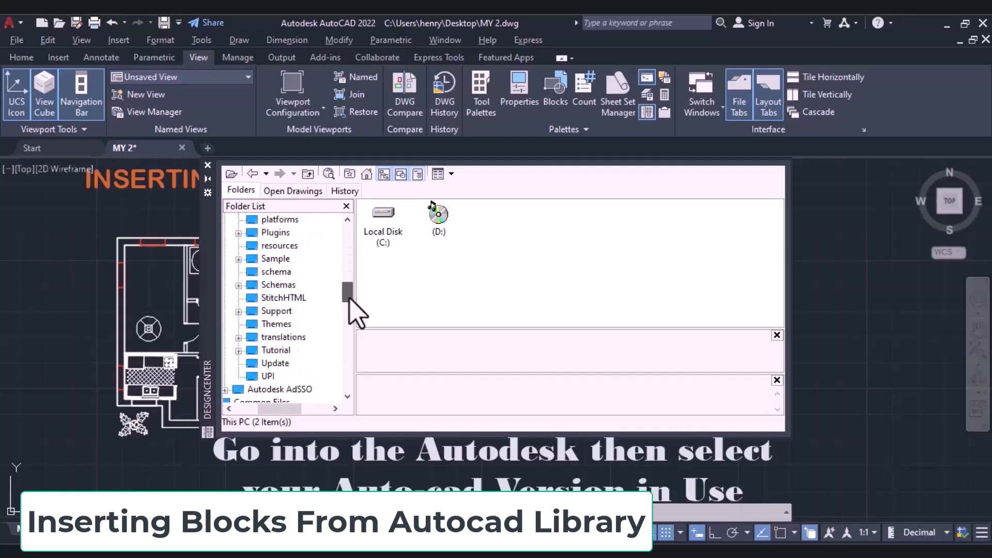
{"action": "left_click", "coordinate": [239, 259]}
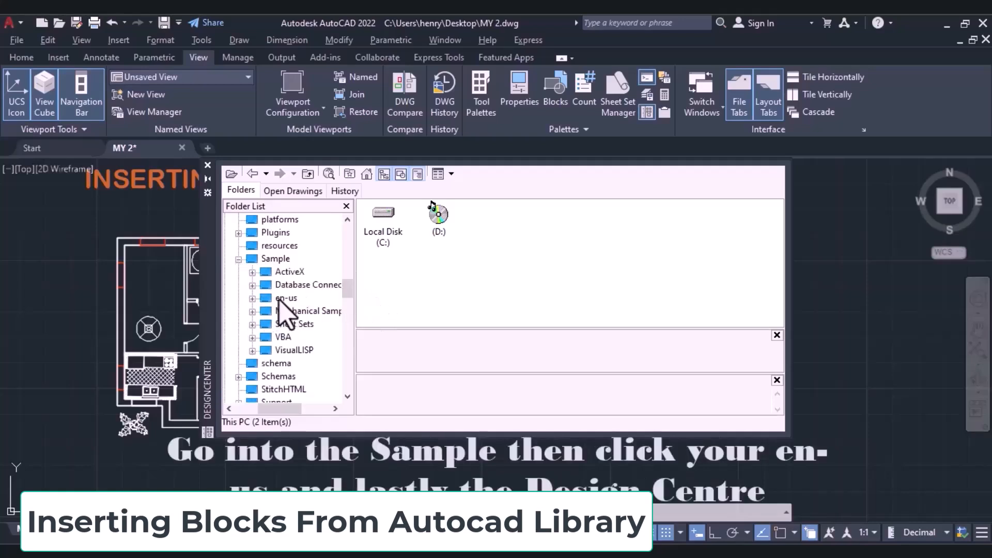
{"action": "left_click", "coordinate": [252, 298]}
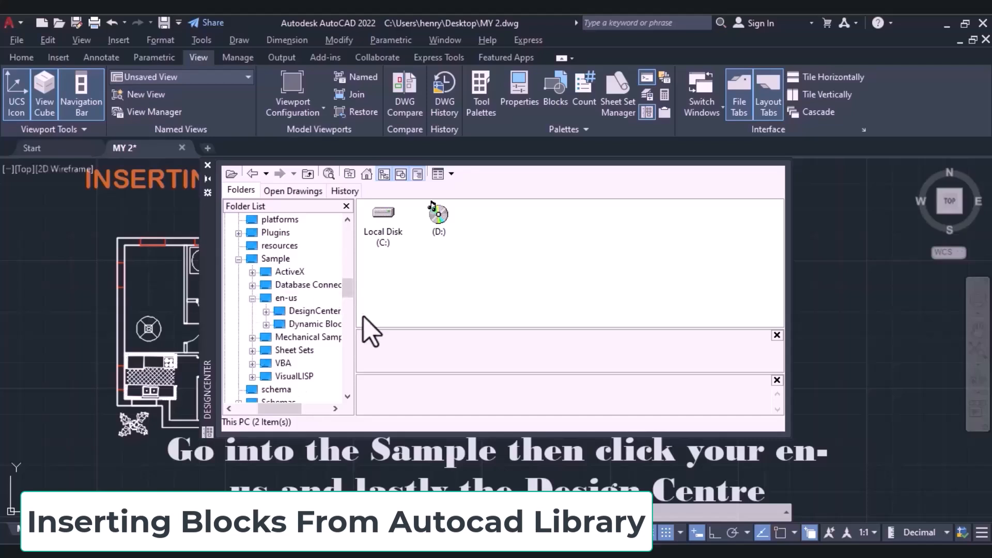
{"action": "left_click", "coordinate": [266, 311]}
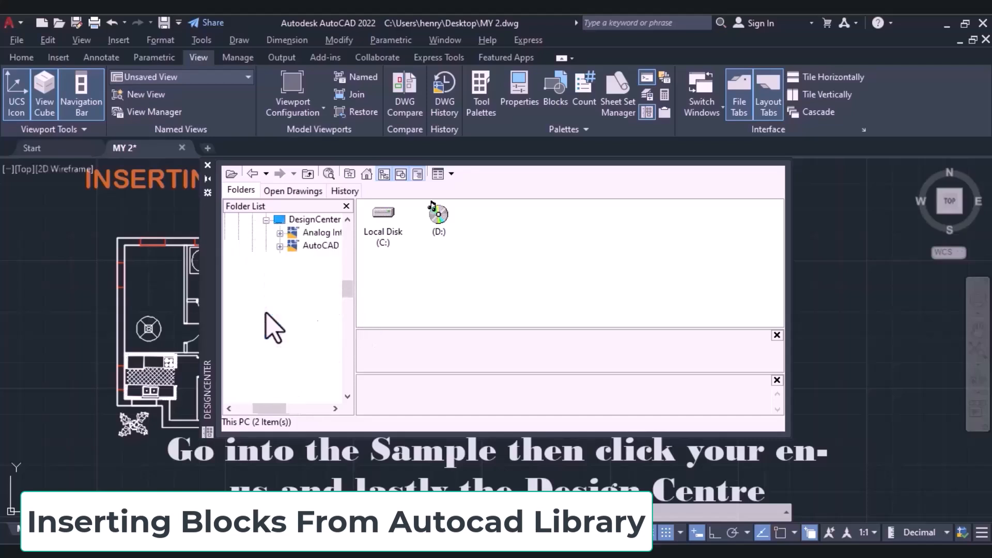
{"action": "double_click", "coordinate": [312, 219]}
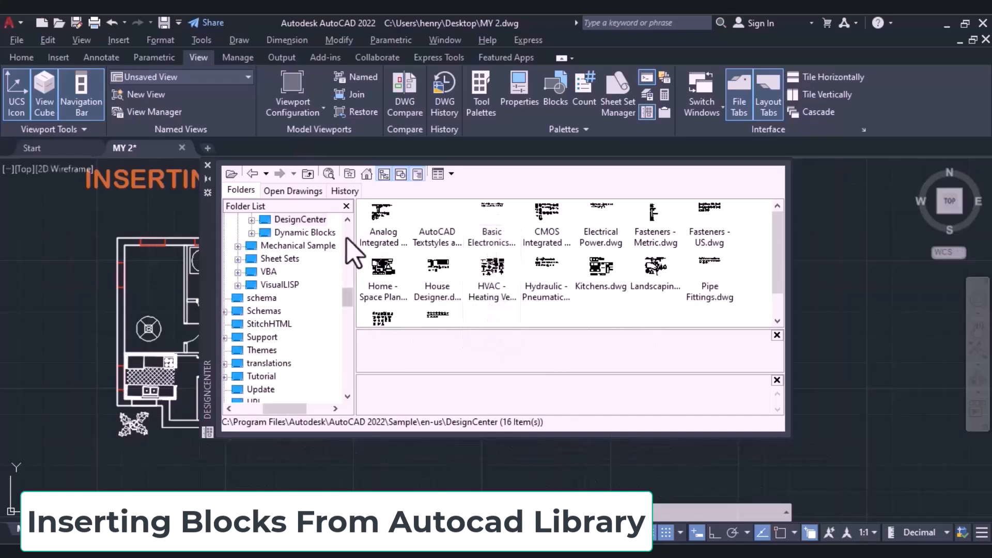
{"action": "left_click", "coordinate": [252, 174]}
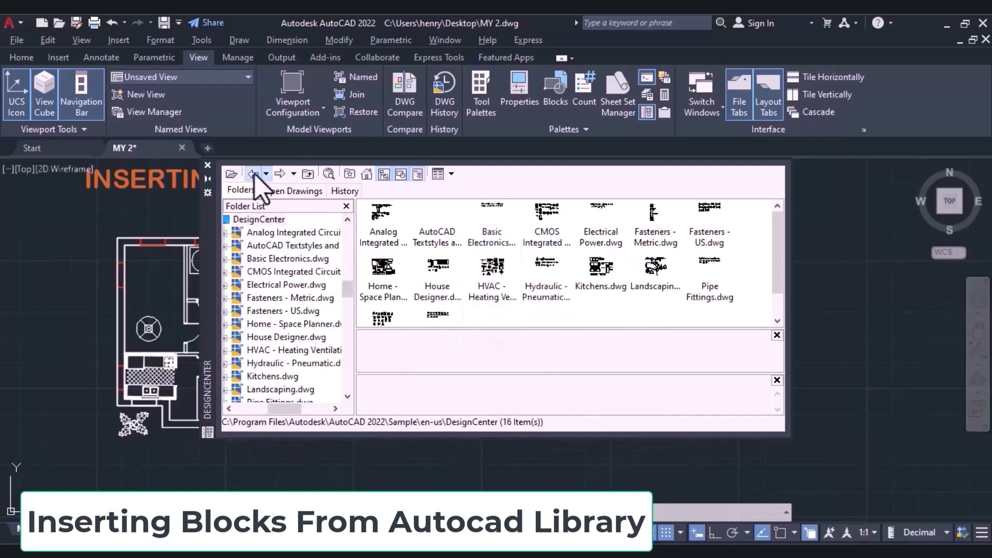
Step: Show the blocks of Home - Space Planner.dwg and start inserting the Sofa - Roundback Loveseat 5 ft. block
{"action": "double_click", "coordinate": [383, 286]}
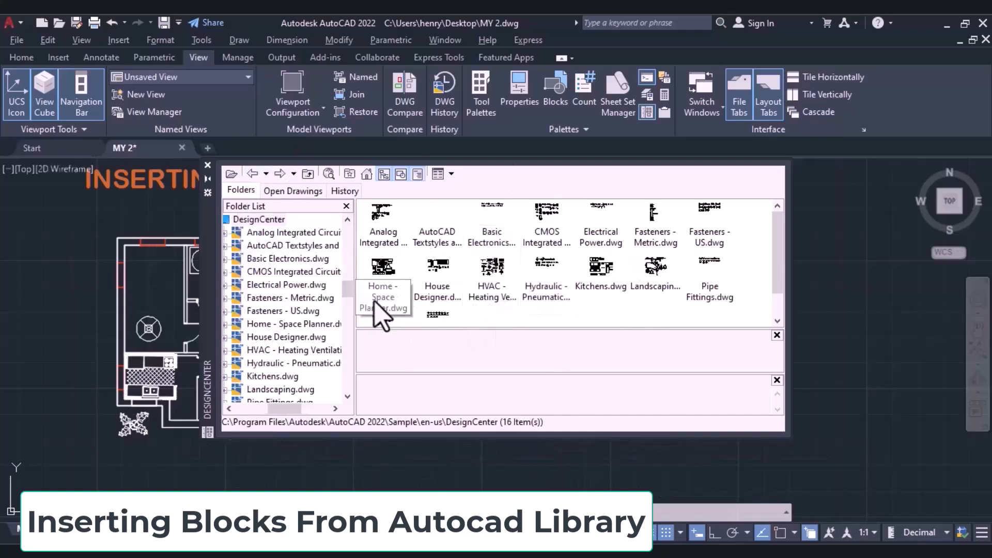
{"action": "double_click", "coordinate": [387, 228]}
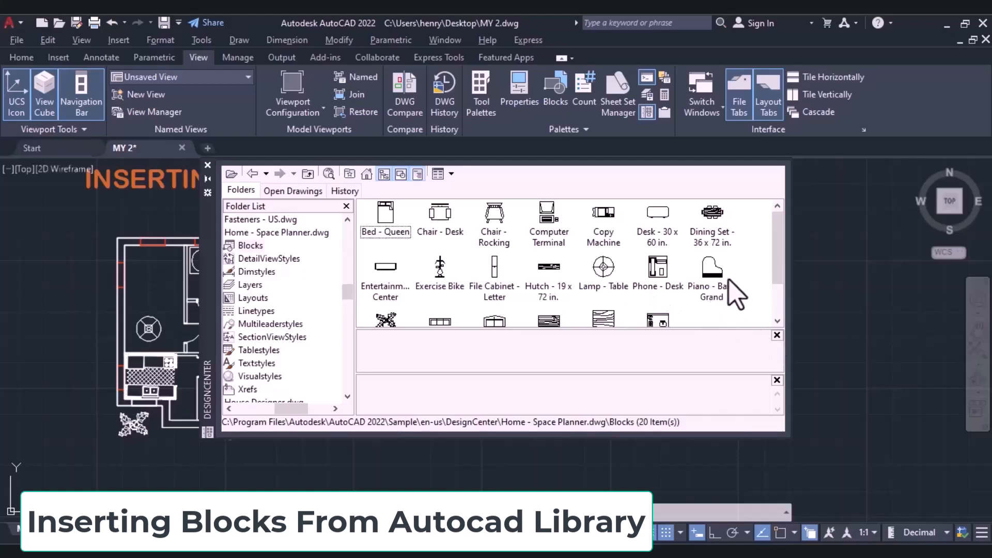
{"action": "mouse_move", "coordinate": [779, 250]}
{"action": "left_mouse_down"}
{"action": "mouse_move", "coordinate": [778, 269]}
{"action": "mouse_move", "coordinate": [778, 255]}
{"action": "left_mouse_up"}
{"action": "scroll", "coordinate": [450, 325], "scroll_direction": "down", "scroll_amount": 2}
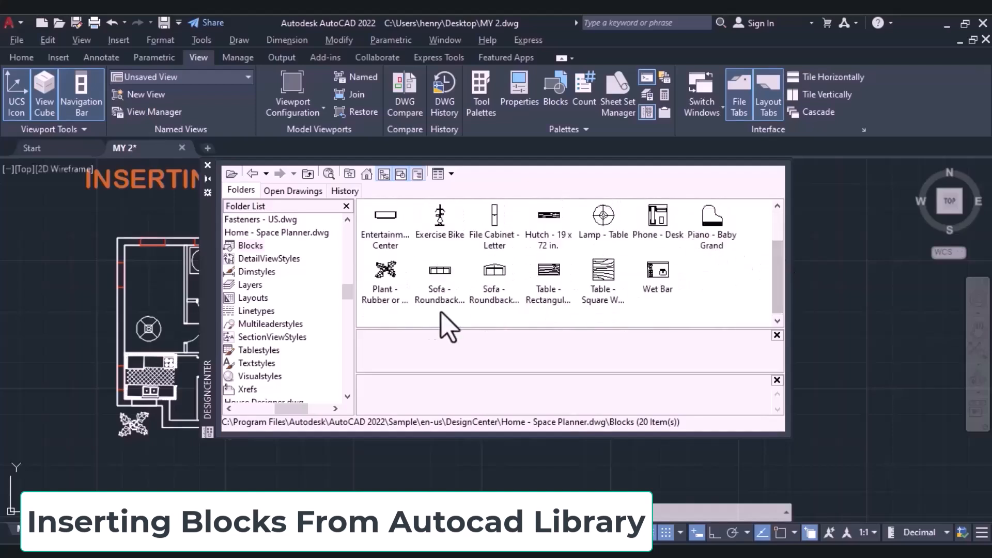
{"action": "left_click", "coordinate": [476, 281]}
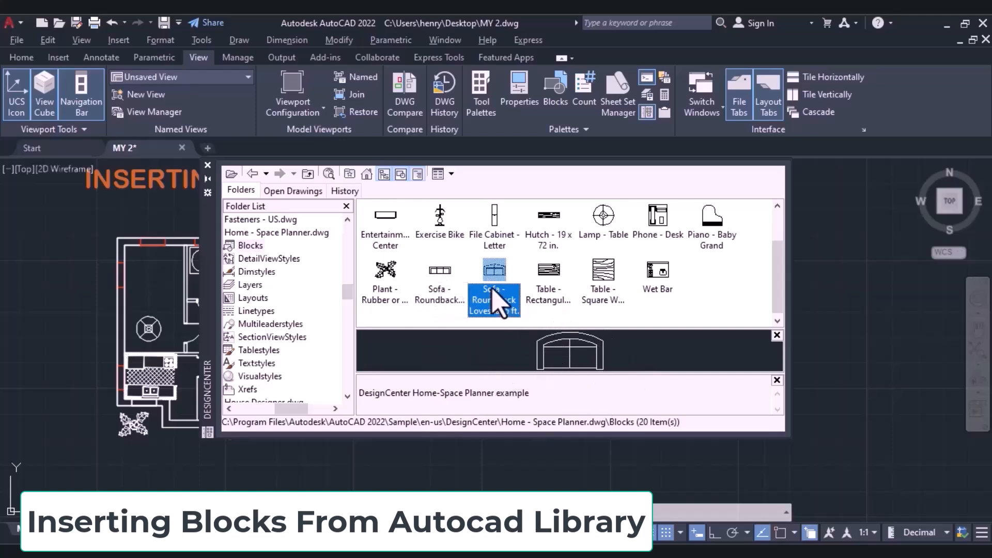
{"action": "double_click", "coordinate": [495, 300]}
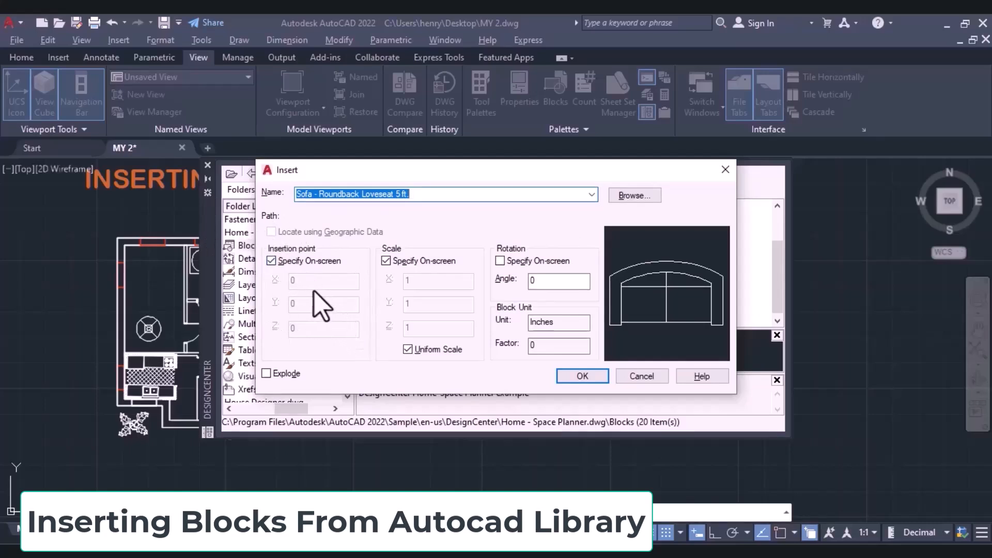
Step: Try a typed insertion point and a non-uniform scale with X 2, and restore on-screen placement and uniform on-screen scaling
{"action": "left_click", "coordinate": [271, 261]}
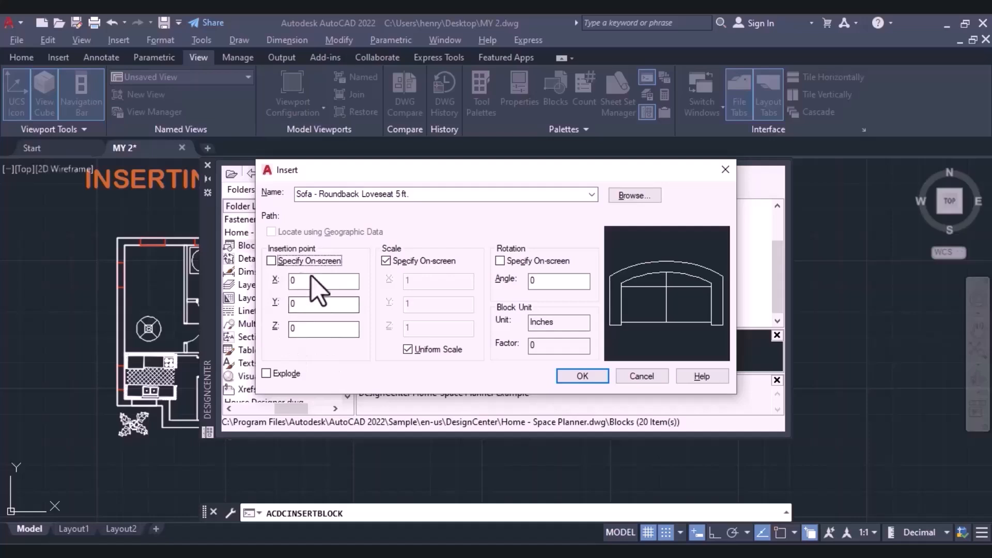
{"action": "left_click", "coordinate": [271, 261]}
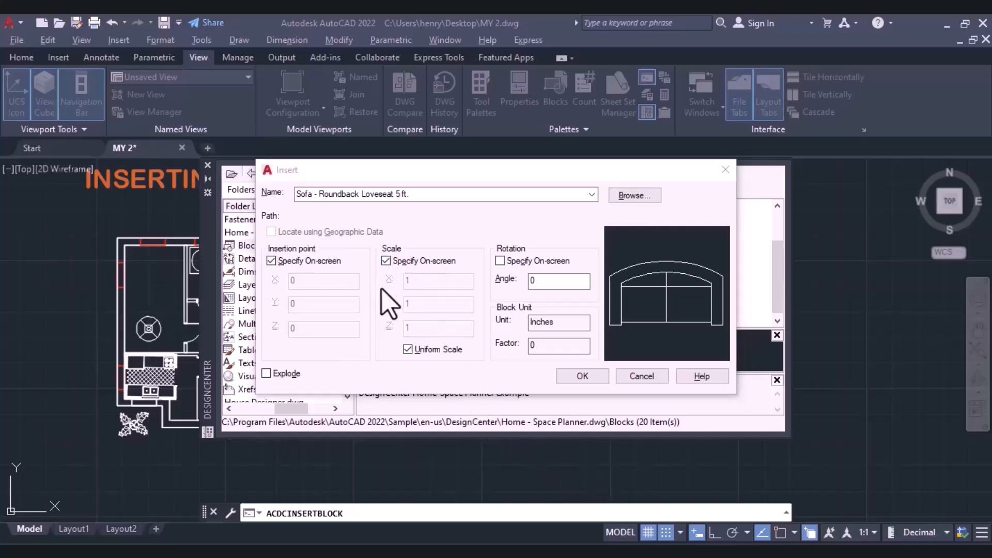
{"action": "left_click", "coordinate": [386, 261]}
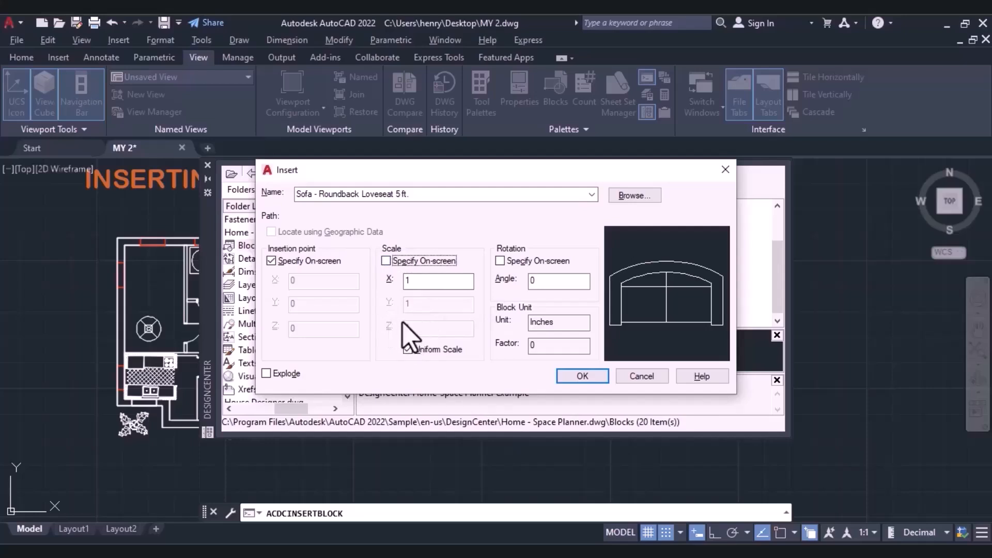
{"action": "left_click", "coordinate": [409, 350]}
{"action": "left_click", "coordinate": [408, 349]}
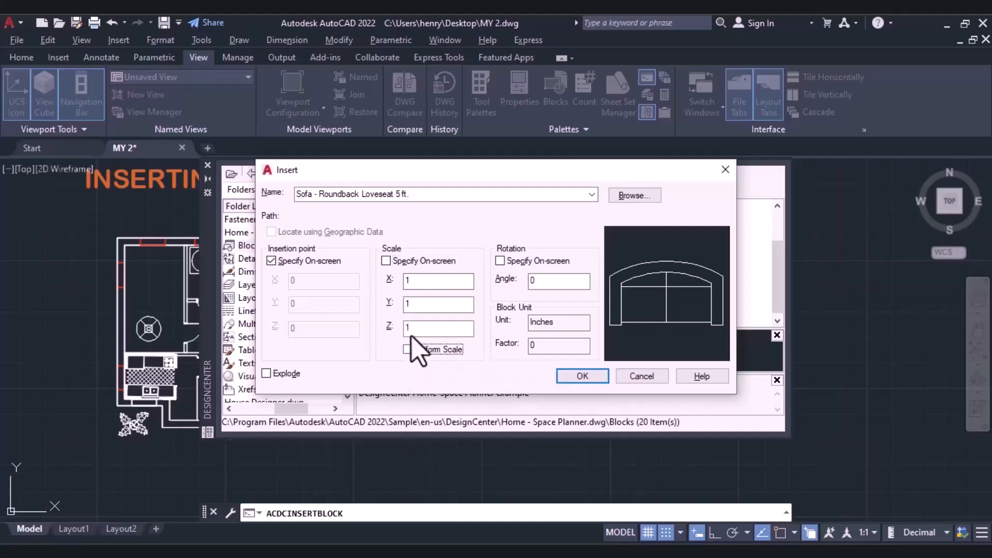
{"action": "left_click", "coordinate": [413, 282]}
{"action": "type", "text": "2"}
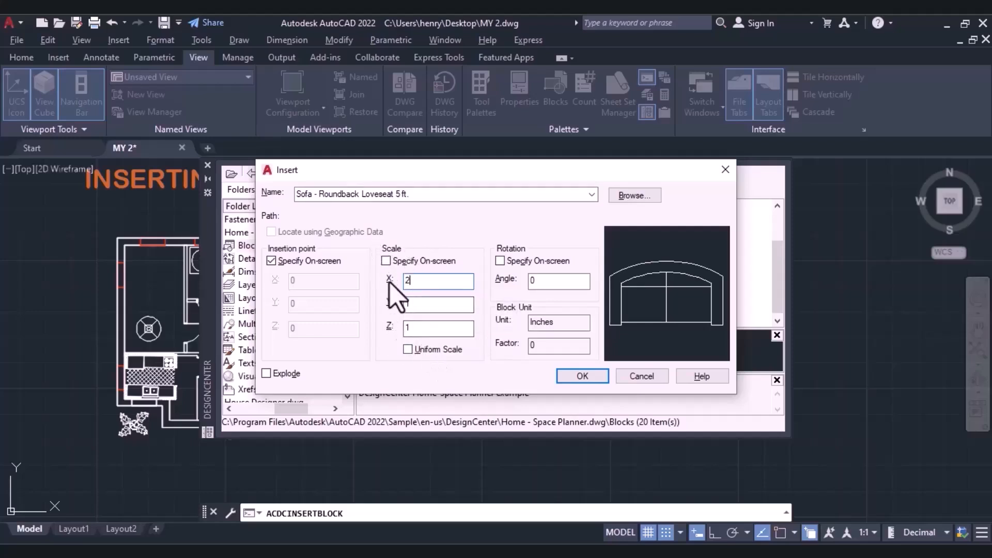
{"action": "left_click", "coordinate": [408, 349]}
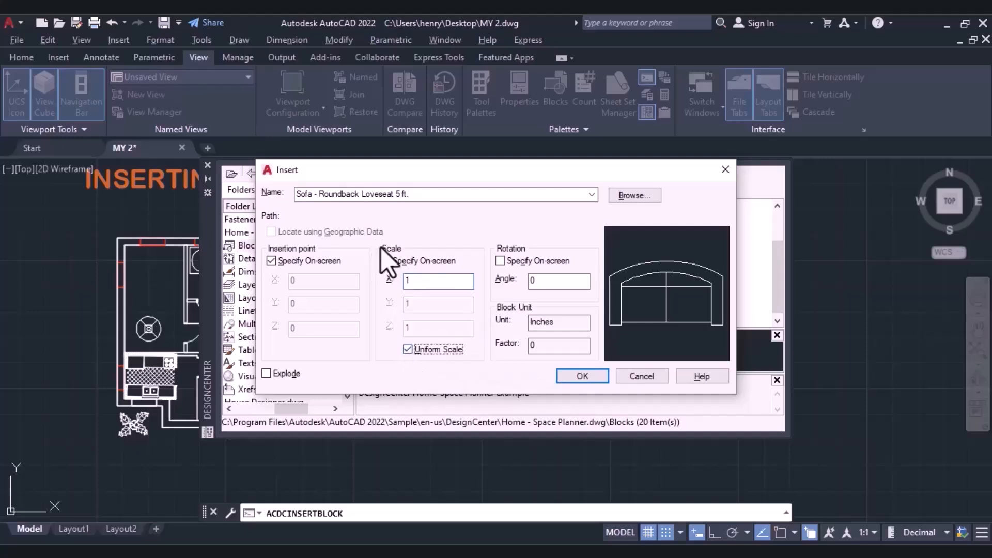
{"action": "left_click", "coordinate": [386, 261]}
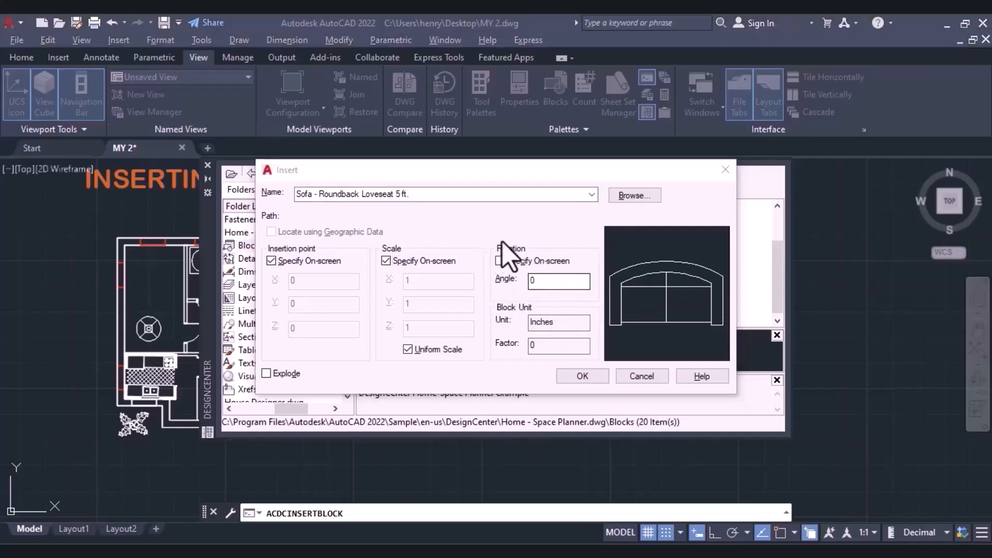
Step: Set the loveseat block's rotation angle to 180 and accept the insertion settings
{"action": "left_click", "coordinate": [538, 282]}
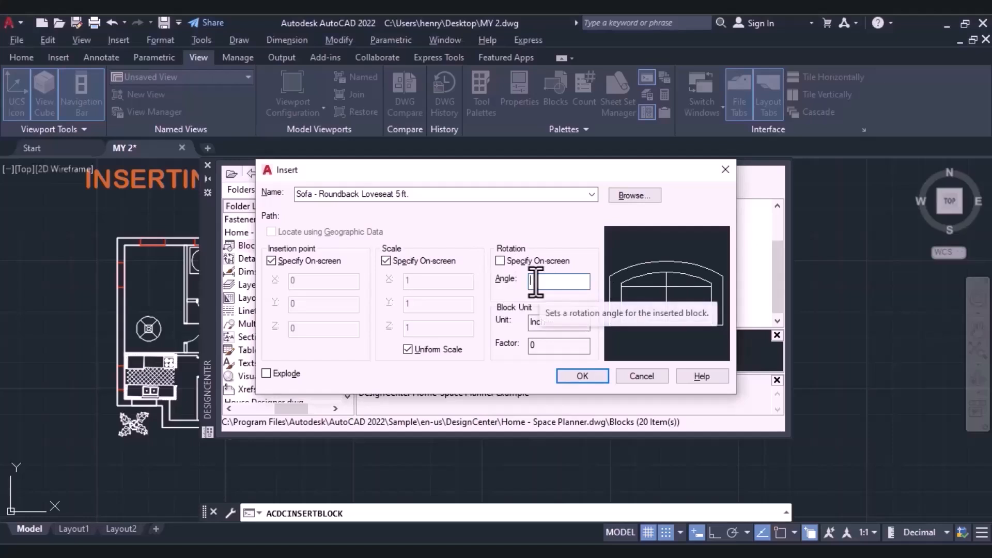
{"action": "type", "text": "180"}
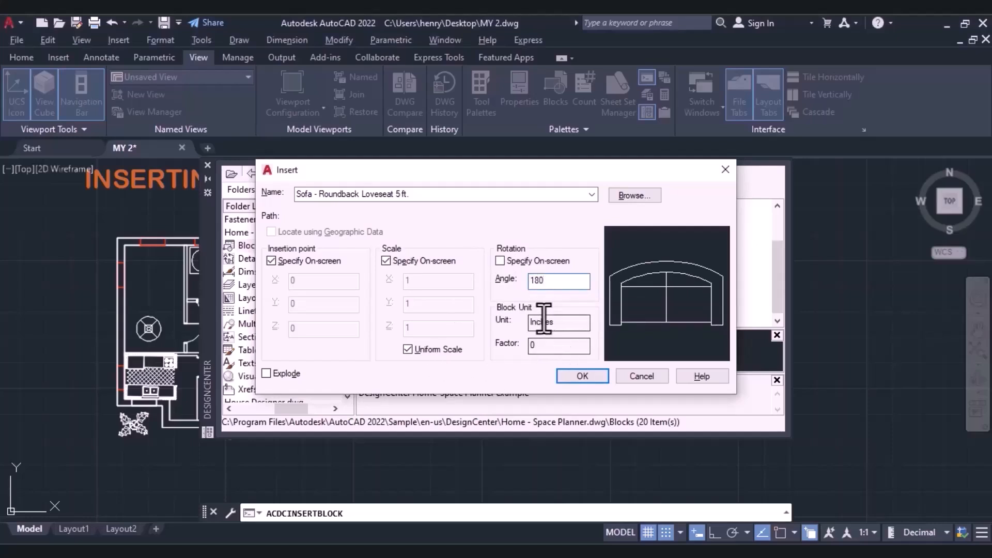
{"action": "left_click", "coordinate": [582, 376]}
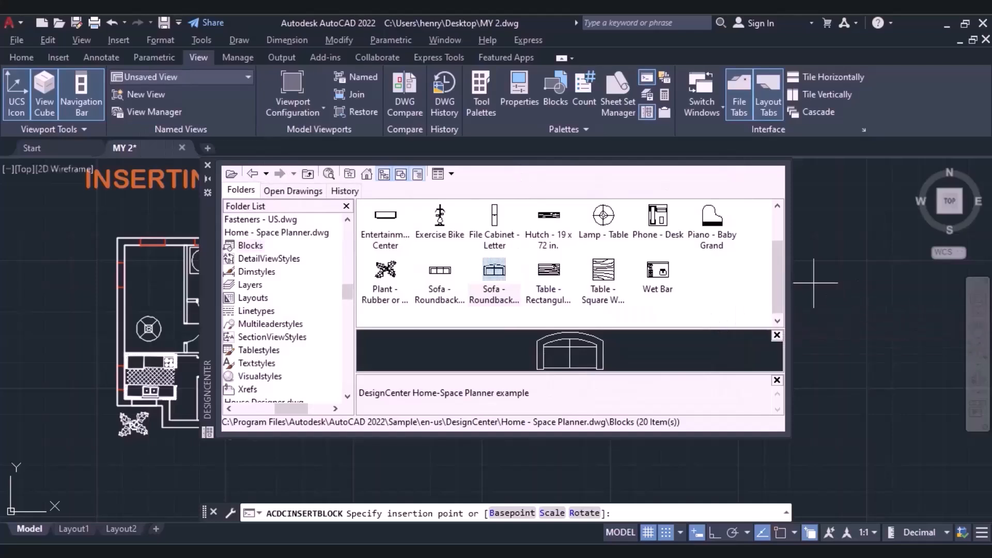
Step: Place the rotated loveseat block in the empty area to the right of the floor plan
{"action": "left_click", "coordinate": [207, 178]}
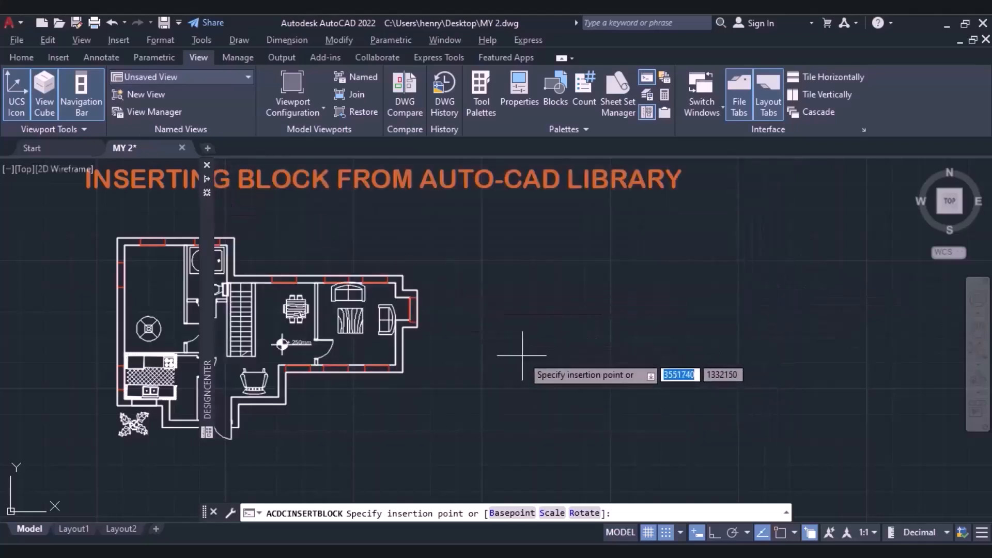
{"action": "left_click", "coordinate": [524, 354]}
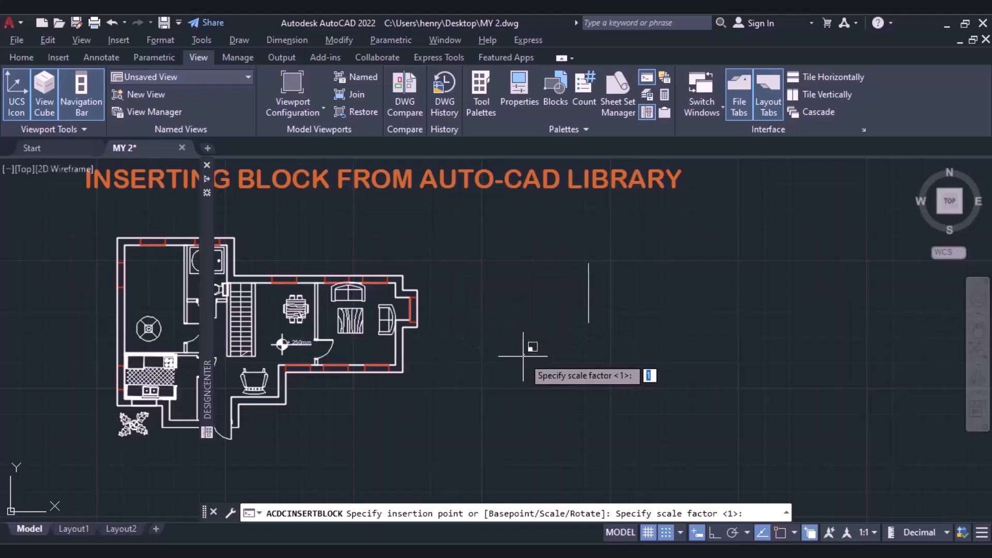
{"action": "left_click", "coordinate": [525, 355]}
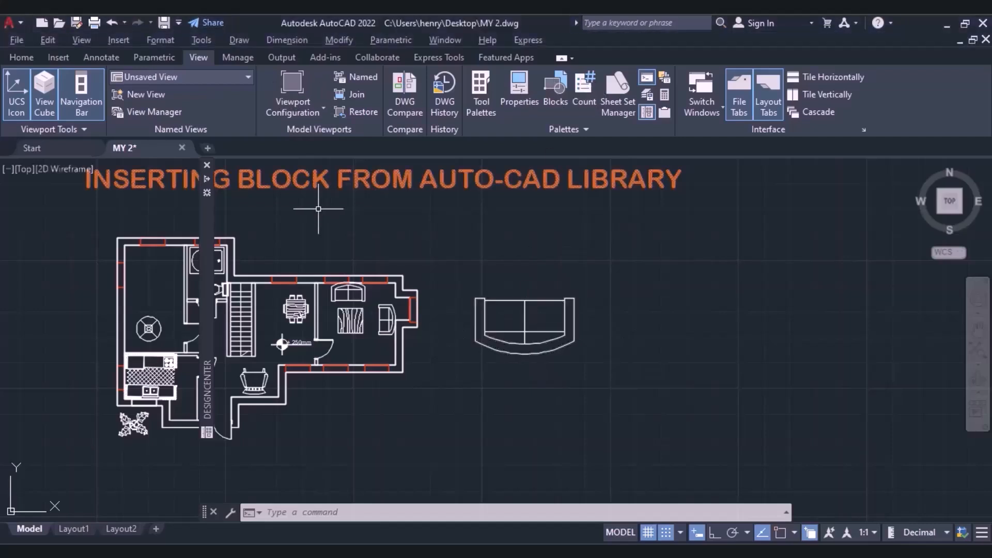
Step: Scale the loveseat block by a factor of .5, snapping the base point to an endpoint on its rounded back
{"action": "left_click", "coordinate": [24, 58]}
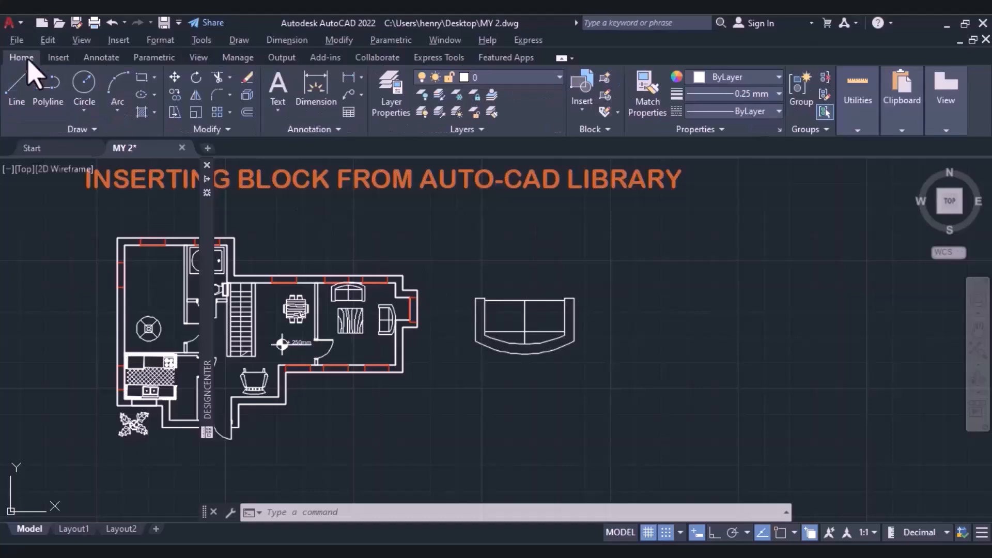
{"action": "left_click", "coordinate": [195, 113]}
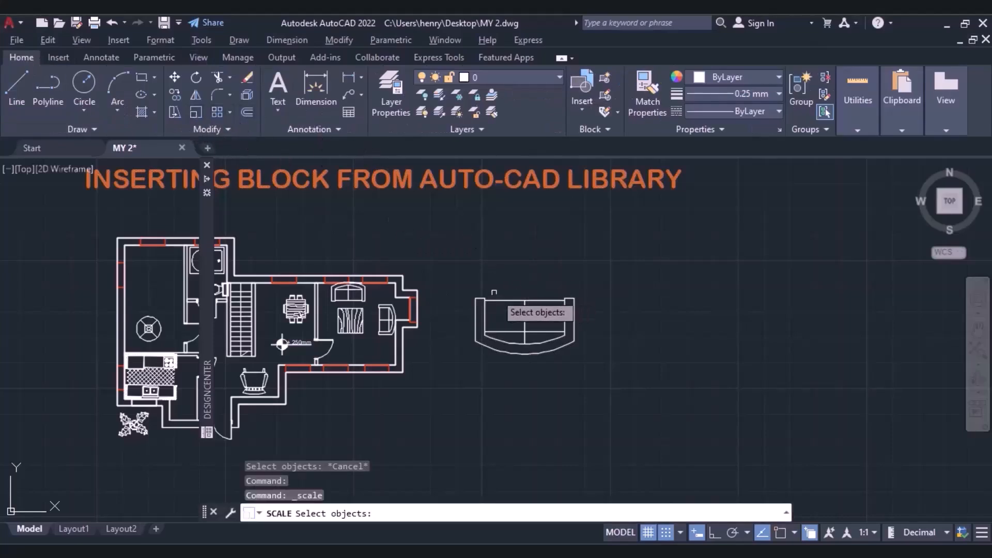
{"action": "left_click", "coordinate": [477, 324]}
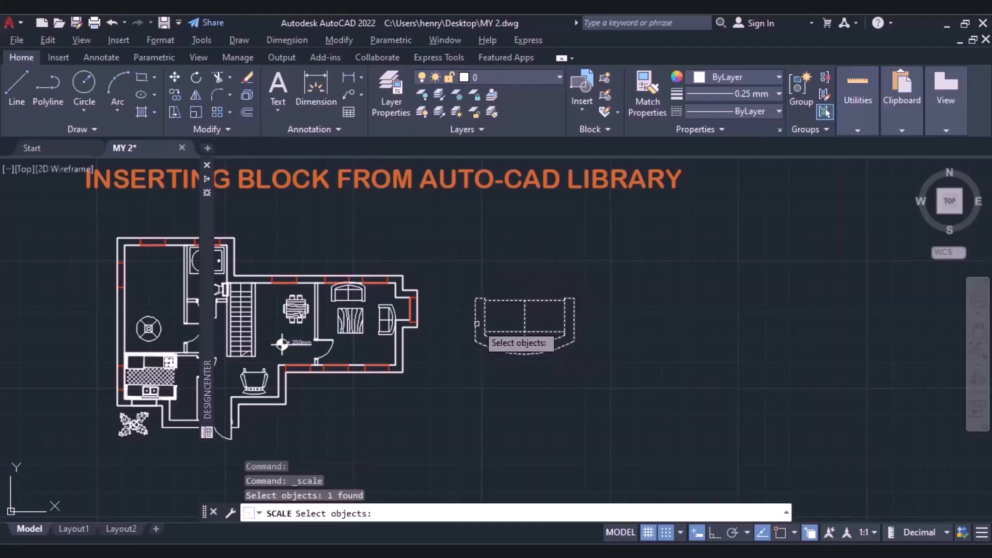
{"action": "key", "text": "Return"}
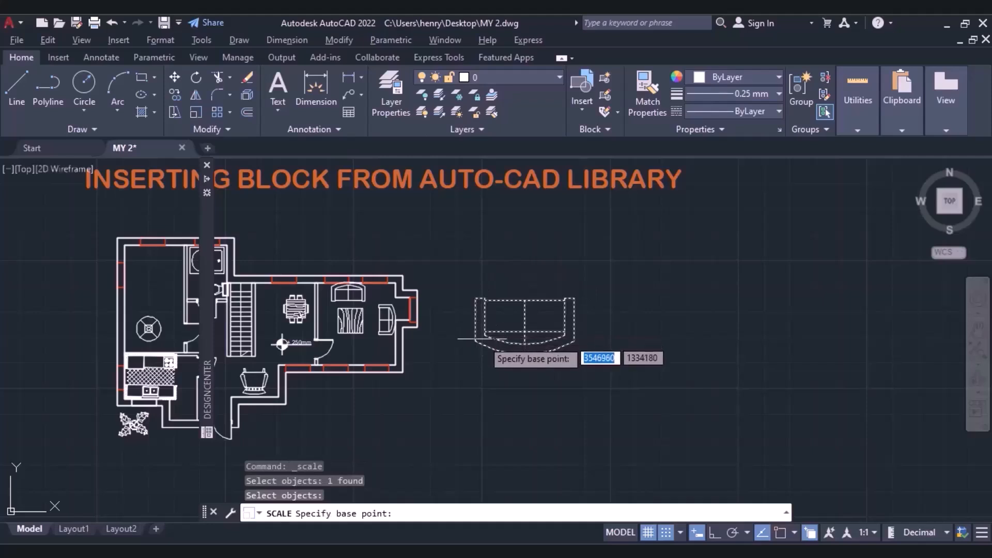
{"action": "key", "text": "F3"}
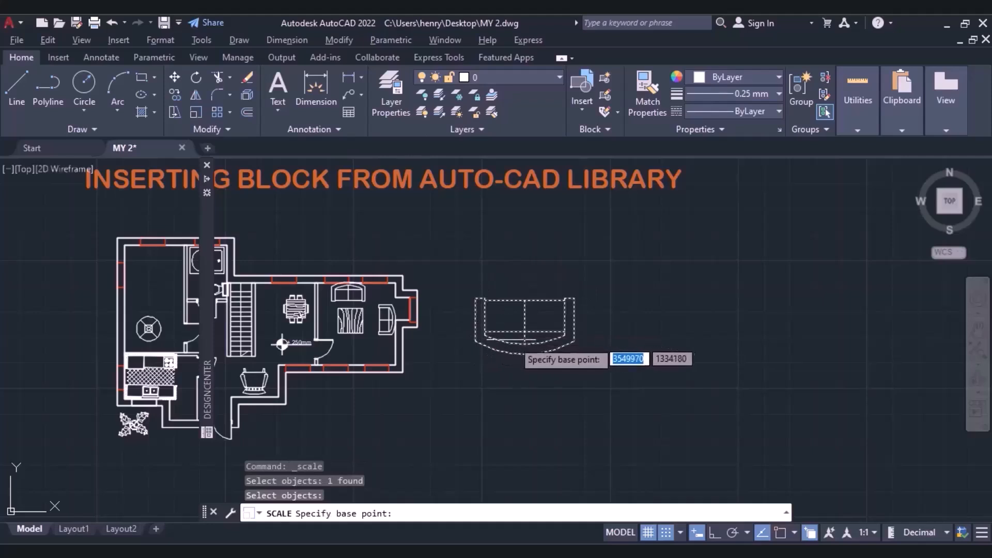
{"action": "left_click", "coordinate": [484, 337]}
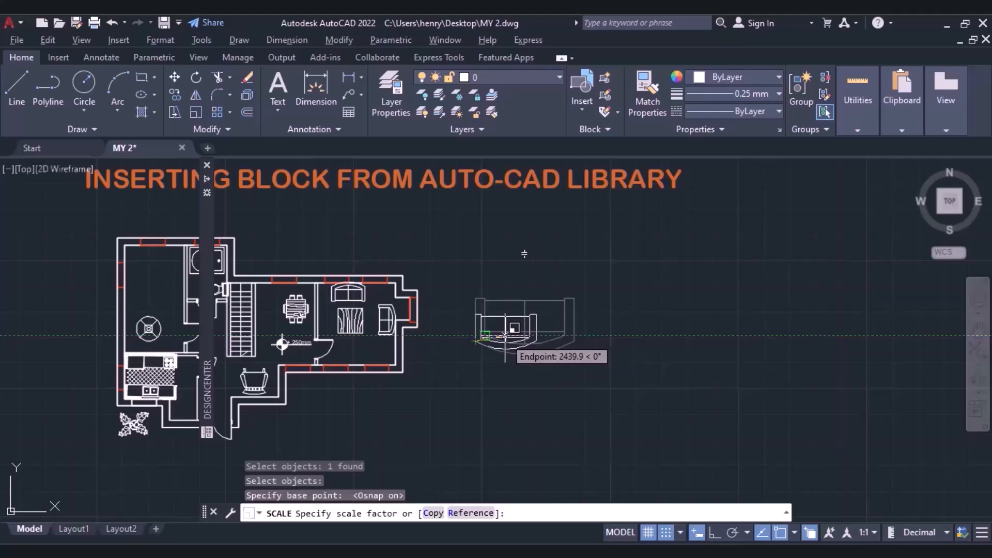
{"action": "type", "text": ".5"}
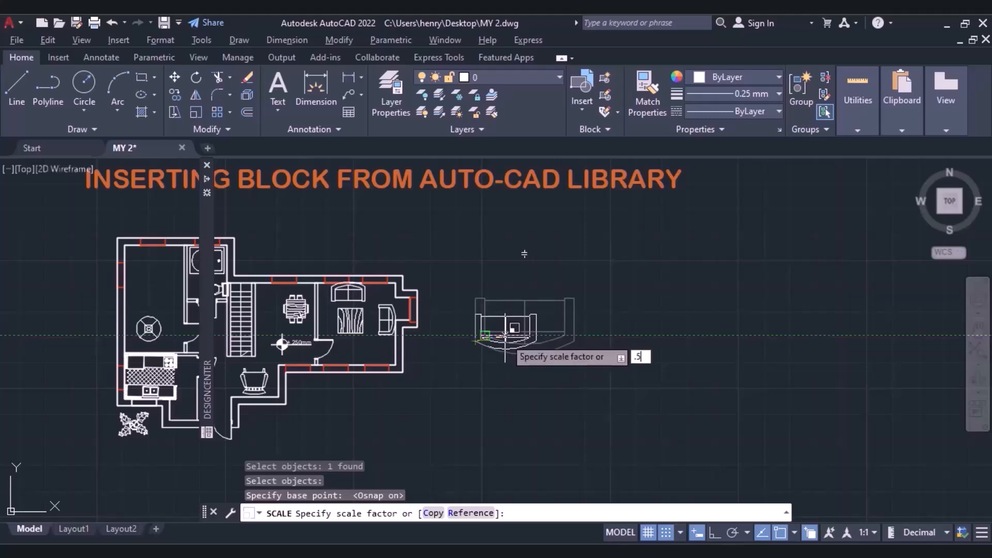
{"action": "key", "text": "Return"}
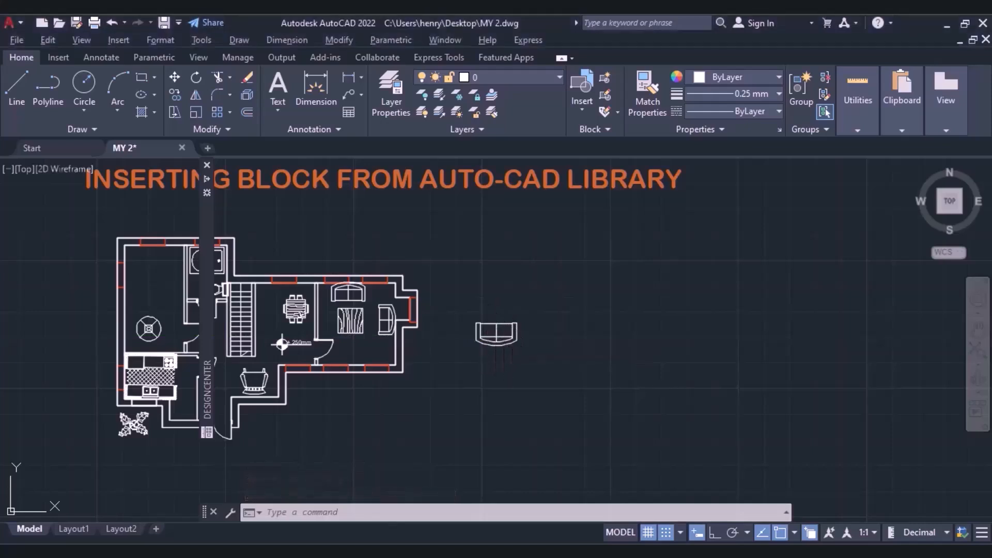
Step: Turn on the Nearest object snap
{"action": "left_click", "coordinate": [498, 339]}
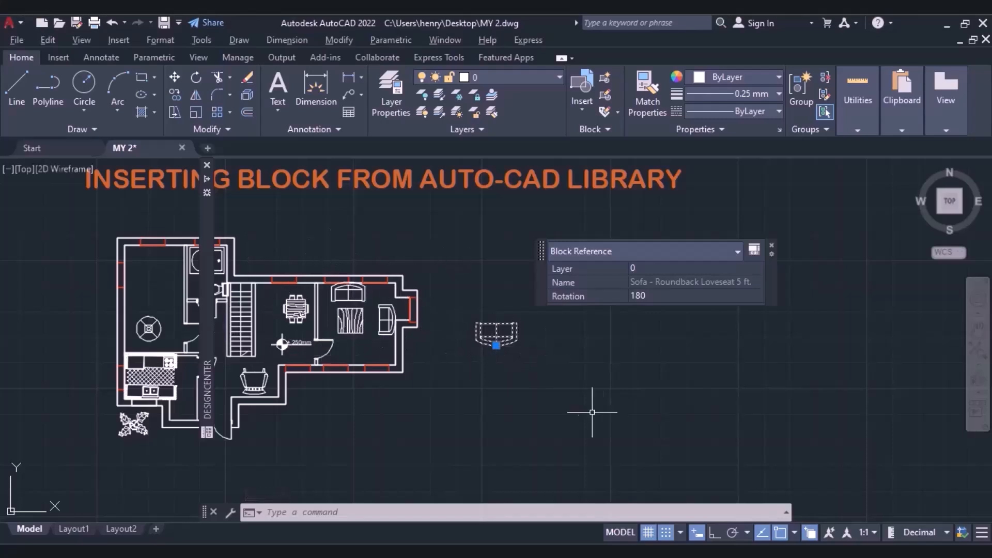
{"action": "key", "text": "Escape"}
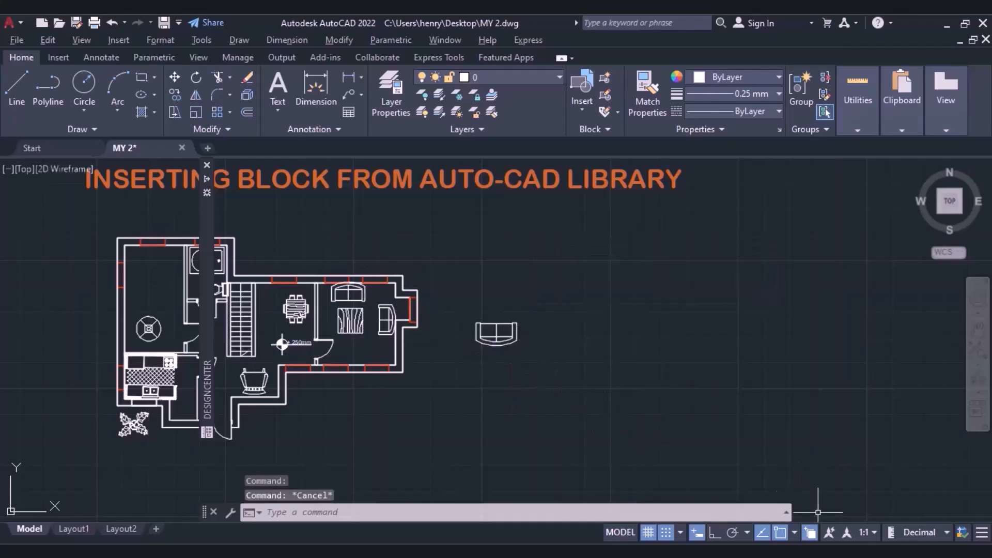
{"action": "left_click", "coordinate": [796, 535]}
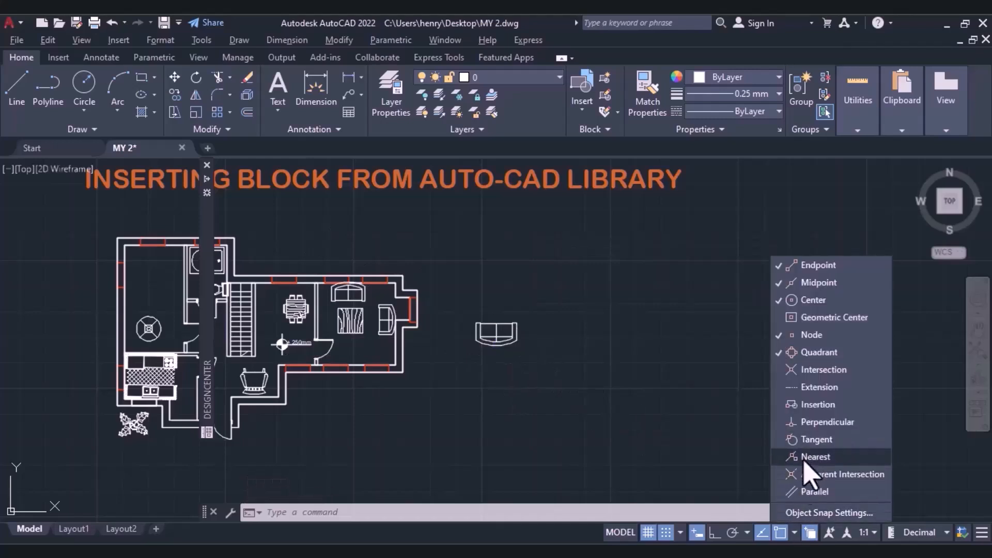
Step: Move the loveseat so its rounded back rests against the living room's lower wall, below the wooden table
{"action": "left_click", "coordinate": [499, 341]}
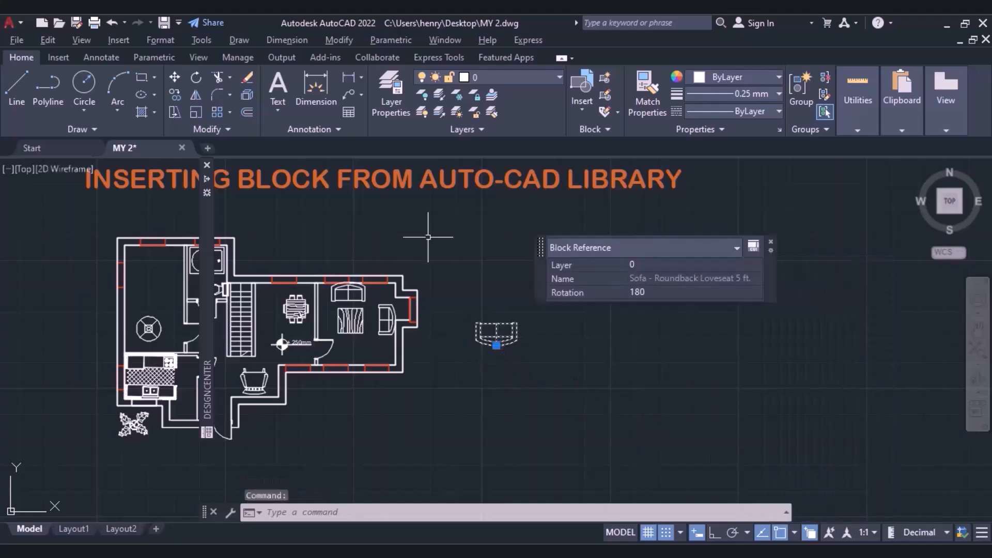
{"action": "left_click", "coordinate": [175, 78]}
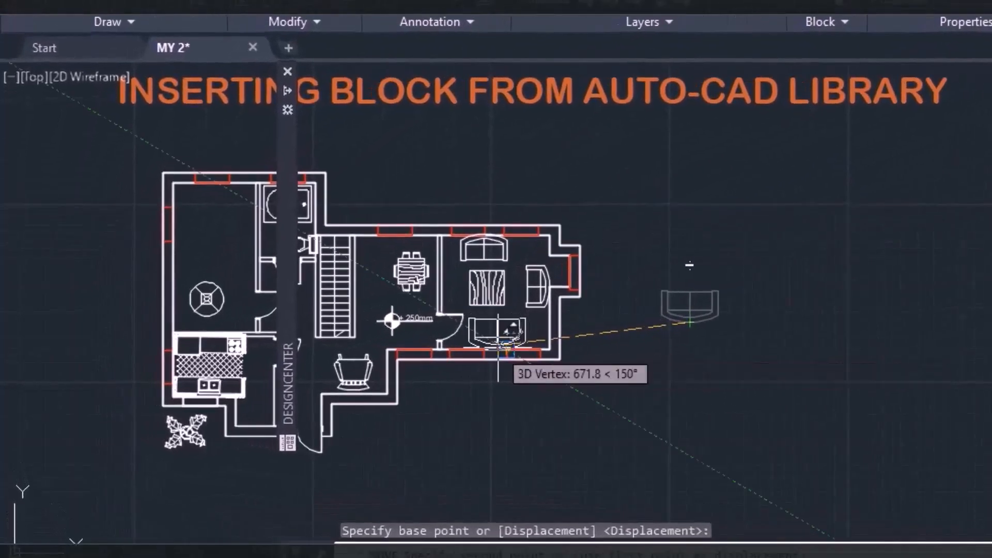
{"action": "left_click", "coordinate": [498, 350]}
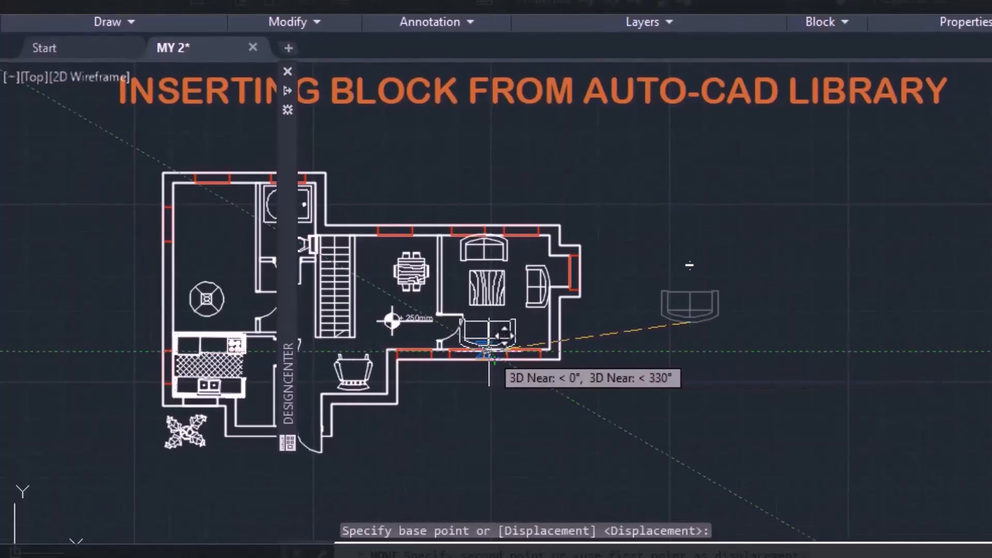
{"action": "left_click", "coordinate": [489, 355]}
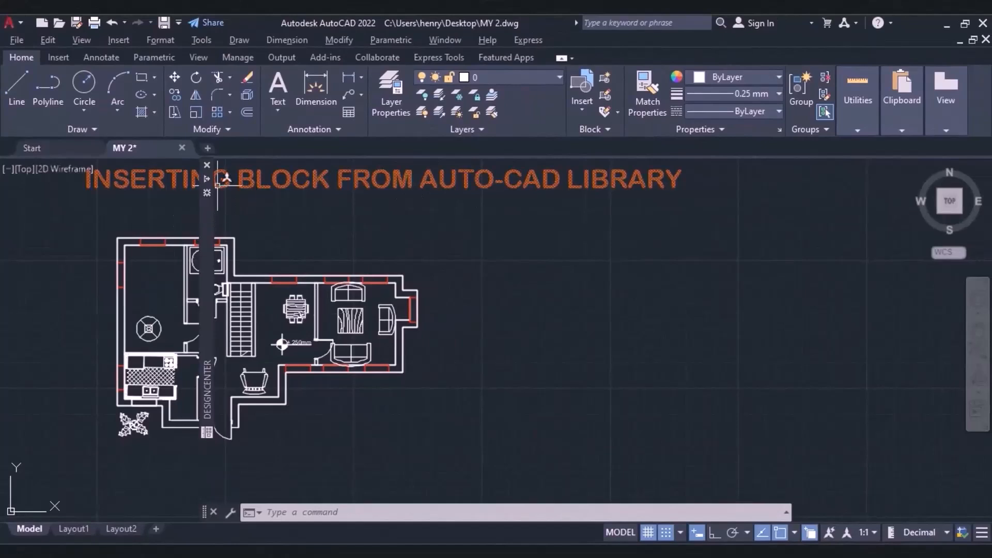
Step: Insert the Bed - Queen block from DesignCenter, not exploded and at the default scale, in the empty area right of the floor plan
{"action": "mouse_move", "coordinate": [206, 188]}
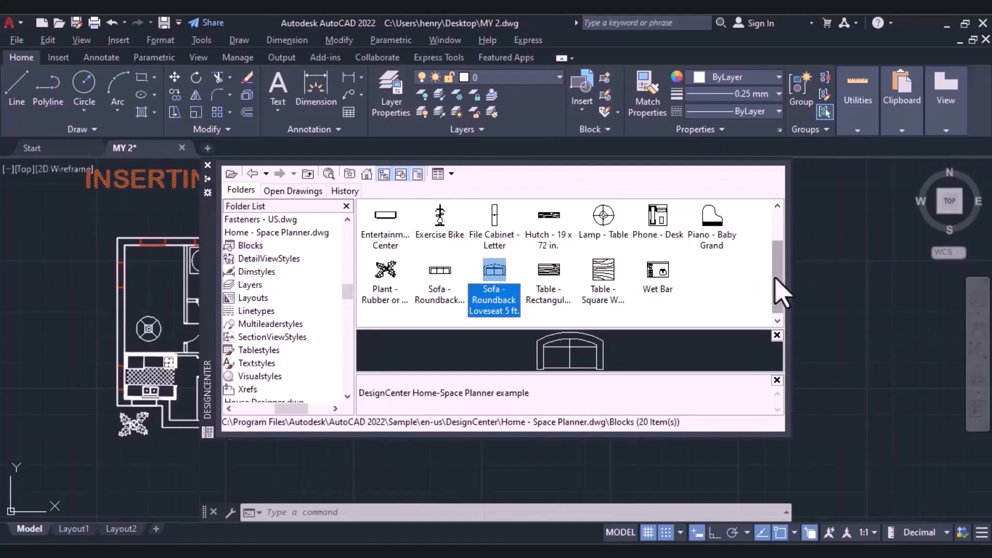
{"action": "left_click_drag", "start_coordinate": [781, 294], "coordinate": [780, 262]}
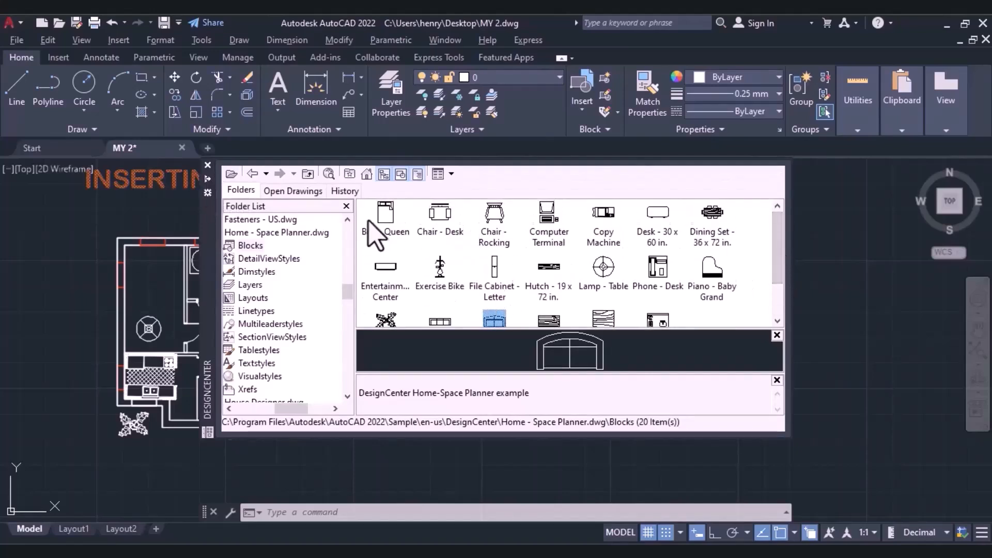
{"action": "left_click", "coordinate": [383, 220]}
{"action": "double_click", "coordinate": [384, 221]}
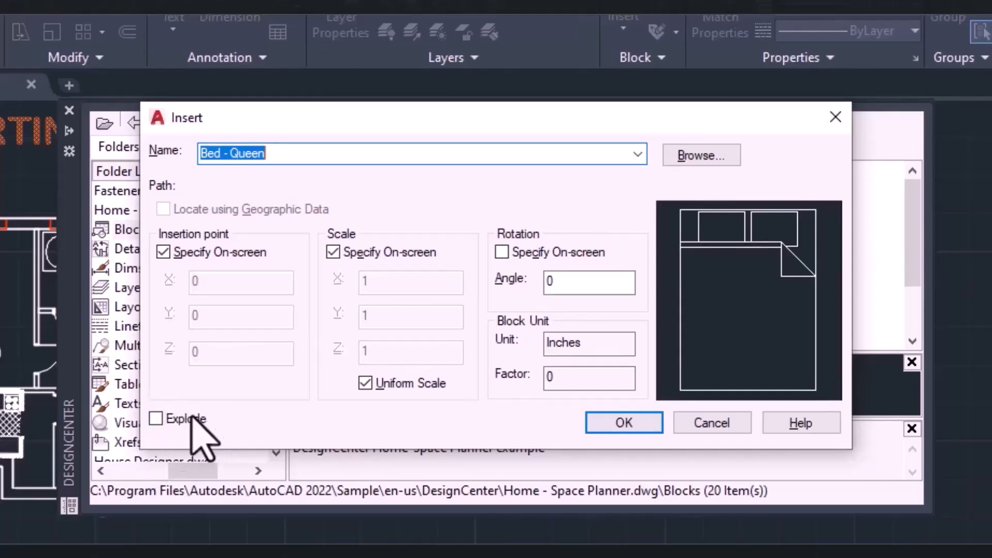
{"action": "left_click", "coordinate": [157, 419]}
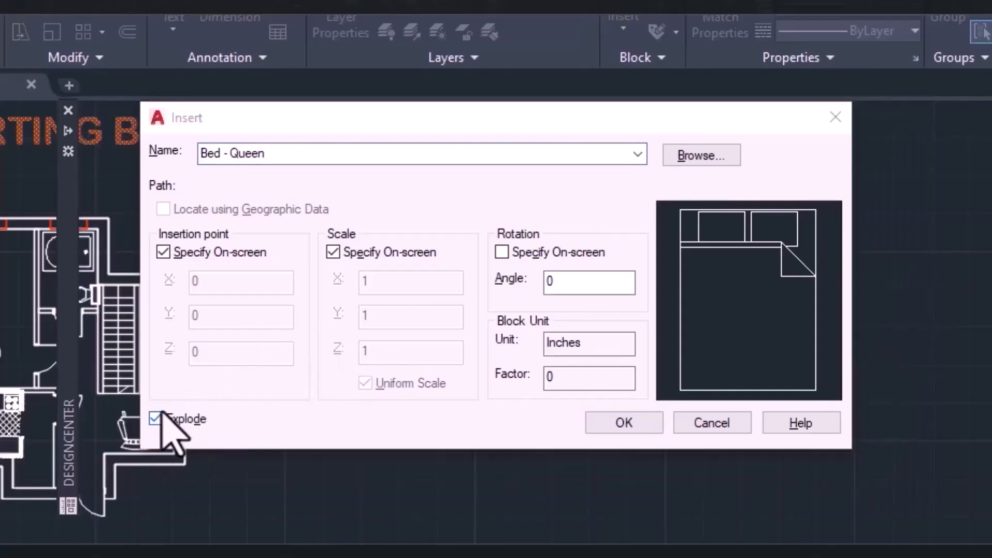
{"action": "left_click", "coordinate": [155, 417]}
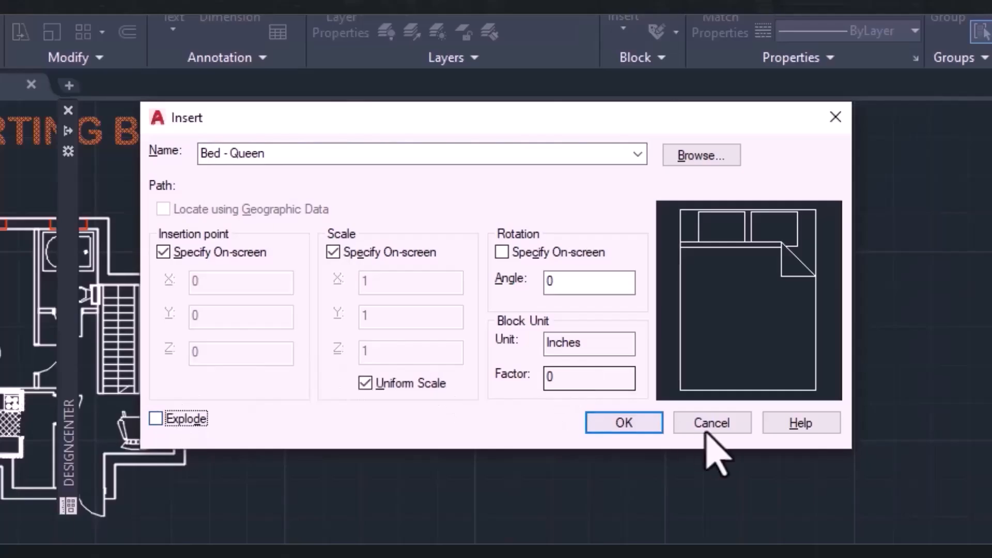
{"action": "left_click", "coordinate": [636, 423]}
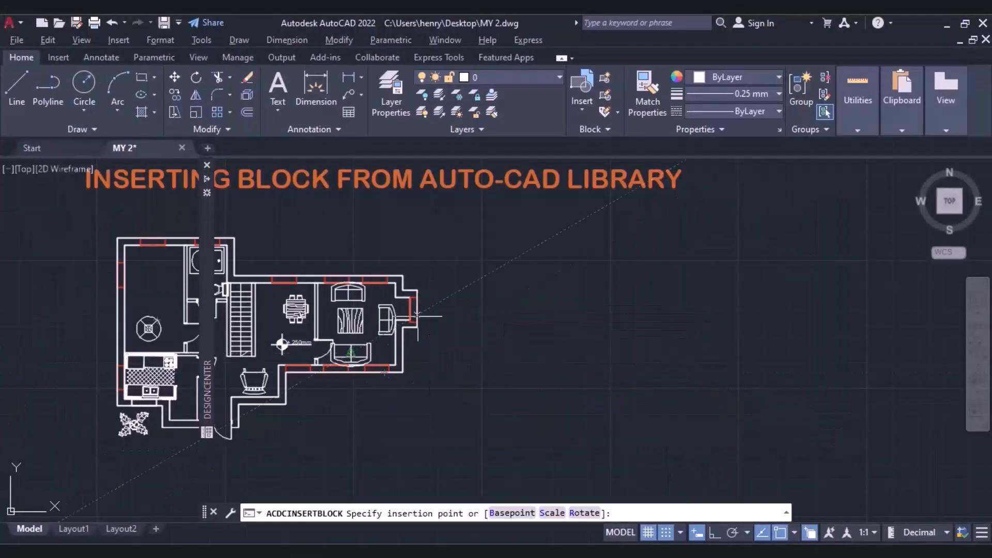
{"action": "left_click", "coordinate": [512, 317]}
{"action": "key", "text": "Return"}
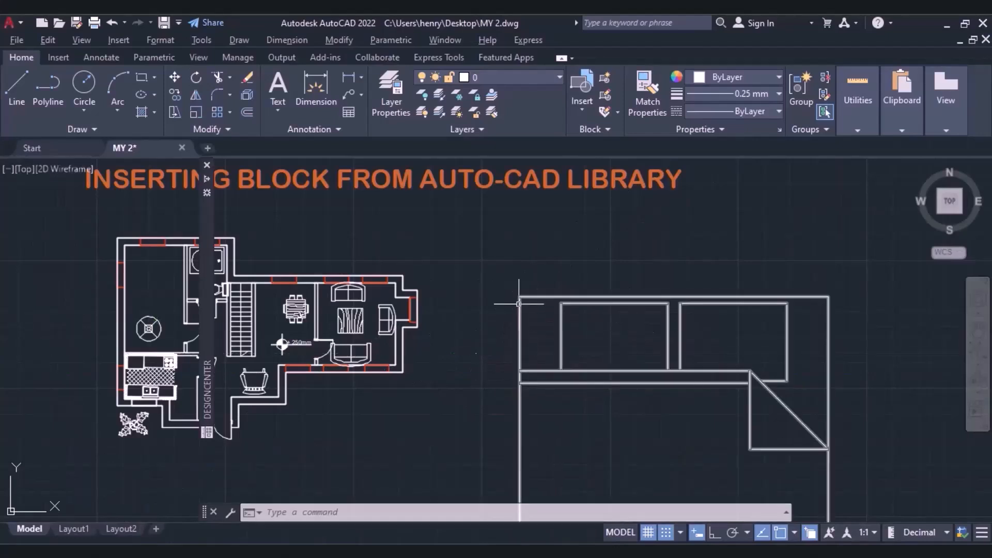
Step: Scale the bed block down freehand from its upper-left corner to a size that fits the bedroom
{"action": "left_click", "coordinate": [519, 304]}
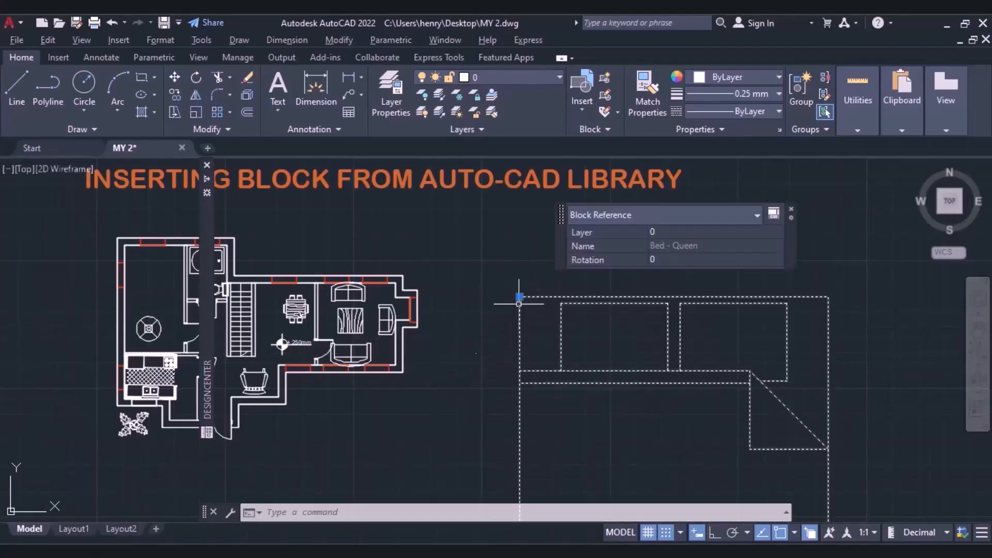
{"action": "left_click", "coordinate": [196, 113]}
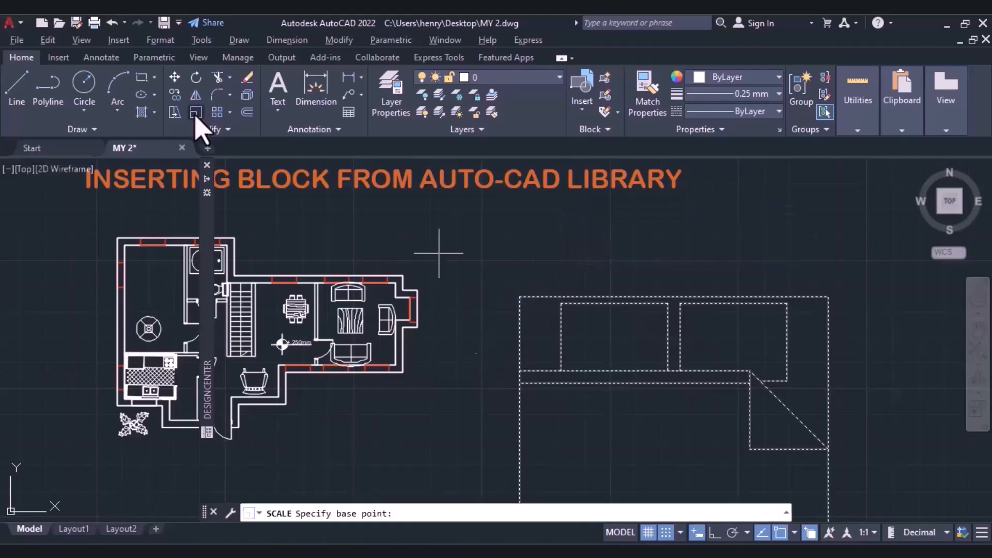
{"action": "left_click", "coordinate": [520, 298]}
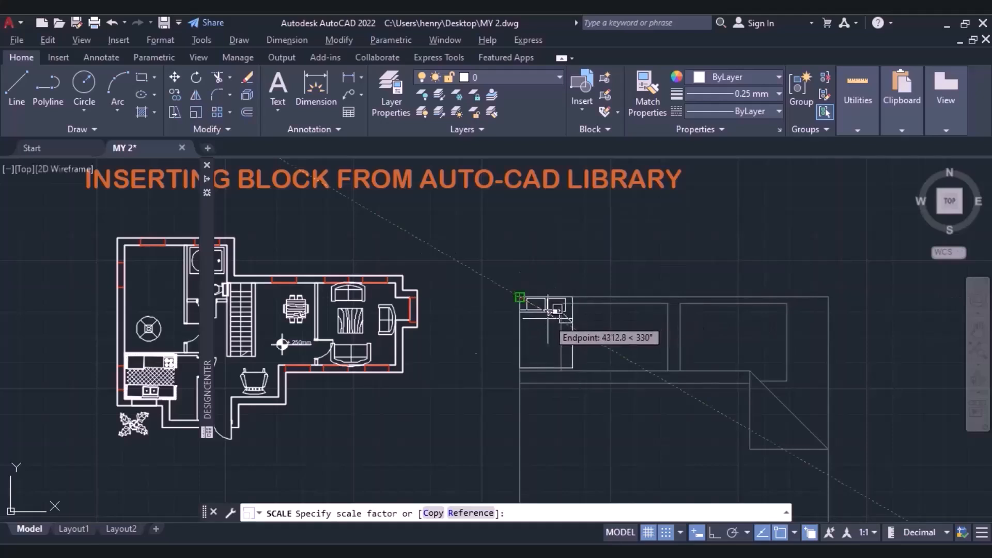
{"action": "left_click", "coordinate": [548, 317]}
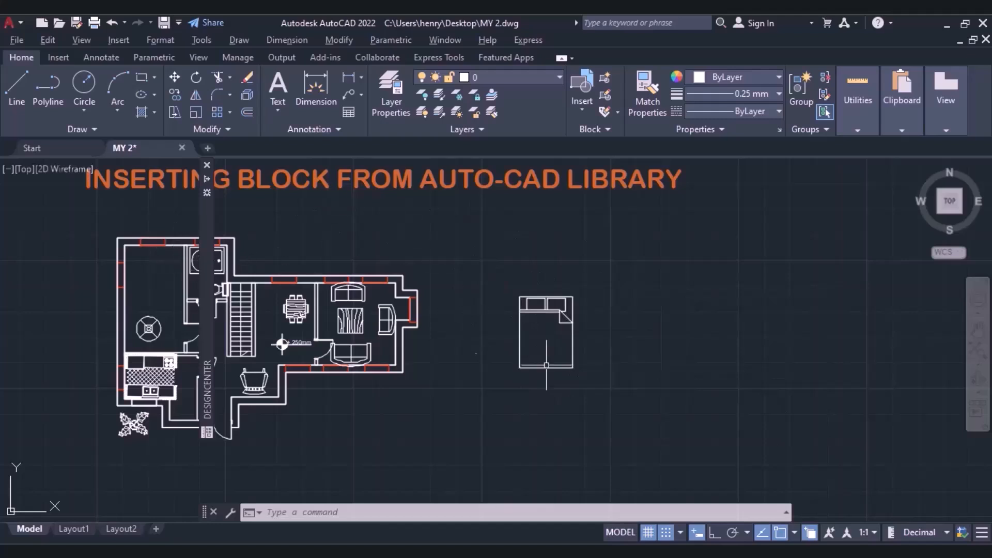
Step: Move the bed by its upper-left corner to the inner upper-left corner of the bedroom
{"action": "mouse_move", "coordinate": [513, 284]}
{"action": "left_mouse_down"}
{"action": "mouse_move", "coordinate": [551, 411]}
{"action": "mouse_move", "coordinate": [602, 258]}
{"action": "left_mouse_up"}
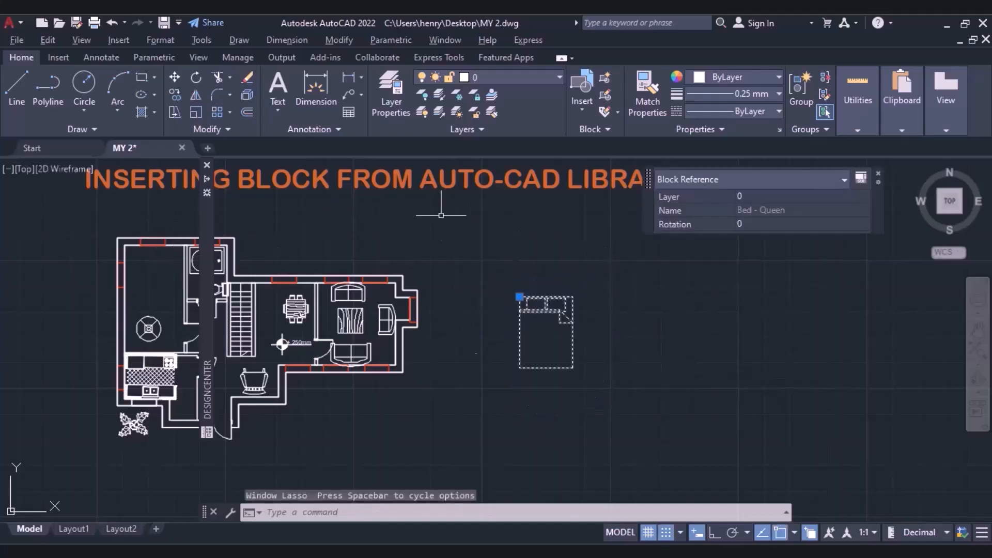
{"action": "left_click", "coordinate": [174, 77]}
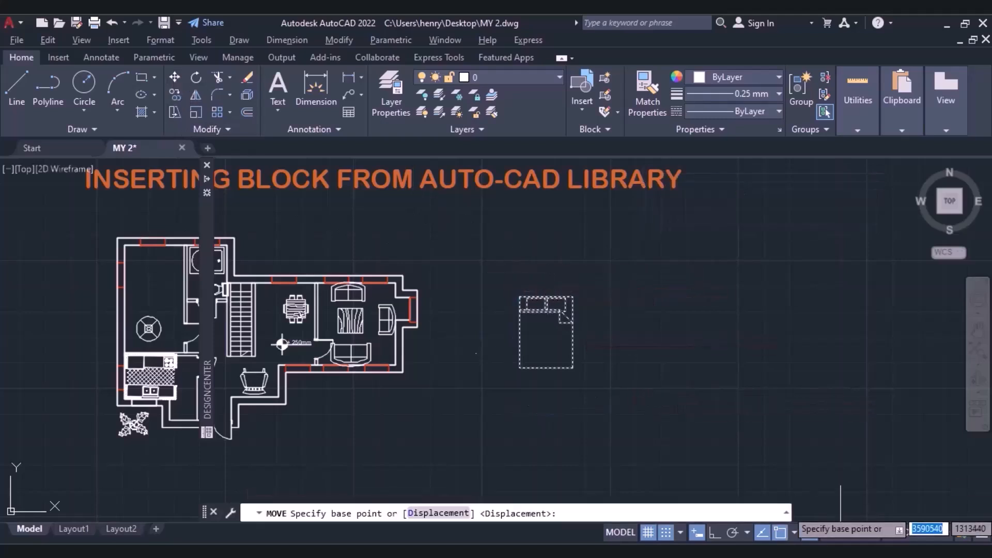
{"action": "left_click", "coordinate": [795, 533]}
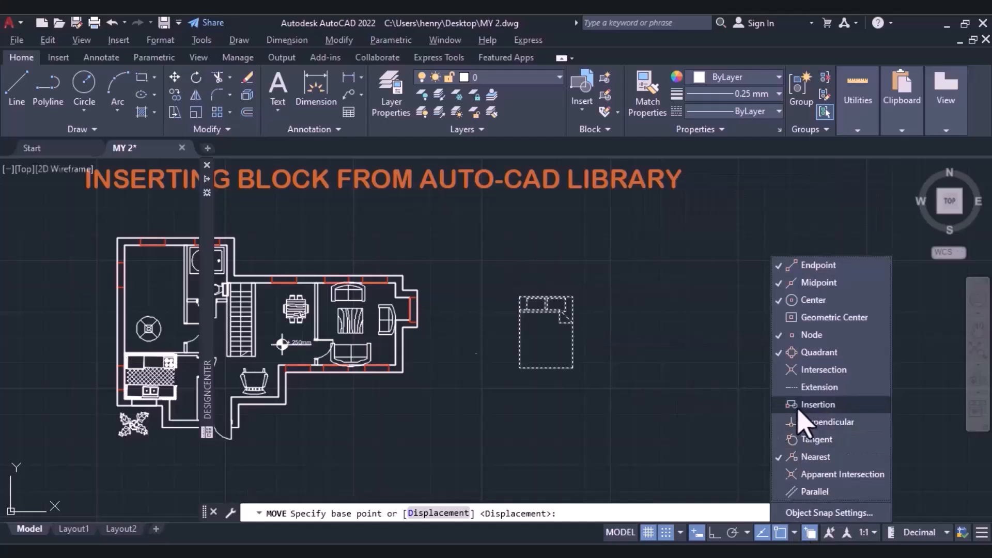
{"action": "left_click", "coordinate": [609, 374]}
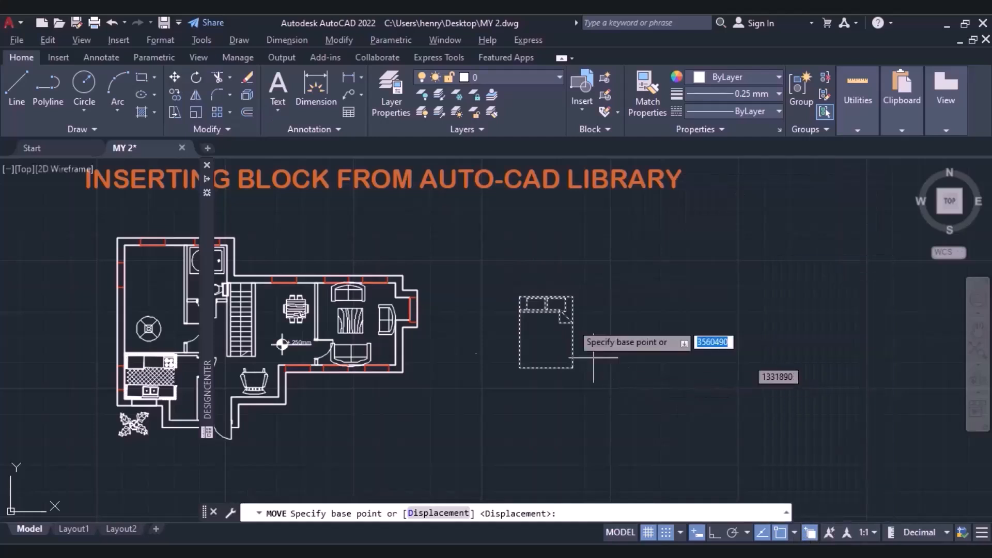
{"action": "left_click", "coordinate": [518, 298]}
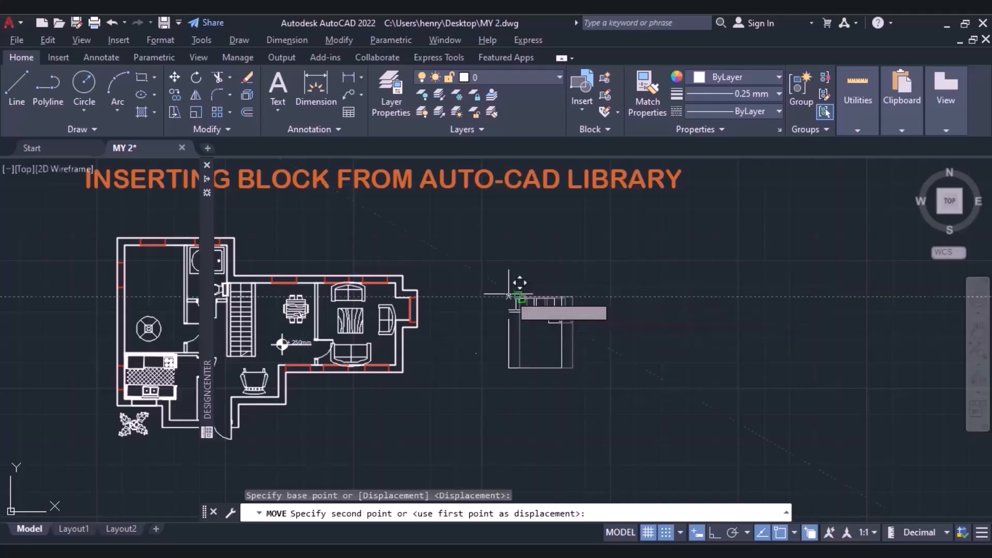
{"action": "left_click", "coordinate": [124, 245]}
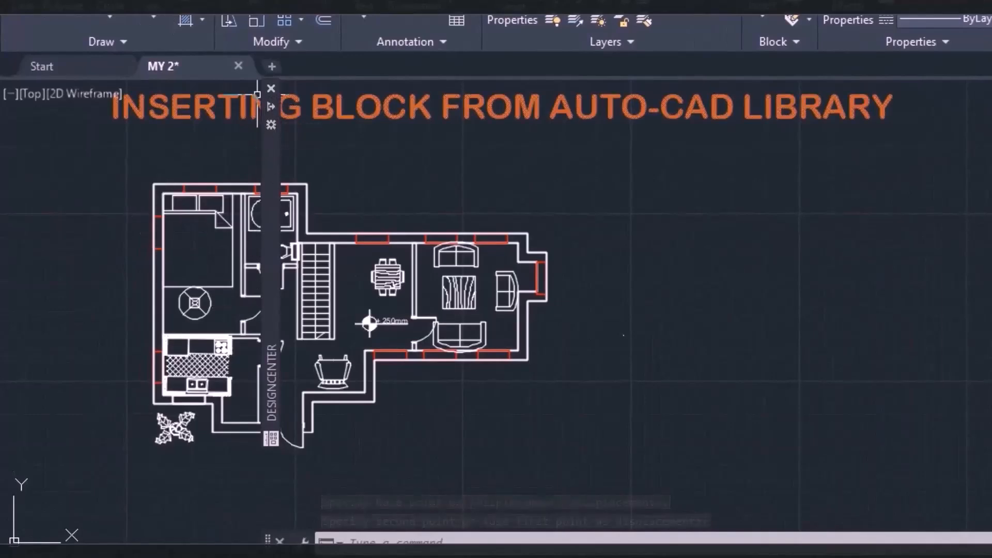
Step: Close the DesignCenter palette
{"action": "mouse_move", "coordinate": [271, 90]}
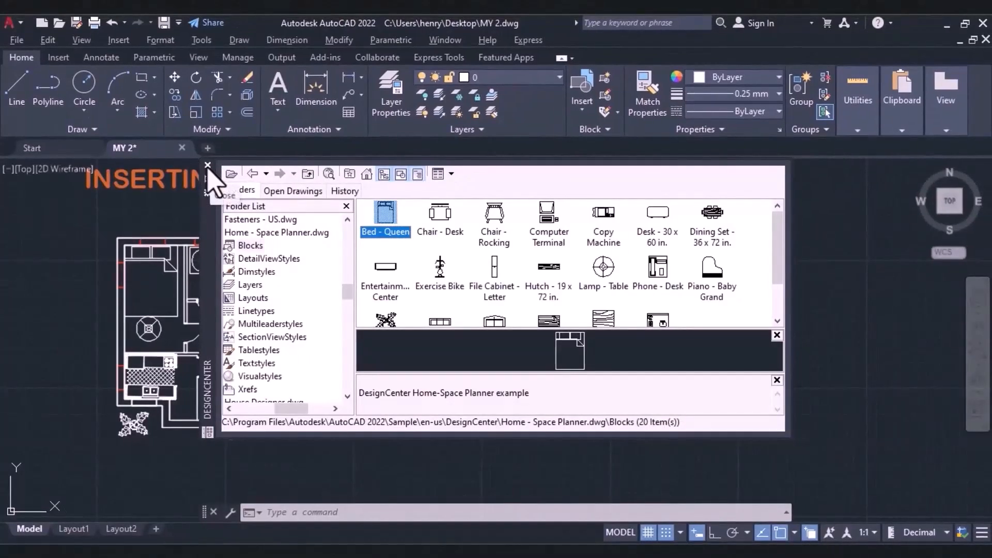
{"action": "left_click", "coordinate": [208, 165]}
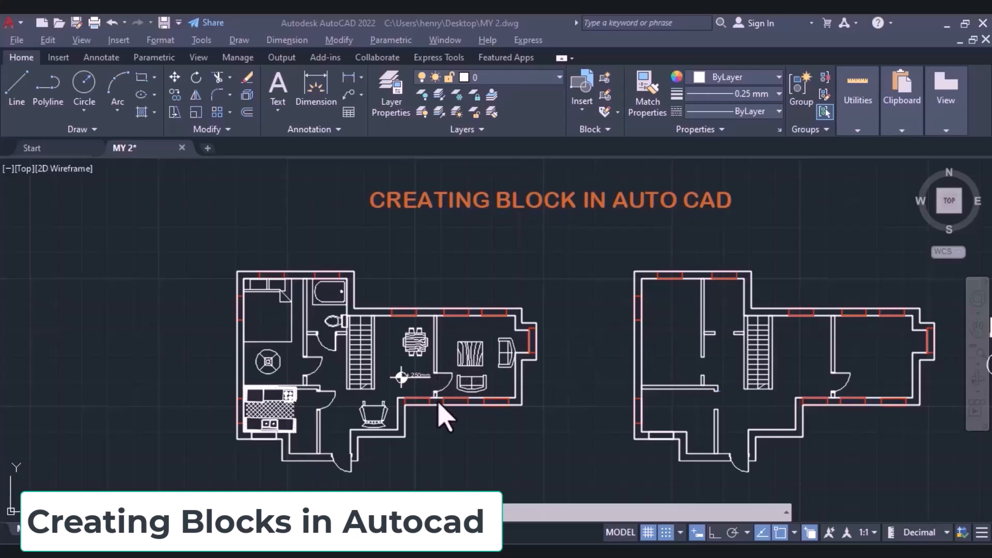
Step: Start a new block definition named My Door
{"action": "left_click", "coordinate": [977, 353]}
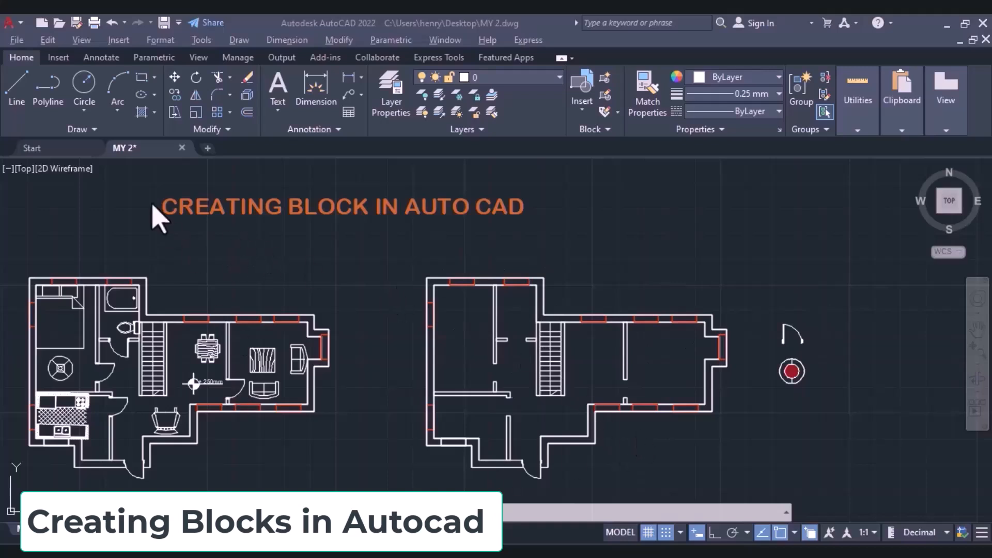
{"action": "left_click", "coordinate": [58, 58]}
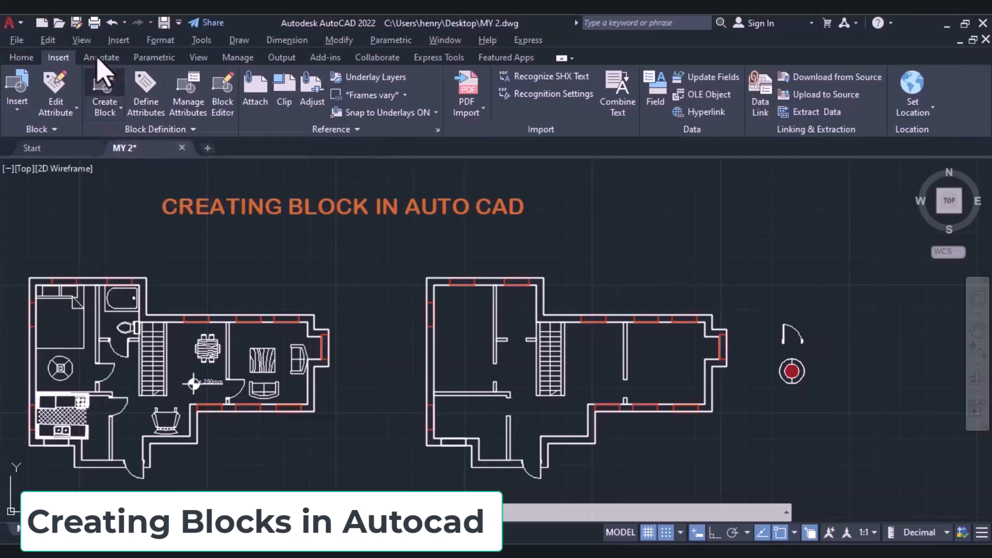
{"action": "left_click", "coordinate": [121, 108]}
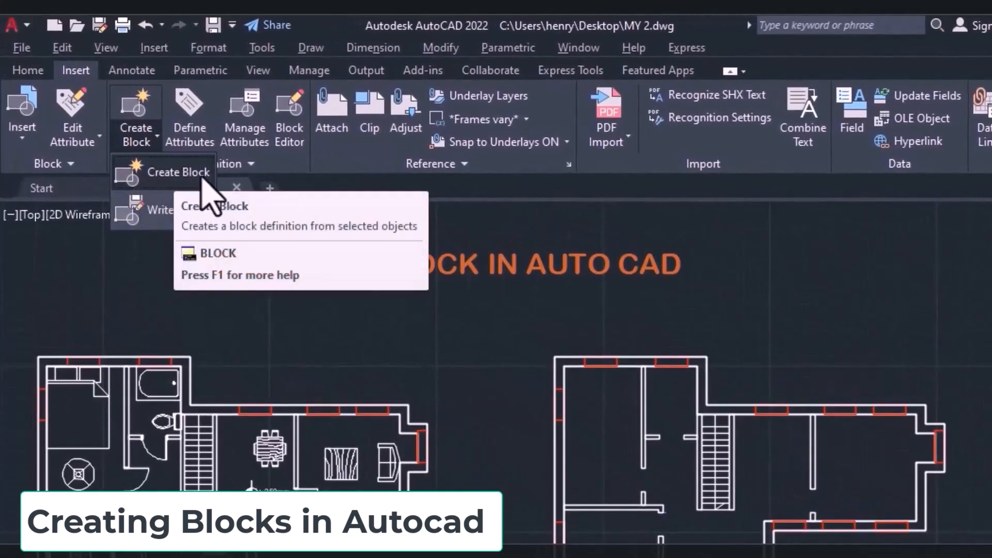
{"action": "left_click", "coordinate": [172, 176]}
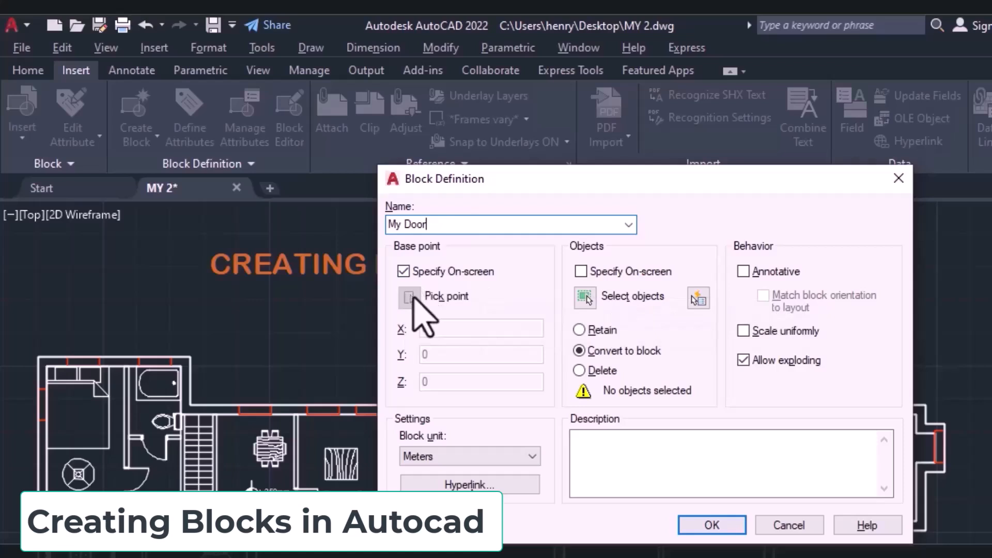
Step: Turn off on-screen base point specification and pick the lower-left corner of the loose door symbol as the block's base point
{"action": "left_click", "coordinate": [403, 273]}
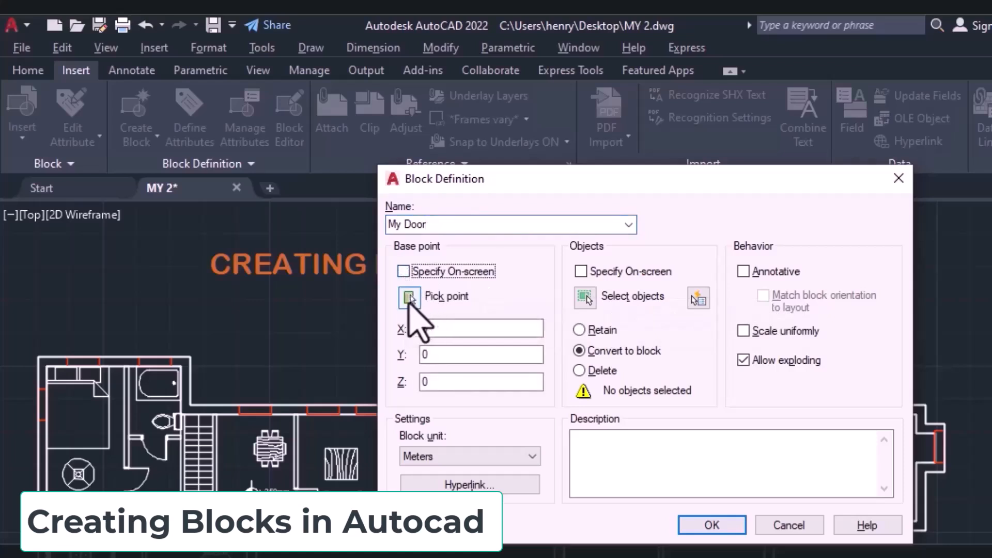
{"action": "left_click", "coordinate": [410, 298]}
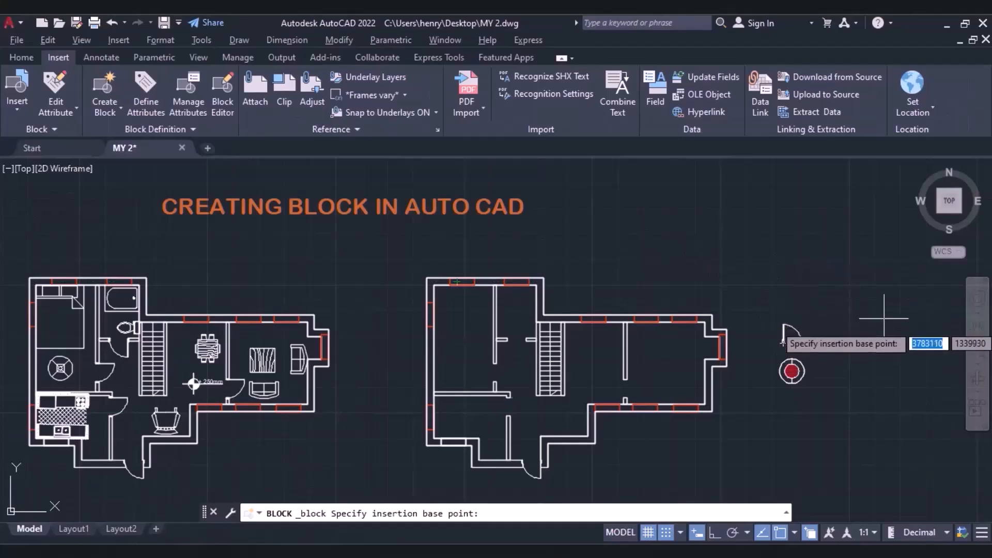
{"action": "left_click", "coordinate": [975, 346]}
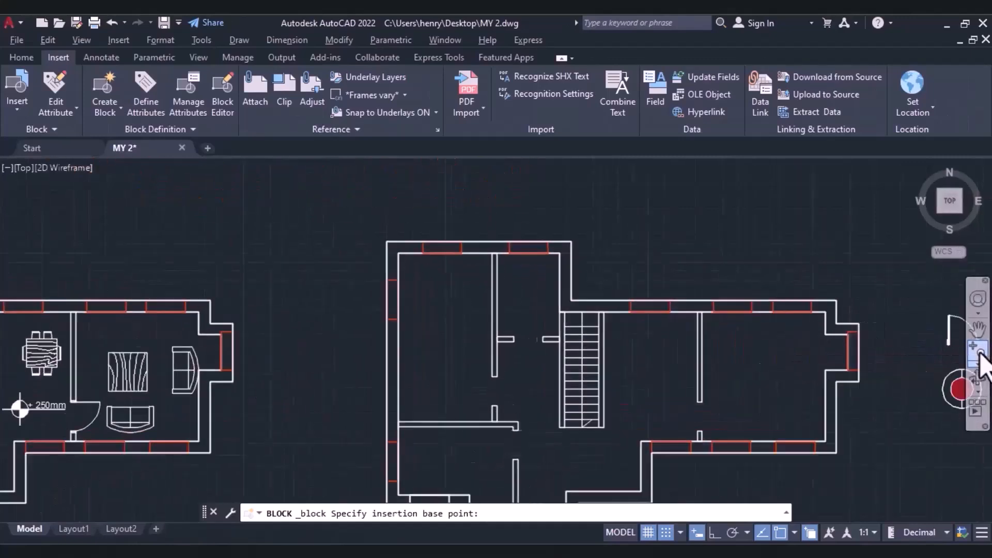
{"action": "left_click", "coordinate": [977, 329]}
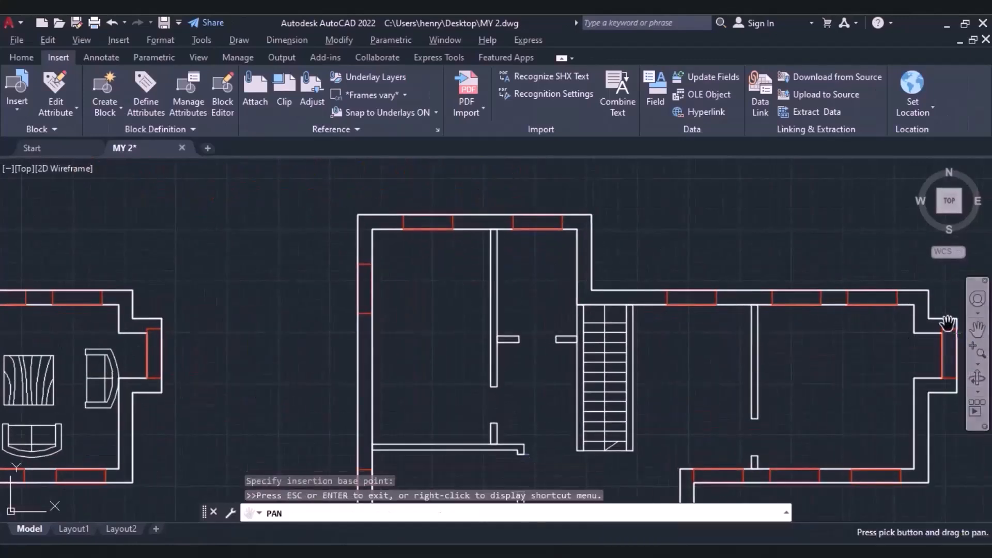
{"action": "left_click_drag", "start_coordinate": [945, 303], "coordinate": [640, 305]}
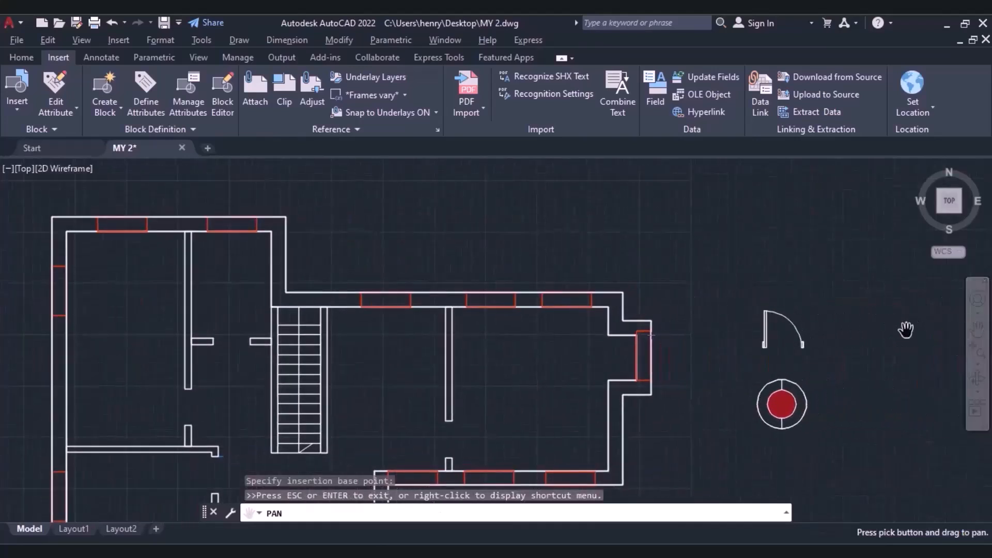
{"action": "key", "text": "Escape"}
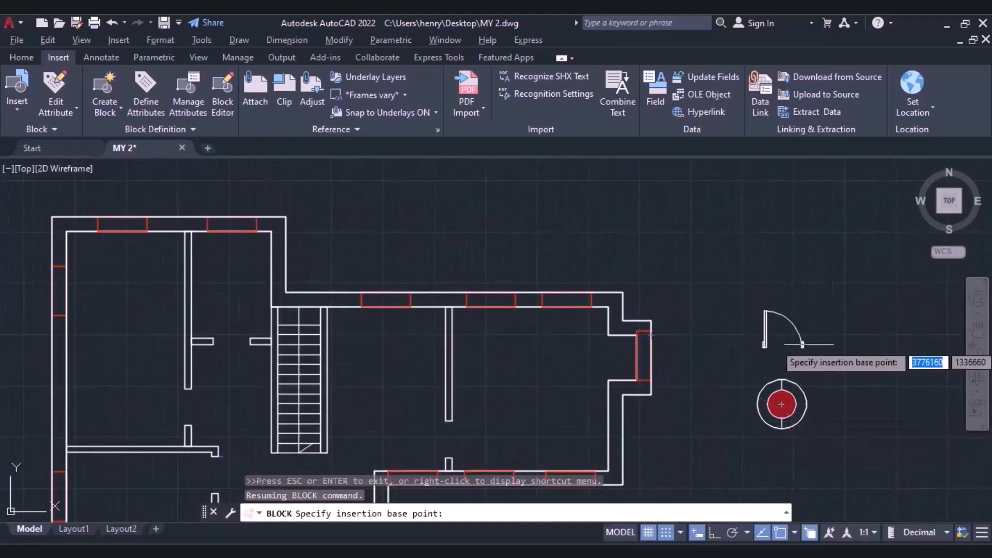
{"action": "left_click", "coordinate": [795, 535]}
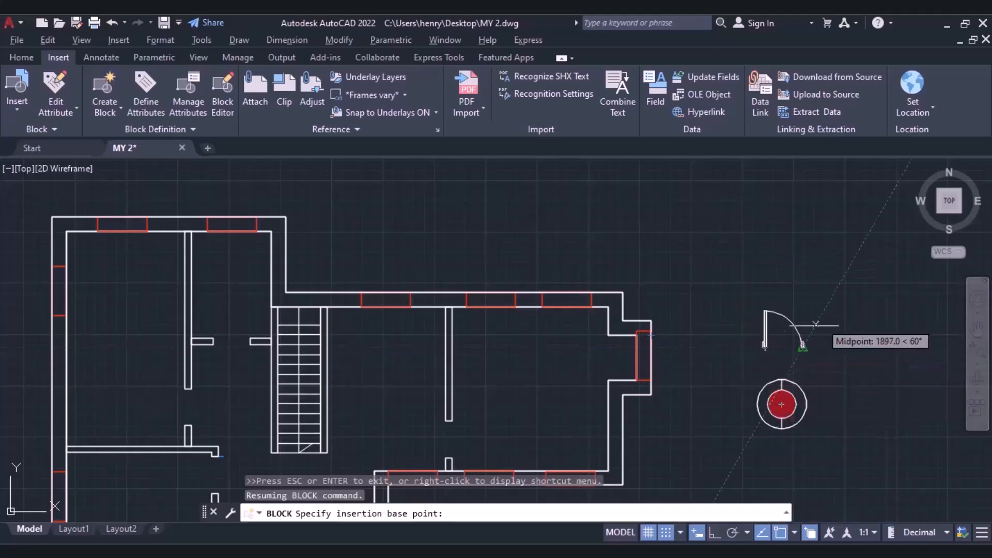
{"action": "left_click", "coordinate": [763, 347]}
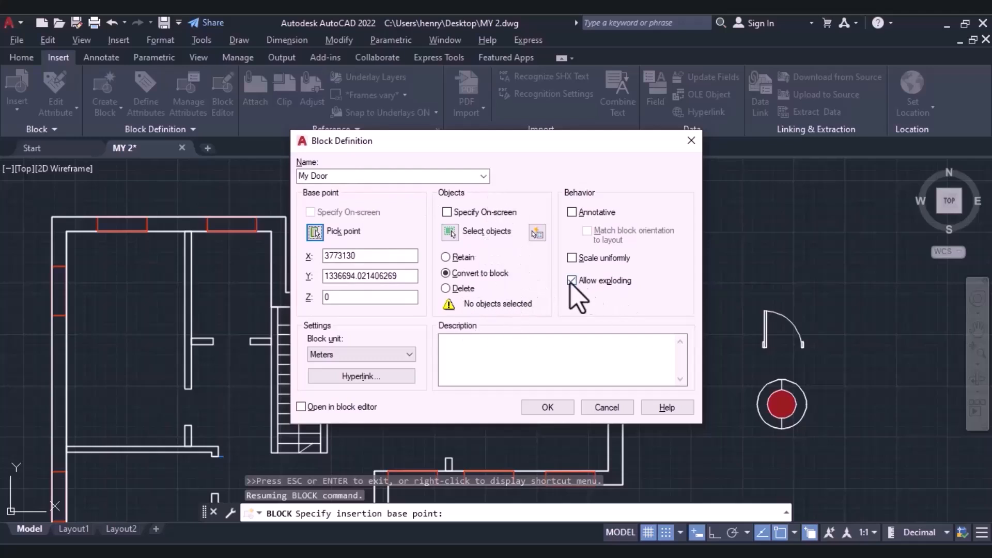
Step: Select all objects of the door symbol beside the floor plan as the block's contents
{"action": "left_click", "coordinate": [450, 233]}
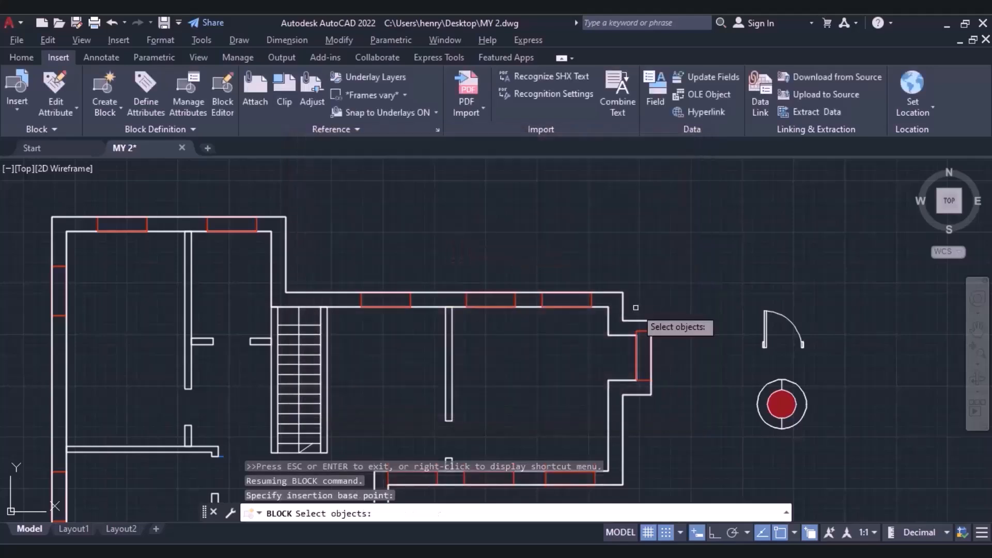
{"action": "left_click", "coordinate": [840, 311]}
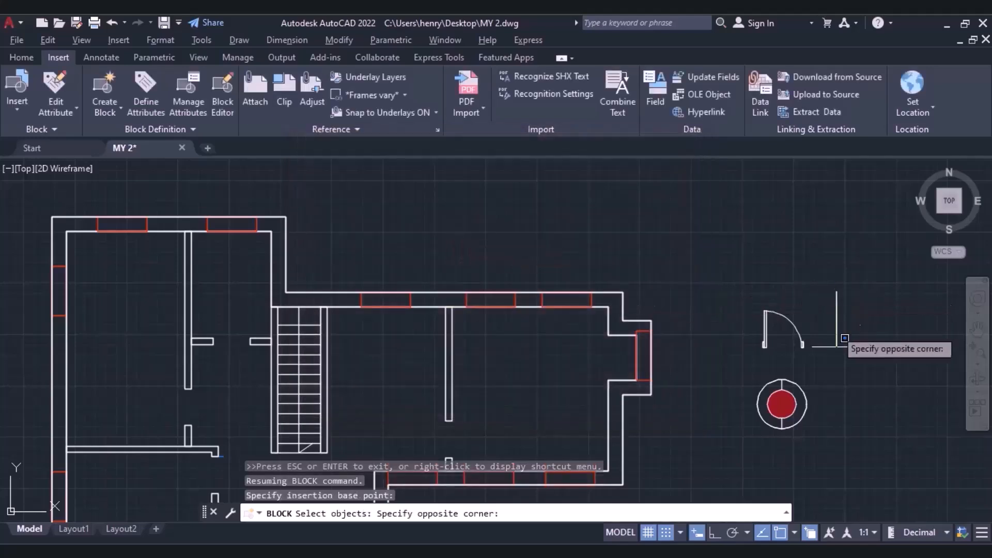
{"action": "left_click", "coordinate": [738, 369]}
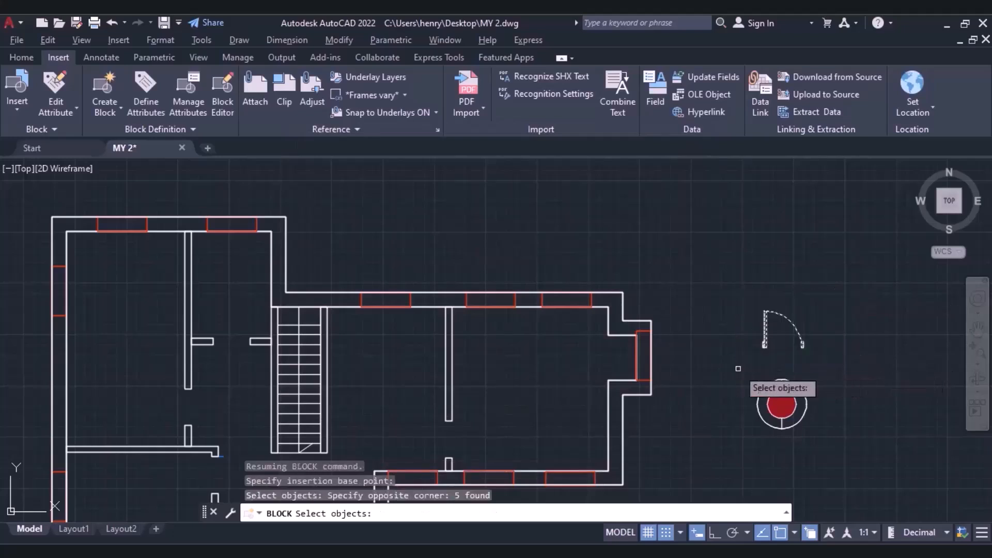
{"action": "key", "text": "Return"}
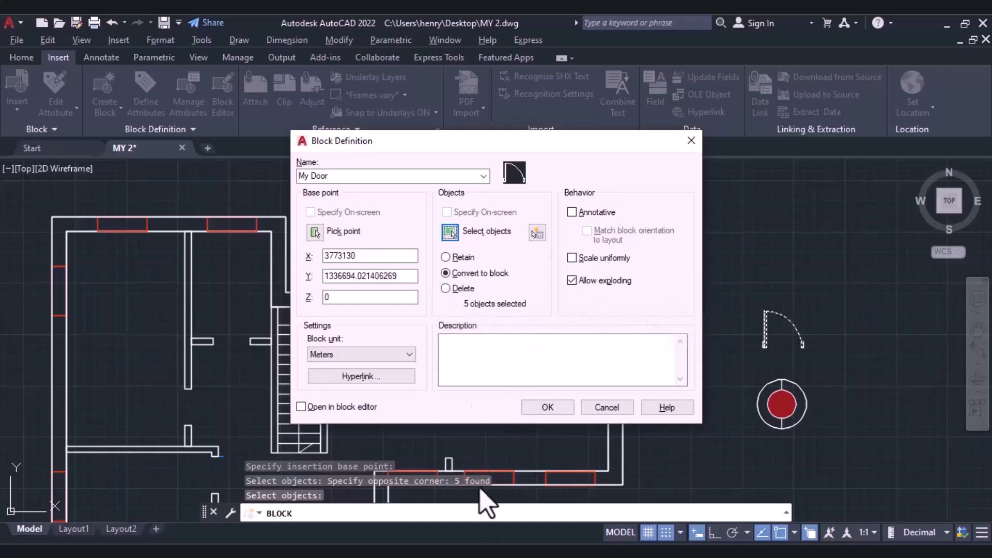
Step: Choose Meters as the block unit, keep exploding allowed, and create the My Door block
{"action": "left_click", "coordinate": [459, 536]}
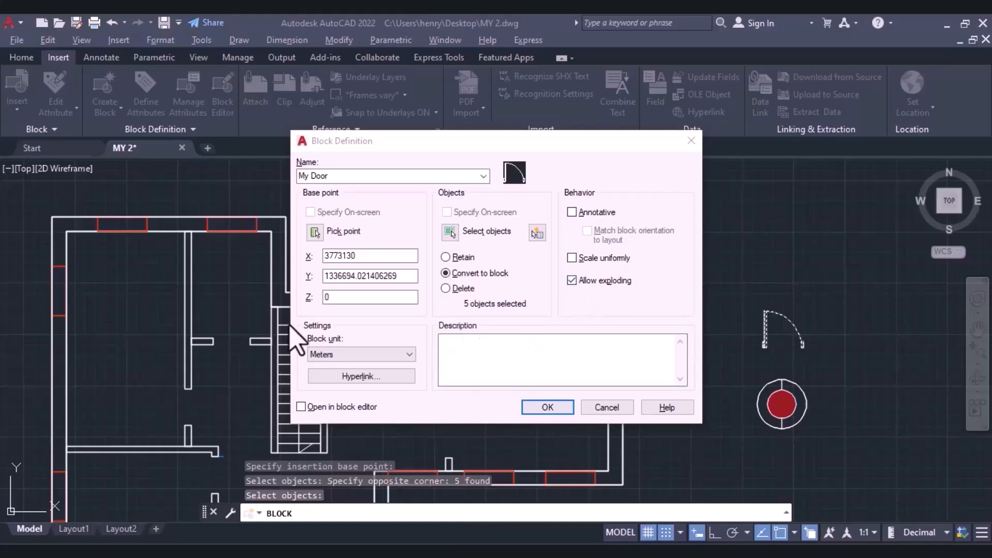
{"action": "left_click", "coordinate": [352, 354]}
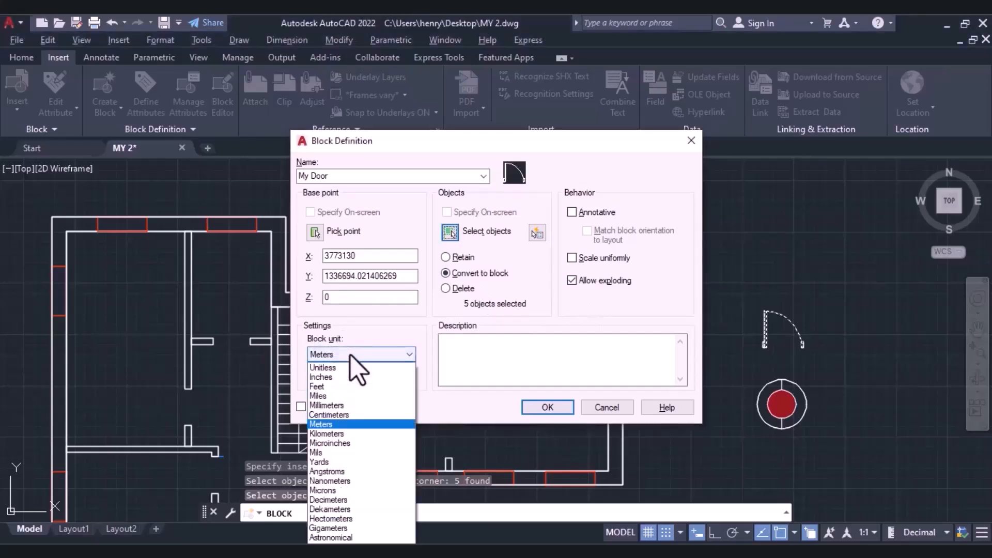
{"action": "left_click", "coordinate": [334, 424]}
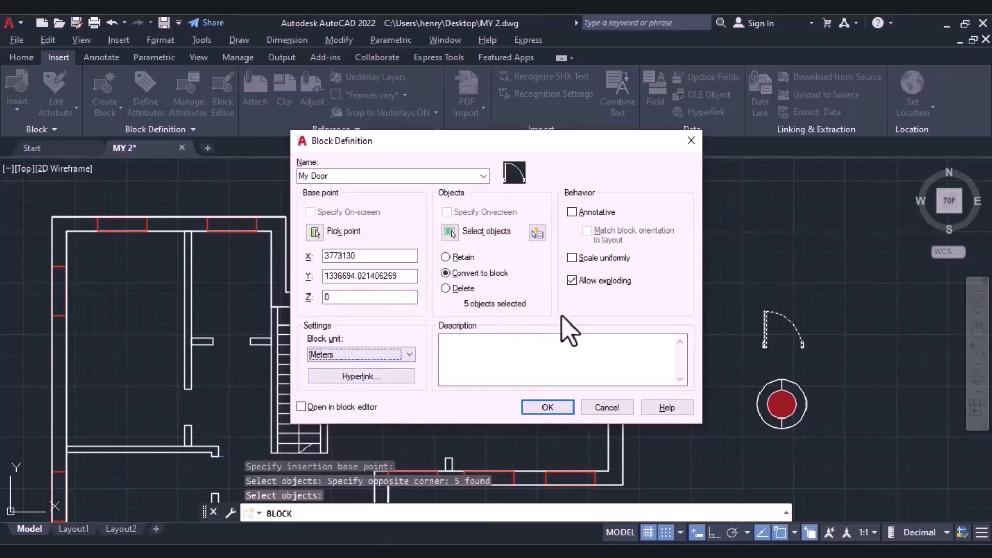
{"action": "left_click", "coordinate": [571, 279]}
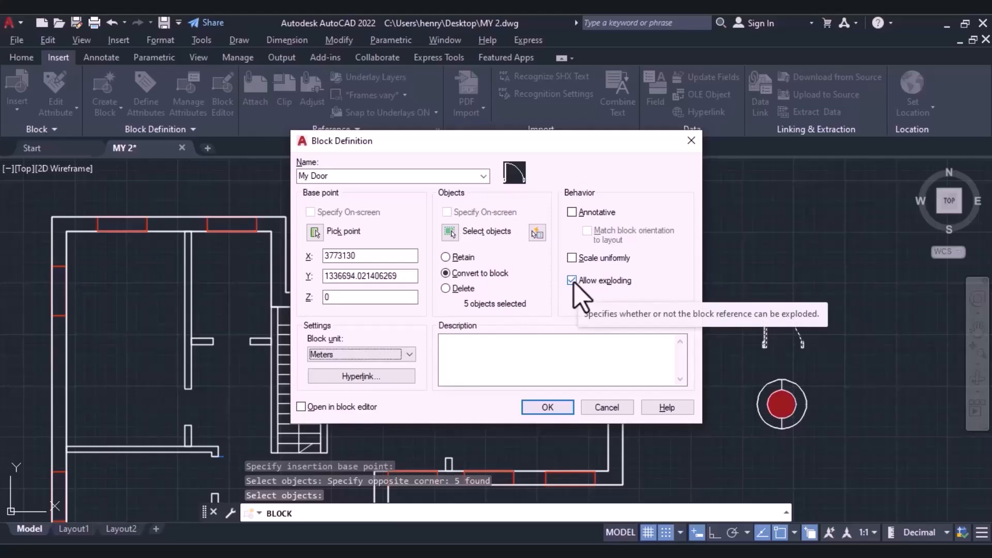
{"action": "left_click", "coordinate": [540, 407]}
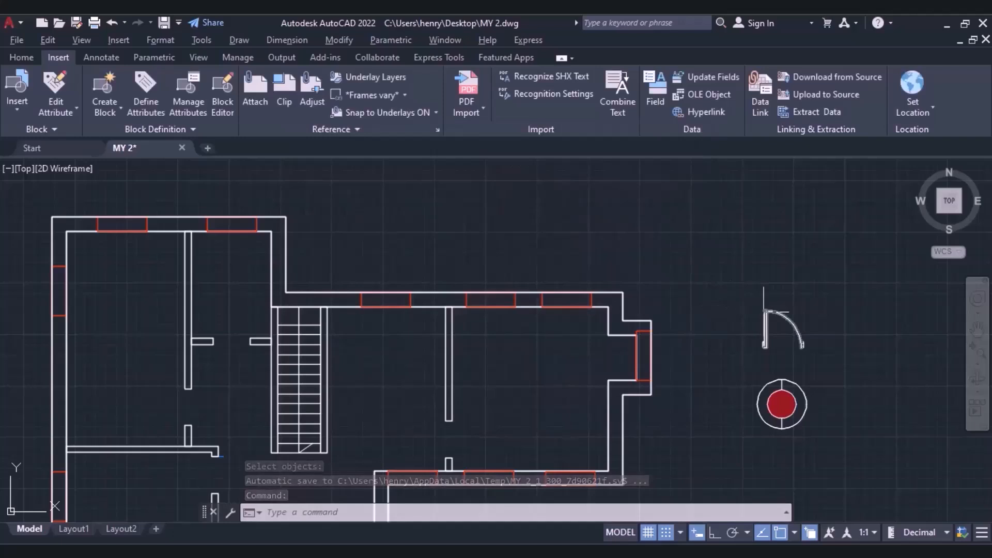
Step: Check that the converted door selects as one block reference and delete it from the drawing
{"action": "left_click", "coordinate": [765, 312]}
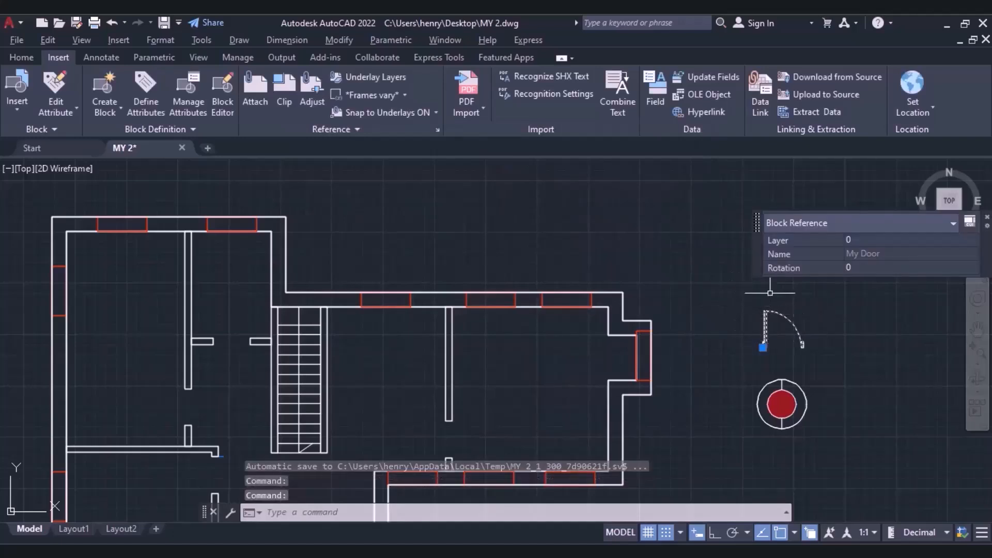
{"action": "key", "text": "Escape"}
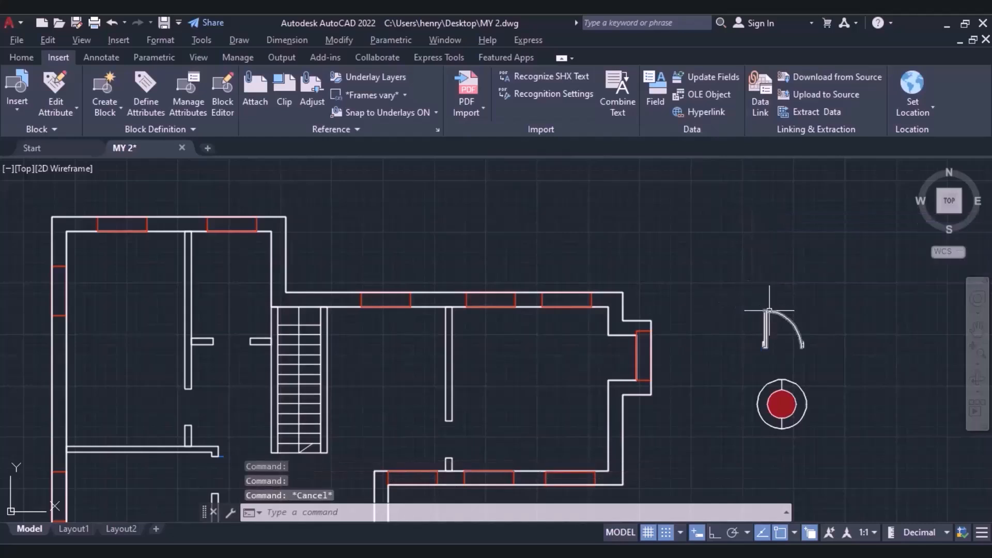
{"action": "left_click", "coordinate": [769, 311]}
{"action": "key", "text": "Delete"}
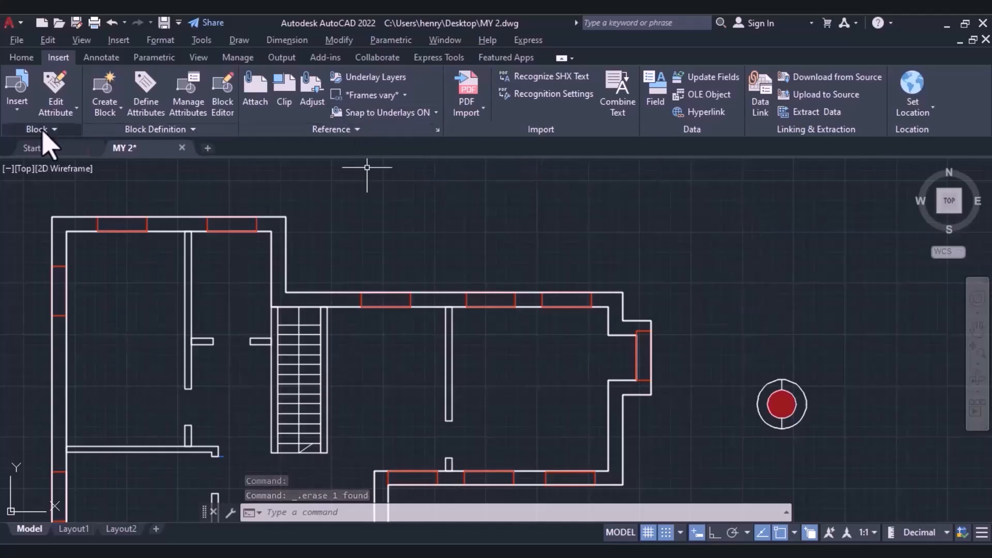
Step: Insert the My Door block at scale 1 in the opening of the short horizontal wall beside the stairs
{"action": "left_click", "coordinate": [17, 117]}
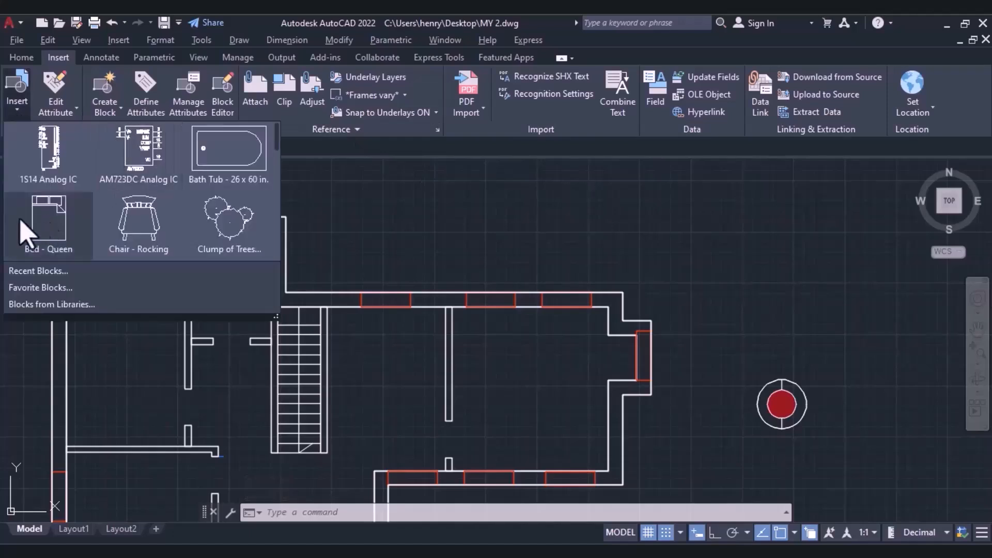
{"action": "scroll", "coordinate": [279, 155], "scroll_direction": "down", "scroll_amount": 2}
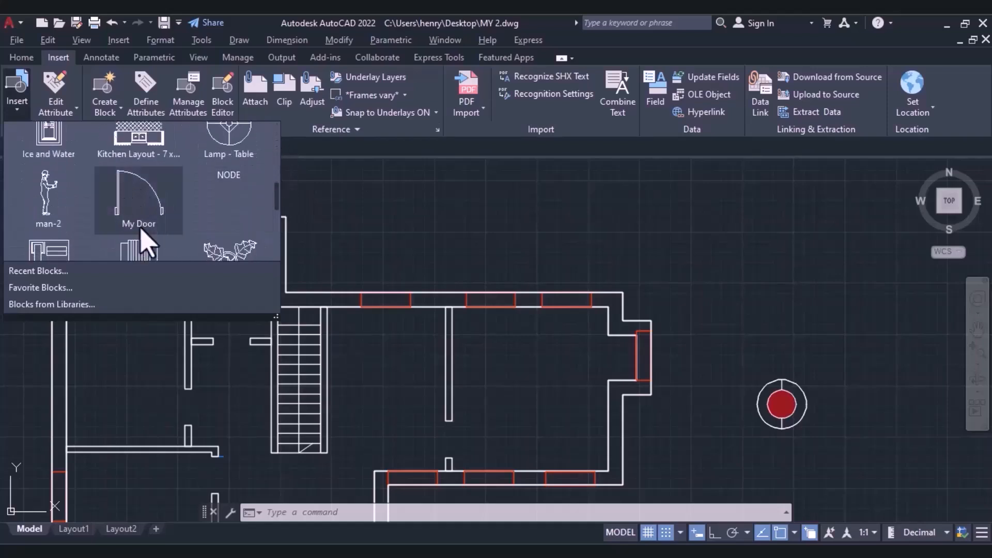
{"action": "scroll", "coordinate": [176, 196], "scroll_direction": "up", "scroll_amount": 1}
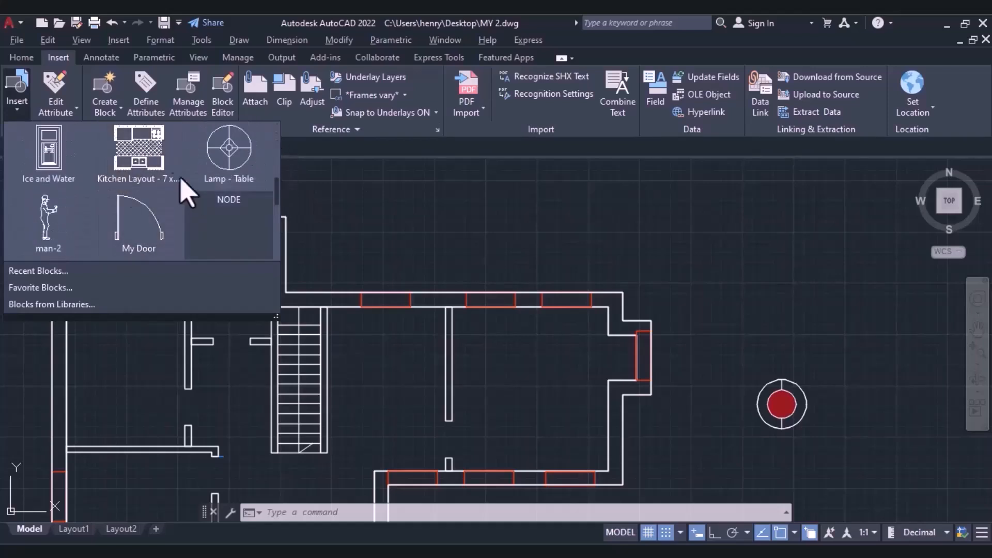
{"action": "left_click", "coordinate": [140, 221]}
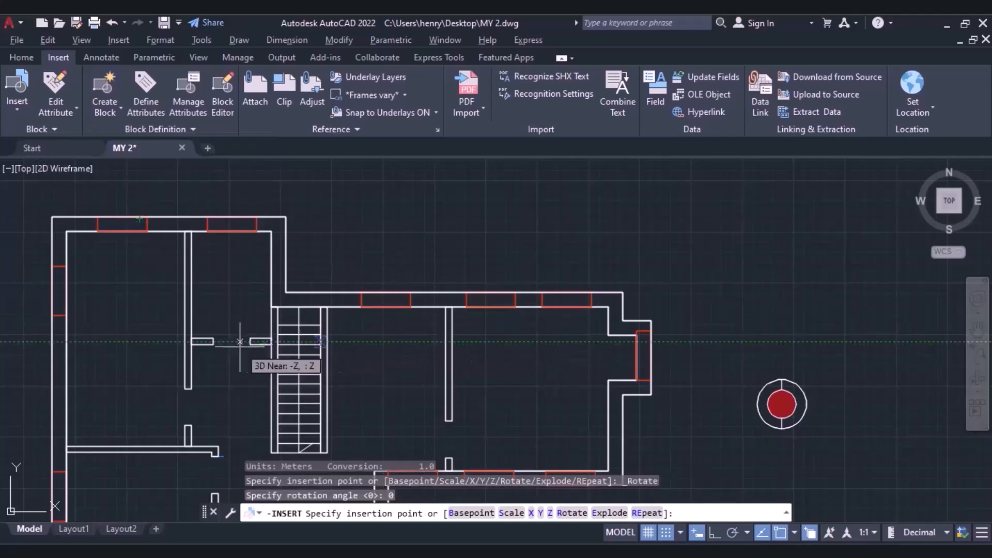
{"action": "left_click", "coordinate": [213, 344]}
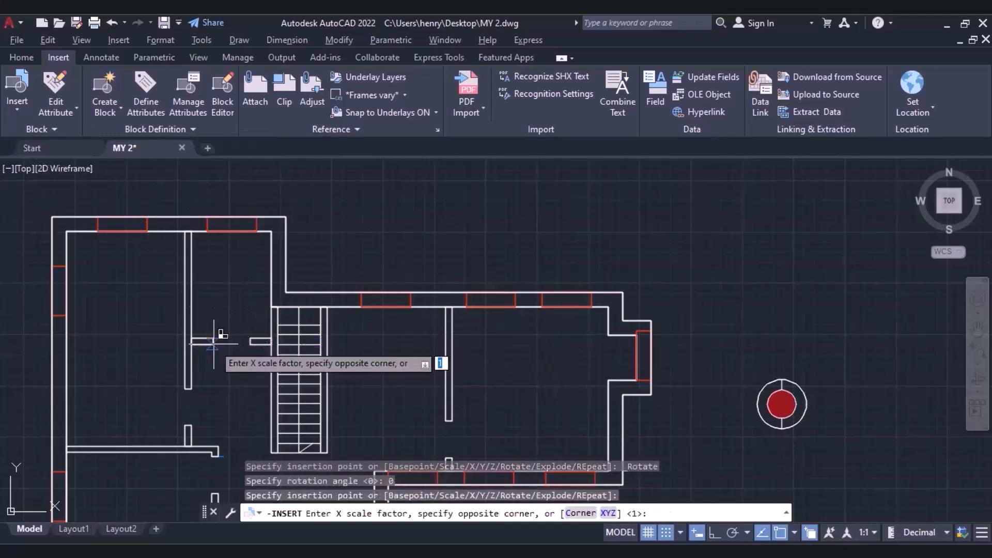
{"action": "key", "text": "Return"}
{"action": "type", "text": "1"}
{"action": "key", "text": "Return"}
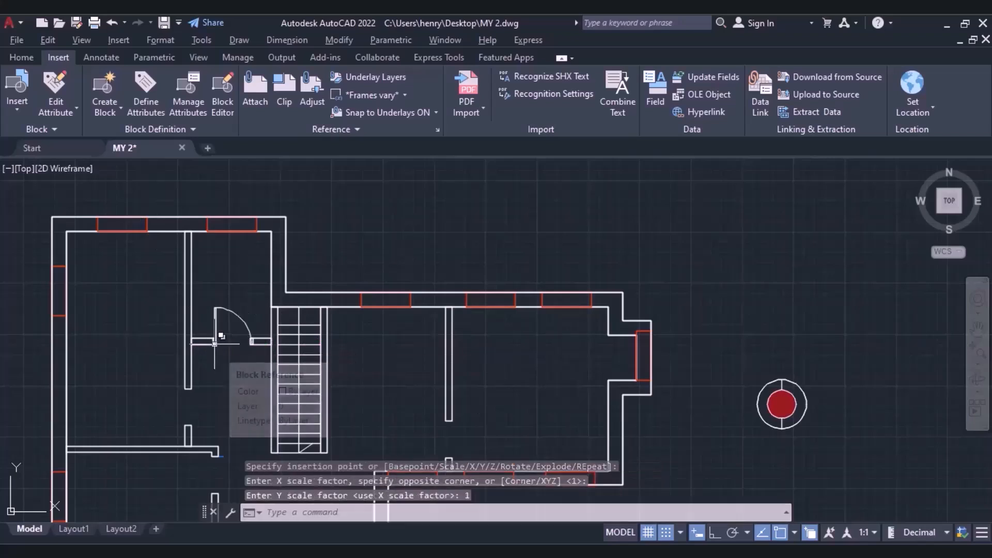
Step: Insert another My Door block in the vertical partition opening west of the stairs, swinging into the large west room
{"action": "left_click", "coordinate": [977, 327]}
{"action": "left_click_drag", "start_coordinate": [680, 402], "coordinate": [698, 245]}
{"action": "key", "text": "Escape"}
{"action": "left_click", "coordinate": [17, 98]}
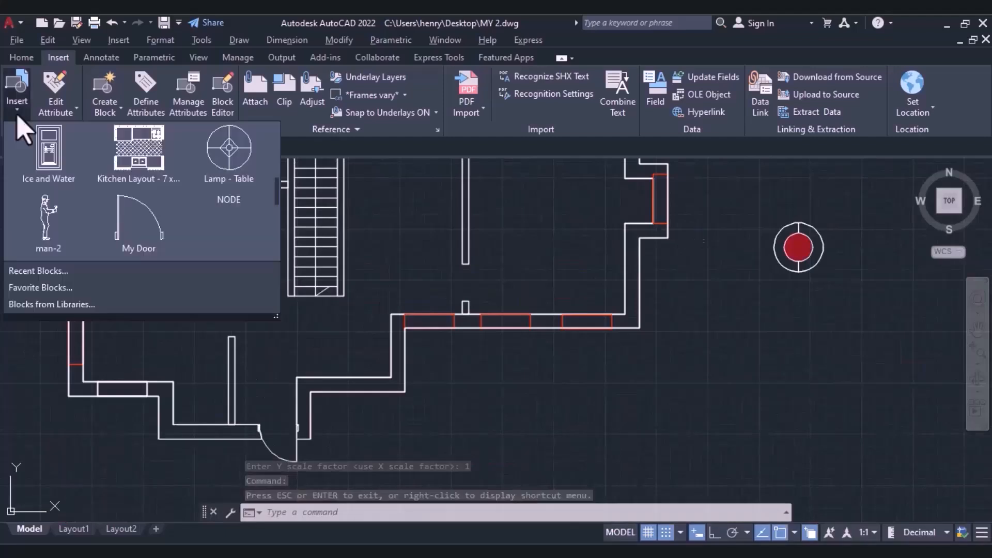
{"action": "left_click", "coordinate": [135, 228]}
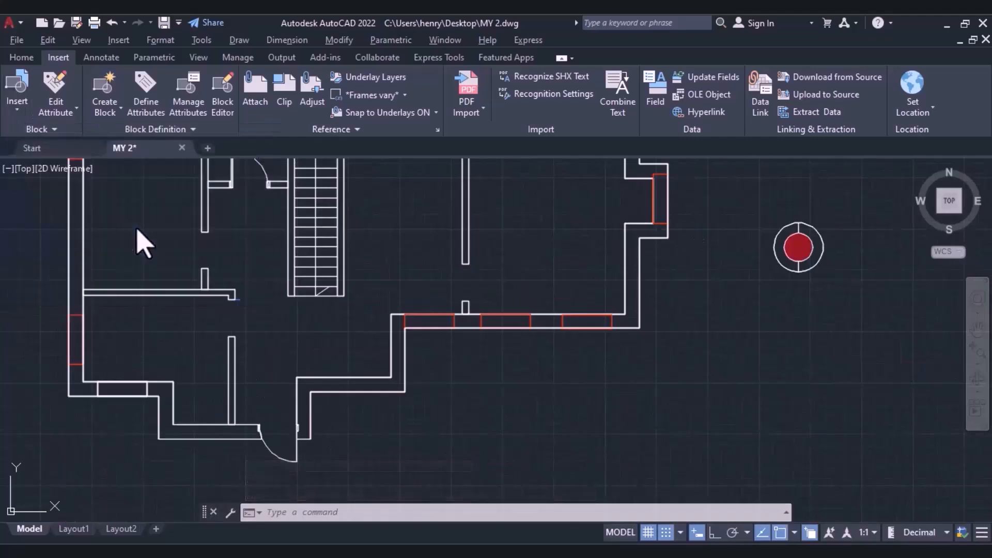
{"action": "key", "text": "Escape"}
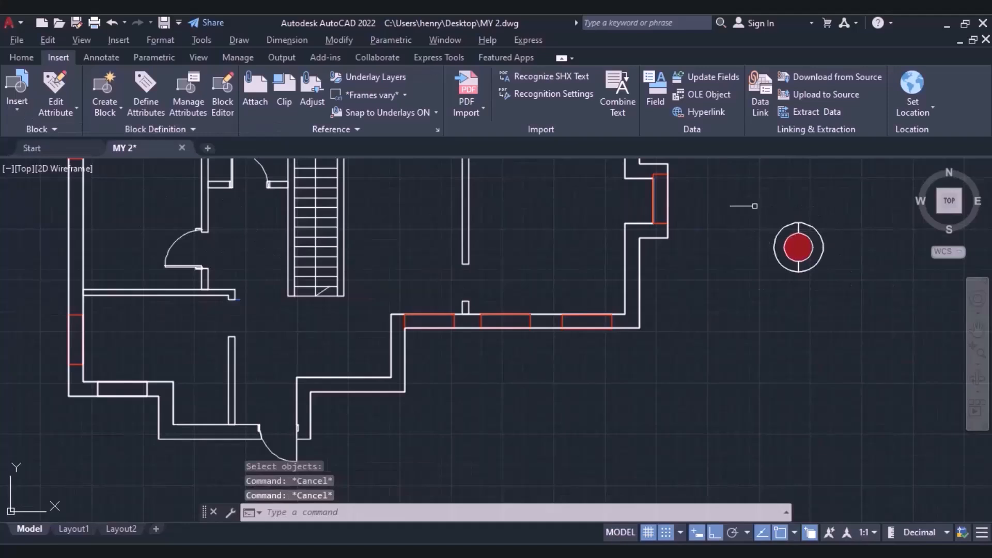
{"action": "left_click", "coordinate": [755, 206]}
{"action": "key", "text": "Escape"}
{"action": "left_click", "coordinate": [755, 206]}
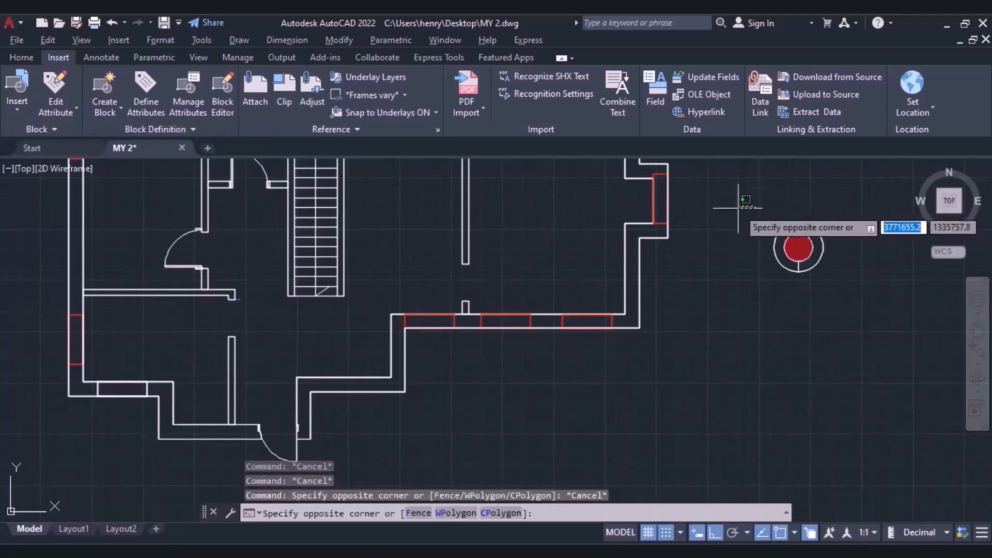
{"action": "key", "text": "Escape"}
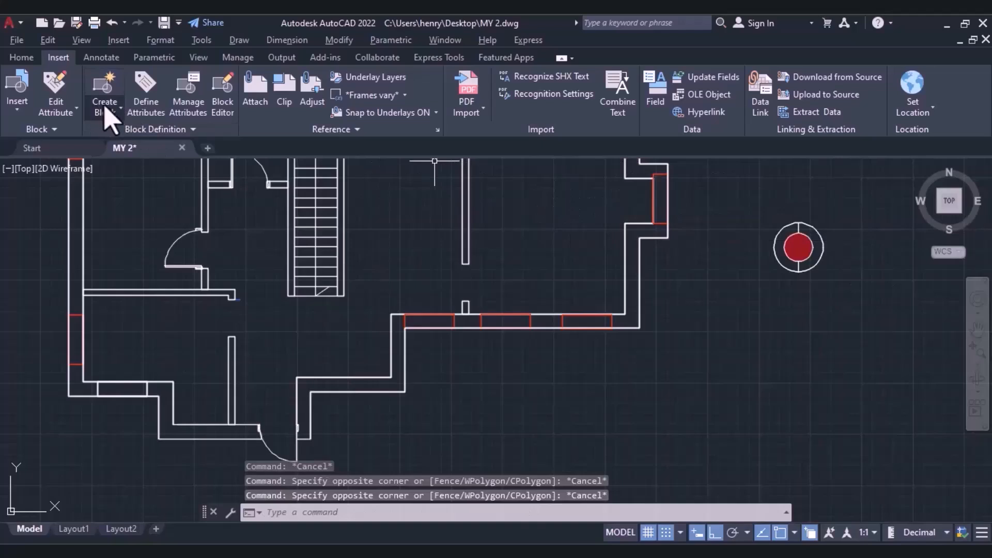
Step: Start a new block definition named My red Table with its base point specified on-screen
{"action": "left_click", "coordinate": [117, 111]}
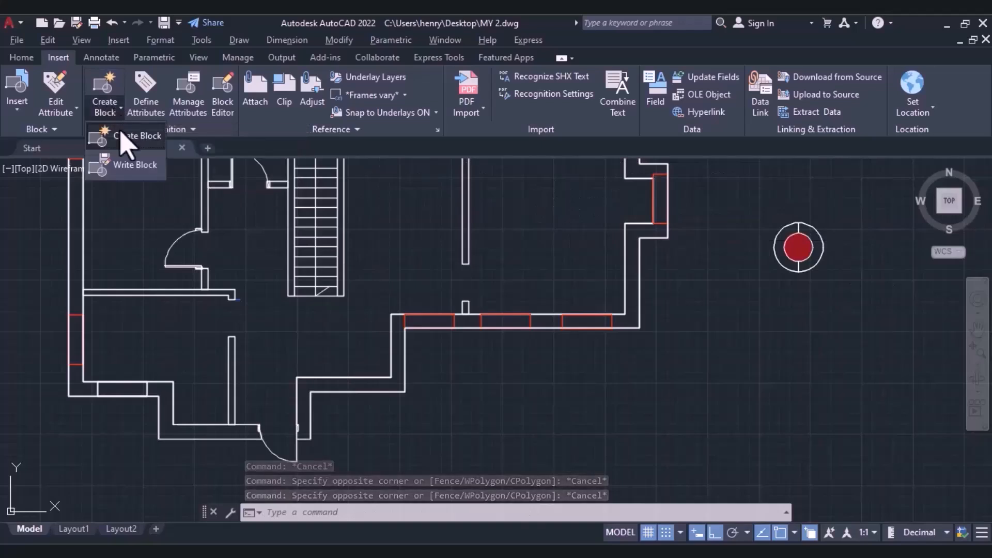
{"action": "left_click", "coordinate": [124, 137]}
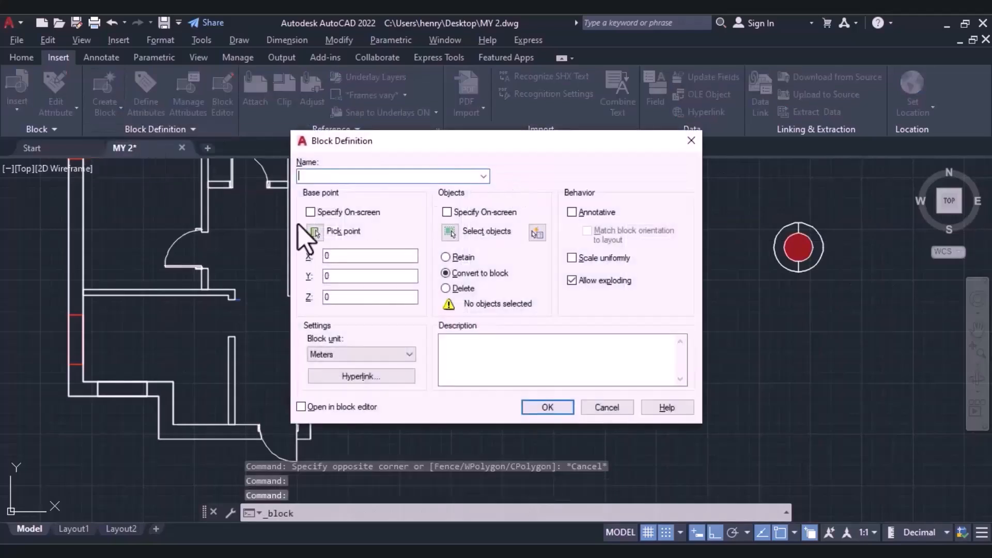
{"action": "left_click", "coordinate": [312, 212]}
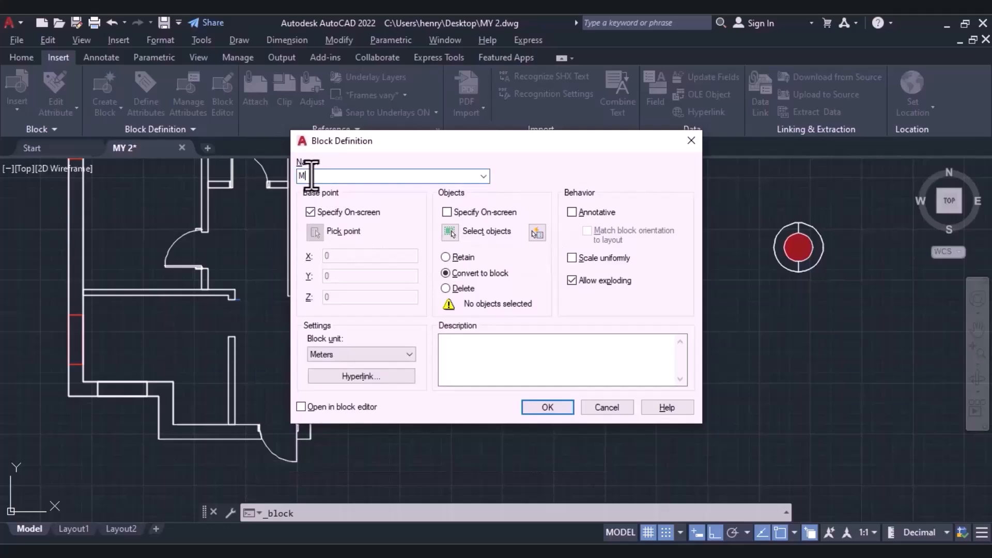
{"action": "type", "text": "Bed"}
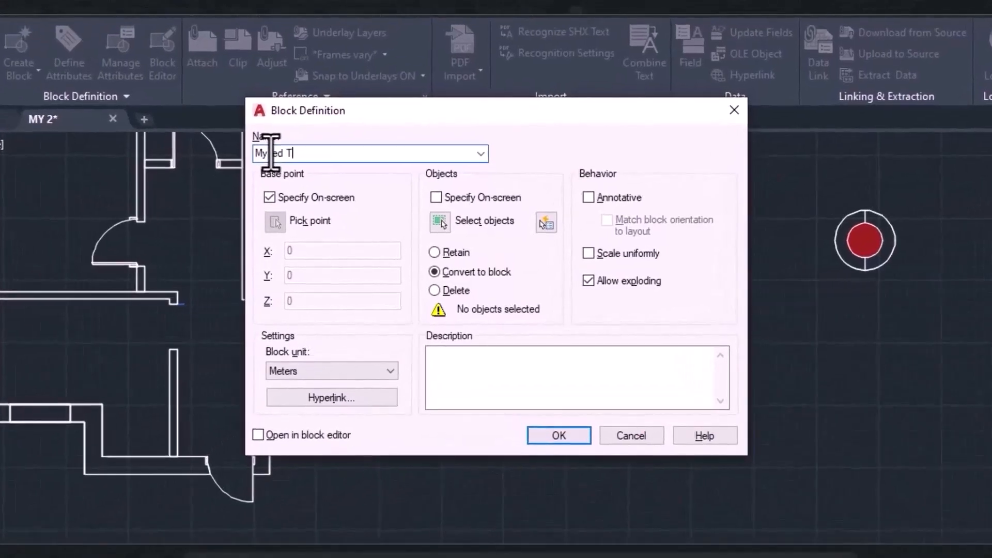
{"action": "type", "text": " Table"}
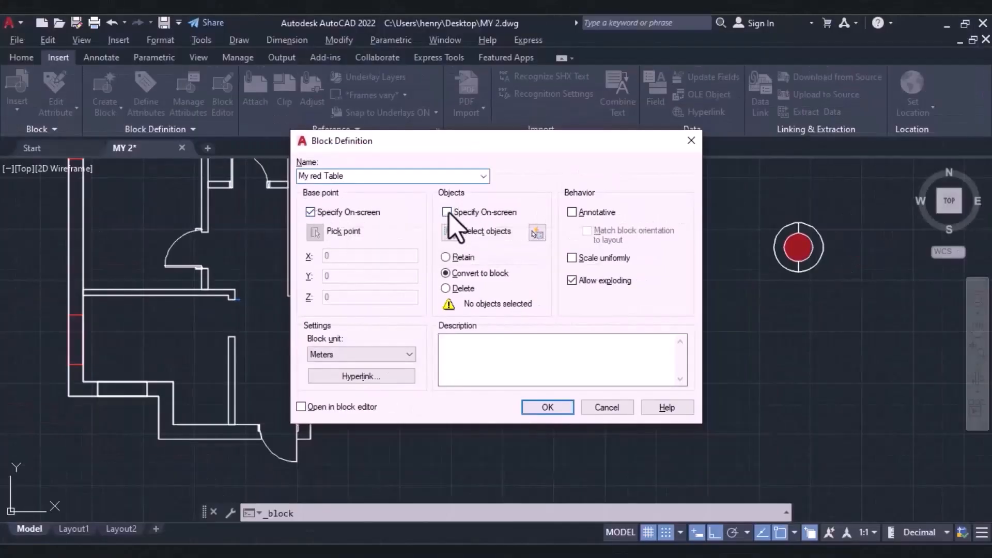
Step: Select all objects of the round red table outside the plan and create the block with its base point at the table's centre
{"action": "left_click", "coordinate": [448, 213]}
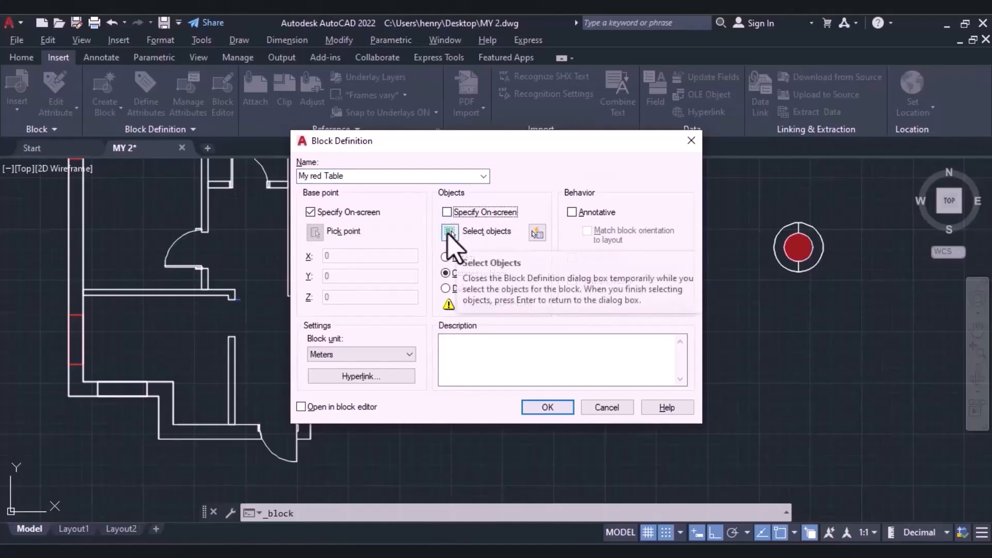
{"action": "left_click", "coordinate": [450, 232]}
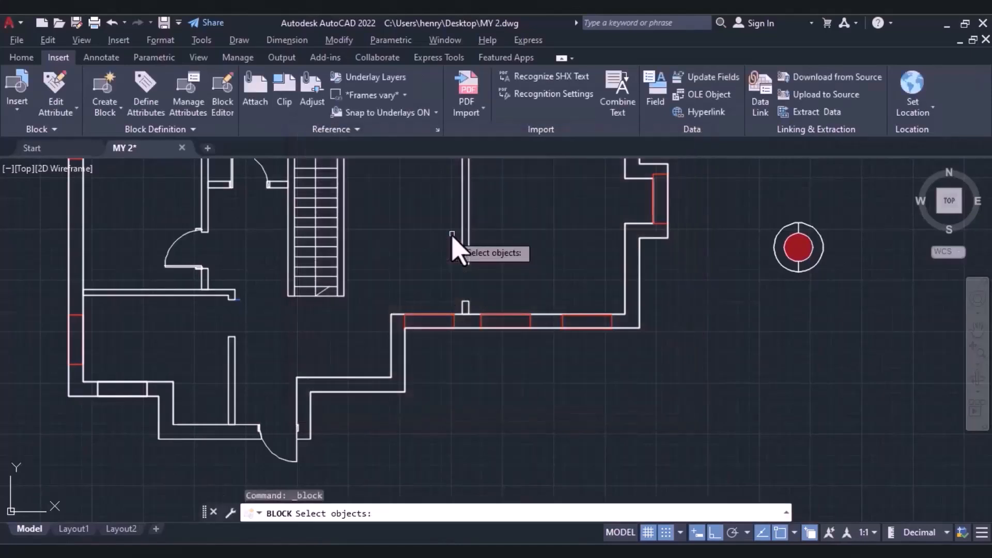
{"action": "left_click", "coordinate": [837, 200]}
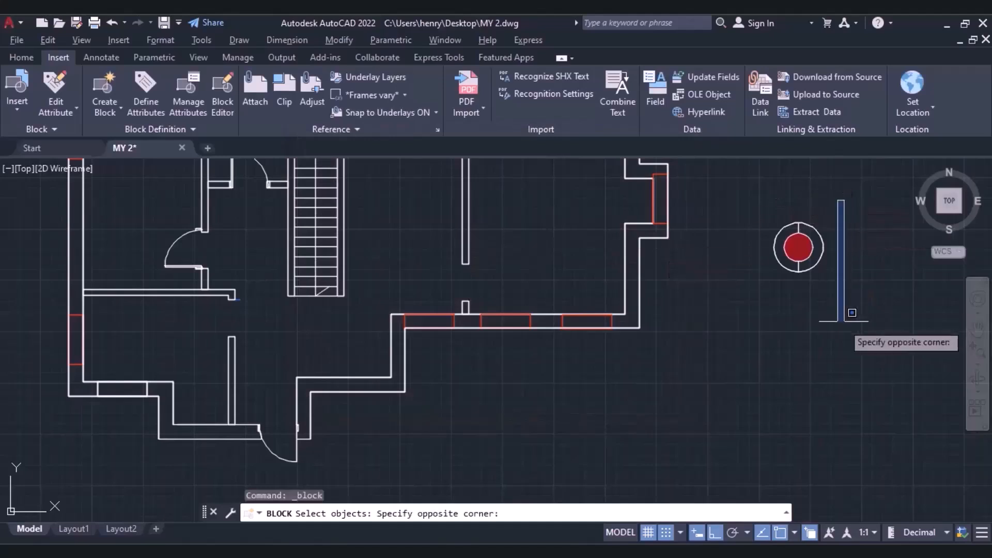
{"action": "left_click", "coordinate": [777, 331]}
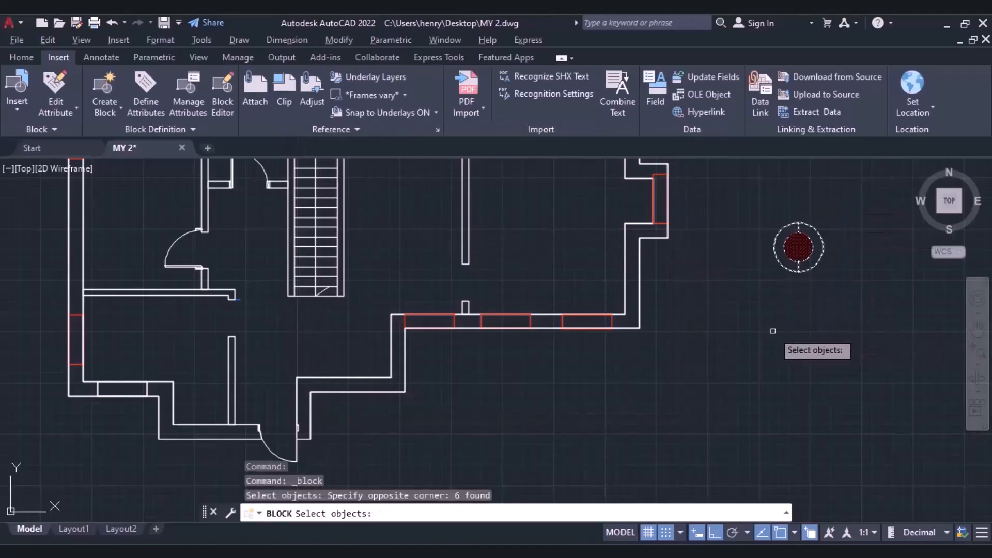
{"action": "key", "text": "Return"}
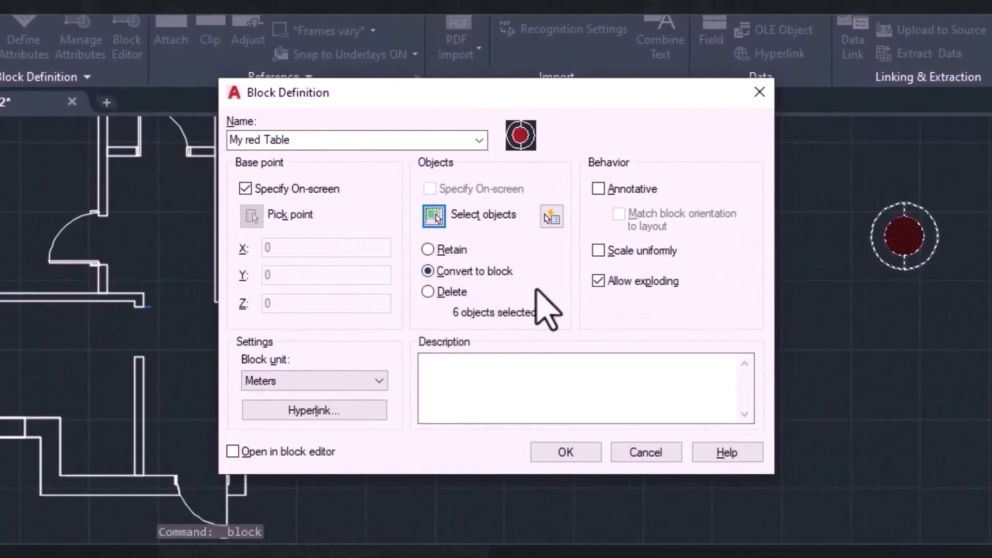
{"action": "left_click", "coordinate": [567, 451]}
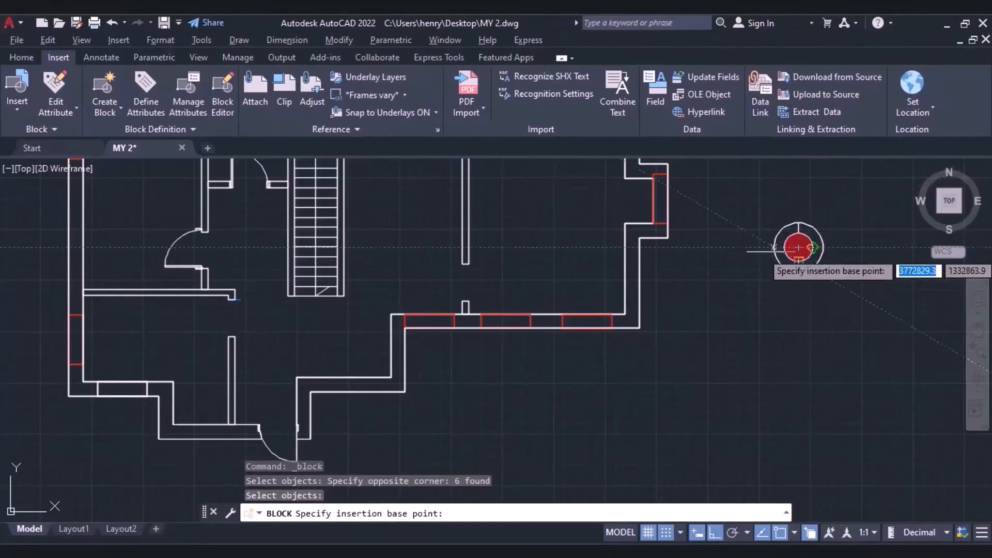
{"action": "key", "text": "Escape"}
Step: Move the red table block by its centre into the middle of the east room
{"action": "left_click", "coordinate": [787, 260]}
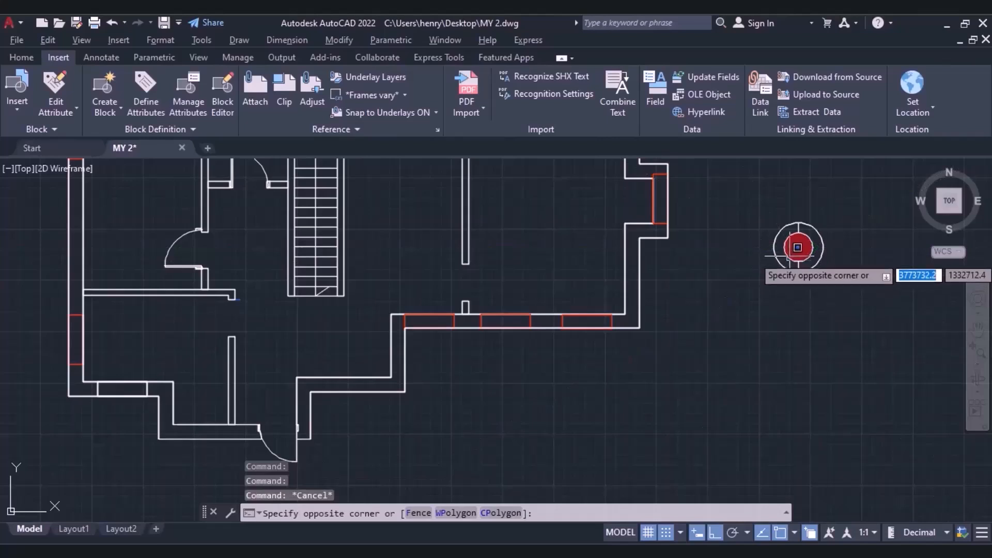
{"action": "left_click", "coordinate": [759, 266]}
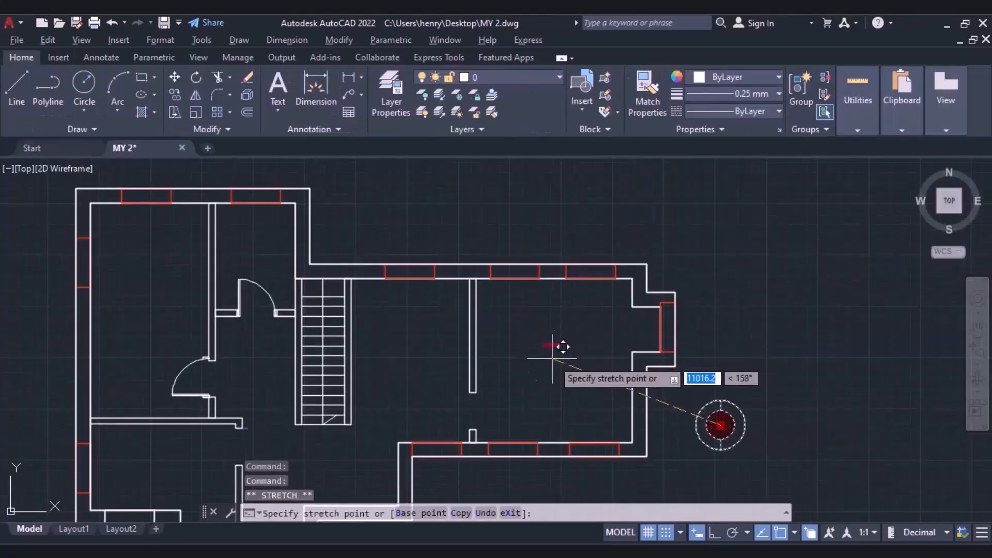
{"action": "left_click", "coordinate": [555, 361]}
{"action": "key", "text": "Escape"}
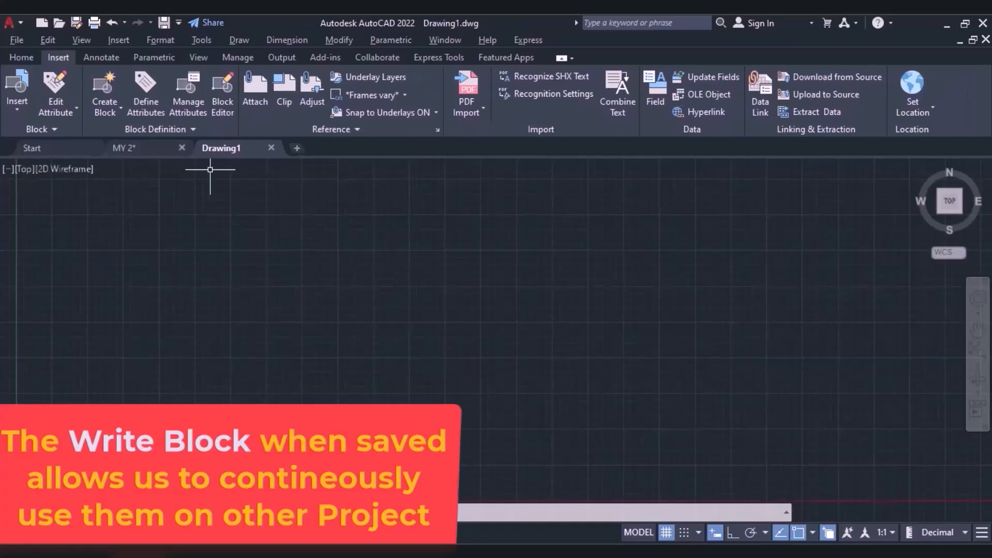
Step: In the MY 2 drawing, start Write Block and pick the centre of the + 250mm level symbol as base point
{"action": "left_click", "coordinate": [139, 154]}
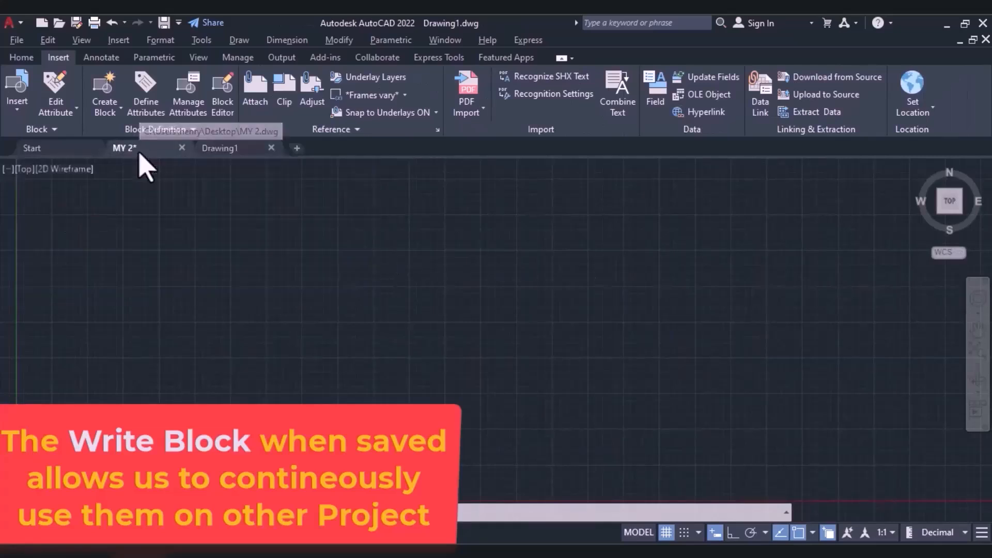
{"action": "left_click", "coordinate": [120, 109]}
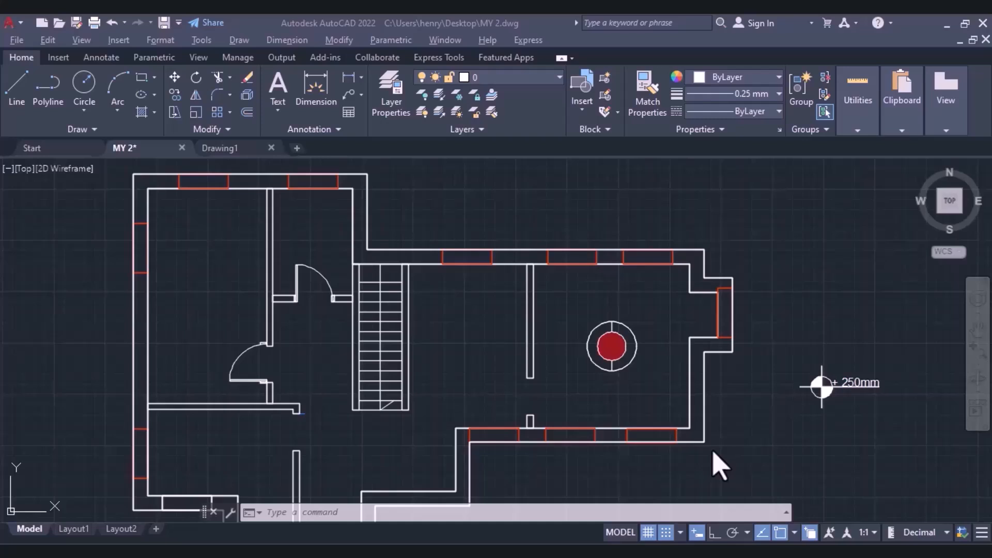
{"action": "left_click", "coordinate": [59, 59]}
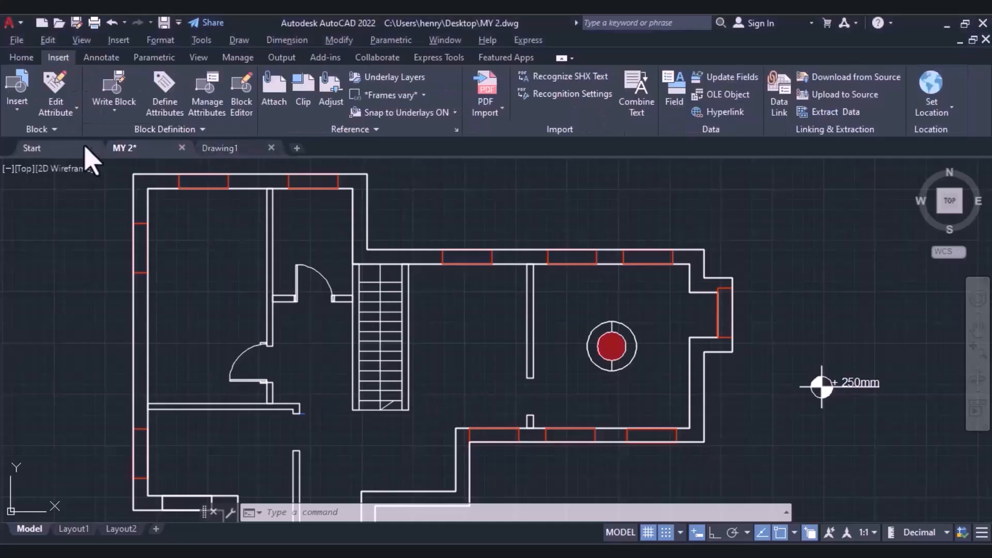
{"action": "left_click", "coordinate": [195, 130]}
{"action": "left_click", "coordinate": [133, 165]}
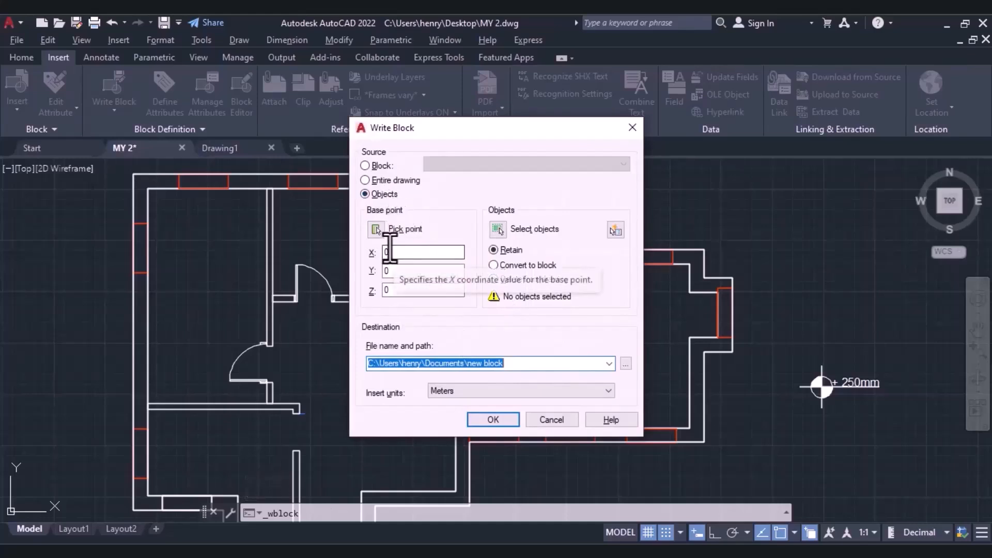
{"action": "left_click", "coordinate": [376, 229]}
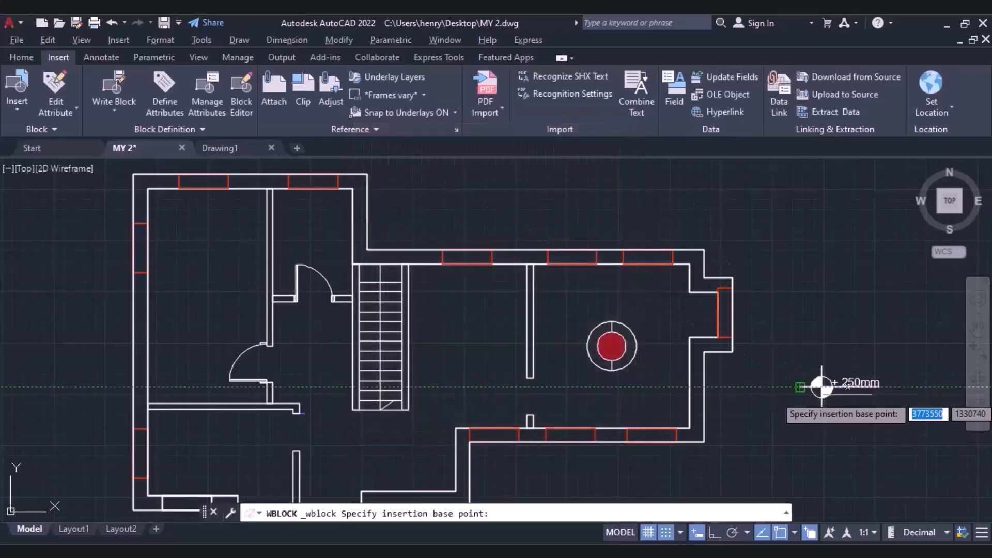
{"action": "left_click", "coordinate": [795, 534]}
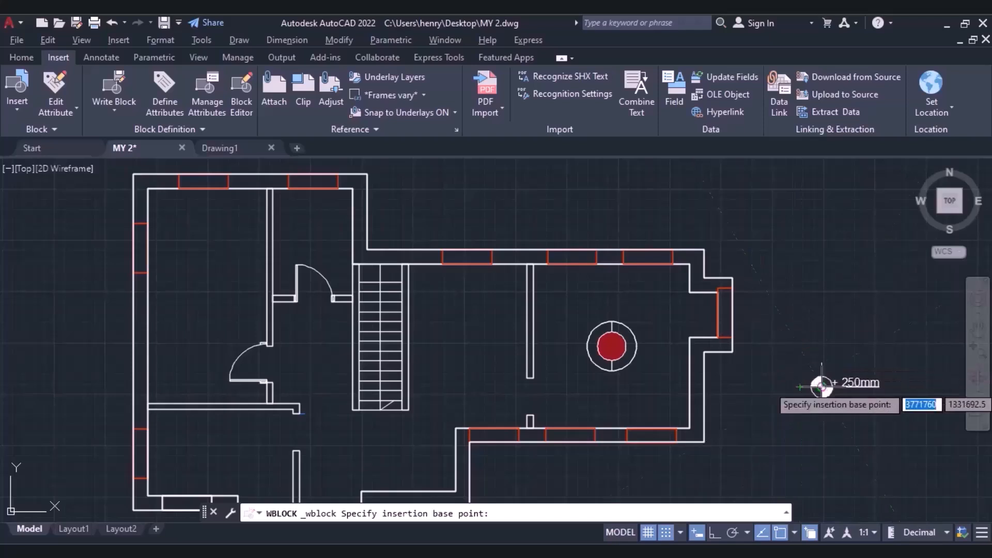
{"action": "left_click", "coordinate": [822, 387]}
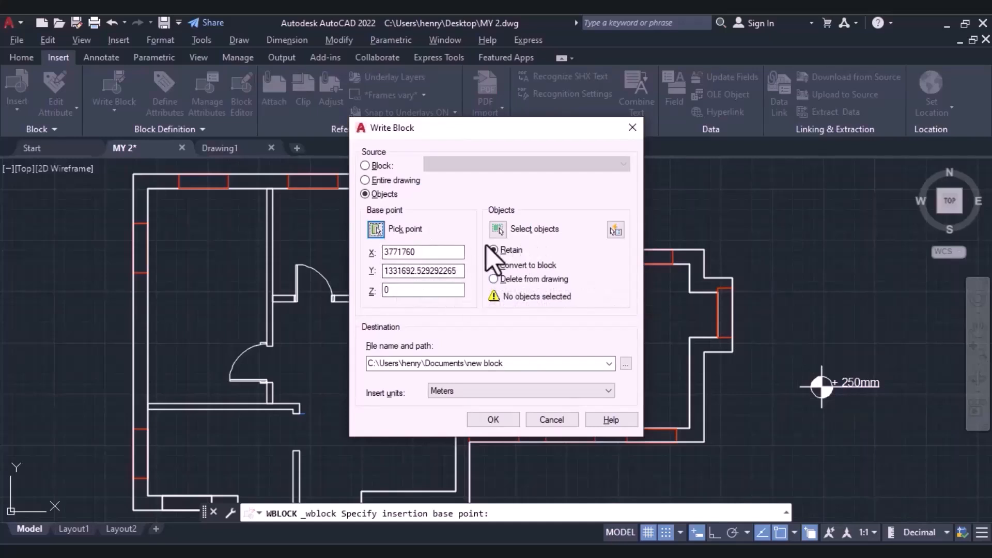
Step: Set the source objects to convert to block and select all parts of the + 250mm level symbol
{"action": "left_click", "coordinate": [494, 265]}
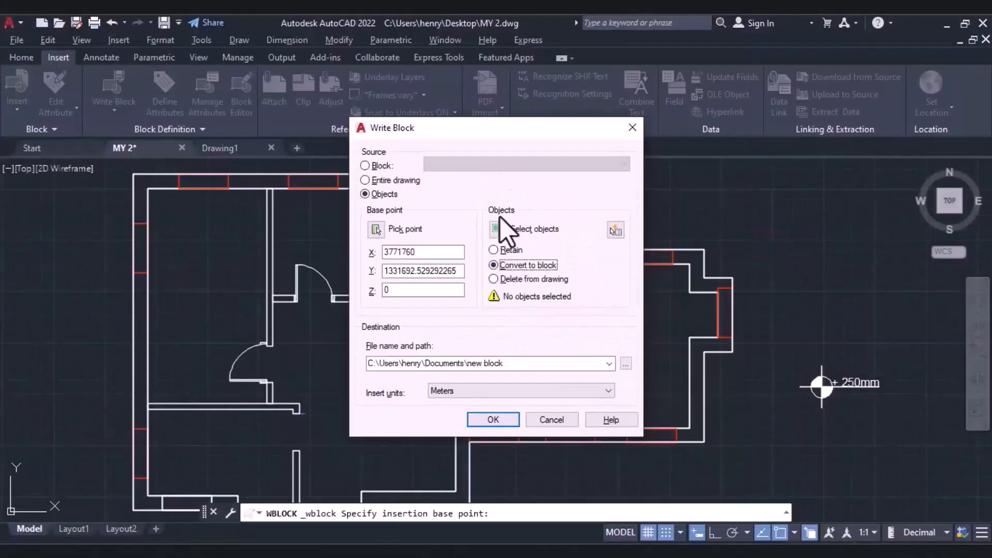
{"action": "left_click", "coordinate": [498, 230]}
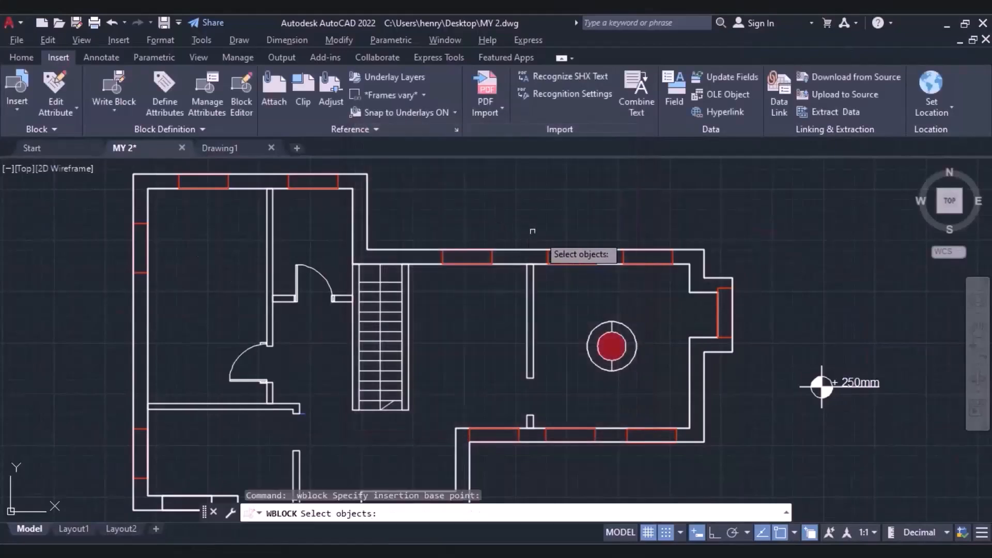
{"action": "left_click", "coordinate": [904, 337]}
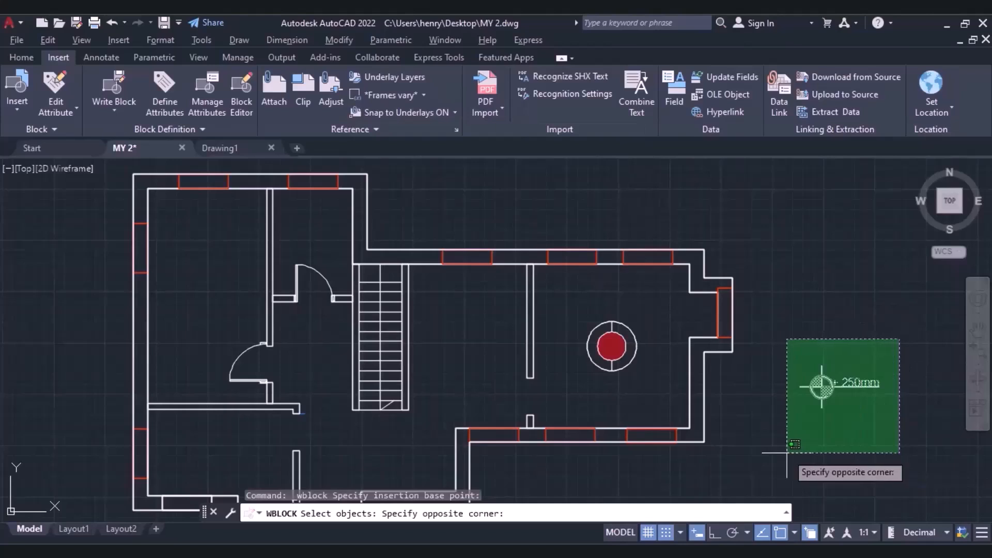
{"action": "left_click", "coordinate": [786, 453]}
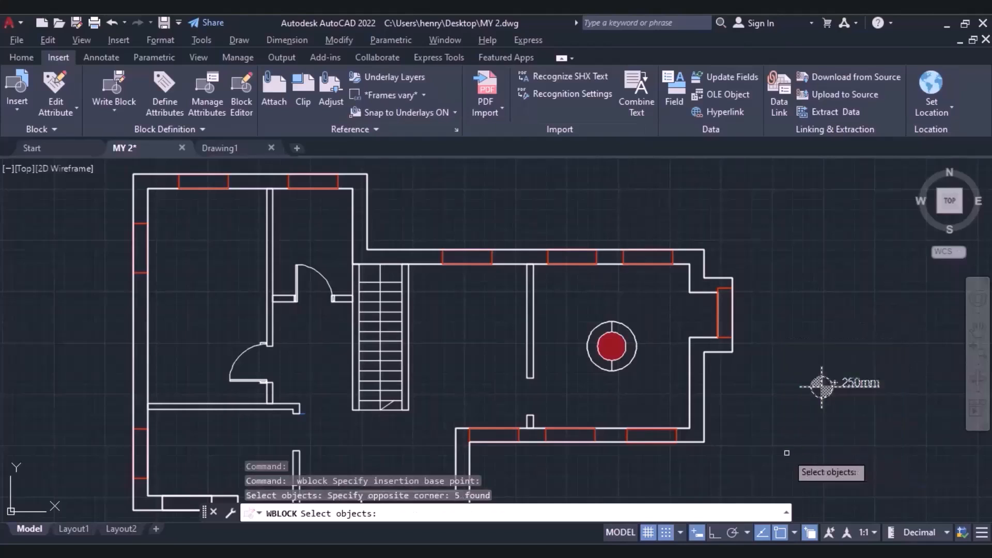
{"action": "key", "text": "Return"}
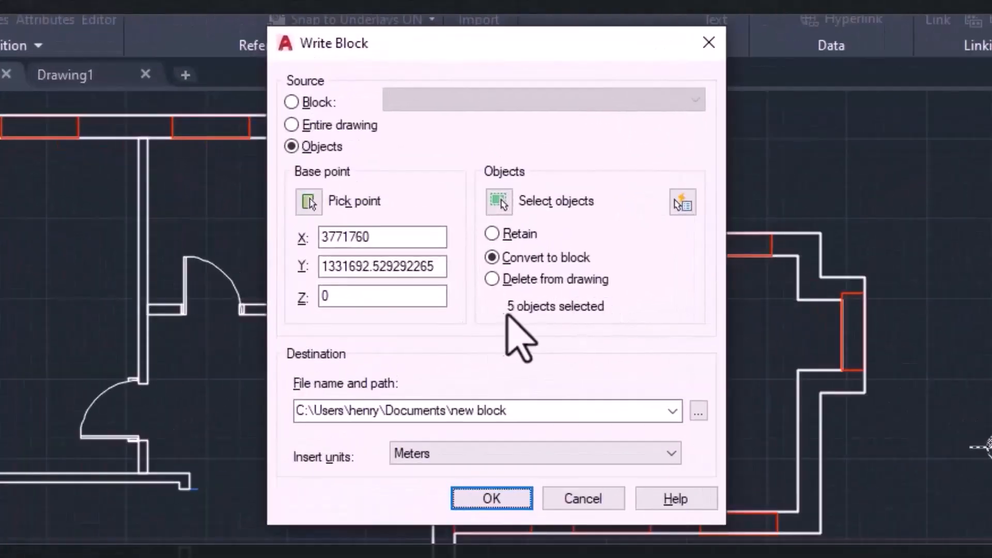
Step: Name the block file My Foundation Depth and set its destination folder to the Desktop
{"action": "left_click", "coordinate": [525, 414]}
{"action": "left_click", "coordinate": [525, 414]}
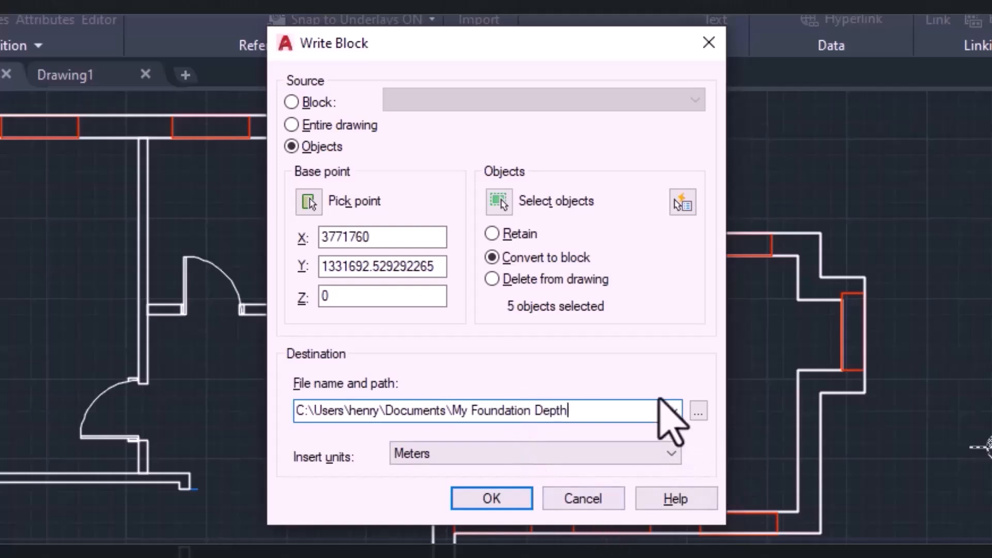
{"action": "left_click", "coordinate": [699, 411]}
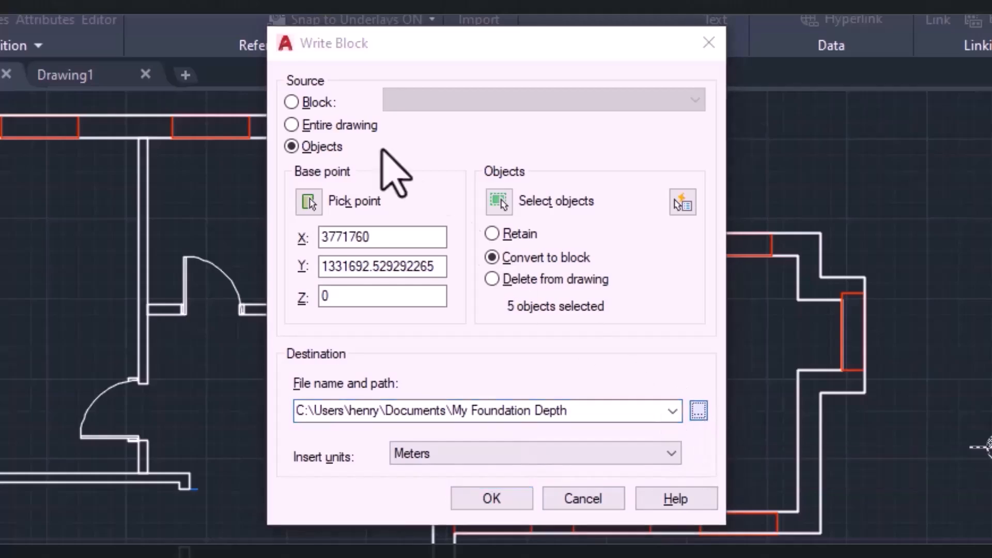
{"action": "left_click", "coordinate": [416, 43]}
{"action": "left_click", "coordinate": [372, 155]}
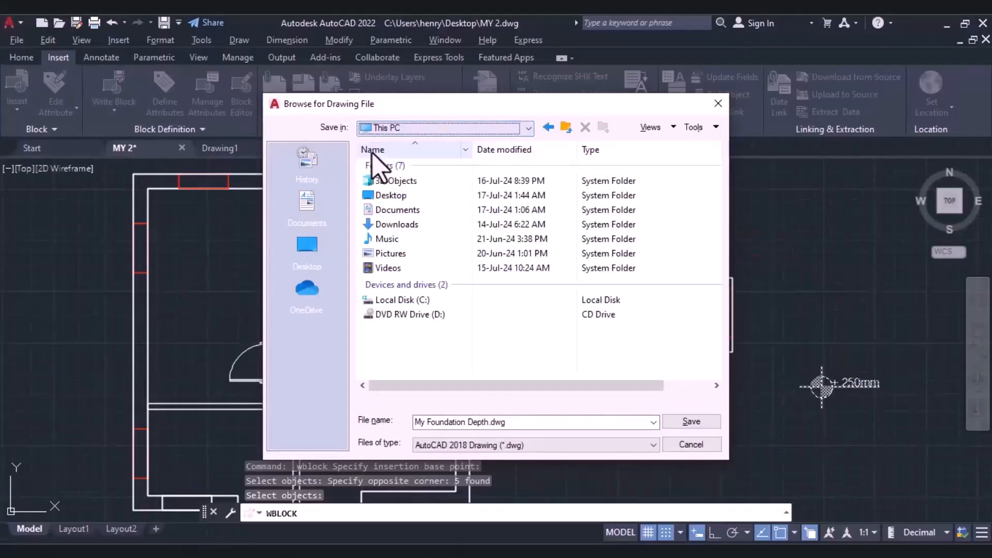
{"action": "left_click", "coordinate": [397, 196]}
{"action": "double_click", "coordinate": [397, 196]}
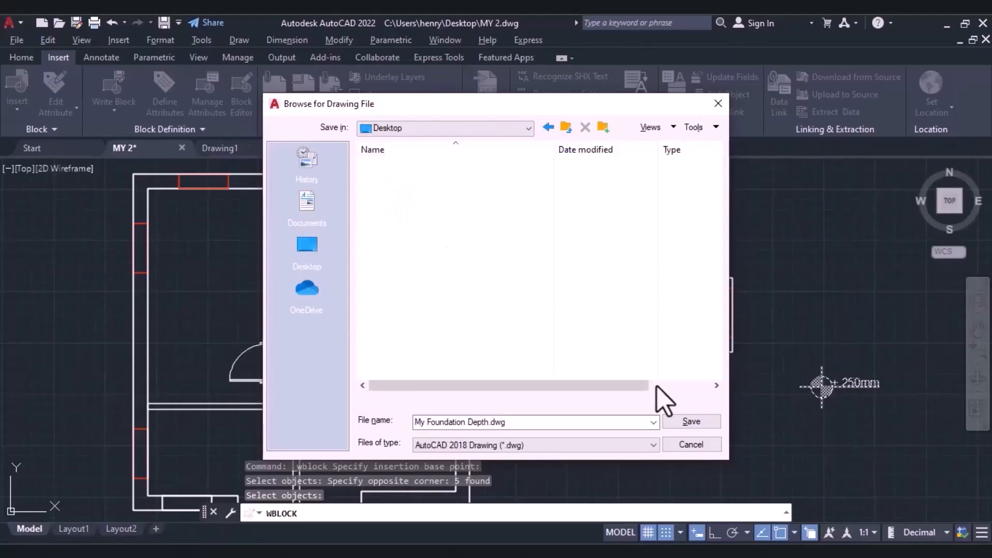
{"action": "left_click", "coordinate": [695, 423]}
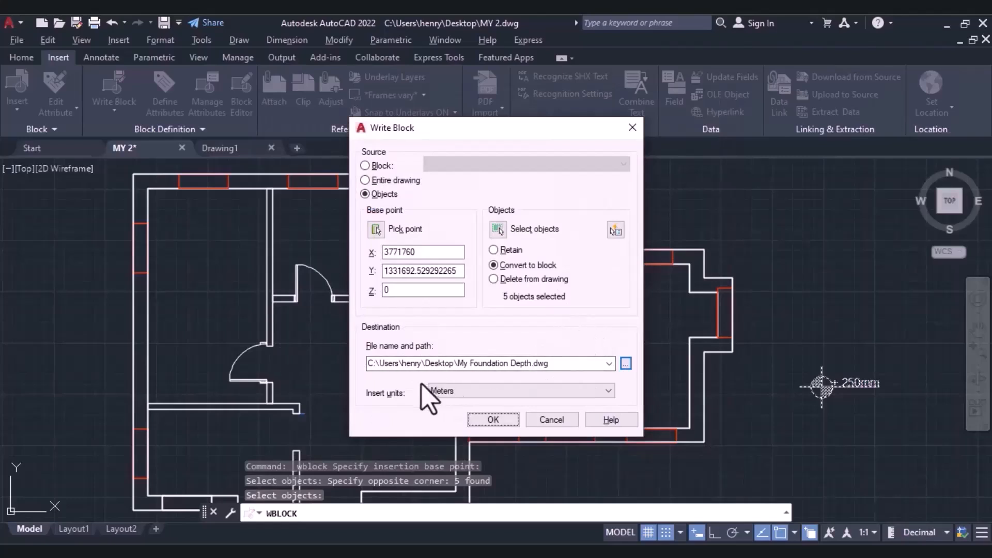
Step: Choose Meters as the insert units and write the block file
{"action": "left_click", "coordinate": [444, 394]}
{"action": "left_click", "coordinate": [451, 392]}
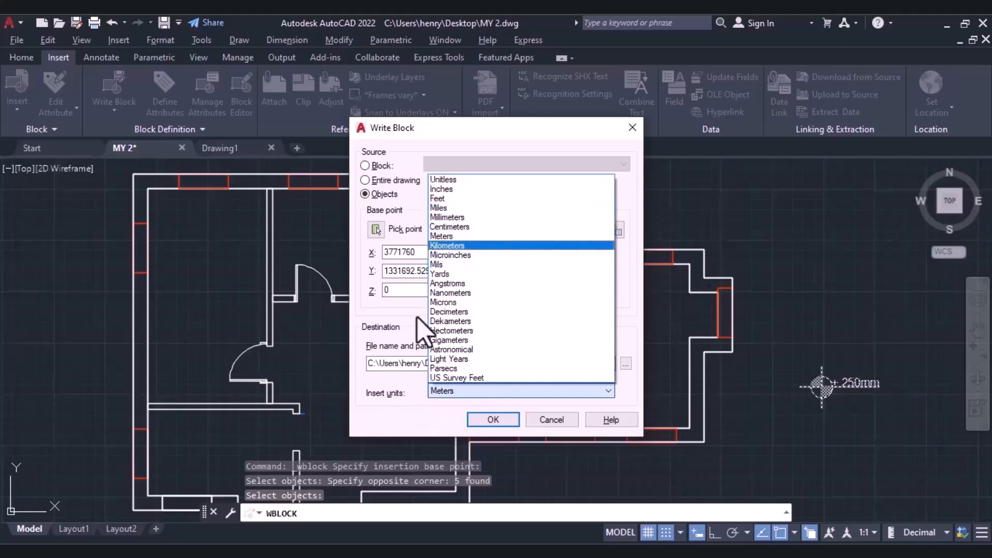
{"action": "left_click", "coordinate": [467, 237]}
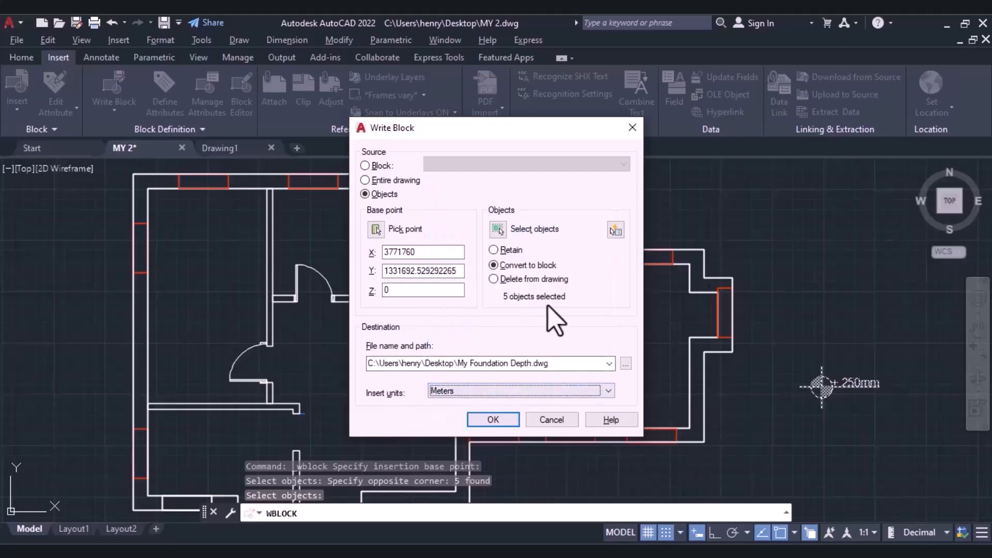
{"action": "left_click", "coordinate": [494, 418]}
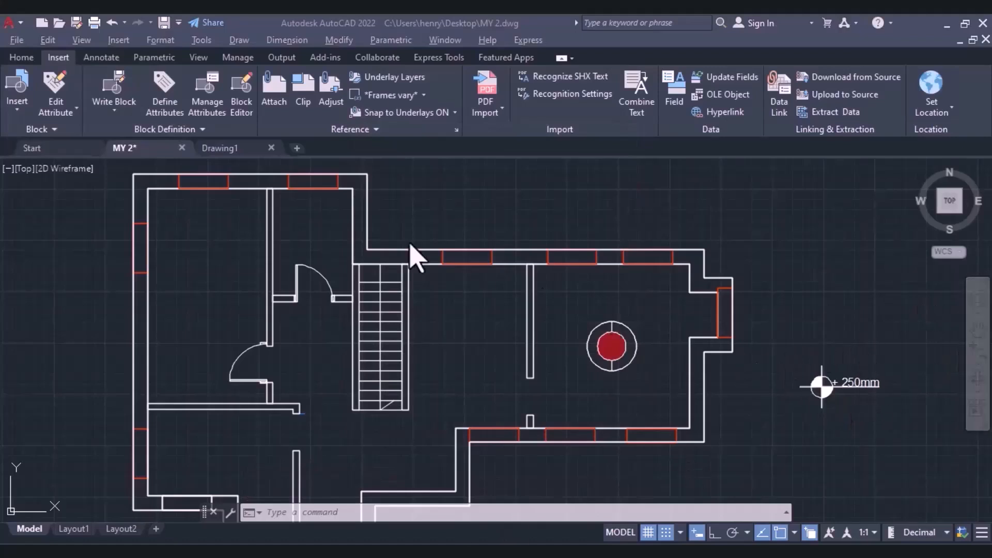
Step: Check the recent blocks for the saved My Foundation Depth block, and close the block palette
{"action": "left_click", "coordinate": [18, 116]}
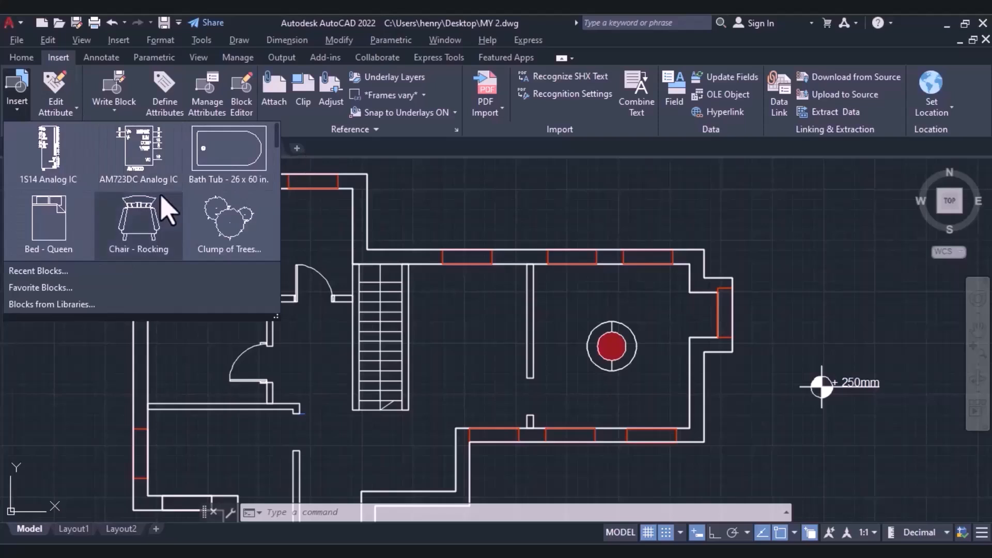
{"action": "left_click", "coordinate": [50, 272]}
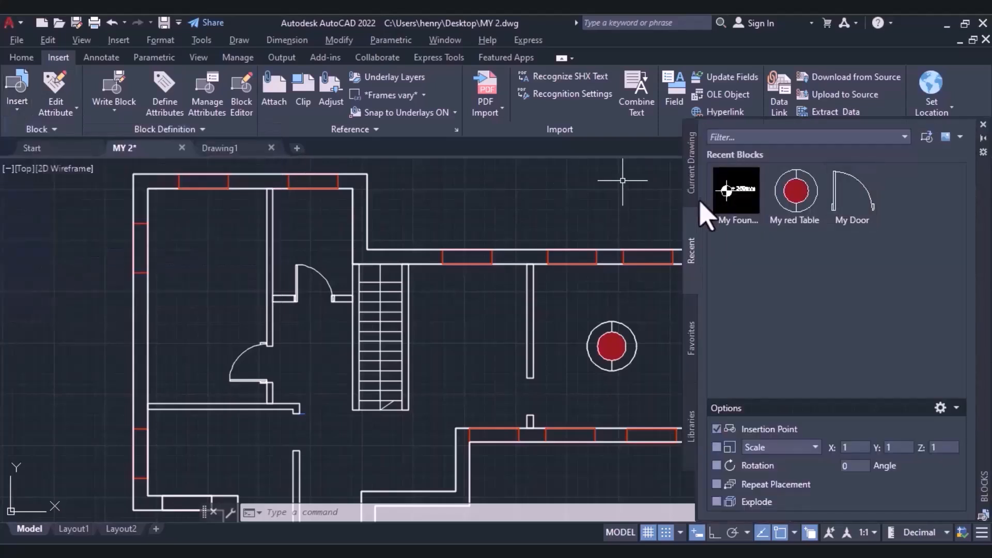
{"action": "mouse_move", "coordinate": [722, 199]}
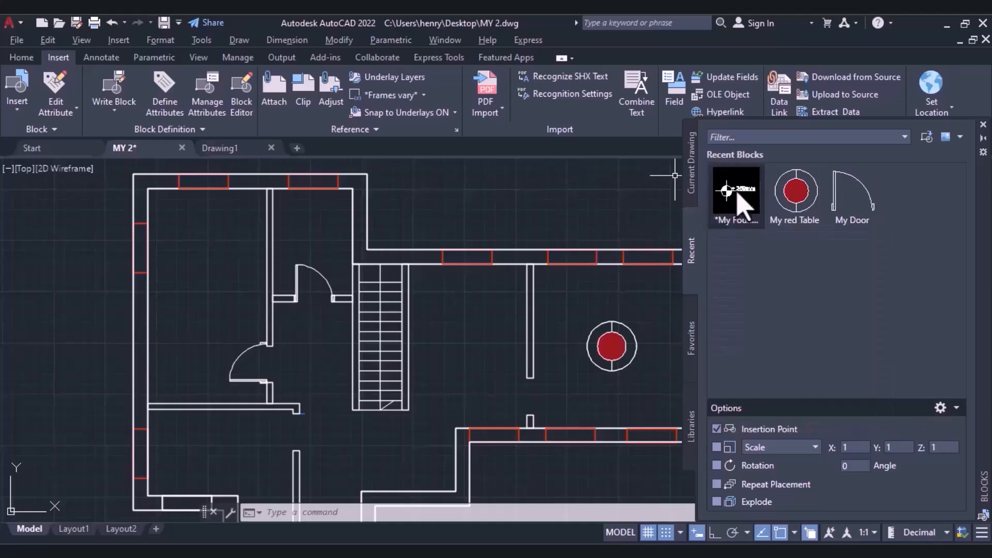
{"action": "left_click", "coordinate": [647, 198]}
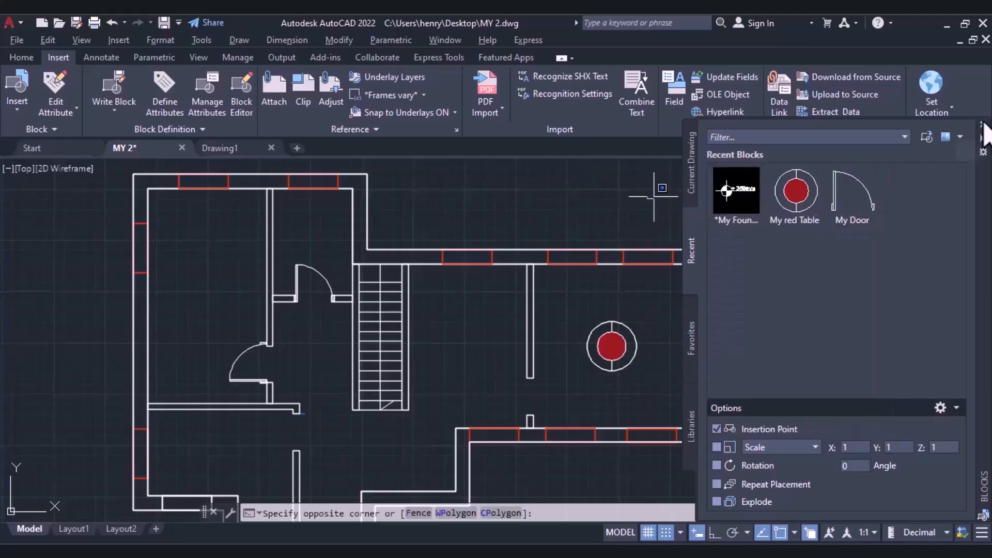
{"action": "left_click", "coordinate": [983, 125]}
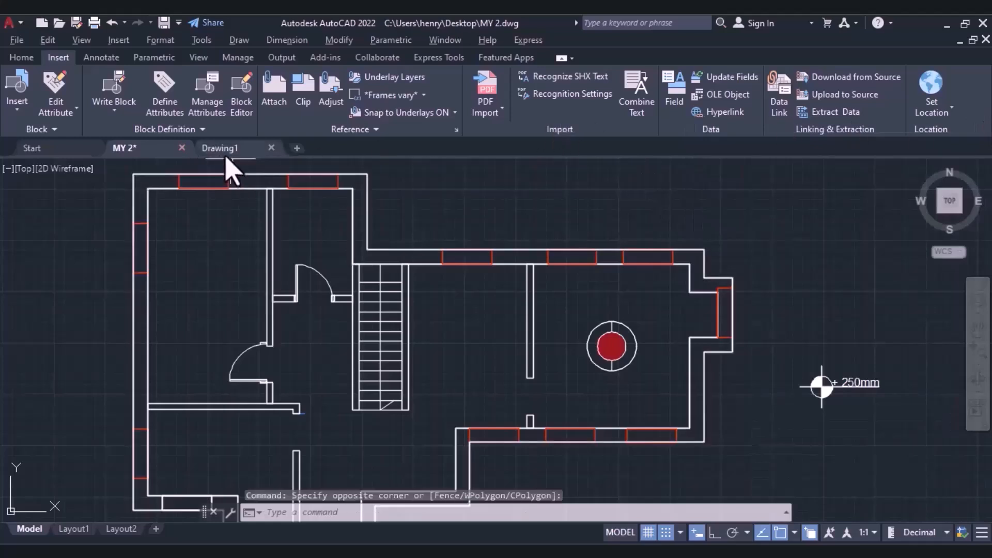
Step: Switch to Drawing1 and pick the My Foundation Depth block from the recent blocks for insertion
{"action": "left_click", "coordinate": [231, 148]}
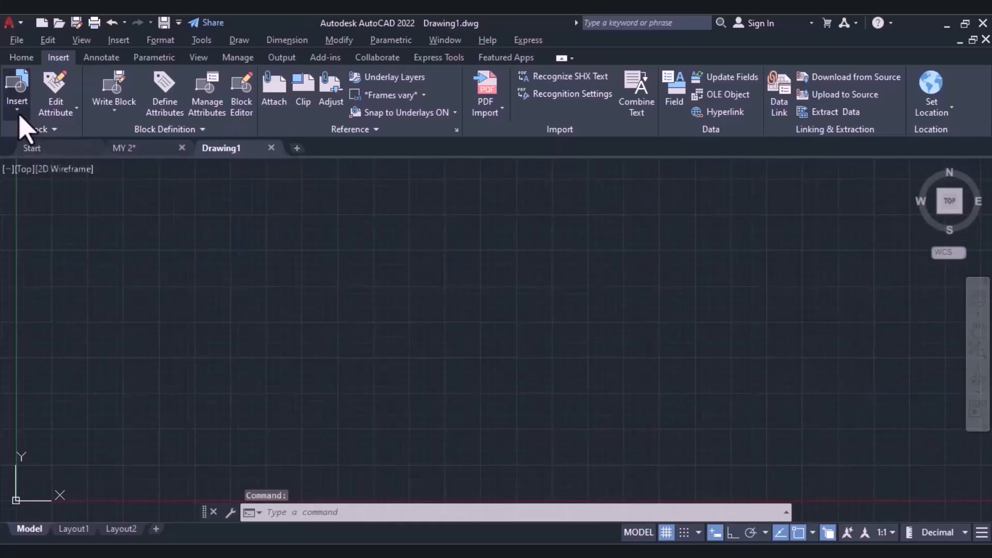
{"action": "left_click", "coordinate": [18, 116]}
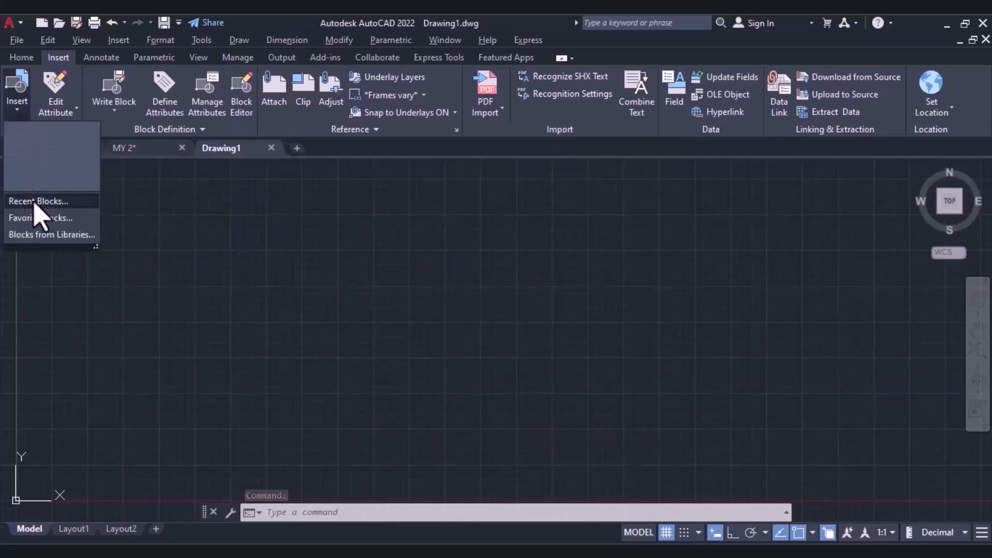
{"action": "left_click", "coordinate": [38, 201]}
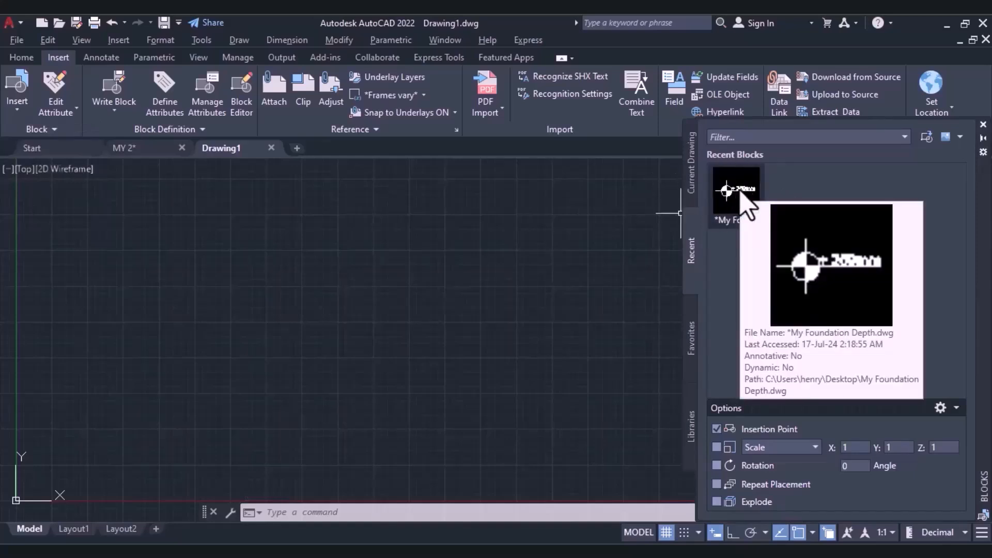
{"action": "left_click", "coordinate": [740, 194]}
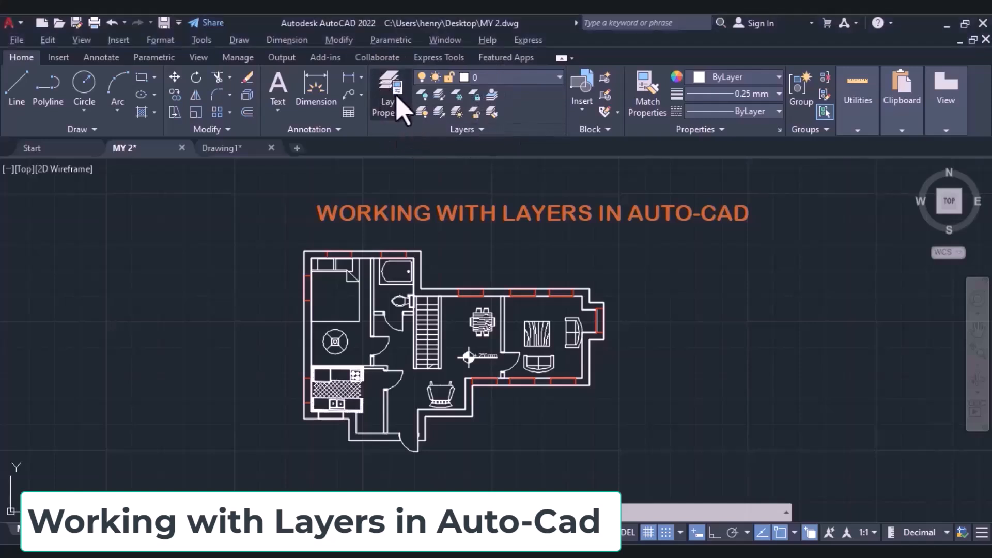
Step: Open the Layer Properties Manager for the MY 2 drawing, widen it to show all property columns, and look through the layers
{"action": "left_click", "coordinate": [398, 98]}
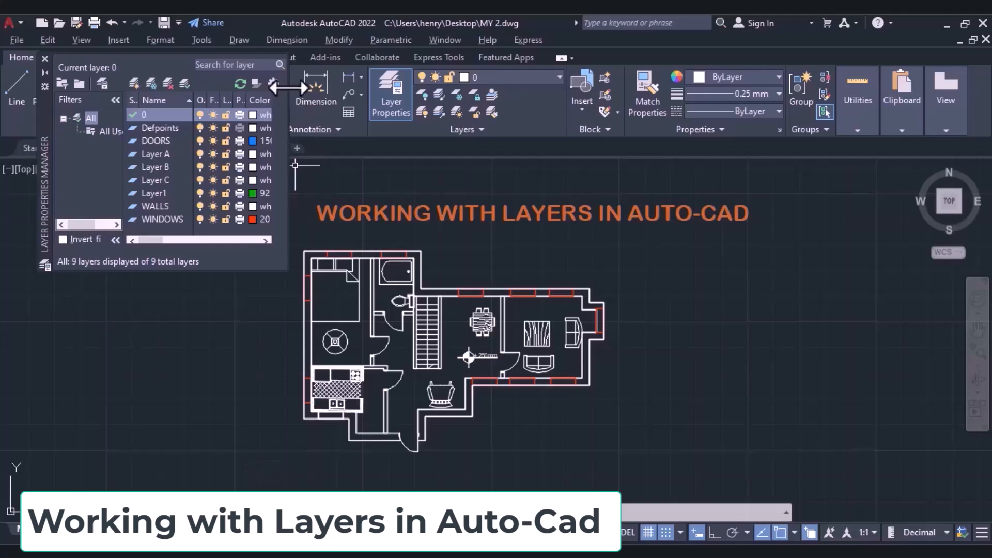
{"action": "left_click_drag", "start_coordinate": [288, 88], "coordinate": [538, 150]}
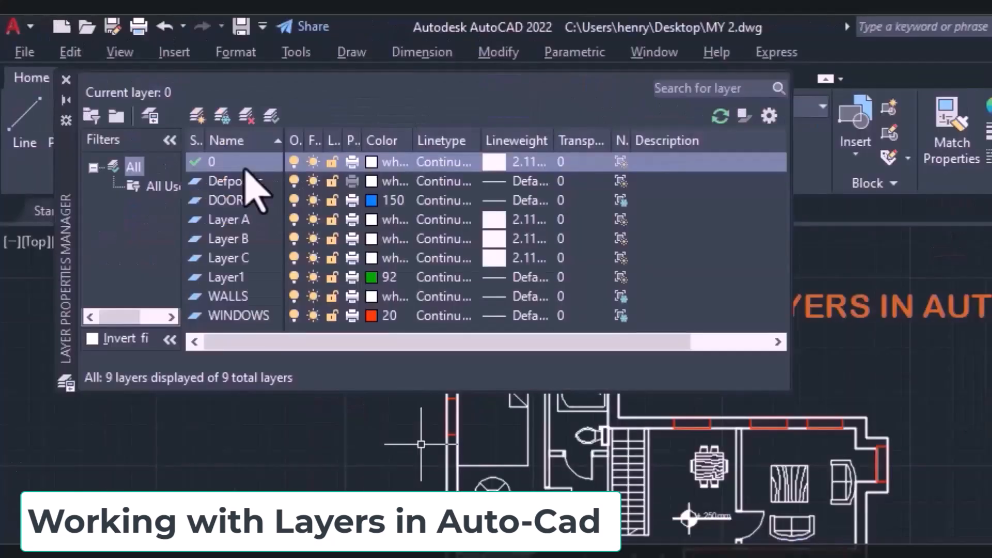
{"action": "left_click", "coordinate": [239, 181]}
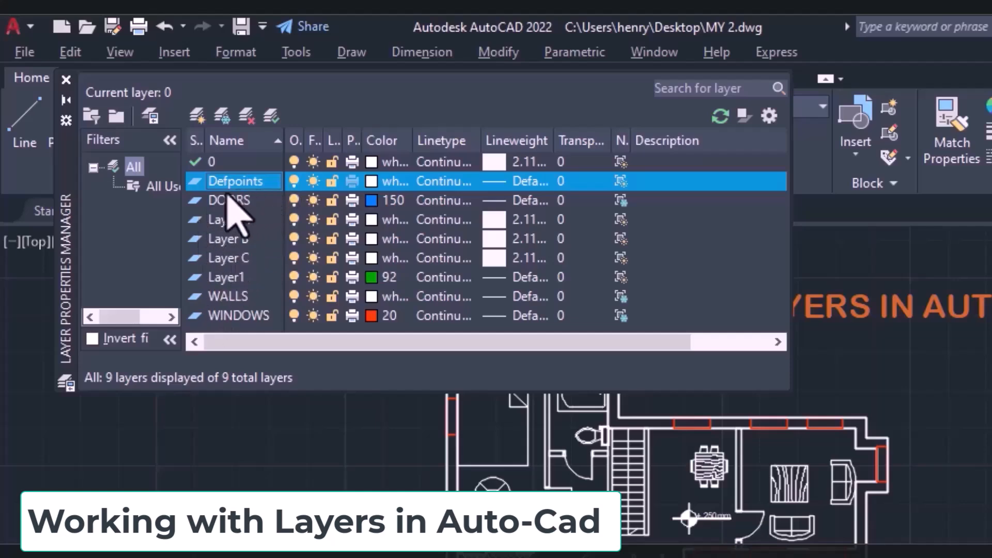
{"action": "left_click", "coordinate": [237, 258]}
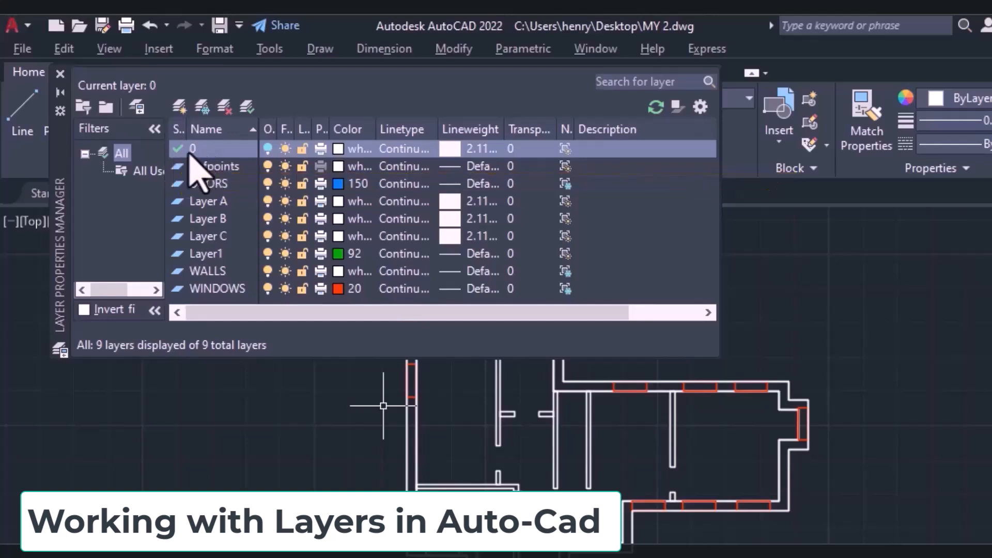
Step: Toggle the visibility of layer 0, turning the current layer off and back on
{"action": "left_click", "coordinate": [267, 151]}
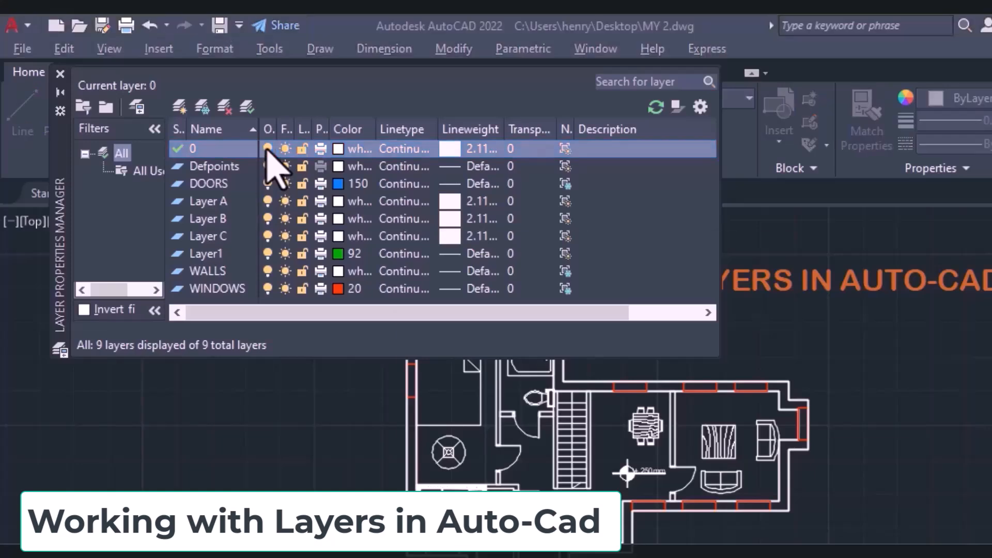
{"action": "left_click", "coordinate": [268, 149]}
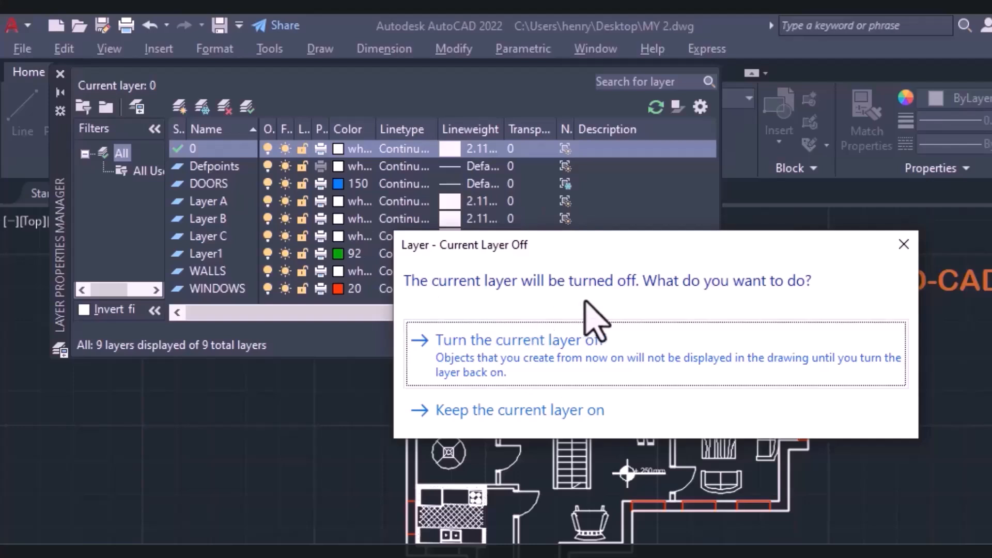
{"action": "left_click", "coordinate": [480, 368]}
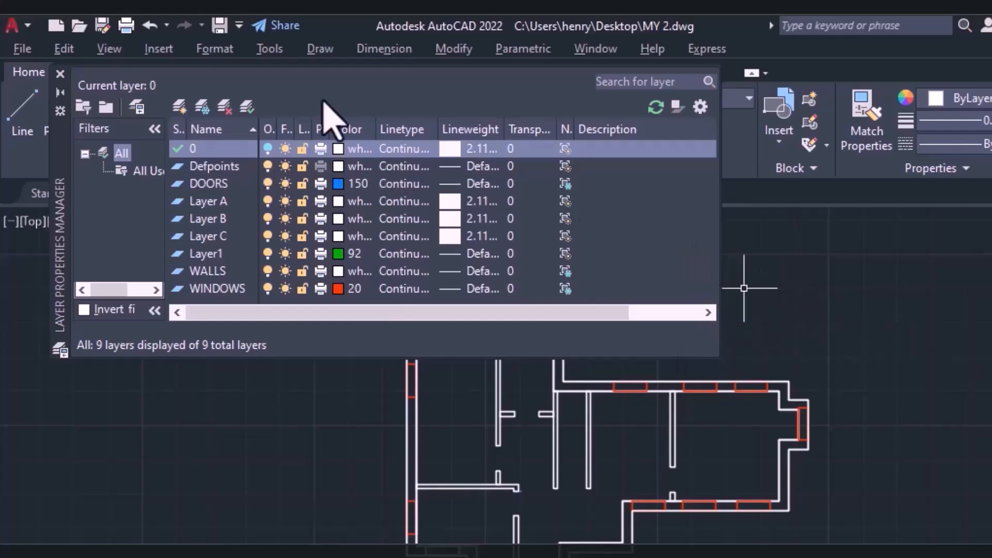
{"action": "left_click", "coordinate": [268, 149]}
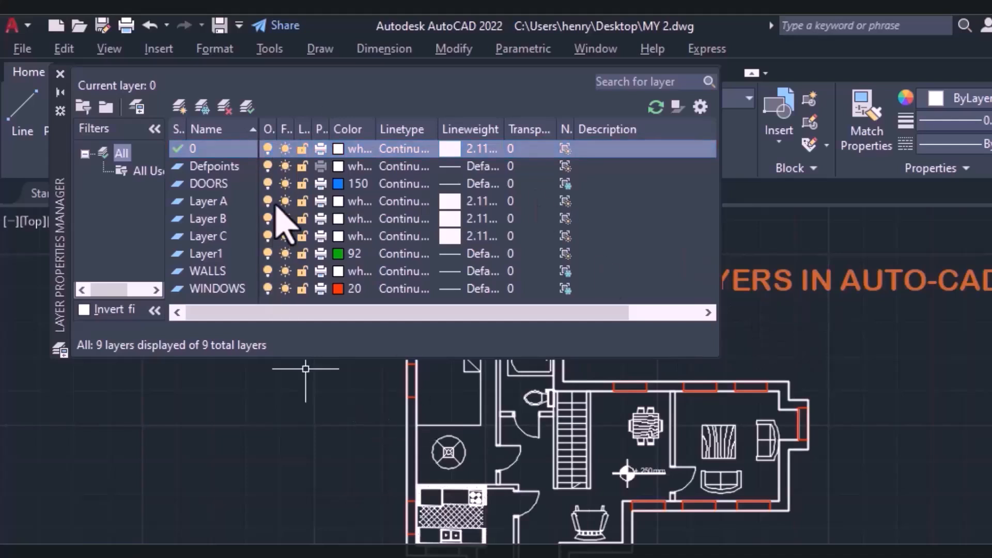
Step: Lock layer 0, select the title text above the floor plan, and unlock the layer
{"action": "left_click", "coordinate": [302, 149]}
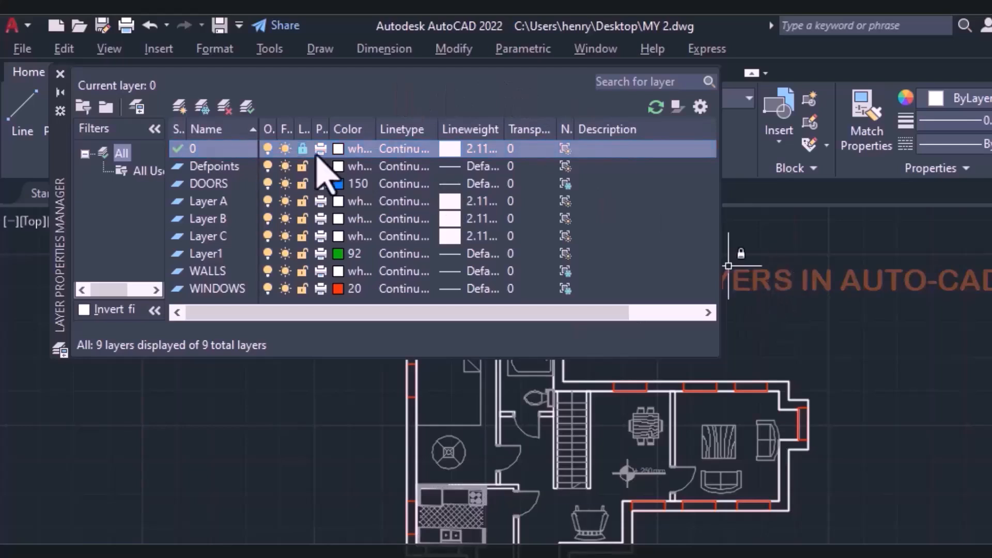
{"action": "left_click", "coordinate": [764, 286]}
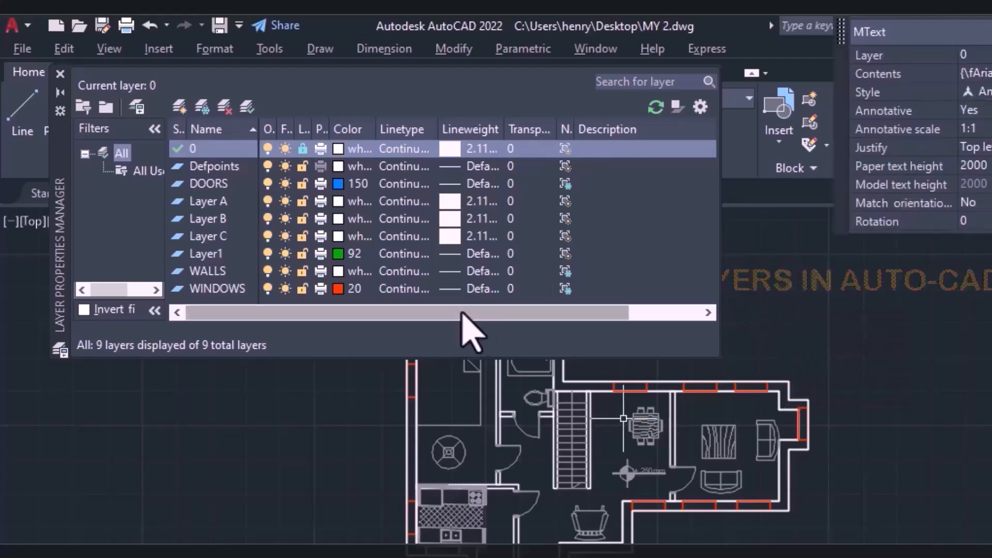
{"action": "left_click", "coordinate": [303, 149]}
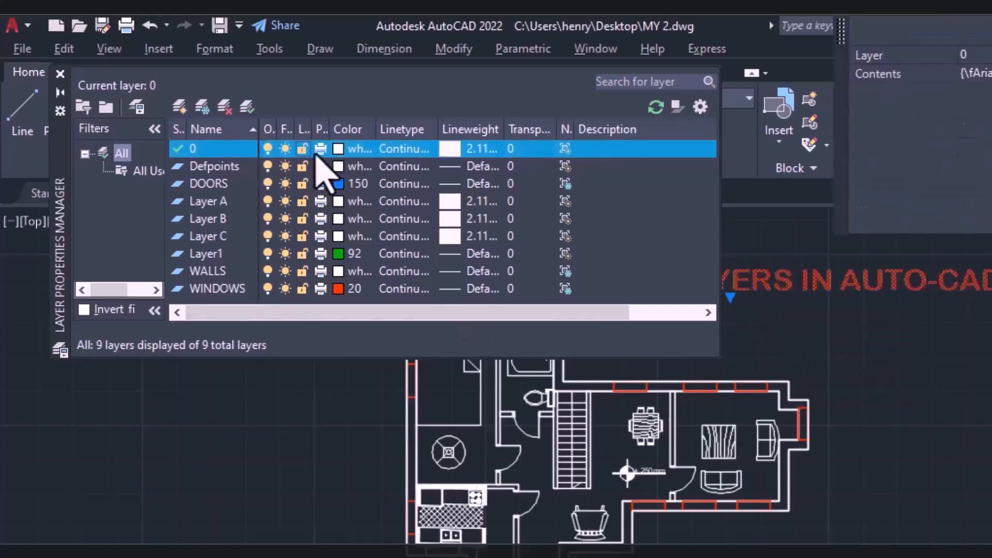
Step: Set the color of layer 0 to yellow, index color 50
{"action": "left_click", "coordinate": [357, 155]}
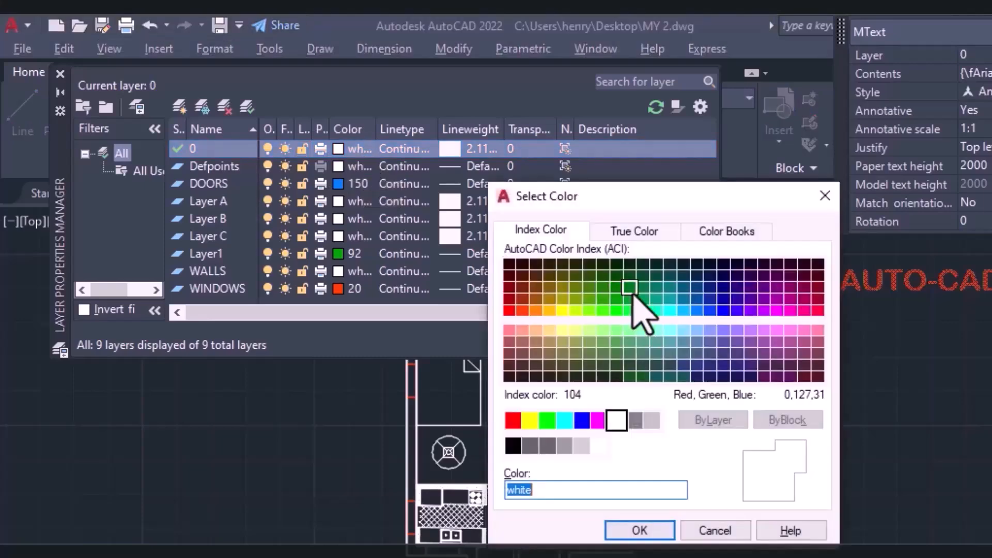
{"action": "left_click", "coordinate": [563, 300]}
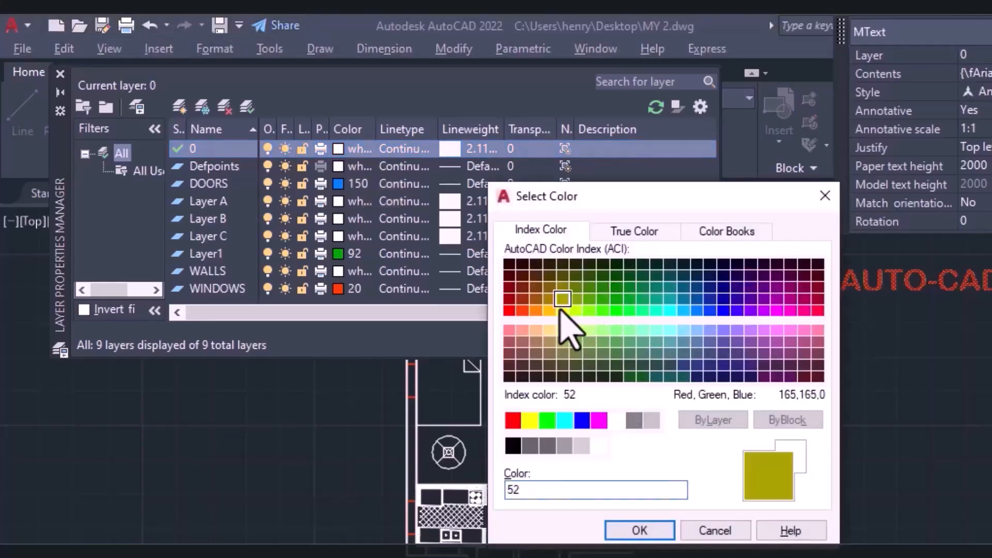
{"action": "left_click", "coordinate": [562, 310]}
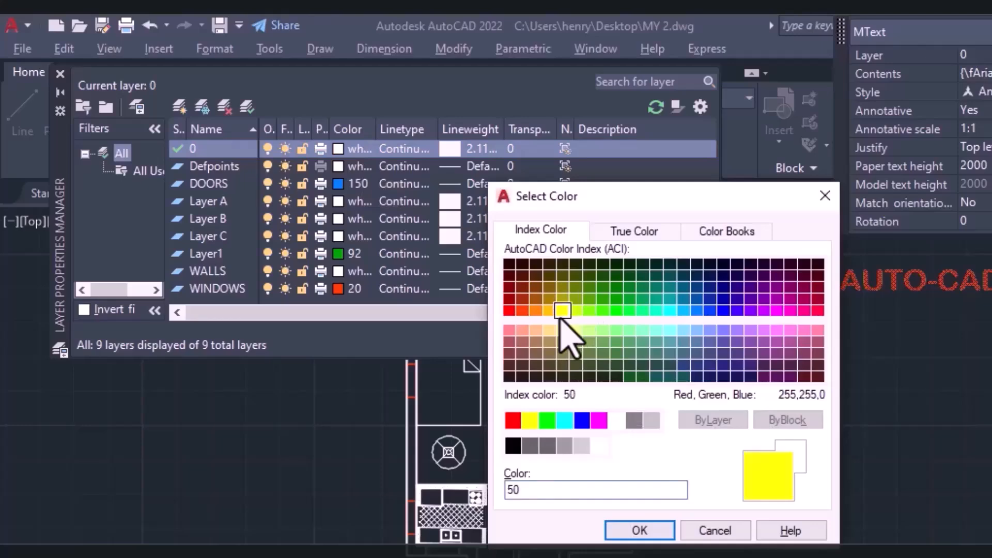
{"action": "left_click", "coordinate": [639, 531]}
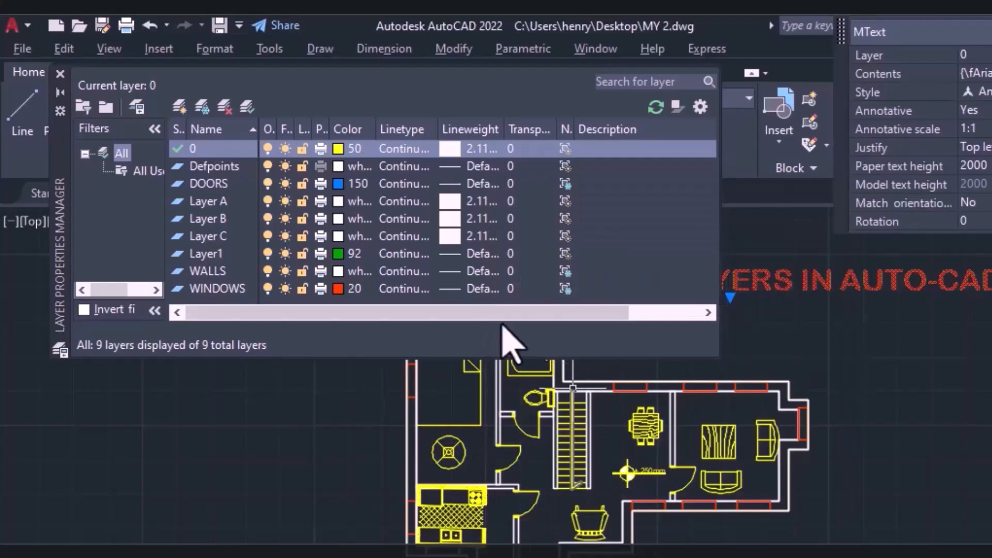
Step: Load the BORDER linetype from acadiso.lin for layer 0's linetype choices, but keep Continuous as the layer's linetype
{"action": "left_click", "coordinate": [418, 152]}
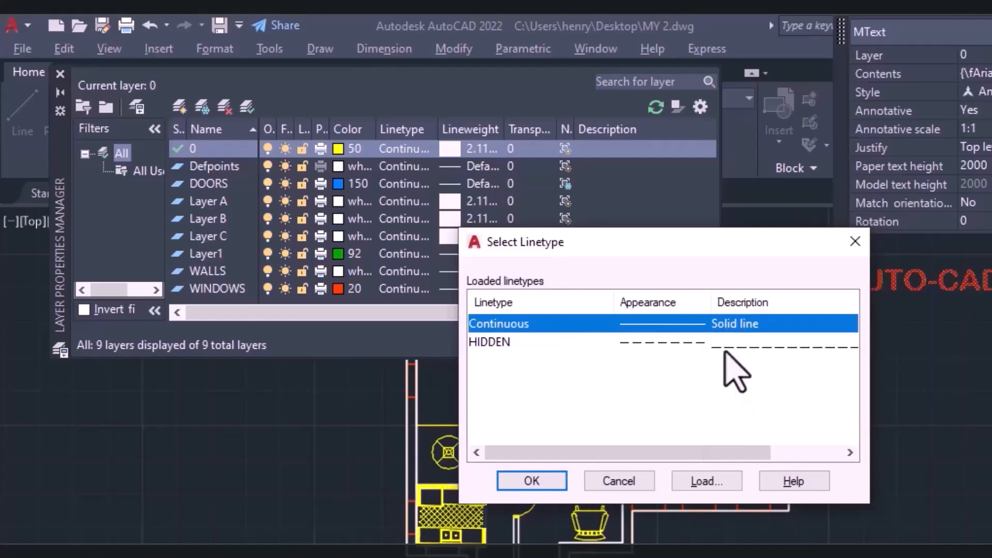
{"action": "left_click", "coordinate": [703, 481]}
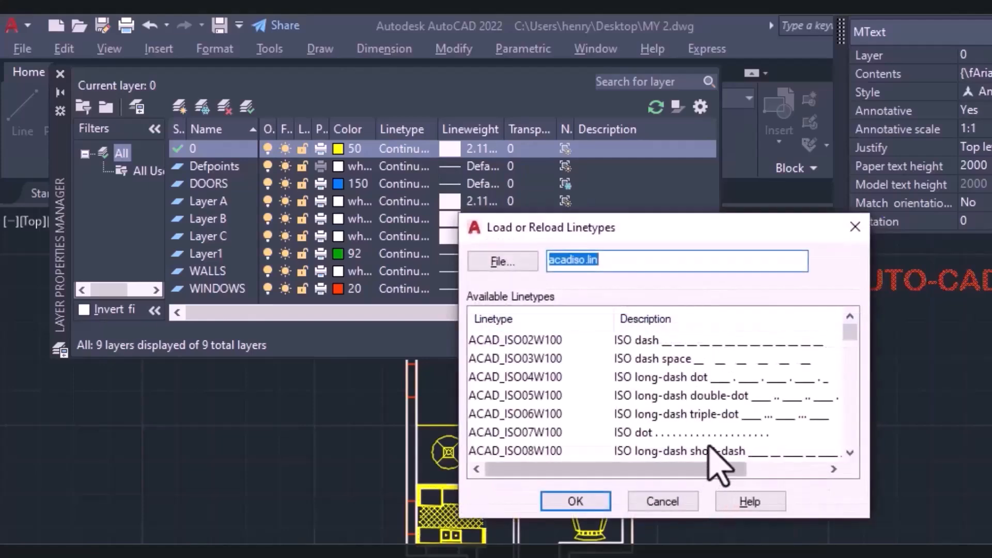
{"action": "left_click_drag", "start_coordinate": [850, 337], "coordinate": [850, 363]}
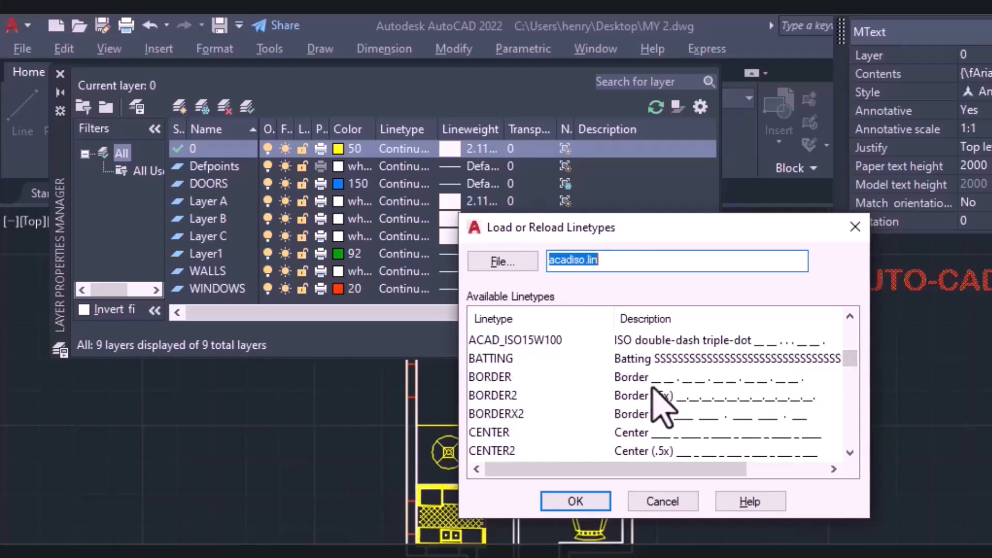
{"action": "left_click", "coordinate": [667, 380]}
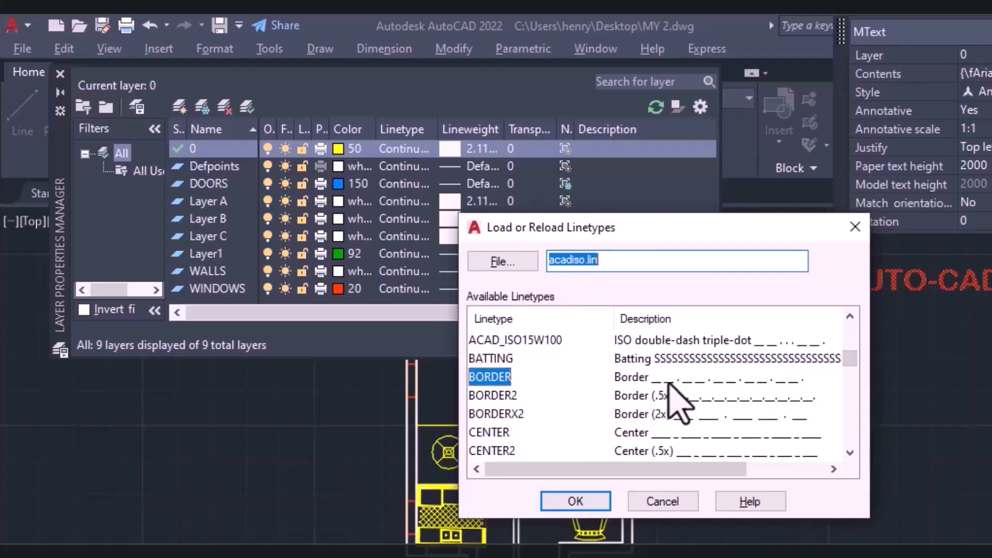
{"action": "left_click", "coordinate": [578, 502]}
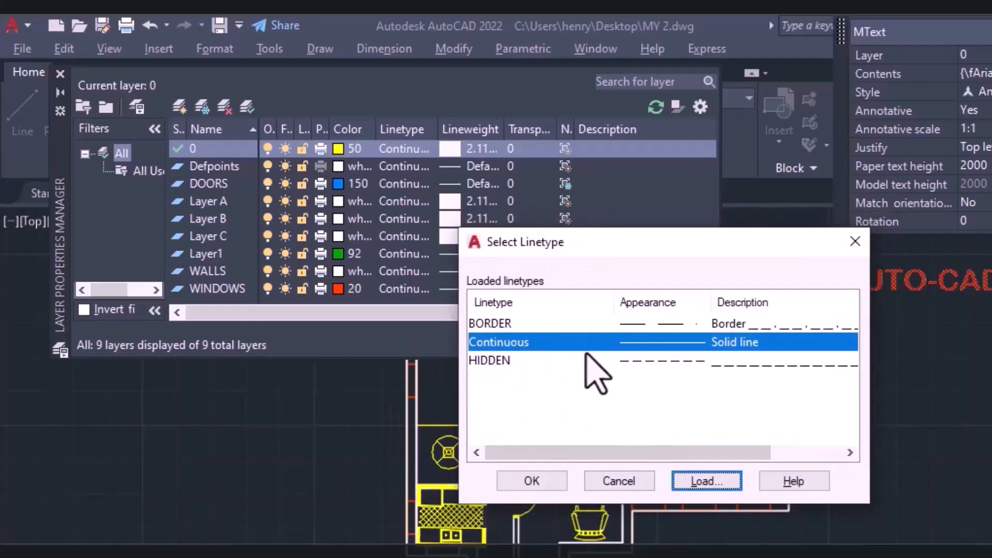
{"action": "left_click", "coordinate": [612, 324]}
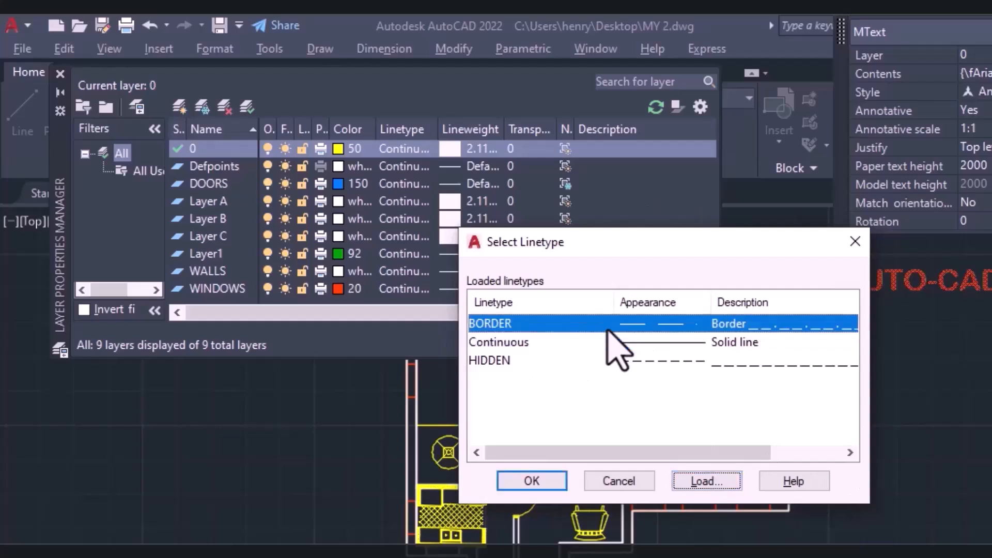
{"action": "left_click", "coordinate": [644, 343]}
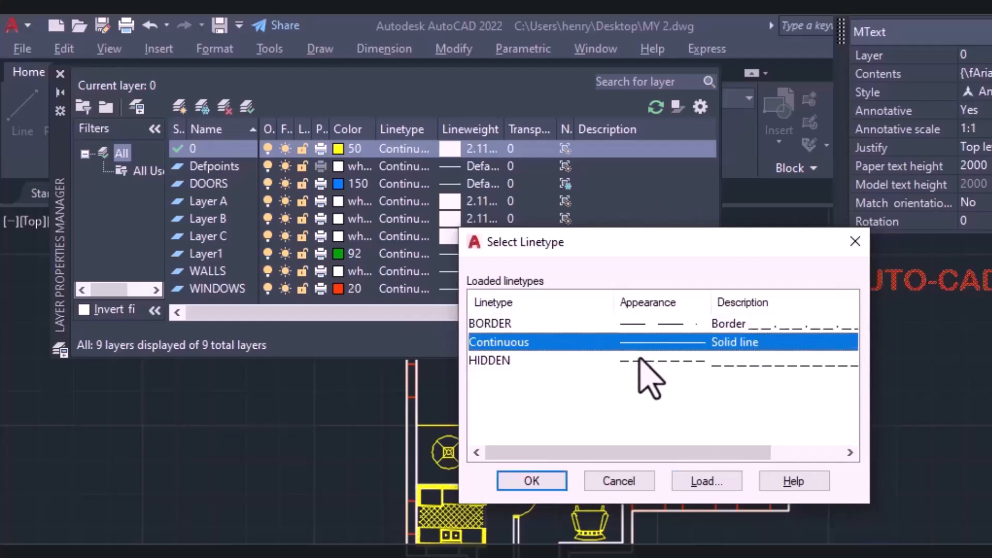
{"action": "left_click", "coordinate": [532, 482]}
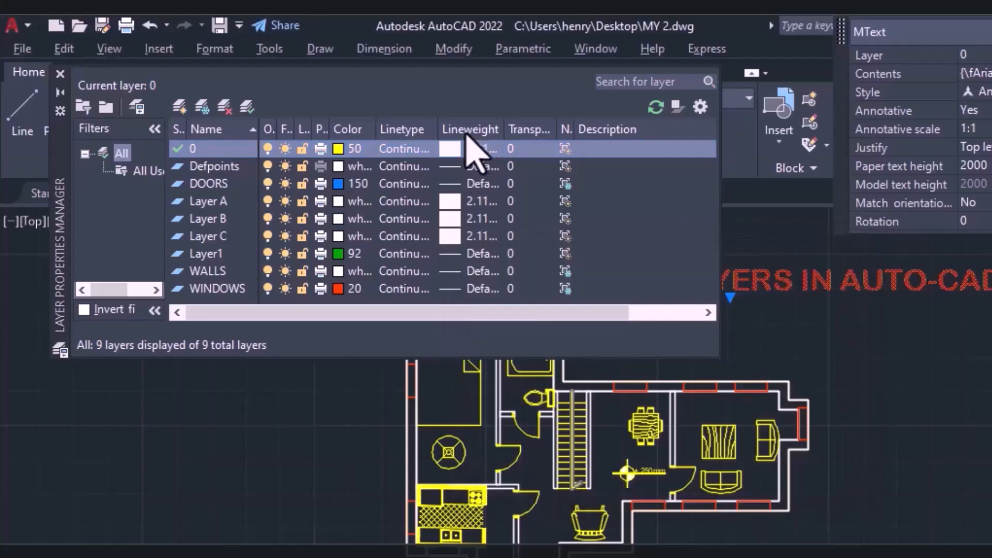
Step: Sort the layers by lineweight and set Layer C's lineweight to Default
{"action": "left_click", "coordinate": [470, 129]}
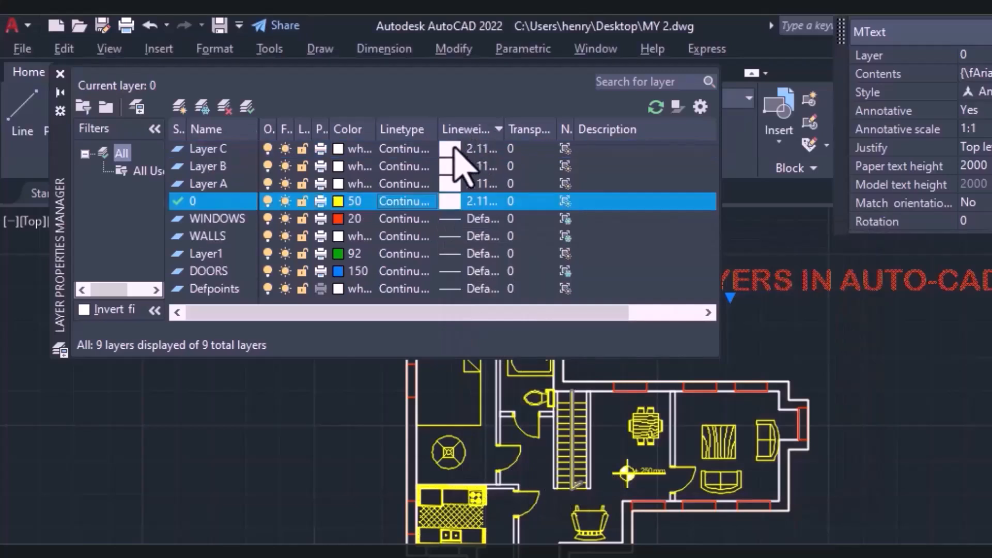
{"action": "left_click", "coordinate": [470, 153]}
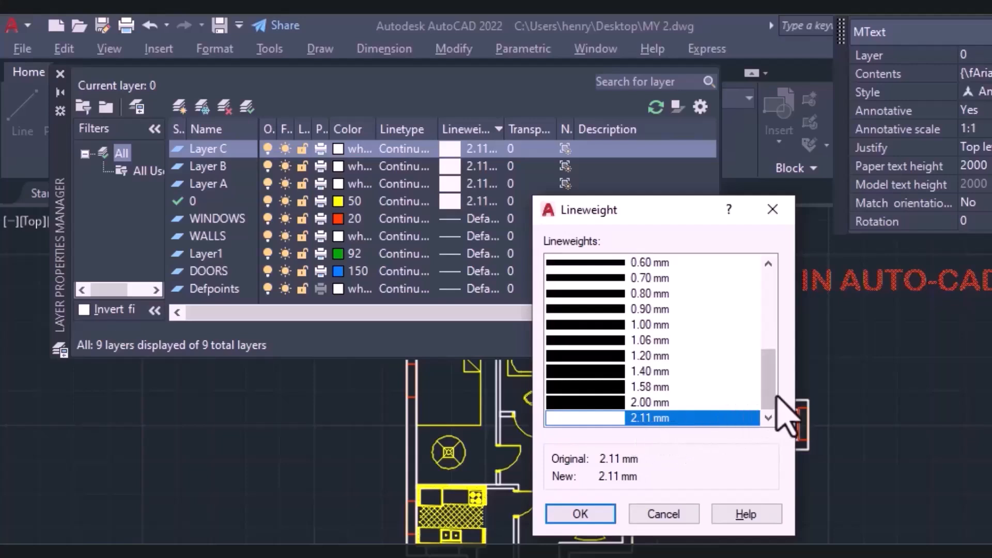
{"action": "left_click_drag", "start_coordinate": [768, 399], "coordinate": [759, 313]}
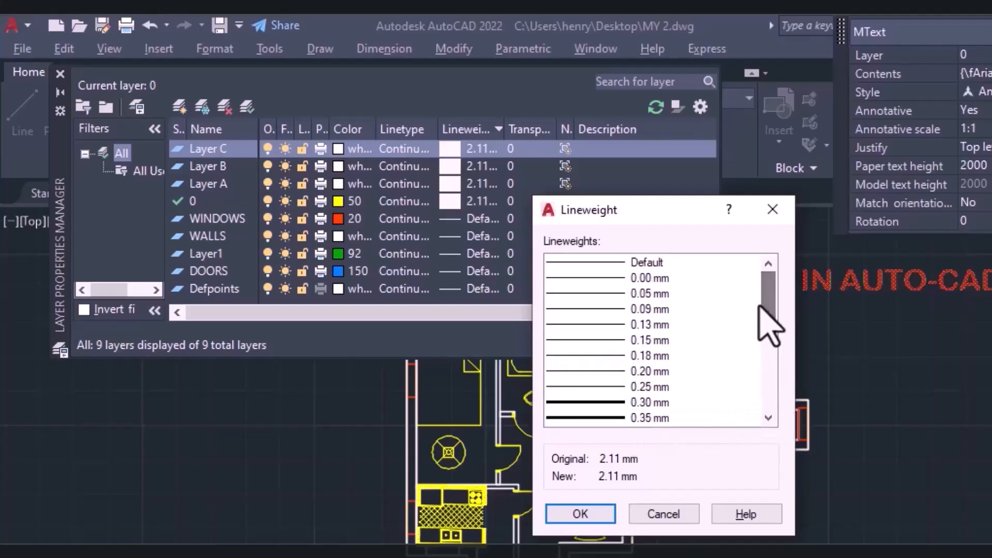
{"action": "left_click", "coordinate": [624, 264]}
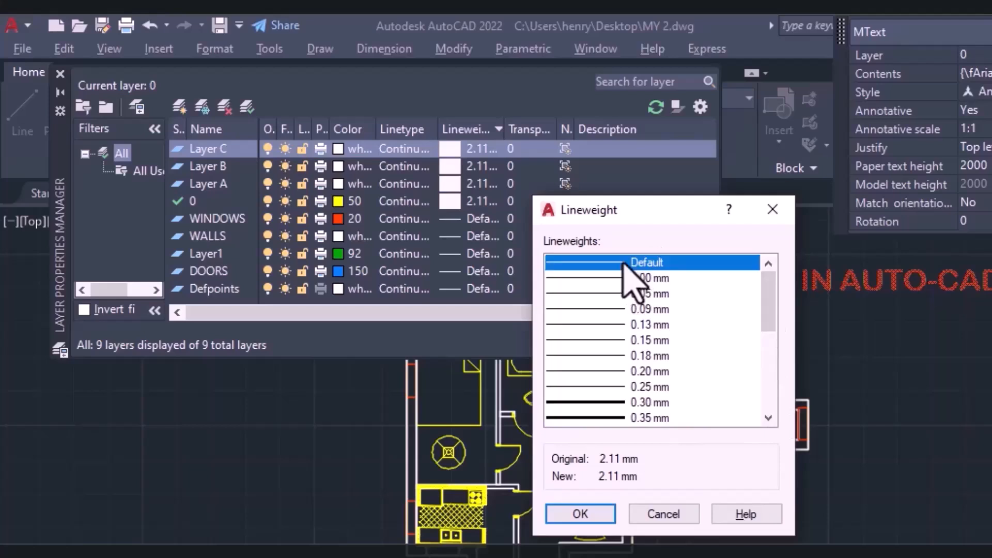
{"action": "left_click", "coordinate": [581, 515]}
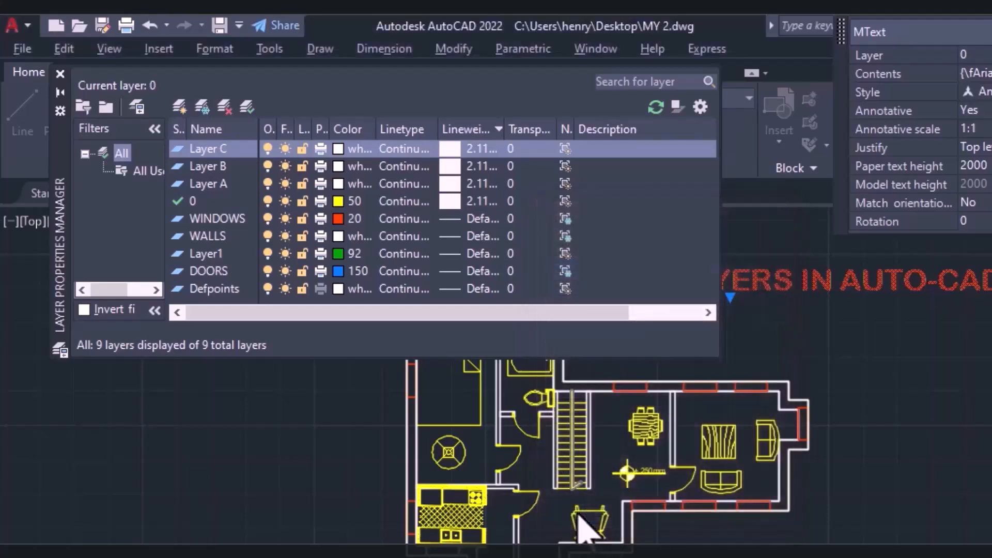
Step: Sort the layers by transparency and view the transparency setting of layer 0 without changing it
{"action": "left_click", "coordinate": [525, 132]}
{"action": "left_click", "coordinate": [512, 288]}
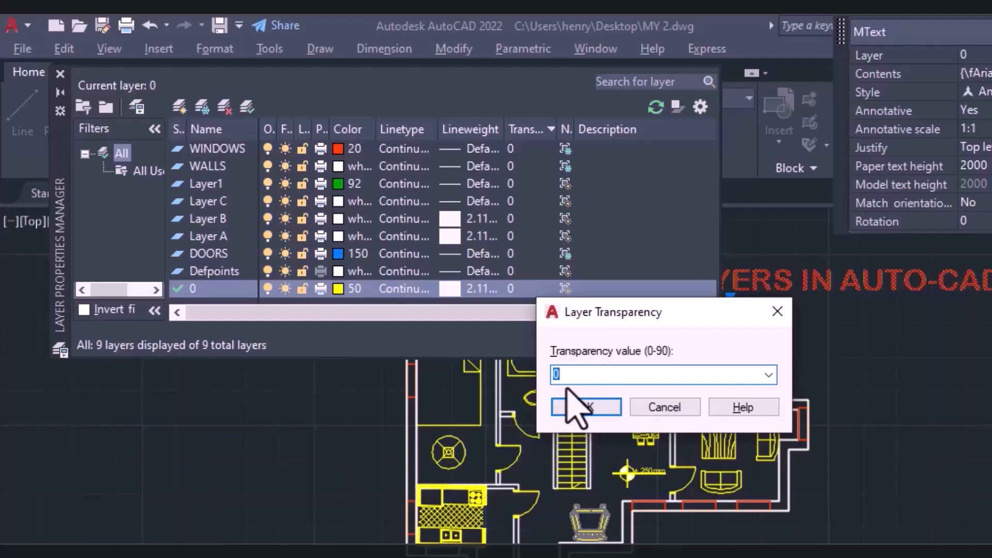
{"action": "left_click", "coordinate": [771, 322]}
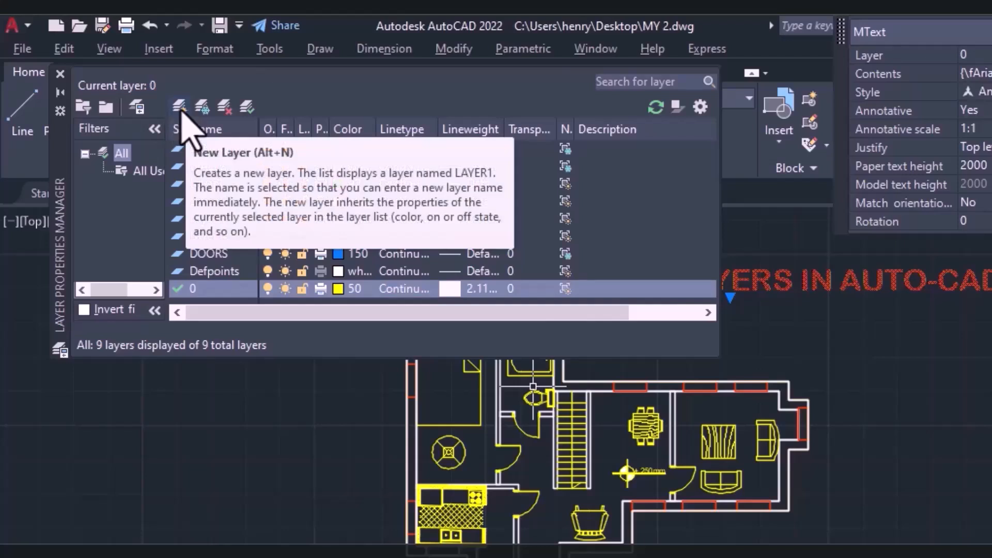
Step: Create a new layer named Funiture Blocks
{"action": "key", "text": "alt+n"}
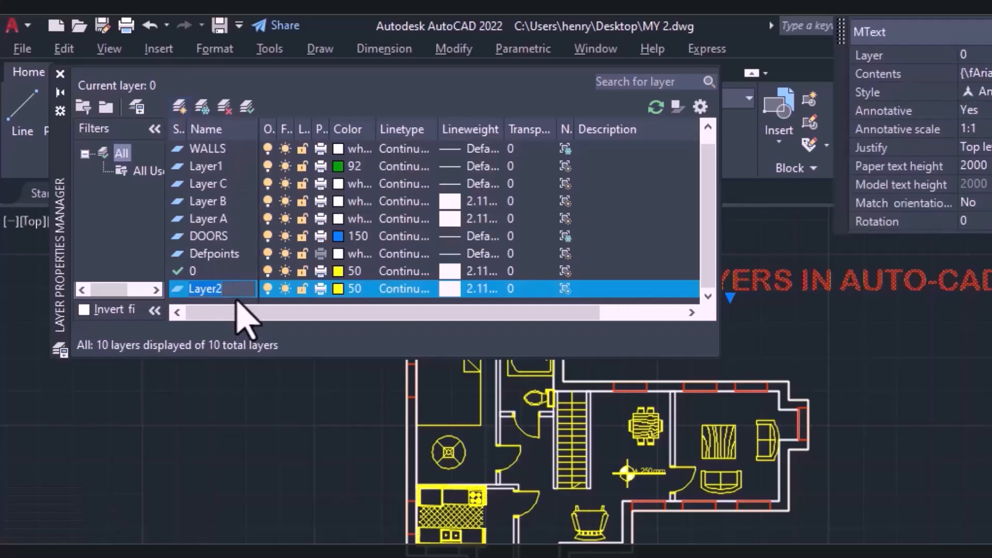
{"action": "key", "text": "BackSpace"}
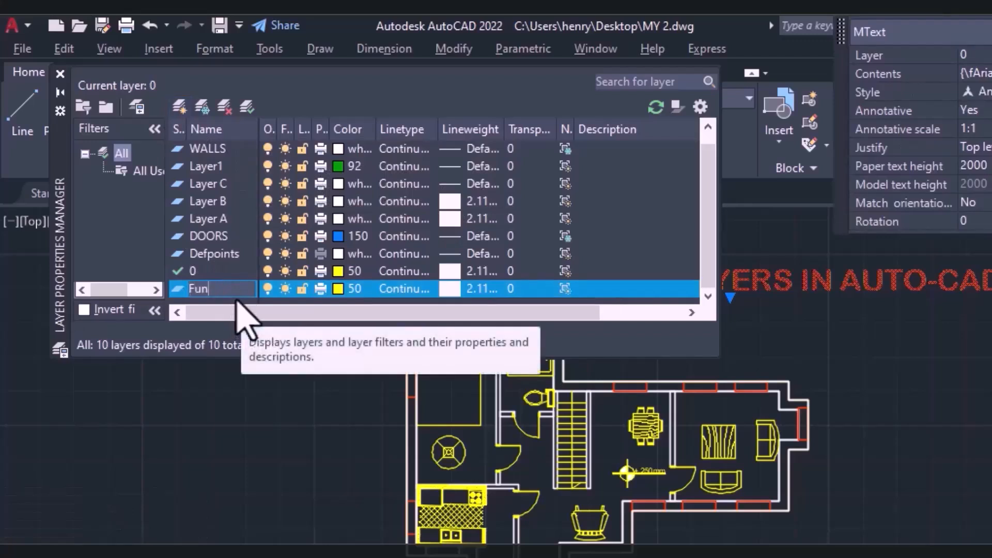
{"action": "type", "text": "Funiture Block"}
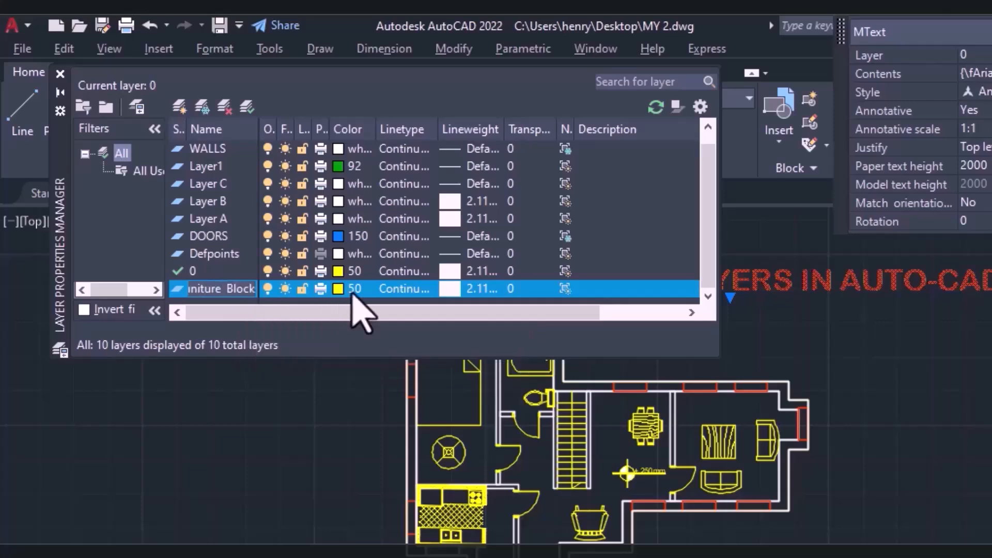
Step: Set the Funiture Blocks layer to index color 200 and make it the current layer
{"action": "left_click", "coordinate": [340, 292]}
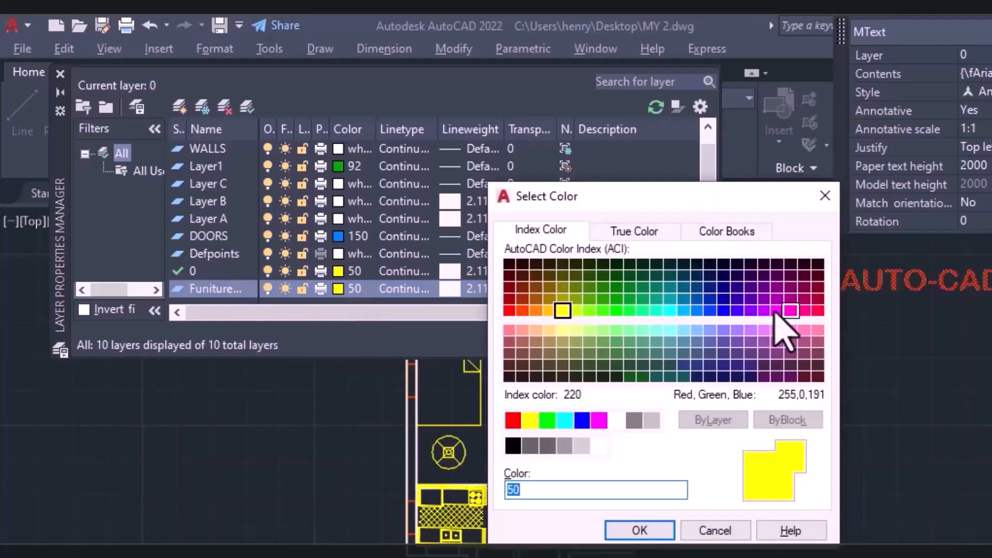
{"action": "left_click", "coordinate": [765, 311]}
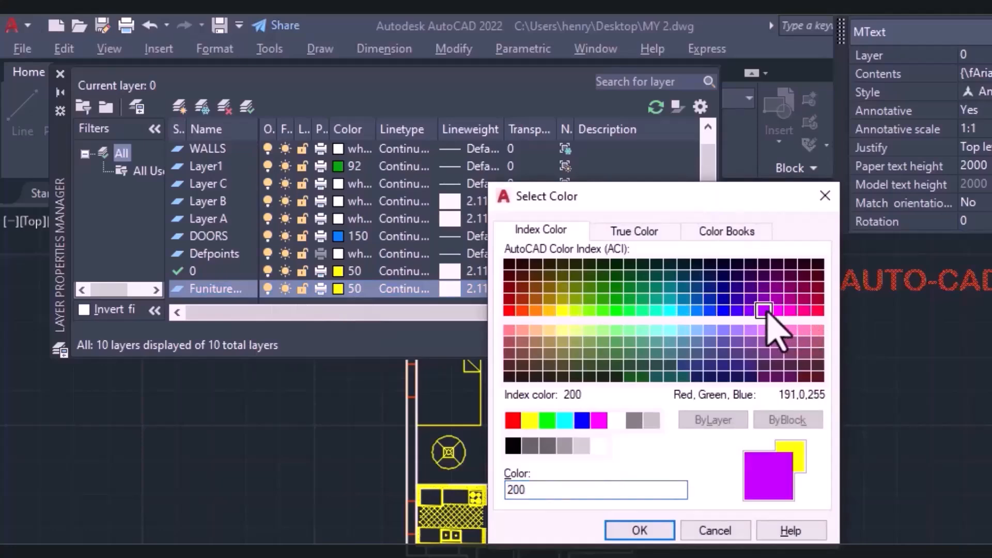
{"action": "left_click", "coordinate": [627, 530]}
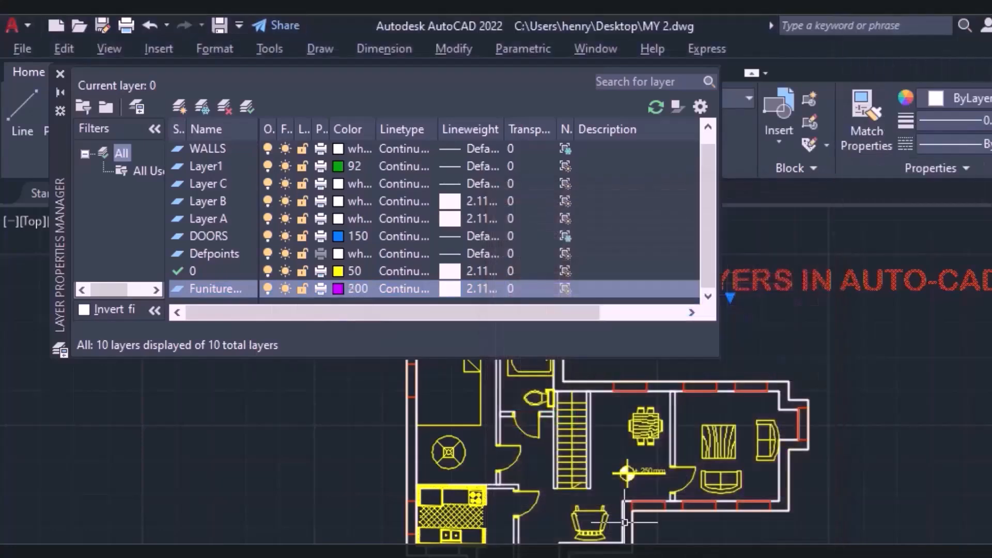
{"action": "left_click", "coordinate": [217, 290]}
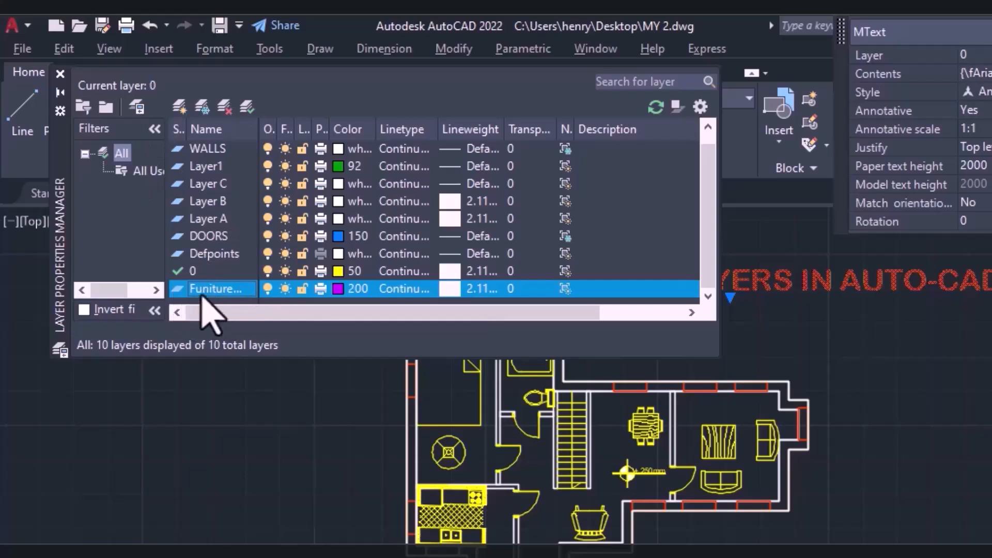
{"action": "left_click", "coordinate": [248, 107]}
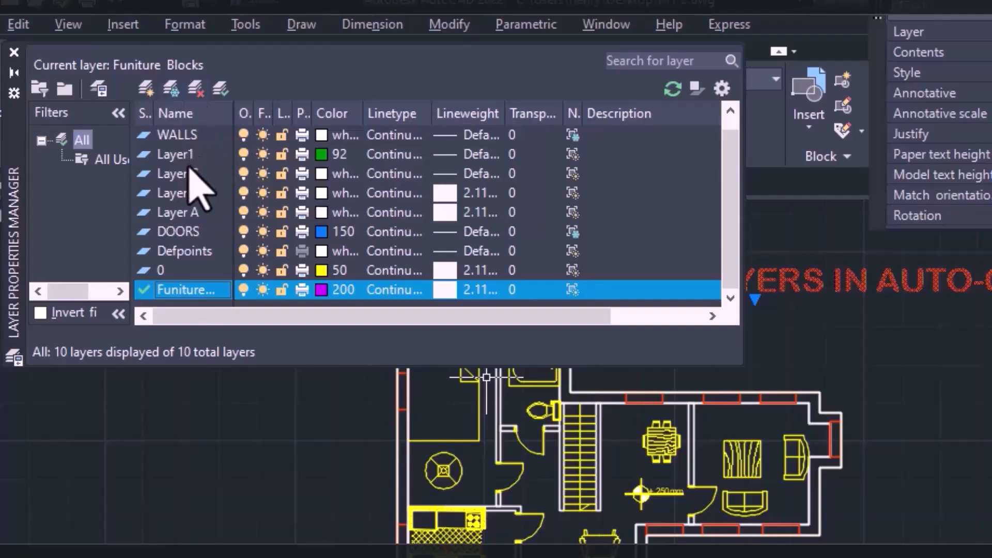
Step: Try to delete Layer B from the drawing, and delete Layer C
{"action": "left_click", "coordinate": [187, 193]}
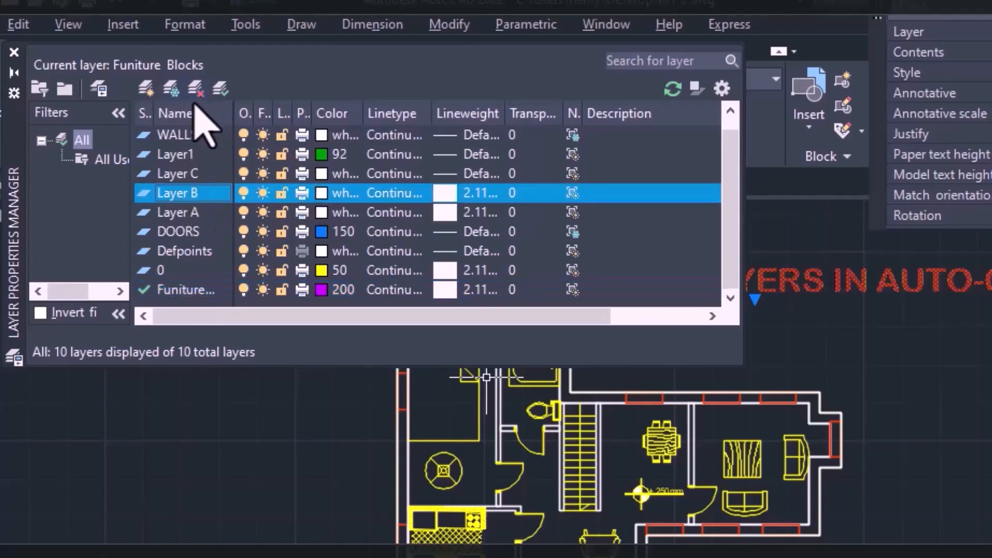
{"action": "left_click", "coordinate": [198, 87]}
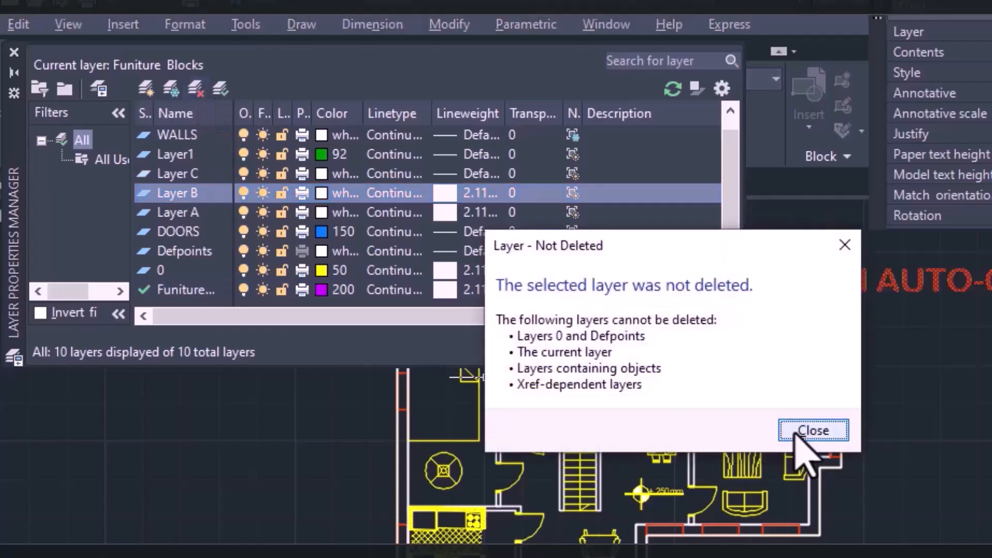
{"action": "left_click", "coordinate": [809, 436]}
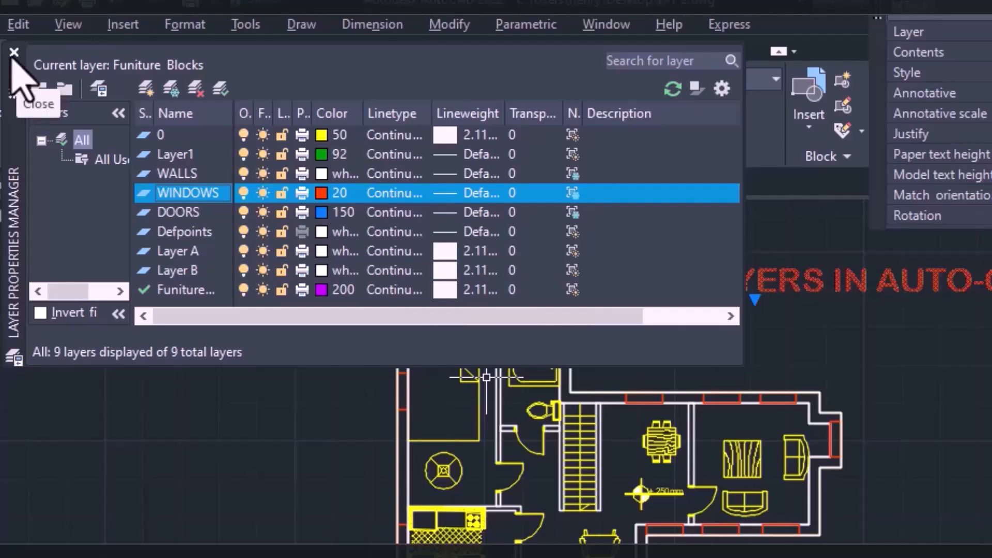
Step: Close the Layer Properties Manager and clear the selection of the title text and the bed block
{"action": "left_click", "coordinate": [14, 52]}
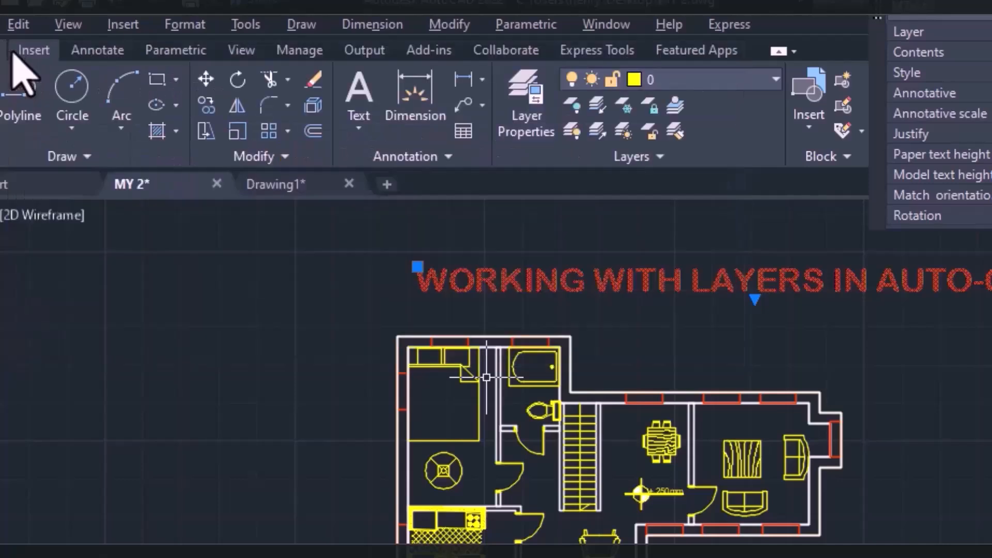
{"action": "left_click", "coordinate": [440, 440]}
{"action": "left_click", "coordinate": [440, 398]}
{"action": "key", "text": "Escape"}
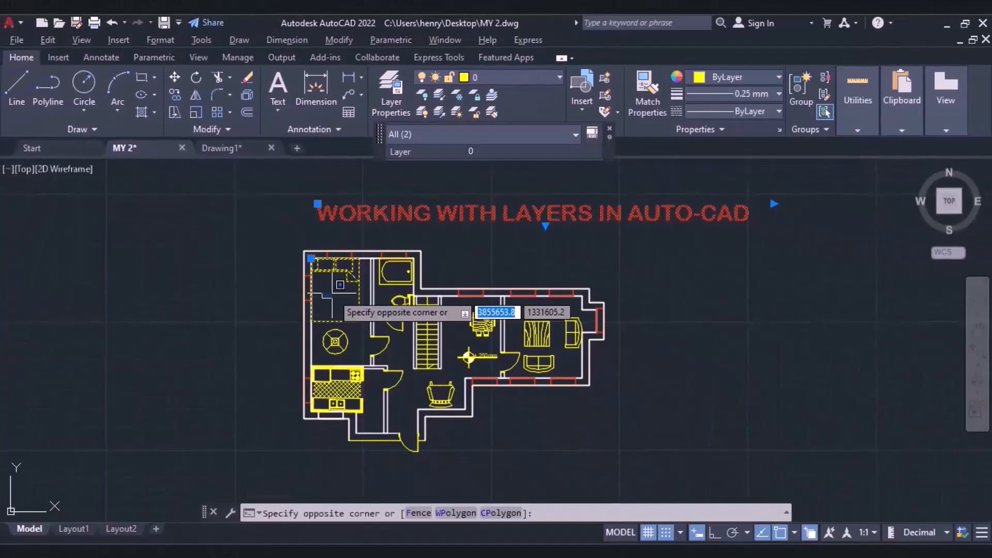
{"action": "key", "text": "Escape"}
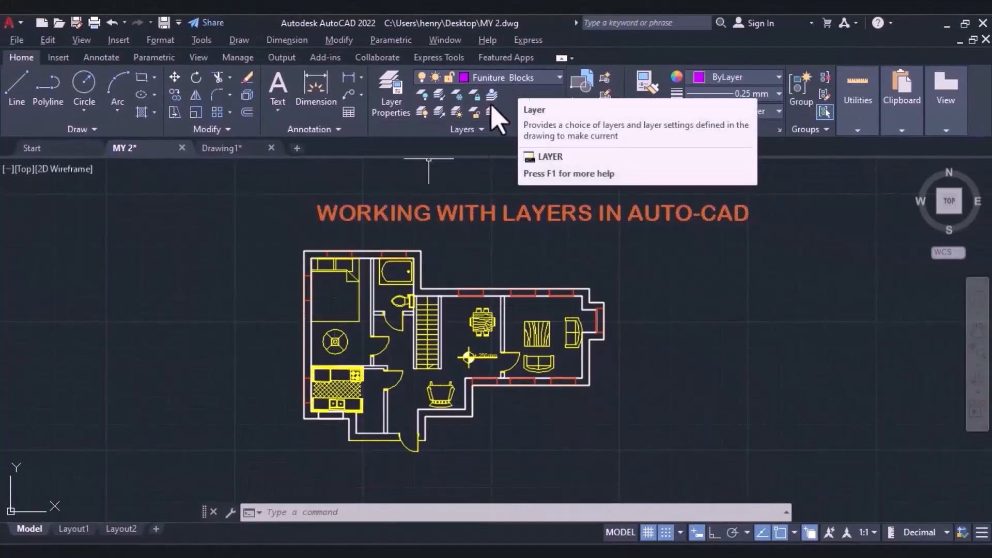
{"action": "left_click", "coordinate": [334, 323]}
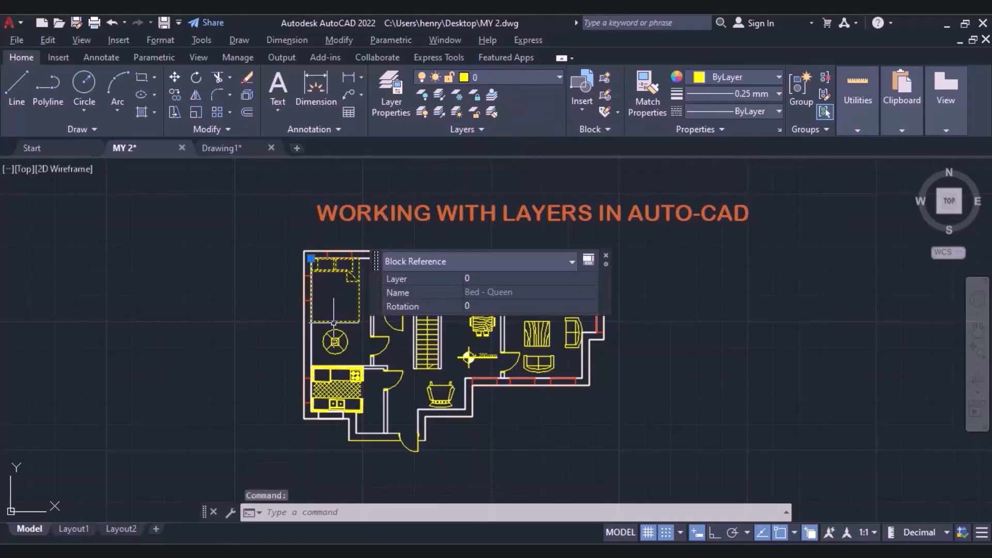
{"action": "right_click", "coordinate": [336, 323]}
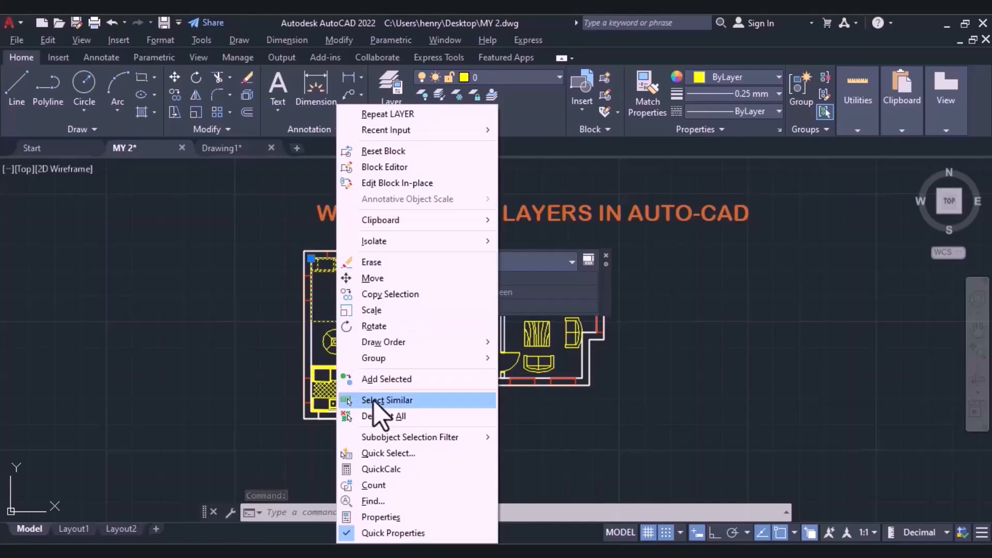
{"action": "left_click", "coordinate": [376, 401]}
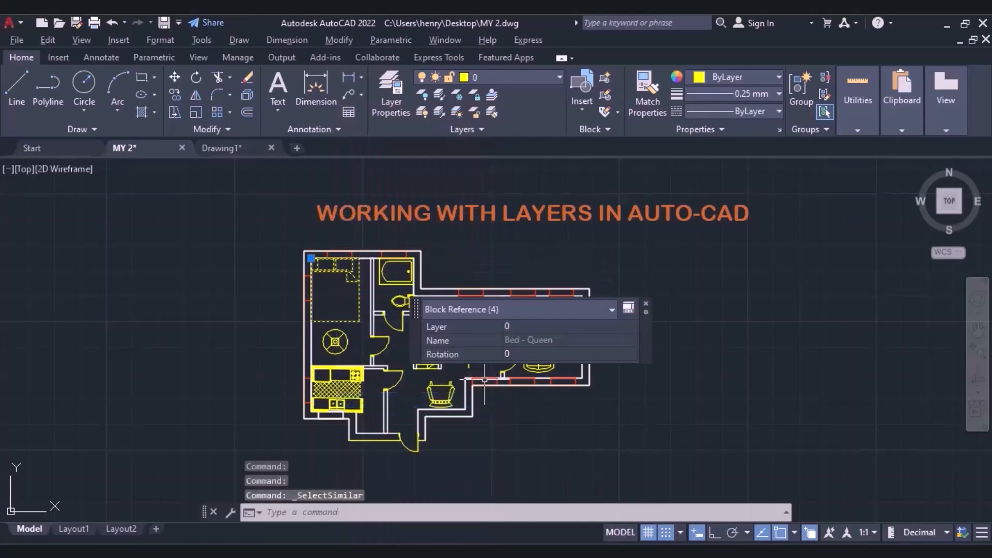
{"action": "key", "text": "Escape"}
{"action": "key", "text": "Escape"}
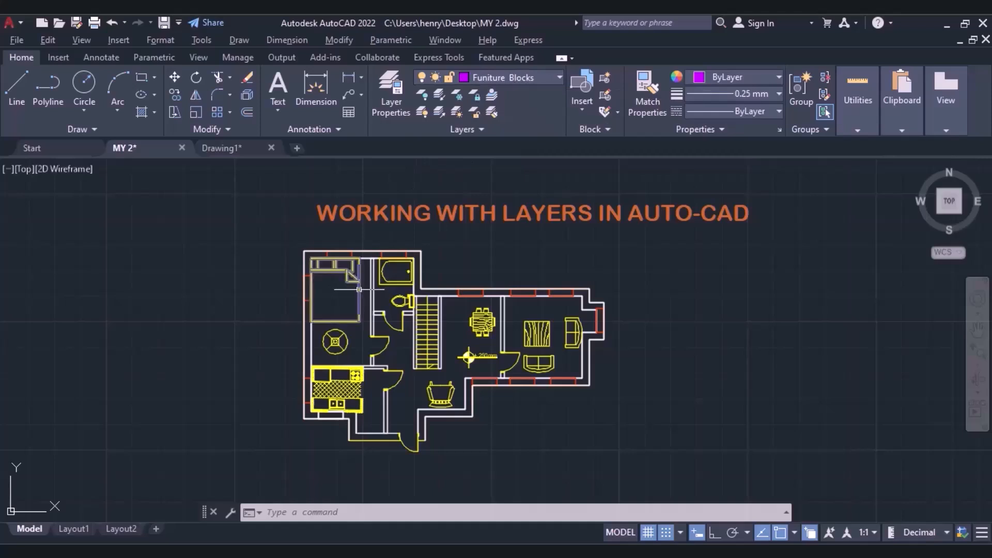
{"action": "key", "text": "Escape"}
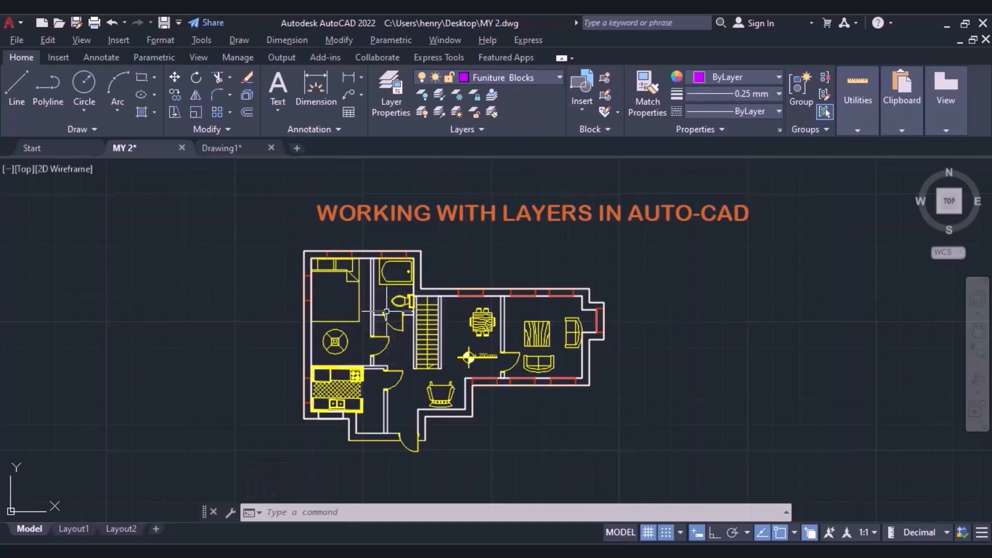
Step: Assign all furniture, fixture and kitchen blocks in the floor plan to the Funiture Blocks layer and clear the selection
{"action": "left_click", "coordinate": [332, 271]}
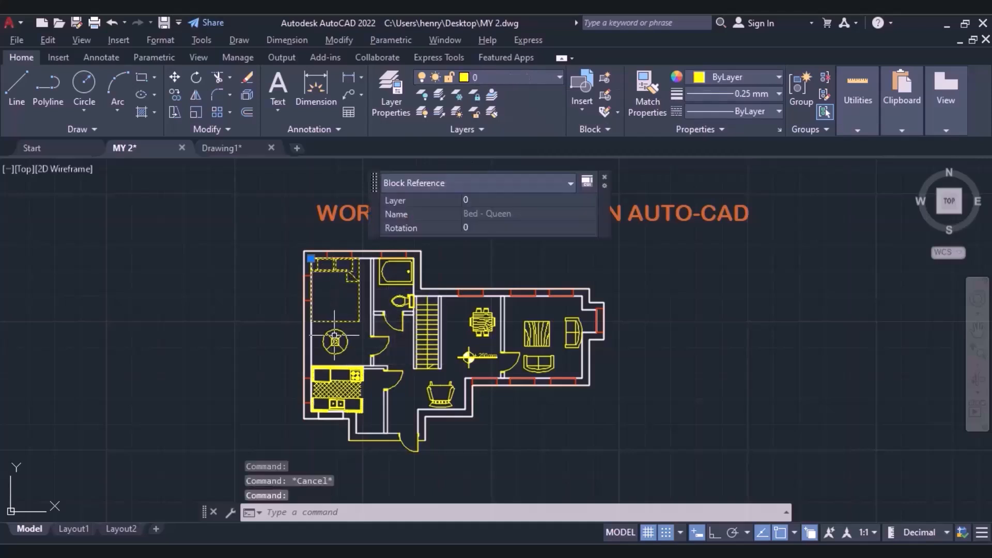
{"action": "left_click", "coordinate": [334, 335]}
{"action": "left_click", "coordinate": [334, 342]}
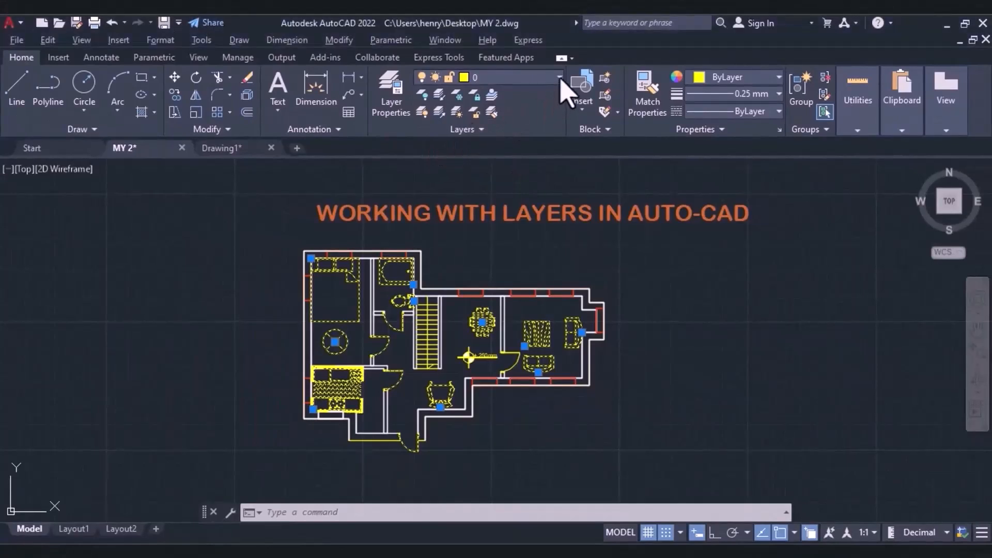
{"action": "left_click", "coordinate": [559, 78]}
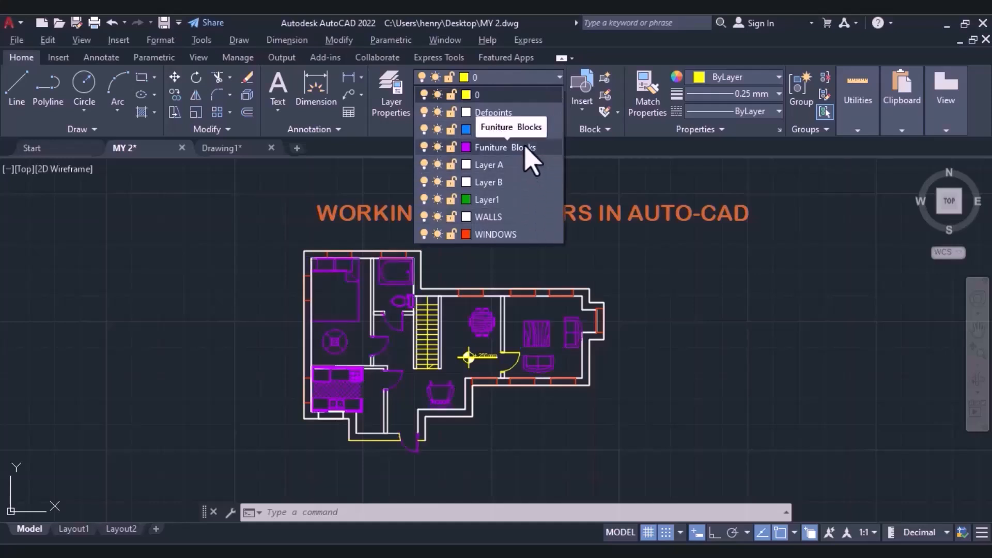
{"action": "left_click", "coordinate": [526, 147]}
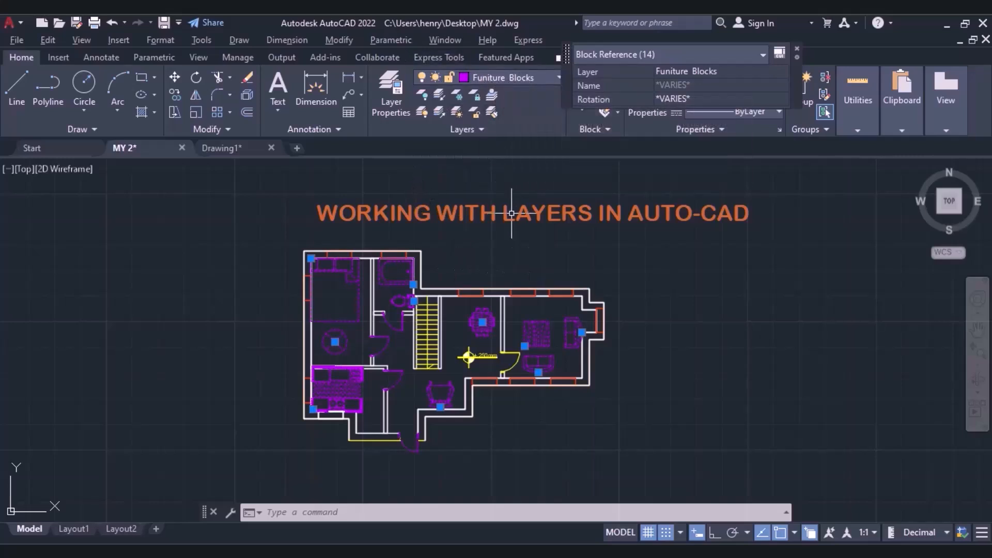
{"action": "left_click", "coordinate": [489, 239]}
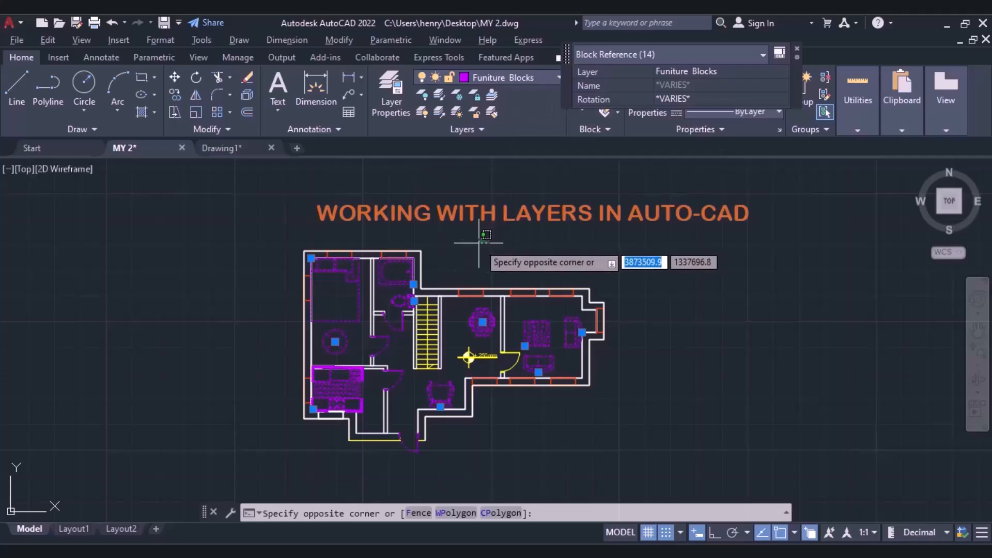
{"action": "key", "text": "Escape"}
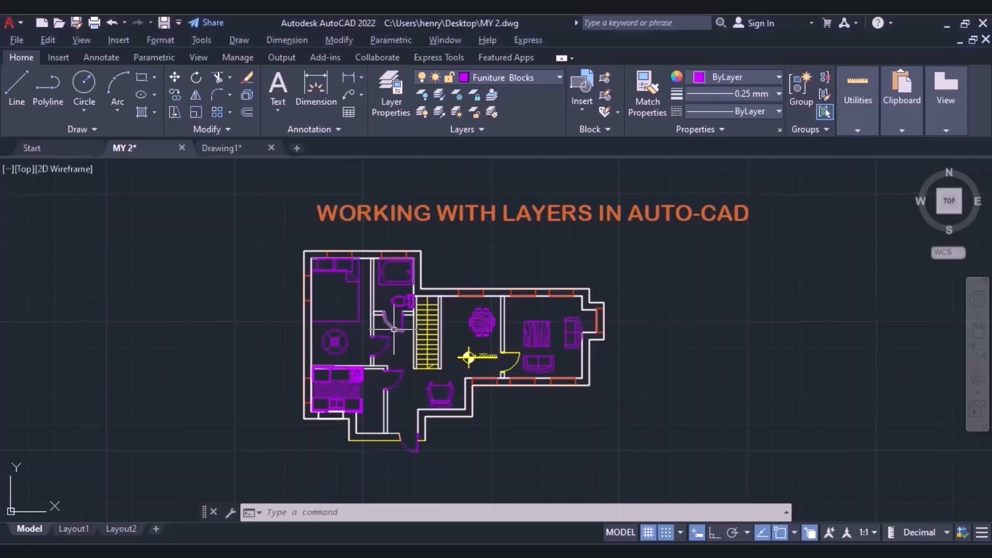
Step: Assign all the door blocks in the floor plan to the DOORS layer, and check the bathroom door's layer
{"action": "left_click", "coordinate": [384, 342]}
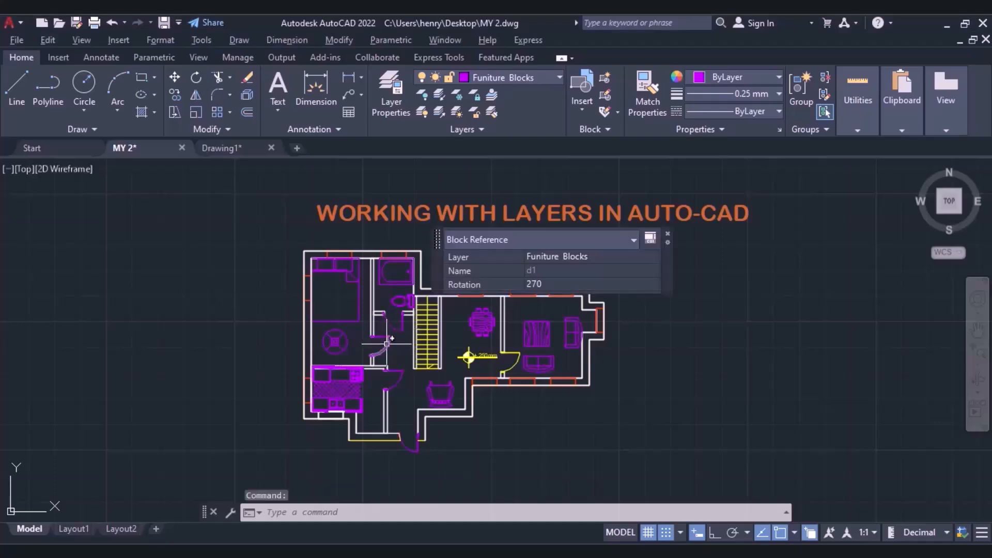
{"action": "left_click", "coordinate": [388, 338]}
{"action": "left_click", "coordinate": [399, 374]}
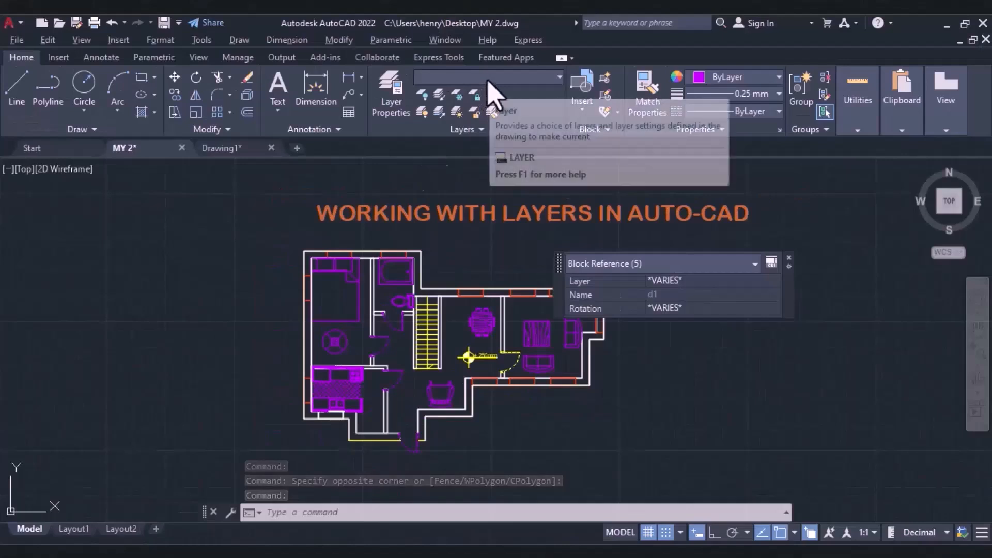
{"action": "left_click", "coordinate": [488, 78]}
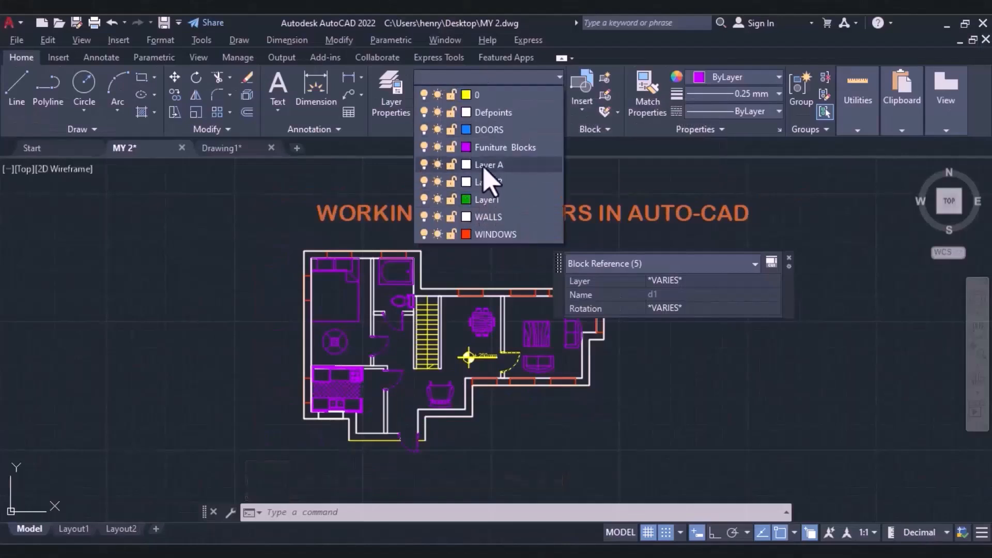
{"action": "left_click", "coordinate": [486, 130]}
{"action": "key", "text": "Escape"}
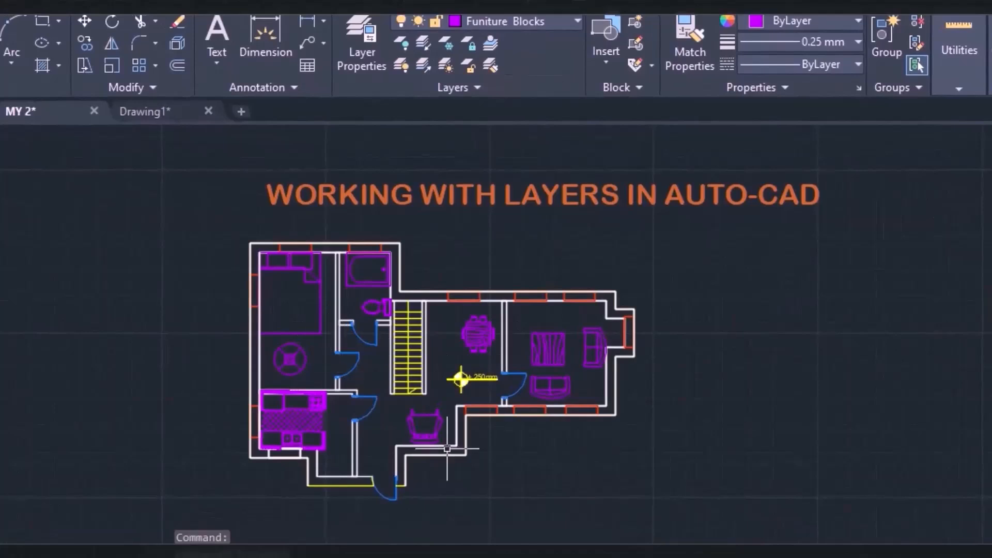
{"action": "left_click", "coordinate": [377, 335]}
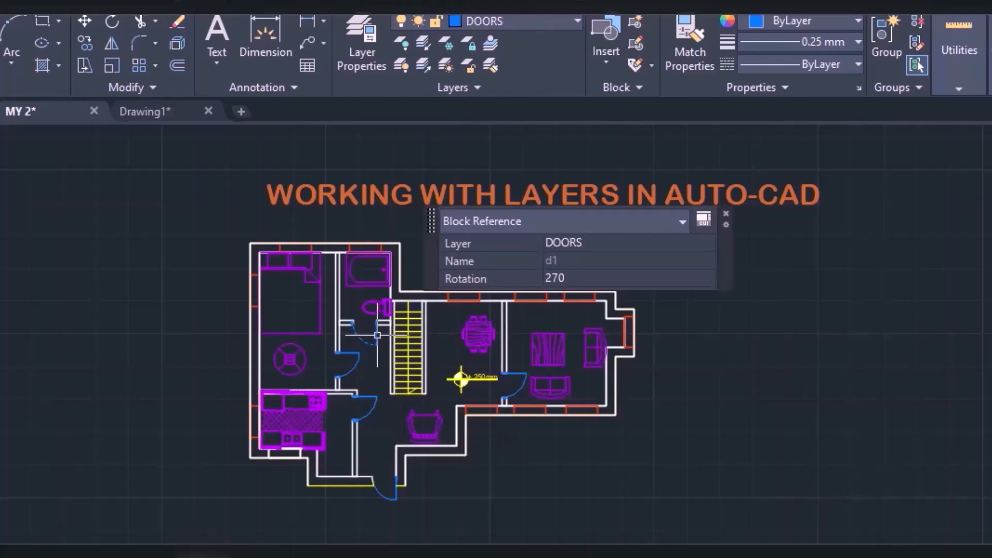
{"action": "key", "text": "Escape"}
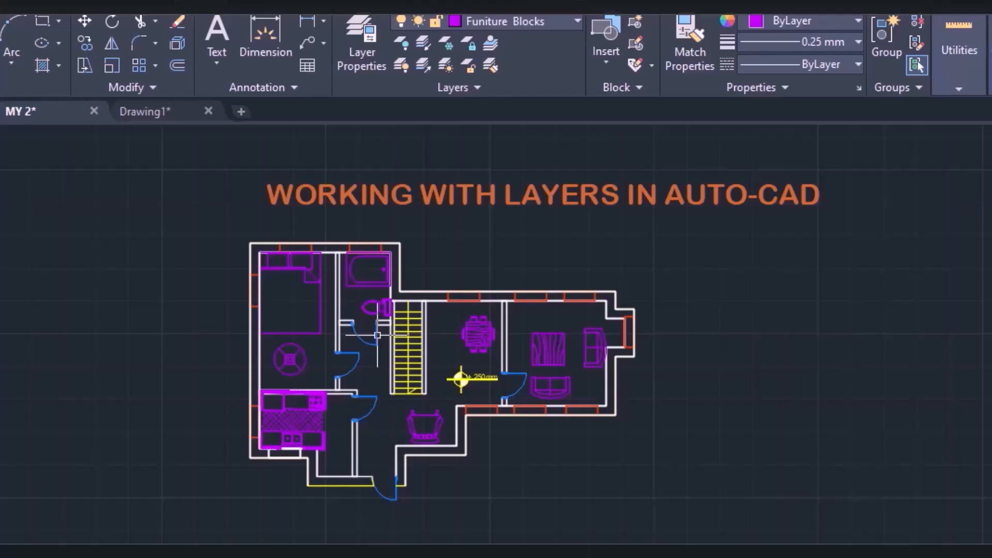
Step: Set the Funiture Blocks layer's color to index color 90 and its transparency to 50
{"action": "left_click", "coordinate": [363, 52]}
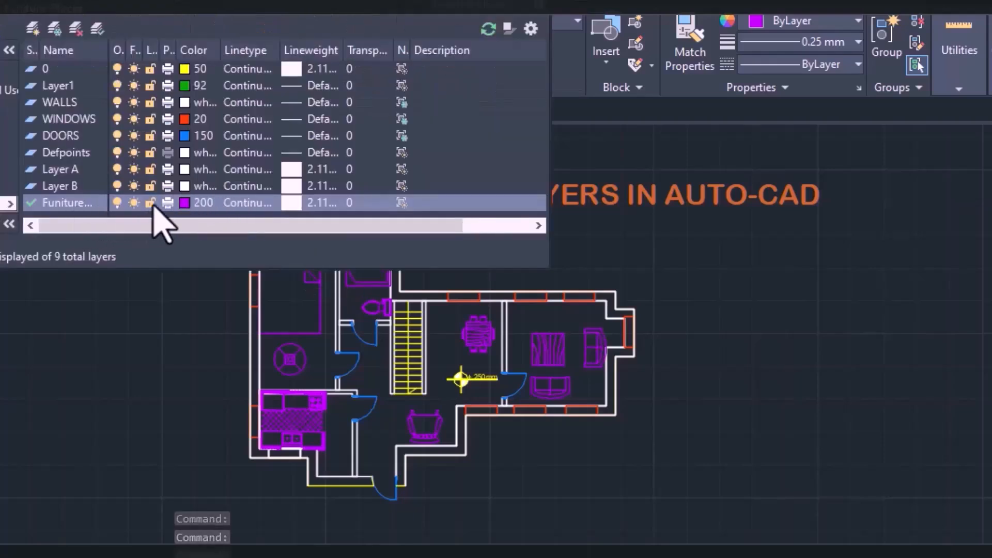
{"action": "left_click", "coordinate": [185, 203]}
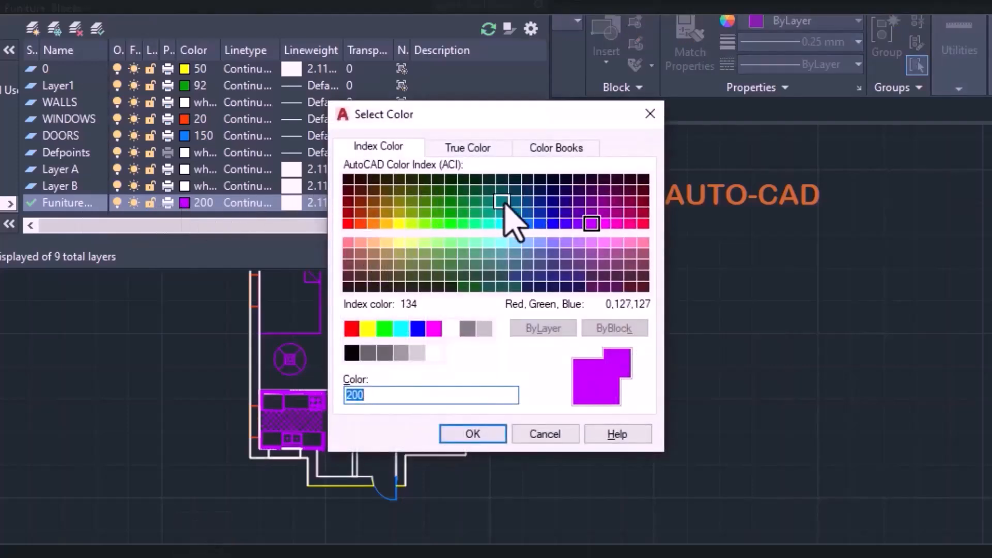
{"action": "left_click", "coordinate": [451, 223]}
{"action": "left_click", "coordinate": [473, 435]}
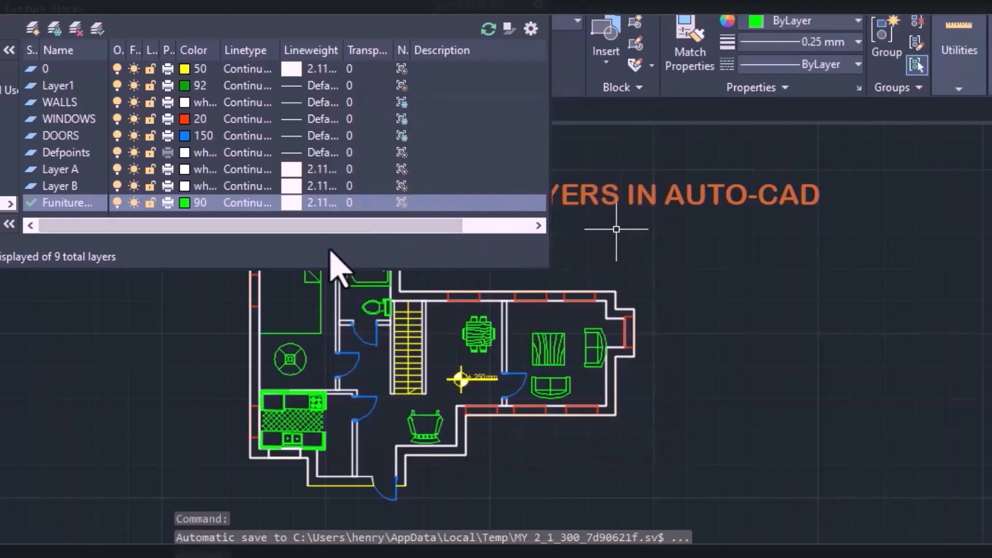
{"action": "left_click", "coordinate": [355, 202]}
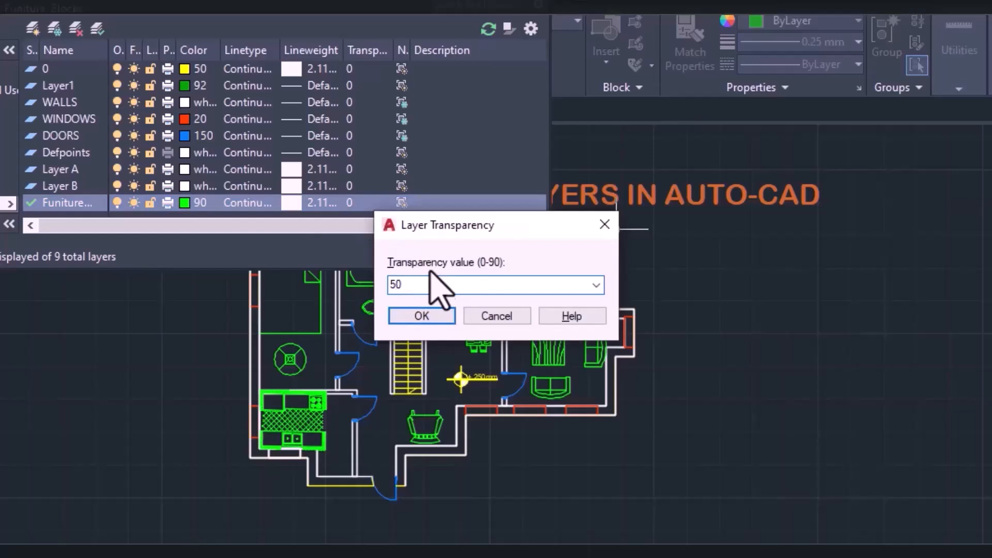
{"action": "left_click", "coordinate": [425, 316]}
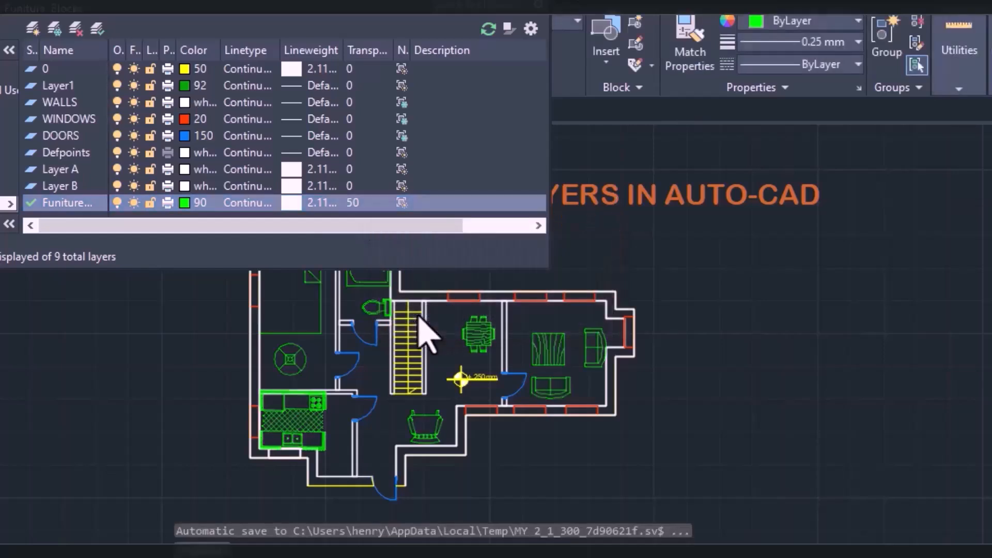
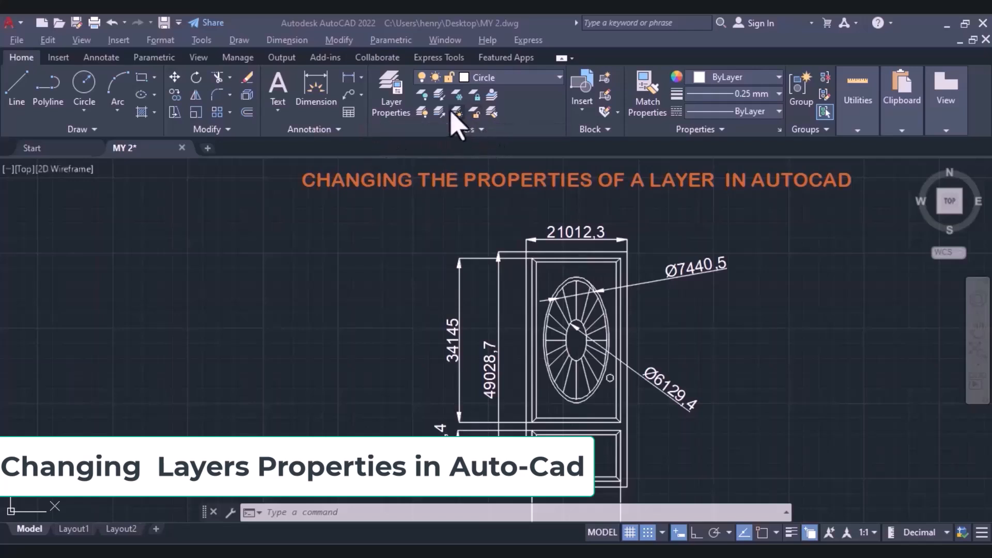
Step: Turn off layer 0, the current layer Circle and Layer A, and collapse the Layer Properties Manager
{"action": "left_click", "coordinate": [390, 110]}
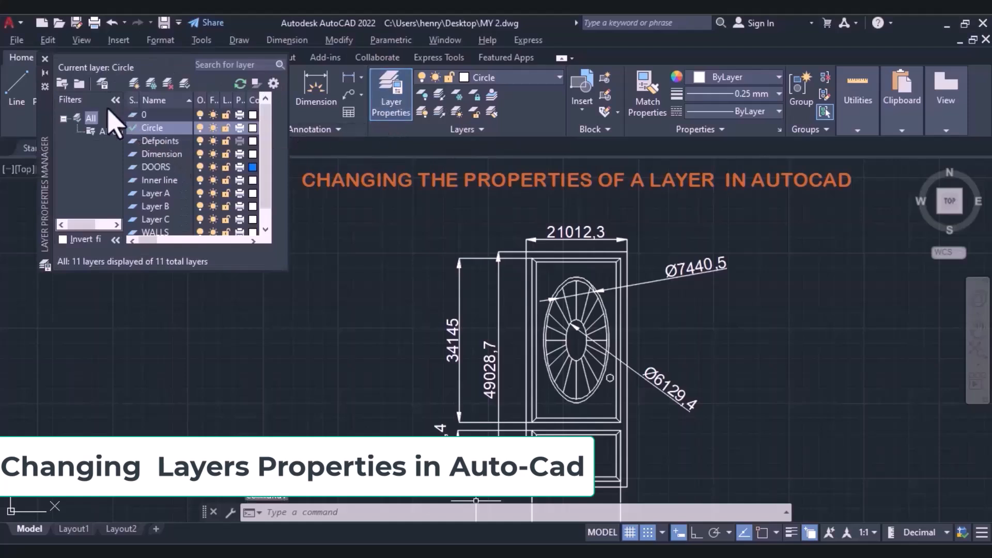
{"action": "left_click", "coordinate": [201, 115]}
{"action": "left_click", "coordinate": [200, 128]}
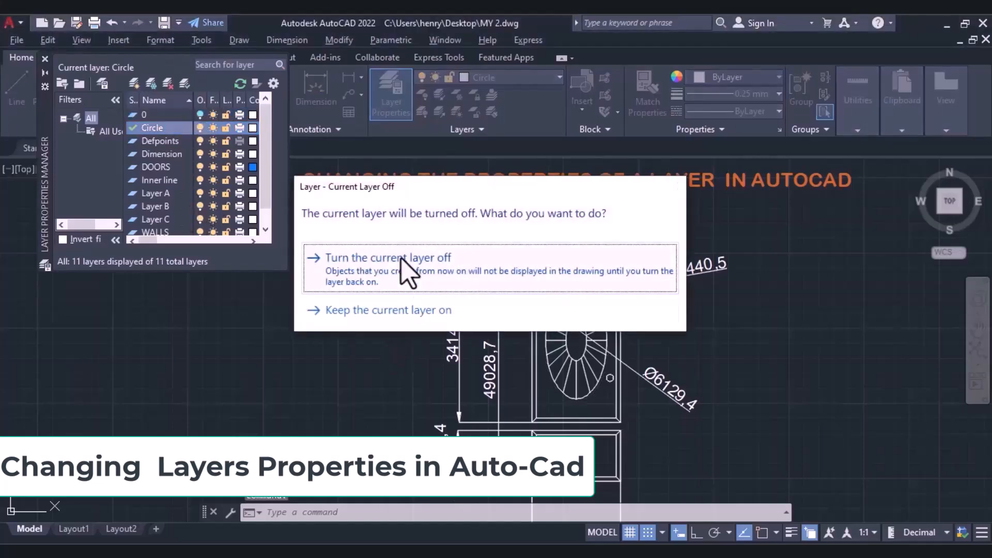
{"action": "left_click", "coordinate": [401, 258]}
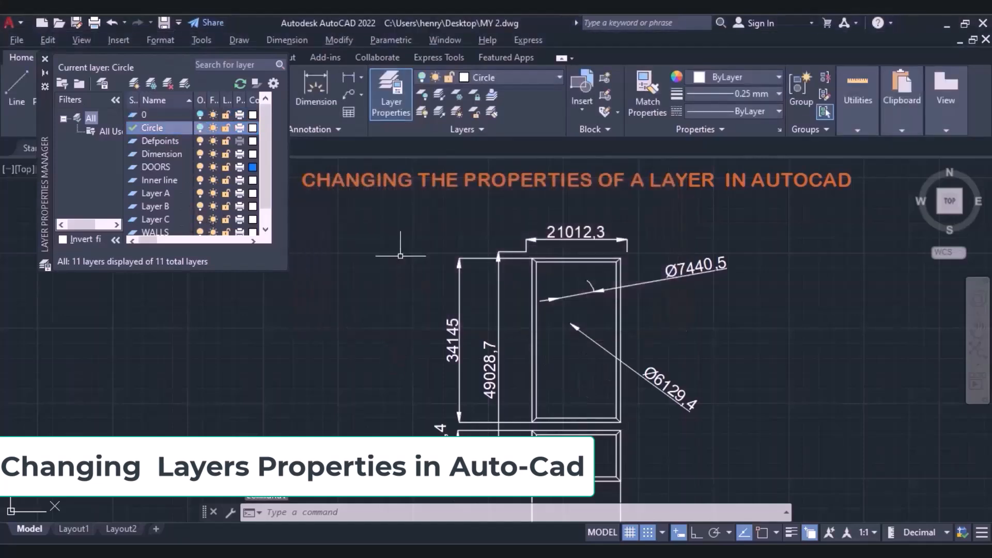
{"action": "left_click", "coordinate": [200, 193]}
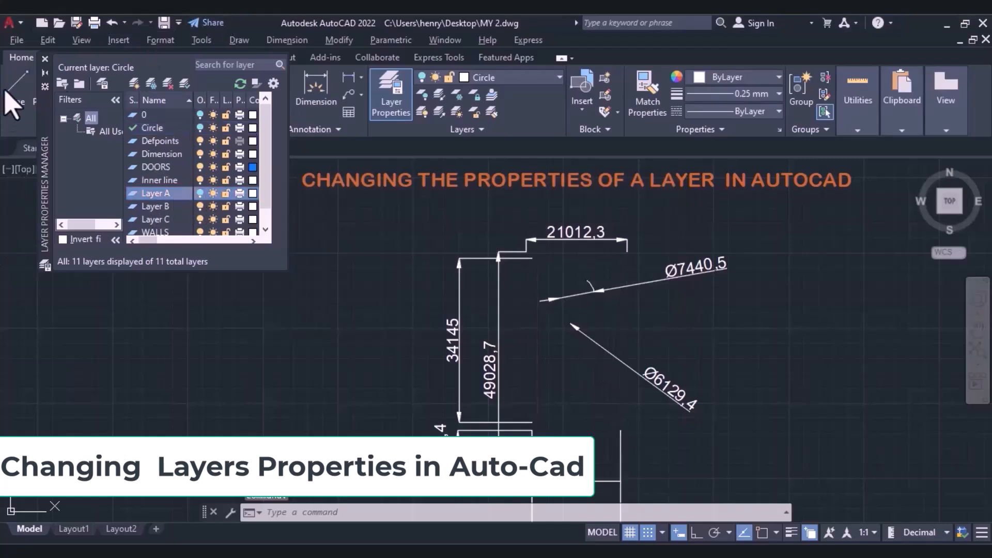
{"action": "left_click", "coordinate": [44, 72]}
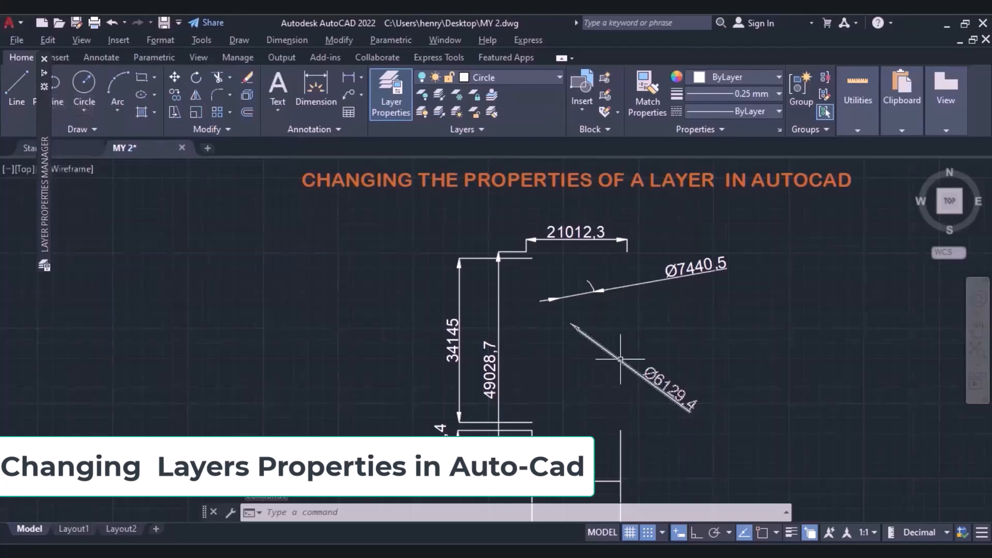
Step: Override the object color of all the visible dimensions and lines of the door drawing below the title with Green
{"action": "scroll", "coordinate": [620, 358], "scroll_direction": "down", "scroll_amount": 2}
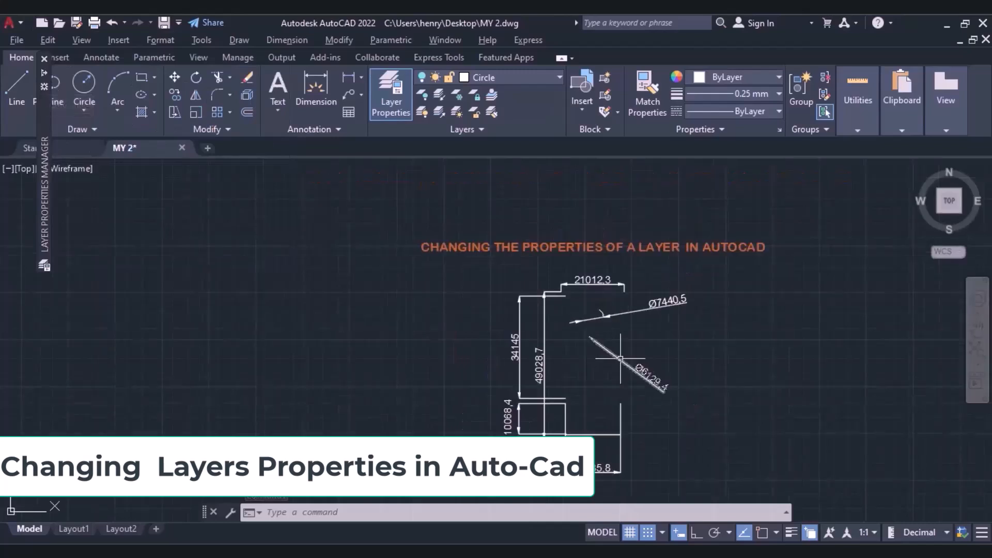
{"action": "left_click", "coordinate": [483, 277]}
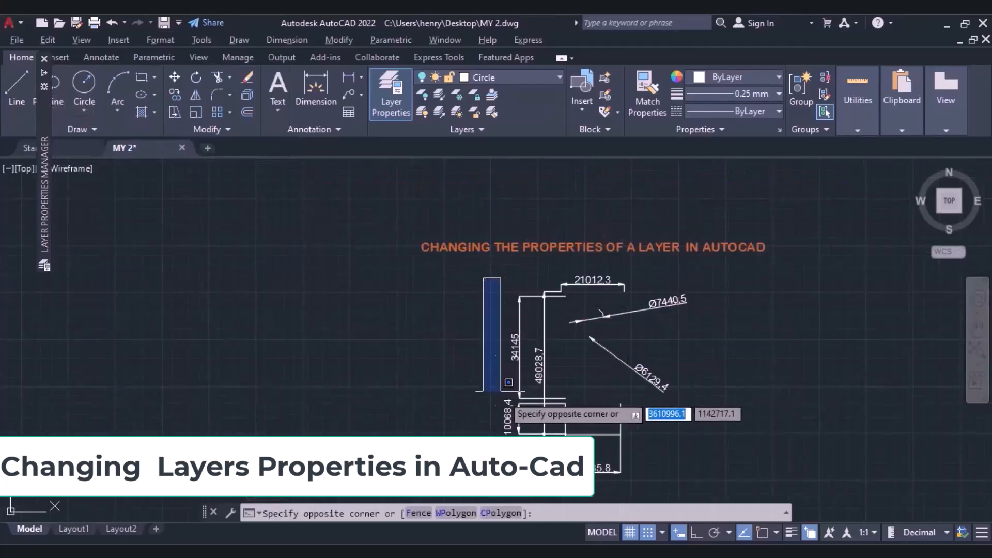
{"action": "left_click", "coordinate": [713, 484]}
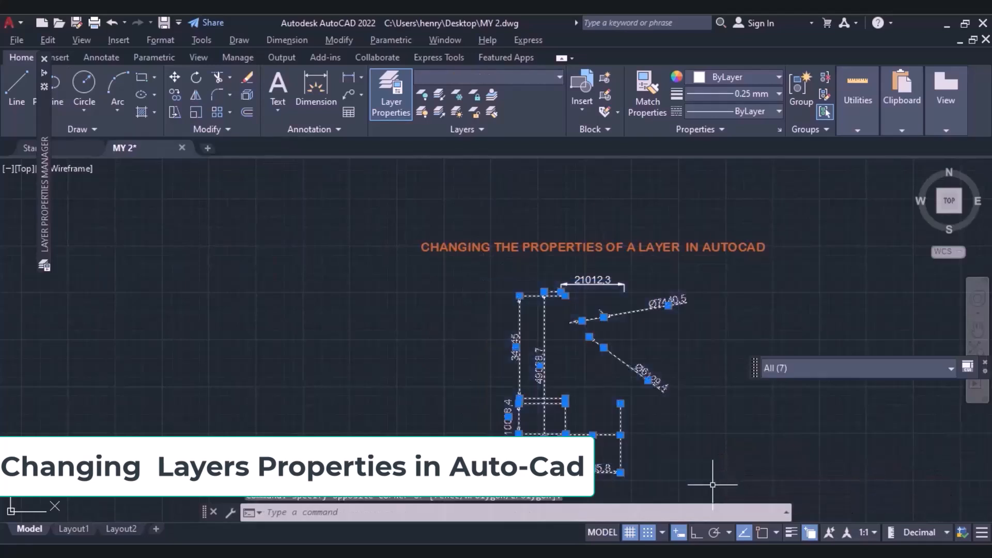
{"action": "left_click", "coordinate": [696, 261]}
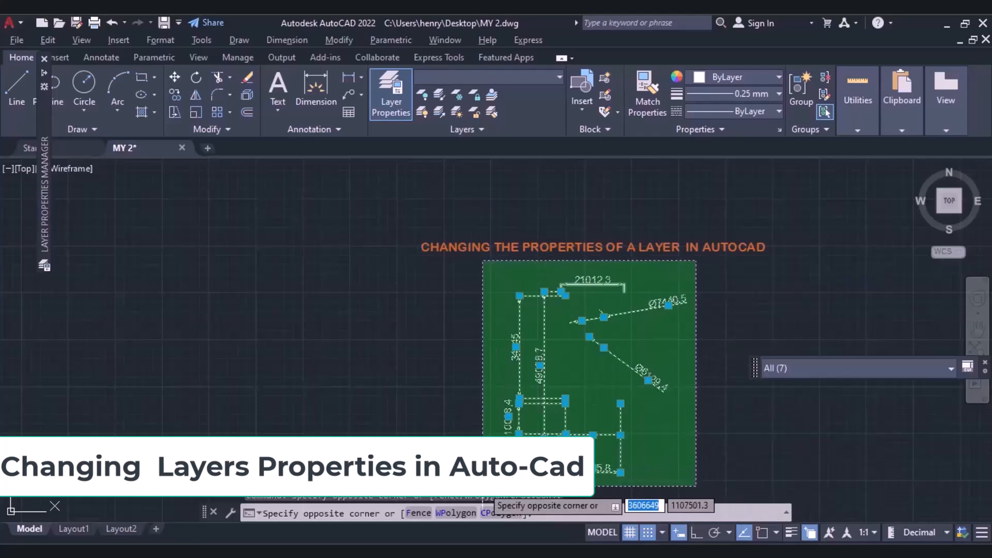
{"action": "left_click", "coordinate": [482, 485]}
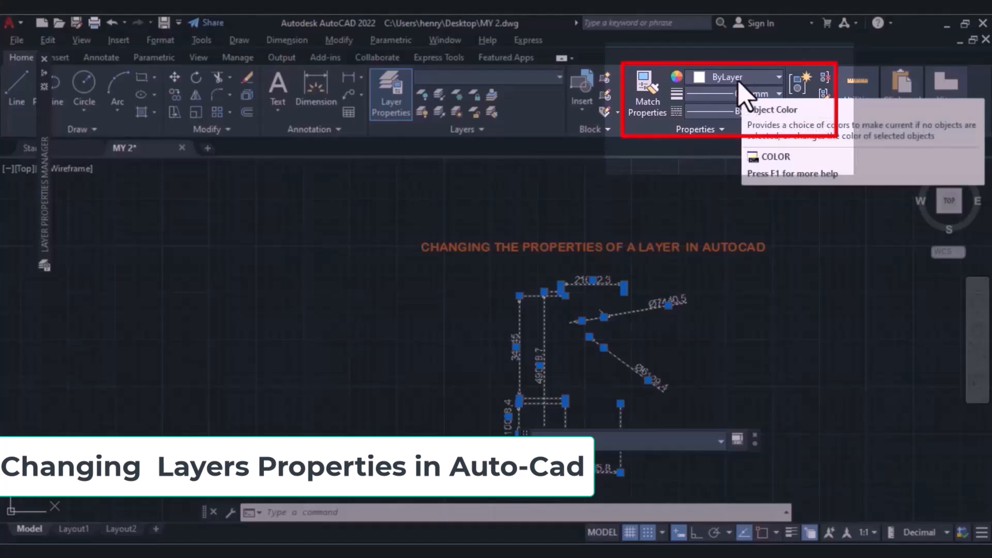
{"action": "left_click", "coordinate": [739, 80]}
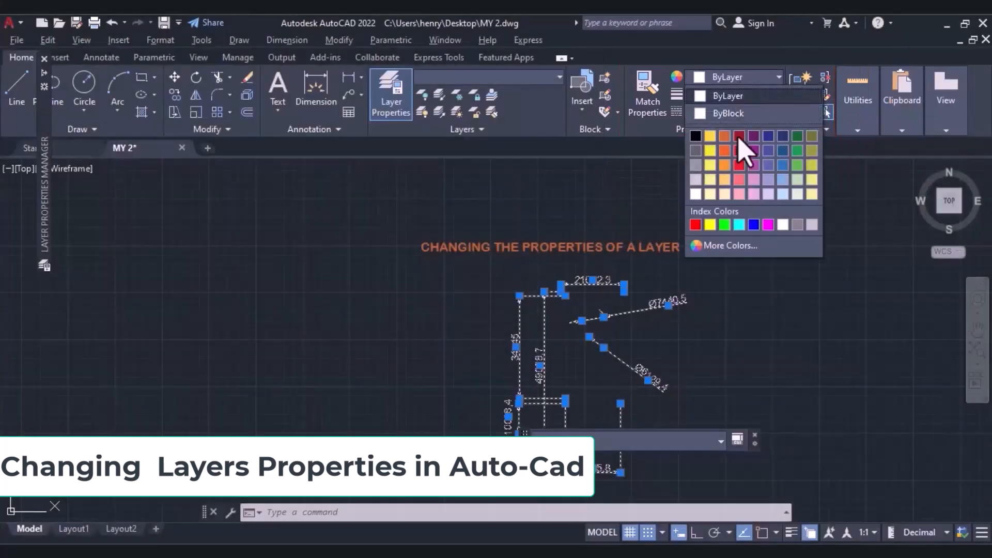
{"action": "left_click", "coordinate": [725, 226]}
{"action": "left_click", "coordinate": [727, 227]}
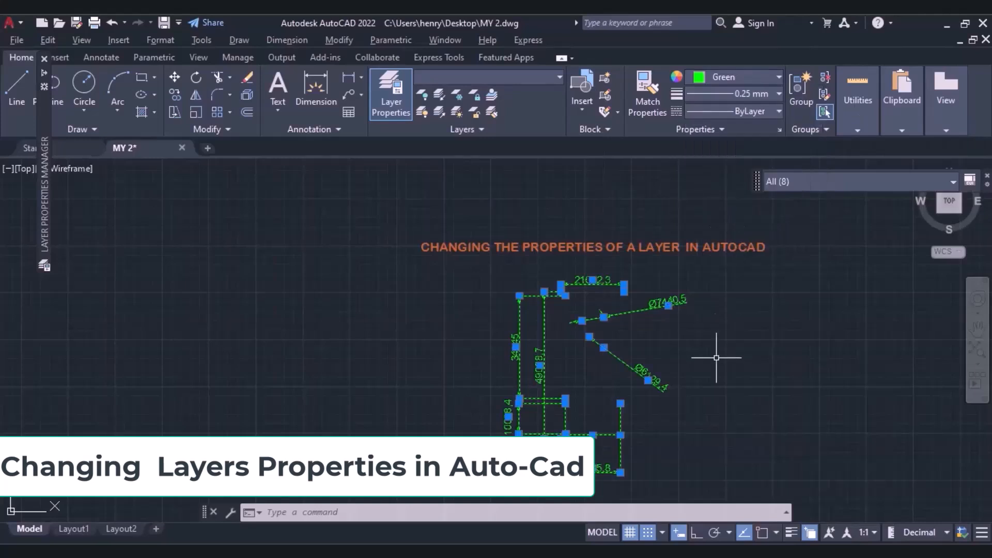
Step: Turn off the Dimension layer and turn layer 0 back on
{"action": "key", "text": "Escape"}
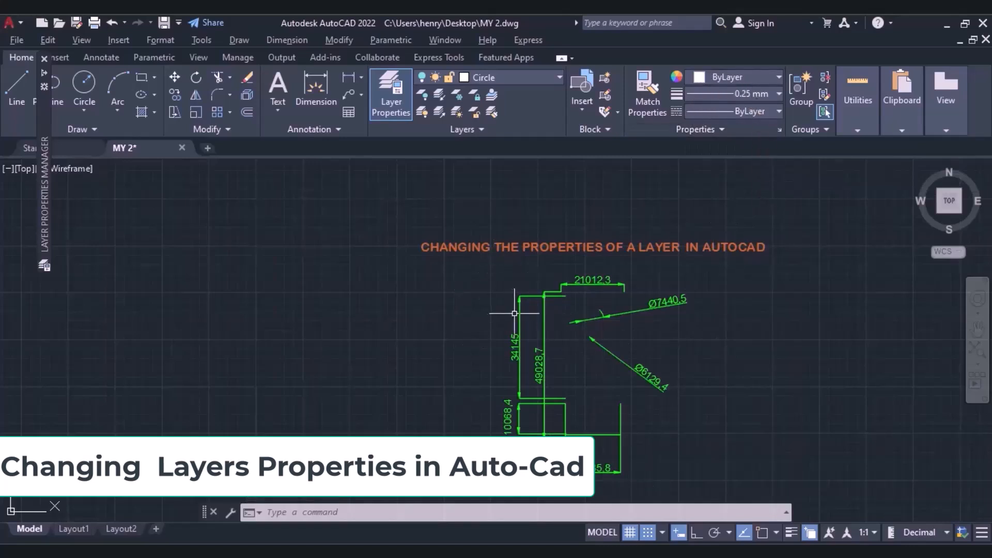
{"action": "left_click", "coordinate": [404, 102]}
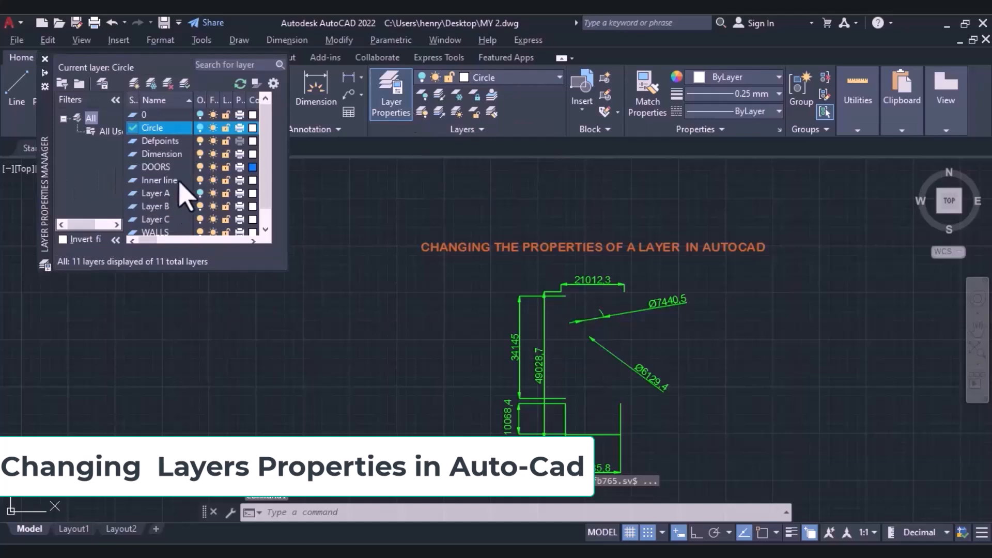
{"action": "left_click", "coordinate": [200, 154]}
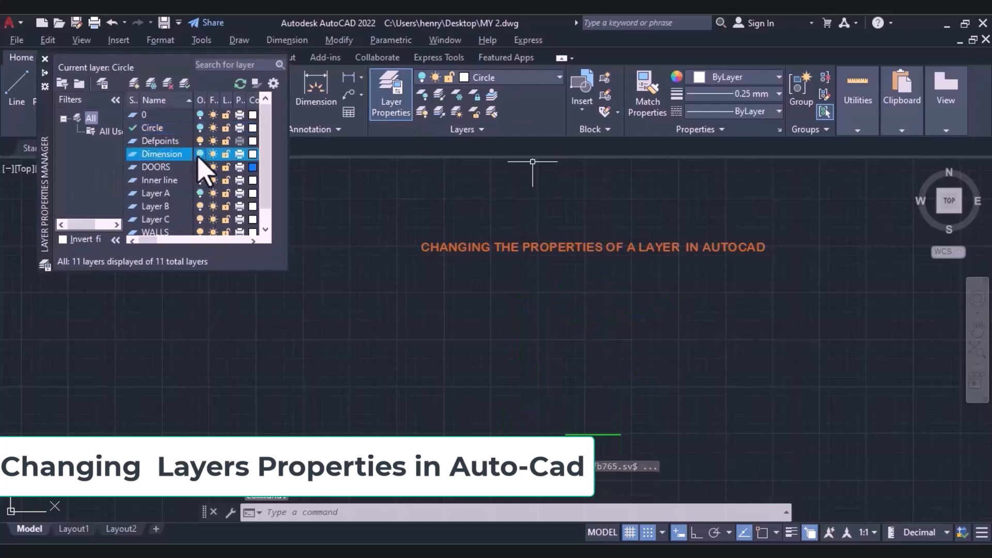
{"action": "left_click", "coordinate": [201, 115]}
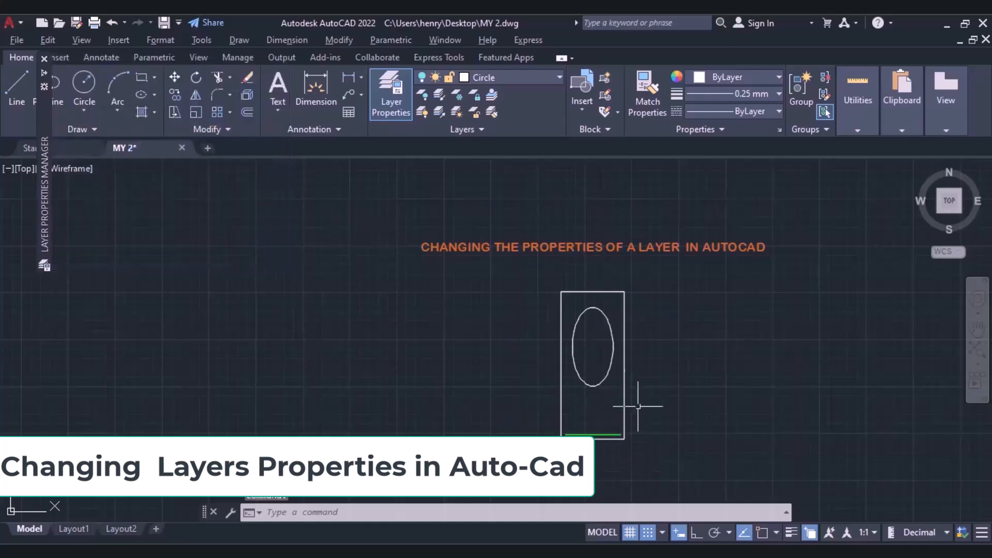
Step: Set the lineweight of the door's rectangle and oval polylines to 0.50 mm, and turn on lineweight display
{"action": "left_click", "coordinate": [540, 270]}
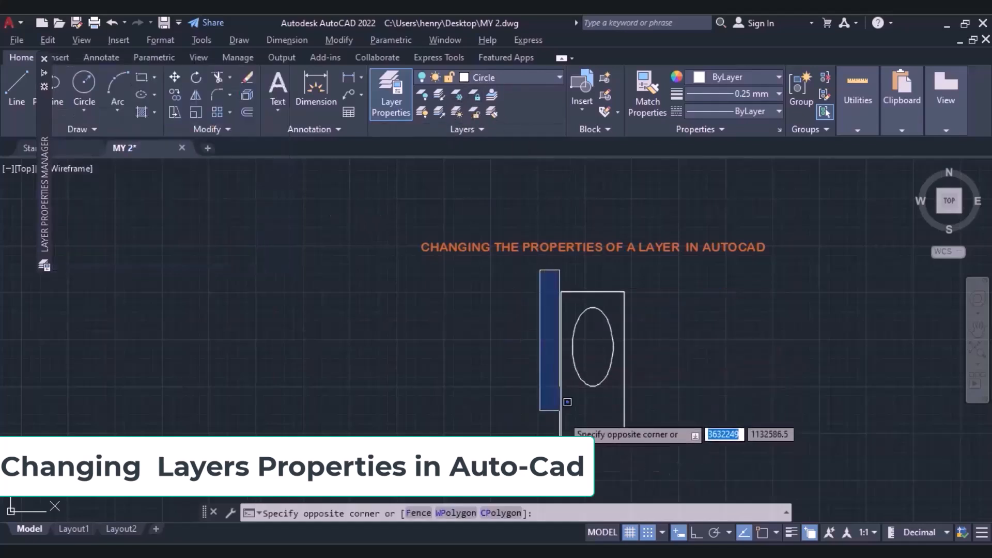
{"action": "left_click", "coordinate": [641, 451]}
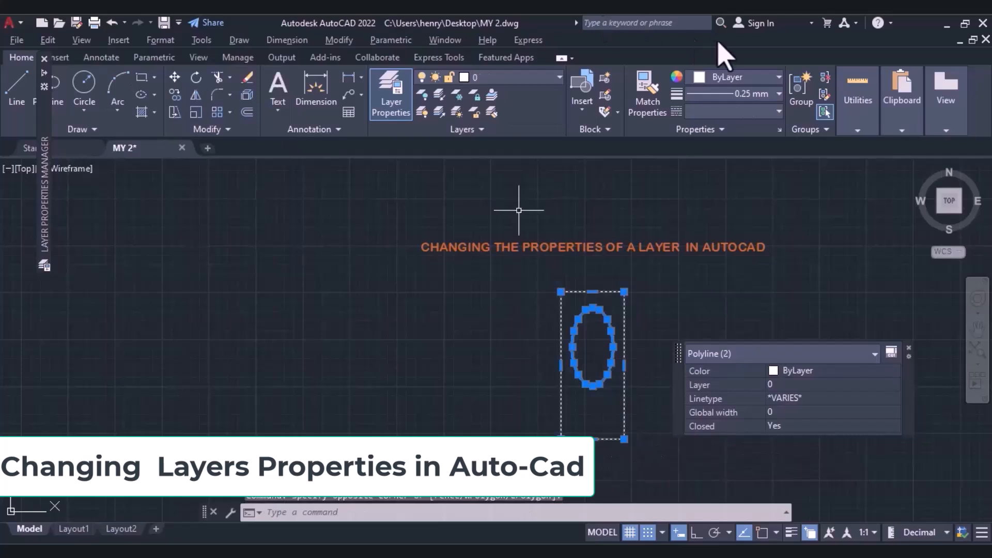
{"action": "left_click", "coordinate": [752, 96]}
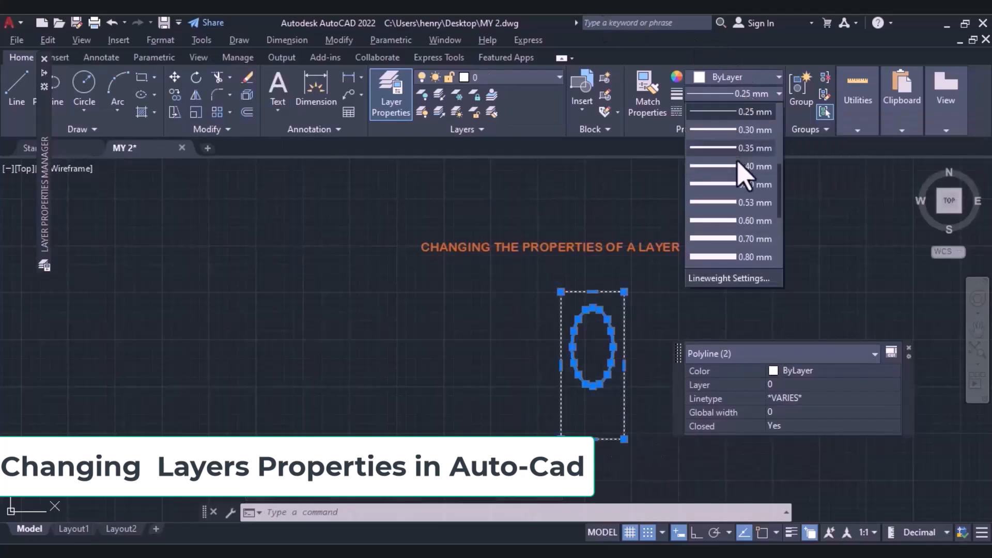
{"action": "left_click", "coordinate": [743, 184]}
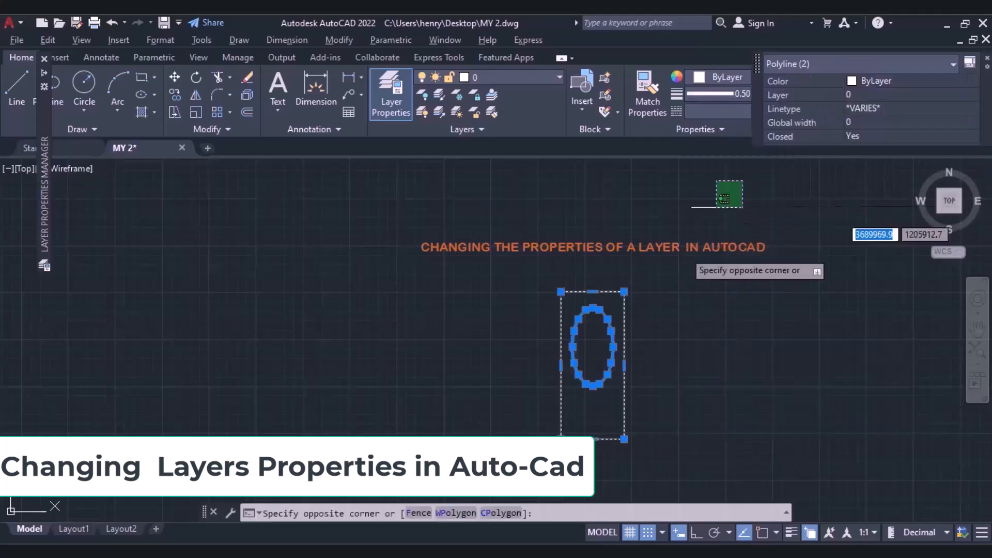
{"action": "left_click", "coordinate": [680, 181]}
{"action": "key", "text": "Escape"}
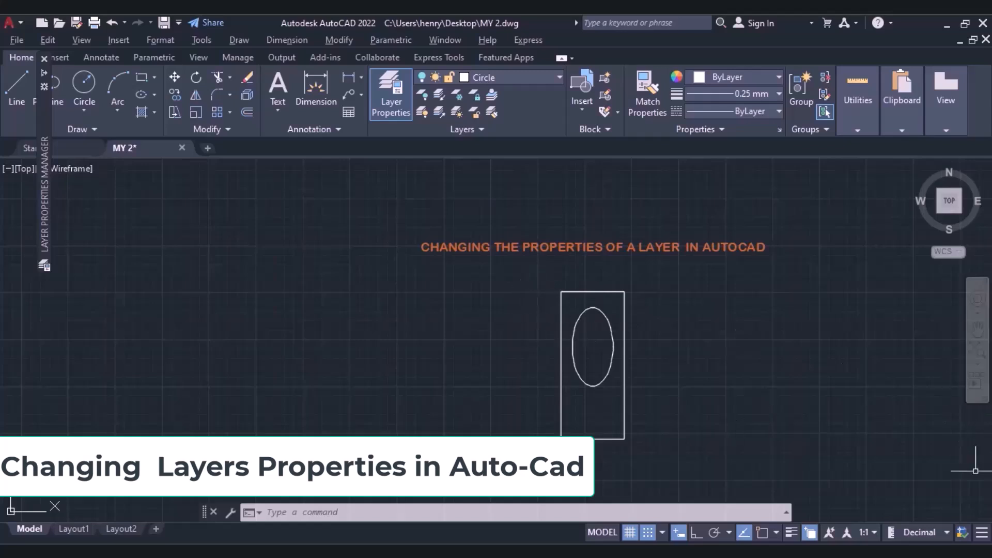
{"action": "left_click", "coordinate": [982, 533]}
{"action": "left_click", "coordinate": [792, 533]}
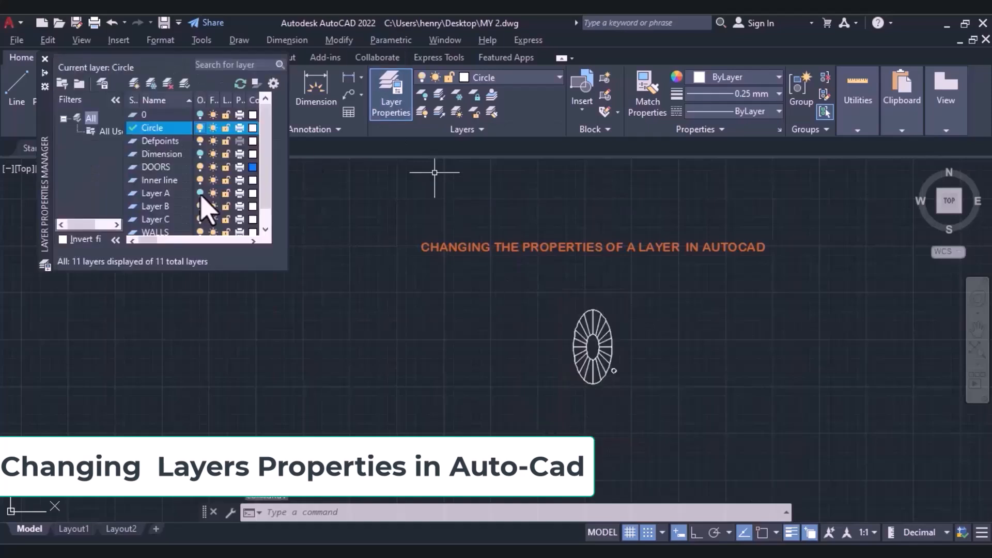
{"action": "left_click", "coordinate": [200, 195]}
{"action": "left_click", "coordinate": [201, 195]}
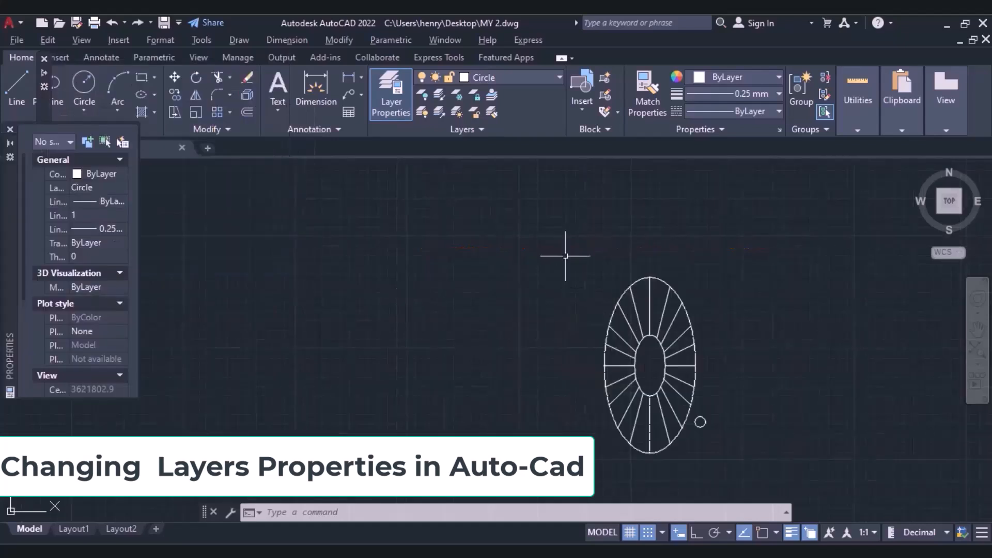
{"action": "left_click", "coordinate": [567, 256]}
{"action": "left_click", "coordinate": [752, 111]}
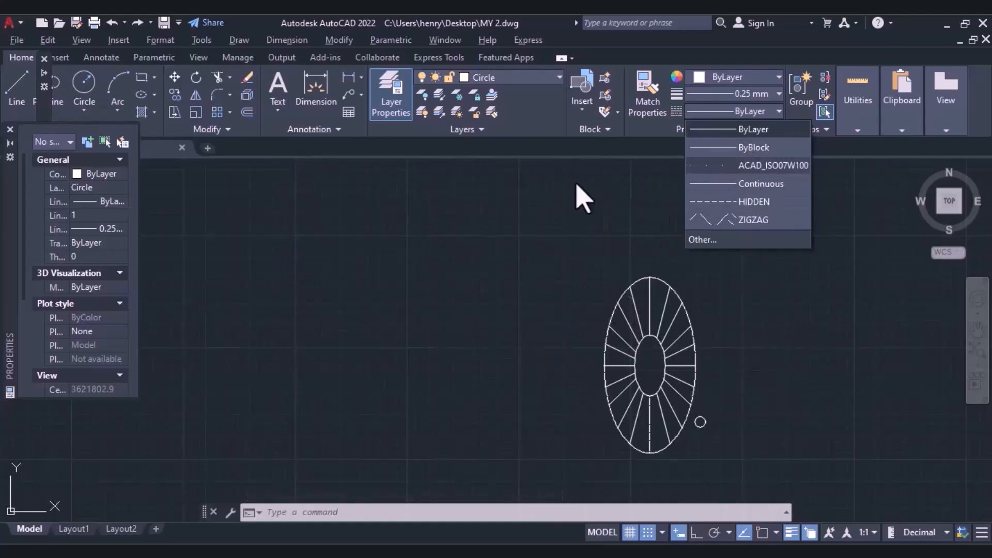
{"action": "left_click", "coordinate": [555, 237]}
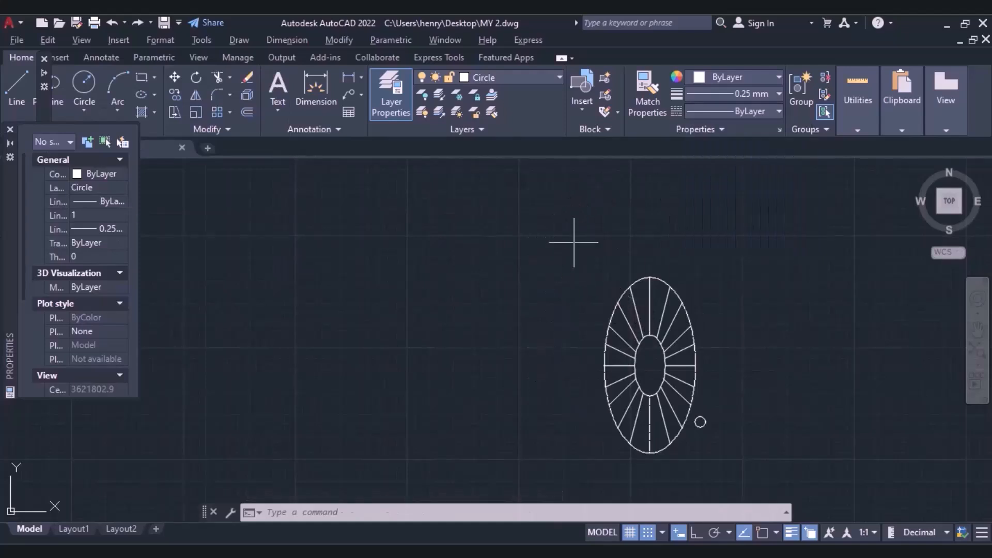
Step: Set the linetype of the entire oval radial pattern and the small circle beside it to ACAD_ISO07W100
{"action": "left_click", "coordinate": [573, 245]}
{"action": "left_click", "coordinate": [738, 482]}
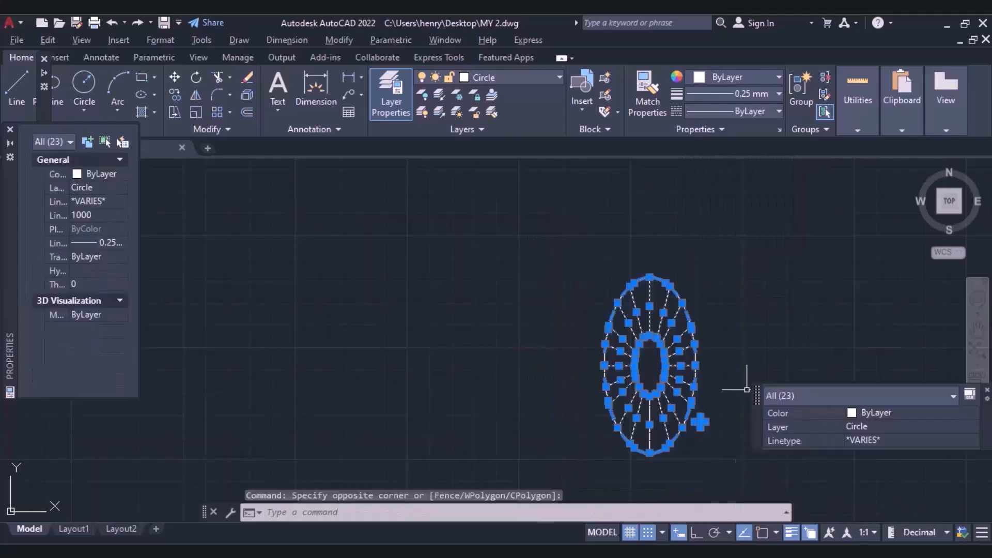
{"action": "left_click", "coordinate": [748, 113]}
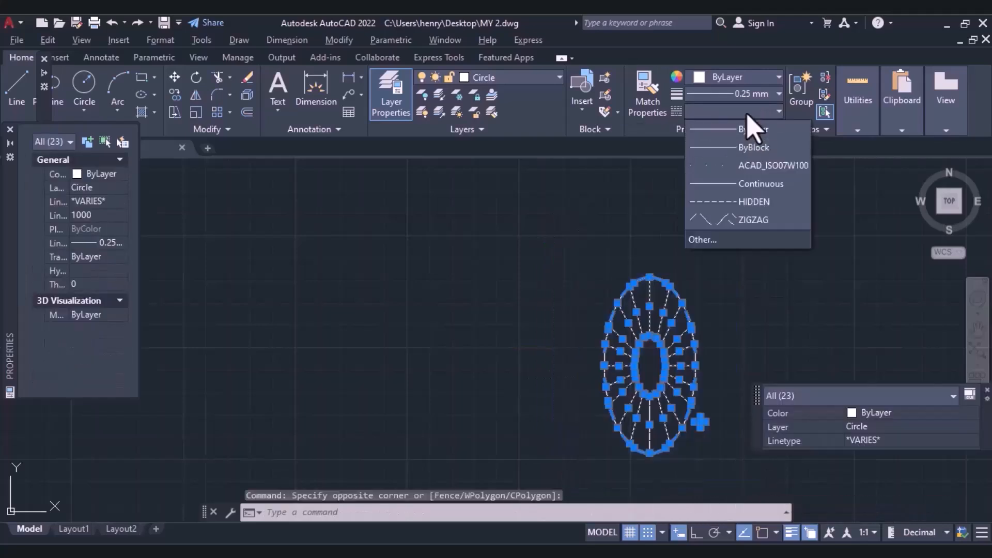
{"action": "left_click", "coordinate": [737, 165]}
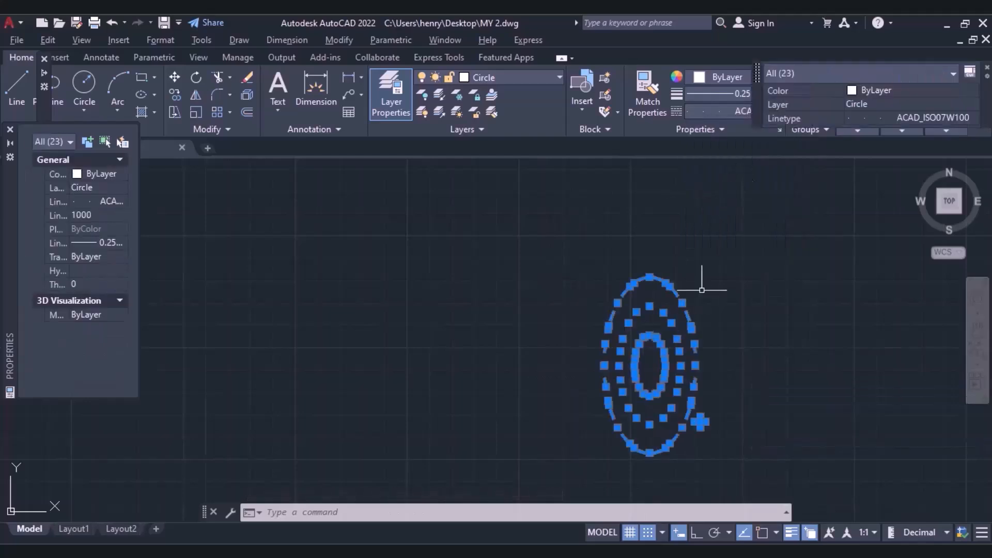
{"action": "key", "text": "Escape"}
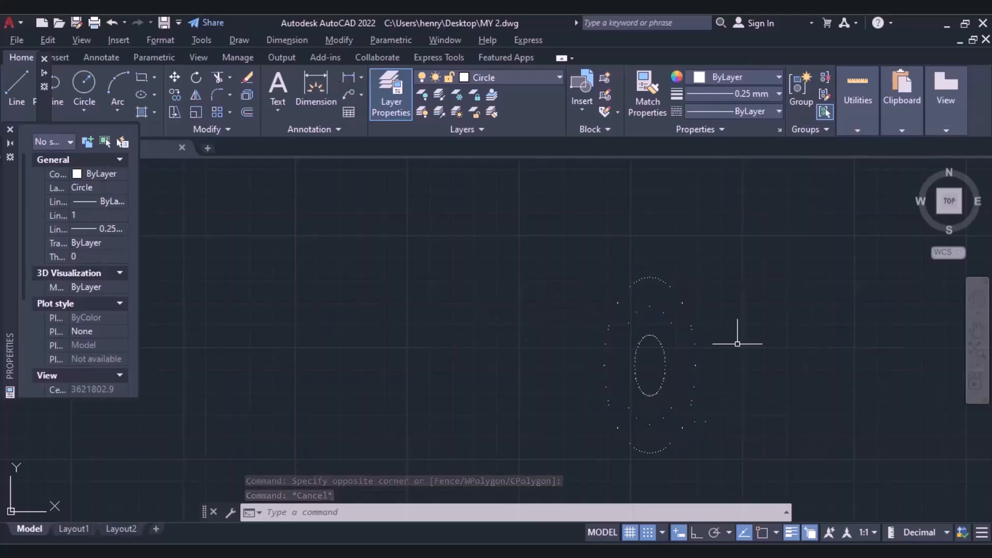
{"action": "left_click", "coordinate": [78, 217]}
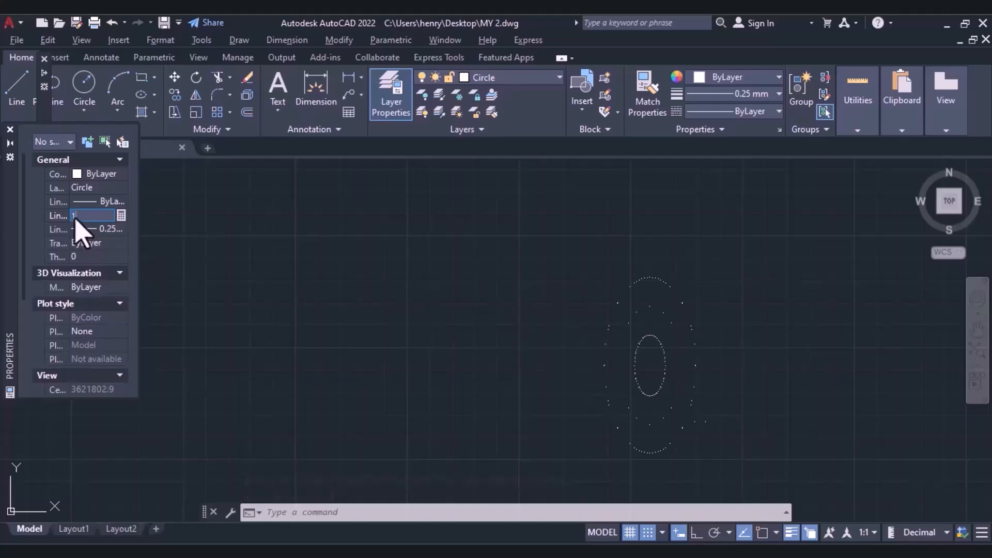
{"action": "key", "text": "Return"}
{"action": "left_click", "coordinate": [465, 357]}
{"action": "left_click", "coordinate": [465, 357]}
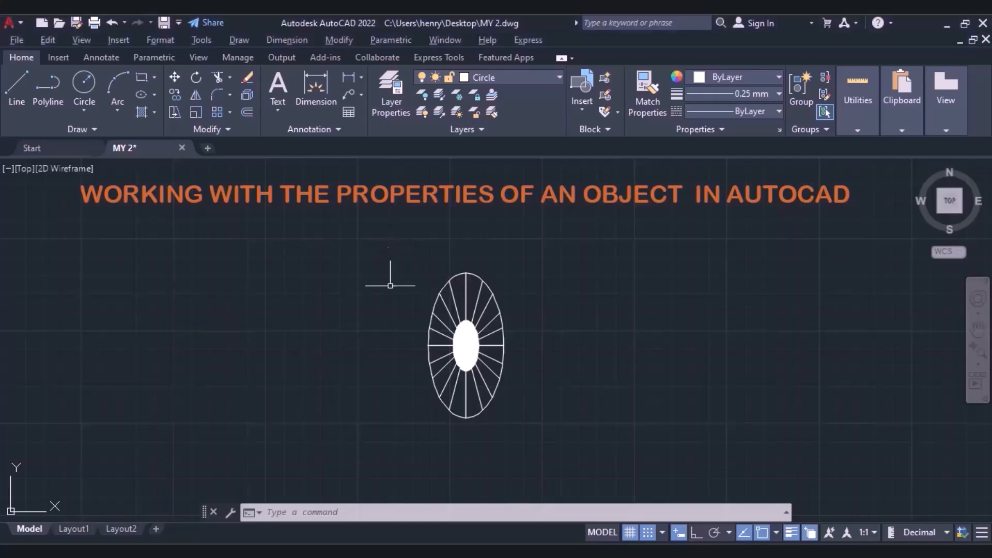
Step: Show the full properties of the entire oval radial pattern below the title and set its object color to index color 44
{"action": "left_click", "coordinate": [393, 260]}
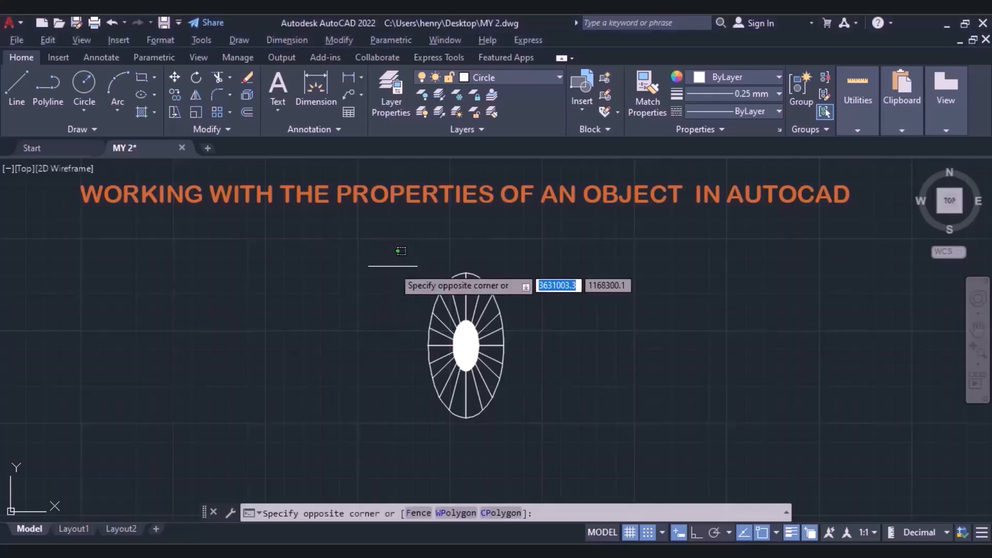
{"action": "left_click", "coordinate": [573, 446]}
{"action": "right_click", "coordinate": [536, 340]}
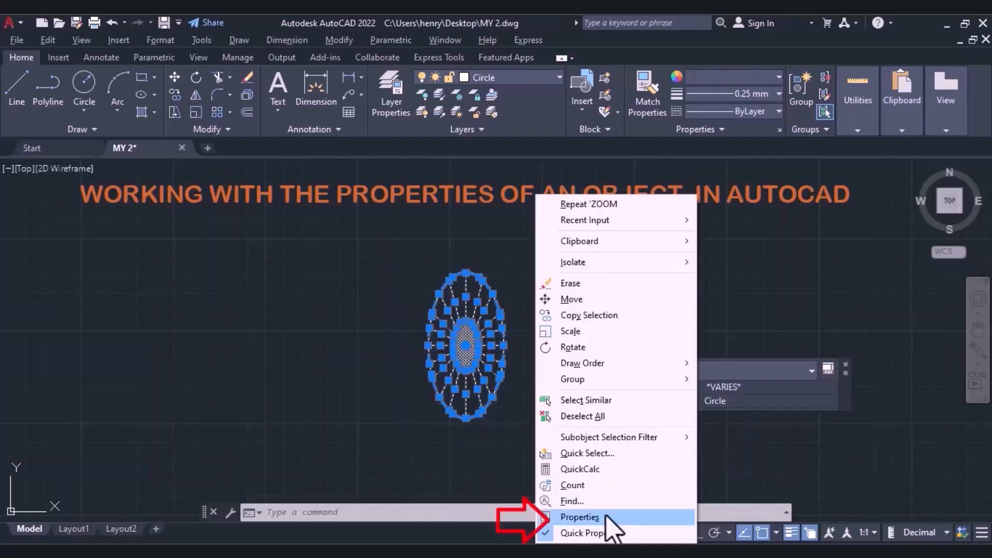
{"action": "left_click", "coordinate": [580, 517]}
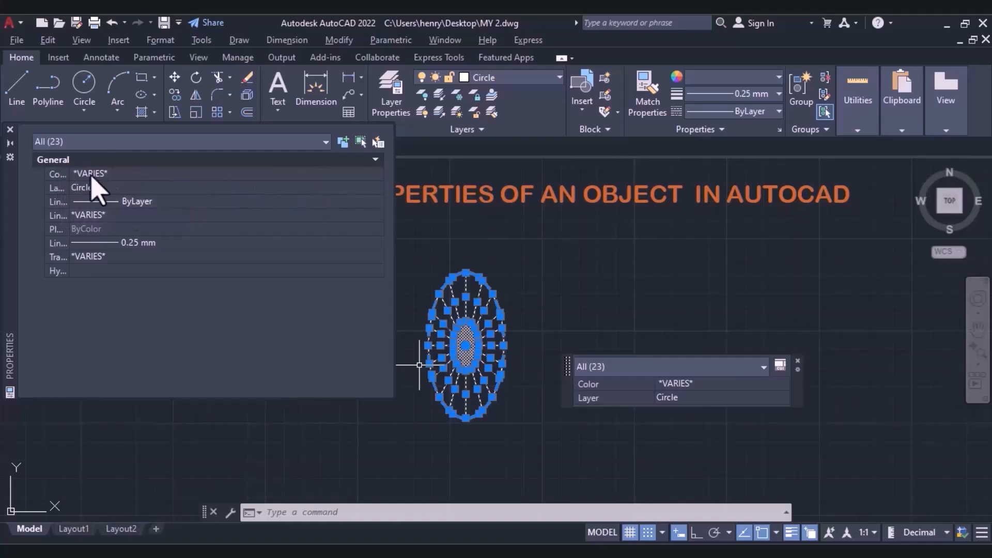
{"action": "left_click", "coordinate": [285, 174]}
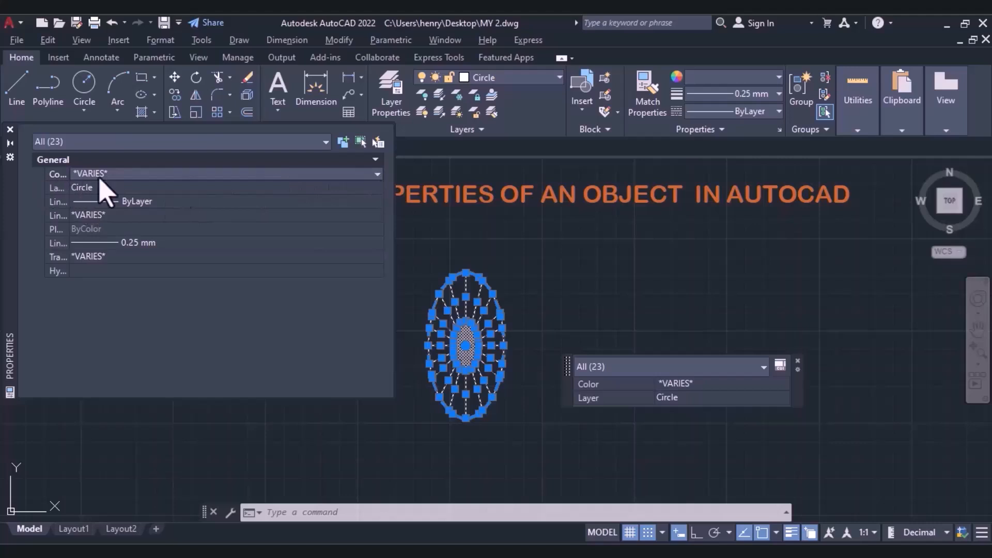
{"action": "left_click", "coordinate": [377, 174]}
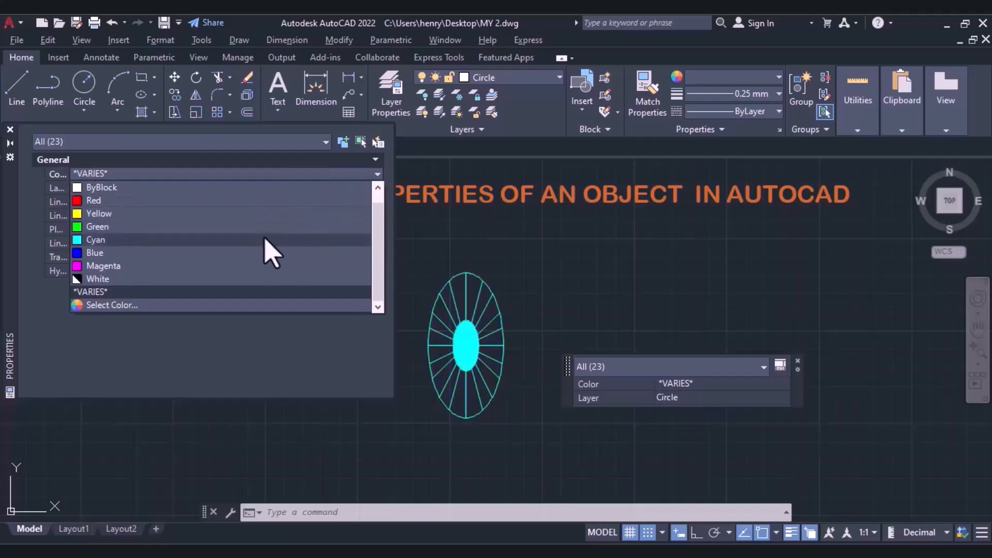
{"action": "left_click_drag", "start_coordinate": [378, 214], "coordinate": [380, 254]}
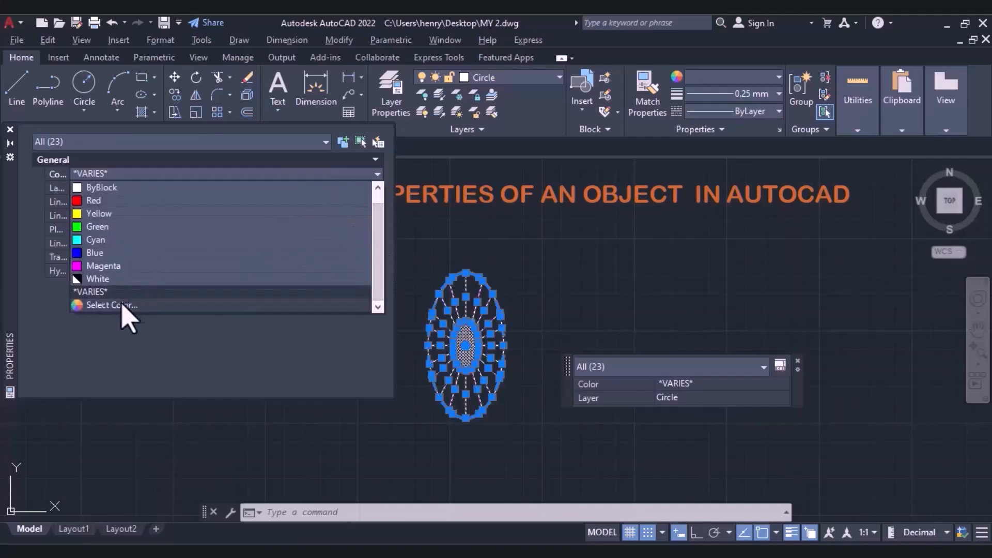
{"action": "left_click", "coordinate": [105, 307]}
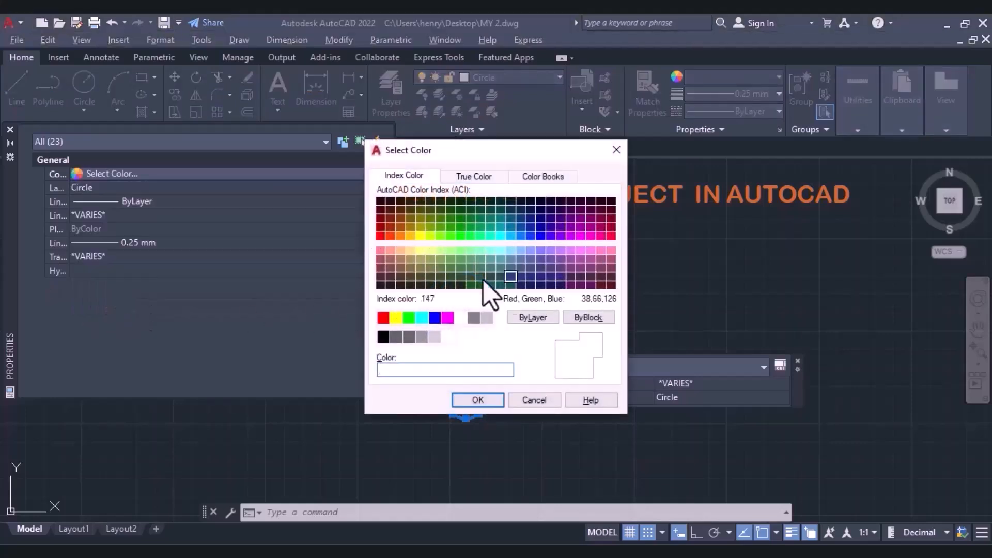
{"action": "left_click", "coordinate": [411, 219]}
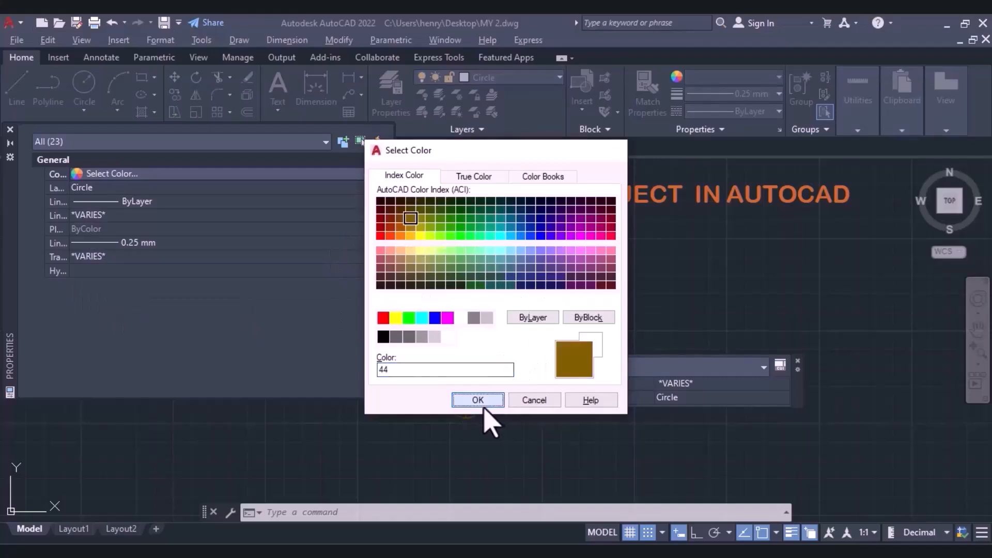
{"action": "left_click", "coordinate": [482, 402]}
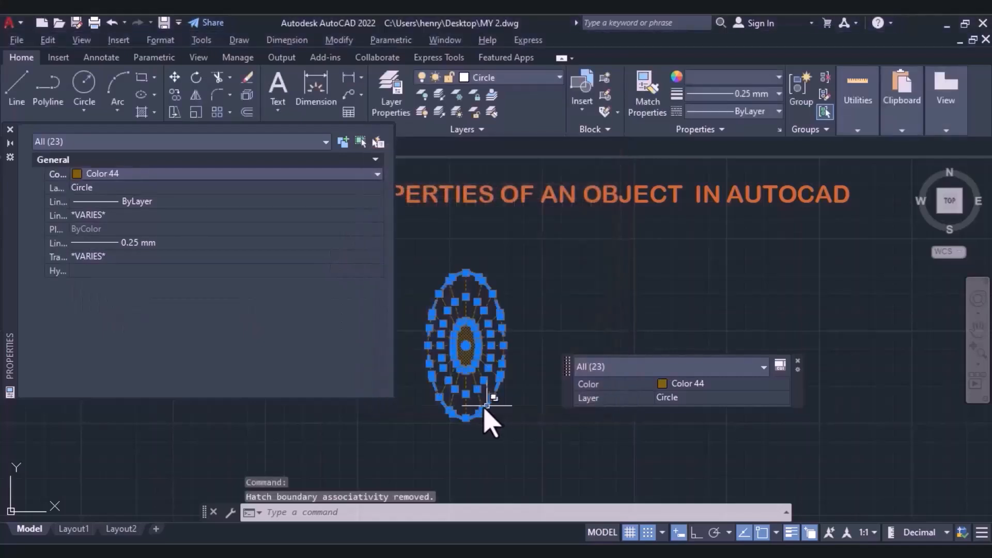
Step: Look through the layer choices for the oval pattern without reassigning it, and set its linetype to HIDDEN
{"action": "left_click", "coordinate": [105, 191]}
{"action": "left_click", "coordinate": [106, 188]}
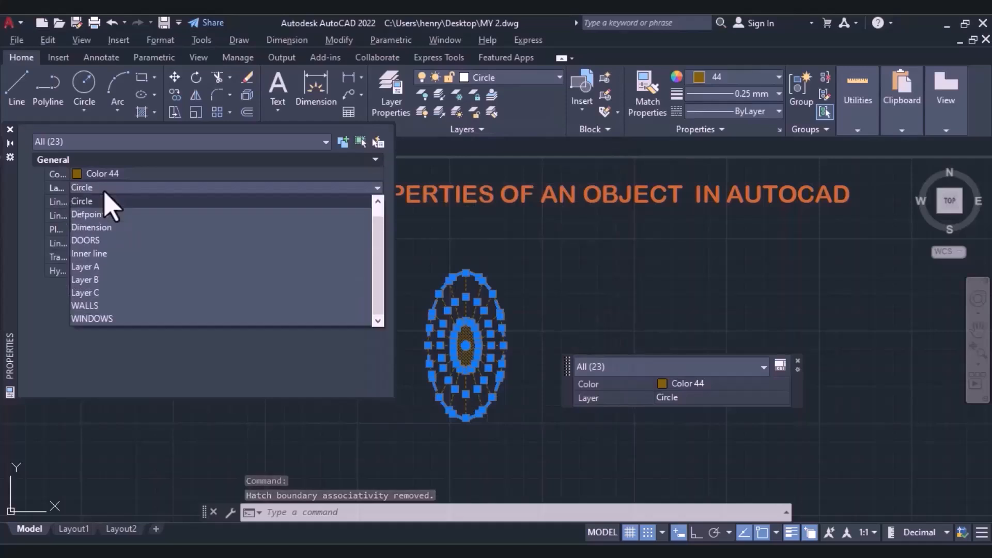
{"action": "left_click", "coordinate": [149, 182]}
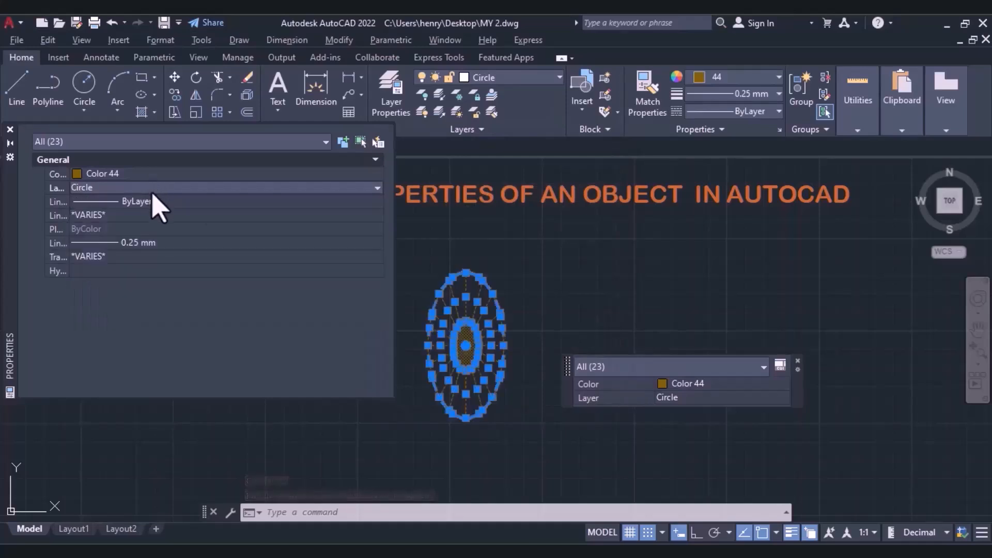
{"action": "left_click", "coordinate": [150, 202]}
{"action": "left_click", "coordinate": [147, 206]}
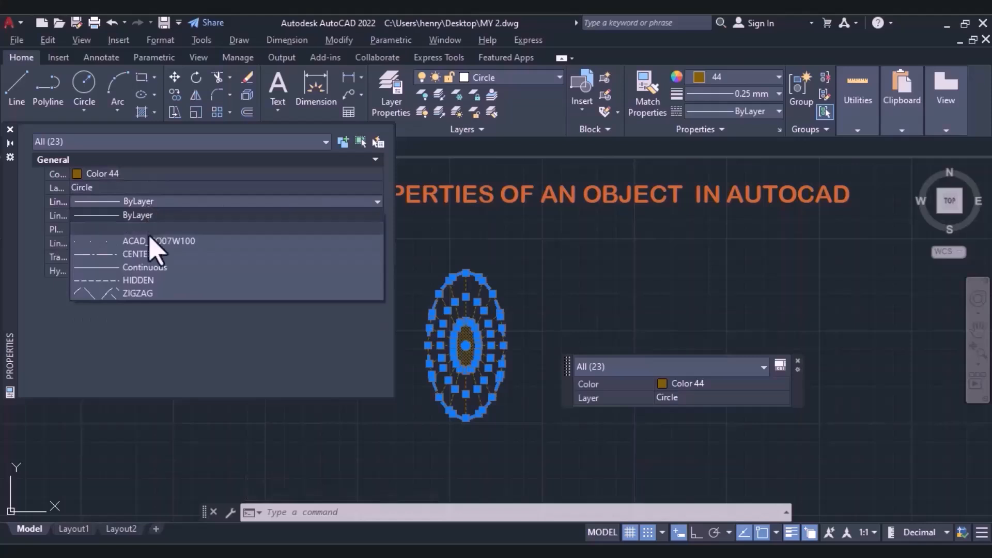
{"action": "left_click", "coordinate": [133, 283]}
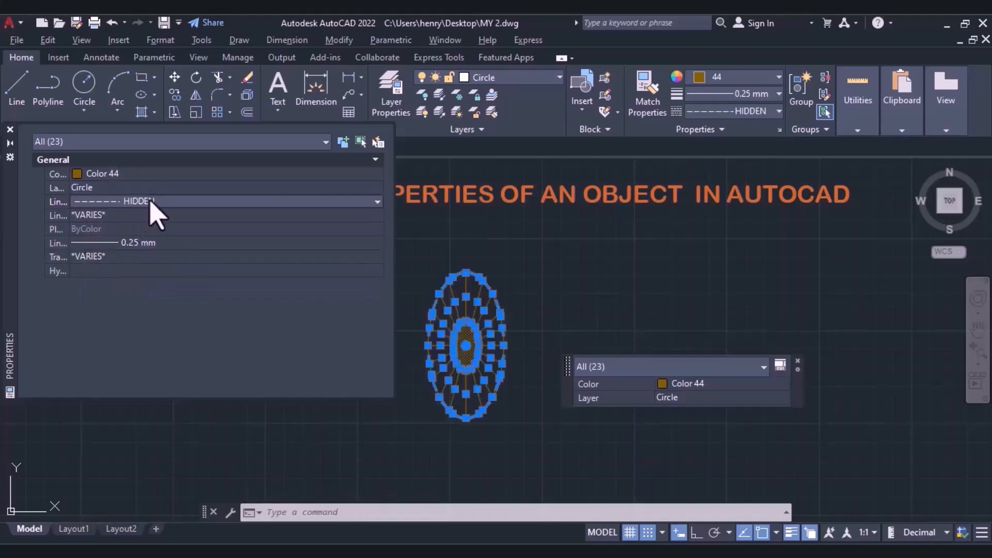
Step: Set the lineweight of the entire oval radial pattern to 0.30 mm, then close its full properties and clear the selection
{"action": "left_click", "coordinate": [111, 216]}
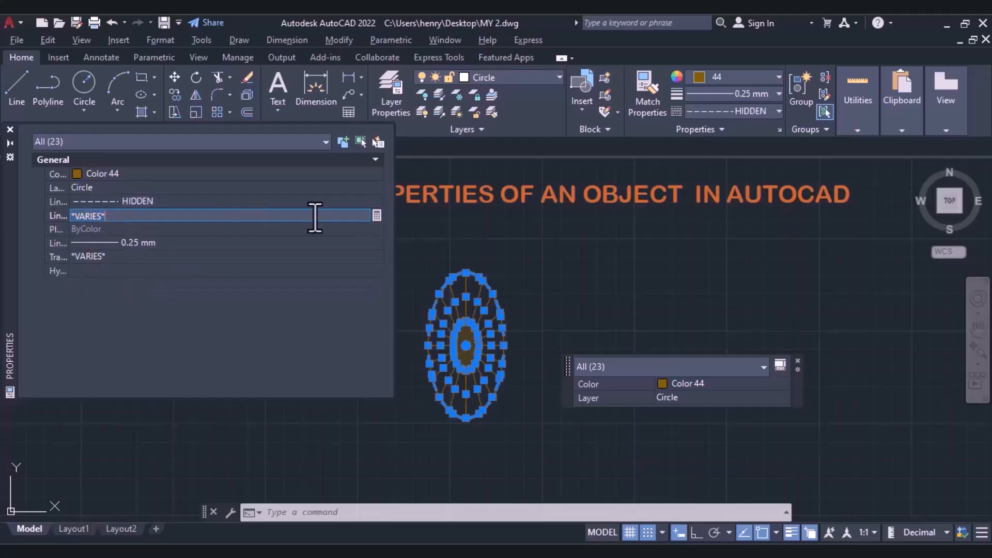
{"action": "left_click", "coordinate": [146, 229]}
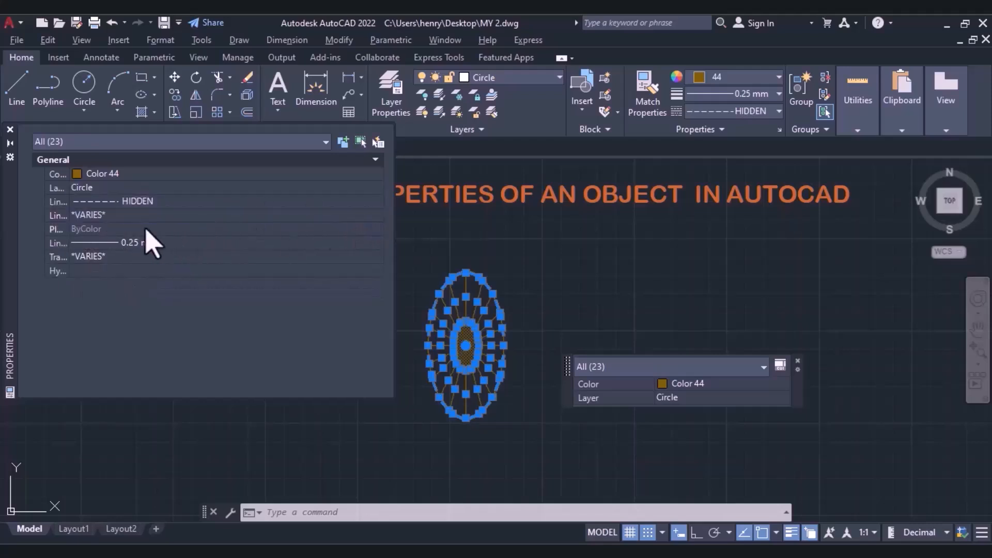
{"action": "left_click", "coordinate": [150, 244]}
{"action": "left_click", "coordinate": [376, 244]}
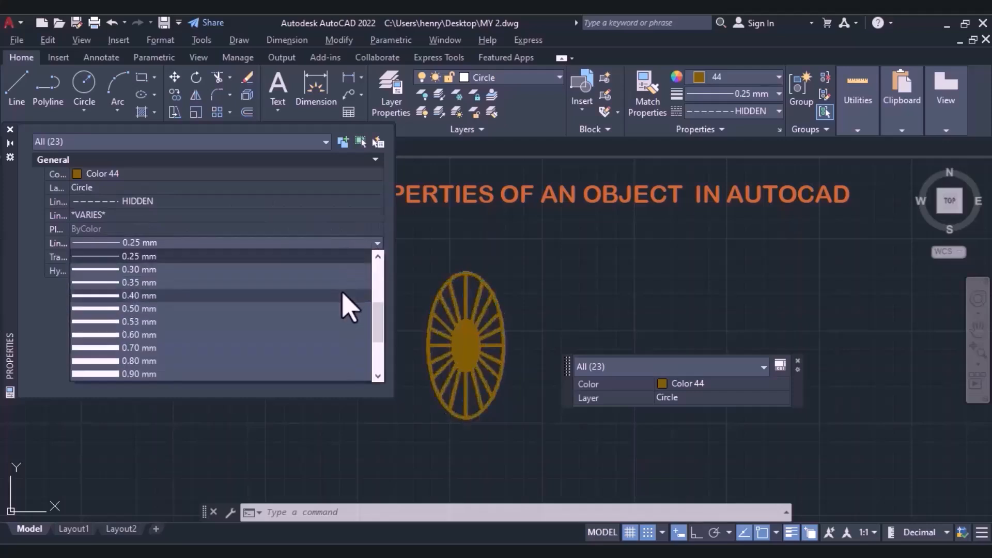
{"action": "left_click", "coordinate": [338, 291]}
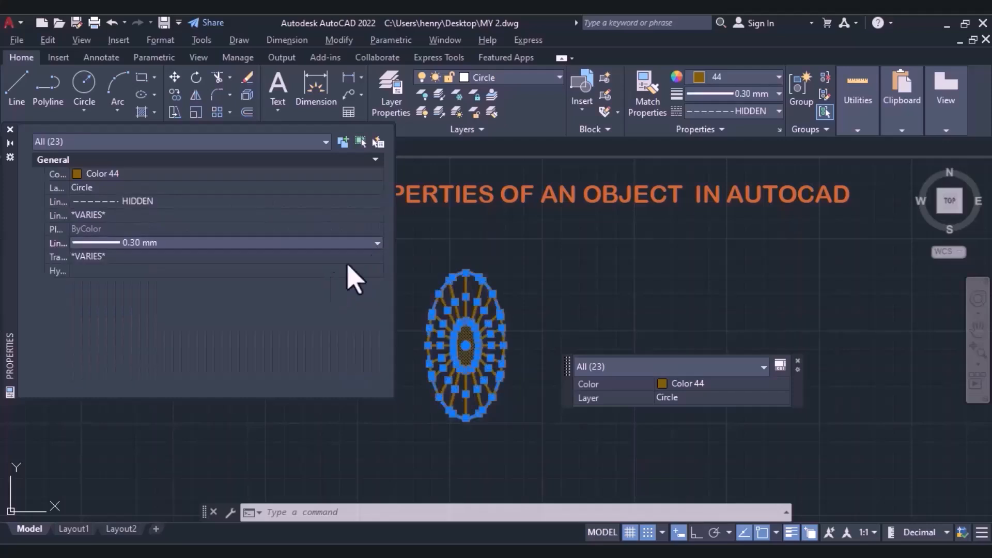
{"action": "left_click", "coordinate": [151, 259]}
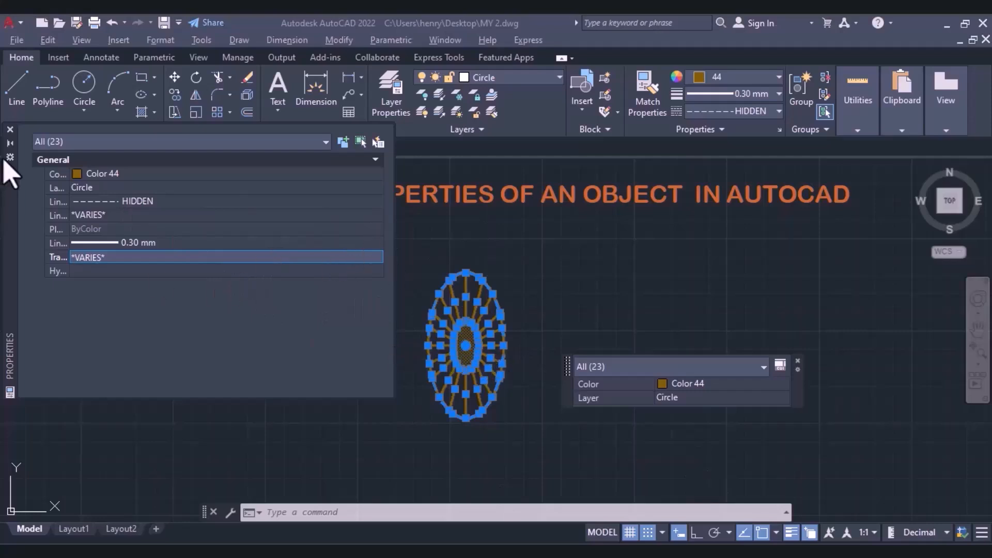
{"action": "left_click", "coordinate": [10, 129]}
{"action": "key", "text": "Escape"}
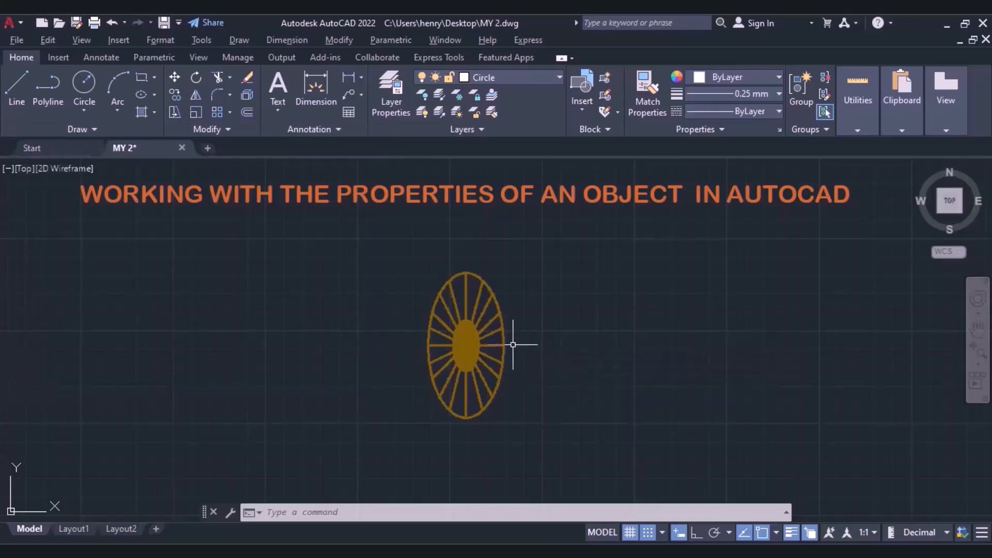
Step: Select the entire oval radial pattern and call up its Quick Properties
{"action": "left_click", "coordinate": [405, 247]}
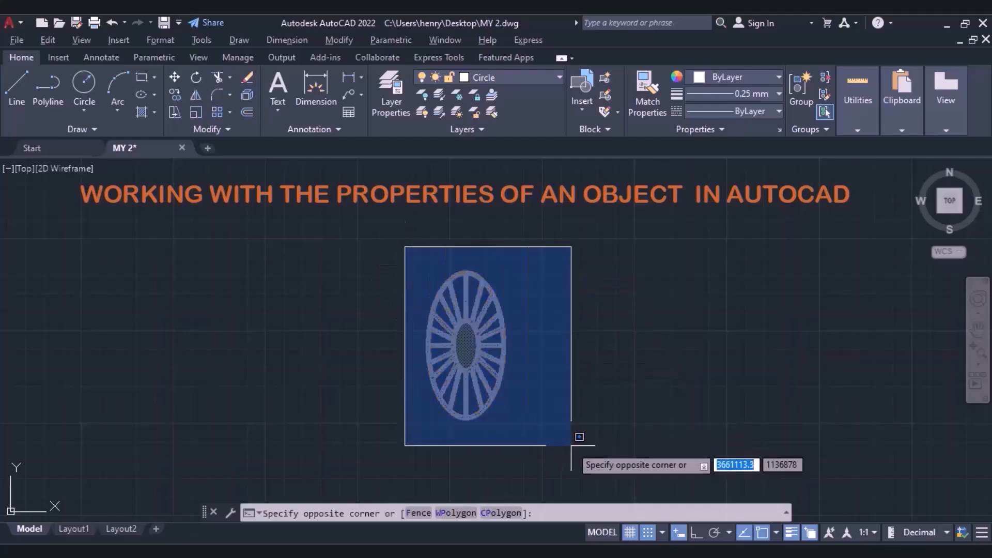
{"action": "left_click", "coordinate": [575, 439]}
{"action": "right_click", "coordinate": [542, 414]}
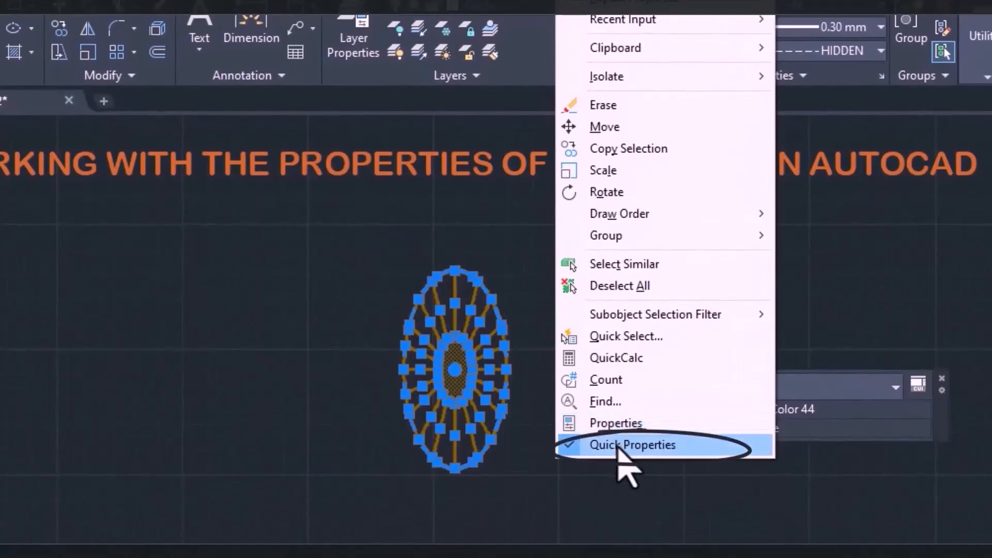
{"action": "left_click", "coordinate": [618, 446]}
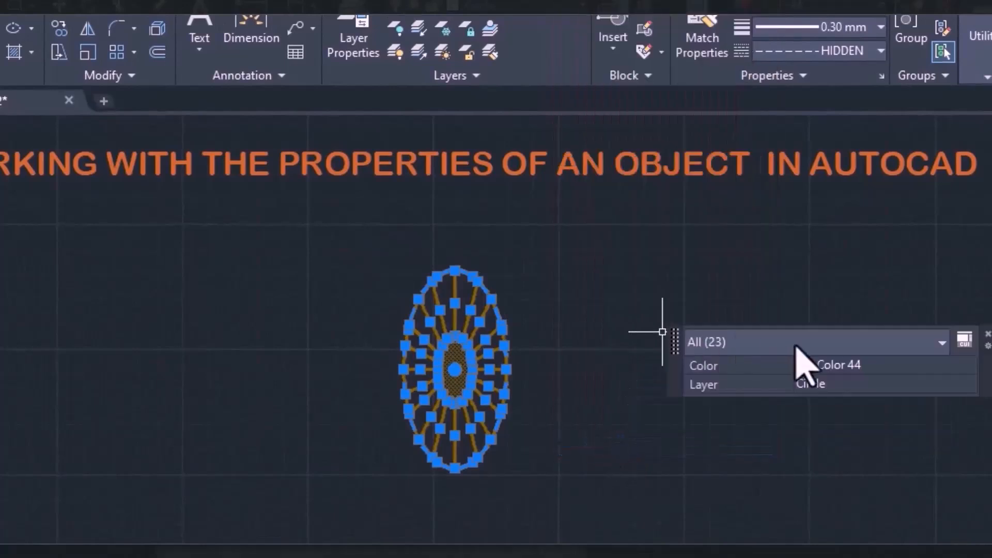
Step: Examine the oval pattern's object type breakdown, color and layer in Quick Properties, then clear the selection
{"action": "left_click", "coordinate": [781, 351]}
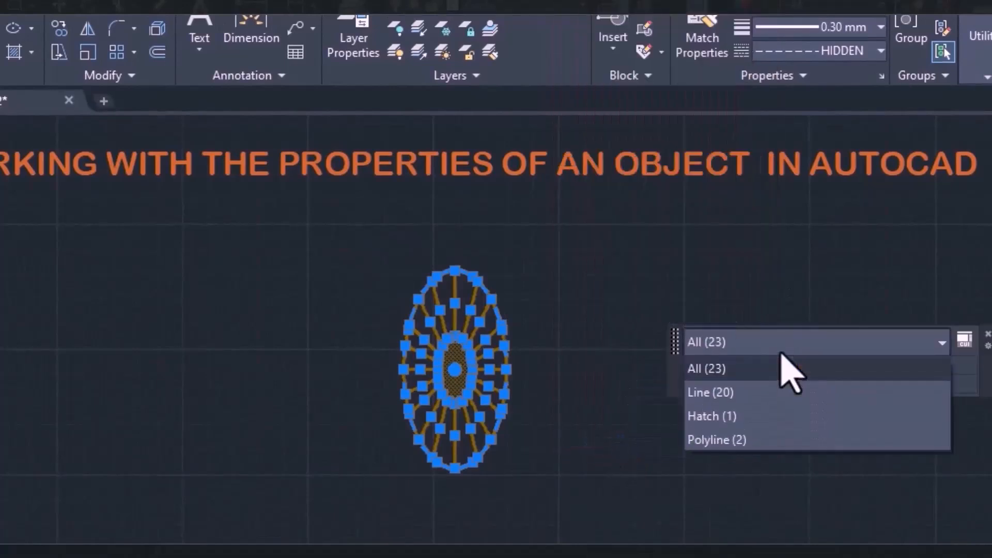
{"action": "left_click", "coordinate": [765, 348]}
{"action": "left_click", "coordinate": [765, 349]}
{"action": "left_click", "coordinate": [765, 350]}
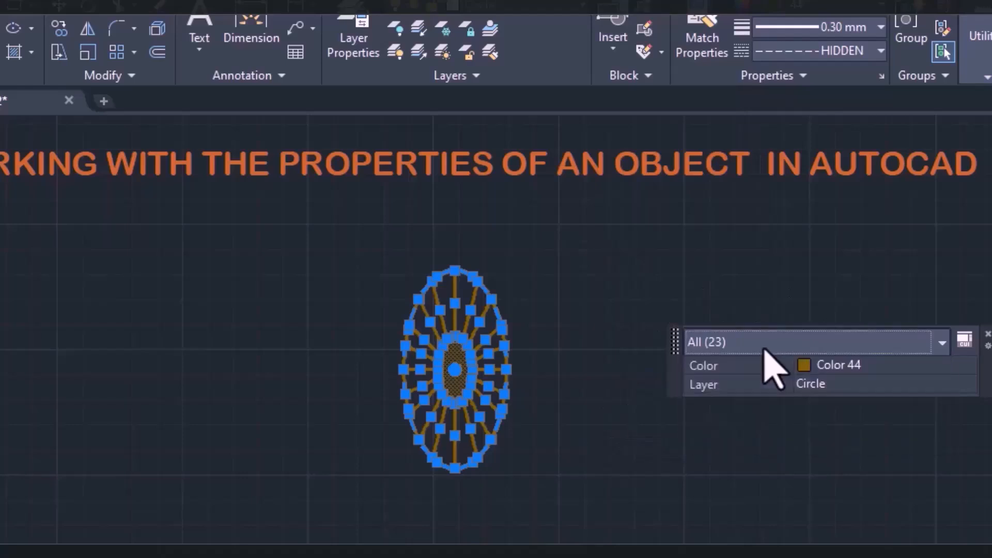
{"action": "left_click", "coordinate": [764, 349]}
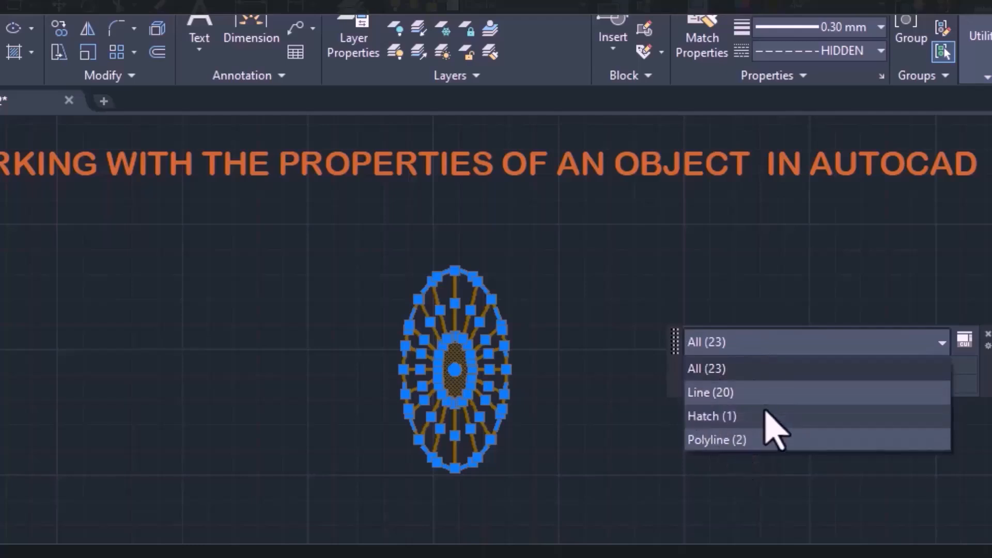
{"action": "left_click", "coordinate": [621, 343]}
{"action": "left_click", "coordinate": [840, 366]}
{"action": "left_click", "coordinate": [840, 368]}
{"action": "left_click", "coordinate": [835, 385]}
{"action": "left_click", "coordinate": [837, 388]}
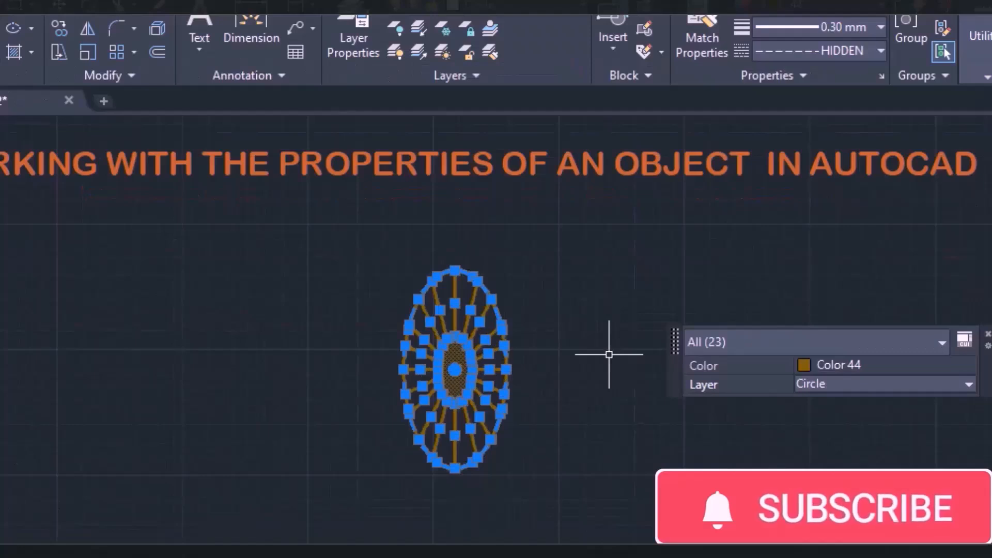
{"action": "key", "text": "Escape"}
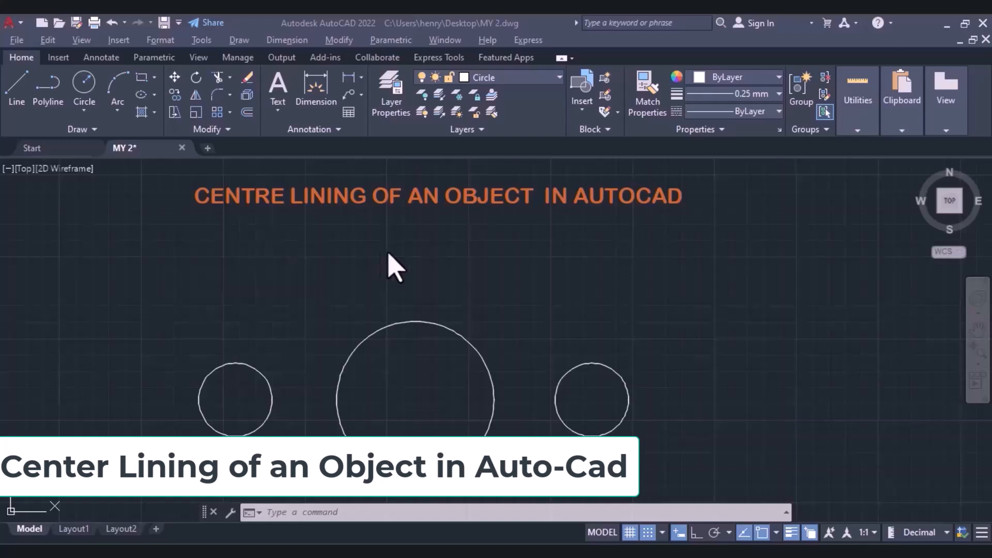
Step: Add center marks to the large circle and the two small circles beside it
{"action": "left_click", "coordinate": [101, 58]}
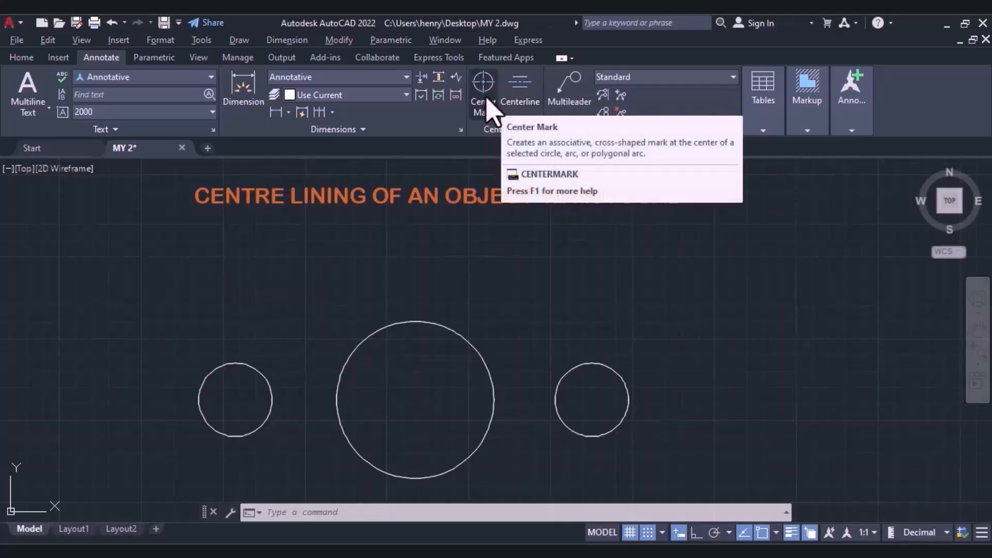
{"action": "left_click", "coordinate": [486, 98]}
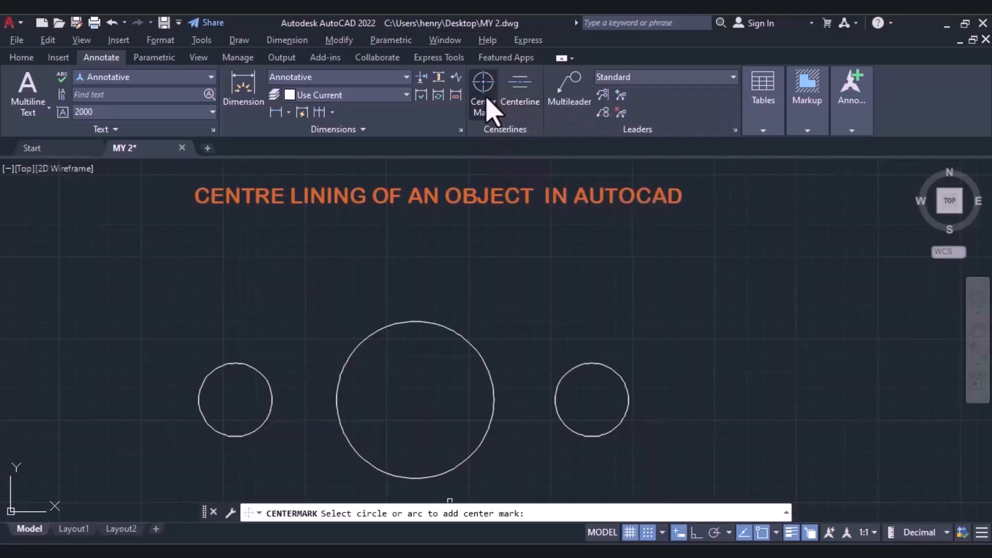
{"action": "left_click", "coordinate": [564, 374]}
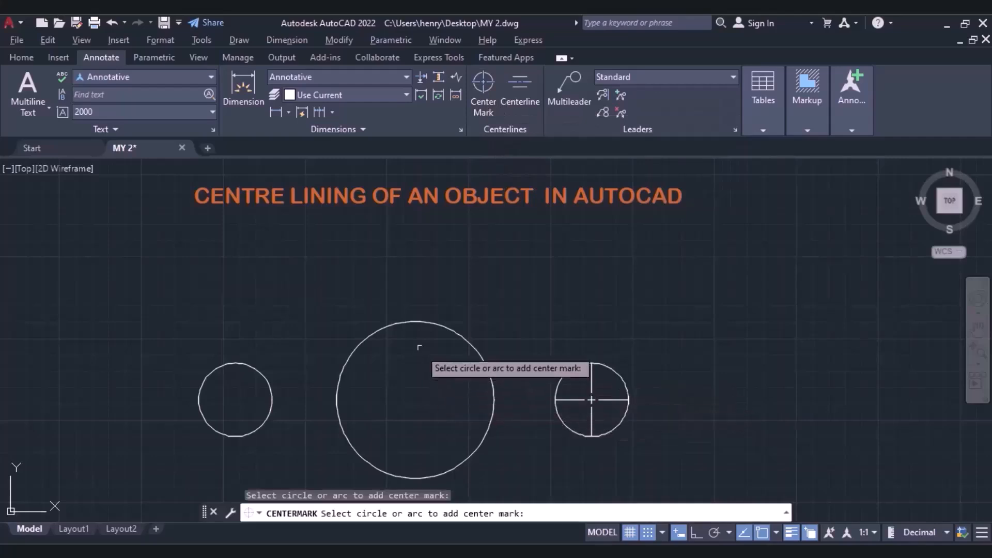
{"action": "left_click", "coordinate": [415, 322]}
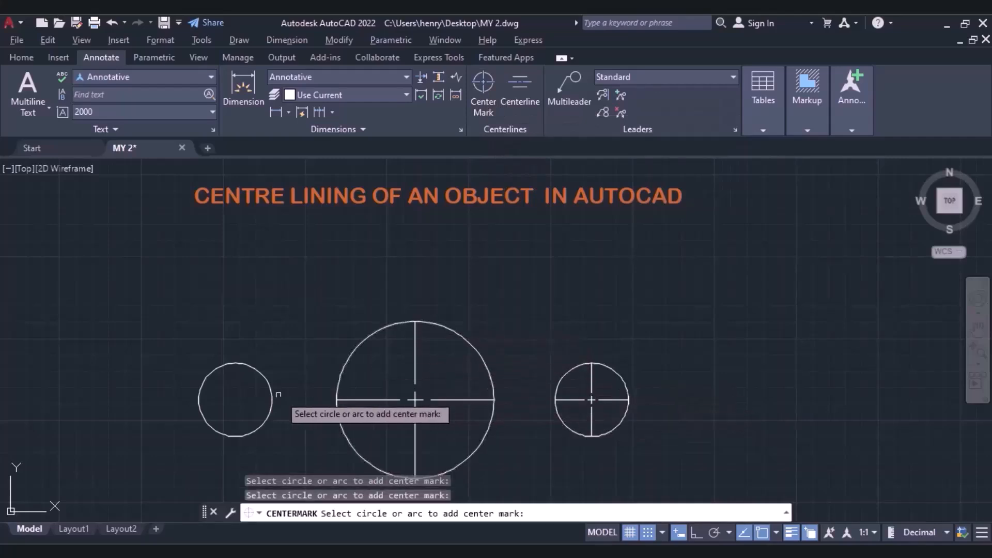
{"action": "left_click", "coordinate": [262, 377]}
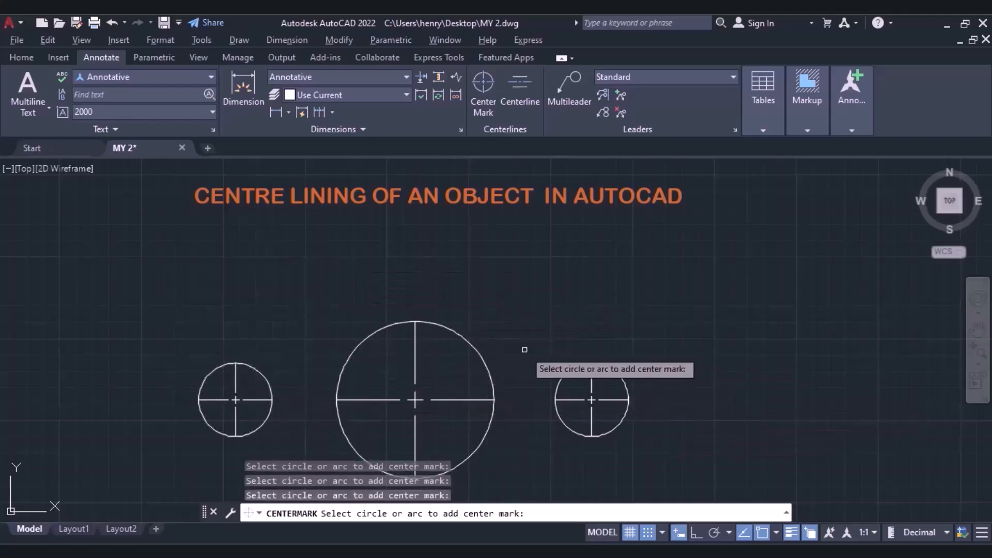
{"action": "key", "text": "Escape"}
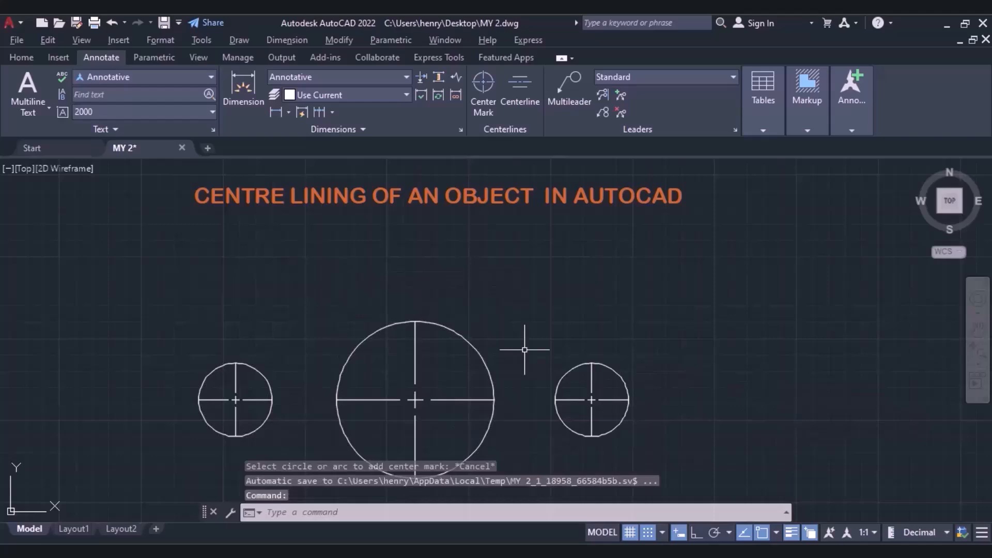
Step: Create a vertical centerline between the left and right sides of the rectangle below the circles
{"action": "middle_click_drag", "start_coordinate": [505, 337], "coordinate": [514, 239]}
{"action": "mouse_move", "coordinate": [521, 345]}
{"action": "middle_mouse_down"}
{"action": "mouse_move", "coordinate": [512, 161]}
{"action": "mouse_move", "coordinate": [522, 111]}
{"action": "middle_mouse_up"}
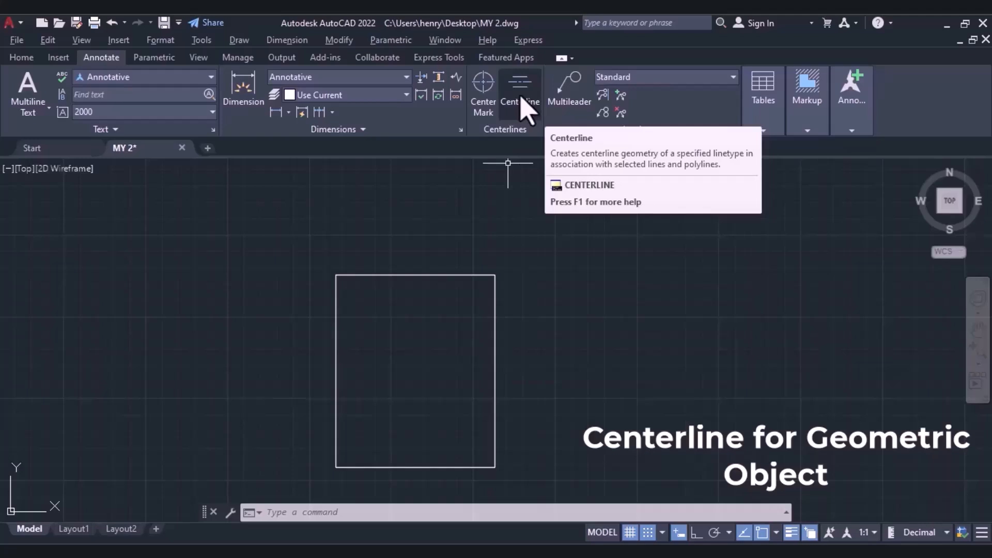
{"action": "scroll", "coordinate": [394, 295], "scroll_direction": "down", "scroll_amount": 2}
{"action": "middle_click_drag", "start_coordinate": [394, 295], "coordinate": [378, 228]}
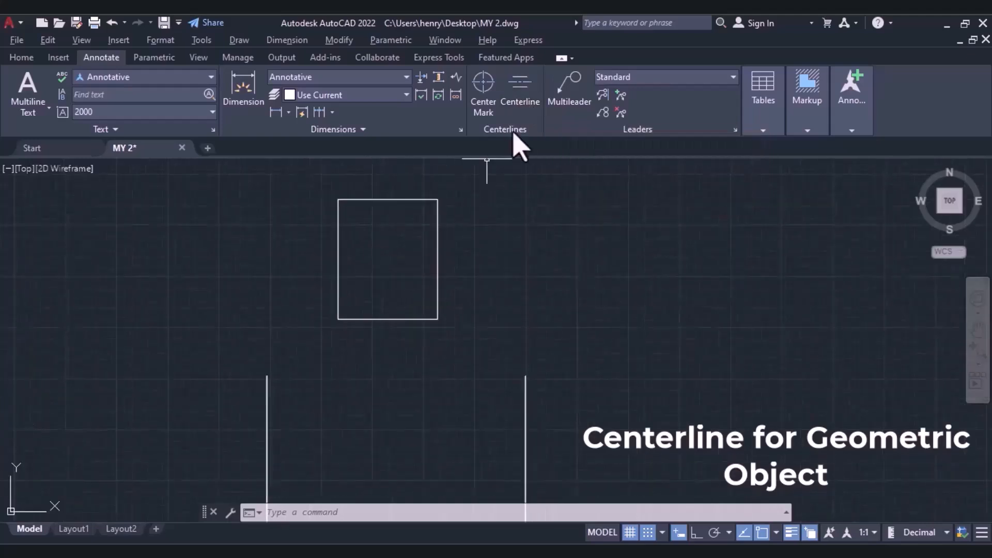
{"action": "left_click", "coordinate": [521, 88]}
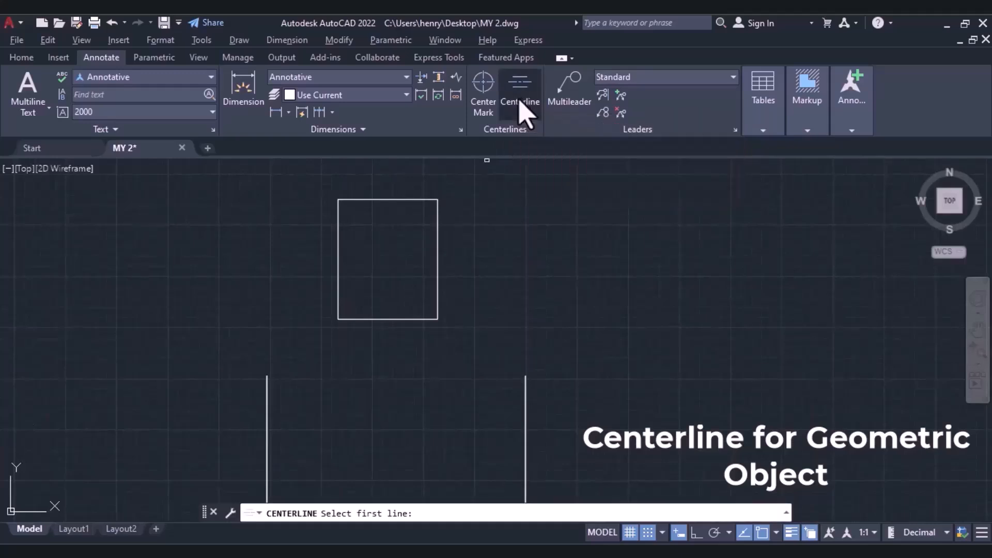
{"action": "left_click", "coordinate": [337, 259]}
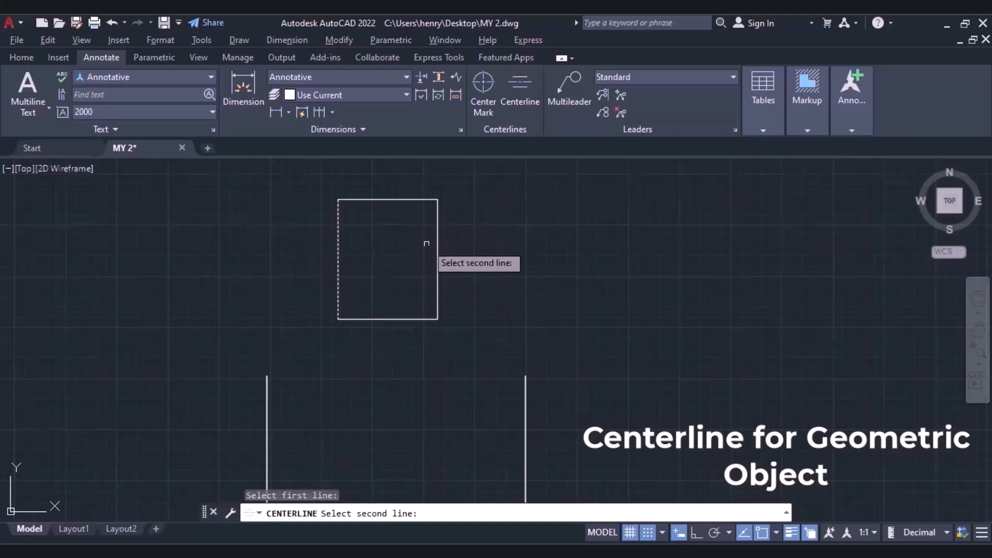
{"action": "left_click", "coordinate": [437, 258]}
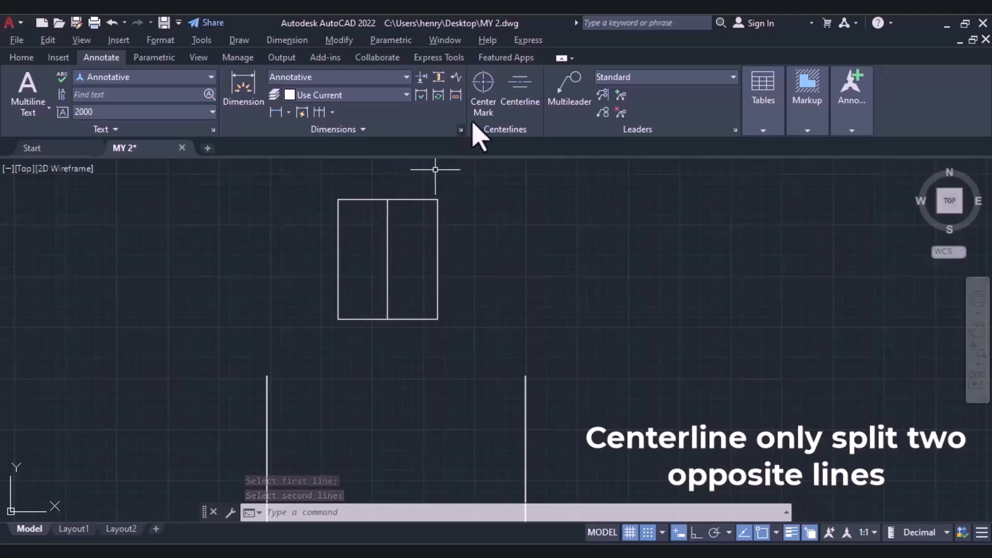
Step: Create a horizontal centerline between the top and bottom sides of the rectangle
{"action": "left_click", "coordinate": [520, 99]}
{"action": "left_click", "coordinate": [407, 198]}
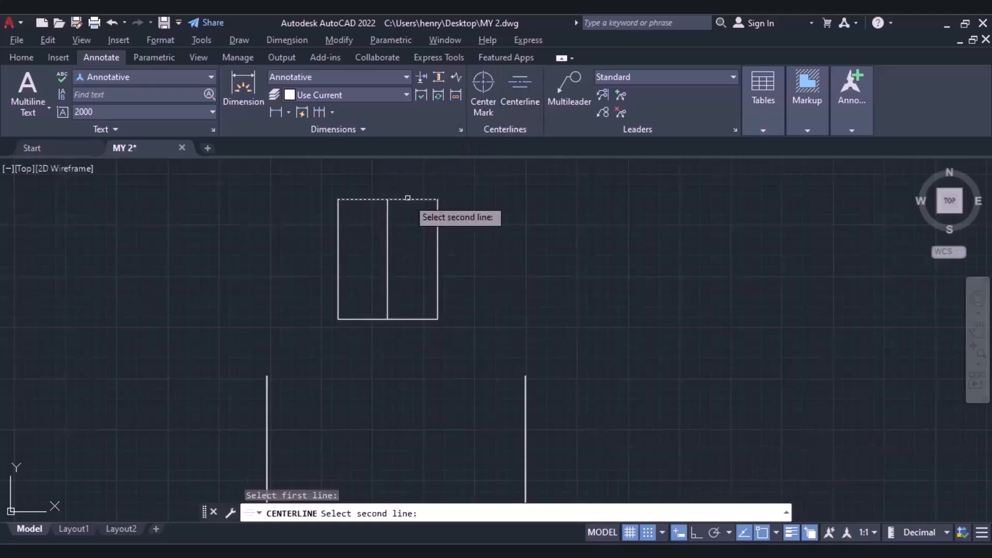
{"action": "left_click", "coordinate": [415, 318]}
{"action": "left_click", "coordinate": [416, 318]}
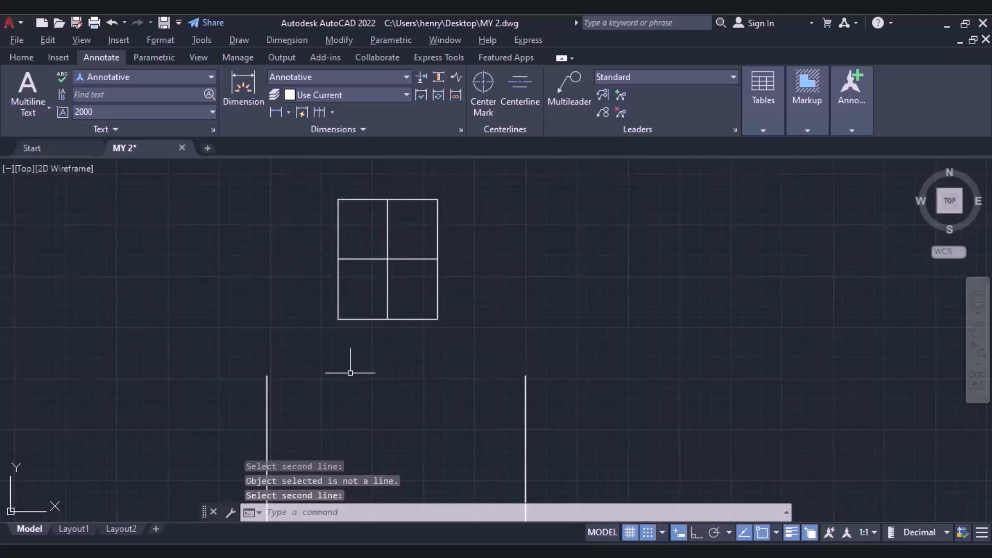
Step: Create a centerline midway between the two parallel vertical lines below the rectangle
{"action": "left_click", "coordinate": [517, 99]}
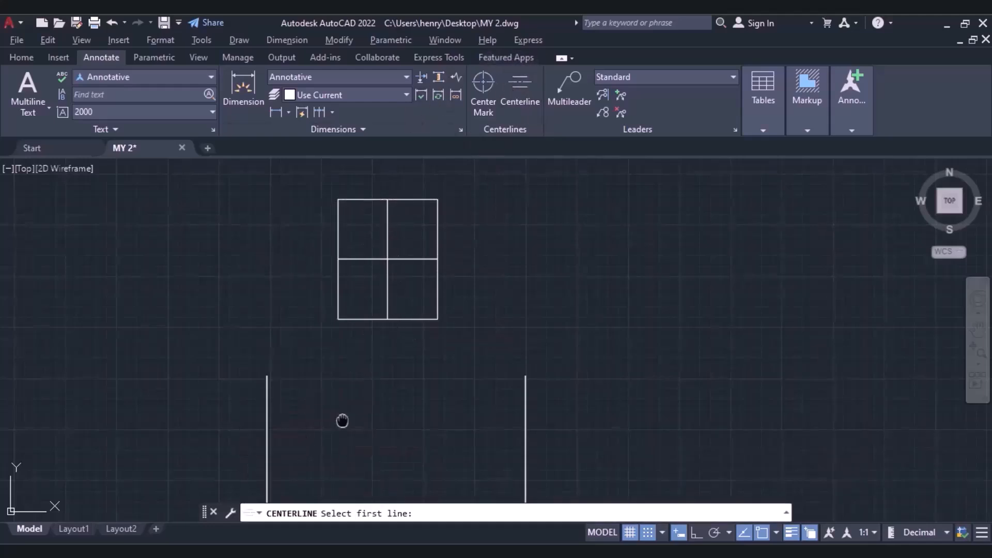
{"action": "middle_click_drag", "start_coordinate": [339, 420], "coordinate": [323, 267]}
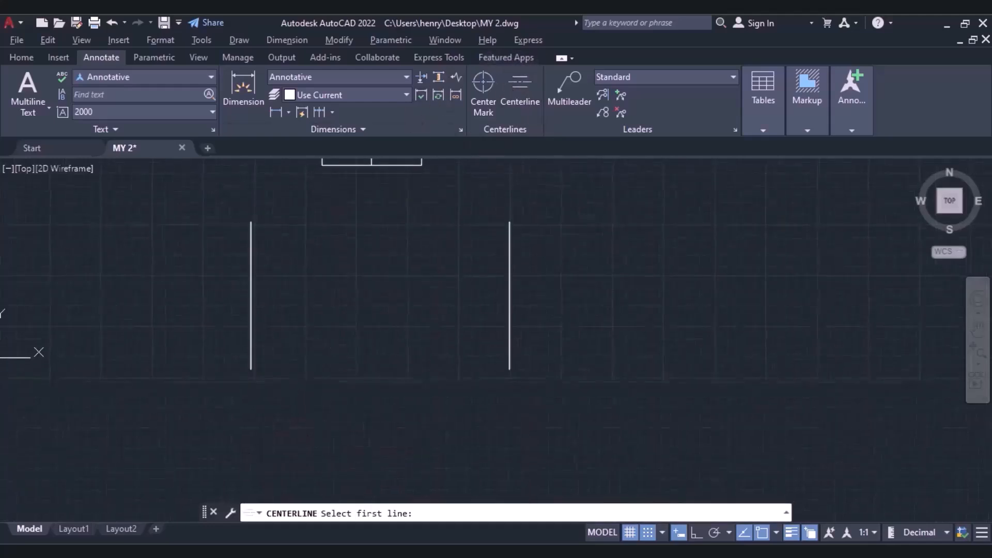
{"action": "left_click", "coordinate": [250, 299]}
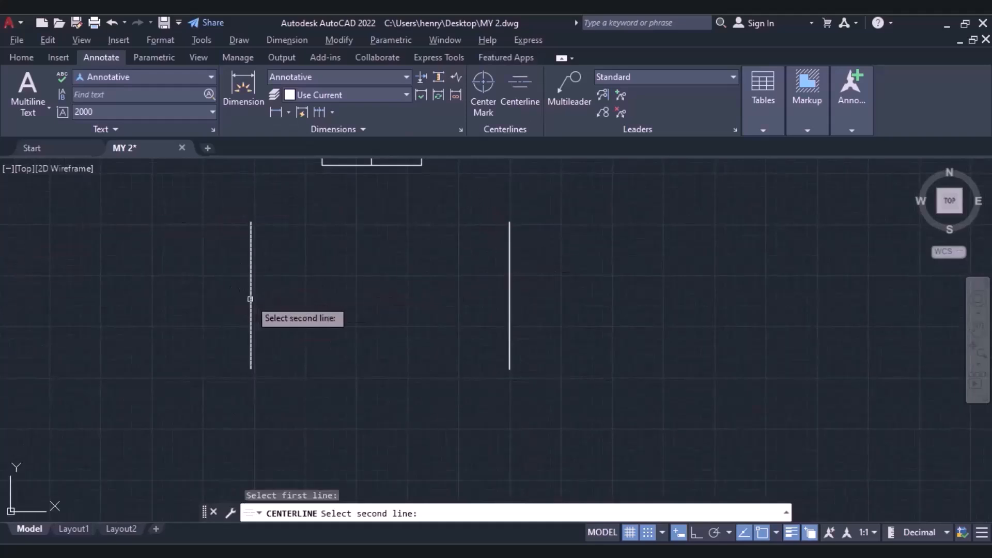
{"action": "left_click", "coordinate": [511, 277]}
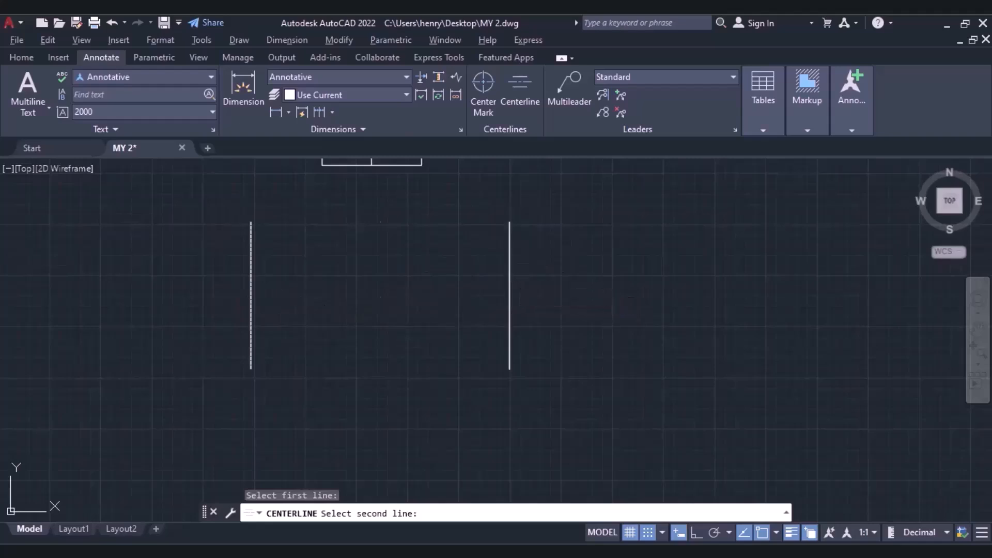
Step: Set the linetype scale of the rectangle's two centerlines and the centerline between the parallel lines to 1000
{"action": "middle_click_drag", "start_coordinate": [417, 301], "coordinate": [418, 427]}
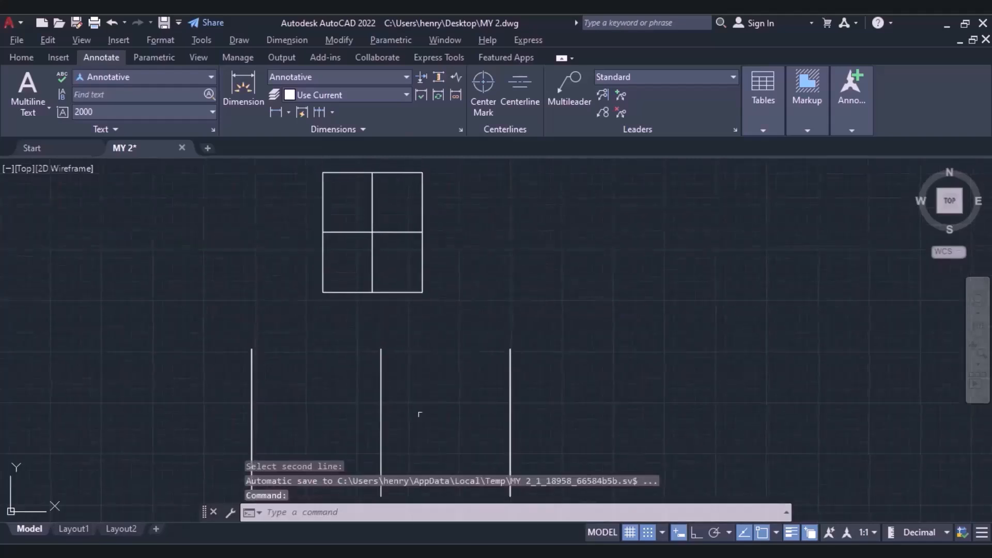
{"action": "mouse_move", "coordinate": [384, 266]}
{"action": "middle_mouse_down"}
{"action": "mouse_move", "coordinate": [383, 300]}
{"action": "mouse_move", "coordinate": [396, 316]}
{"action": "mouse_move", "coordinate": [383, 388]}
{"action": "mouse_move", "coordinate": [377, 266]}
{"action": "middle_mouse_up"}
{"action": "scroll", "coordinate": [387, 286], "scroll_direction": "down", "scroll_amount": 1}
{"action": "scroll", "coordinate": [459, 286], "scroll_direction": "up", "scroll_amount": 3}
{"action": "middle_click_drag", "start_coordinate": [459, 286], "coordinate": [454, 240]}
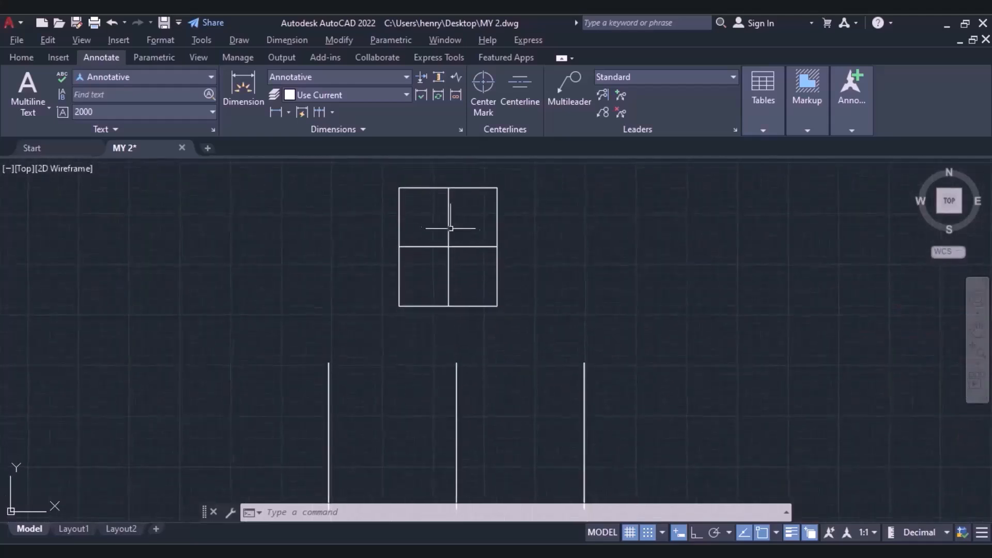
{"action": "left_click", "coordinate": [422, 247]}
{"action": "left_click", "coordinate": [455, 388]}
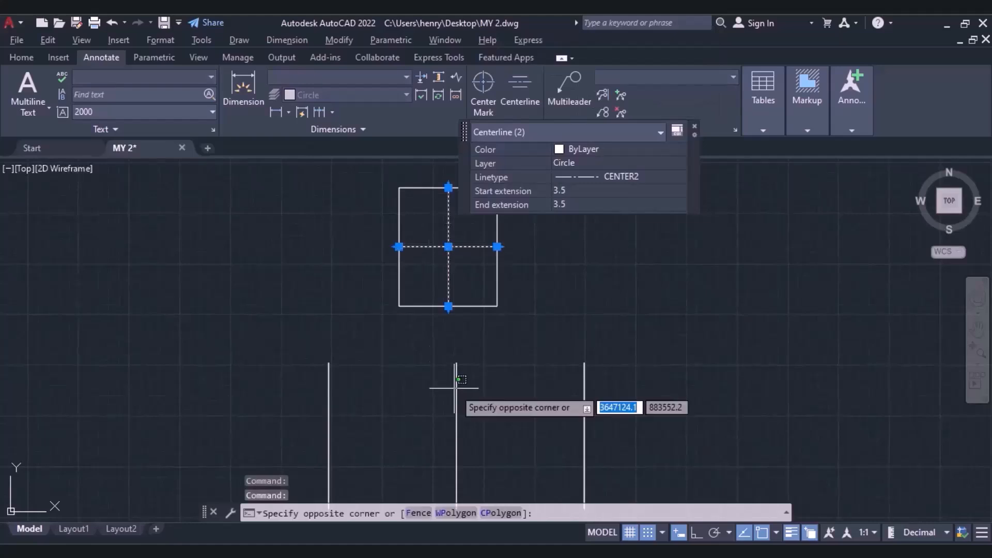
{"action": "left_click", "coordinate": [456, 390]}
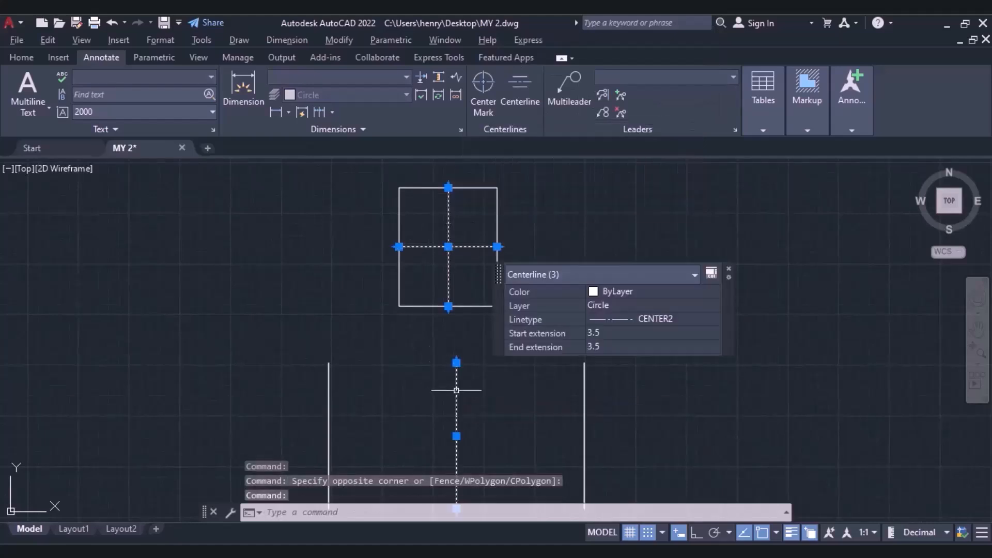
{"action": "right_click", "coordinate": [415, 375]}
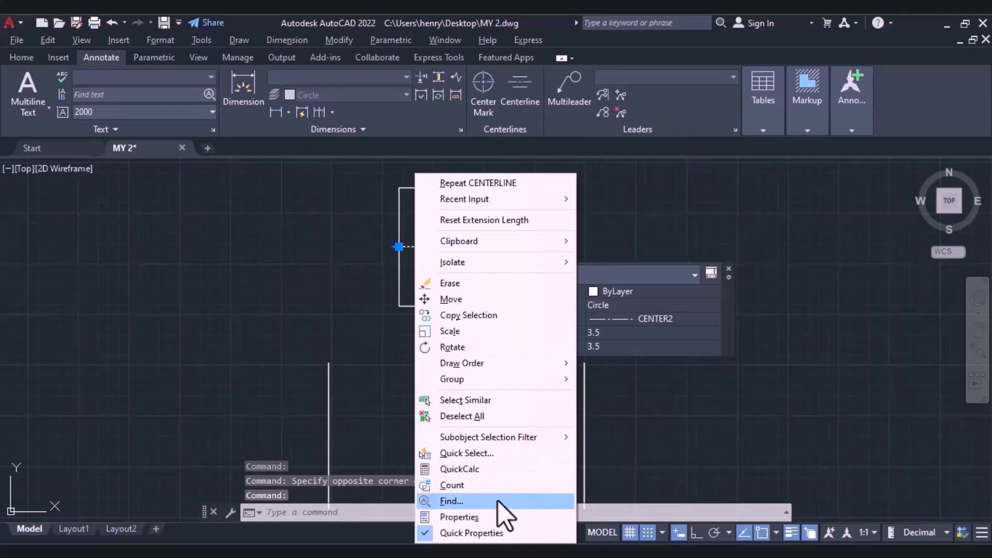
{"action": "left_click", "coordinate": [503, 517]}
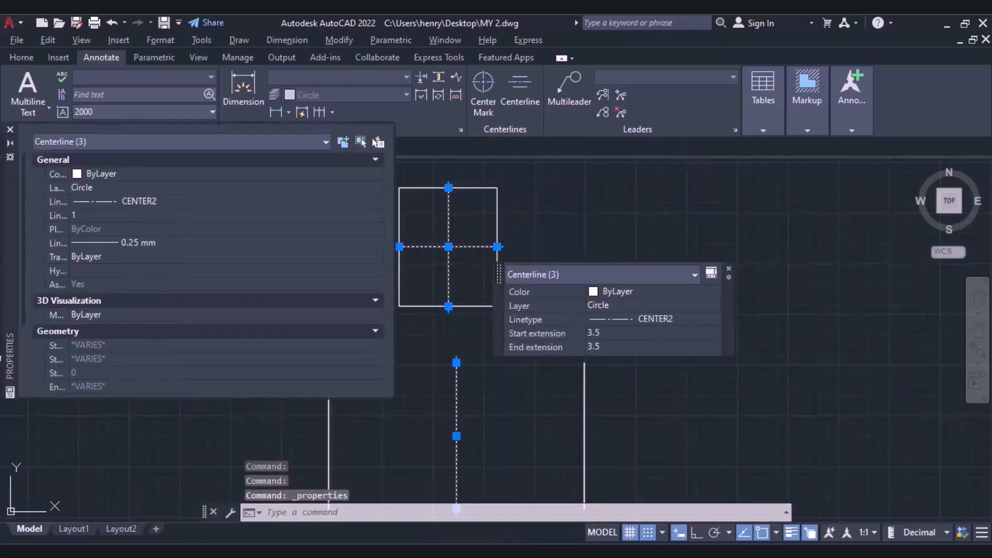
{"action": "left_click", "coordinate": [93, 219]}
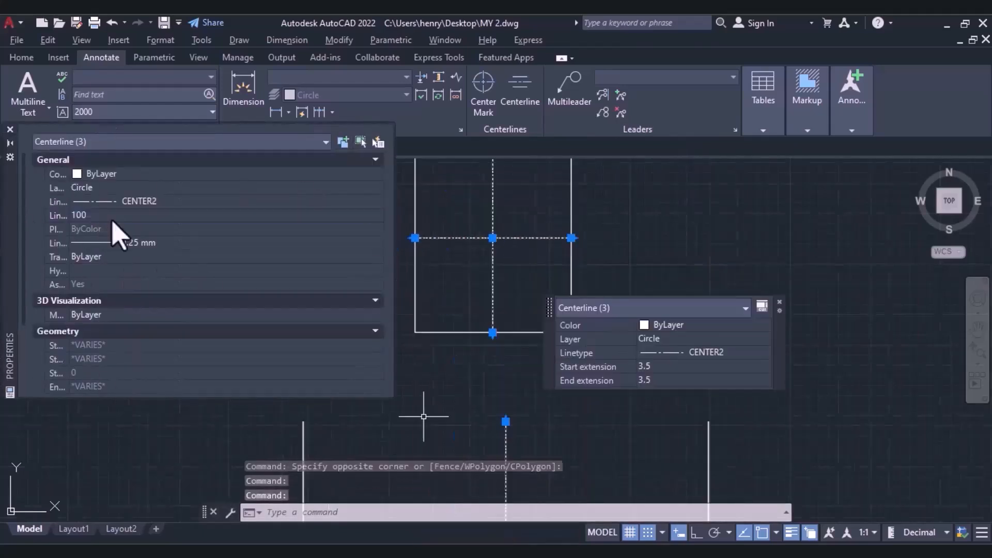
{"action": "left_click", "coordinate": [113, 221]}
{"action": "type", "text": "1000"}
{"action": "key", "text": "Return"}
{"action": "key", "text": "Escape"}
{"action": "key", "text": "Escape"}
{"action": "key", "text": "Escape"}
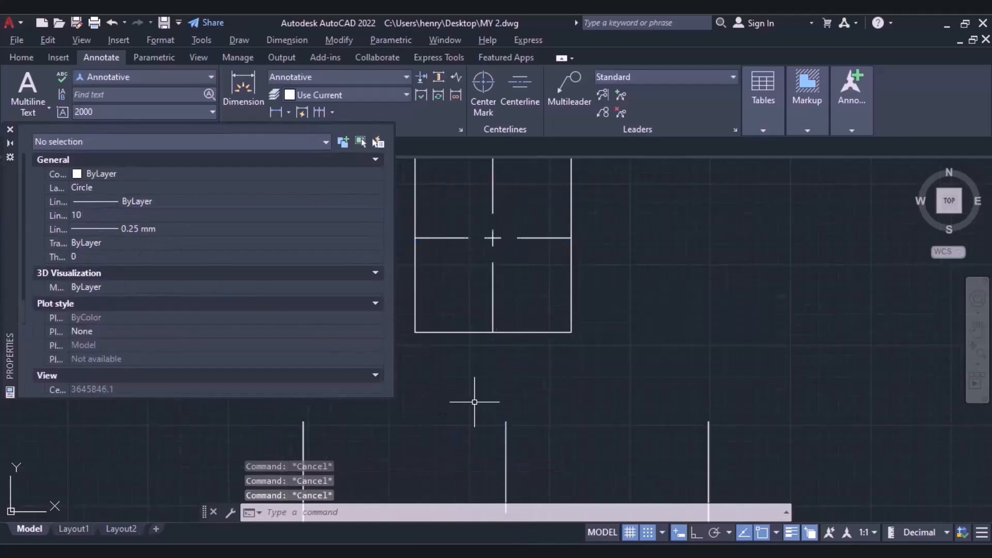
{"action": "scroll", "coordinate": [597, 174], "scroll_direction": "down", "scroll_amount": 4}
{"action": "middle_click_drag", "start_coordinate": [607, 302], "coordinate": [501, 374]}
{"action": "scroll", "coordinate": [447, 268], "scroll_direction": "up", "scroll_amount": 6}
{"action": "scroll", "coordinate": [431, 294], "scroll_direction": "down", "scroll_amount": 5}
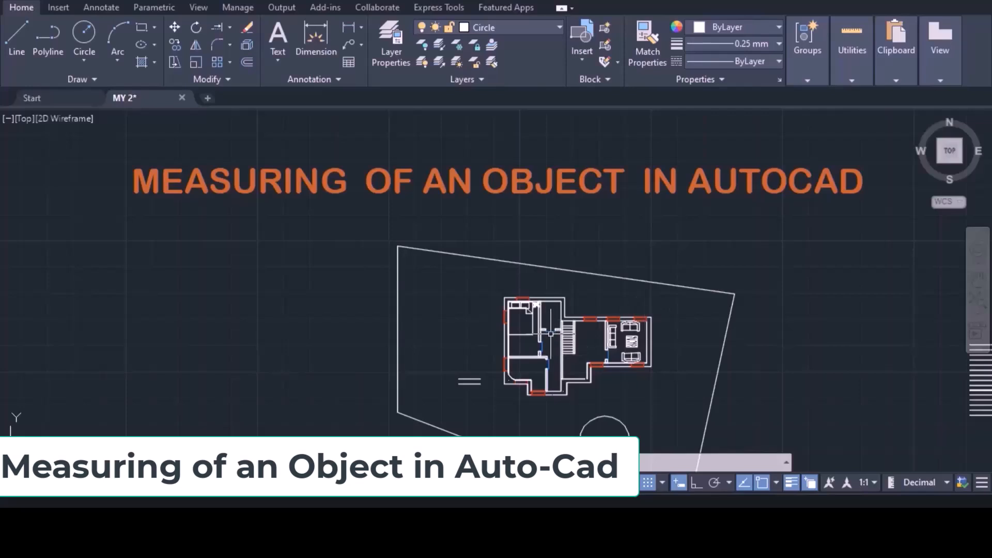
Step: Use Quick measure on the house plan to inspect the dimensions around the bed and the outer walls
{"action": "scroll", "coordinate": [551, 334], "scroll_direction": "up", "scroll_amount": 2}
{"action": "scroll", "coordinate": [551, 333], "scroll_direction": "up", "scroll_amount": 2}
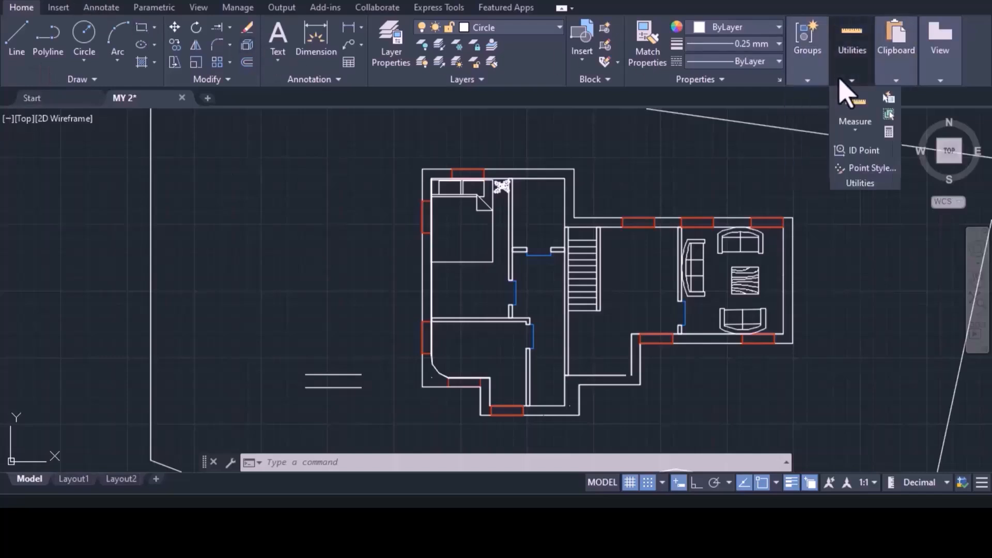
{"action": "mouse_move", "coordinate": [809, 91]}
{"action": "mouse_move", "coordinate": [840, 79]}
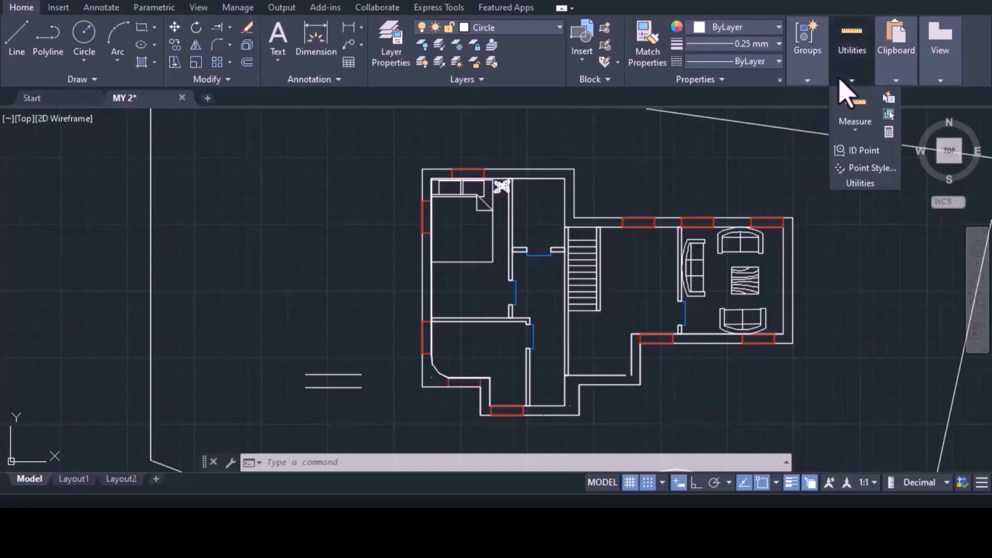
{"action": "left_click", "coordinate": [855, 133]}
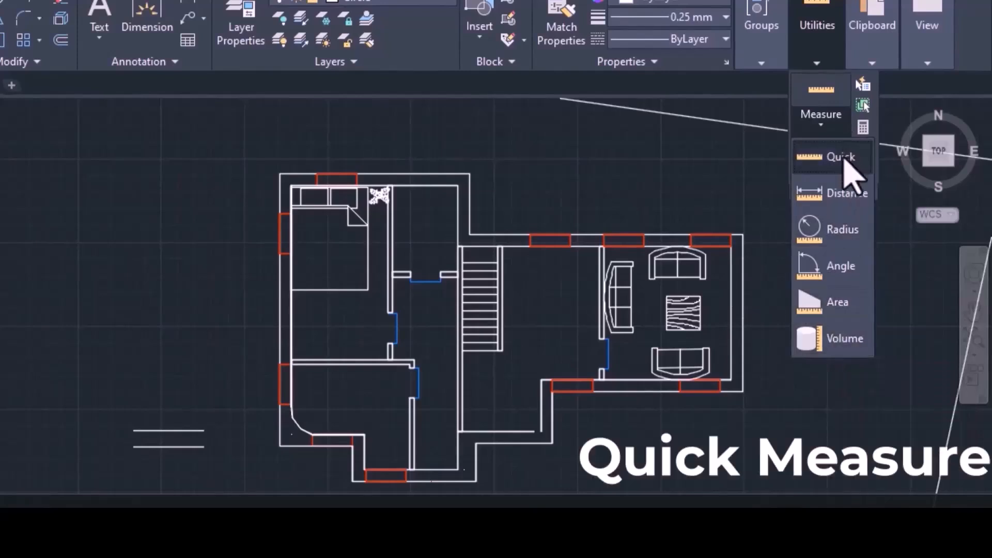
{"action": "left_click", "coordinate": [842, 157]}
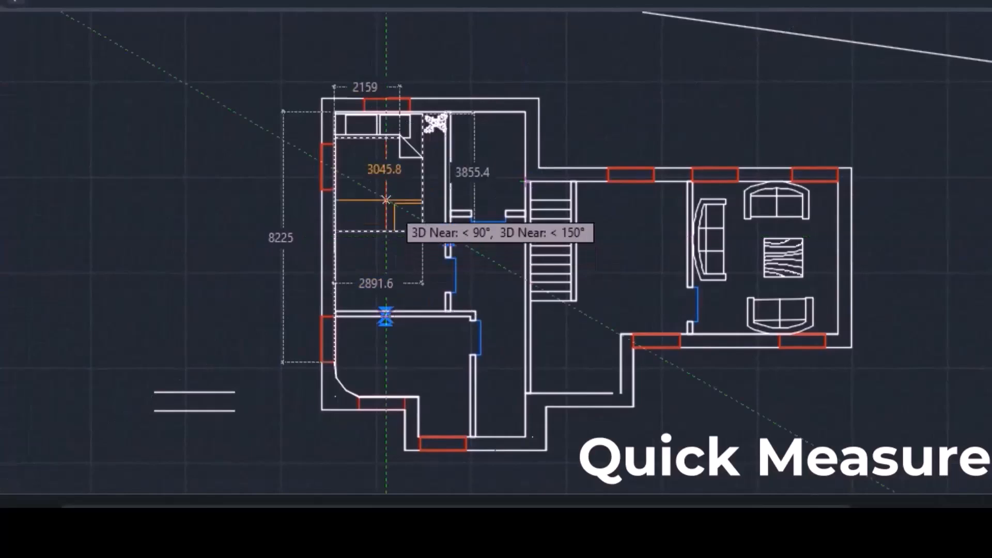
{"action": "scroll", "coordinate": [386, 199], "scroll_direction": "up", "scroll_amount": 4}
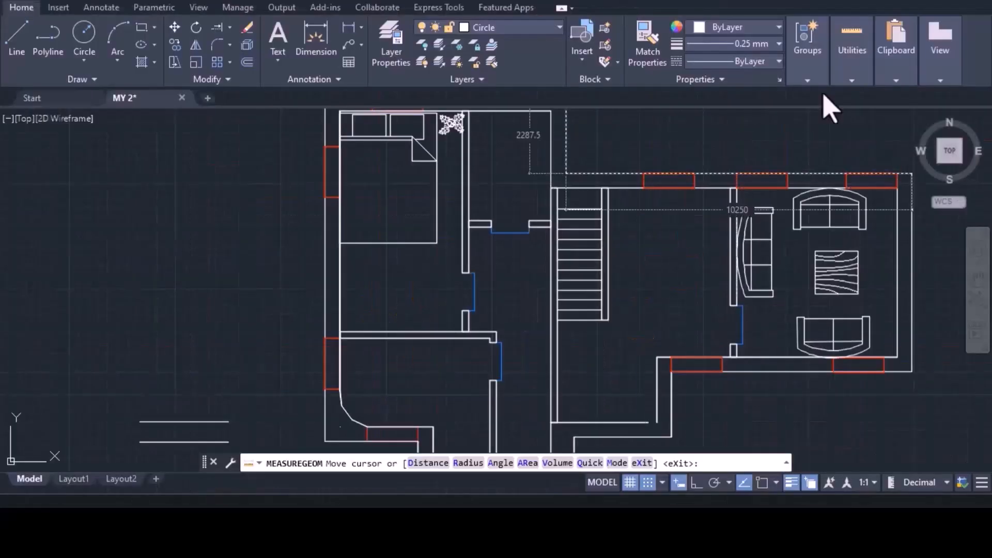
Step: Measure the distance along the bedroom's outer wall from the foot of the bed to the partition wall below
{"action": "left_click", "coordinate": [851, 68]}
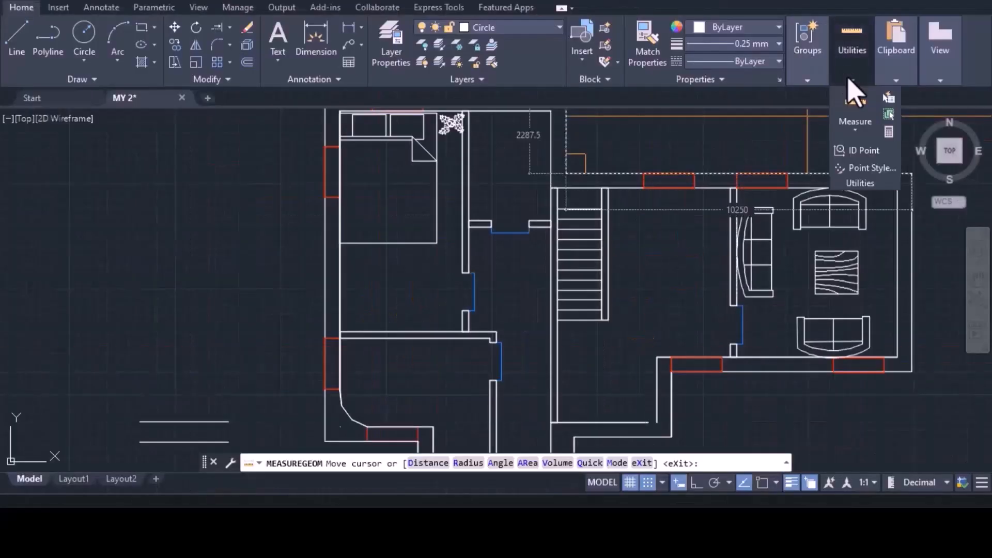
{"action": "left_click", "coordinate": [856, 132]}
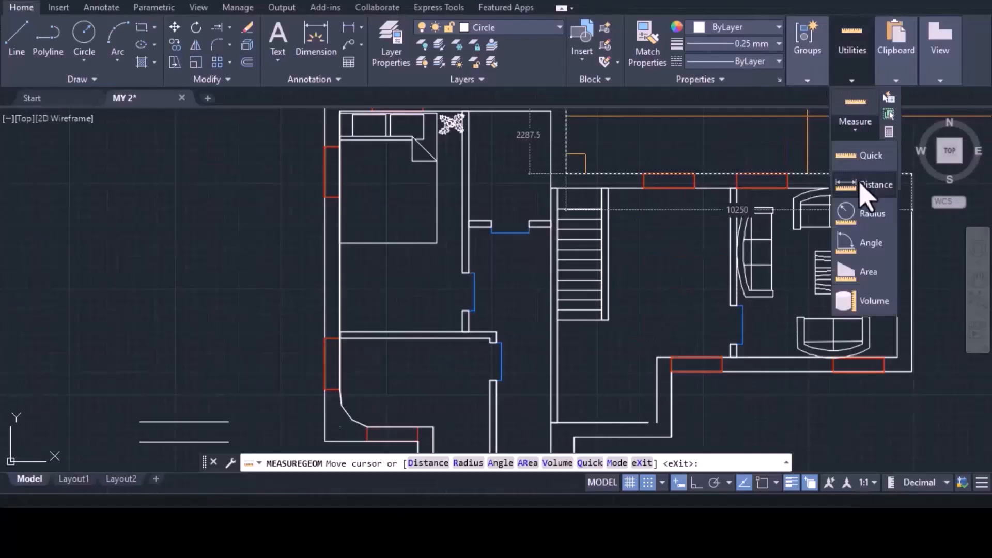
{"action": "left_click", "coordinate": [862, 186]}
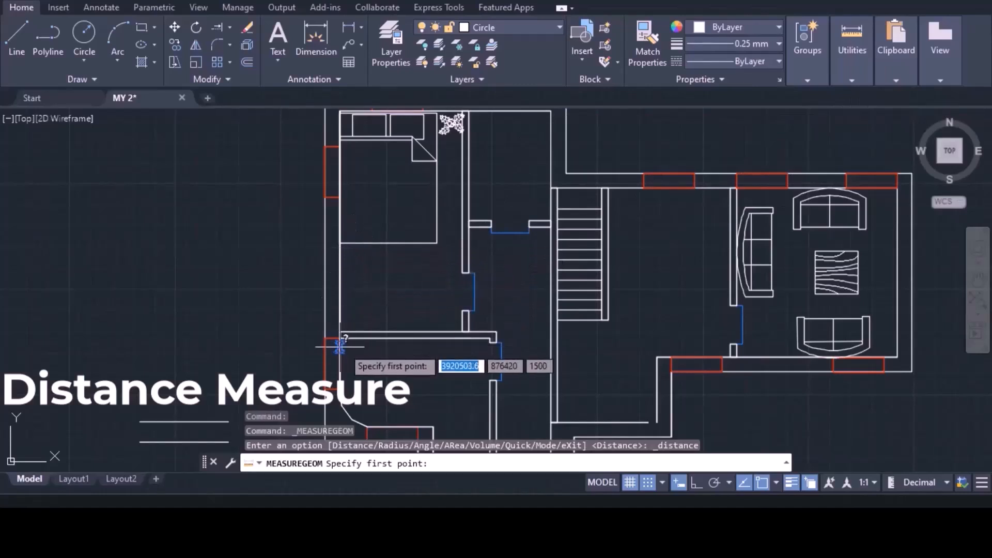
{"action": "left_click", "coordinate": [340, 243]}
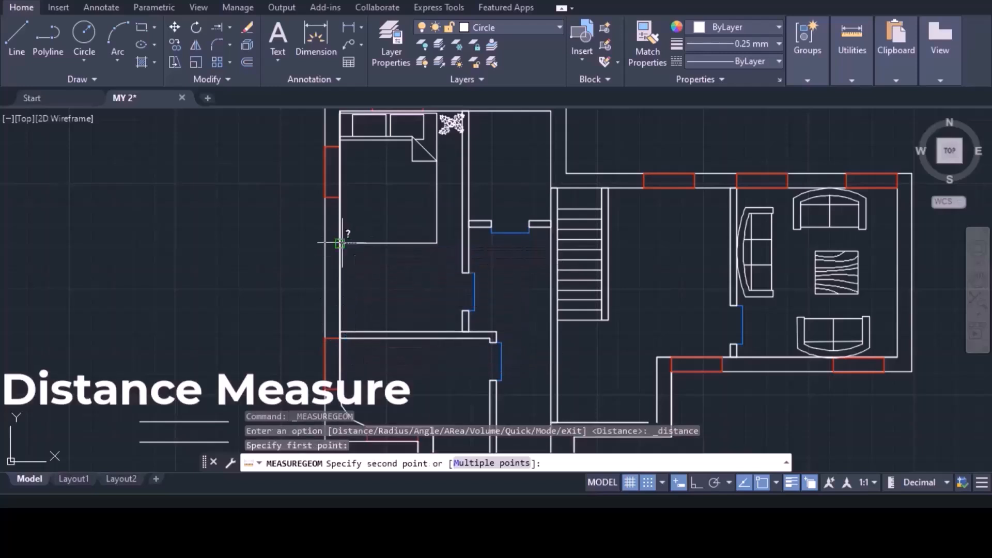
{"action": "left_click", "coordinate": [342, 332]}
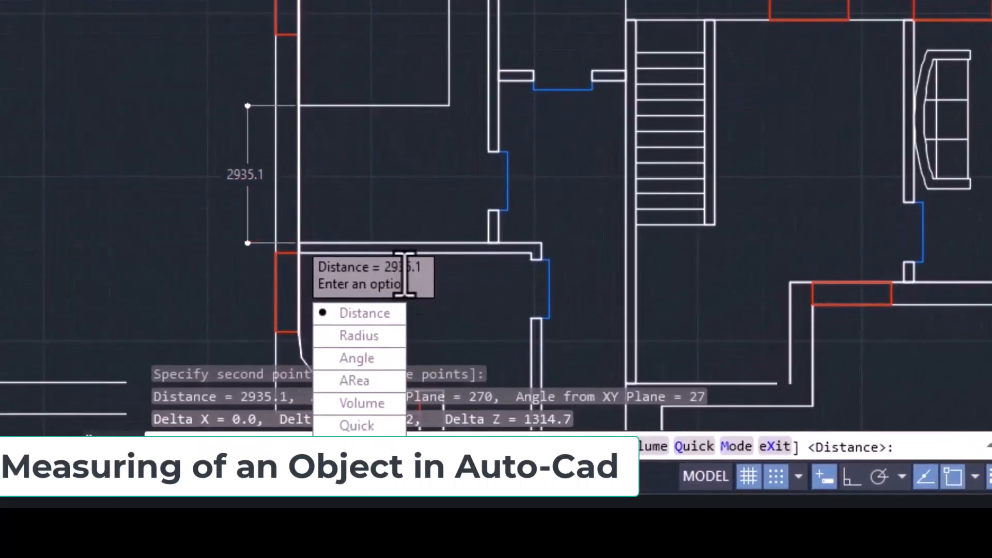
Step: Measure the radius of the curved inner wall corner in the room below the bedroom
{"action": "left_click", "coordinate": [361, 336]}
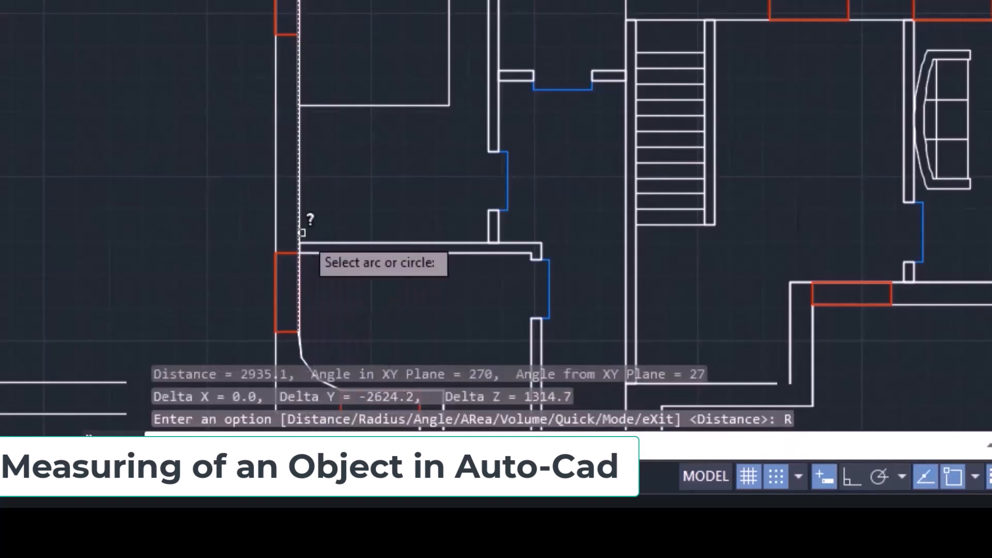
{"action": "mouse_move", "coordinate": [327, 315]}
{"action": "middle_mouse_down"}
{"action": "mouse_move", "coordinate": [288, 11]}
{"action": "mouse_move", "coordinate": [193, 115]}
{"action": "middle_mouse_up"}
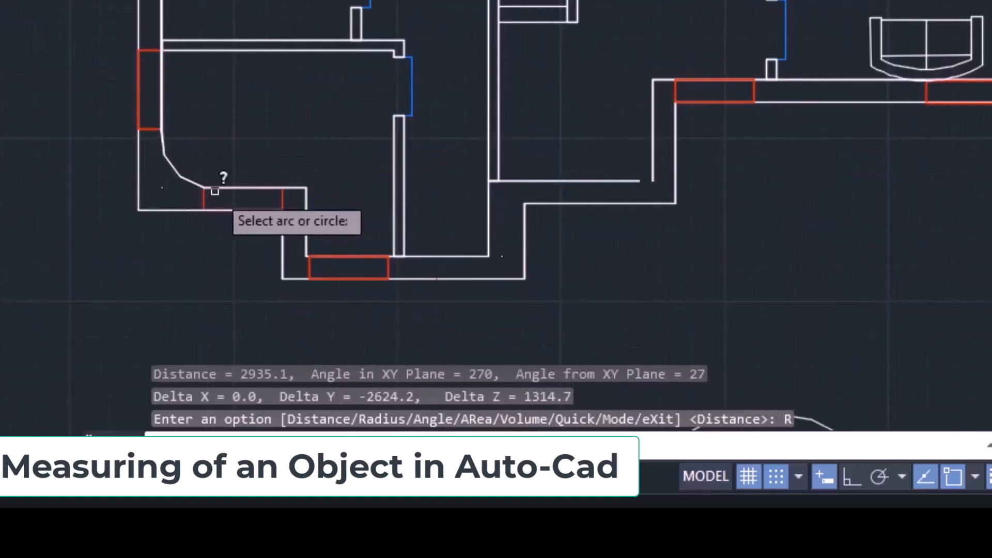
{"action": "left_click", "coordinate": [184, 180]}
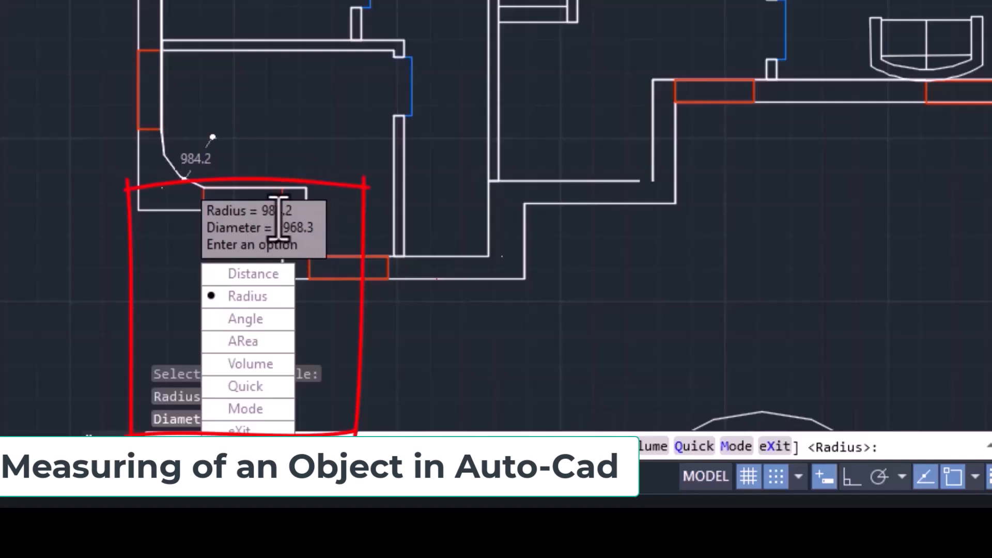
Step: Measure the angle of the curved wall corner and the angle between the plot boundary's vertical and sloping lines
{"action": "left_click", "coordinate": [268, 317]}
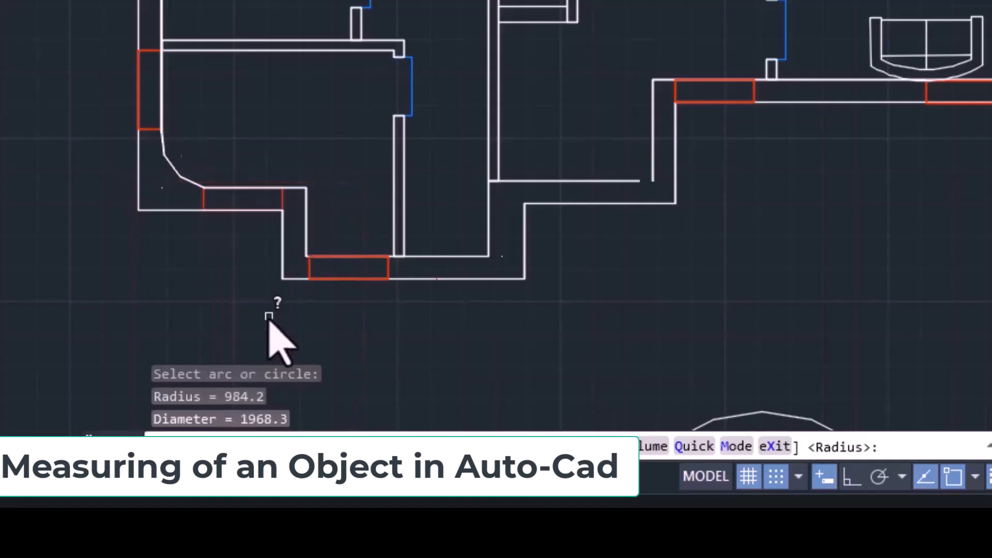
{"action": "left_click", "coordinate": [179, 173]}
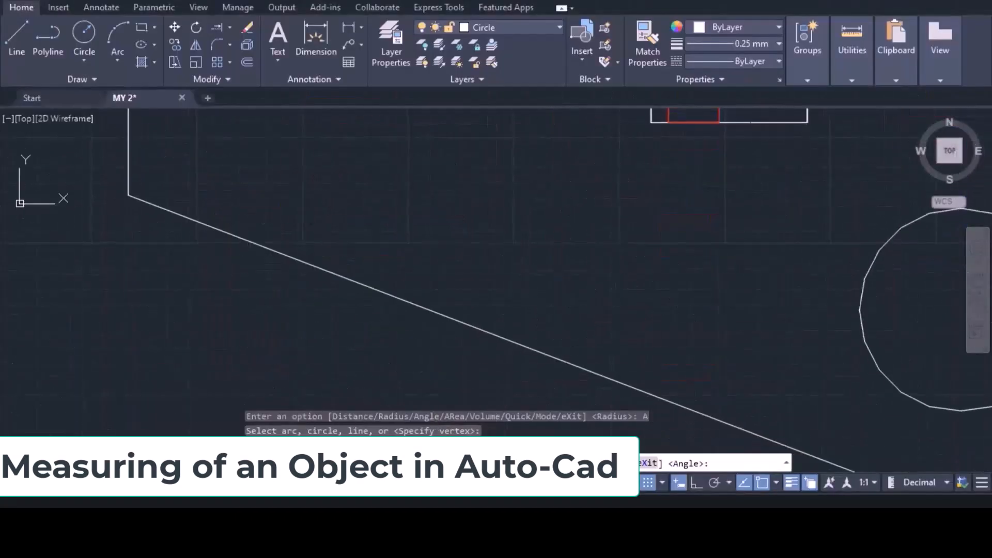
{"action": "left_click", "coordinate": [347, 209]}
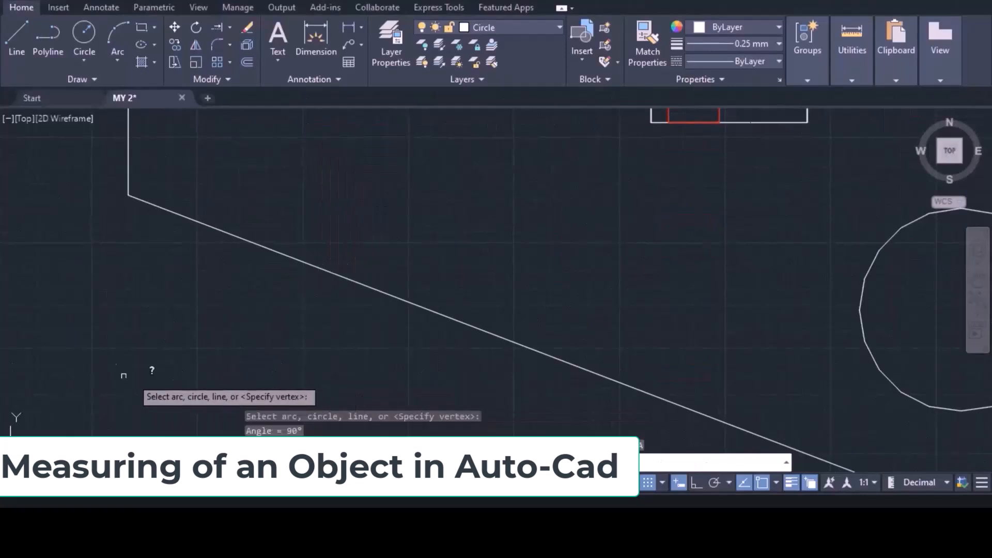
{"action": "left_click", "coordinate": [170, 210]}
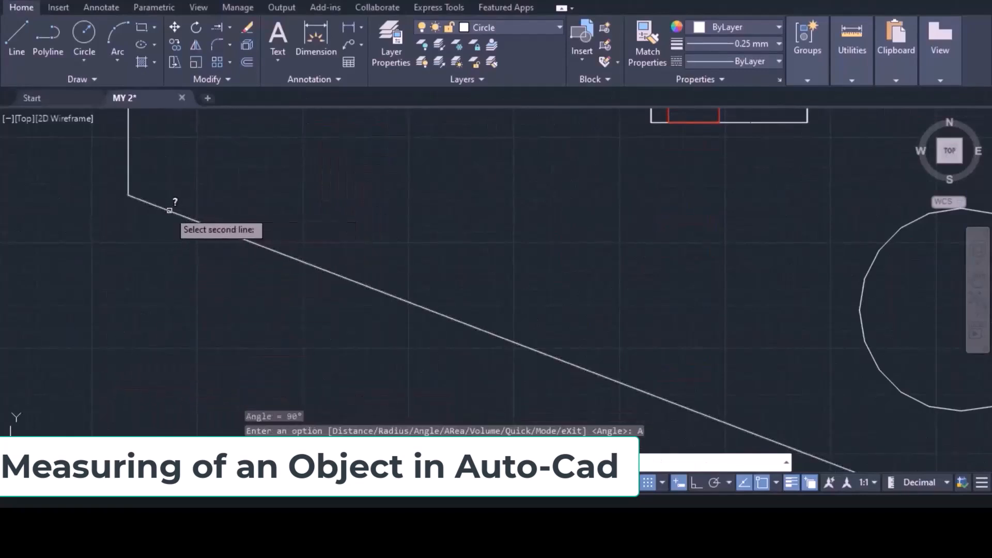
{"action": "left_click", "coordinate": [127, 156]}
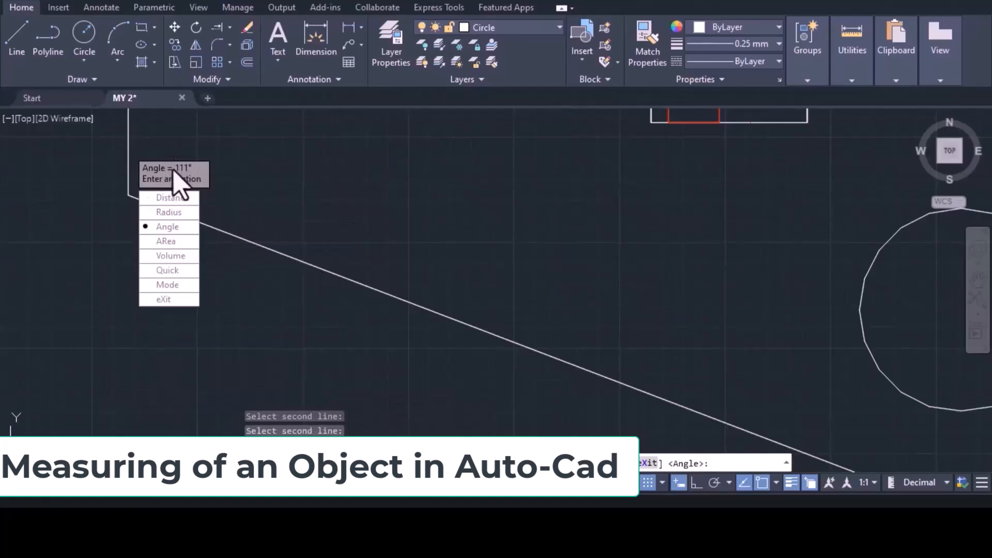
{"action": "middle_click", "coordinate": [258, 210]}
{"action": "middle_click", "coordinate": [258, 211]}
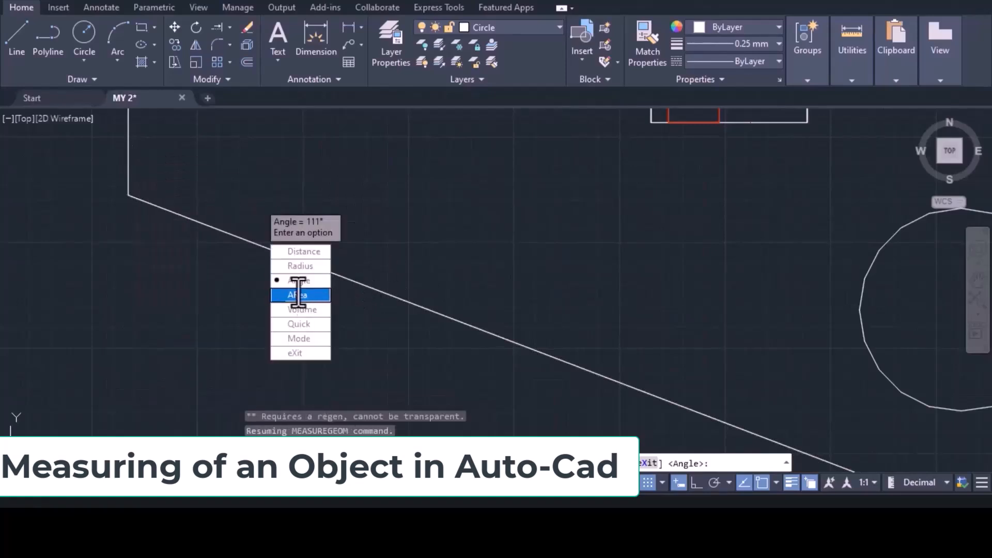
Step: Measure the area of the living room by picking its four inner wall corners and totalling
{"action": "left_click", "coordinate": [299, 295]}
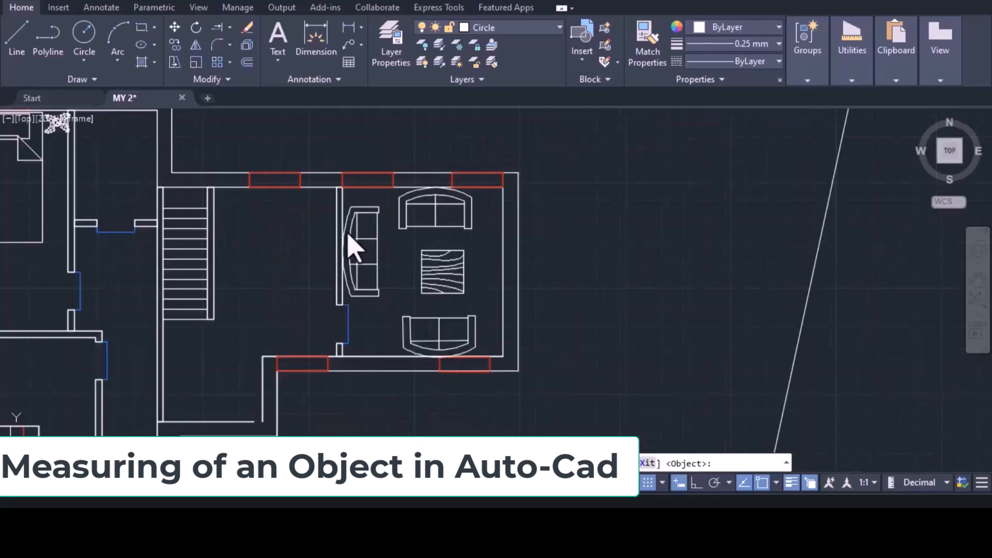
{"action": "scroll", "coordinate": [336, 195], "scroll_direction": "up", "scroll_amount": 4}
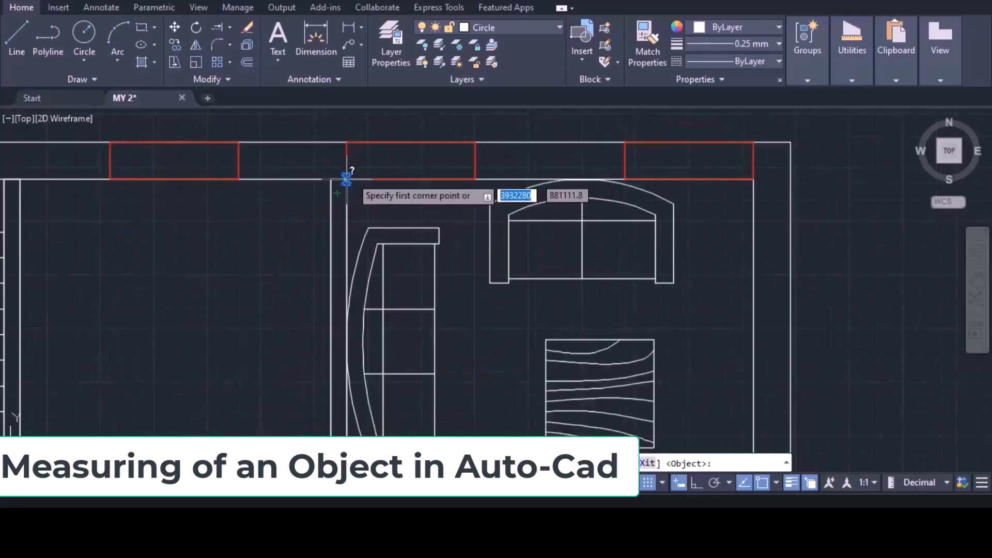
{"action": "left_click", "coordinate": [348, 178]}
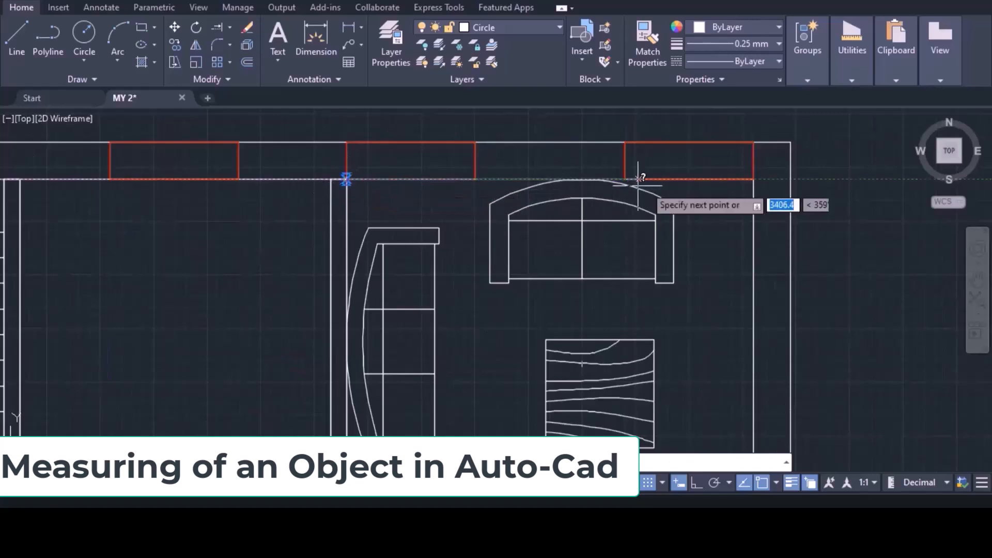
{"action": "scroll", "coordinate": [724, 178], "scroll_direction": "down", "scroll_amount": 2}
{"action": "scroll", "coordinate": [724, 179], "scroll_direction": "down", "scroll_amount": 2}
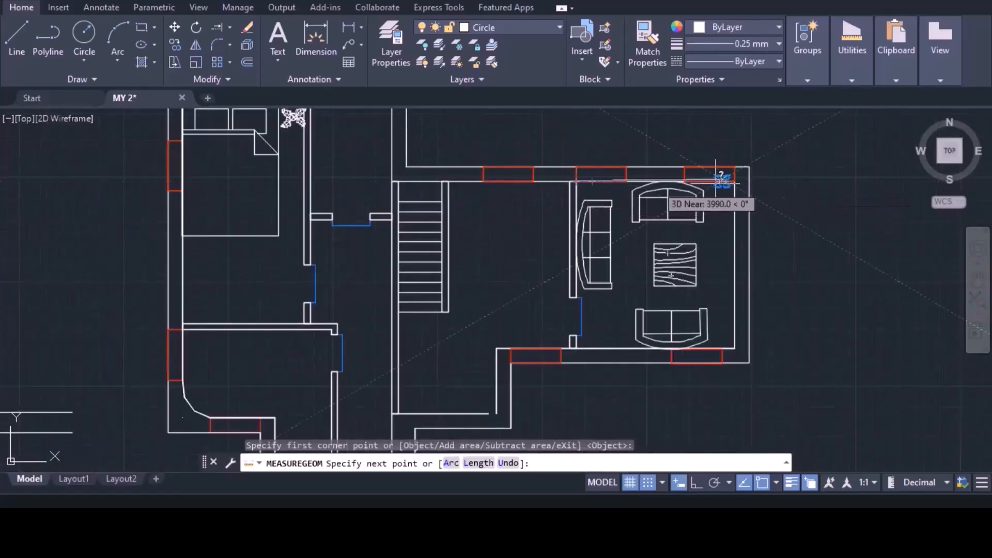
{"action": "left_click", "coordinate": [576, 182]}
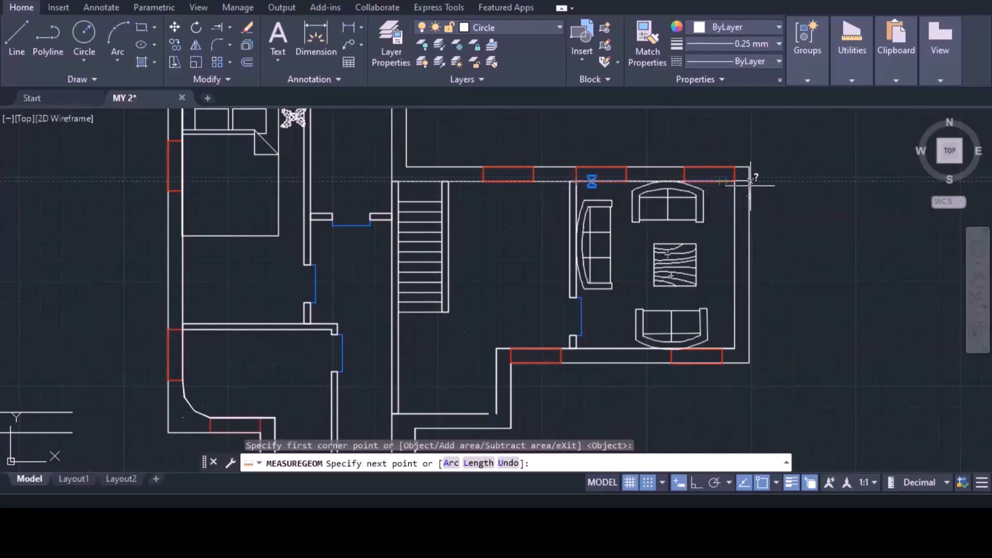
{"action": "left_click", "coordinate": [735, 181]}
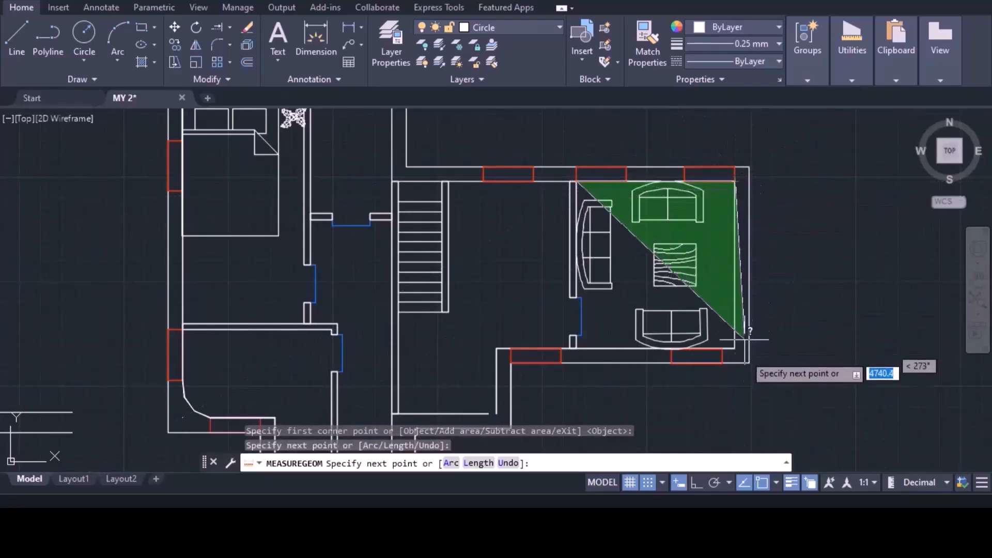
{"action": "left_click", "coordinate": [734, 349]}
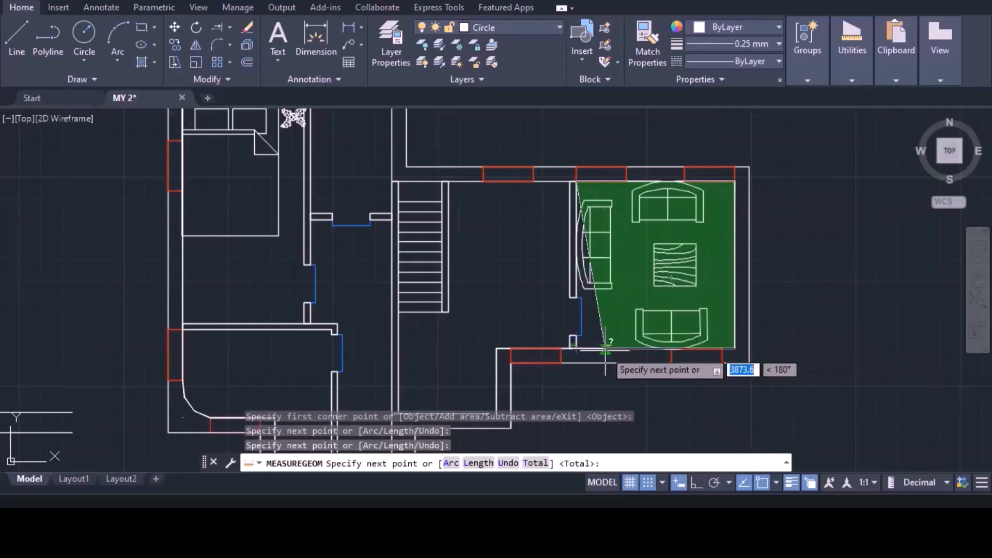
{"action": "left_click", "coordinate": [576, 350]}
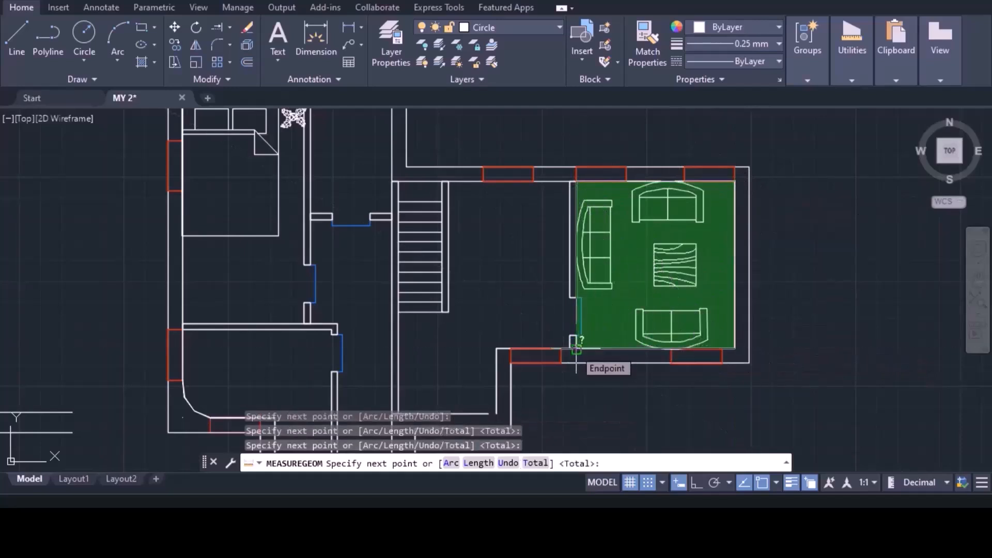
{"action": "key", "text": "Return"}
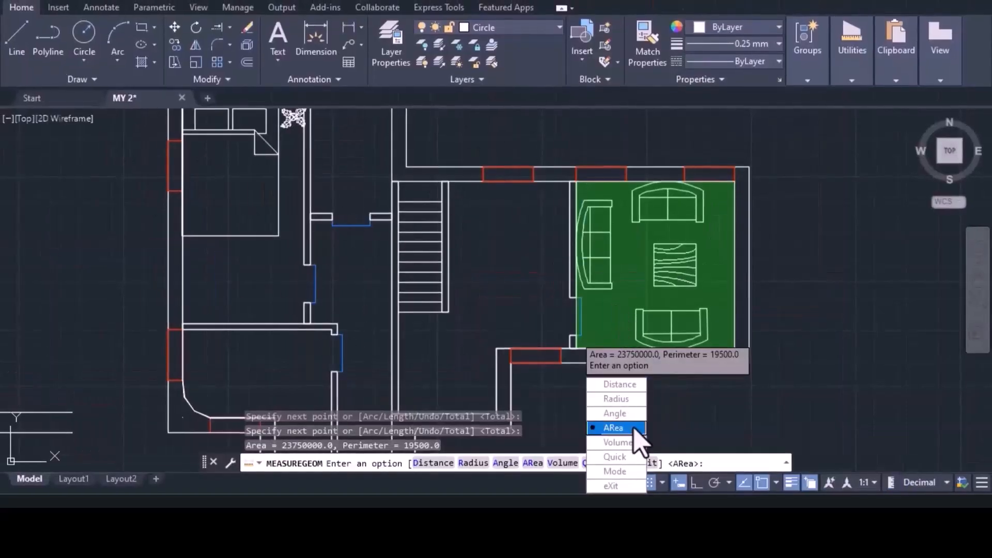
Step: Start measuring the whole house's interior area, outlining the upper inner walls from the living room's outer corner to the bedroom corner behind the bed
{"action": "left_click", "coordinate": [617, 428]}
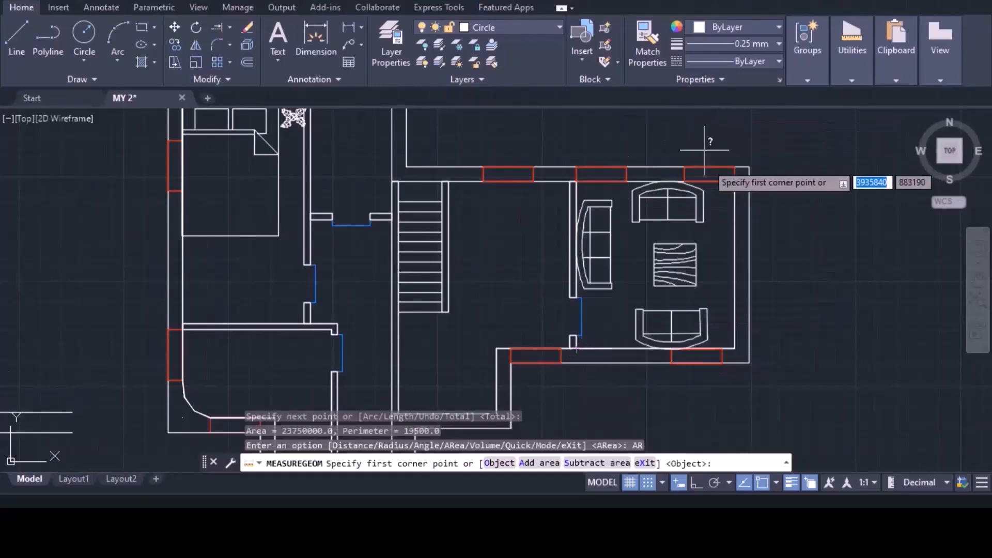
{"action": "left_click", "coordinate": [735, 181]}
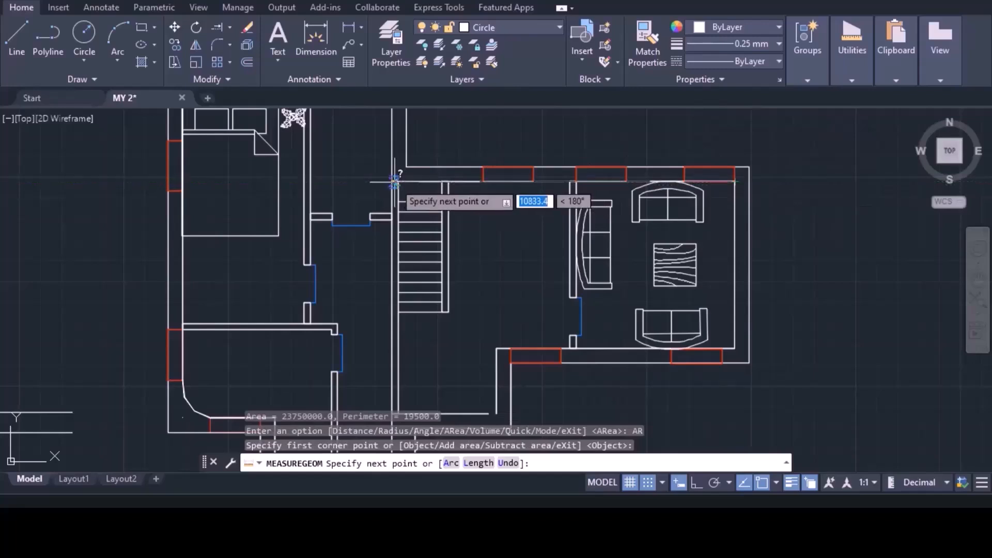
{"action": "scroll", "coordinate": [362, 175], "scroll_direction": "up", "scroll_amount": 5}
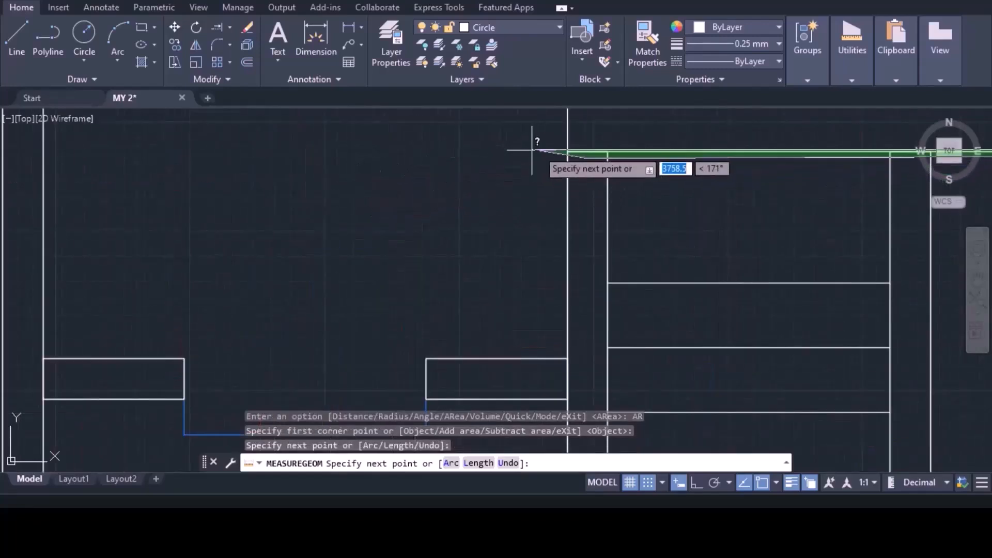
{"action": "left_click", "coordinate": [513, 152]}
{"action": "scroll", "coordinate": [210, 146], "scroll_direction": "down", "scroll_amount": 5}
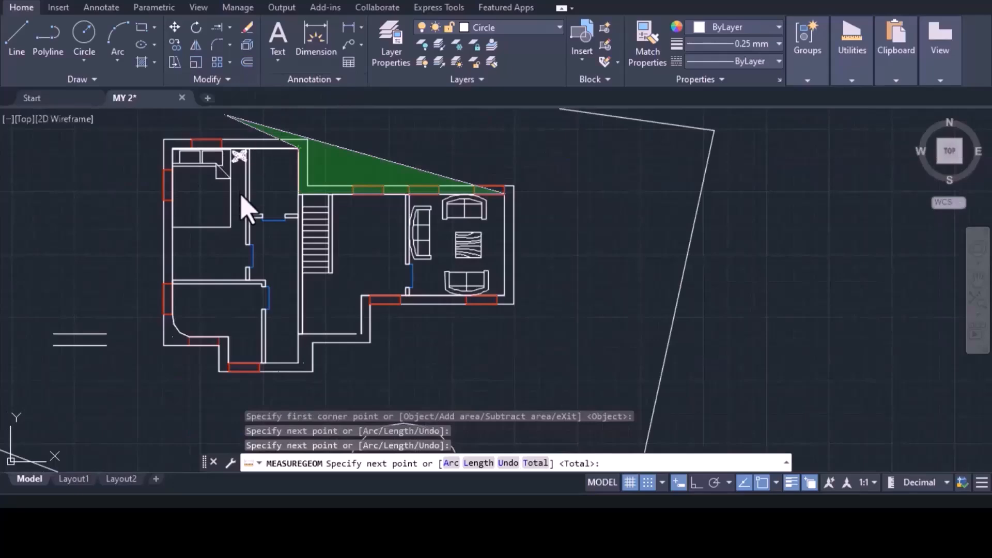
{"action": "scroll", "coordinate": [217, 155], "scroll_direction": "up", "scroll_amount": 5}
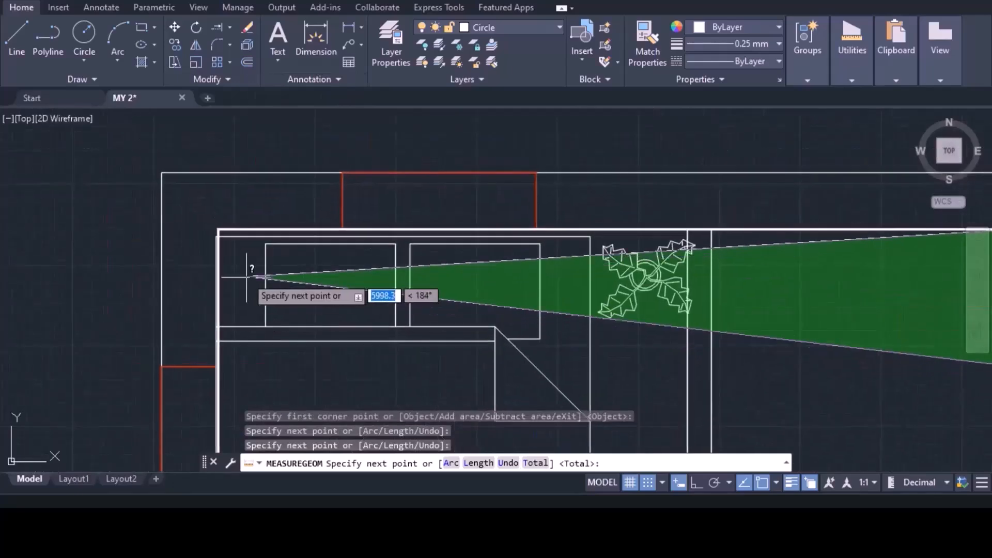
{"action": "left_click", "coordinate": [218, 230]}
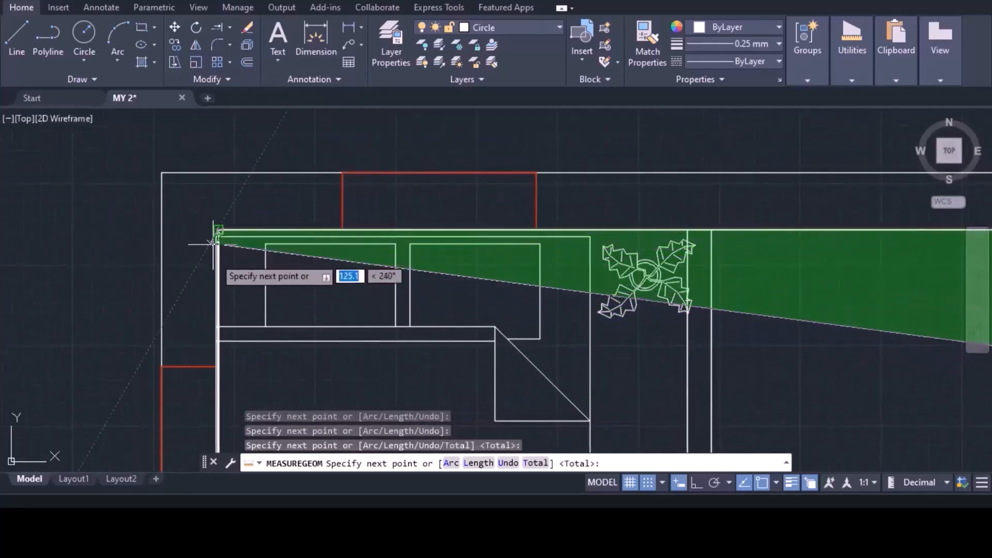
Step: Continue the area outline down the bedroom side's inner wall to the start of the curved wall corner
{"action": "scroll", "coordinate": [212, 242], "scroll_direction": "down", "scroll_amount": 5}
{"action": "scroll", "coordinate": [255, 354], "scroll_direction": "up", "scroll_amount": 5}
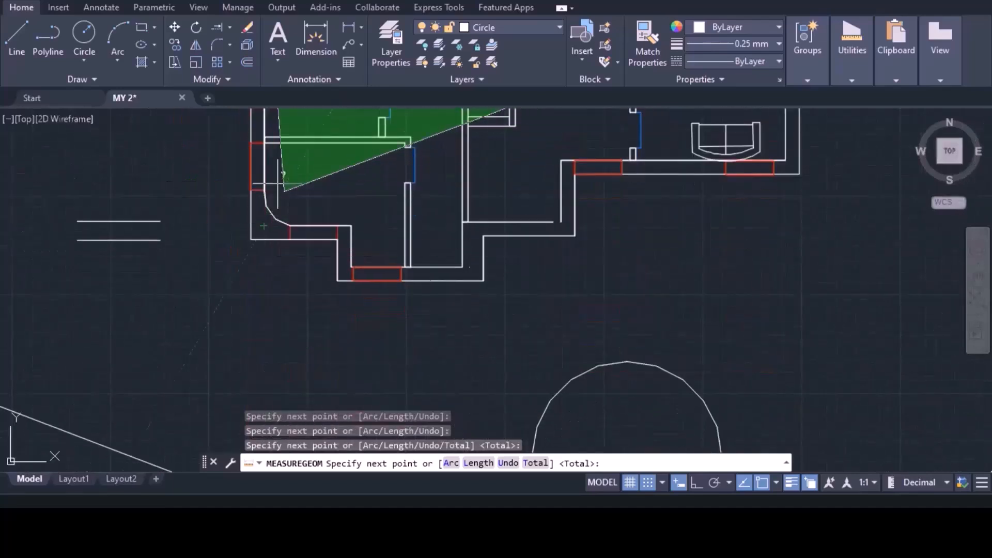
{"action": "middle_click_drag", "start_coordinate": [265, 192], "coordinate": [279, 309]}
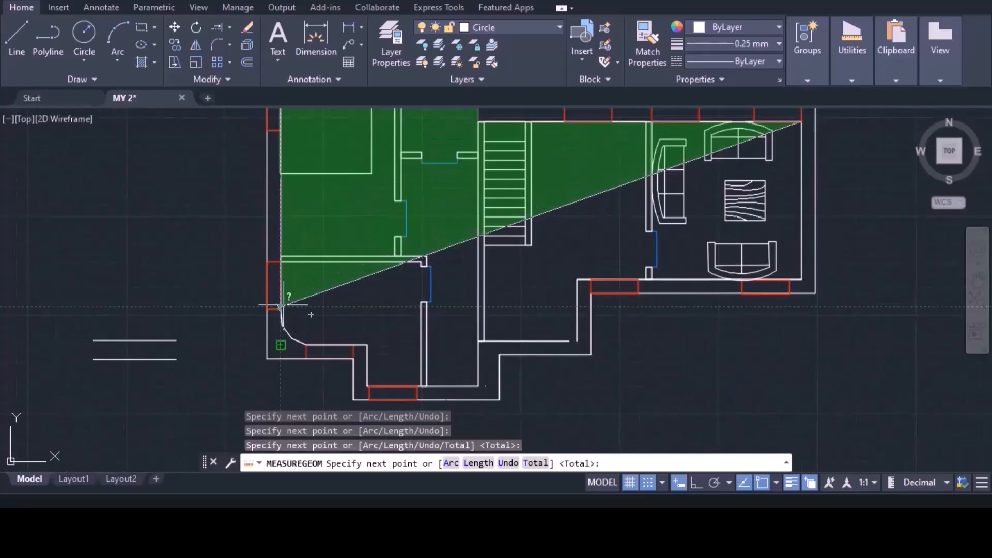
{"action": "scroll", "coordinate": [277, 309], "scroll_direction": "up", "scroll_amount": 4}
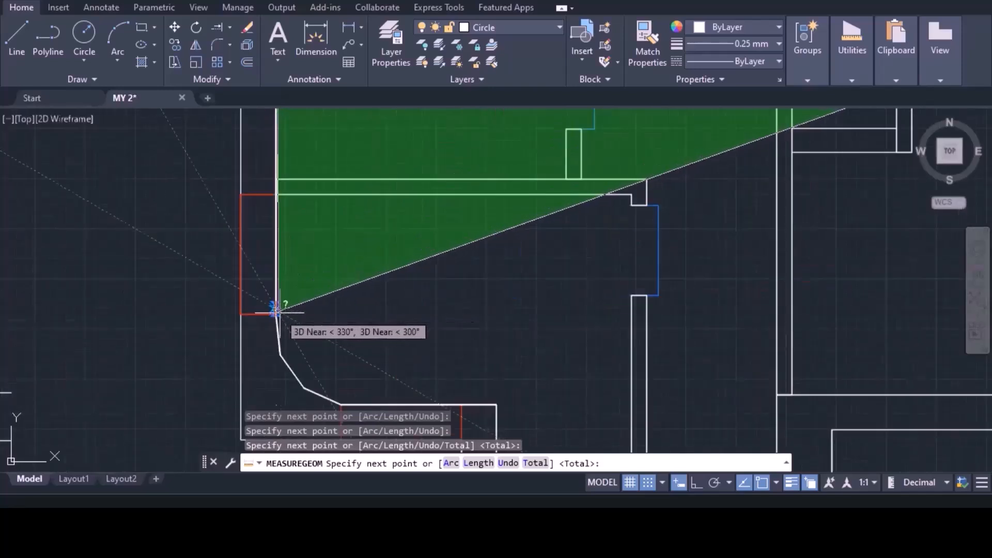
{"action": "left_click", "coordinate": [276, 310]}
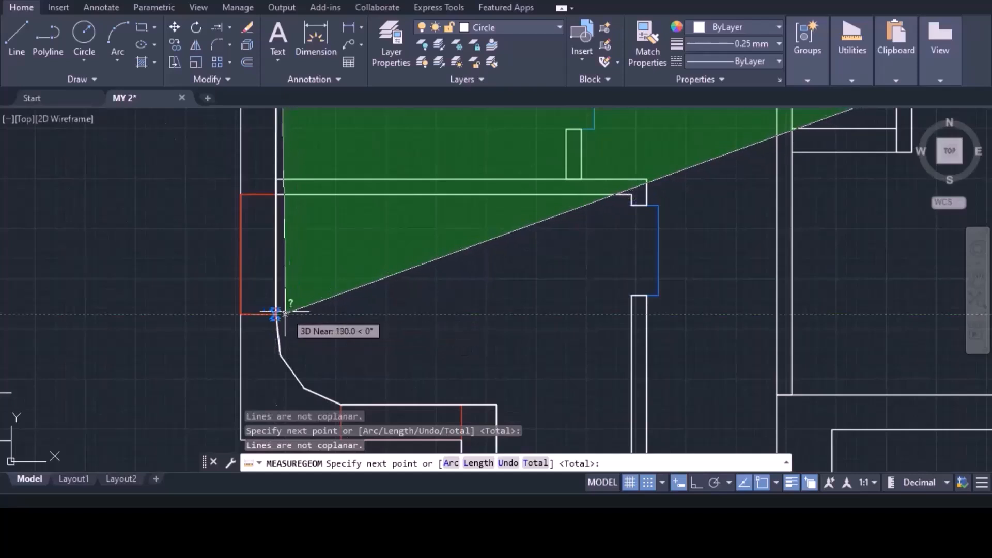
{"action": "scroll", "coordinate": [277, 312], "scroll_direction": "up", "scroll_amount": 5}
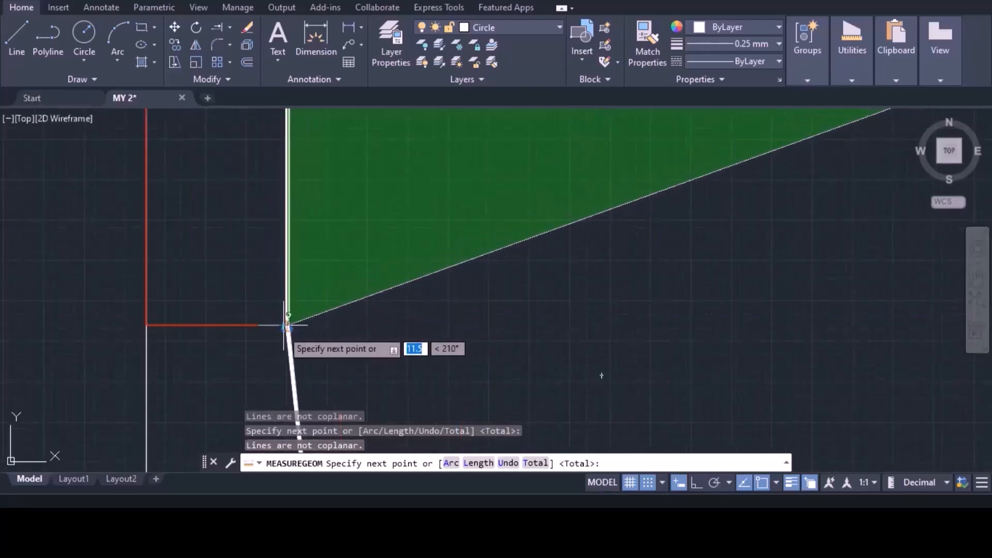
{"action": "left_click", "coordinate": [287, 325]}
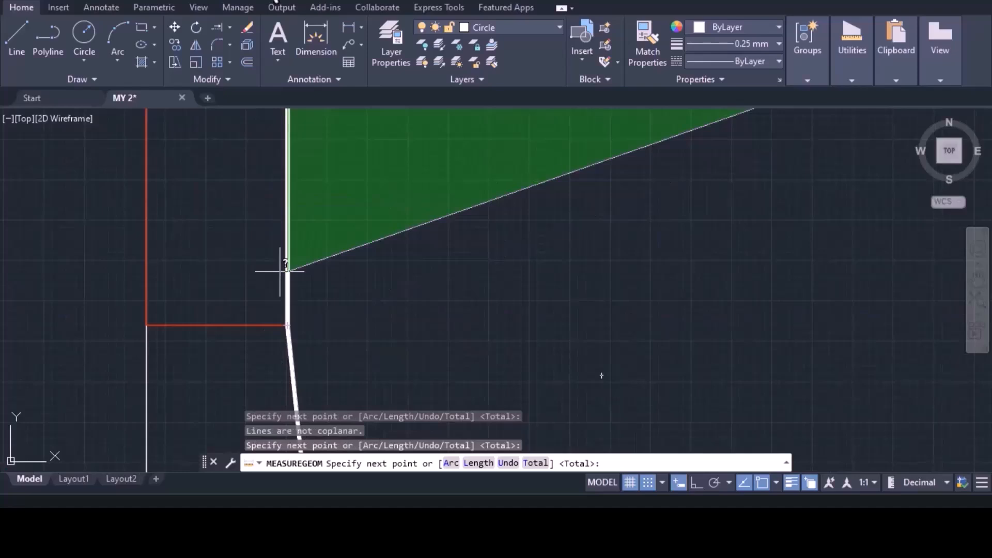
Step: Follow the curved wall corner with the area outline, using the Arc option up to the curve's lower end
{"action": "left_click", "coordinate": [451, 464]}
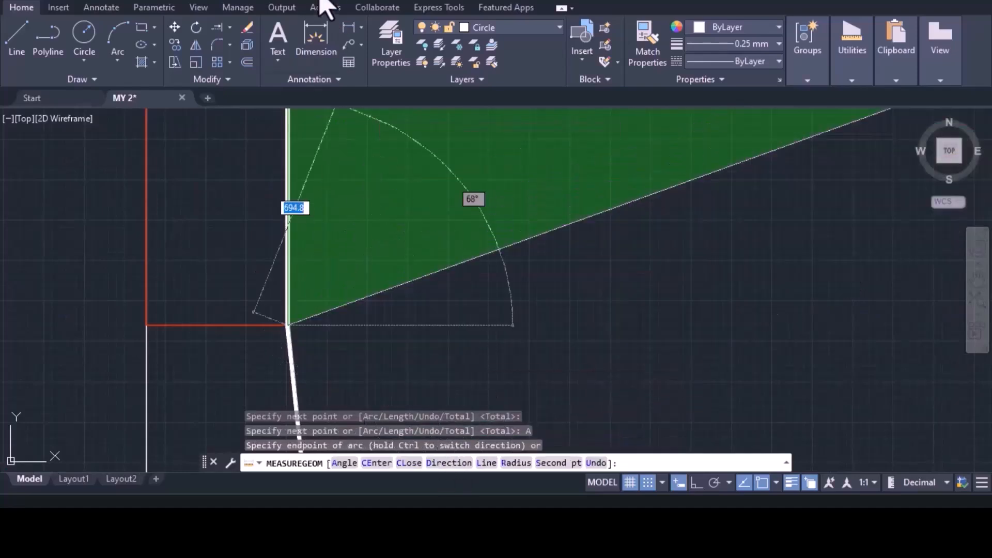
{"action": "scroll", "coordinate": [497, 362], "scroll_direction": "down", "scroll_amount": 3}
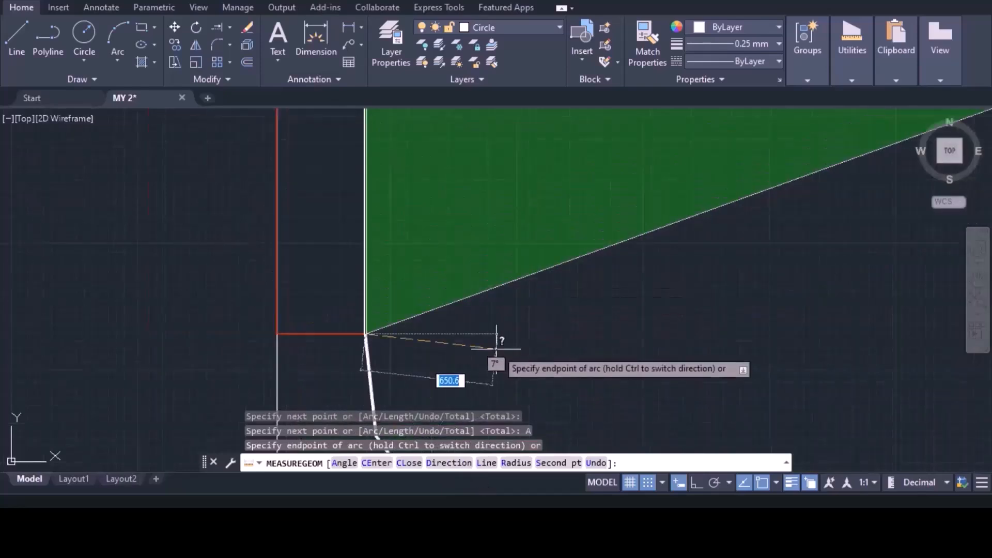
{"action": "middle_click_drag", "start_coordinate": [492, 304], "coordinate": [391, 154]}
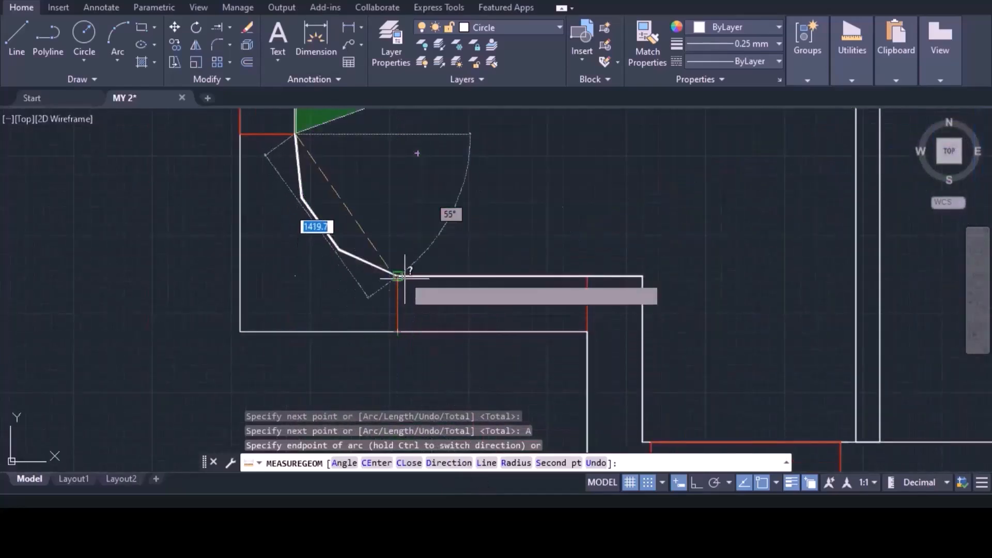
{"action": "scroll", "coordinate": [408, 279], "scroll_direction": "down", "scroll_amount": 2}
{"action": "middle_click_drag", "start_coordinate": [408, 279], "coordinate": [518, 236]}
{"action": "scroll", "coordinate": [518, 231], "scroll_direction": "up", "scroll_amount": 3}
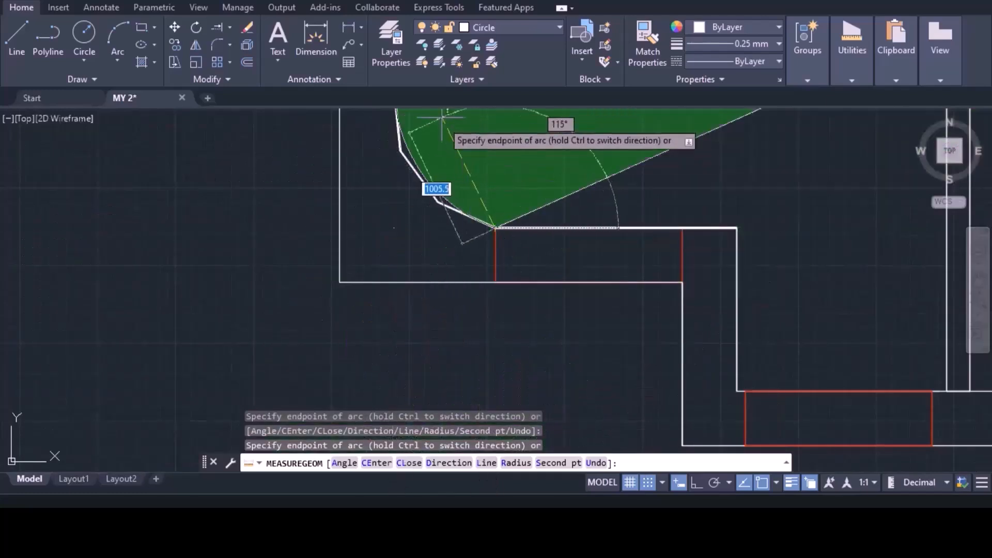
Step: Switch the outline back to Line, trace the remaining lower inner walls to the living room's lower outer corner and total the house area
{"action": "left_click", "coordinate": [487, 463]}
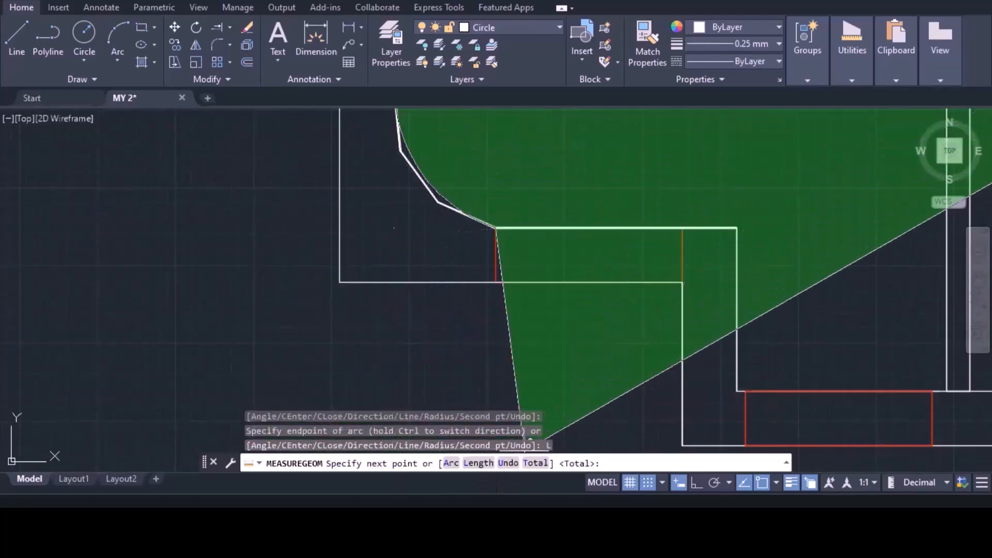
{"action": "left_click", "coordinate": [740, 227]}
{"action": "scroll", "coordinate": [786, 259], "scroll_direction": "down", "scroll_amount": 3}
{"action": "mouse_move", "coordinate": [804, 263]}
{"action": "middle_mouse_down"}
{"action": "mouse_move", "coordinate": [480, 252]}
{"action": "mouse_move", "coordinate": [376, 271]}
{"action": "middle_mouse_up"}
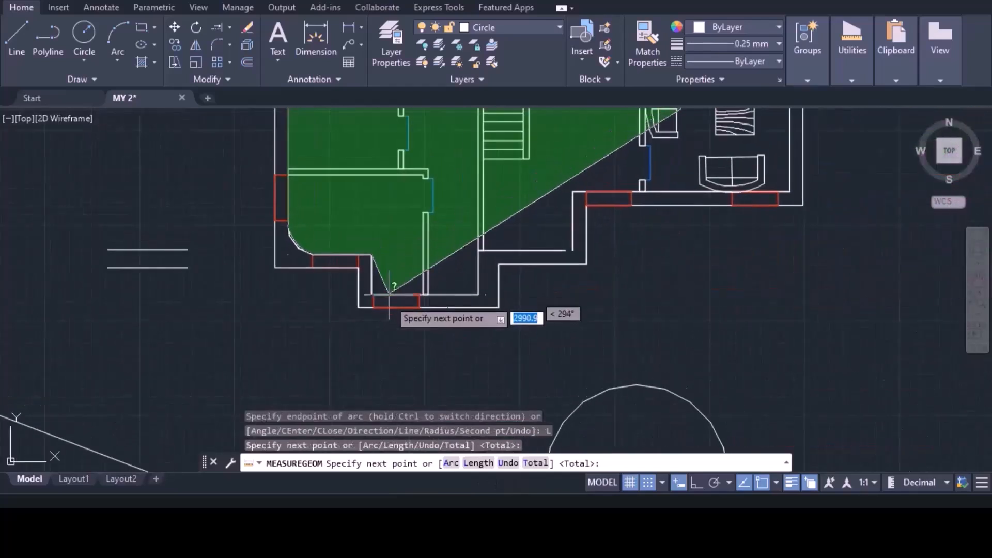
{"action": "left_click", "coordinate": [372, 295]}
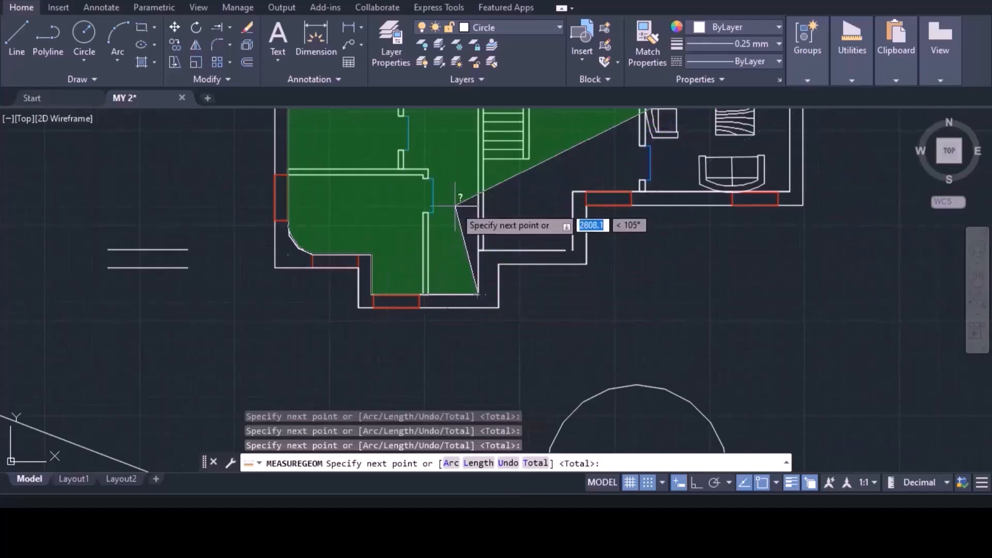
{"action": "left_click", "coordinate": [477, 251]}
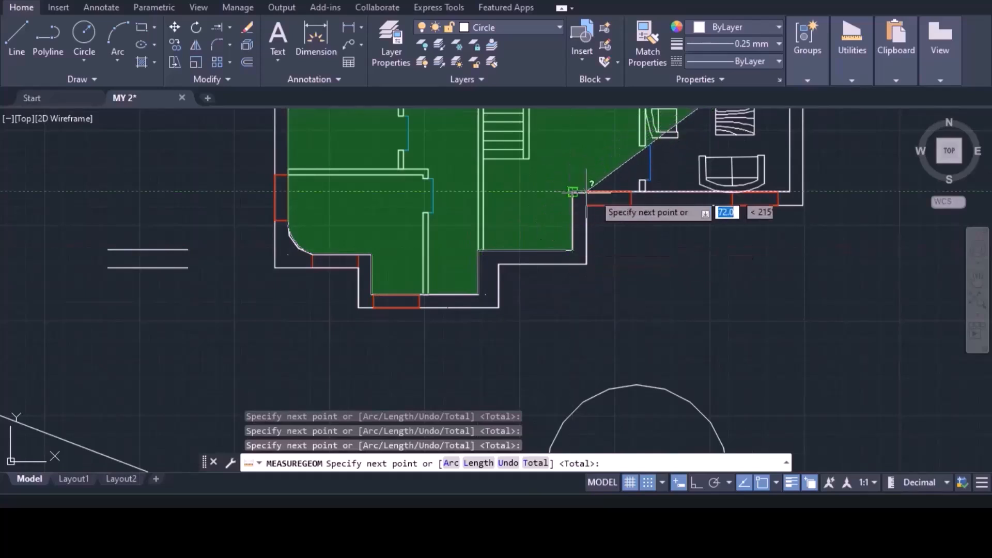
{"action": "scroll", "coordinate": [734, 199], "scroll_direction": "down", "scroll_amount": 5}
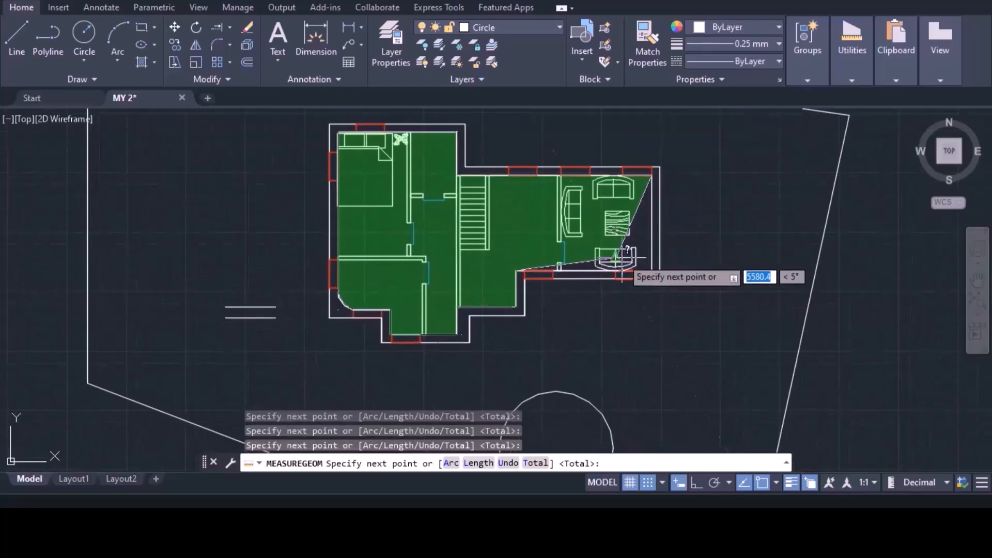
{"action": "left_click", "coordinate": [652, 270]}
{"action": "key", "text": "Return"}
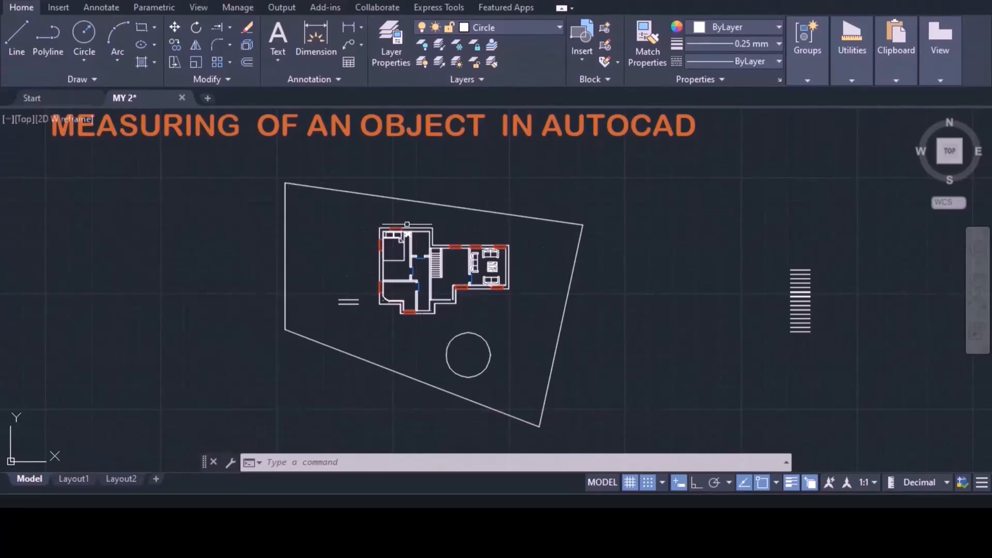
Step: Start an area measurement of the living room, outlining its upper inner wall from the outer corner to the partition wall
{"action": "left_click", "coordinate": [865, 78]}
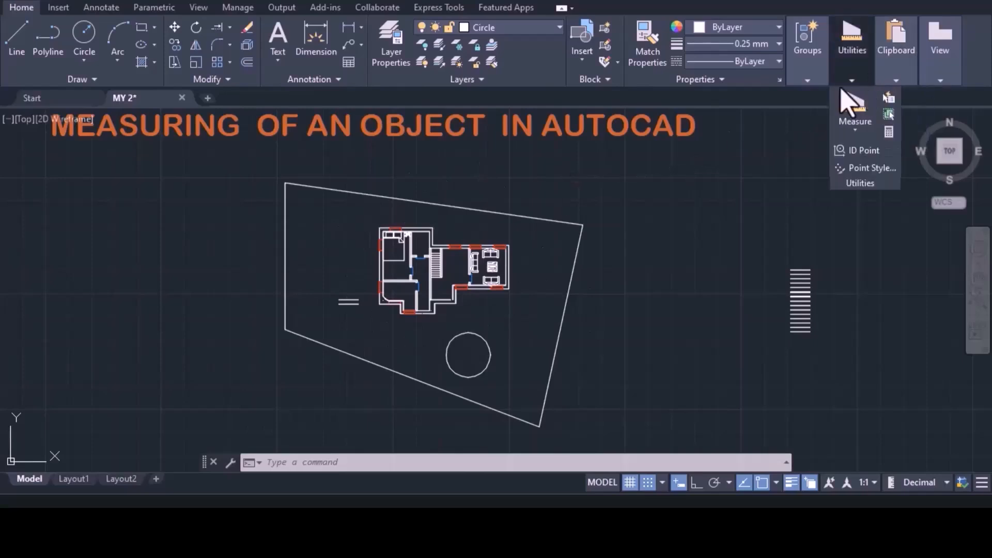
{"action": "middle_click_drag", "start_coordinate": [365, 160], "coordinate": [320, 167]}
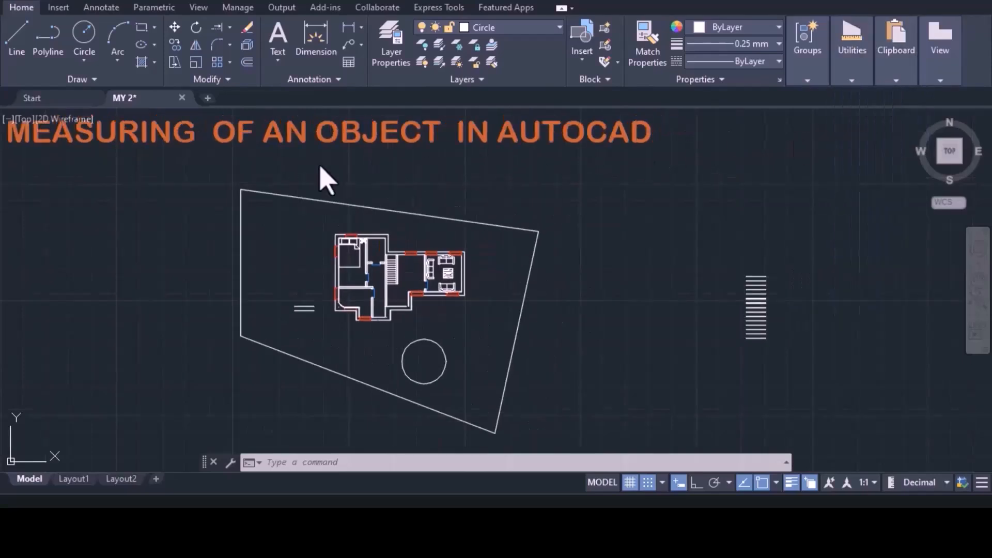
{"action": "left_click", "coordinate": [869, 82]}
{"action": "left_click", "coordinate": [857, 132]}
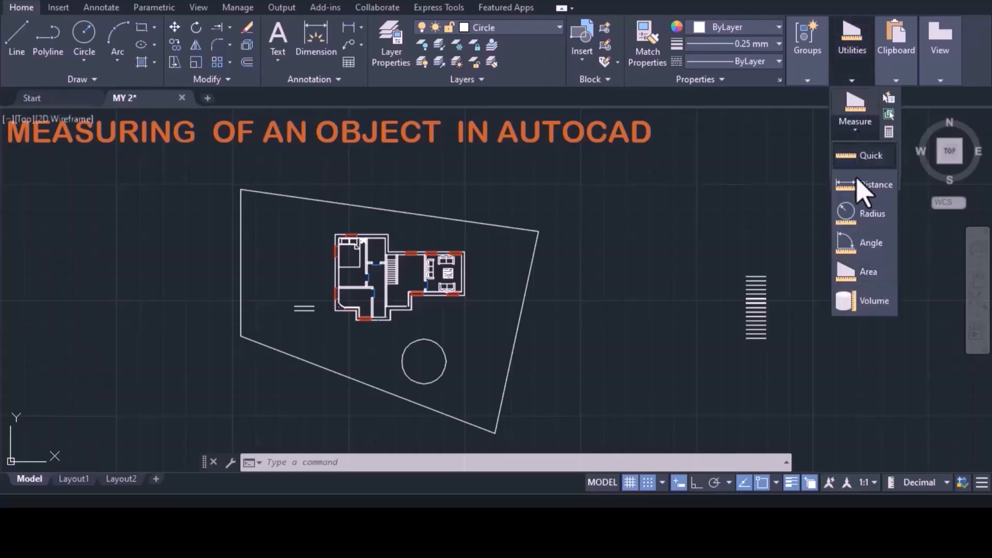
{"action": "left_click", "coordinate": [859, 282]}
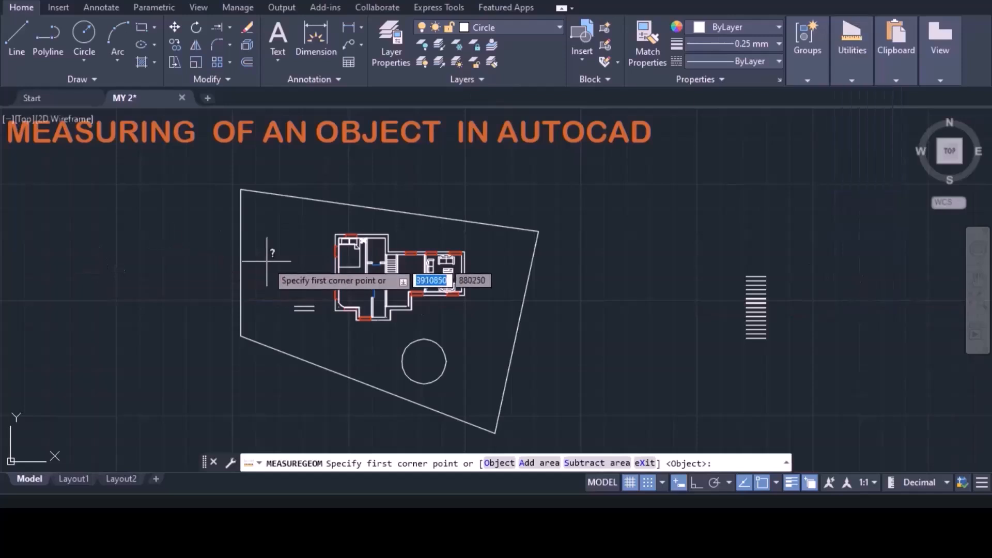
{"action": "scroll", "coordinate": [261, 235], "scroll_direction": "up", "scroll_amount": 2}
{"action": "scroll", "coordinate": [469, 287], "scroll_direction": "up", "scroll_amount": 2}
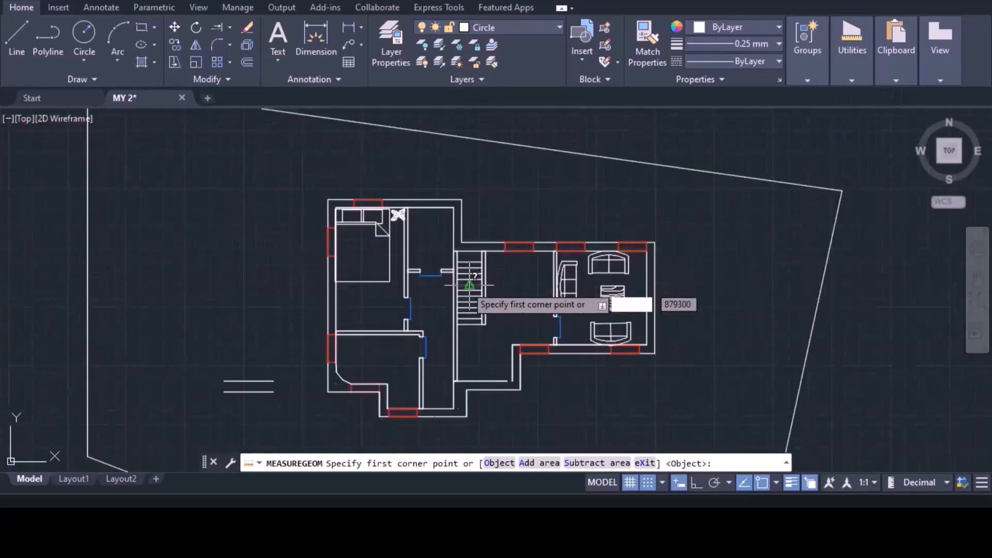
{"action": "scroll", "coordinate": [445, 300], "scroll_direction": "up", "scroll_amount": 2}
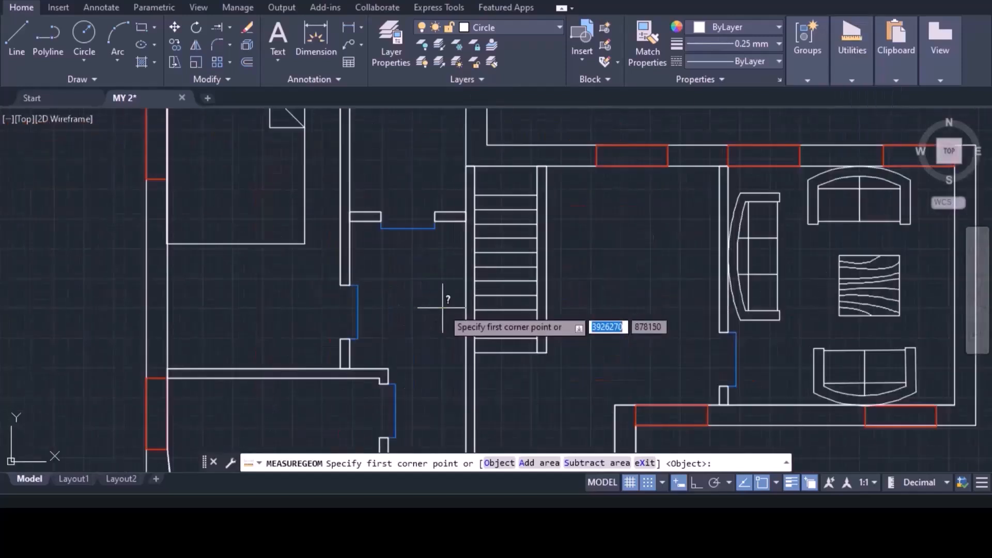
{"action": "middle_click_drag", "start_coordinate": [438, 309], "coordinate": [350, 279]}
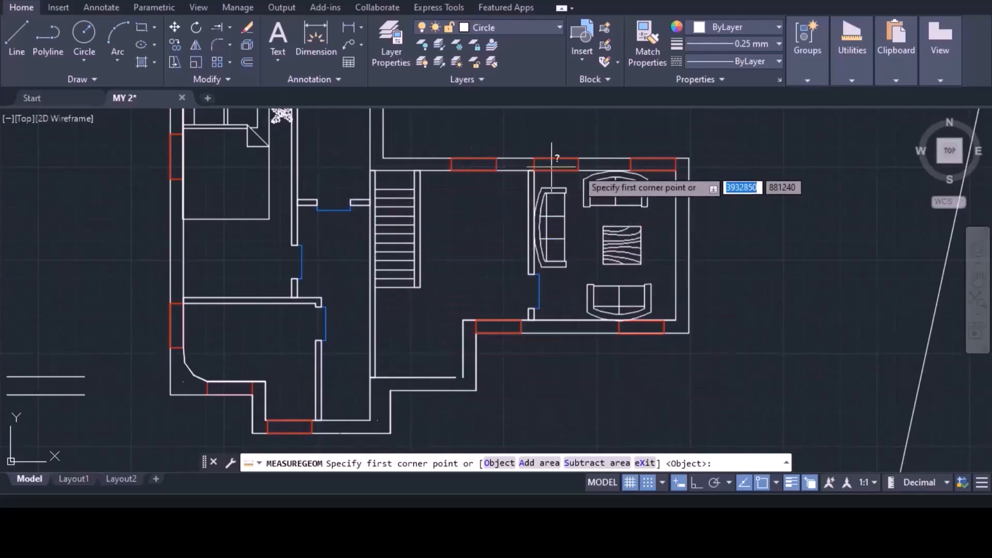
{"action": "left_click", "coordinate": [677, 170]}
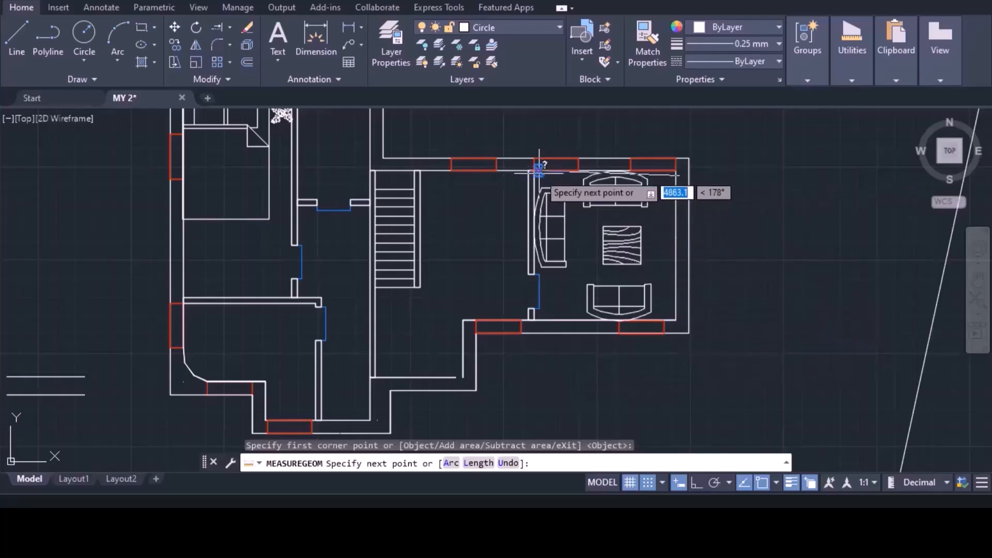
{"action": "scroll", "coordinate": [539, 171], "scroll_direction": "up", "scroll_amount": 7}
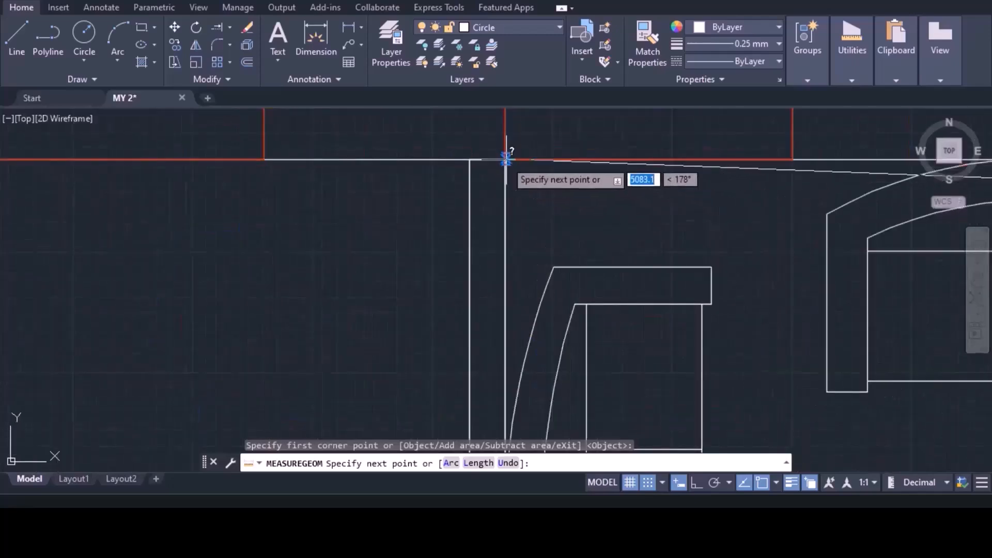
{"action": "left_click", "coordinate": [505, 160]}
Step: Continue the outline through the living room's two lower inner corners and total the room's area
{"action": "scroll", "coordinate": [535, 300], "scroll_direction": "down", "scroll_amount": 7}
{"action": "middle_click_drag", "start_coordinate": [521, 302], "coordinate": [416, 21]}
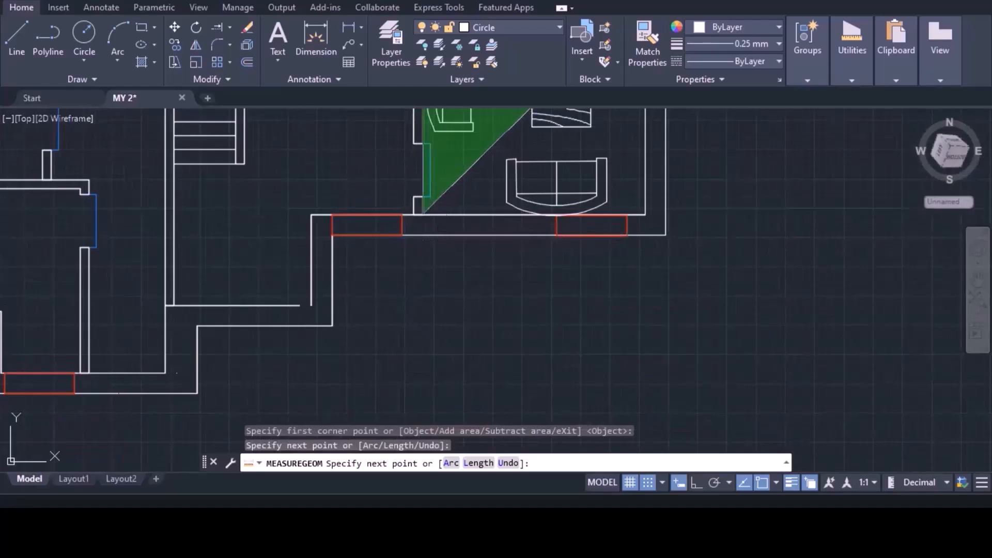
{"action": "left_click", "coordinate": [423, 213]}
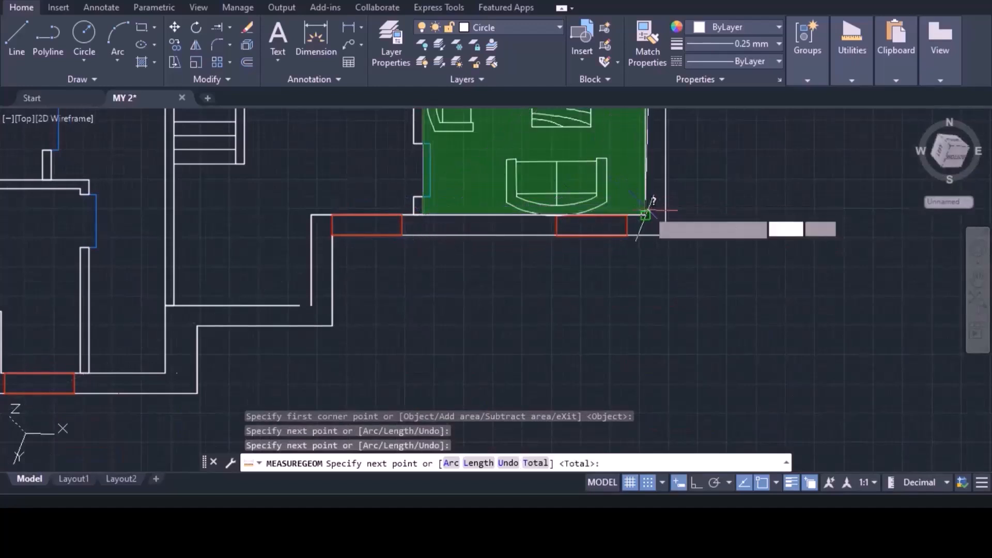
{"action": "left_click", "coordinate": [648, 211]}
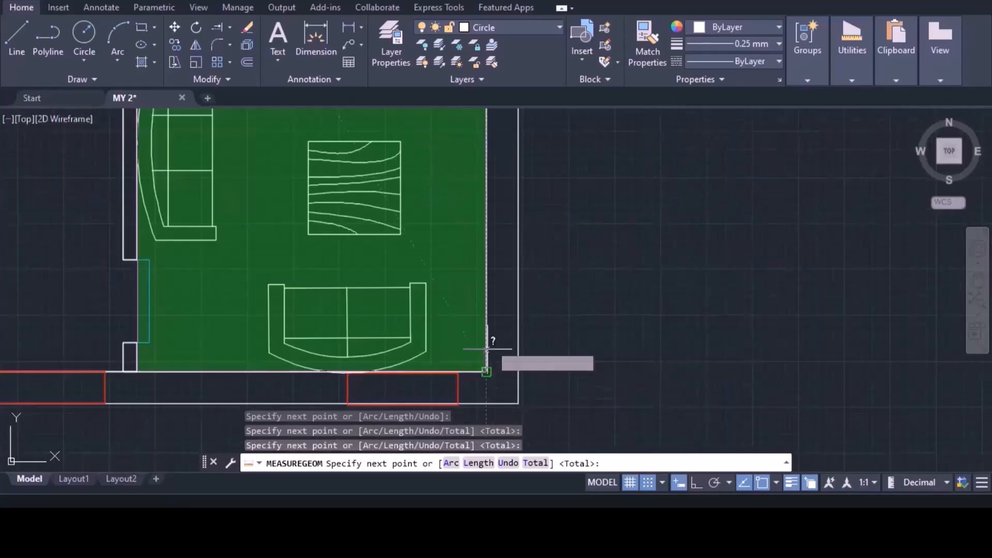
{"action": "key", "text": "Return"}
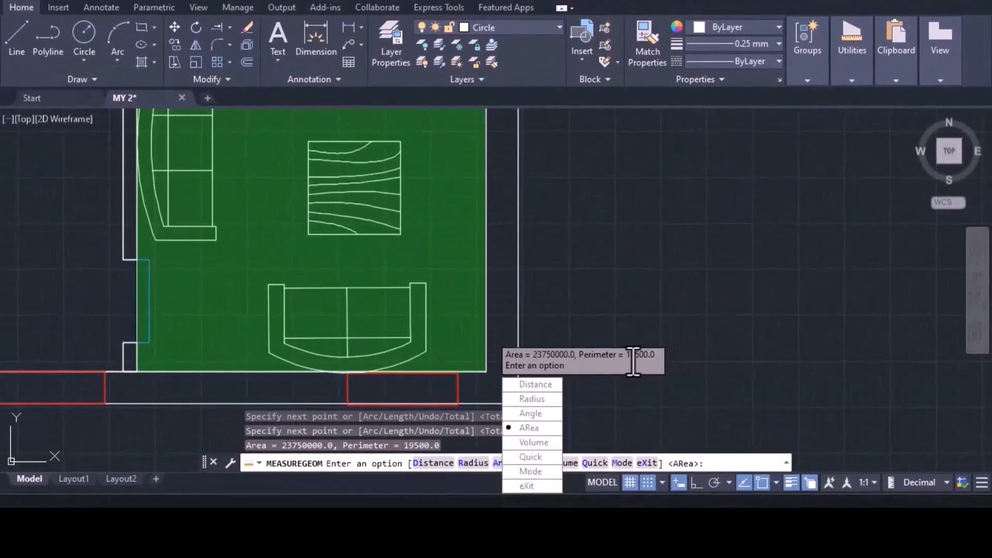
Step: Start another area measurement with Add area, outlining the stair hall's upper wall from the living room partition to the staircase's far corner
{"action": "mouse_move", "coordinate": [248, 241]}
{"action": "middle_mouse_down"}
{"action": "mouse_move", "coordinate": [379, 341]}
{"action": "mouse_move", "coordinate": [602, 381]}
{"action": "middle_mouse_up"}
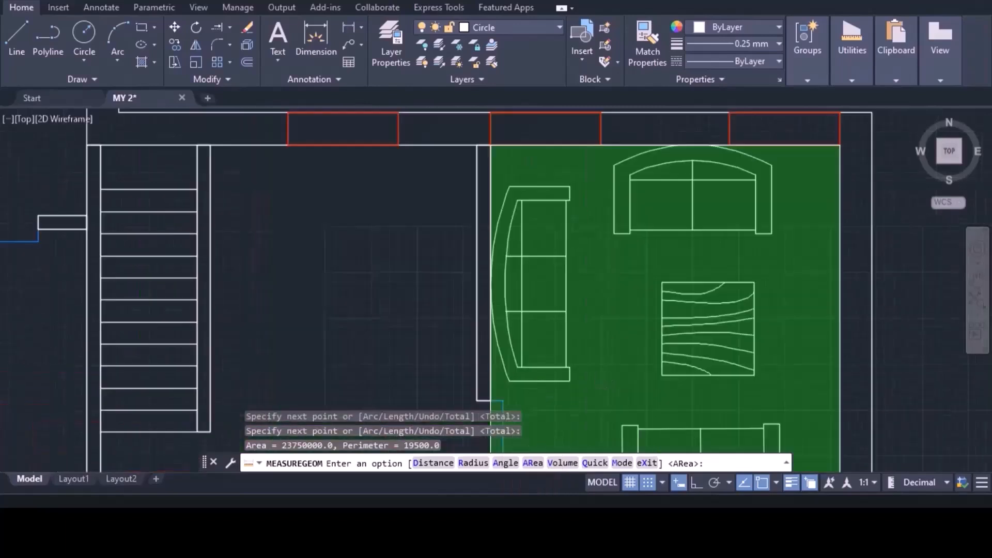
{"action": "left_click", "coordinate": [532, 463]}
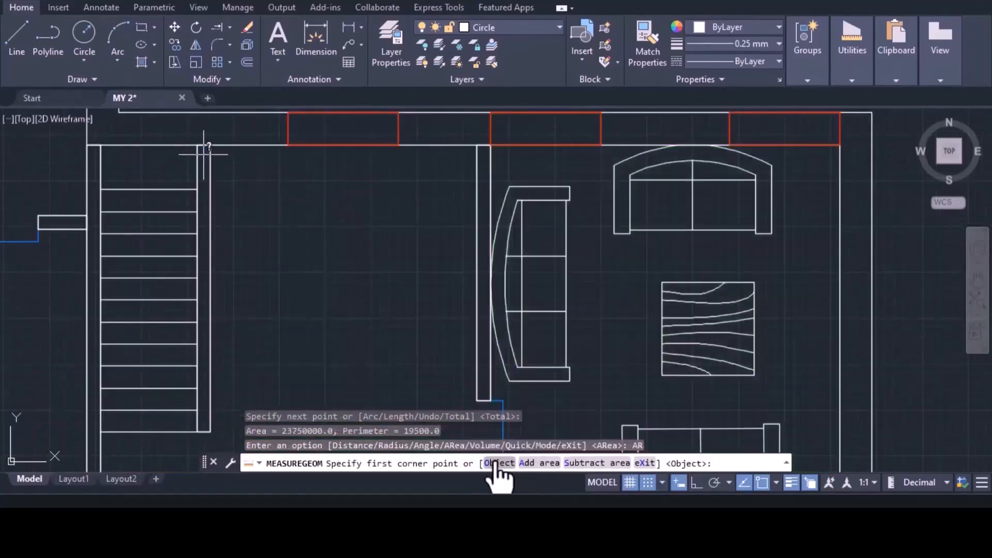
{"action": "left_click", "coordinate": [546, 463]}
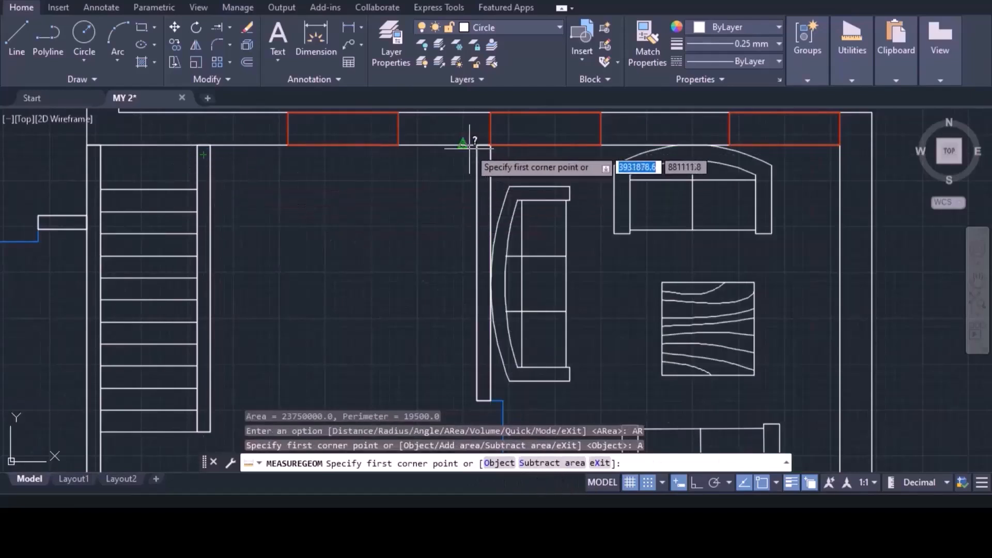
{"action": "left_click", "coordinate": [97, 147]}
Step: Continue the added area down the staircase-side wall and around the stair hall's stepped lower walls
{"action": "scroll", "coordinate": [217, 310], "scroll_direction": "down", "scroll_amount": 5}
{"action": "scroll", "coordinate": [217, 311], "scroll_direction": "up", "scroll_amount": 5}
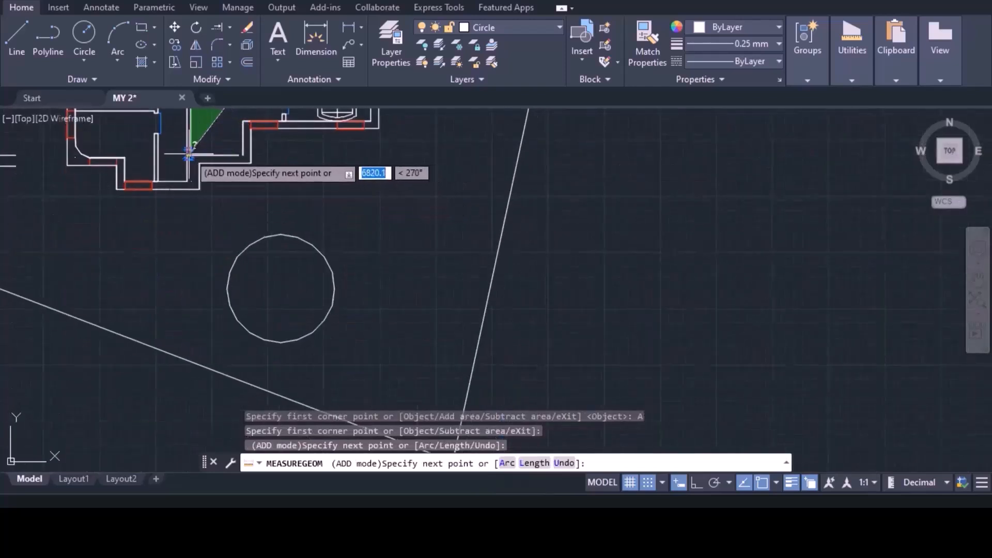
{"action": "left_click", "coordinate": [199, 164]}
{"action": "scroll", "coordinate": [615, 173], "scroll_direction": "up", "scroll_amount": 5}
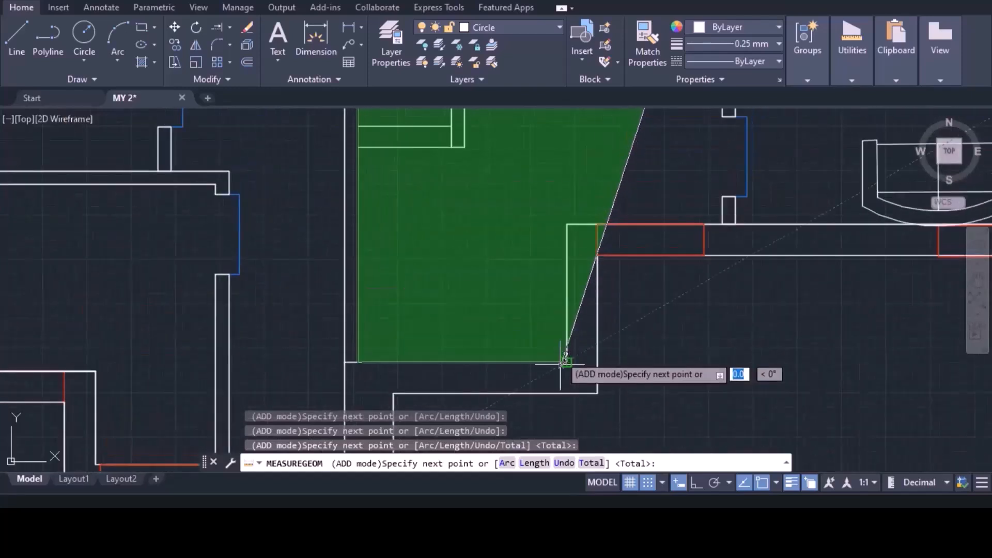
{"action": "left_click", "coordinate": [568, 224]}
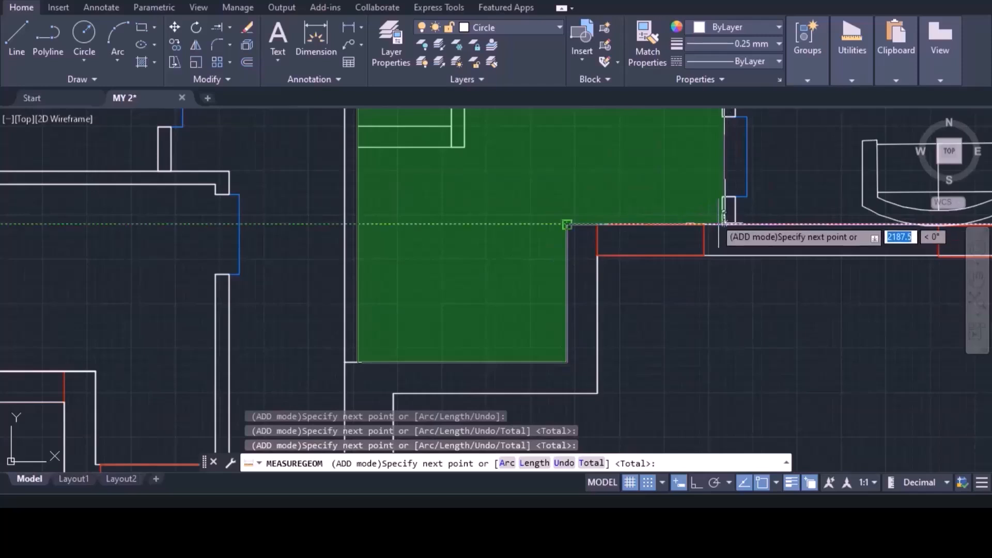
Step: Close the stair hall outline at the foot of the living room partition, total the added area and end the measurement
{"action": "scroll", "coordinate": [724, 224], "scroll_direction": "up", "scroll_amount": 4}
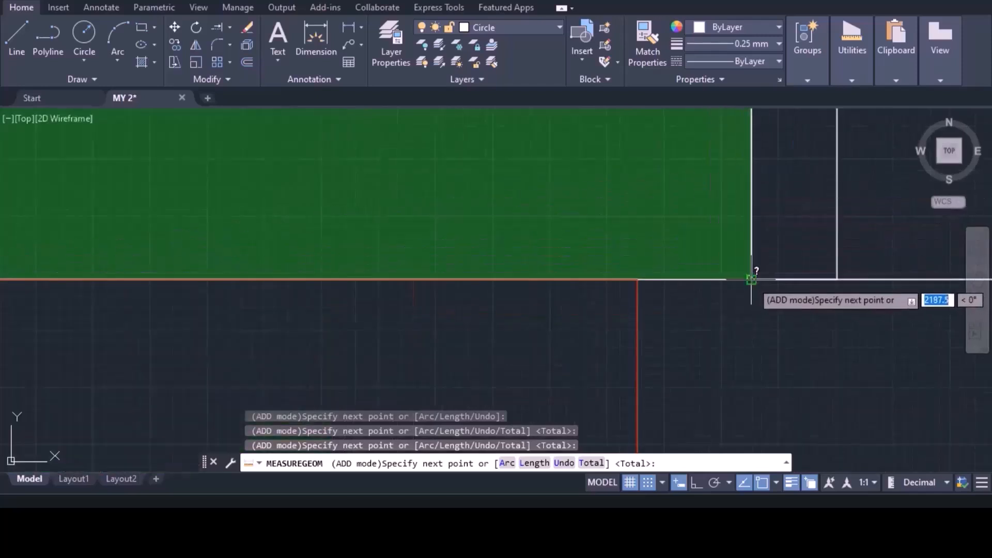
{"action": "left_click", "coordinate": [751, 278]}
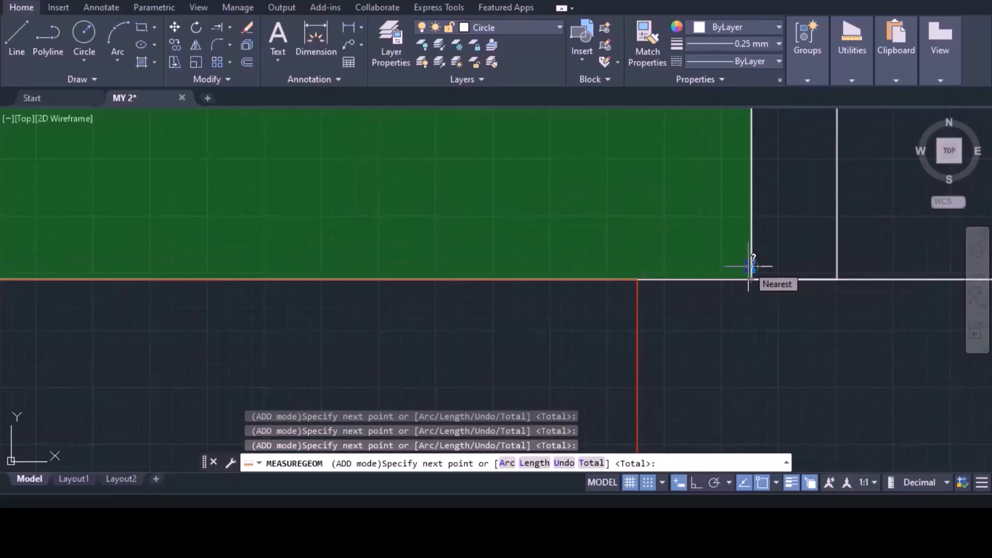
{"action": "key", "text": "Return"}
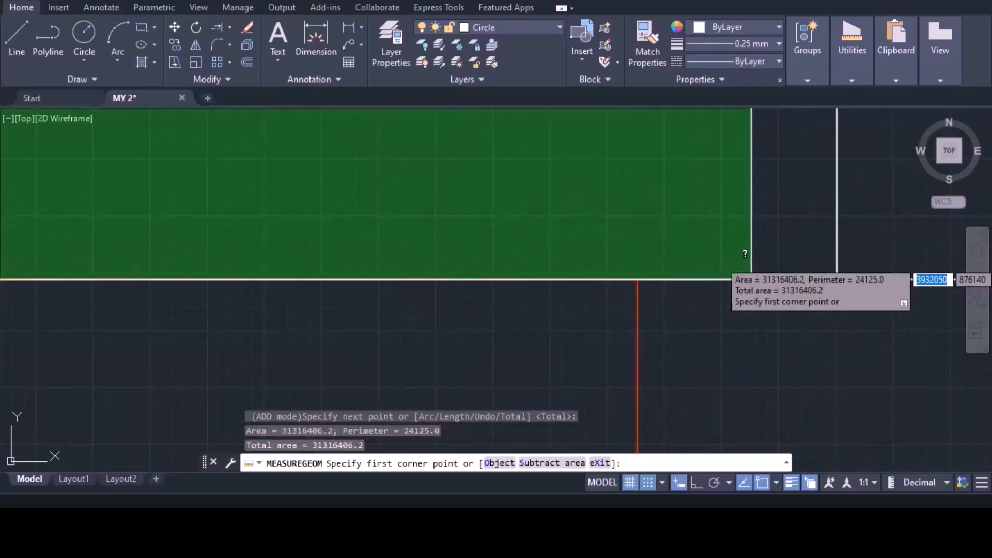
{"action": "scroll", "coordinate": [671, 248], "scroll_direction": "down", "scroll_amount": 2}
{"action": "scroll", "coordinate": [657, 227], "scroll_direction": "down", "scroll_amount": 3}
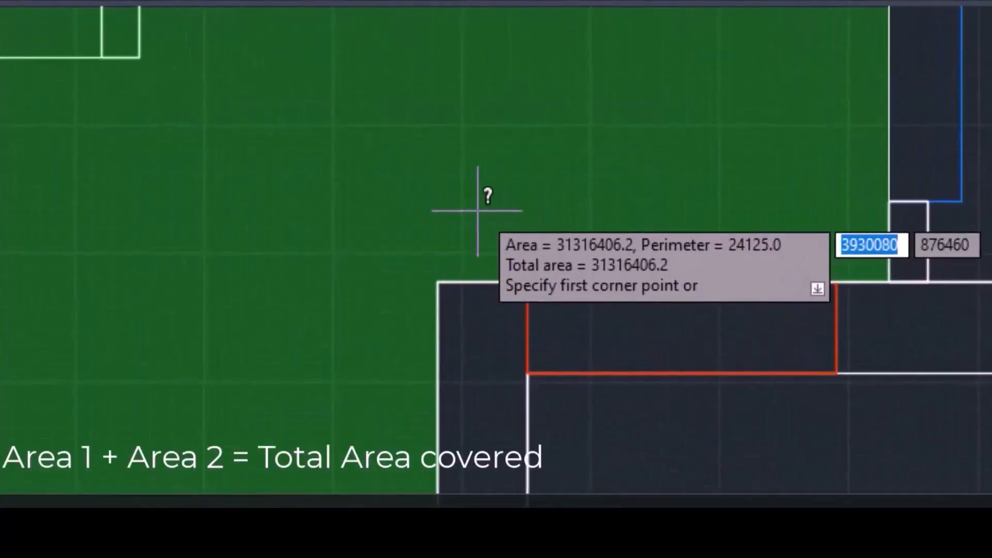
{"action": "scroll", "coordinate": [488, 196], "scroll_direction": "down", "scroll_amount": 8}
{"action": "middle_click_drag", "start_coordinate": [483, 205], "coordinate": [482, 399]}
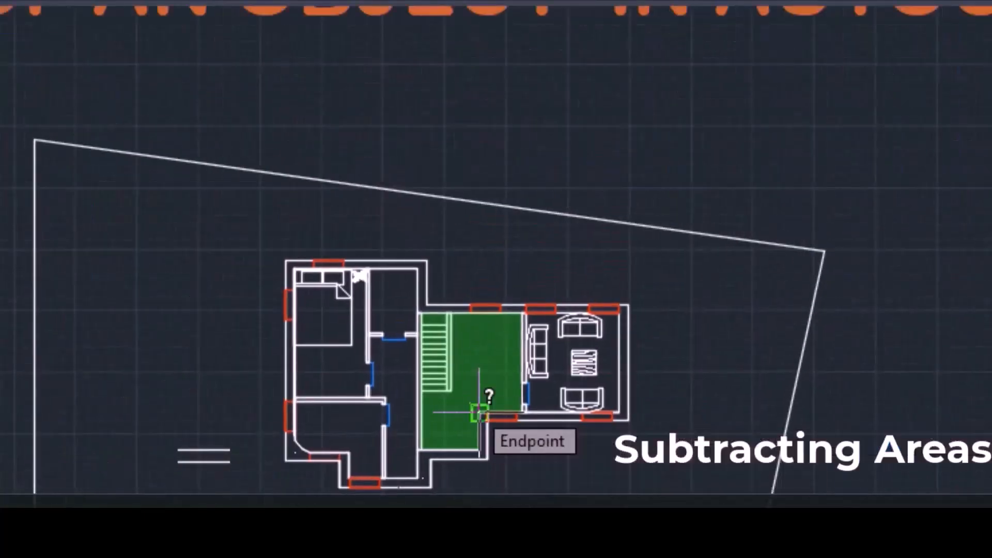
{"action": "key", "text": "Escape"}
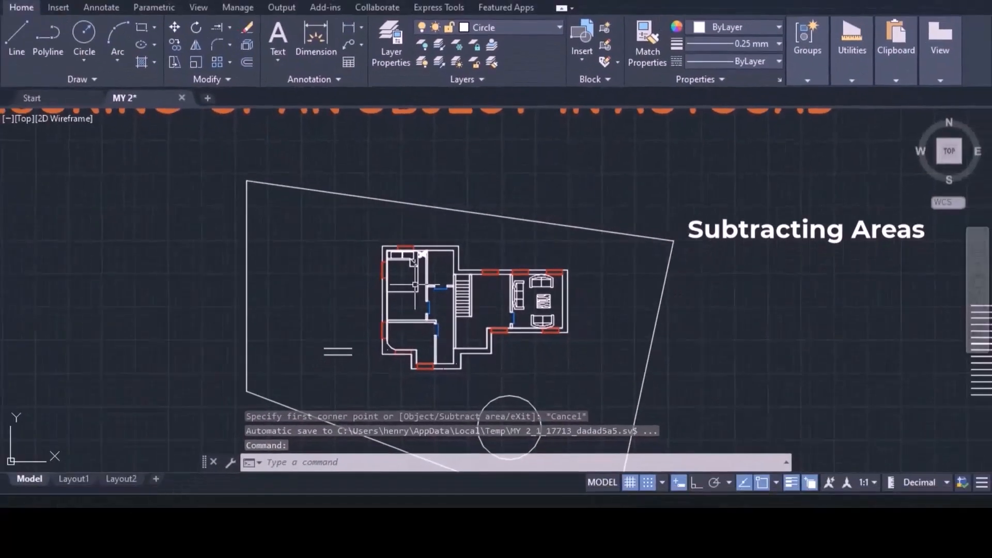
Step: Measure the whole plot with Area in Add area mode, outlining its four boundary corners and totalling it
{"action": "middle_click_drag", "start_coordinate": [333, 283], "coordinate": [321, 222]}
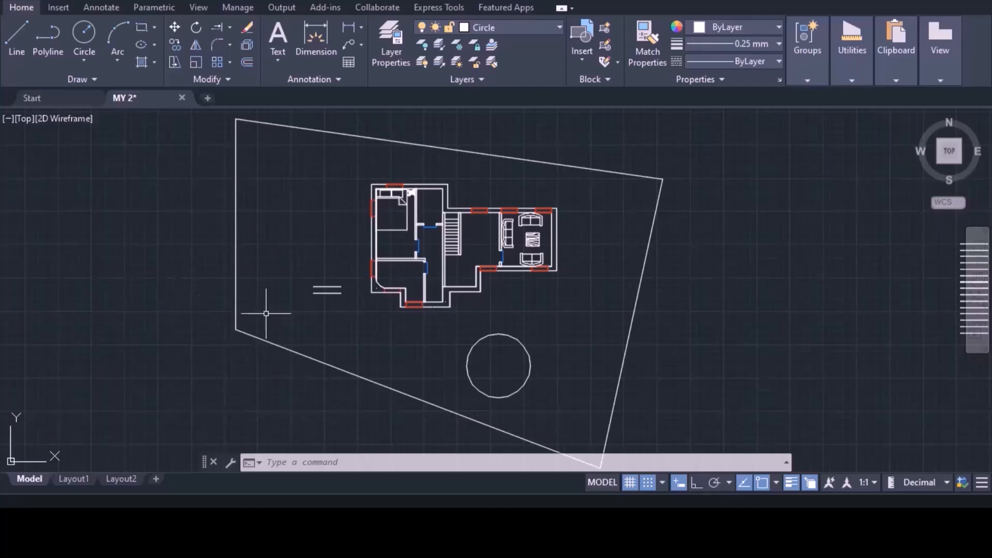
{"action": "left_click", "coordinate": [852, 52]}
{"action": "left_click", "coordinate": [855, 130]}
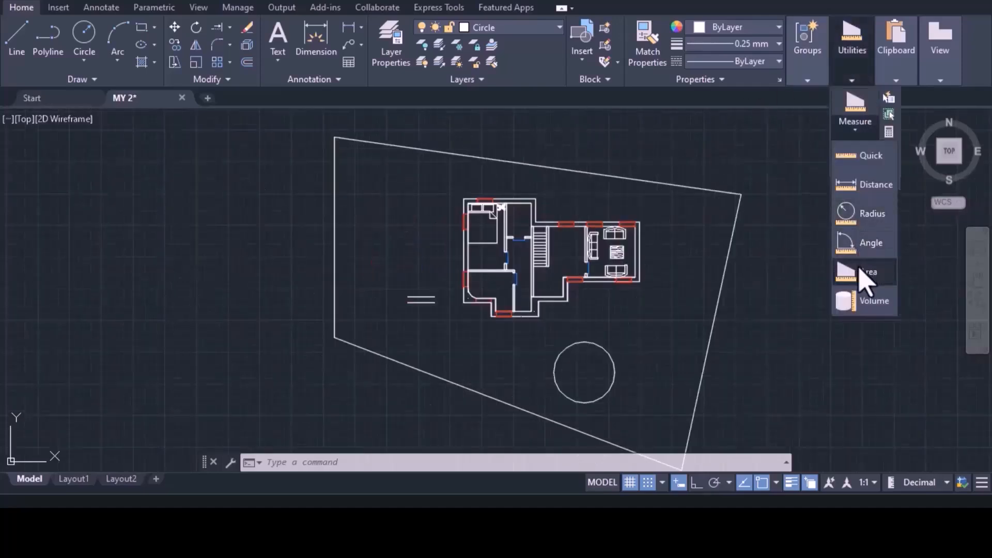
{"action": "left_click", "coordinate": [862, 274]}
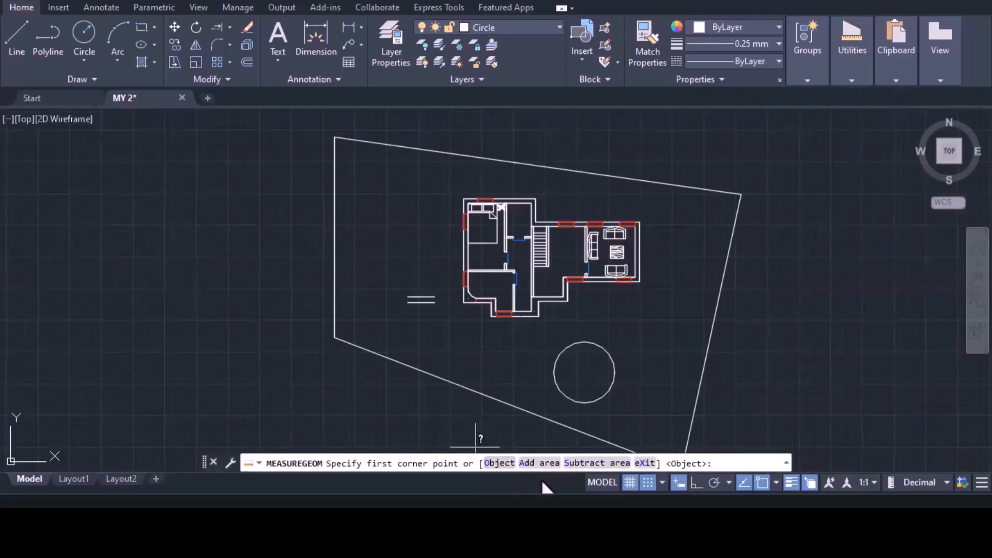
{"action": "left_click", "coordinate": [537, 463]}
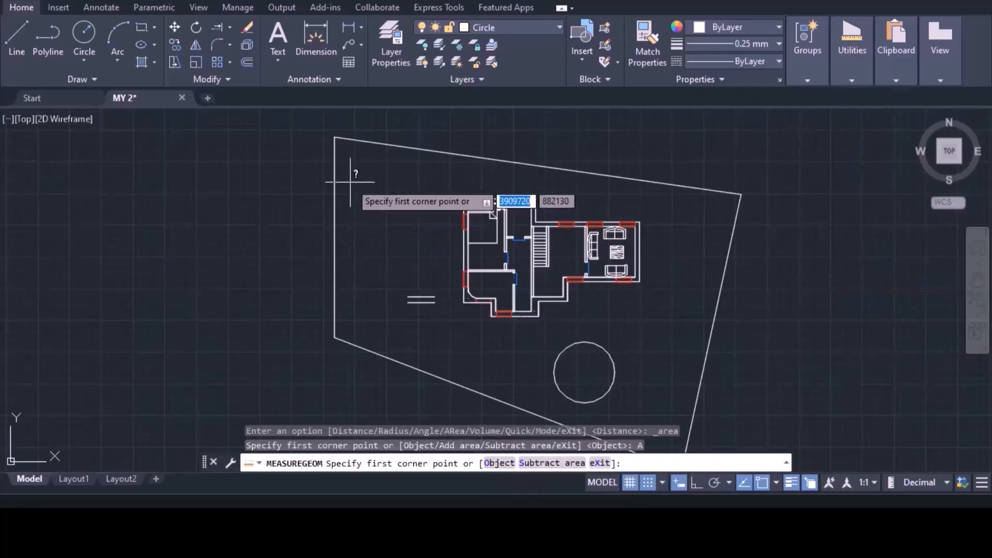
{"action": "left_click", "coordinate": [336, 138]}
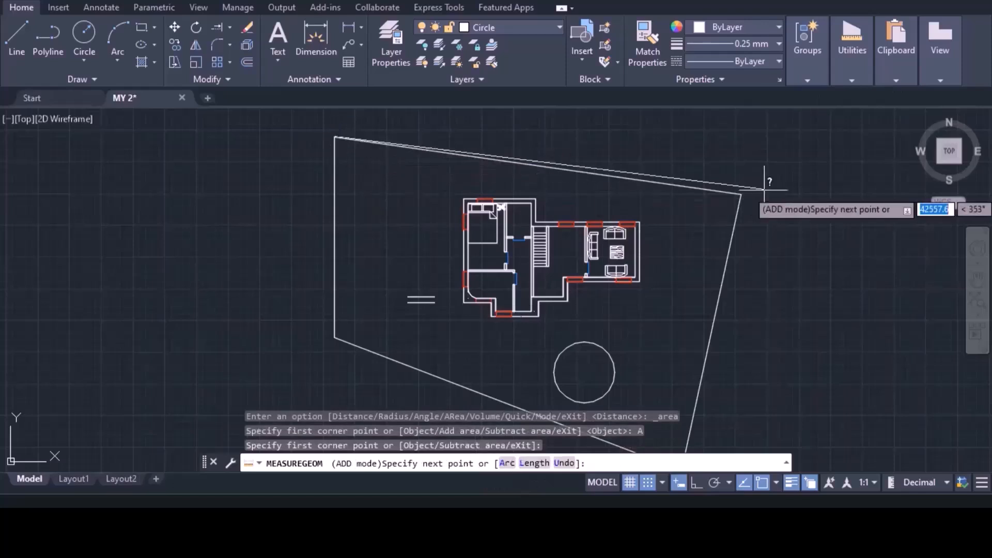
{"action": "left_click", "coordinate": [741, 195]}
{"action": "left_click", "coordinate": [658, 366]}
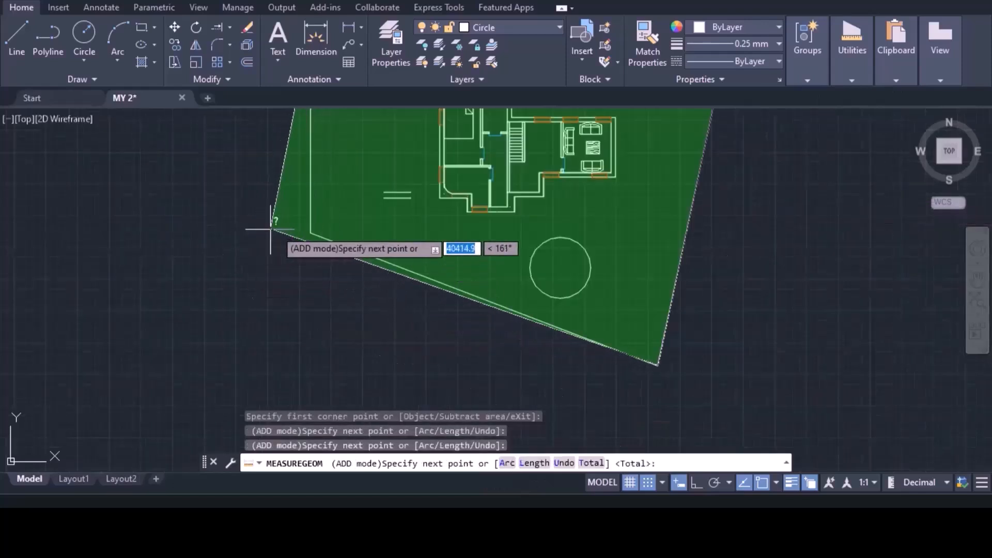
{"action": "left_click", "coordinate": [310, 233]}
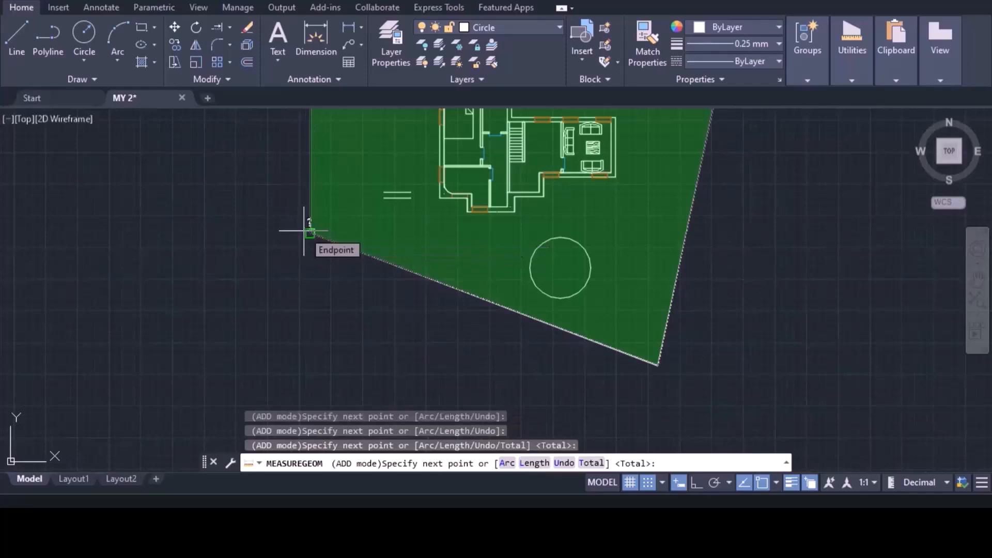
{"action": "key", "text": "Return"}
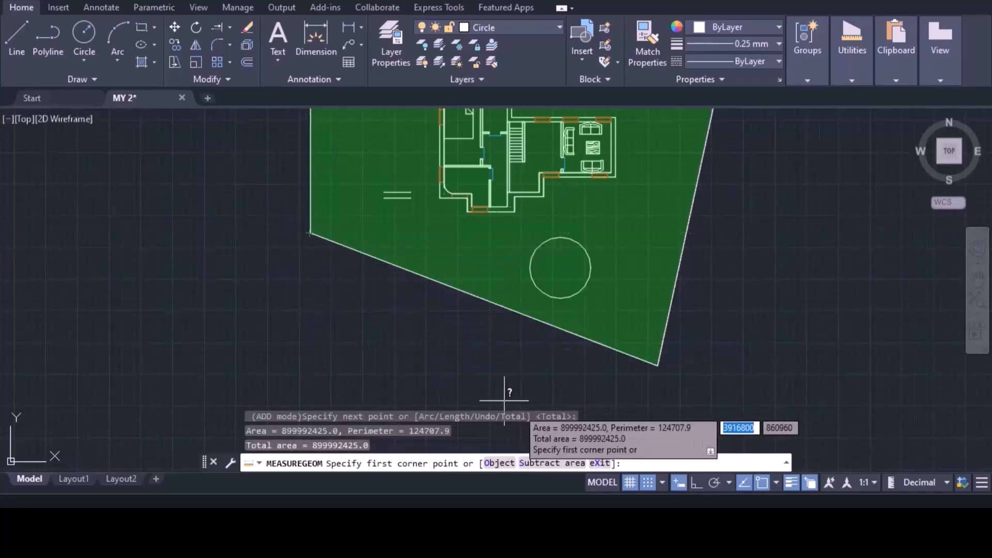
Step: Switch the area measurement to Subtract area and outline the house's upper outer walls from the bedroom corner to the living room's far corner
{"action": "left_click", "coordinate": [540, 463]}
{"action": "mouse_move", "coordinate": [565, 239]}
{"action": "middle_mouse_down"}
{"action": "mouse_move", "coordinate": [550, 334]}
{"action": "mouse_move", "coordinate": [525, 398]}
{"action": "middle_mouse_up"}
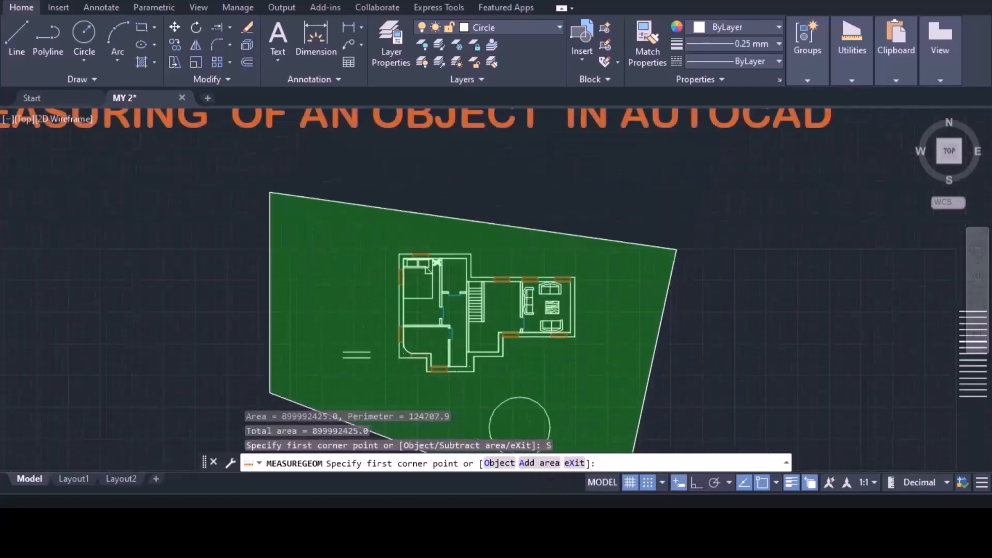
{"action": "left_click", "coordinate": [399, 254]}
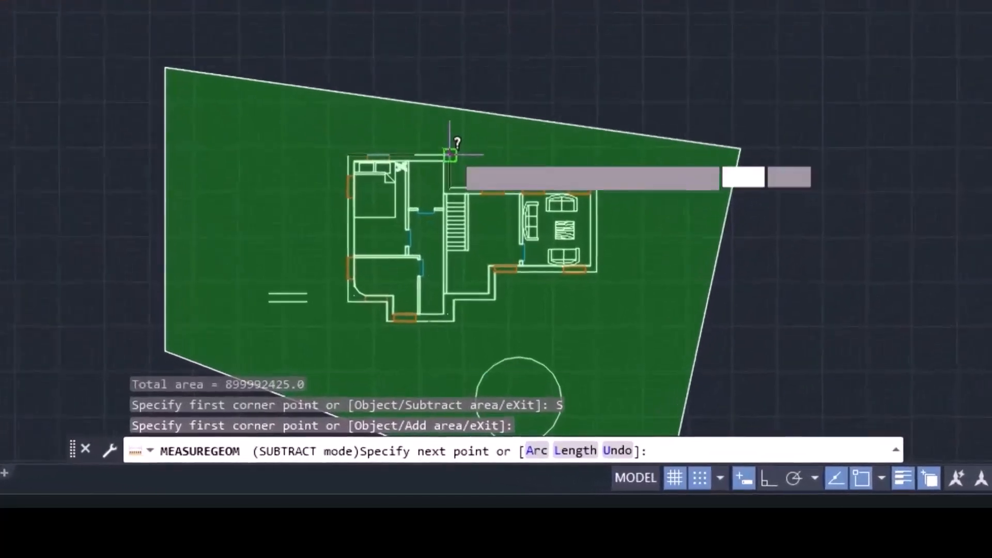
{"action": "left_click", "coordinate": [471, 253]}
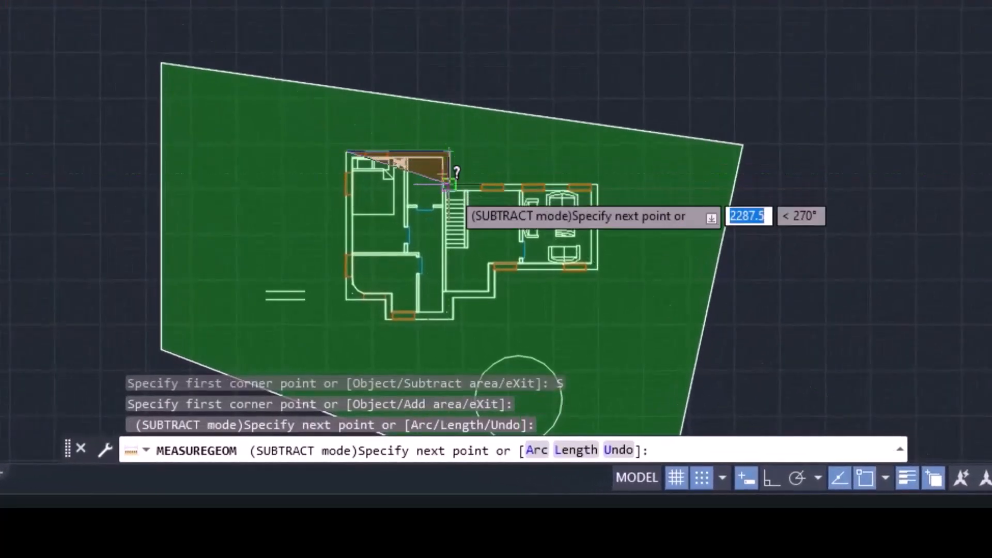
{"action": "scroll", "coordinate": [448, 187], "scroll_direction": "up", "scroll_amount": 5}
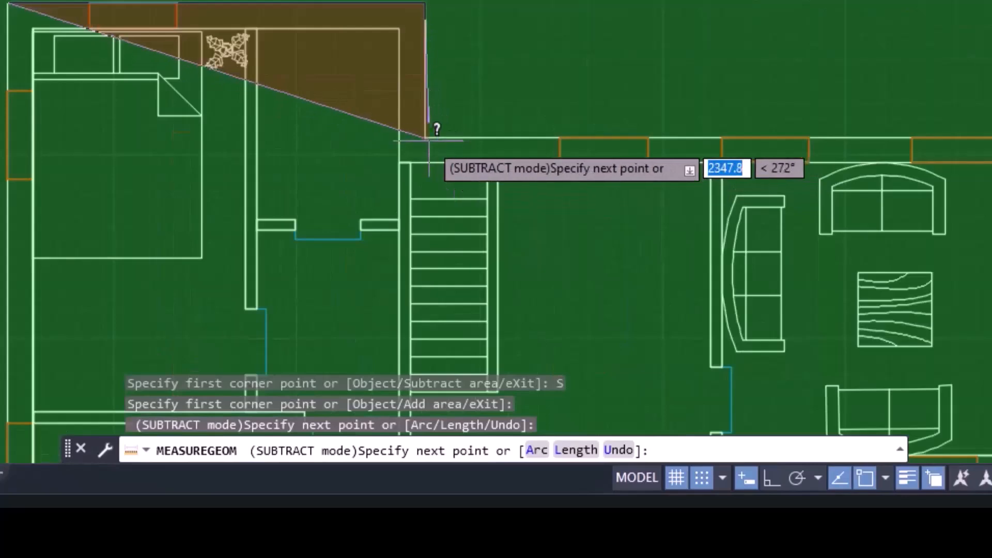
{"action": "left_click", "coordinate": [425, 137]}
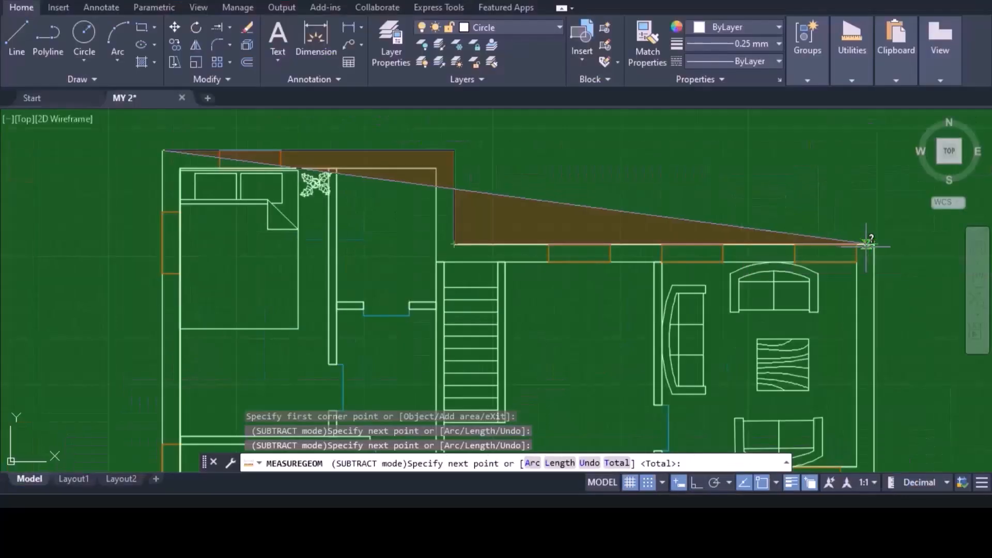
{"action": "left_click", "coordinate": [868, 242]}
Step: Continue the subtracted outline down the living room's outer wall and around the first stepped corners of the lower wall
{"action": "scroll", "coordinate": [871, 243], "scroll_direction": "up", "scroll_amount": 2}
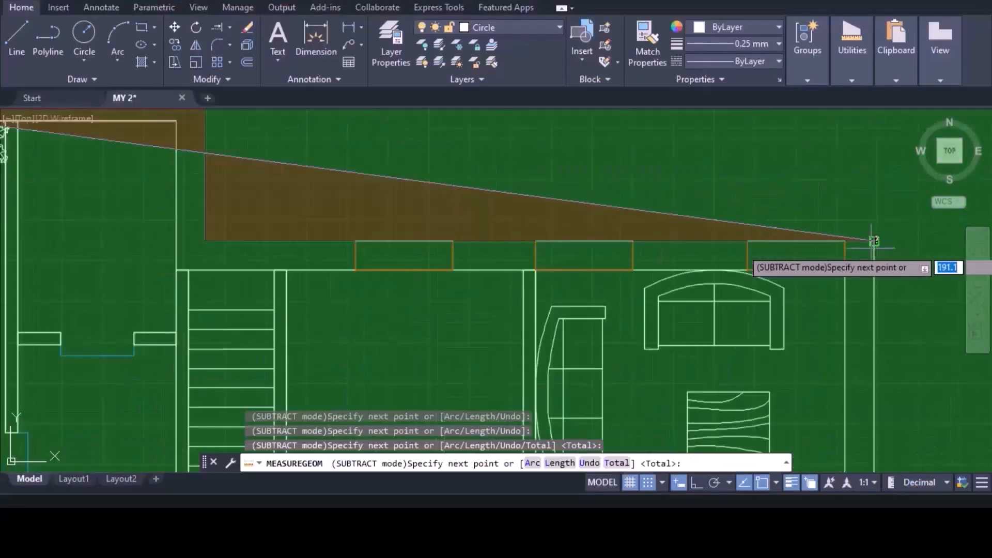
{"action": "scroll", "coordinate": [876, 310], "scroll_direction": "down", "scroll_amount": 2}
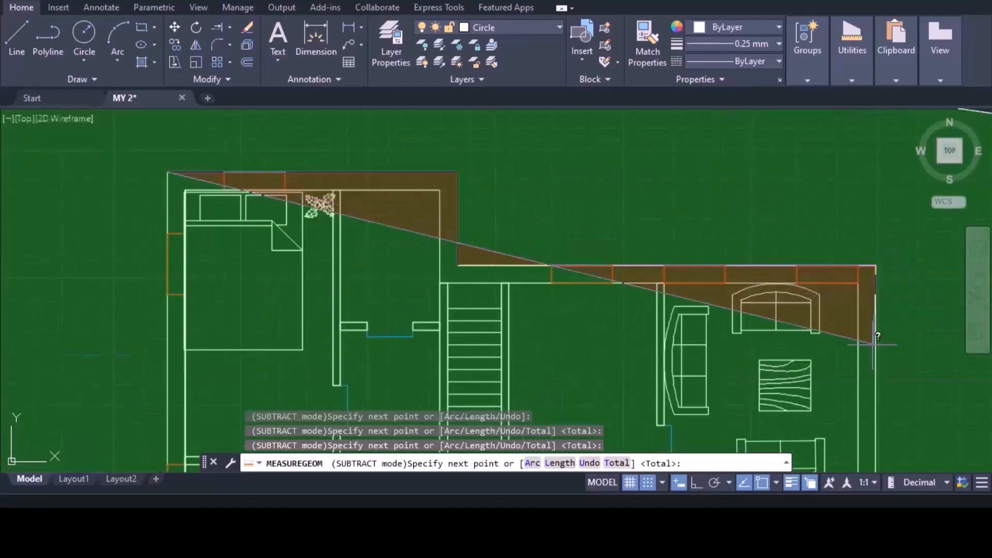
{"action": "scroll", "coordinate": [876, 345], "scroll_direction": "down", "scroll_amount": 2}
{"action": "middle_click_drag", "start_coordinate": [871, 439], "coordinate": [481, 292]}
{"action": "scroll", "coordinate": [481, 292], "scroll_direction": "up", "scroll_amount": 2}
{"action": "left_click", "coordinate": [490, 300]}
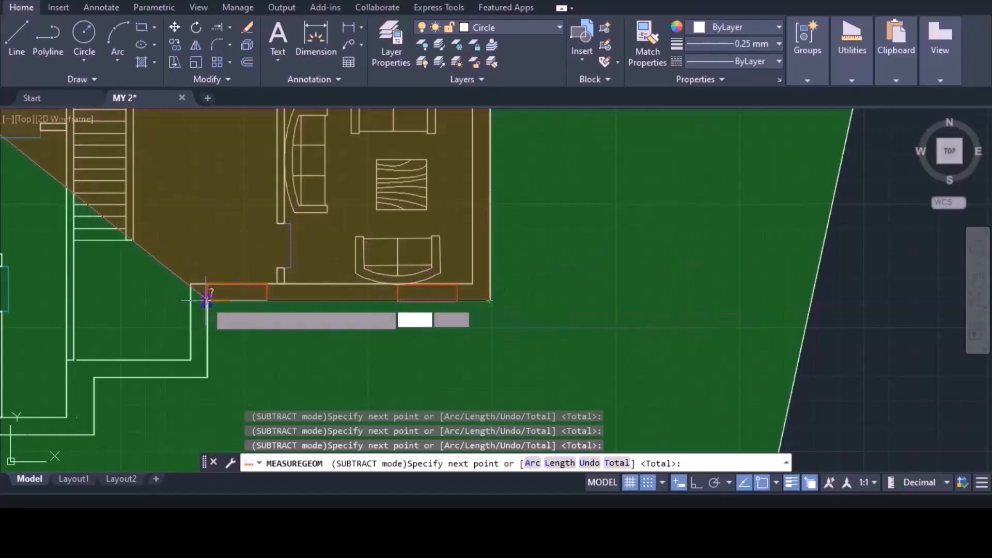
{"action": "left_click", "coordinate": [212, 300]}
{"action": "left_click", "coordinate": [207, 371]}
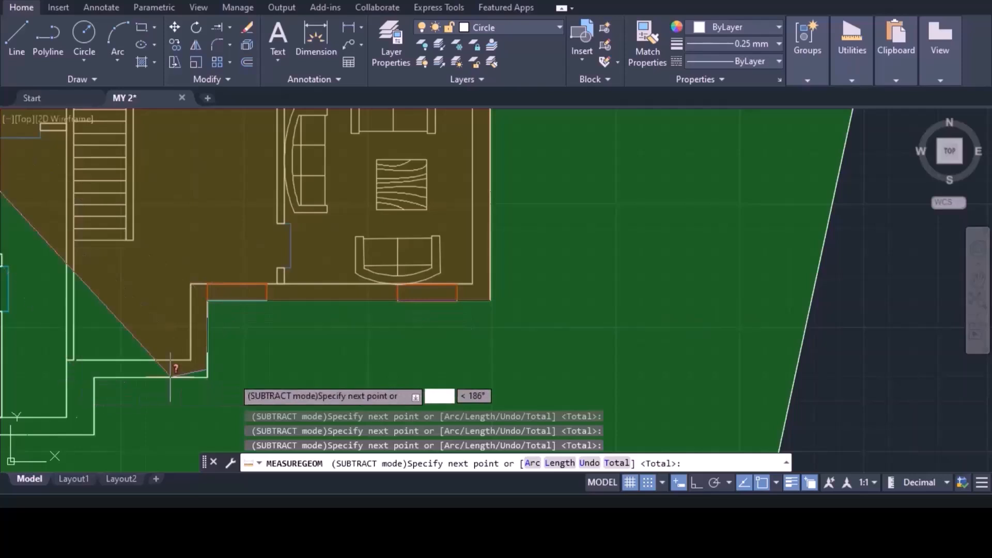
{"action": "scroll", "coordinate": [292, 371], "scroll_direction": "up", "scroll_amount": 3}
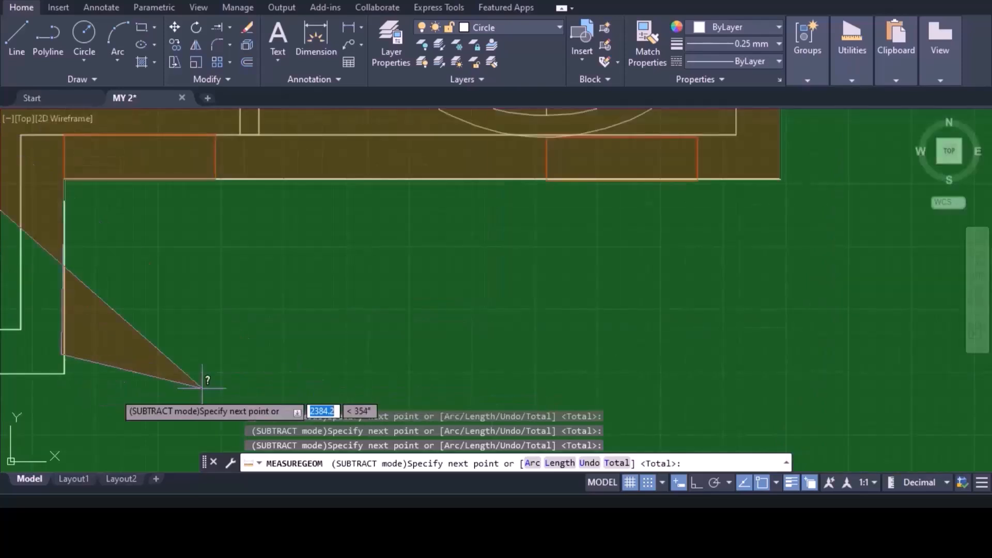
{"action": "left_click", "coordinate": [64, 372]}
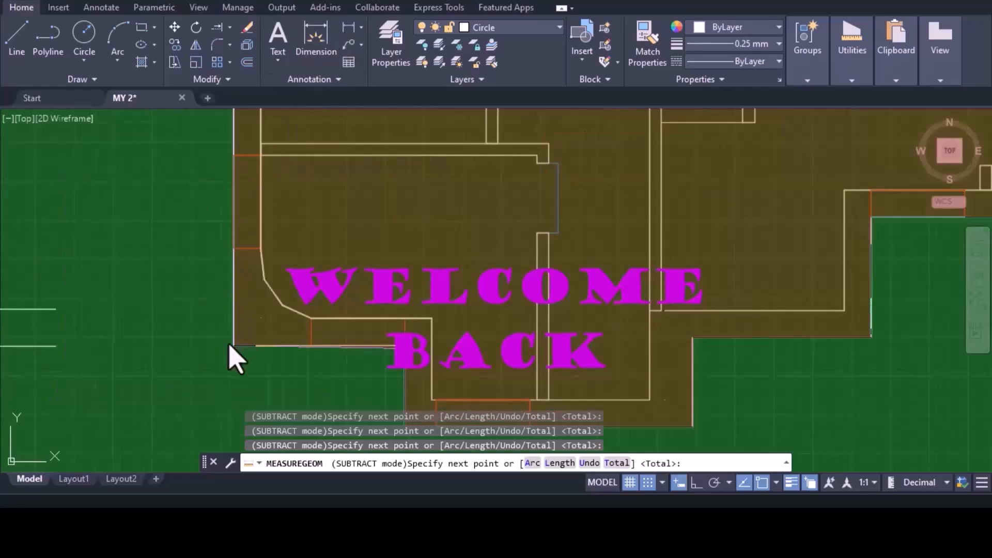
Step: Close the subtracted house outline at the lower outer corner beside the curved wall, total the area and end the measurement
{"action": "left_click", "coordinate": [233, 346]}
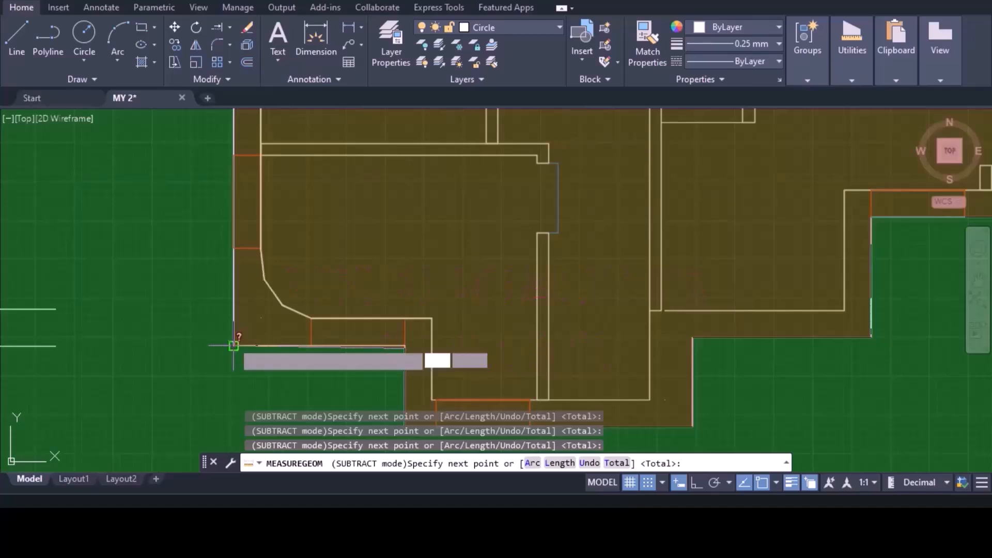
{"action": "scroll", "coordinate": [228, 341], "scroll_direction": "down", "scroll_amount": 2}
{"action": "mouse_move", "coordinate": [228, 340]}
{"action": "middle_mouse_down"}
{"action": "mouse_move", "coordinate": [197, 447]}
{"action": "mouse_move", "coordinate": [194, 259]}
{"action": "middle_mouse_up"}
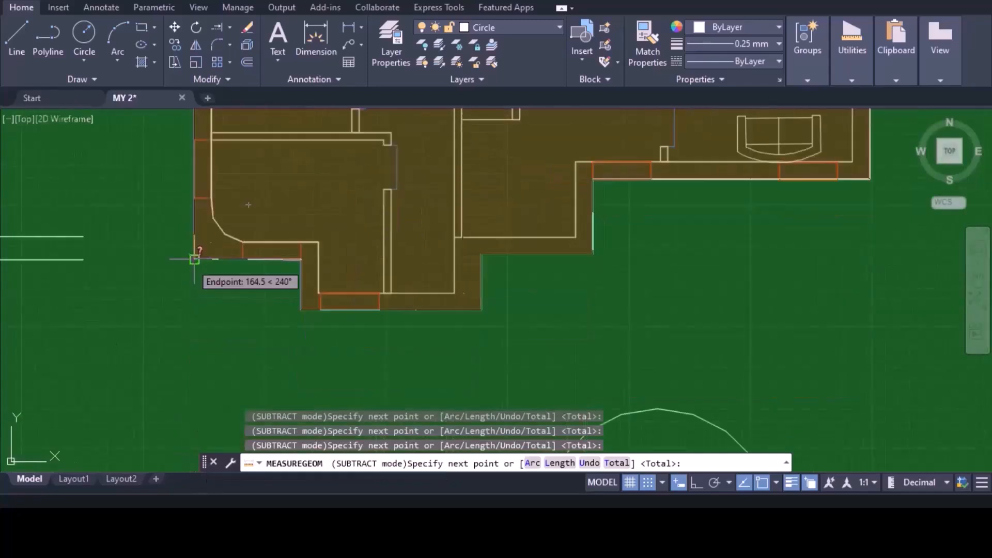
{"action": "left_click", "coordinate": [194, 259]}
{"action": "key", "text": "Return"}
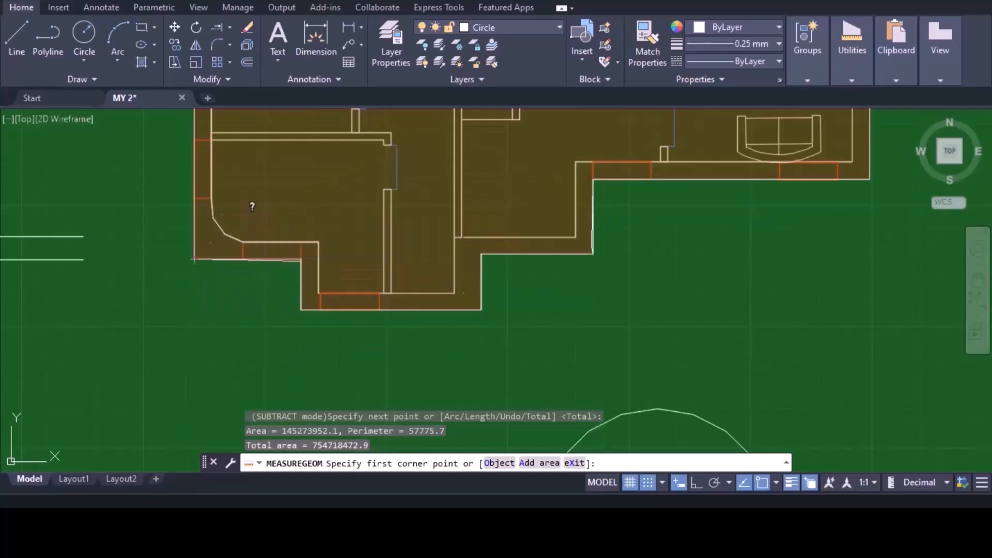
{"action": "scroll", "coordinate": [248, 240], "scroll_direction": "down", "scroll_amount": 3}
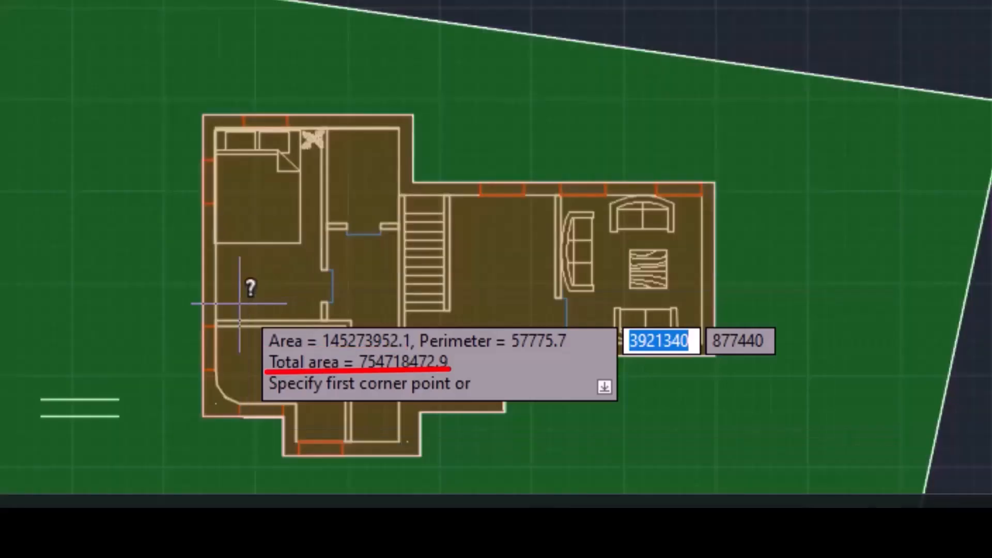
{"action": "key", "text": "Escape"}
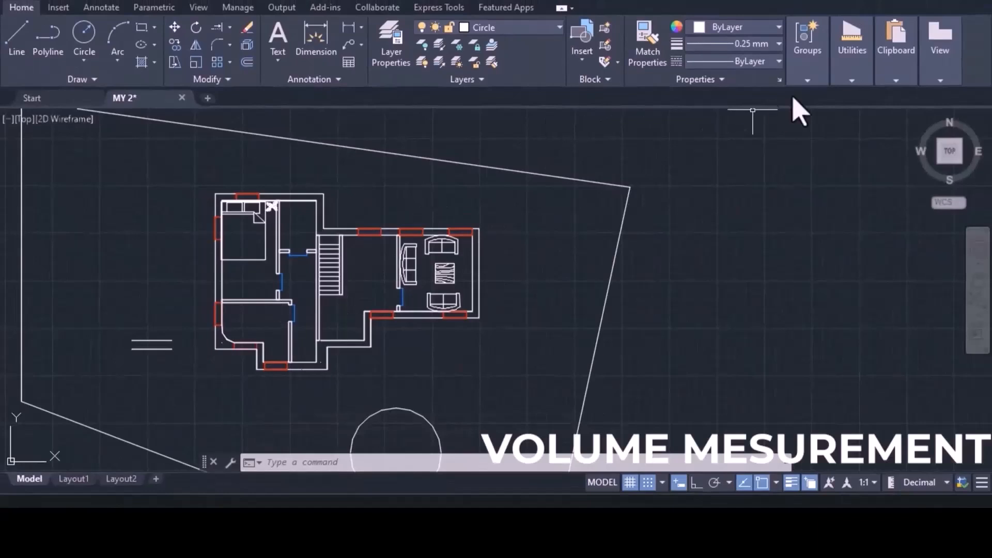
Step: Measure the volume of the circle below the house using the Object option with a height of 1000
{"action": "left_click", "coordinate": [847, 77]}
{"action": "left_click", "coordinate": [855, 129]}
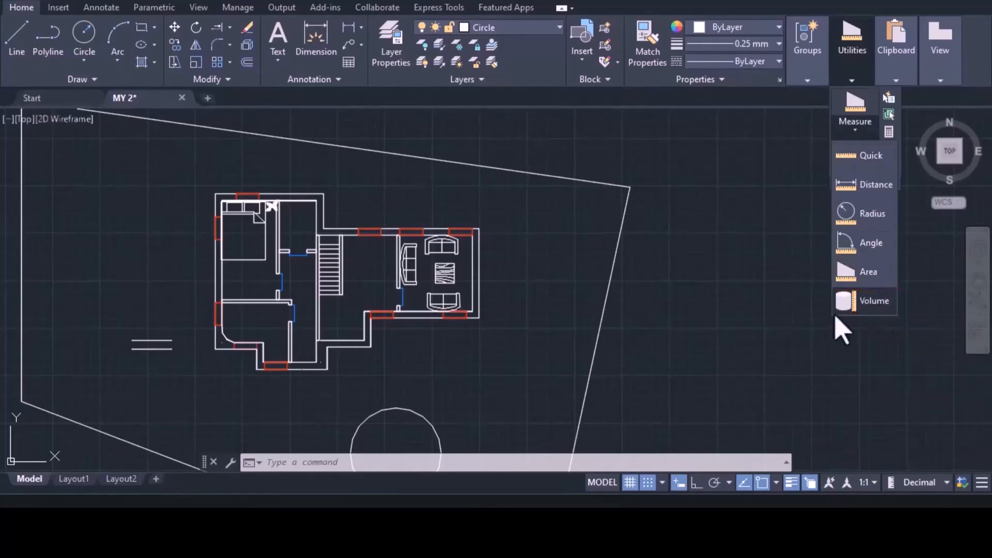
{"action": "left_click", "coordinate": [873, 301]}
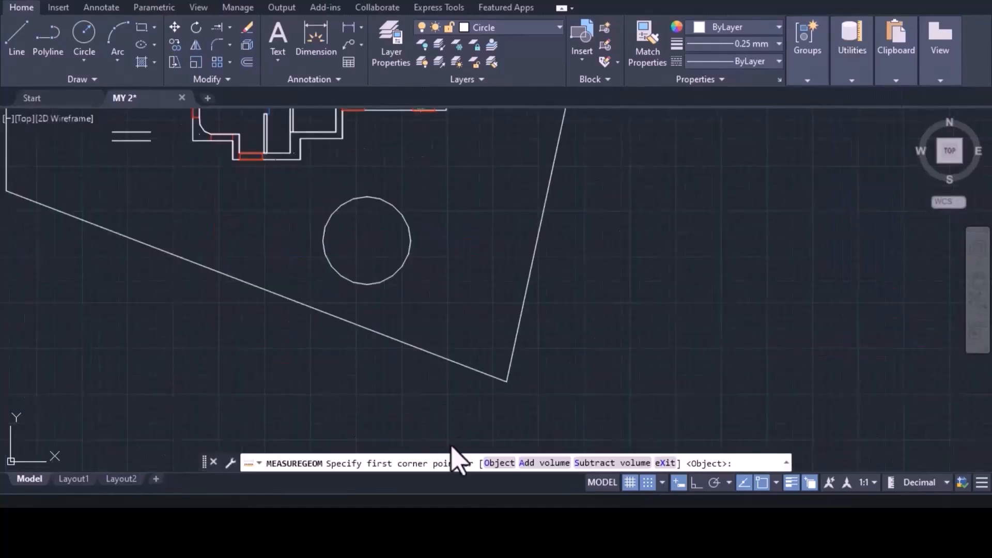
{"action": "left_click", "coordinate": [500, 468]}
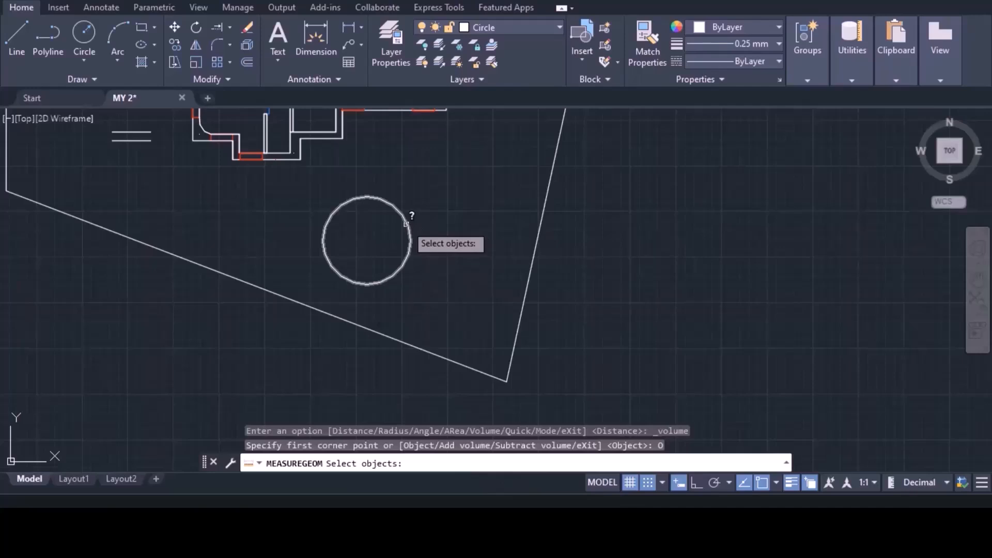
{"action": "left_click", "coordinate": [406, 223]}
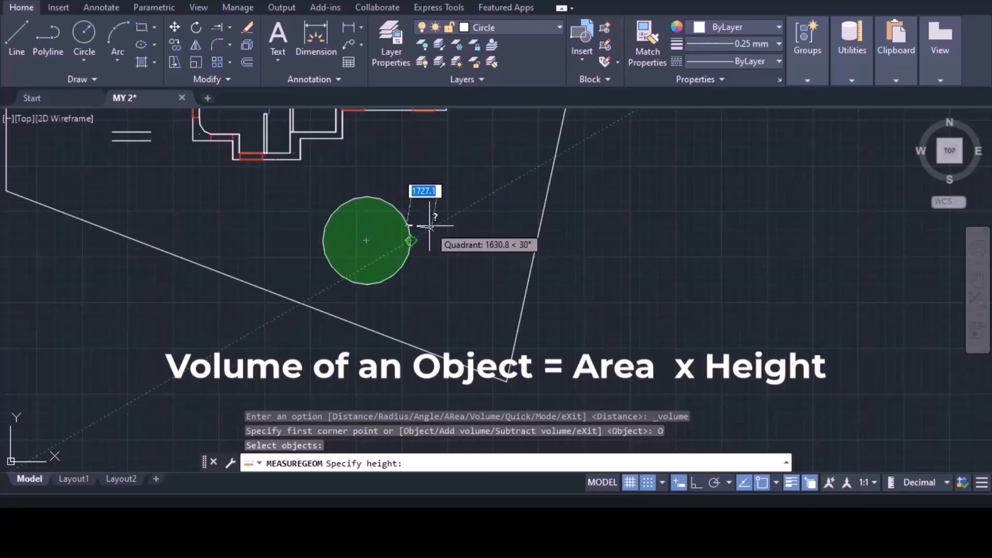
{"action": "type", "text": "1000"}
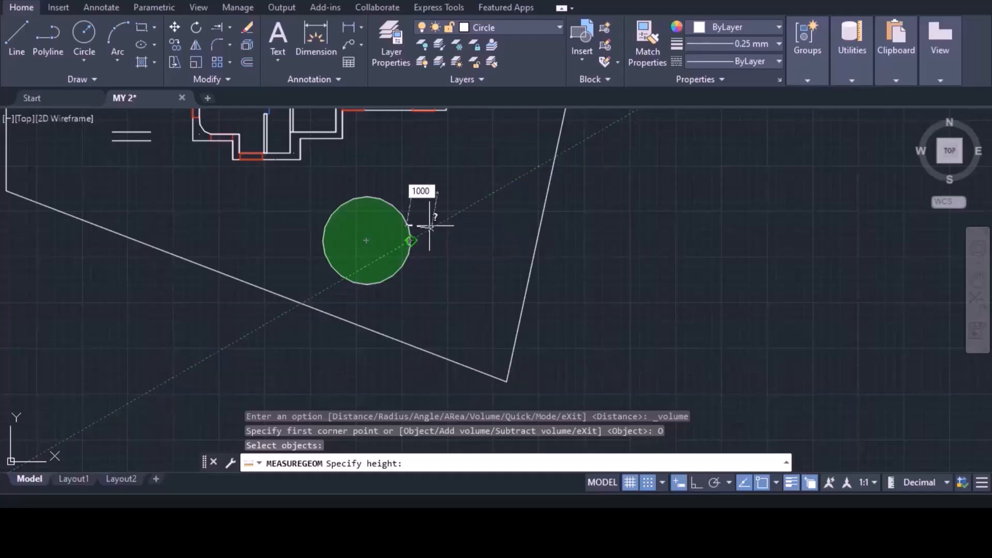
{"action": "key", "text": "Return"}
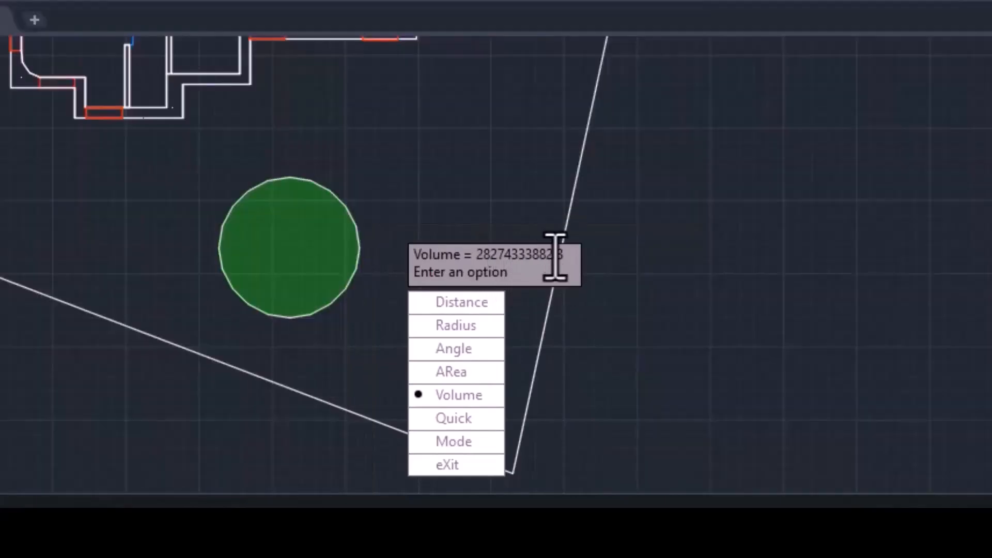
{"action": "left_click", "coordinate": [451, 396]}
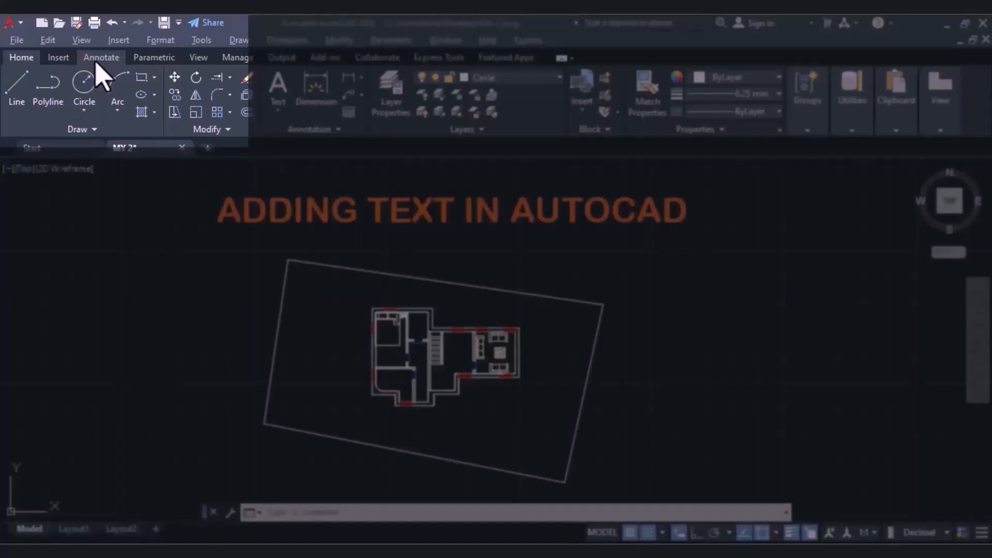
Step: Start single-line text at annotation scale 1:1 with a horizontal baseline 4000 long below the house
{"action": "left_click", "coordinate": [101, 58]}
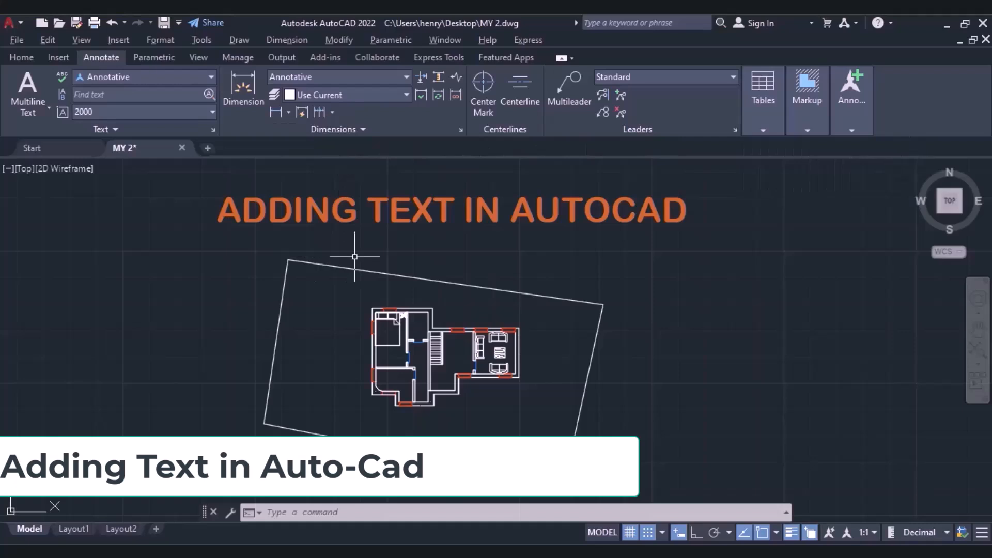
{"action": "left_click", "coordinate": [48, 111]}
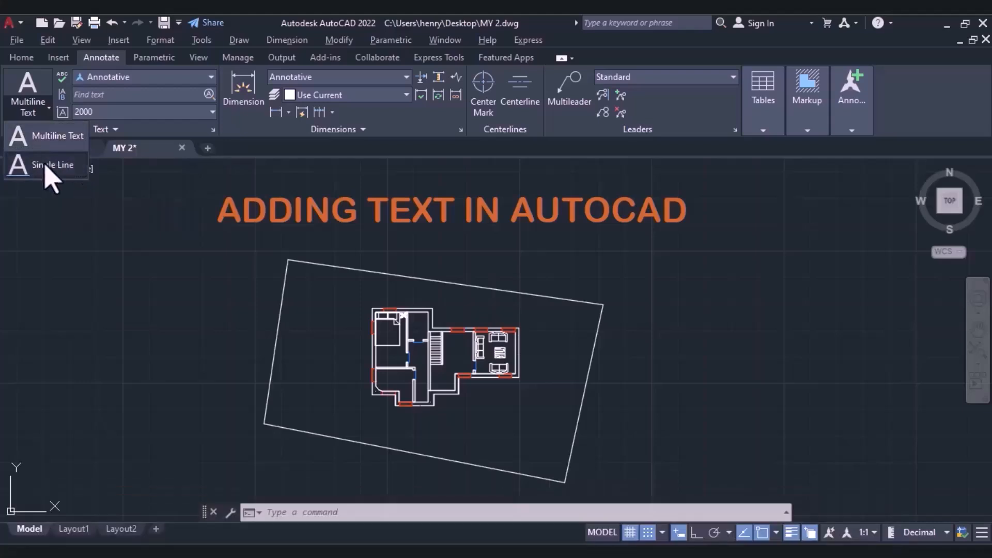
{"action": "left_click", "coordinate": [46, 165]}
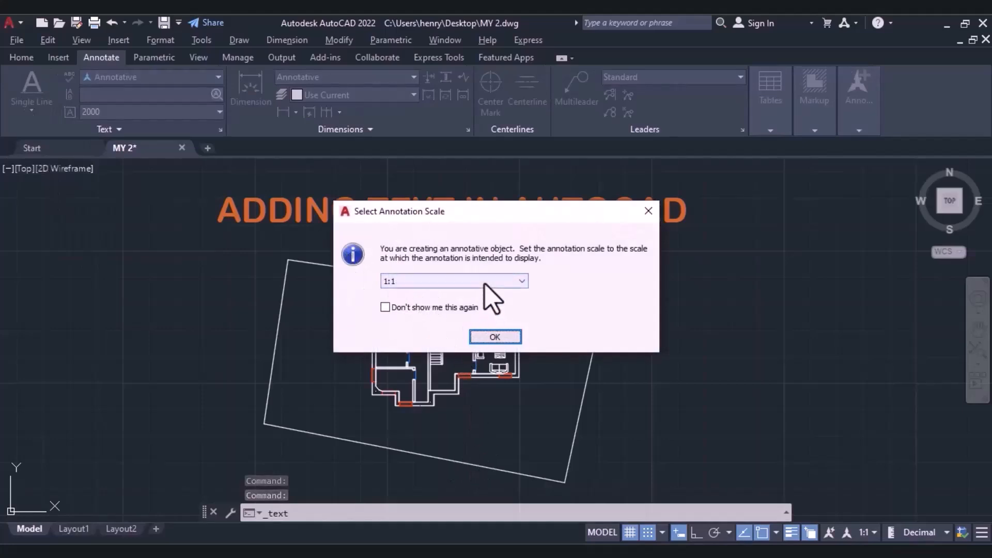
{"action": "left_click", "coordinate": [502, 337]}
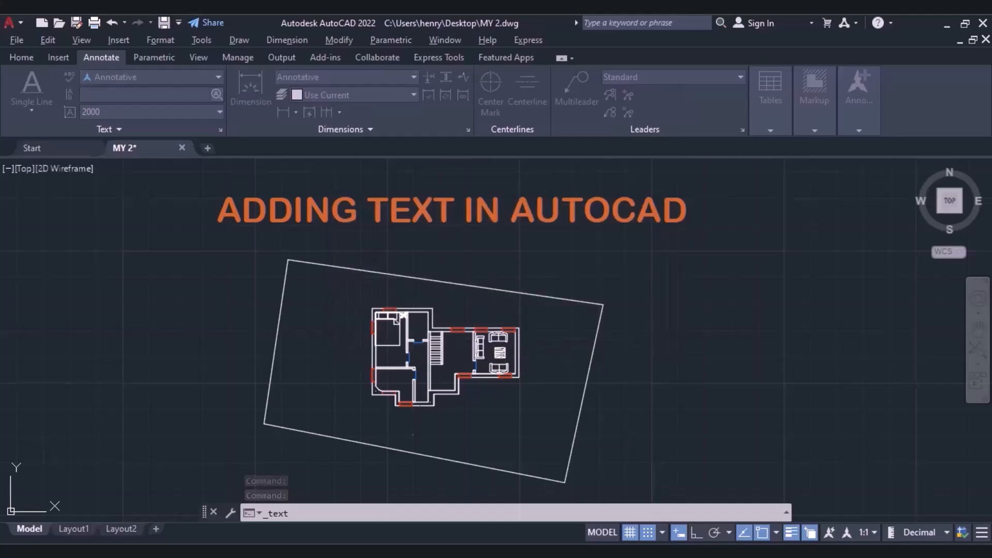
{"action": "scroll", "coordinate": [369, 477], "scroll_direction": "up", "scroll_amount": 4}
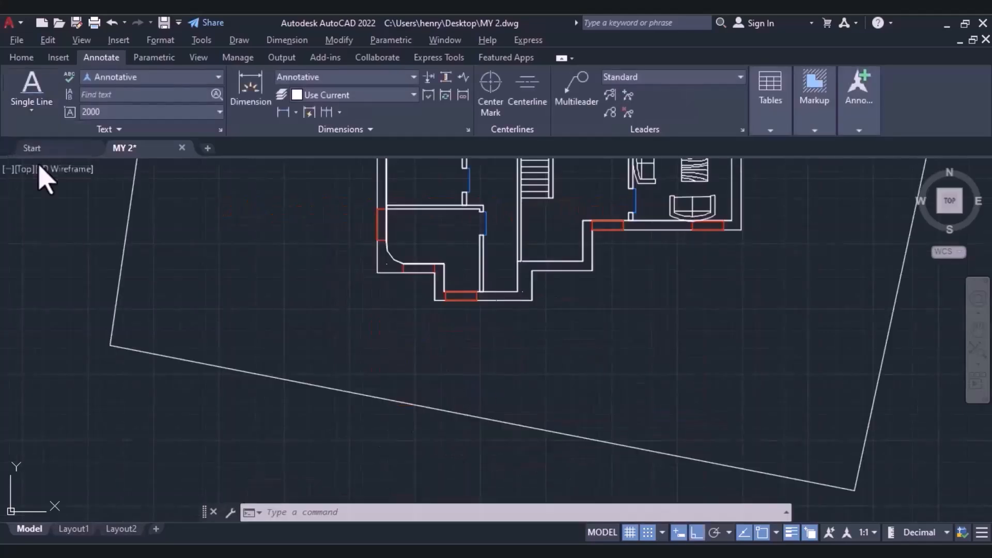
{"action": "left_click", "coordinate": [381, 337]}
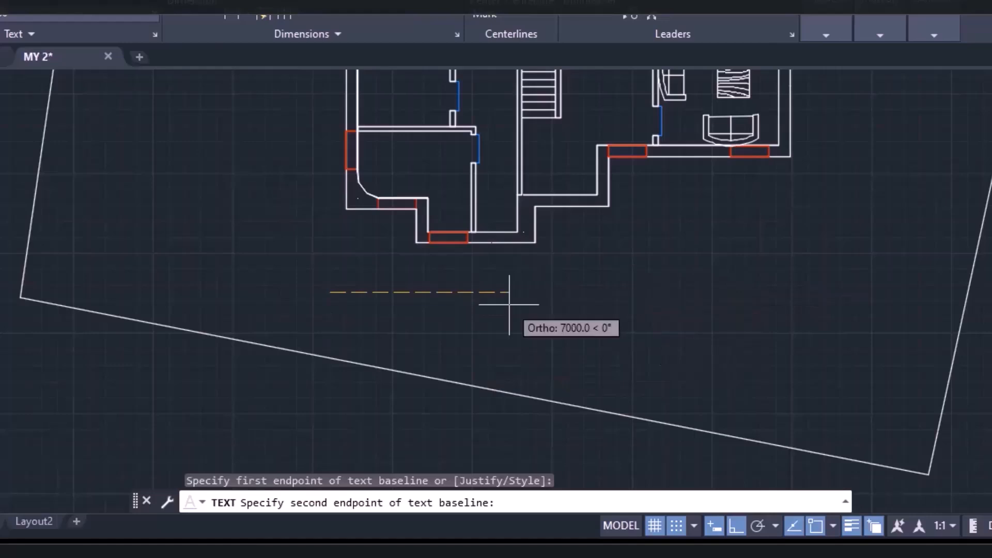
{"action": "type", "text": "4000"}
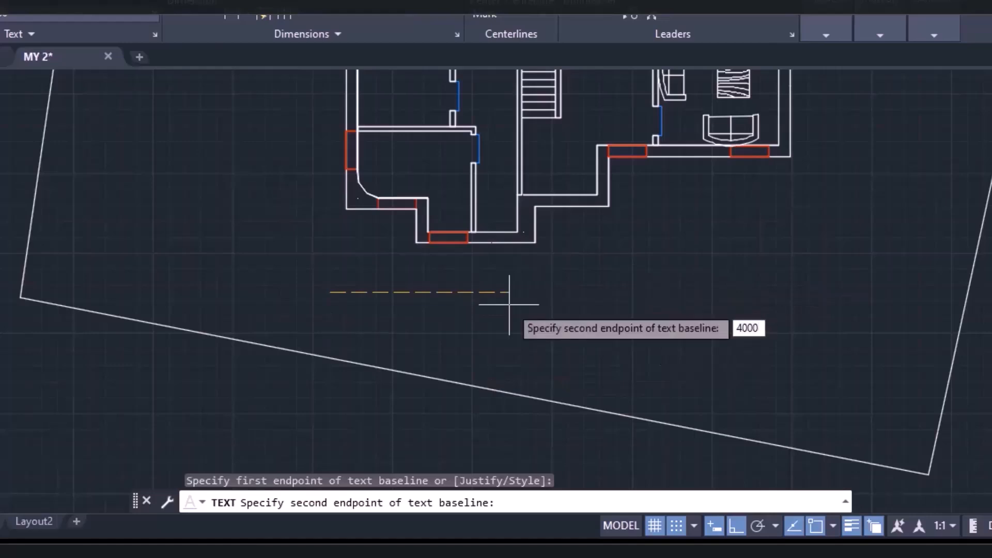
{"action": "key", "text": "Return"}
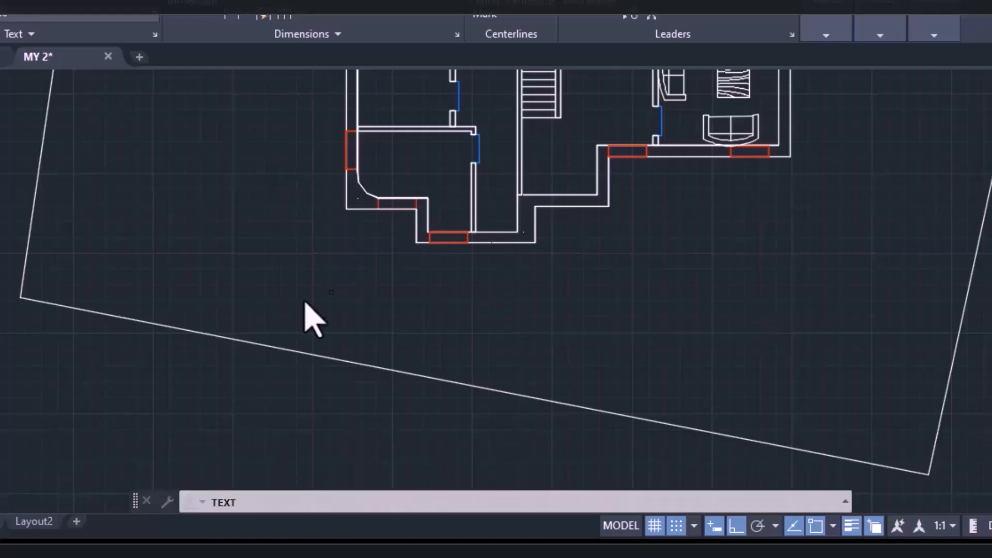
Step: Enter GROUND FLOOR as the single-line text below the house and finish the line
{"action": "type", "text": "GR"}
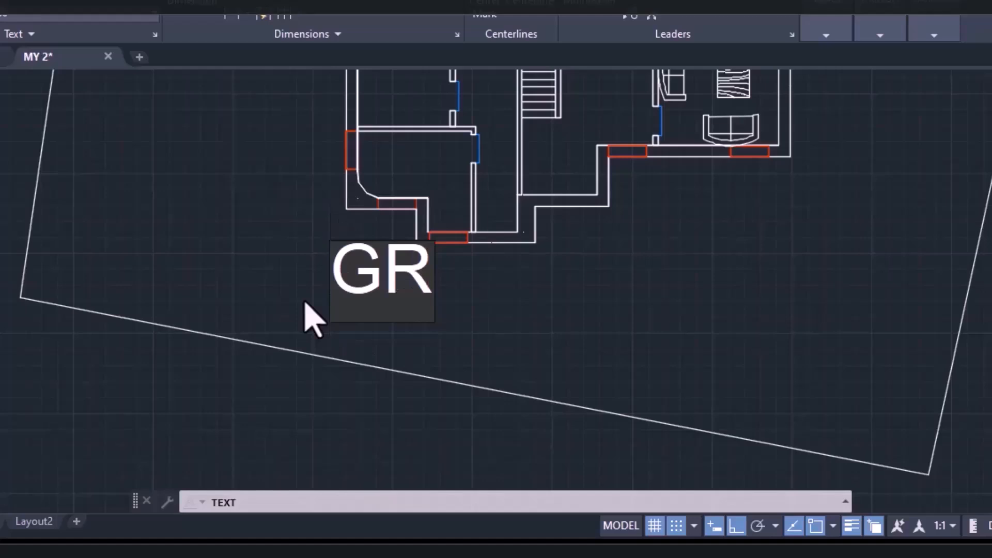
{"action": "type", "text": "OUND FO"}
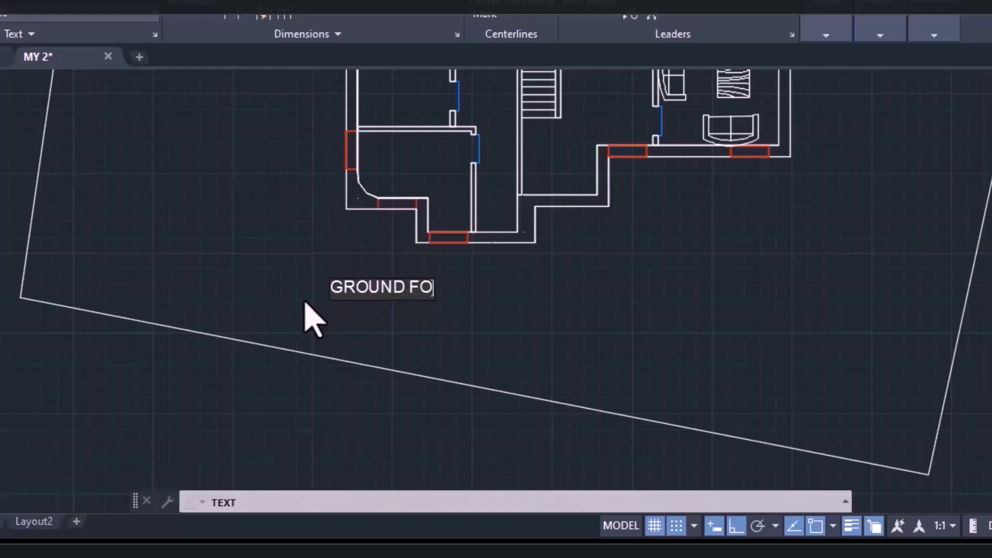
{"action": "key", "text": "BackSpace"}
{"action": "type", "text": "LOOR"}
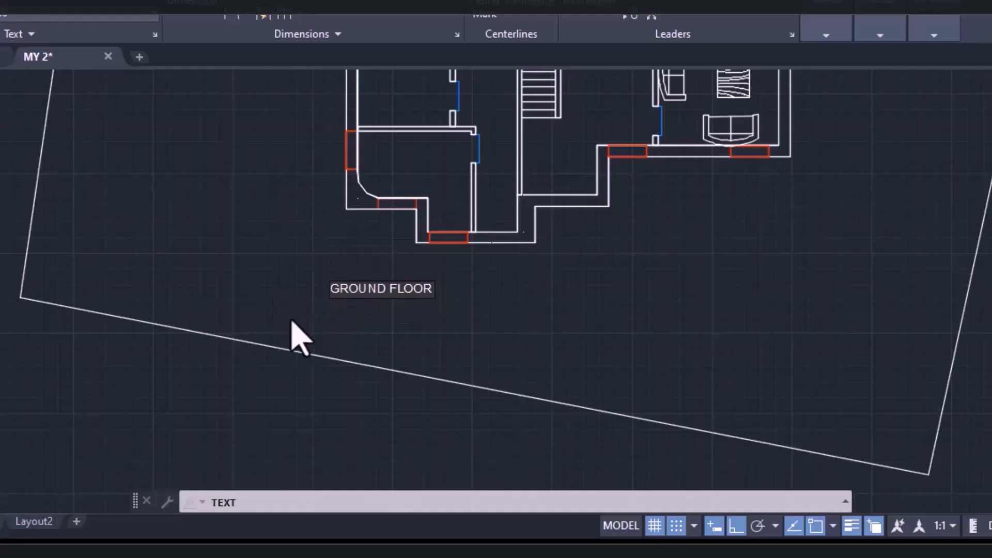
{"action": "key", "text": "Return"}
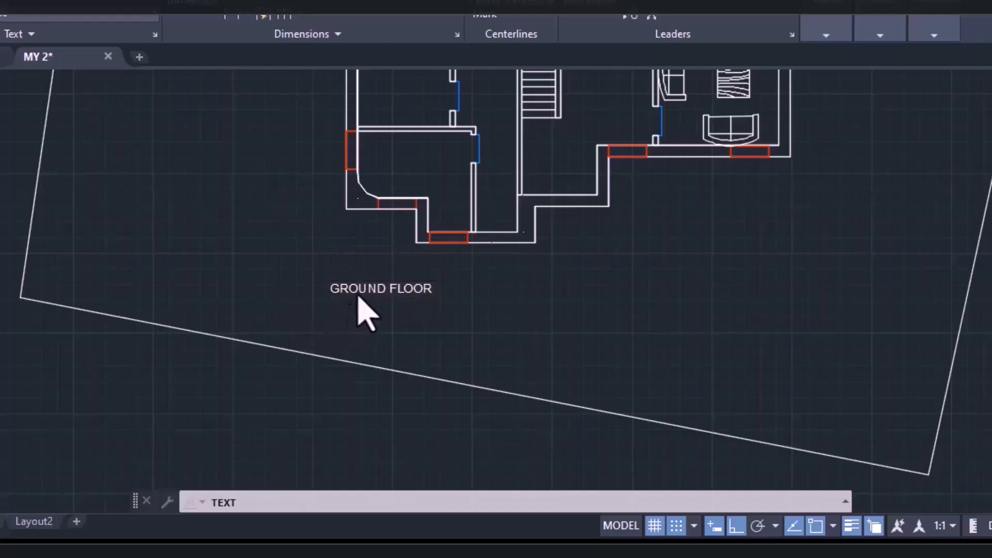
Step: End the single-line text command and examine the layer and contents of the GROUND FLOOR text in its quick properties
{"action": "key", "text": "Return"}
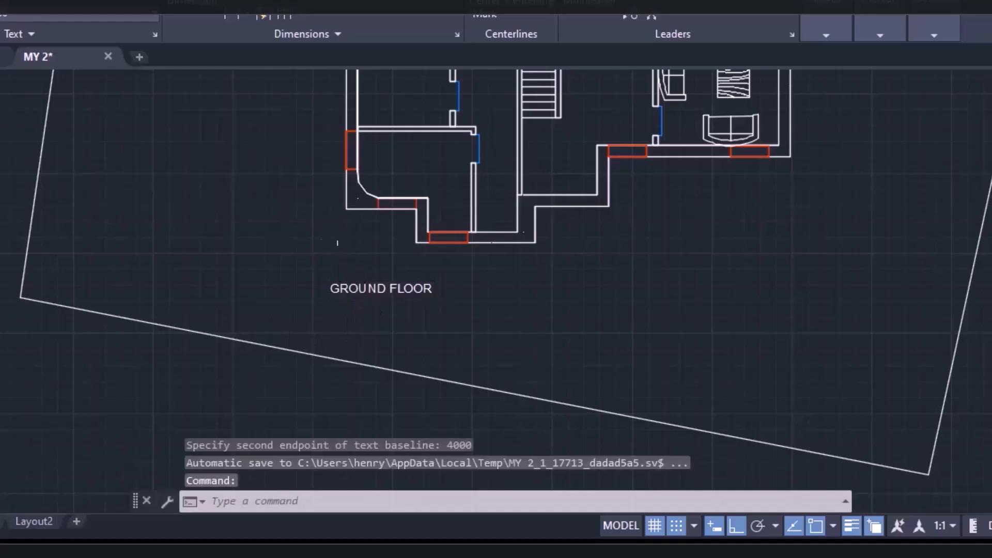
{"action": "left_click", "coordinate": [333, 287]}
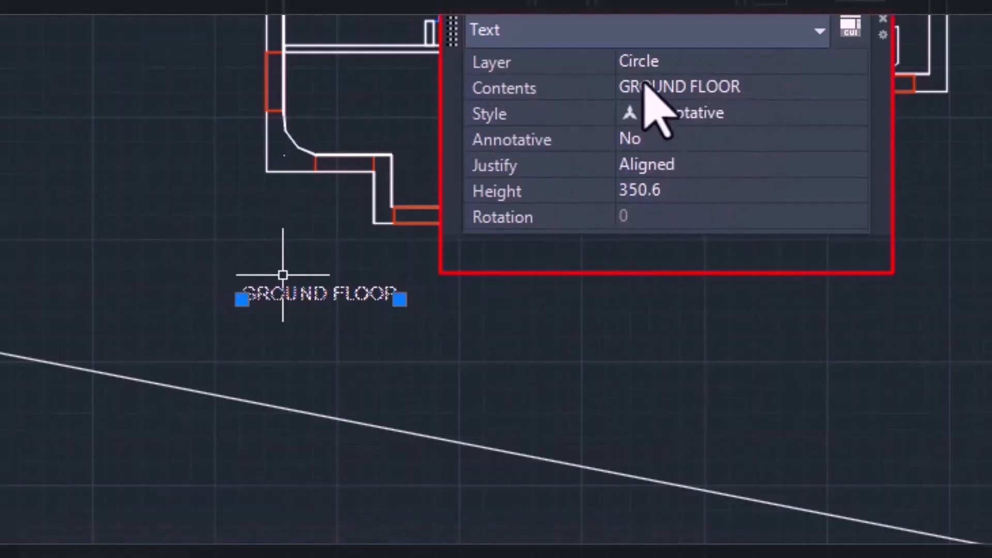
{"action": "left_click", "coordinate": [646, 65]}
{"action": "left_click", "coordinate": [647, 64]}
{"action": "left_click", "coordinate": [660, 84]}
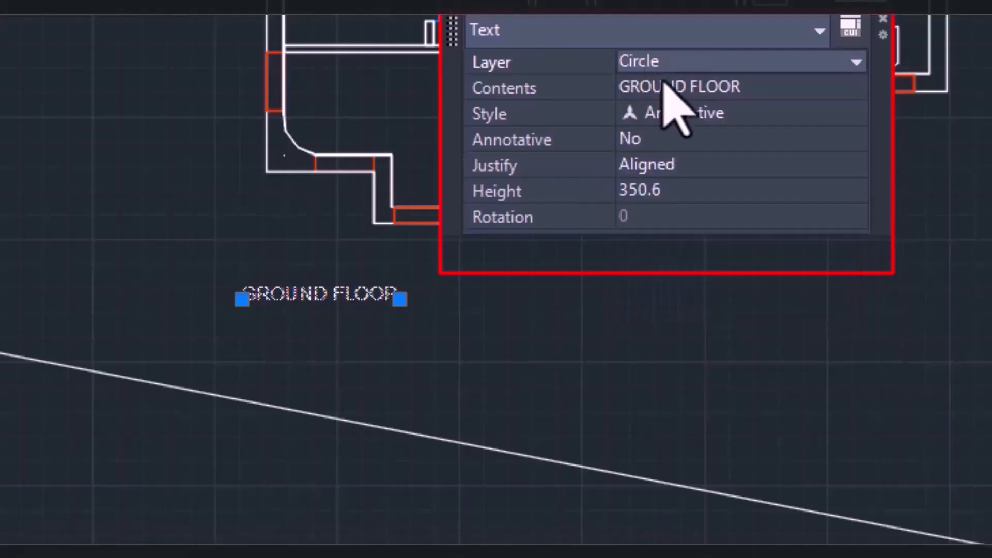
{"action": "left_click", "coordinate": [664, 85]}
{"action": "left_click", "coordinate": [663, 87]}
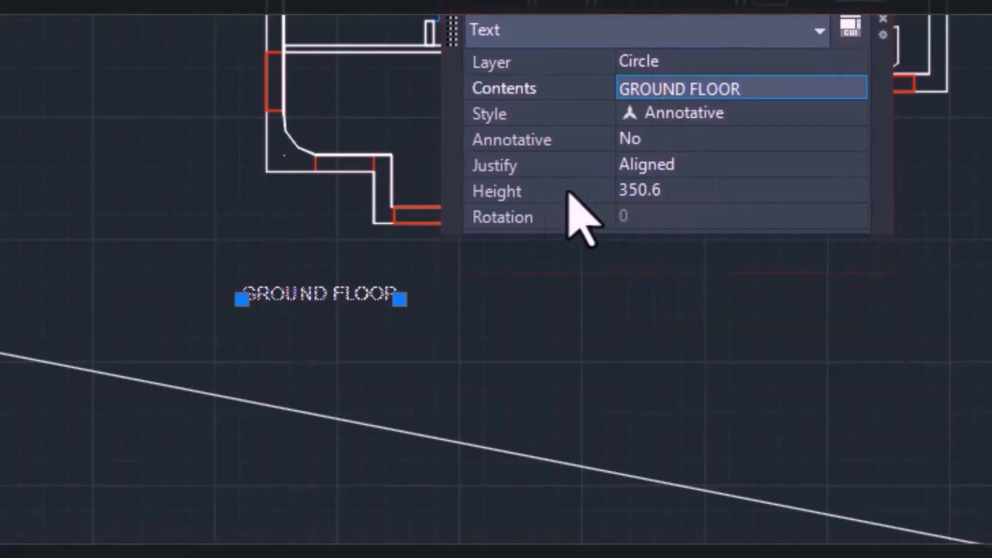
Step: Try a height of 10000 for the GROUND FLOOR text, then deselect it
{"action": "left_click", "coordinate": [635, 192]}
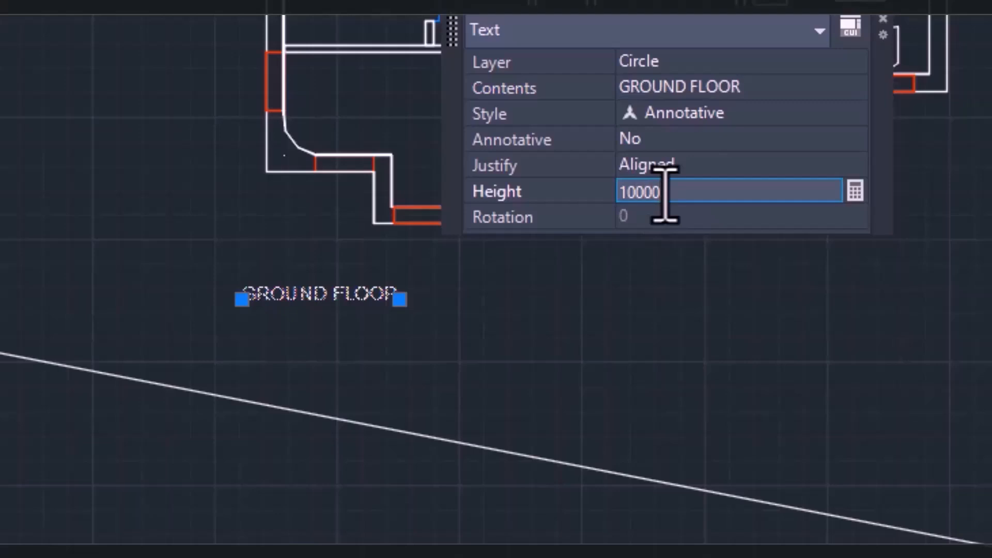
{"action": "key", "text": "Escape"}
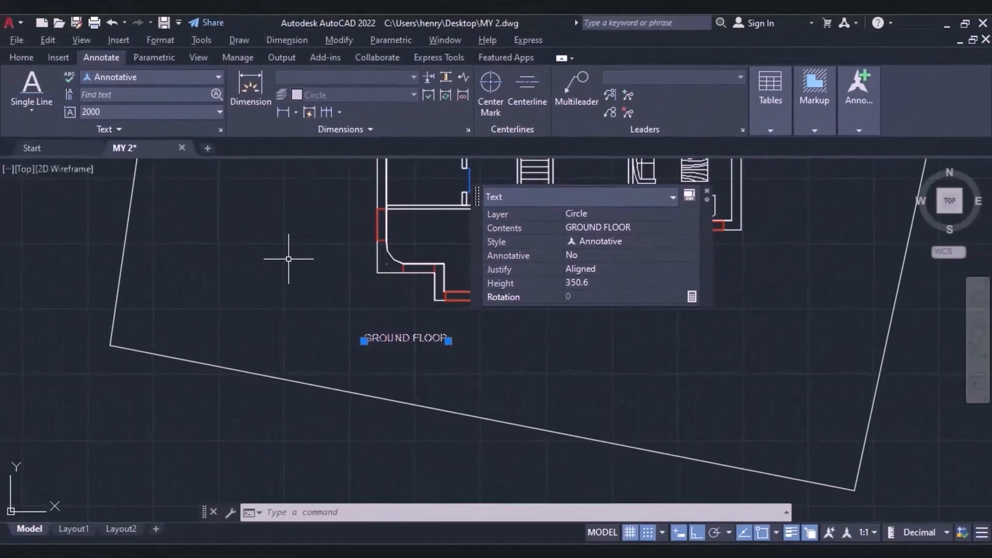
{"action": "key", "text": "Escape"}
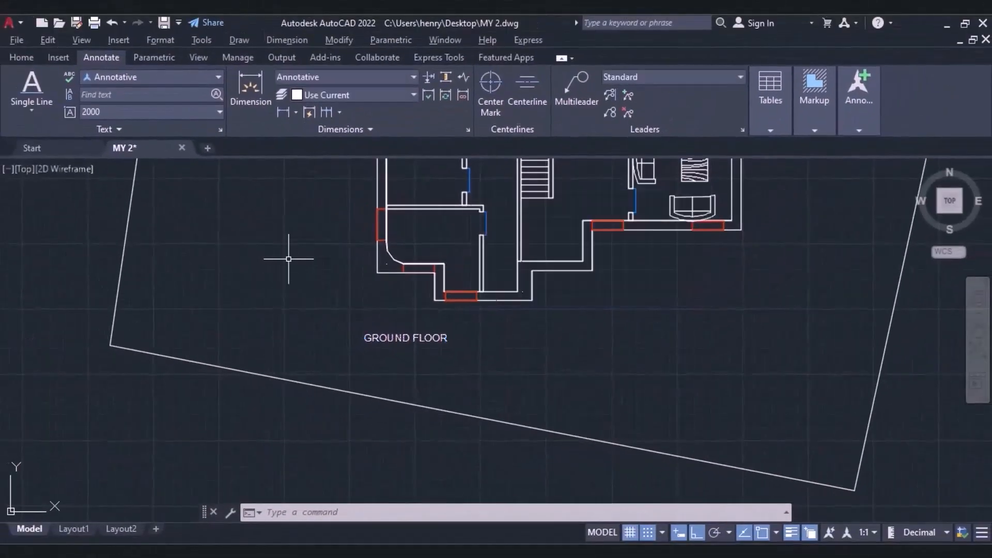
Step: Add multiline text reading Bed room in the space below the bed and widen its box to fit one line
{"action": "left_click", "coordinate": [32, 110]}
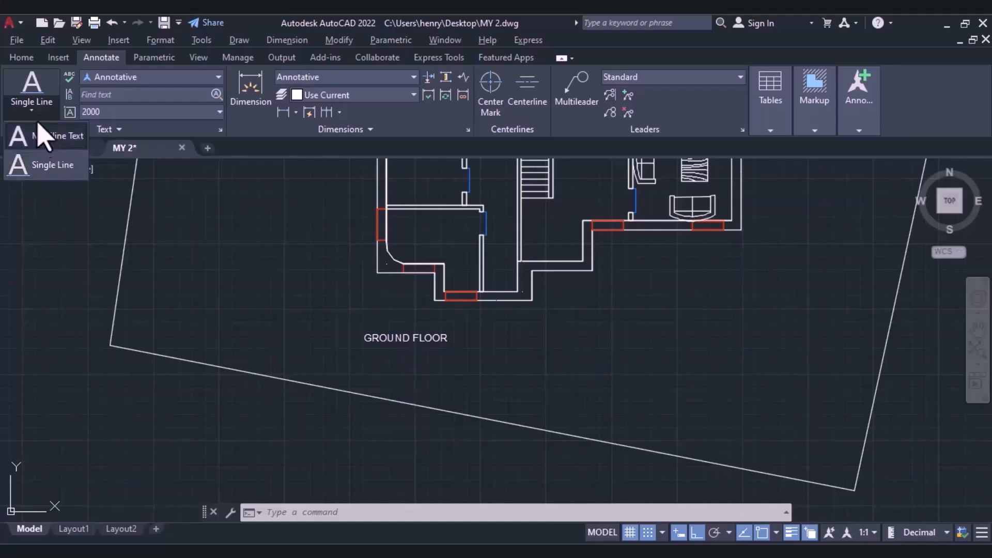
{"action": "left_click", "coordinate": [33, 139]}
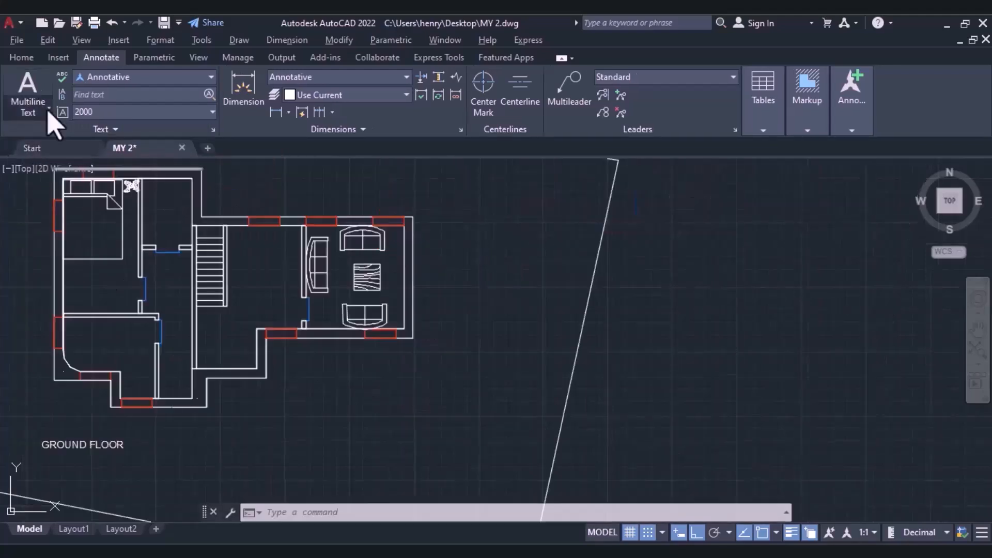
{"action": "left_click", "coordinate": [49, 109]}
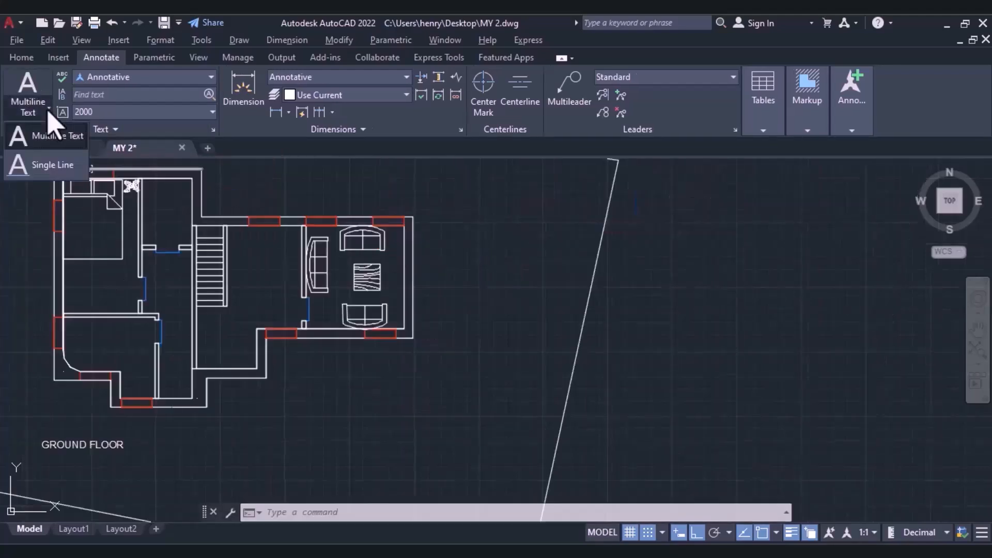
{"action": "left_click", "coordinate": [44, 139]}
{"action": "scroll", "coordinate": [69, 274], "scroll_direction": "up", "scroll_amount": 2}
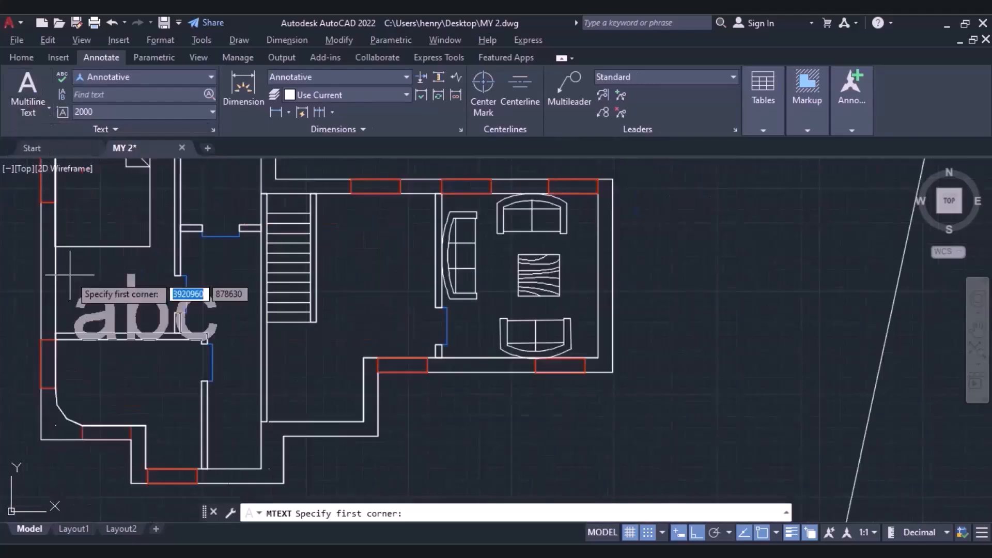
{"action": "left_click", "coordinate": [69, 274]}
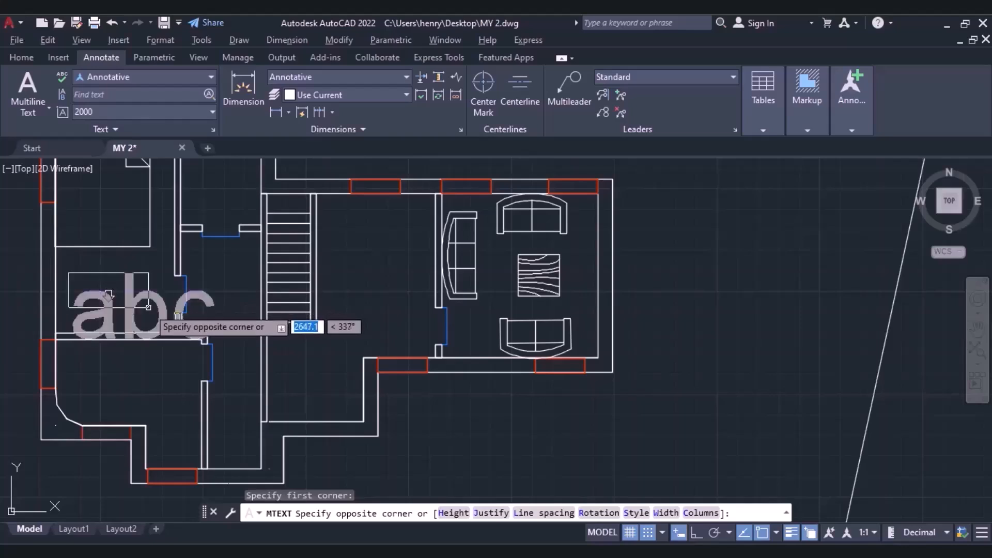
{"action": "left_click", "coordinate": [151, 306]}
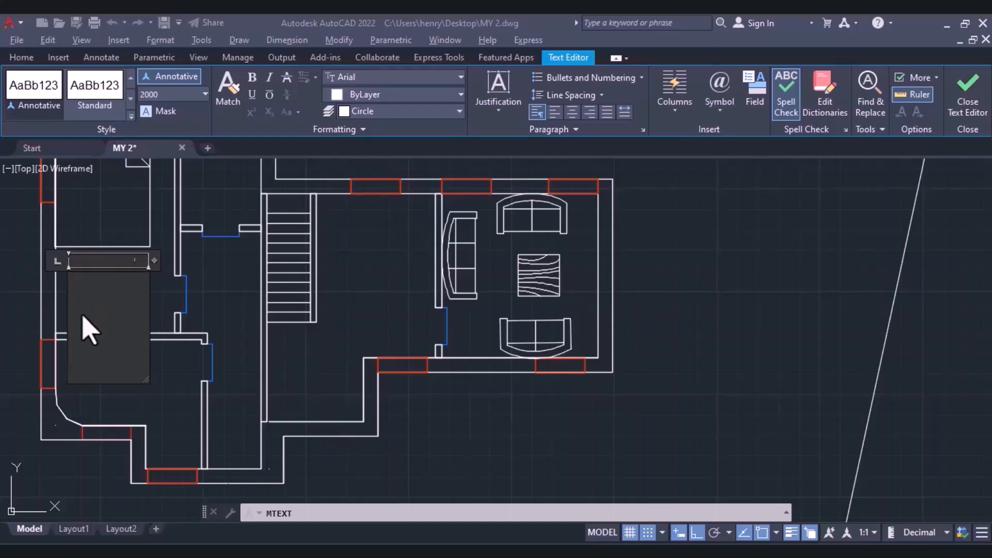
{"action": "type", "text": "Bedroom"}
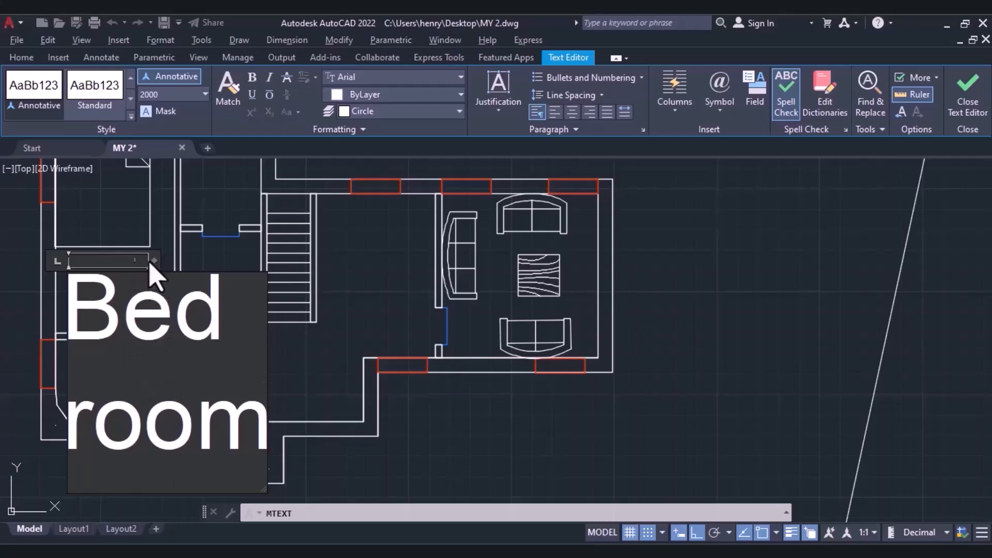
{"action": "left_click_drag", "start_coordinate": [148, 261], "coordinate": [475, 235]}
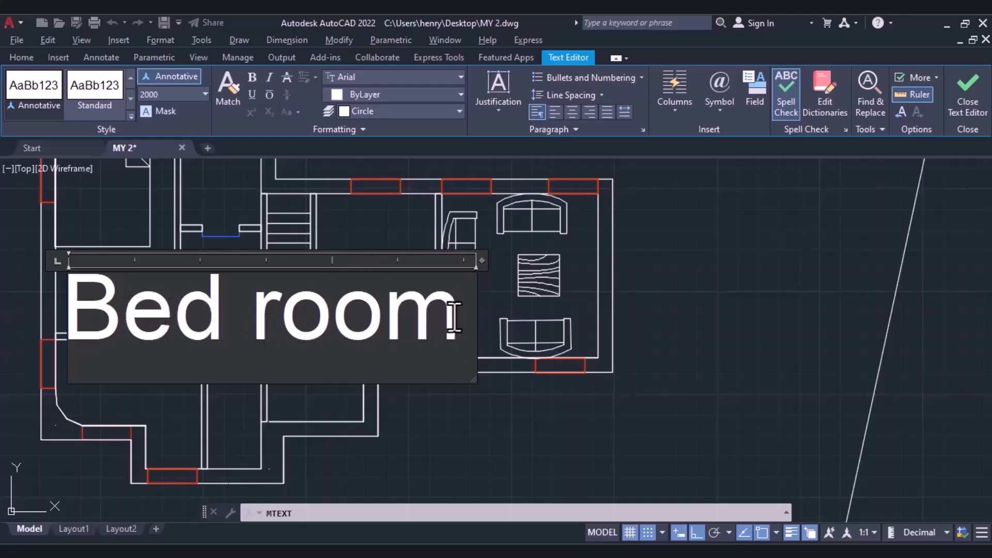
Step: Reduce the height of the Bed room text to 700 and finally to 500, and narrow its box to fit
{"action": "left_click_drag", "start_coordinate": [459, 315], "coordinate": [84, 320]}
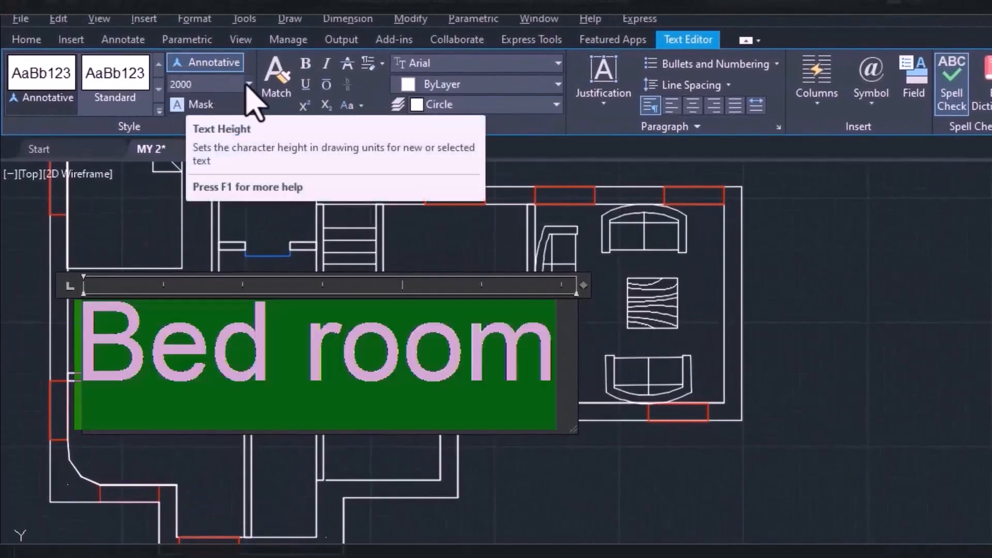
{"action": "left_click", "coordinate": [247, 84]}
{"action": "left_click", "coordinate": [209, 86]}
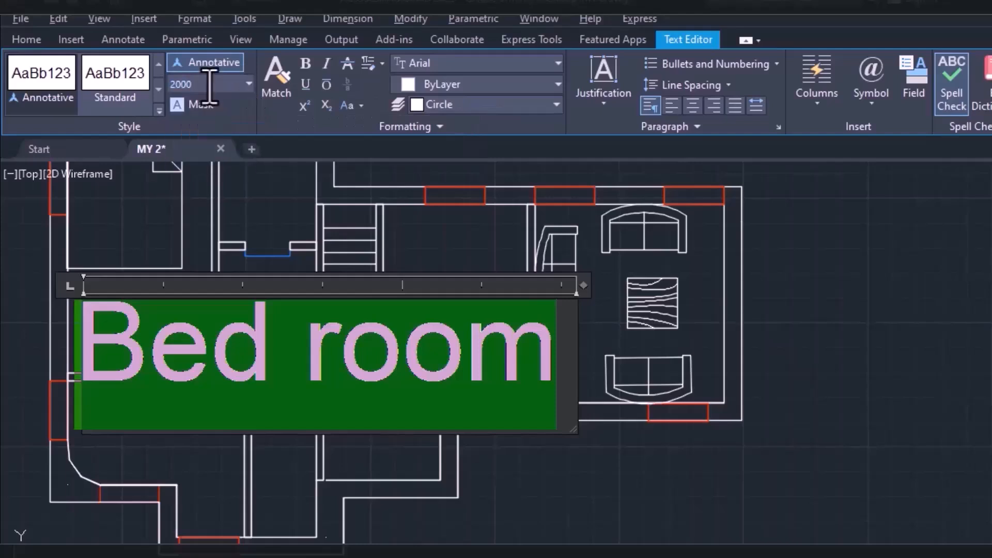
{"action": "left_click", "coordinate": [247, 84]}
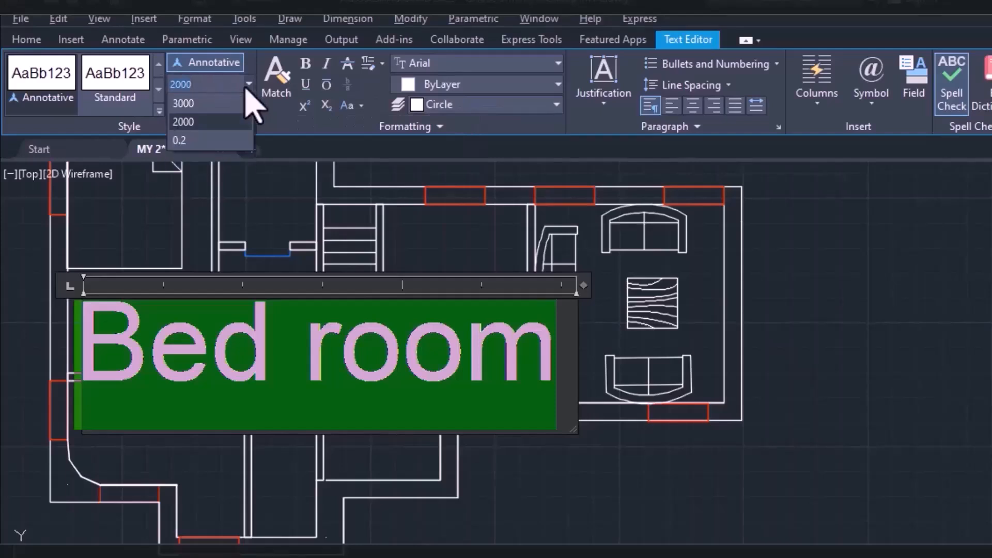
{"action": "left_click", "coordinate": [206, 89]}
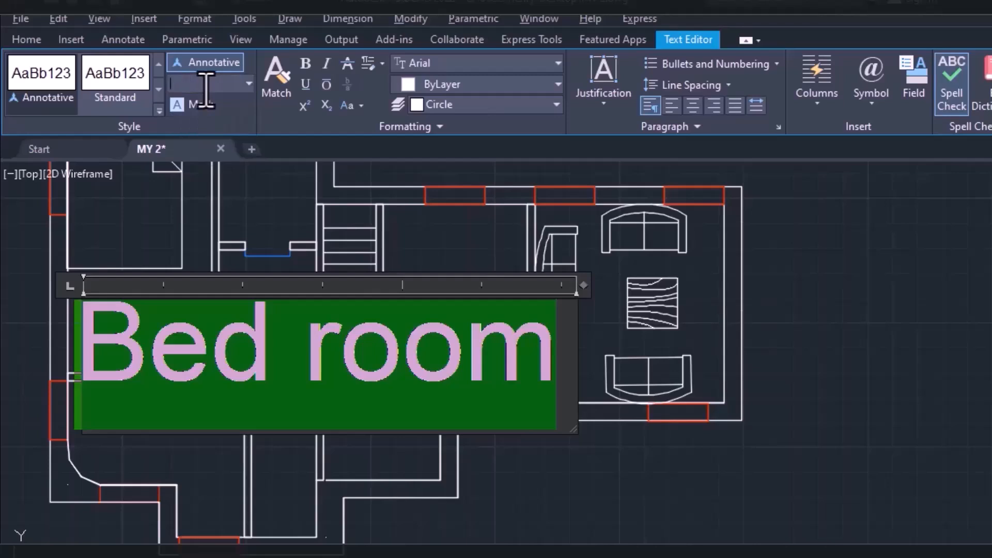
{"action": "type", "text": "700"}
{"action": "key", "text": "Return"}
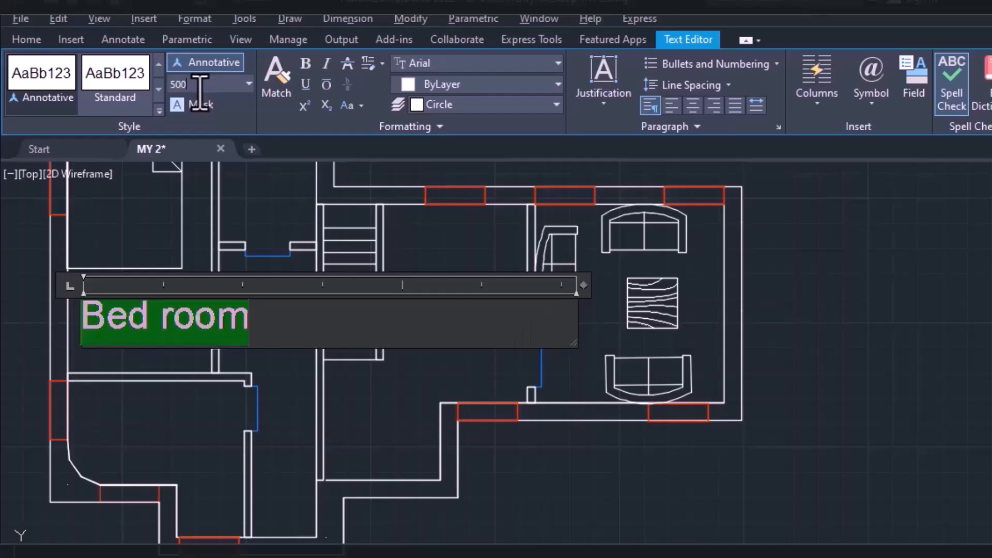
{"action": "key", "text": "Return"}
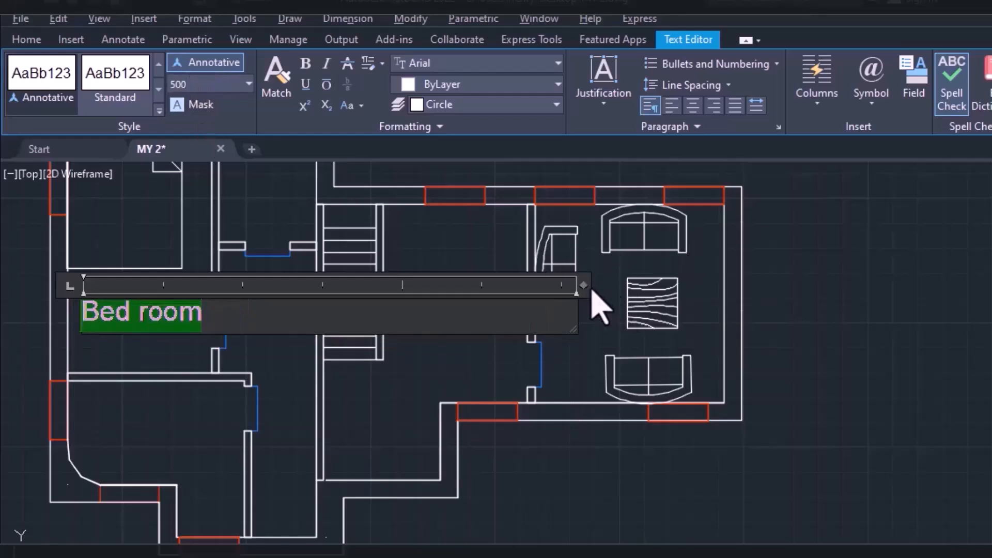
{"action": "left_click_drag", "start_coordinate": [584, 285], "coordinate": [224, 282]}
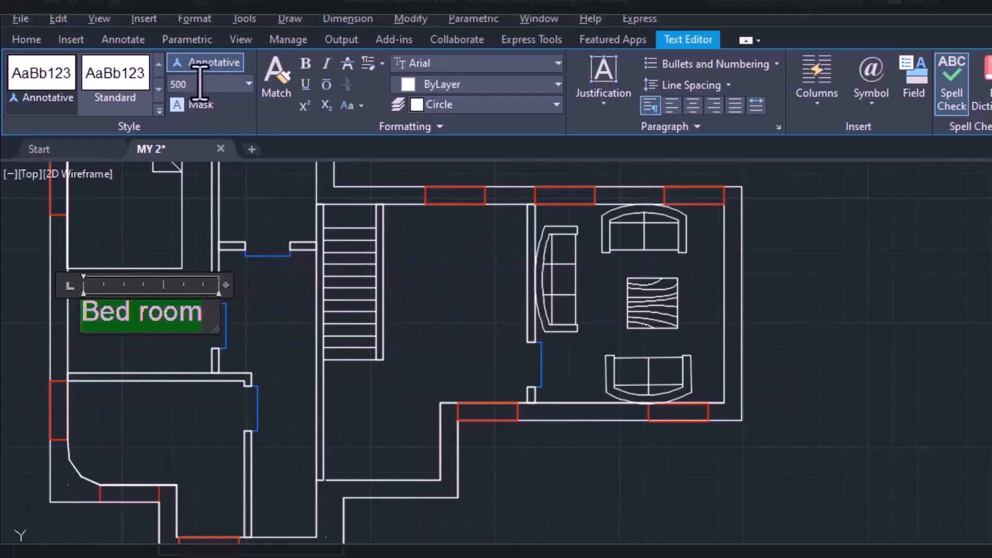
Step: Make the Bed room text bold and italic, and try strikethrough on it
{"action": "left_click", "coordinate": [308, 72]}
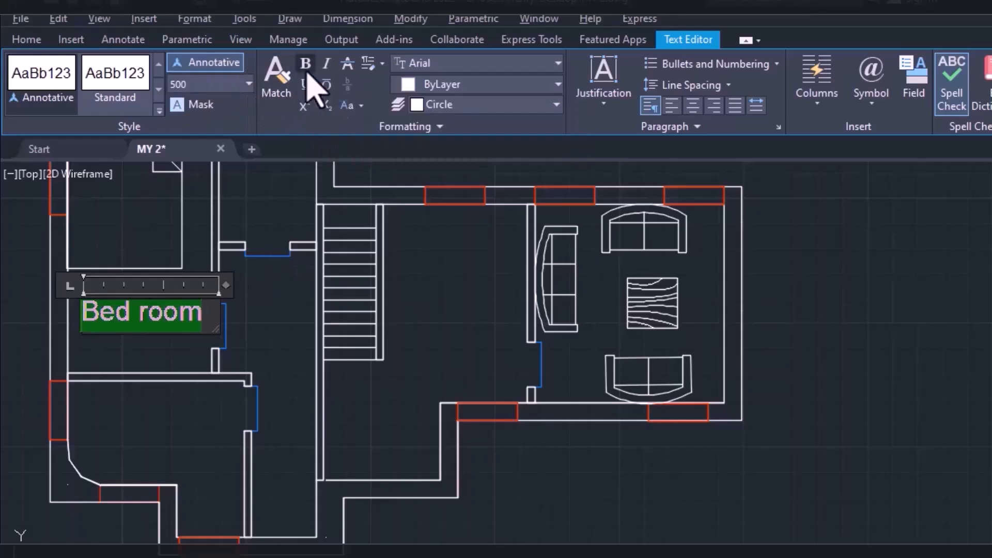
{"action": "left_click", "coordinate": [326, 64]}
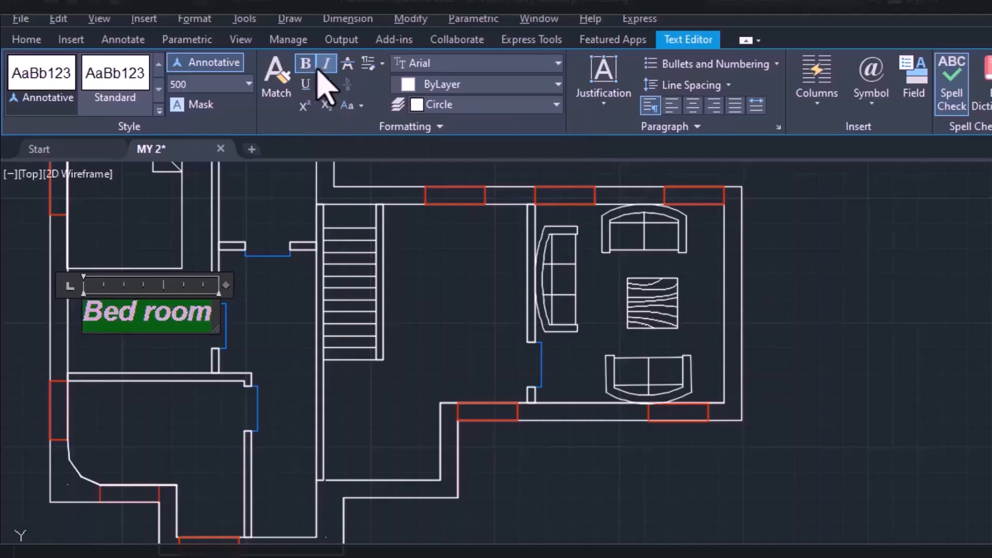
{"action": "left_click", "coordinate": [347, 64]}
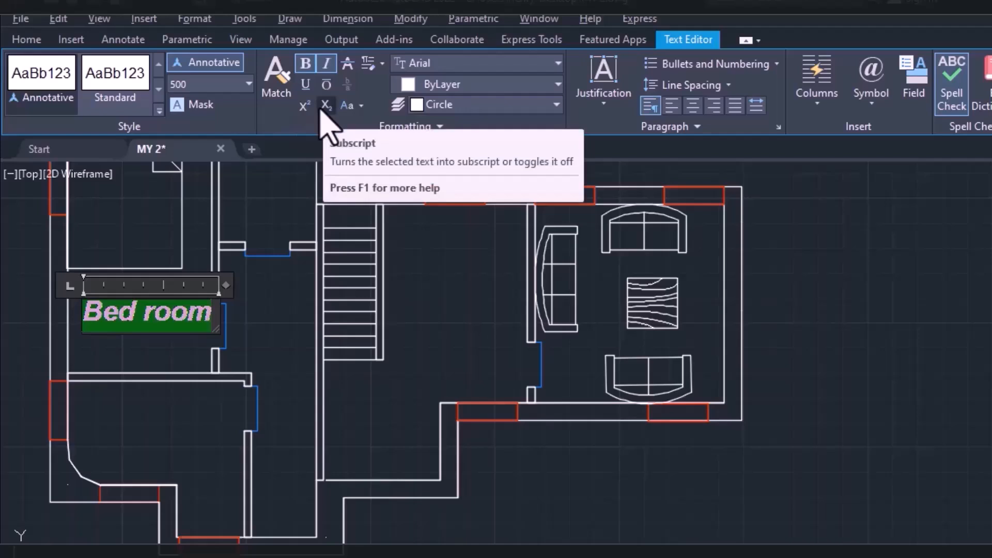
Step: Try superscript and subscript on the Bed room text and turn them off again
{"action": "left_click", "coordinate": [303, 106]}
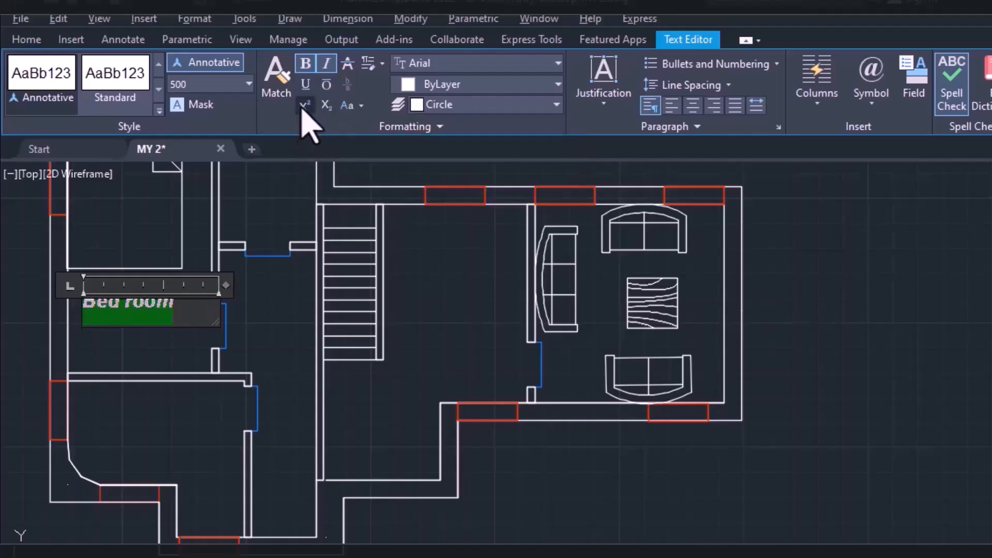
{"action": "left_click", "coordinate": [326, 105]}
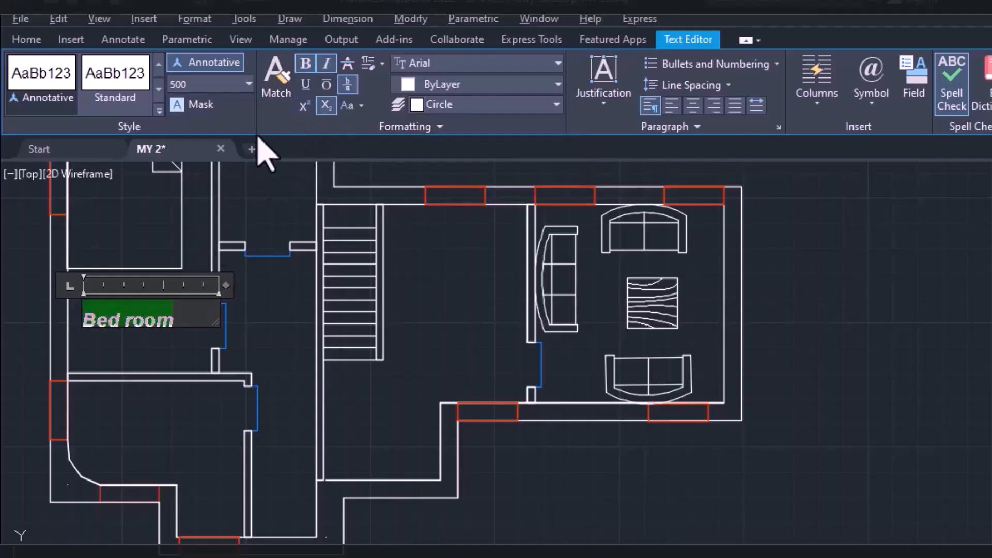
{"action": "left_click", "coordinate": [323, 107]}
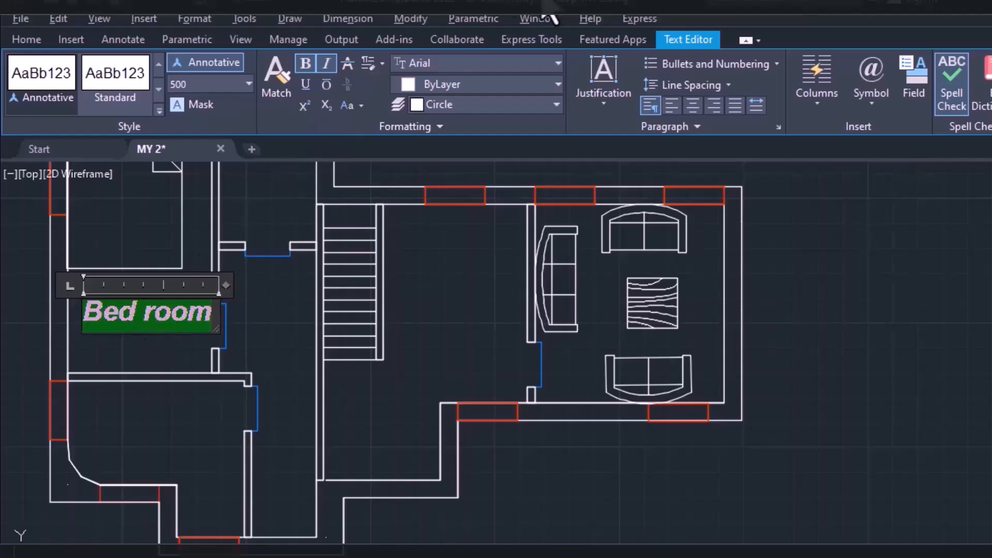
Step: Set the Bed room text's font to Artifakt Element Black and its colour to Yellow
{"action": "left_click", "coordinate": [497, 63]}
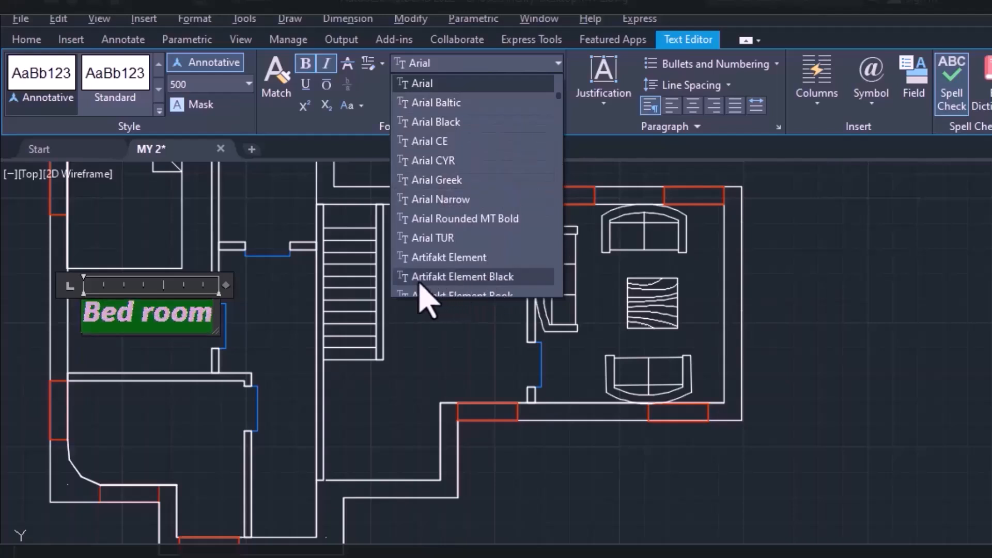
{"action": "left_click", "coordinate": [443, 282]}
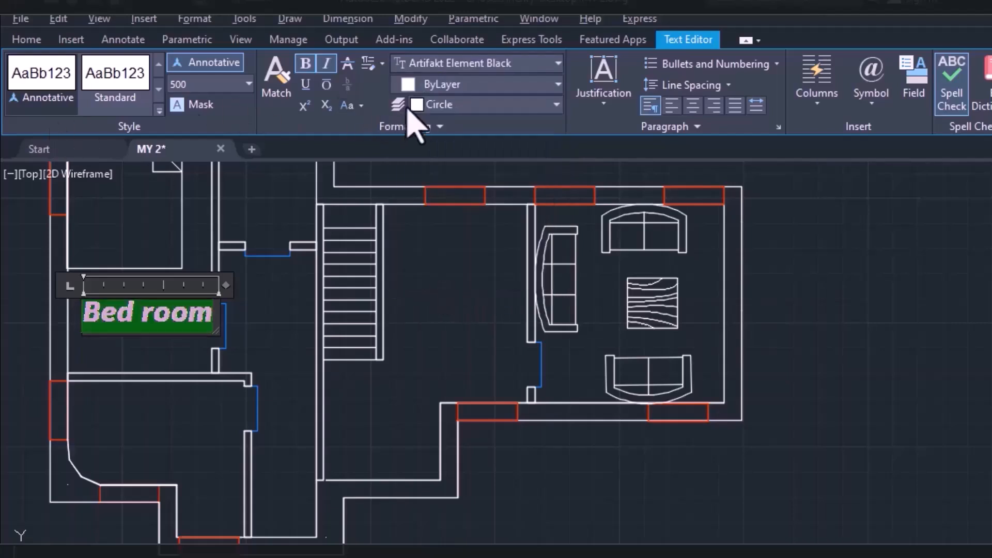
{"action": "left_click", "coordinate": [441, 84]}
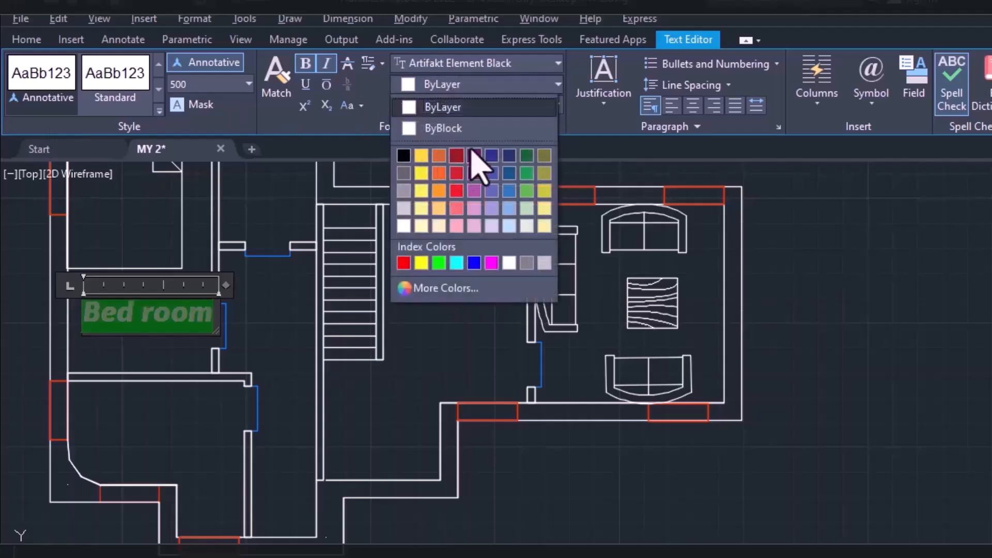
{"action": "left_click", "coordinate": [423, 264]}
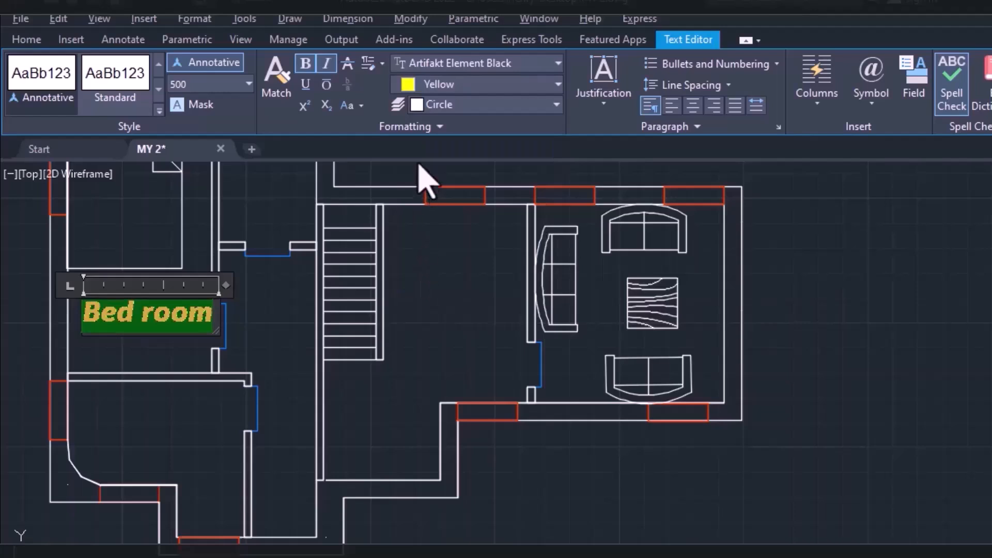
Step: Assign the Bed room text to layer 0
{"action": "left_click", "coordinate": [468, 106]}
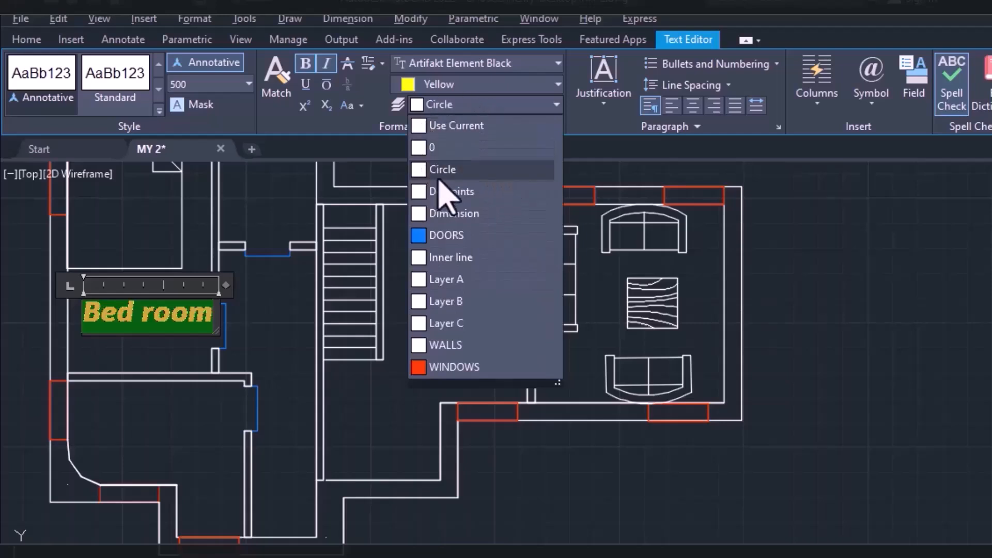
{"action": "left_click", "coordinate": [440, 149]}
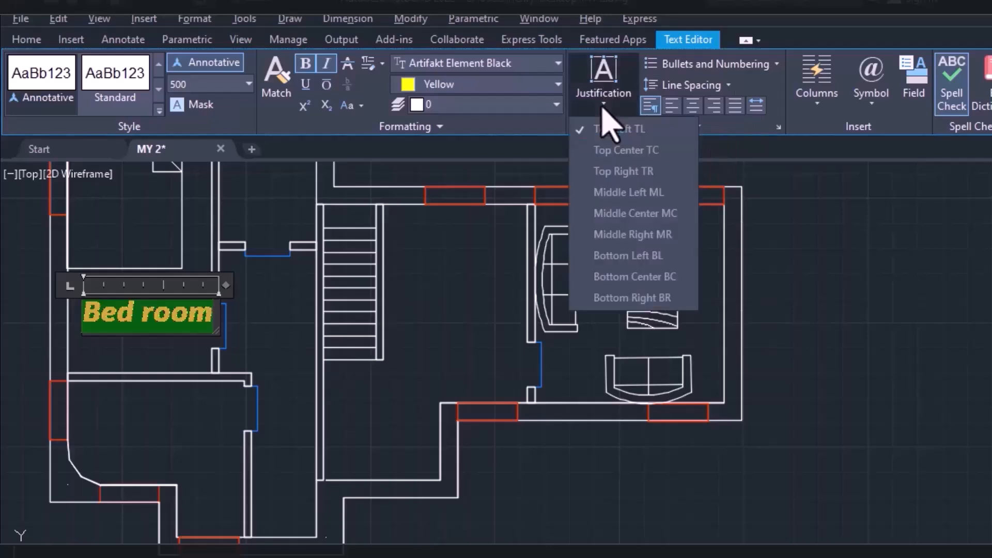
Step: Try Top Center and Middle Right justification on the Bed room text, return it to Top Left, and check the line spacing options
{"action": "left_click", "coordinate": [612, 117]}
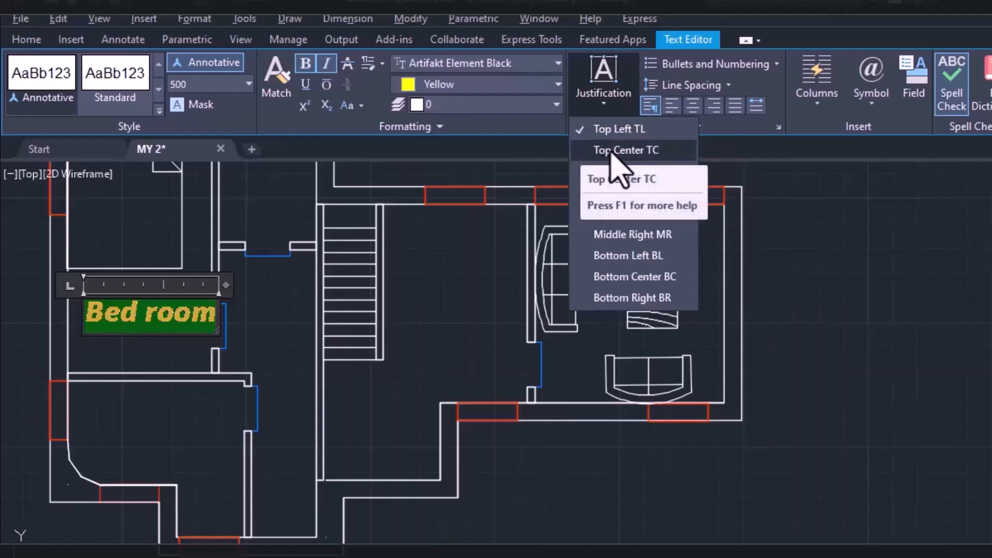
{"action": "left_click", "coordinate": [629, 151]}
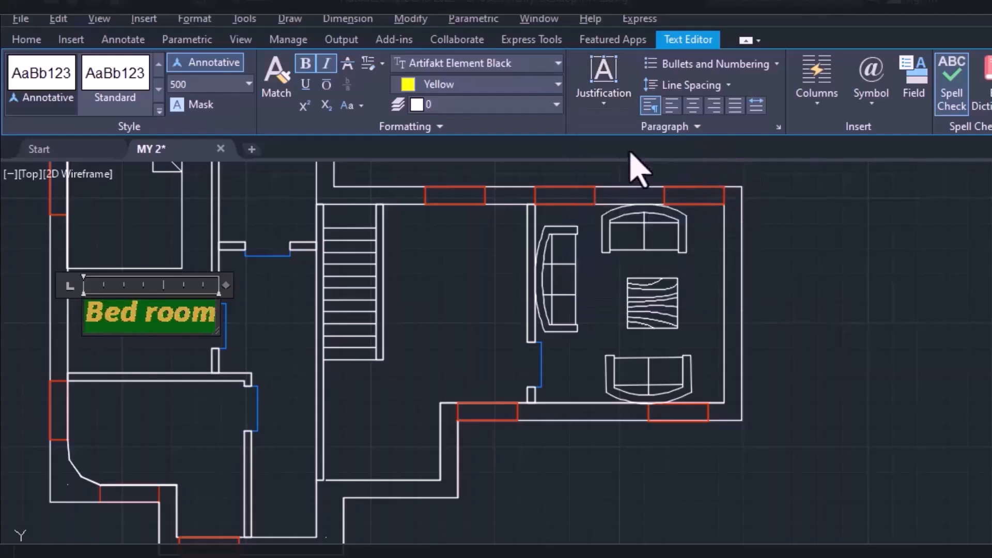
{"action": "left_click", "coordinate": [611, 110]}
{"action": "left_click", "coordinate": [643, 237]}
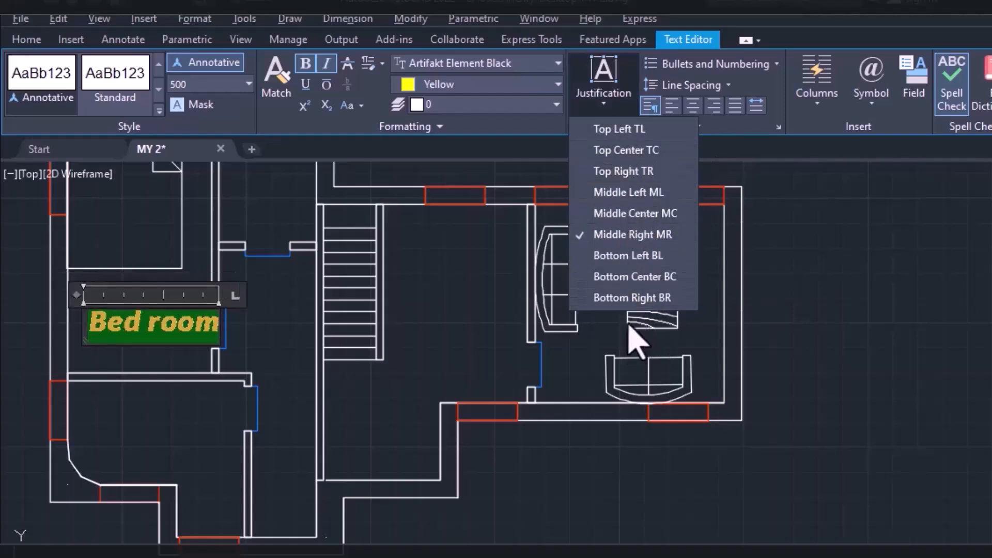
{"action": "left_click", "coordinate": [614, 129]}
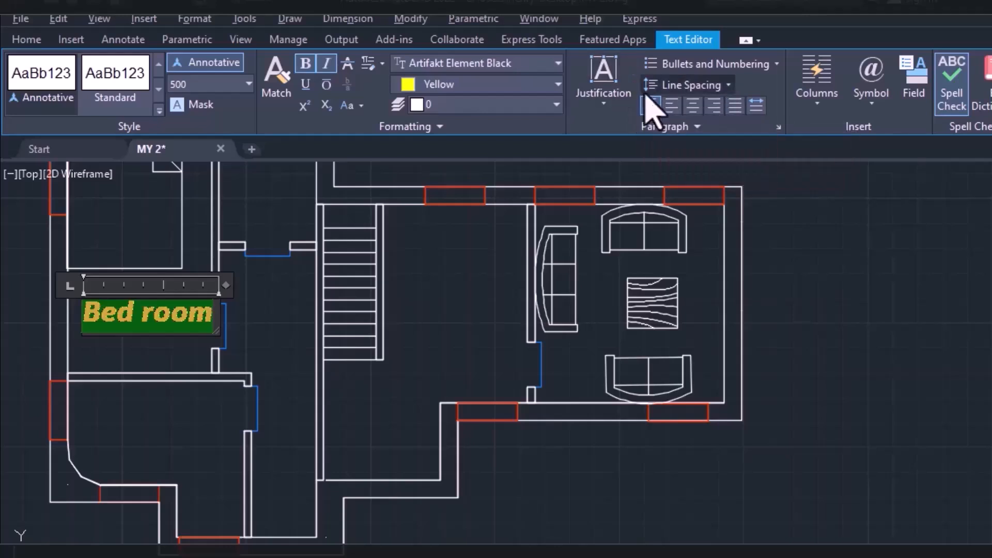
{"action": "left_click", "coordinate": [729, 85]}
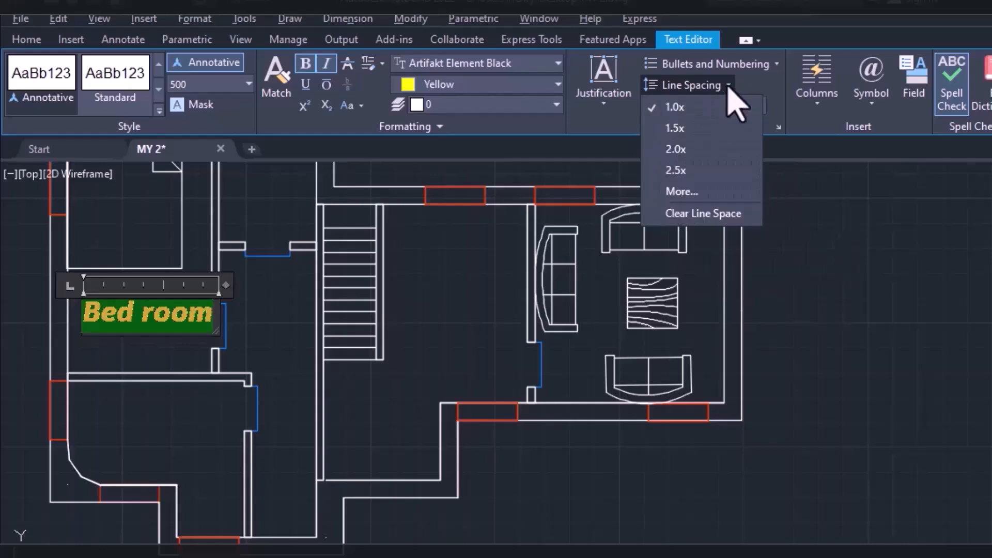
{"action": "left_click", "coordinate": [753, 85]}
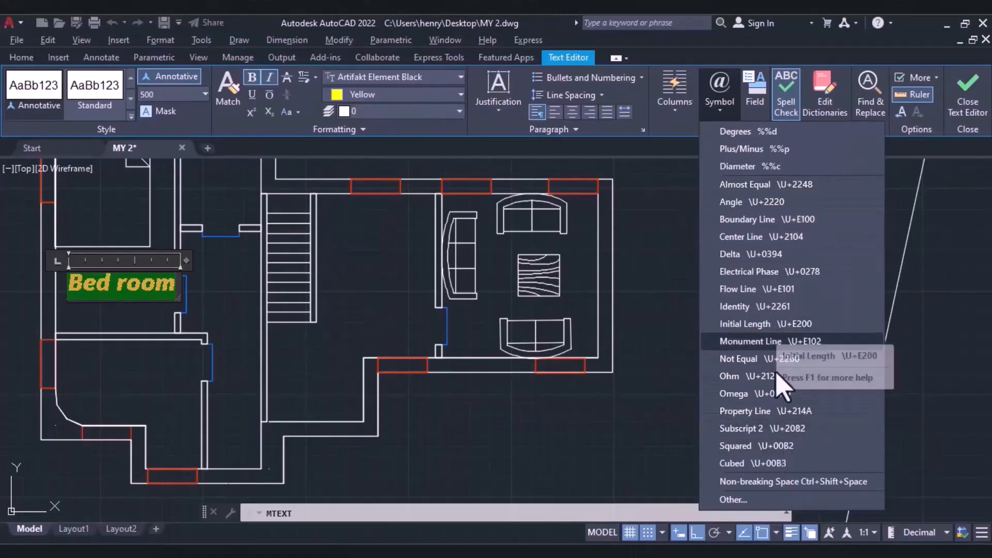
Step: Paste the Arial symbol Arabic Start Of Rub El Hizb from the Character Map after the Bed room text and widen its text box
{"action": "left_click", "coordinate": [753, 500]}
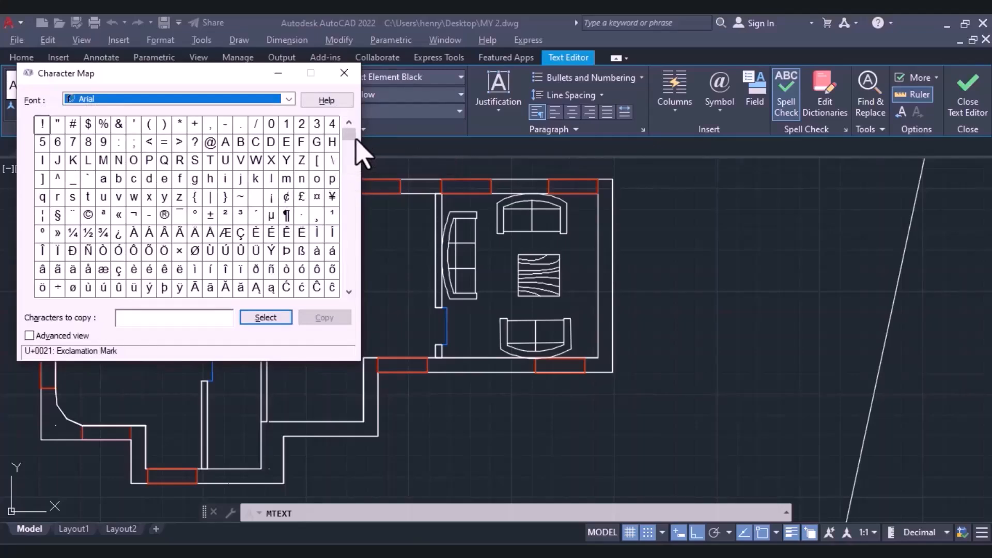
{"action": "left_click_drag", "start_coordinate": [357, 142], "coordinate": [354, 204]}
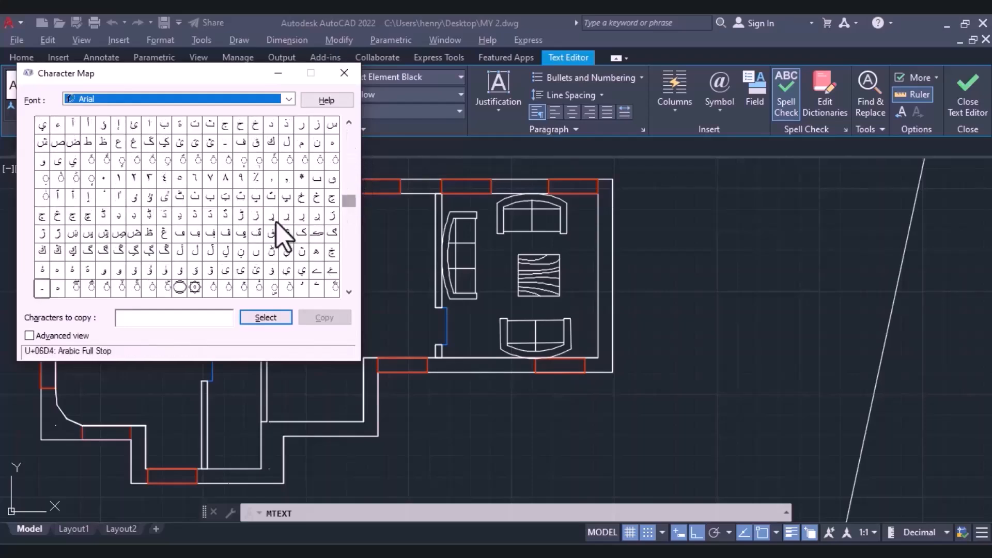
{"action": "left_click", "coordinate": [194, 289]}
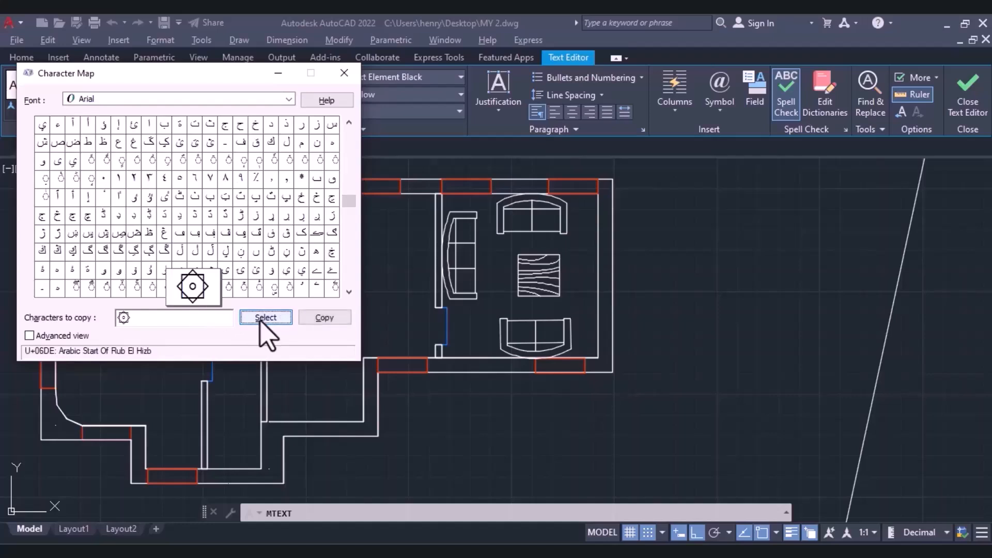
{"action": "left_click", "coordinate": [326, 323]}
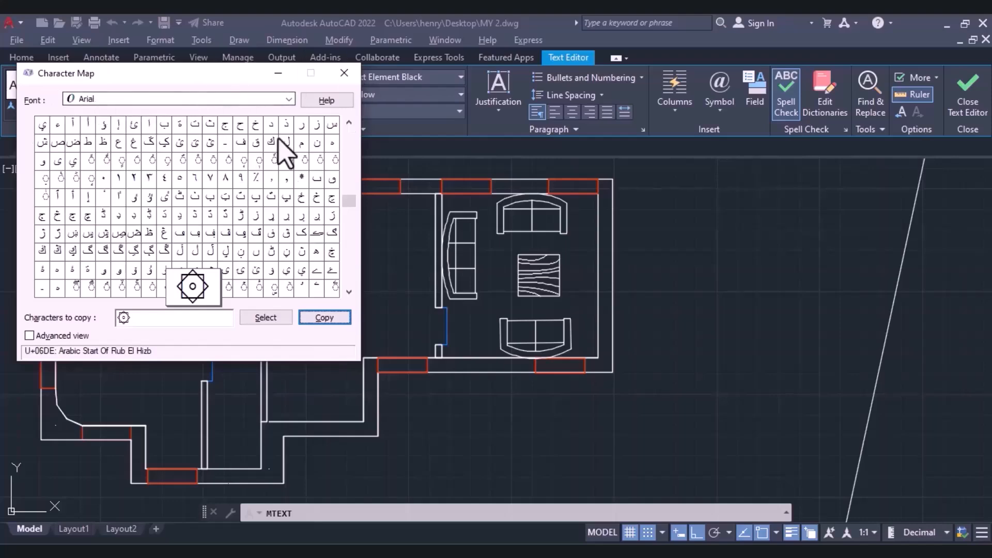
{"action": "left_click", "coordinate": [341, 78]}
{"action": "right_click", "coordinate": [178, 287]}
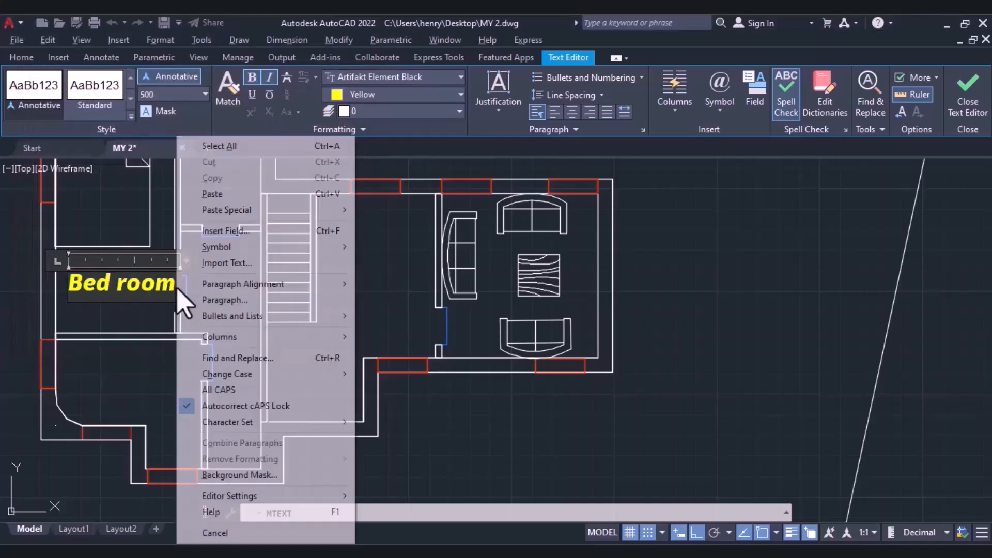
{"action": "left_click", "coordinate": [211, 193]}
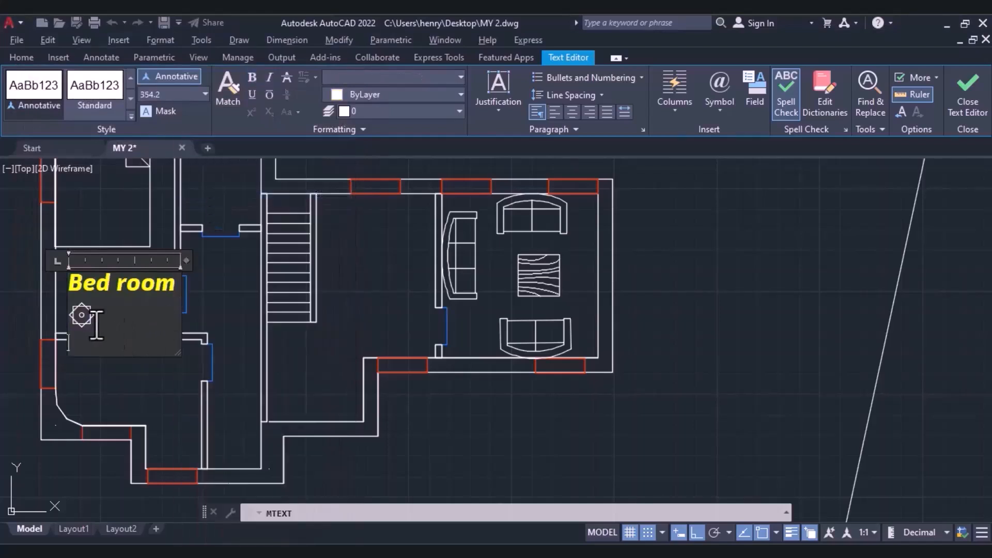
{"action": "left_click_drag", "start_coordinate": [186, 262], "coordinate": [209, 265]}
{"action": "left_click", "coordinate": [240, 335]}
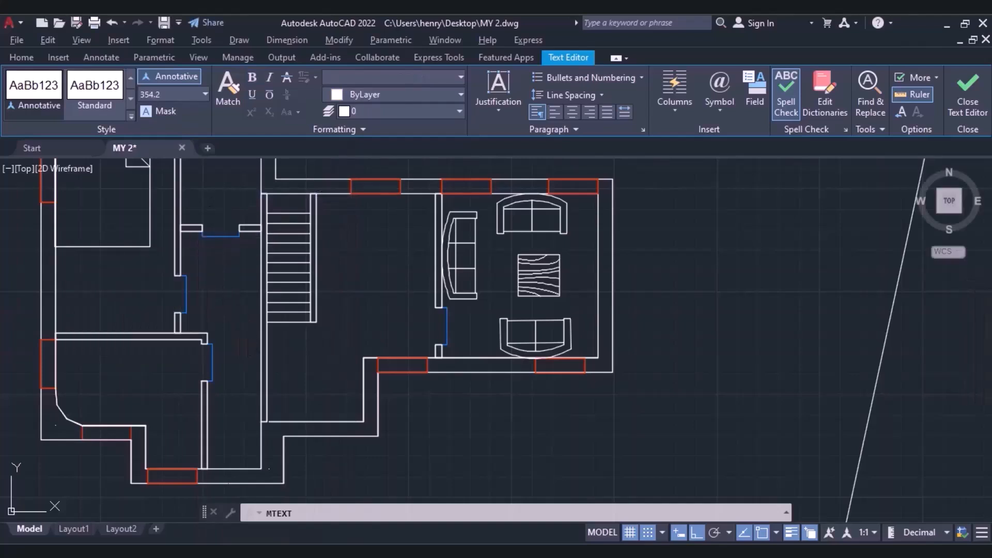
Step: Move the Bedroom text with its symbol so its upper-left corner lies on the outer face of the bedroom's left wall
{"action": "key", "text": "Escape"}
{"action": "scroll", "coordinate": [76, 281], "scroll_direction": "down", "scroll_amount": 1}
{"action": "type", "text": "m"}
{"action": "key", "text": "Return"}
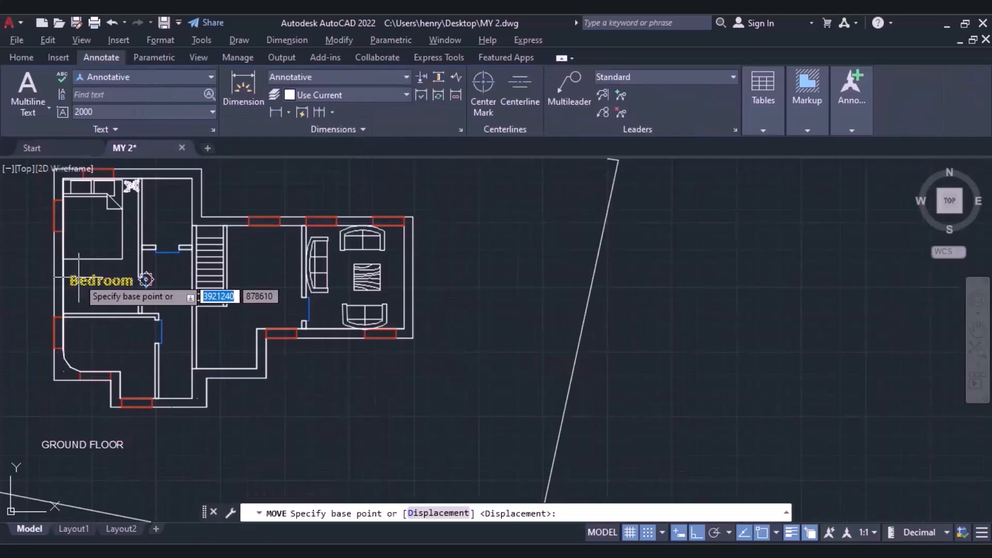
{"action": "left_click", "coordinate": [774, 534]}
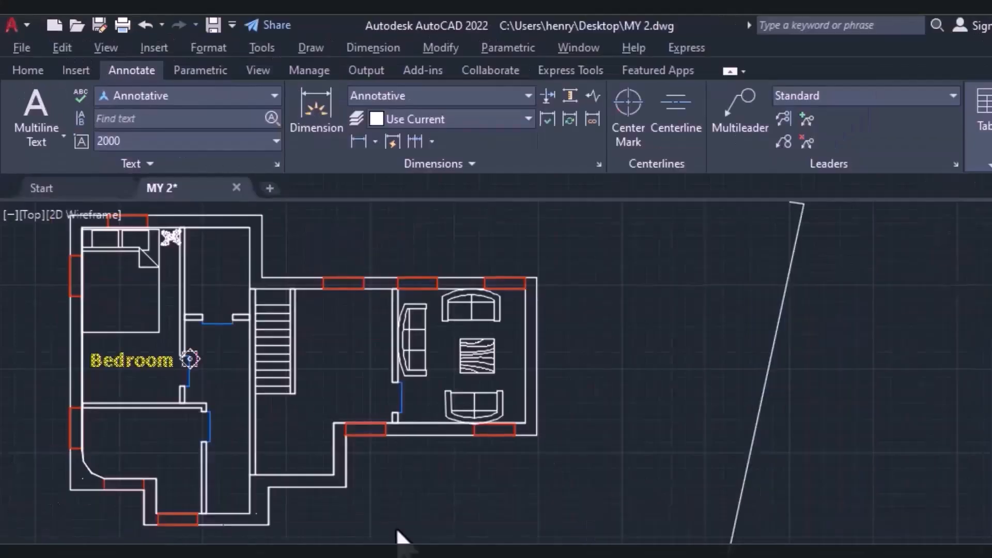
{"action": "left_click", "coordinate": [305, 411]}
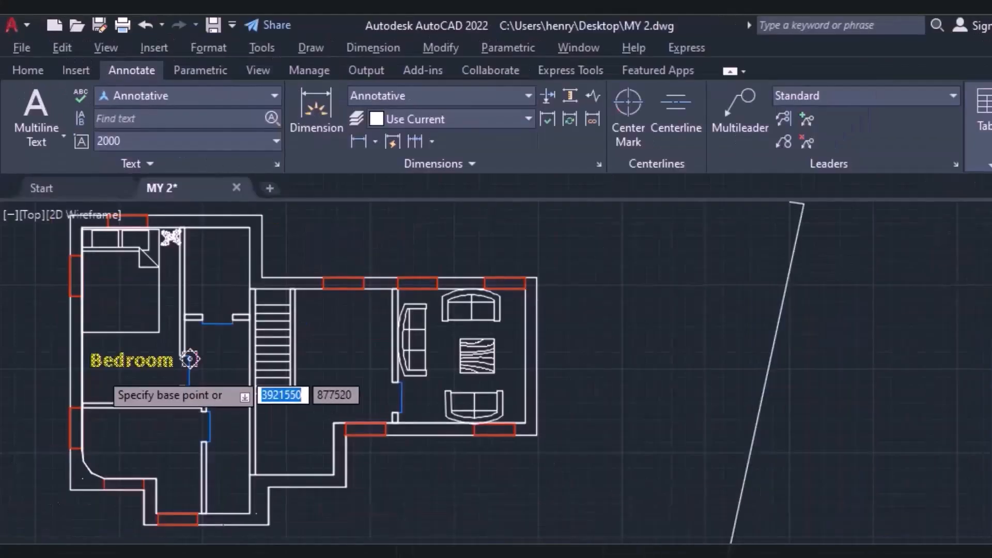
{"action": "left_click", "coordinate": [90, 353]}
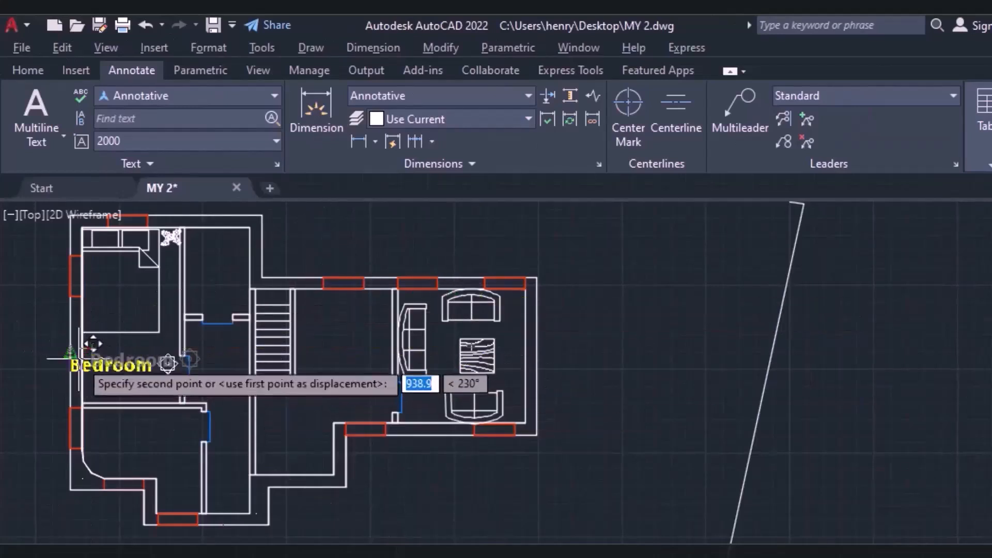
{"action": "left_click", "coordinate": [70, 353]}
Step: Shift the Bedroom text by its location grip to the inner face of the bedroom's left wall
{"action": "left_click", "coordinate": [70, 353]}
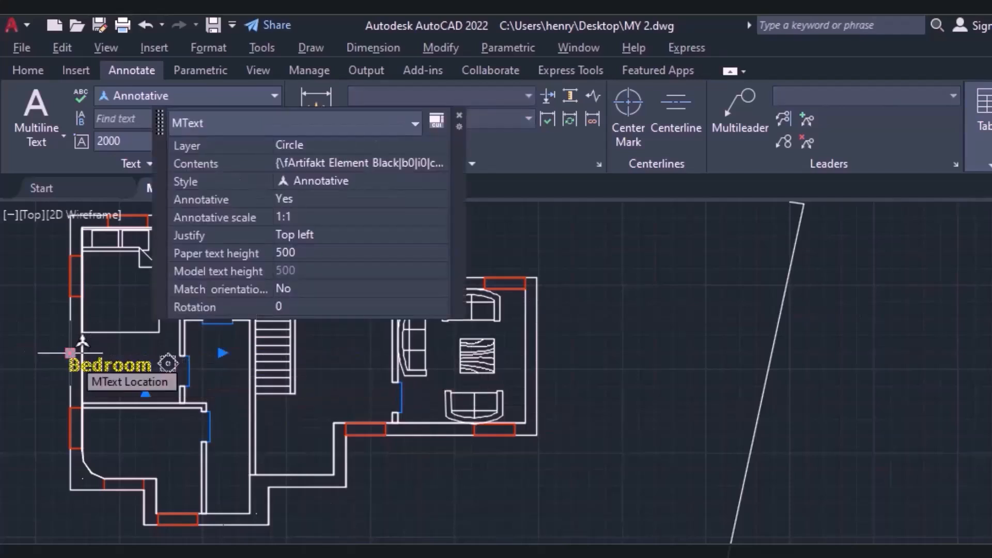
{"action": "left_click", "coordinate": [69, 353]}
{"action": "left_click", "coordinate": [82, 359]}
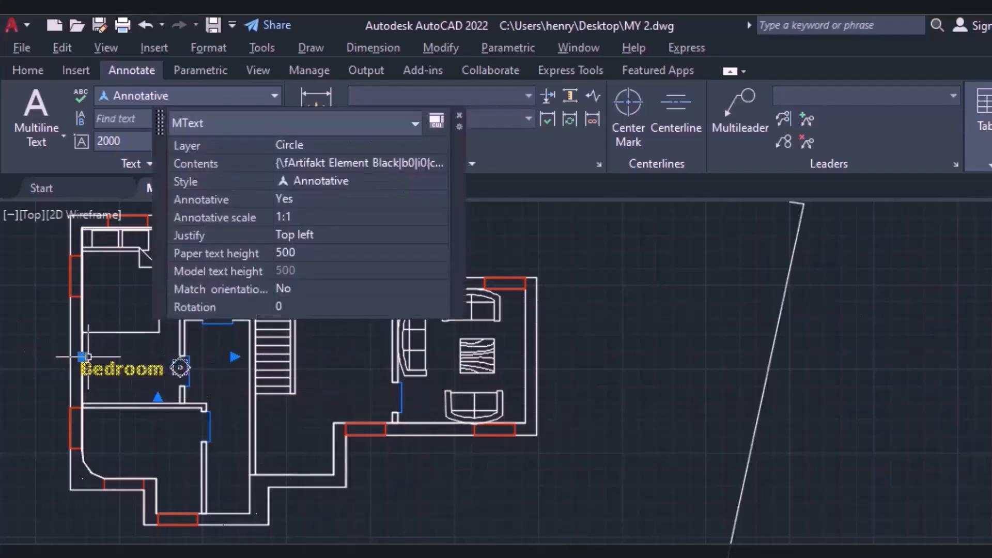
{"action": "key", "text": "Escape"}
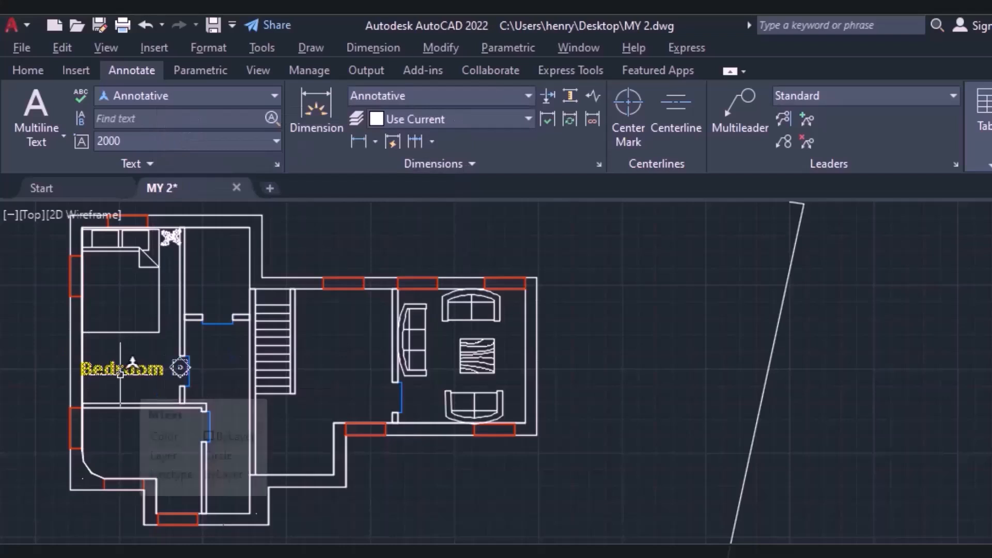
Step: Delete the symbol after the word Bedroom and narrow the text box to fit the remaining text
{"action": "left_click", "coordinate": [120, 374]}
{"action": "double_click", "coordinate": [120, 372]}
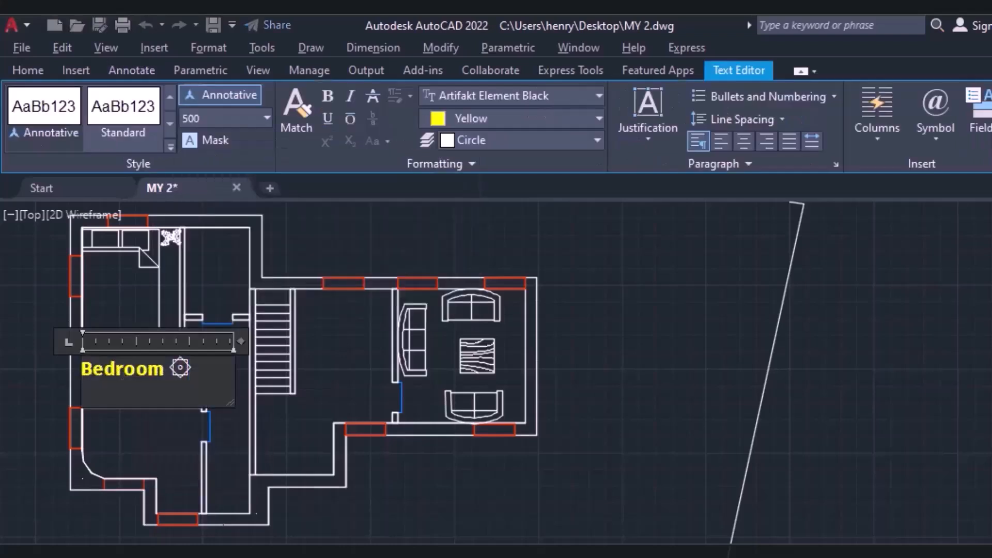
{"action": "left_click", "coordinate": [201, 369]}
{"action": "left_click_drag", "start_coordinate": [203, 371], "coordinate": [161, 380]}
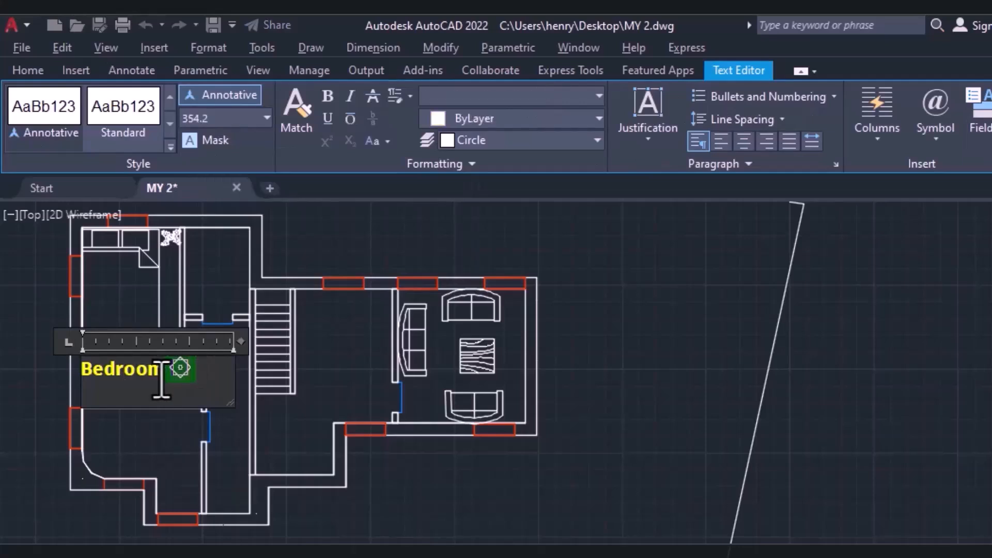
{"action": "key", "text": "Delete"}
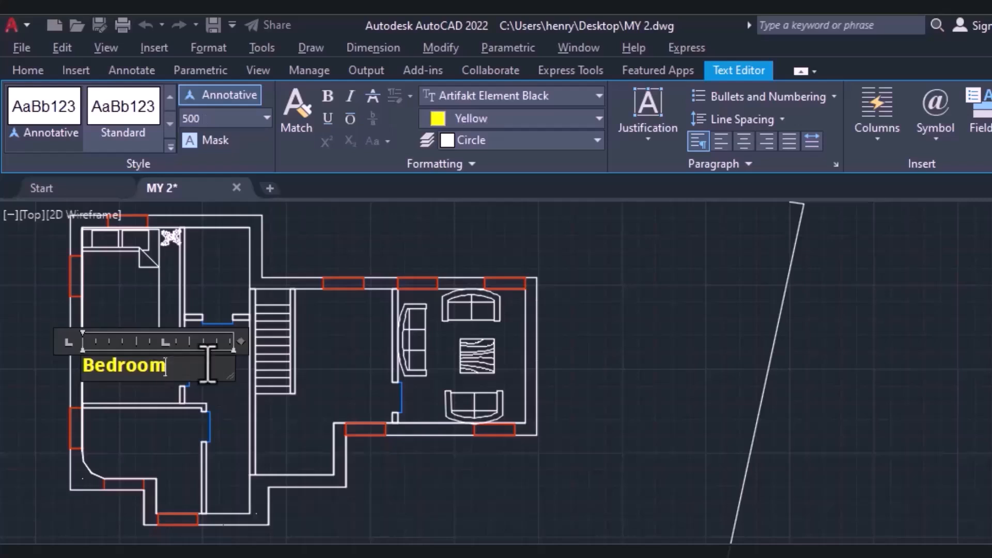
{"action": "left_click_drag", "start_coordinate": [241, 341], "coordinate": [178, 341]}
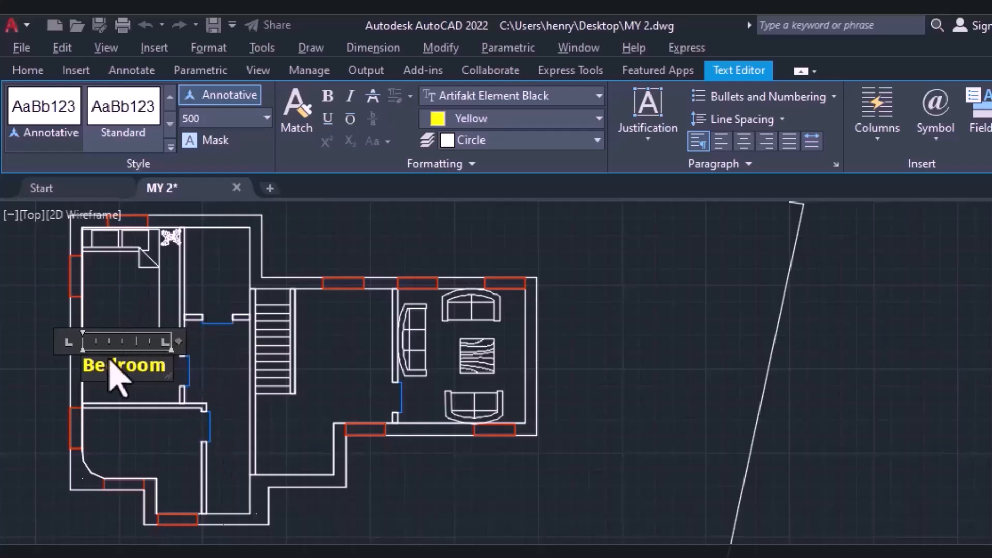
{"action": "left_click", "coordinate": [227, 406]}
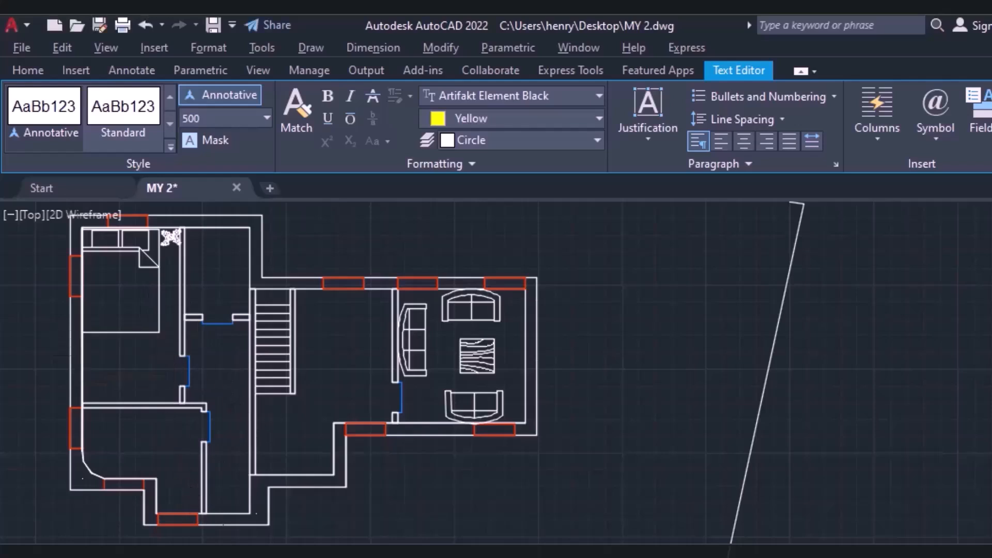
Step: Copy the Bedroom text into the room beside the stairs, the room below the bedroom and the living room, turning Ortho off after the first copy
{"action": "left_click", "coordinate": [142, 364]}
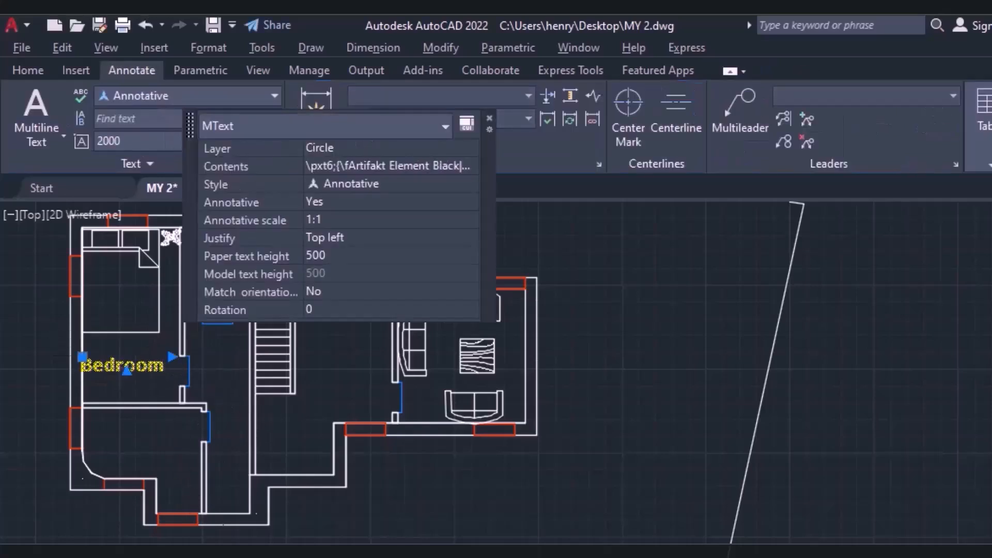
{"action": "right_click", "coordinate": [127, 356]}
{"action": "left_click", "coordinate": [188, 374]}
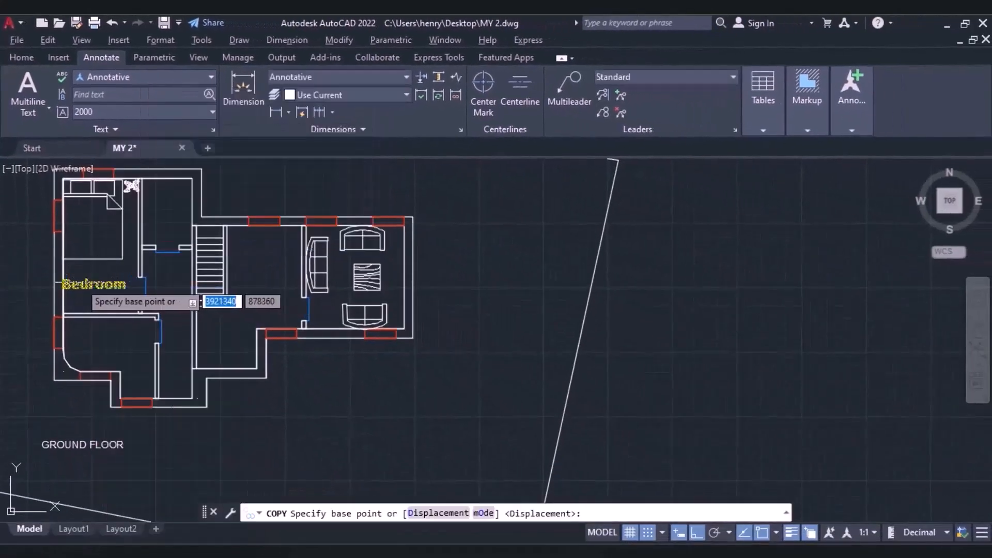
{"action": "left_click", "coordinate": [80, 300]}
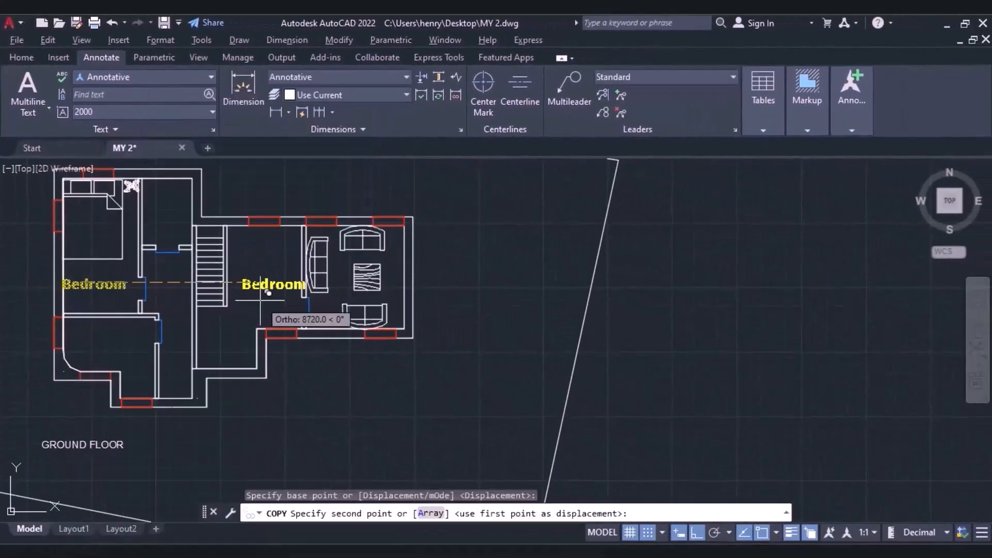
{"action": "left_click", "coordinate": [249, 299]}
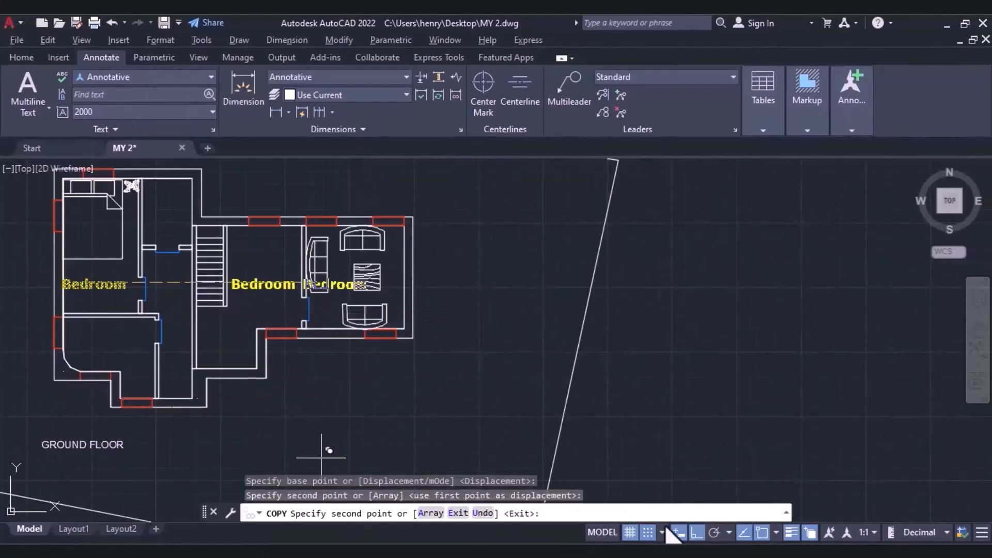
{"action": "left_click", "coordinate": [697, 533]}
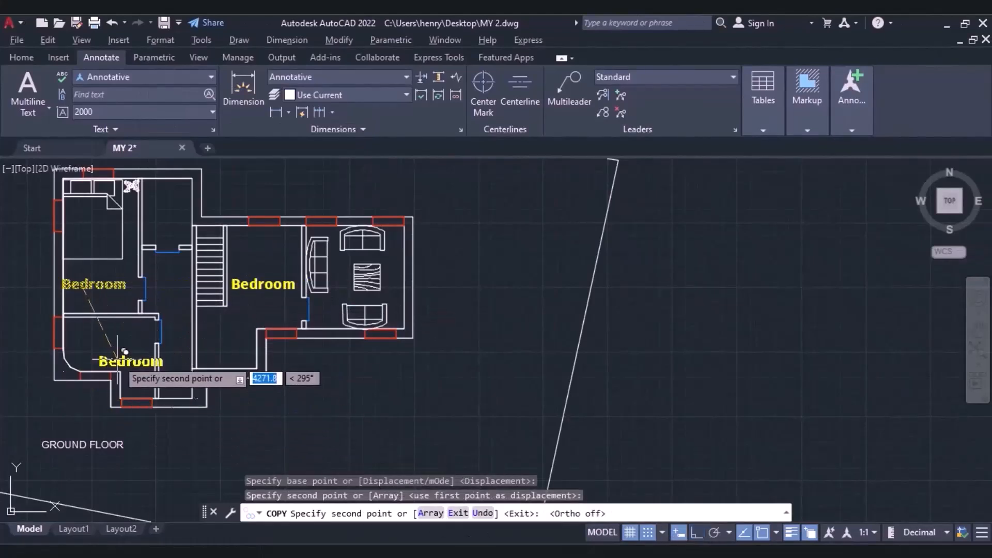
{"action": "scroll", "coordinate": [398, 306], "scroll_direction": "up", "scroll_amount": 4}
{"action": "left_click", "coordinate": [285, 275]}
{"action": "key", "text": "Escape"}
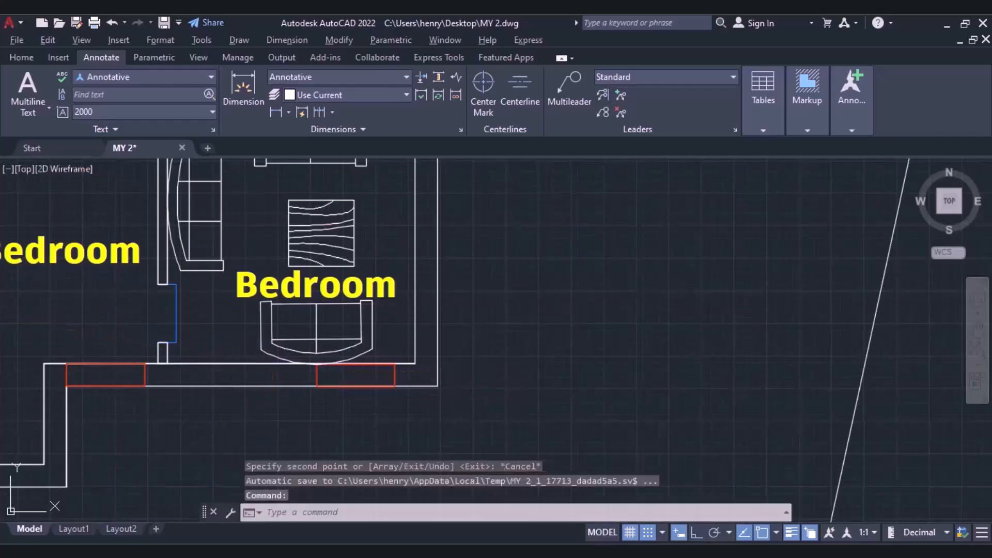
Step: Replace the Bedroom text in the living room with "Sitting room"
{"action": "scroll", "coordinate": [168, 297], "scroll_direction": "down", "scroll_amount": 5}
{"action": "middle_click_drag", "start_coordinate": [167, 297], "coordinate": [498, 379]}
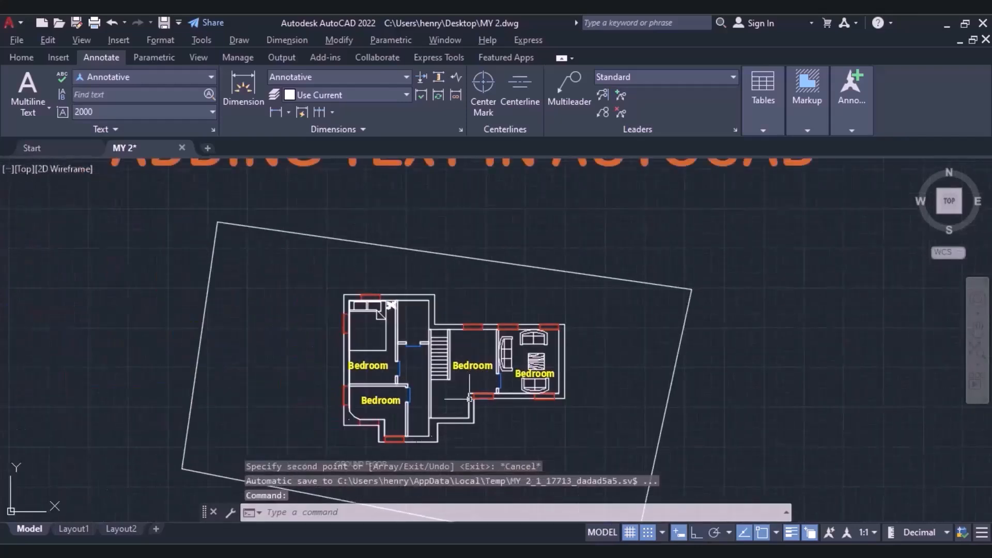
{"action": "left_click", "coordinate": [532, 373]}
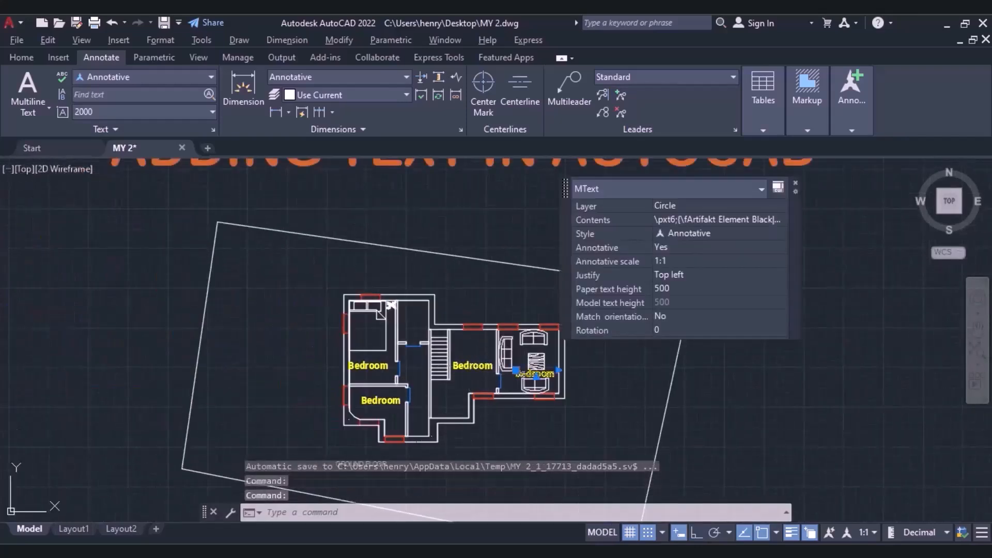
{"action": "double_click", "coordinate": [535, 374]}
{"action": "scroll", "coordinate": [536, 384], "scroll_direction": "up", "scroll_amount": 6}
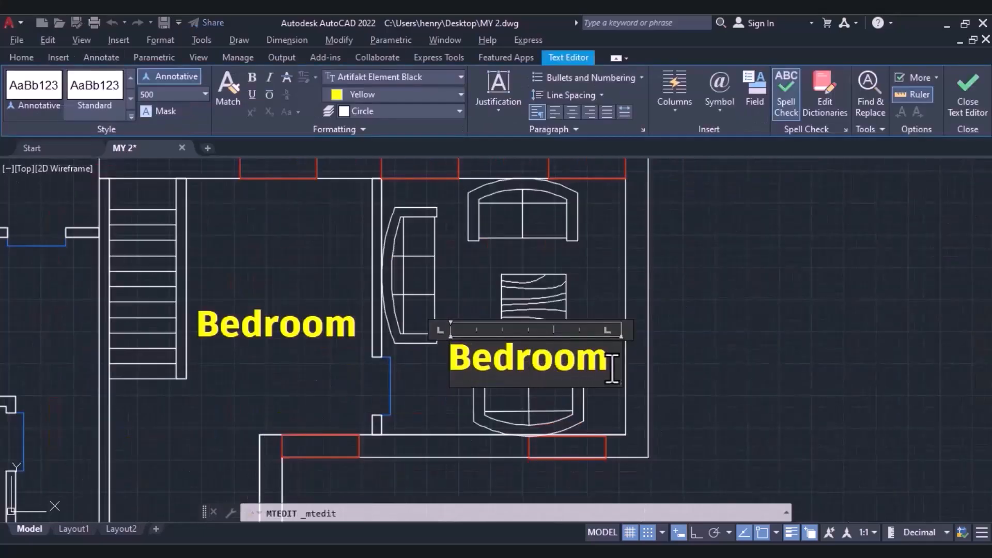
{"action": "key", "text": "ctrl+a"}
{"action": "key", "text": "Delete"}
{"action": "type", "text": "Sitting room"}
Step: Break the Sitting room label into two lines after "Sitting" and shift it toward the living room's left wall
{"action": "left_click_drag", "start_coordinate": [674, 360], "coordinate": [447, 359]}
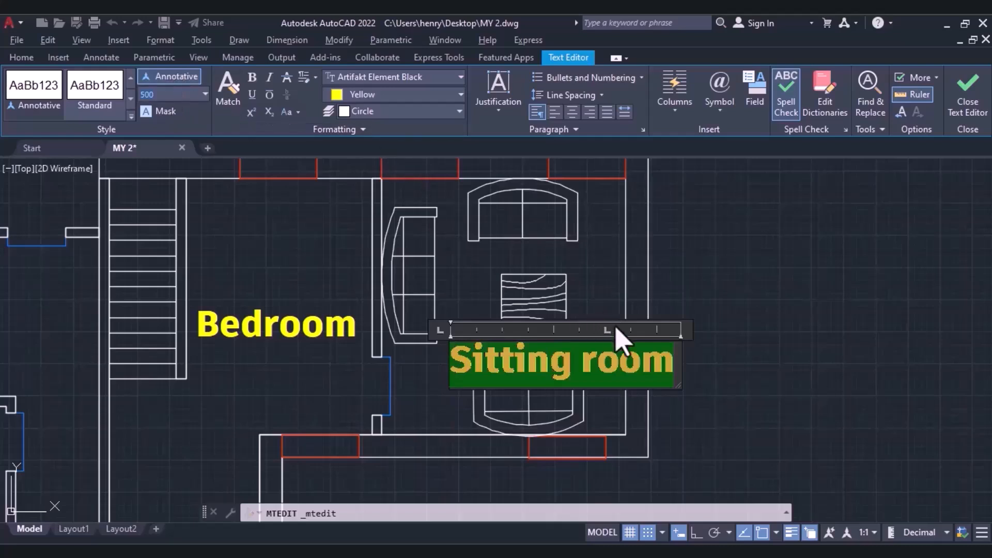
{"action": "left_click", "coordinate": [589, 368]}
{"action": "key", "text": "Return"}
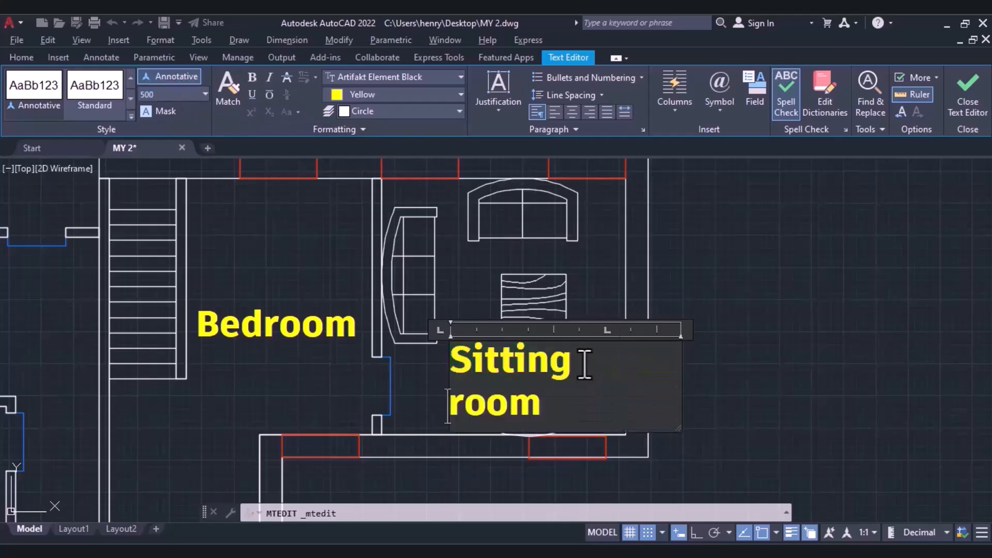
{"action": "left_click", "coordinate": [720, 449]}
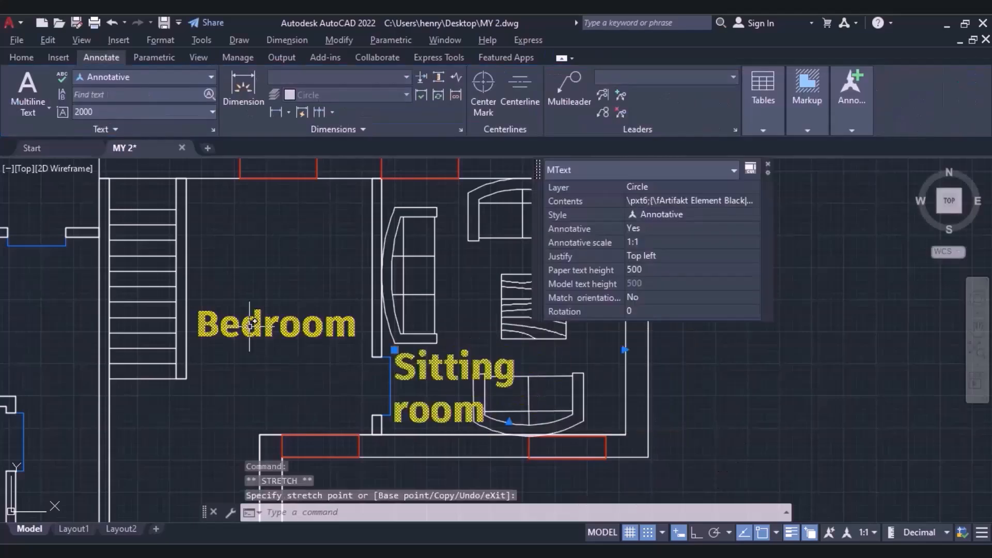
{"action": "scroll", "coordinate": [291, 346], "scroll_direction": "down", "scroll_amount": 1}
{"action": "middle_click_drag", "start_coordinate": [291, 351], "coordinate": [462, 363]}
{"action": "left_click", "coordinate": [452, 344]}
{"action": "key", "text": "Escape"}
{"action": "key", "text": "Escape"}
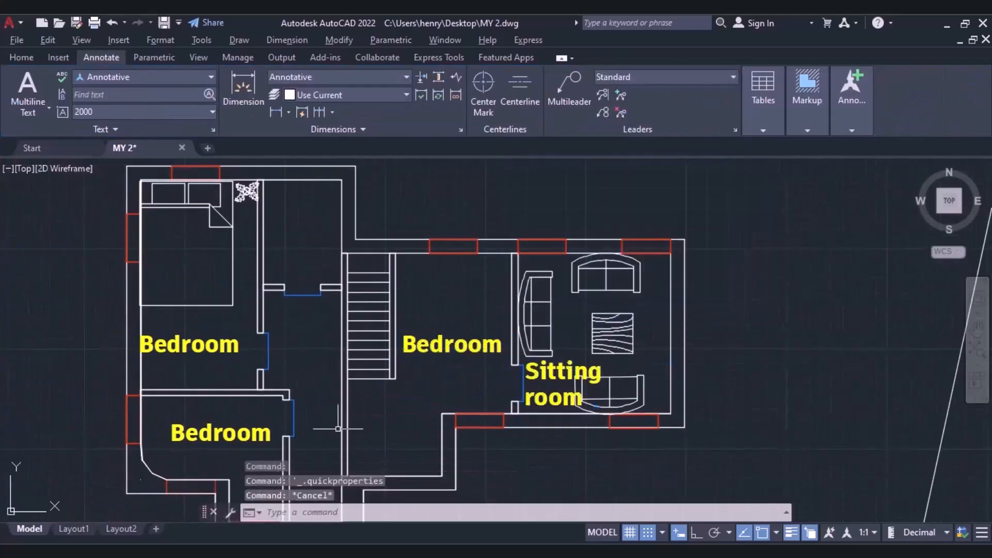
Step: Replace the Bedroom text in the room below the furnished bedroom with "Kitchen"
{"action": "left_click", "coordinate": [227, 431]}
{"action": "double_click", "coordinate": [261, 437]}
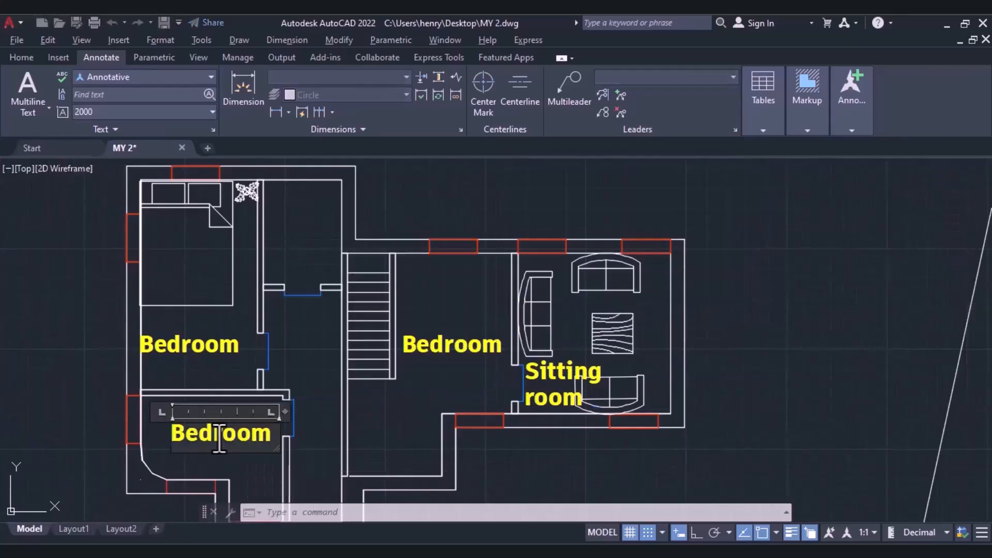
{"action": "key", "text": "Delete"}
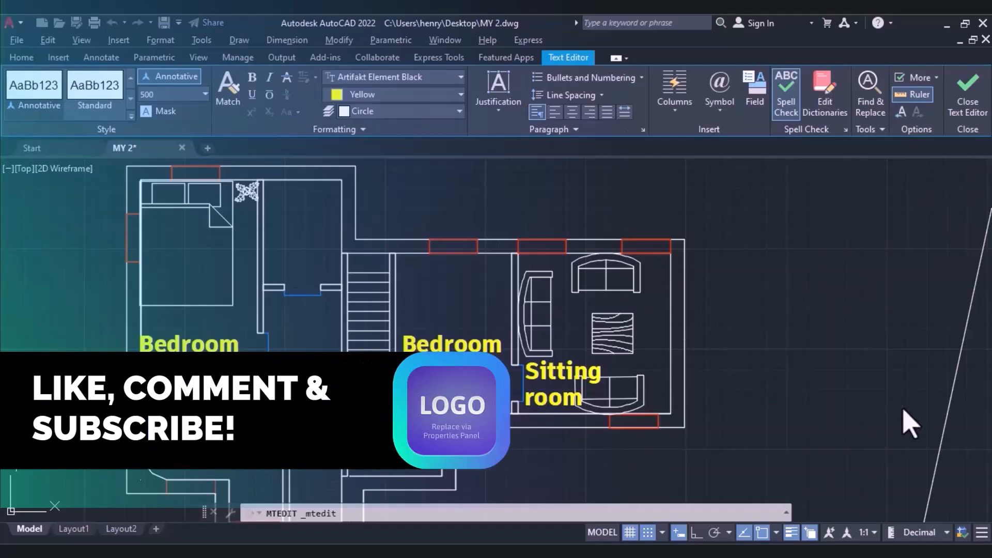
{"action": "left_click", "coordinate": [833, 398]}
{"action": "scroll", "coordinate": [522, 436], "scroll_direction": "down", "scroll_amount": 2}
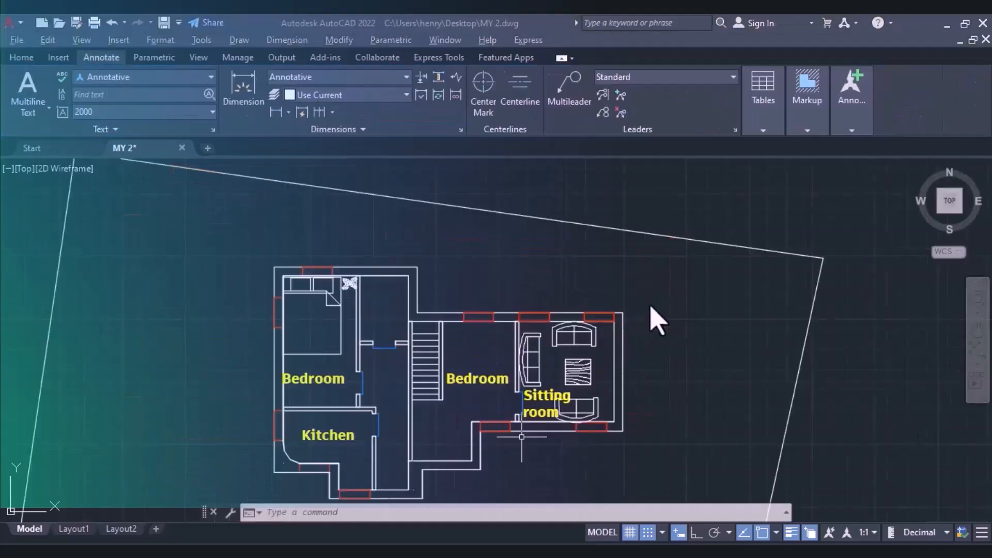